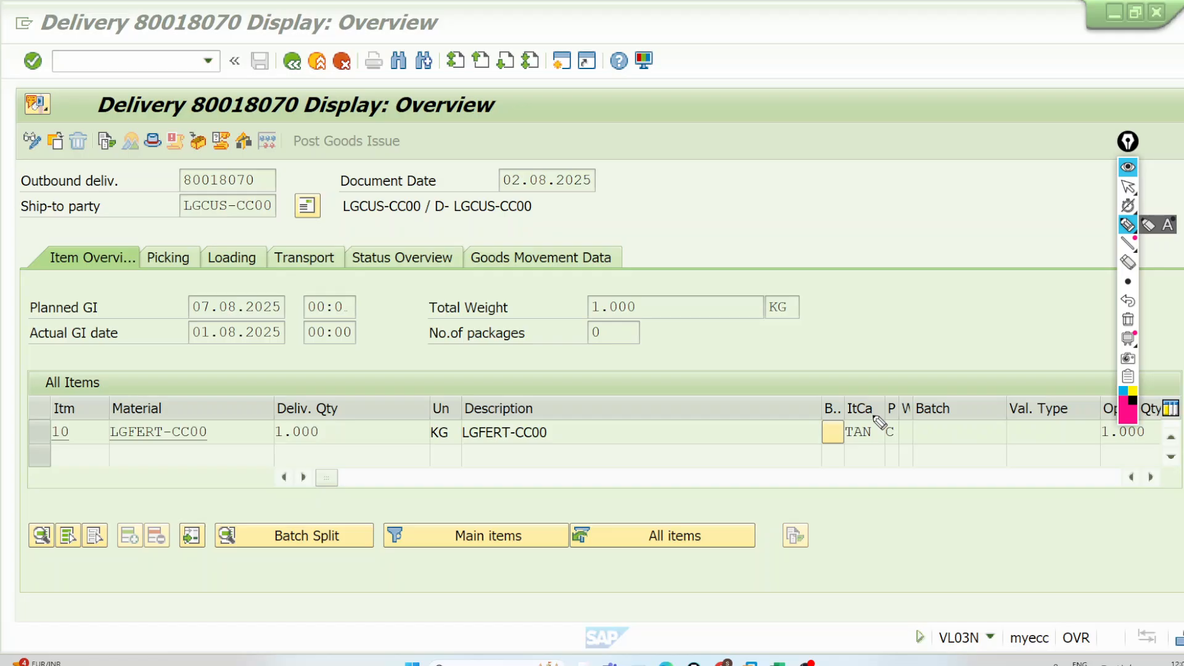
# Circle the item category TAN of item 10, draw two arrows pointing to it, and sketch a box above
pyautogui.moveTo(879, 422)
pyautogui.mouseDown()
pyautogui.moveTo(856, 420)
pyautogui.moveTo(860, 446)
pyautogui.moveTo(888, 426)
pyautogui.moveTo(874, 416)
pyautogui.mouseUp()
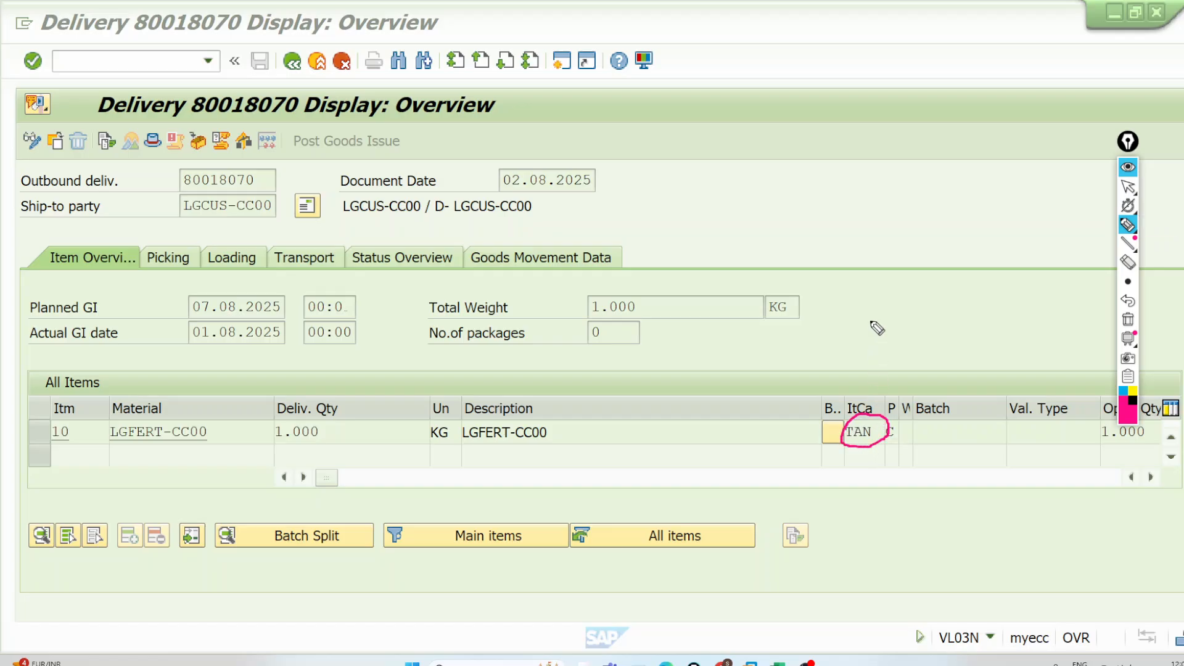
pyautogui.moveTo(870, 319); pyautogui.dragTo(869, 404)
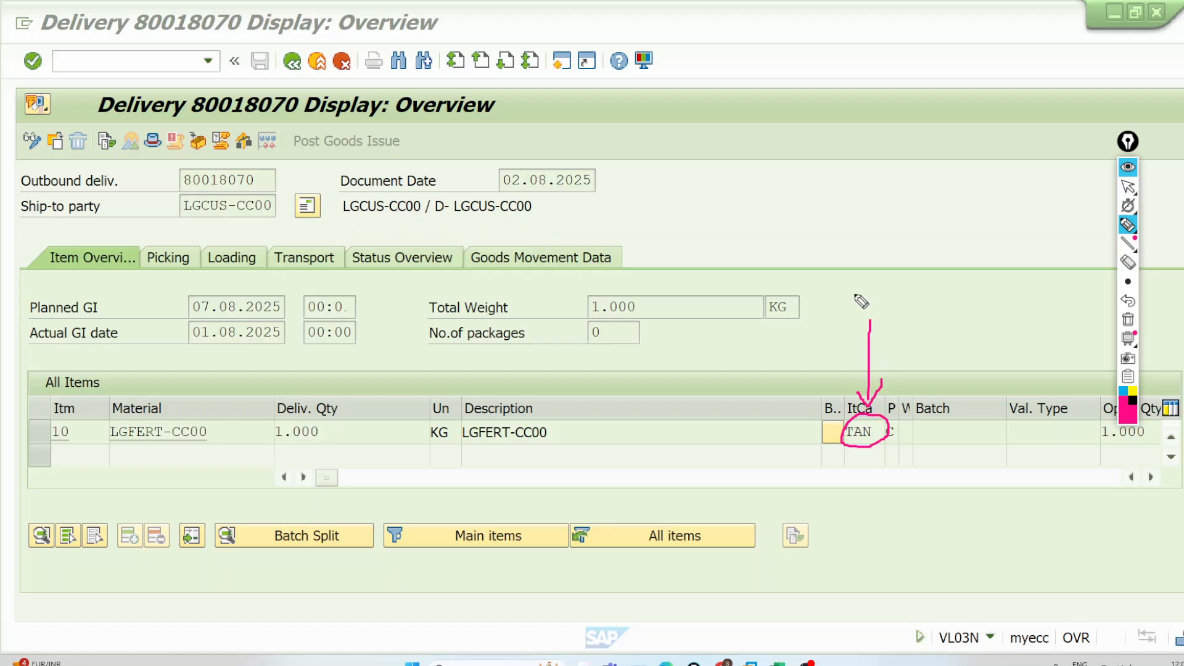
pyautogui.moveTo(855, 287)
pyautogui.mouseDown()
pyautogui.moveTo(888, 277)
pyautogui.moveTo(898, 301)
pyautogui.moveTo(861, 287)
pyautogui.mouseUp()
pyautogui.moveTo(889, 419); pyautogui.dragTo(1002, 316)
pyautogui.moveTo(887, 389); pyautogui.dragTo(887, 419)
pyautogui.moveTo(865, 72)
pyautogui.mouseDown()
pyautogui.moveTo(869, 84)
pyautogui.moveTo(857, 65)
pyautogui.moveTo(891, 39)
pyautogui.mouseUp()
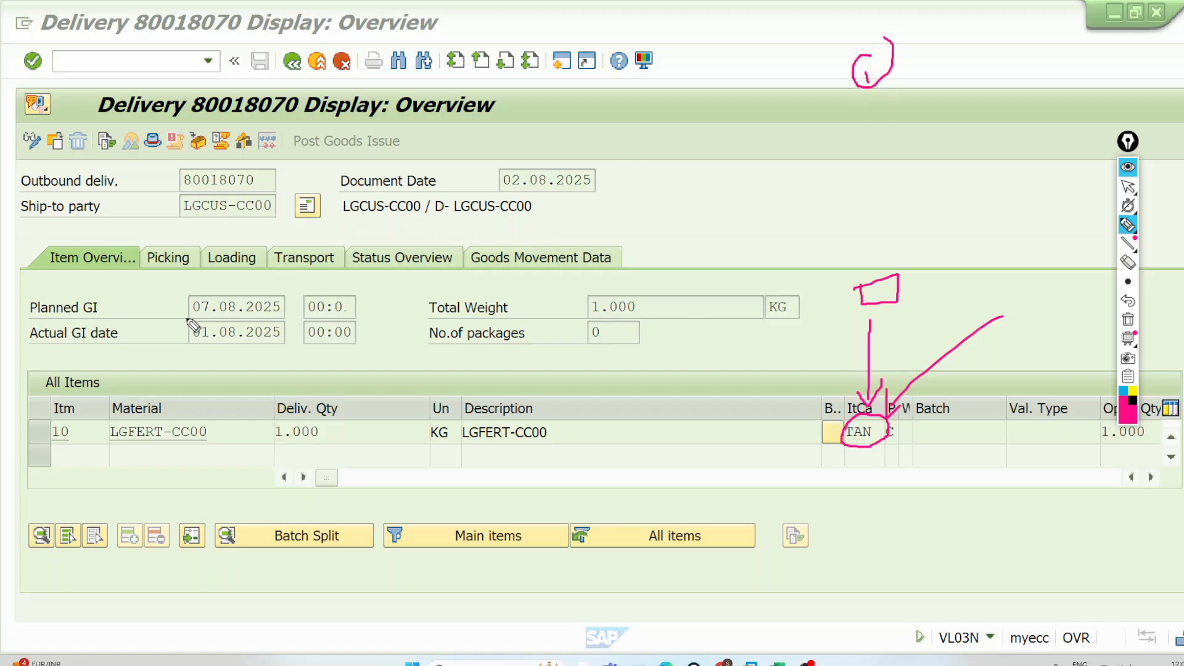
# Box the actual GI date 01.08.2025 and the delivery quantity 1.000, with an arrow leading from the date to the quantity
pyautogui.moveTo(187, 320)
pyautogui.mouseDown()
pyautogui.moveTo(278, 319)
pyautogui.moveTo(291, 346)
pyautogui.moveTo(184, 336)
pyautogui.moveTo(186, 321)
pyautogui.mouseUp()
pyautogui.moveTo(181, 373)
pyautogui.mouseDown()
pyautogui.moveTo(198, 345)
pyautogui.moveTo(201, 358)
pyautogui.moveTo(193, 304)
pyautogui.mouseUp()
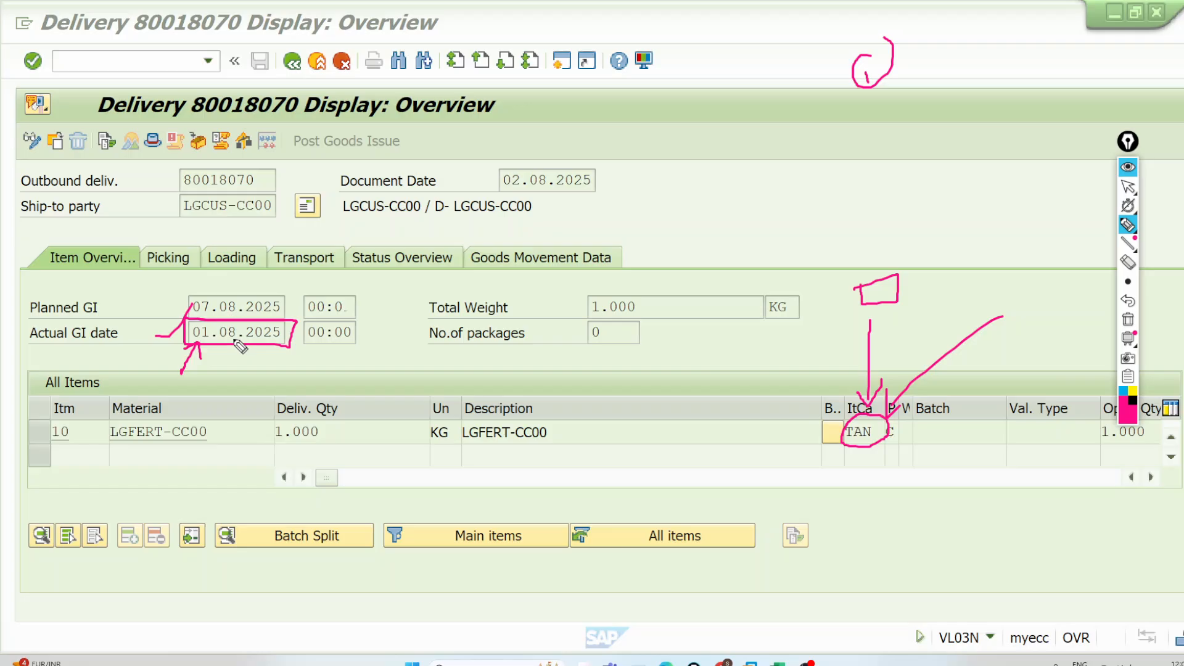
pyautogui.moveTo(235, 339)
pyautogui.mouseDown()
pyautogui.moveTo(254, 379)
pyautogui.moveTo(272, 373)
pyautogui.mouseUp()
pyautogui.moveTo(271, 417)
pyautogui.mouseDown()
pyautogui.moveTo(349, 421)
pyautogui.moveTo(265, 444)
pyautogui.moveTo(264, 407)
pyautogui.mouseUp()
pyautogui.click(318, 430)
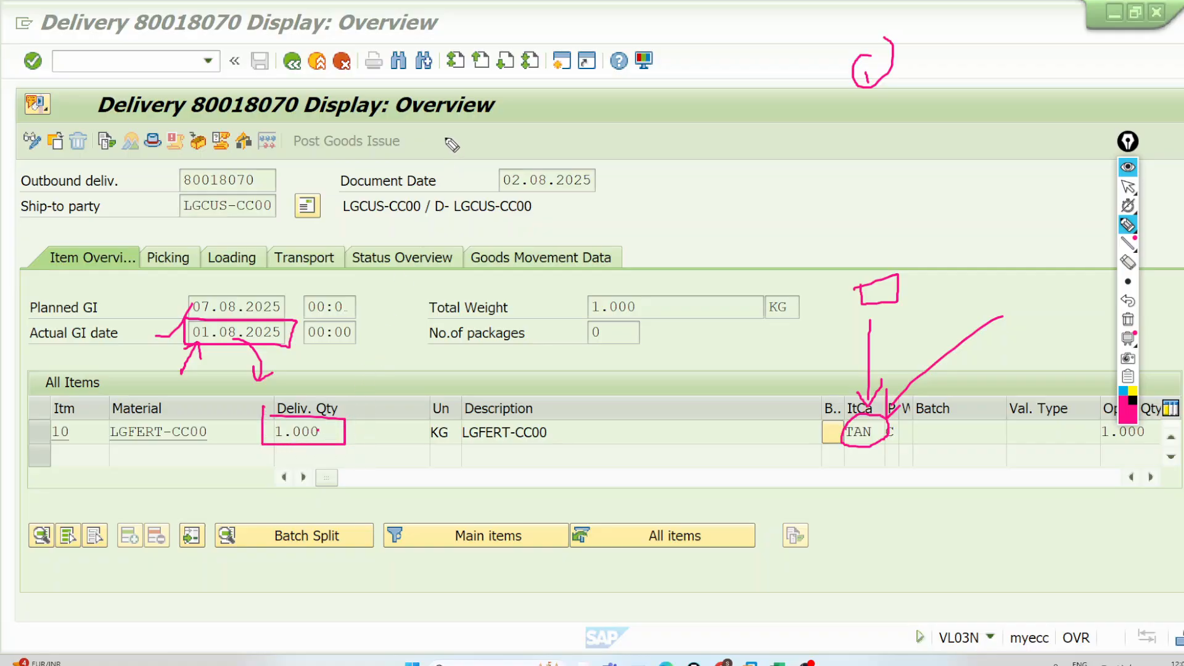
# Handwrite the example numbers 500, 10 and 20 over the delivery header and mark them with ticks
pyautogui.moveTo(436, 132)
pyautogui.mouseDown()
pyautogui.moveTo(450, 146)
pyautogui.moveTo(487, 123)
pyautogui.moveTo(507, 133)
pyautogui.mouseUp()
pyautogui.moveTo(462, 167); pyautogui.dragTo(597, 53)
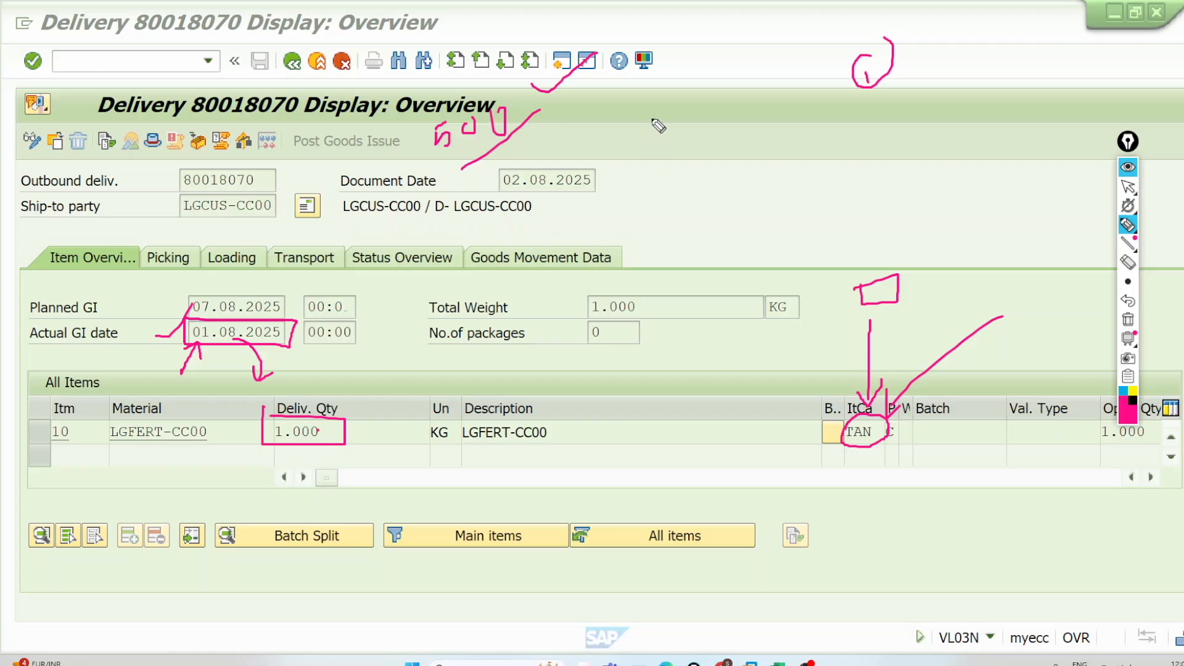
pyautogui.moveTo(651, 120)
pyautogui.mouseDown()
pyautogui.moveTo(654, 139)
pyautogui.moveTo(689, 115)
pyautogui.mouseUp()
pyautogui.moveTo(674, 166)
pyautogui.mouseDown()
pyautogui.moveTo(678, 183)
pyautogui.moveTo(696, 182)
pyautogui.moveTo(713, 162)
pyautogui.mouseUp()
pyautogui.moveTo(703, 109); pyautogui.dragTo(732, 76)
pyautogui.moveTo(757, 162); pyautogui.dragTo(805, 96)
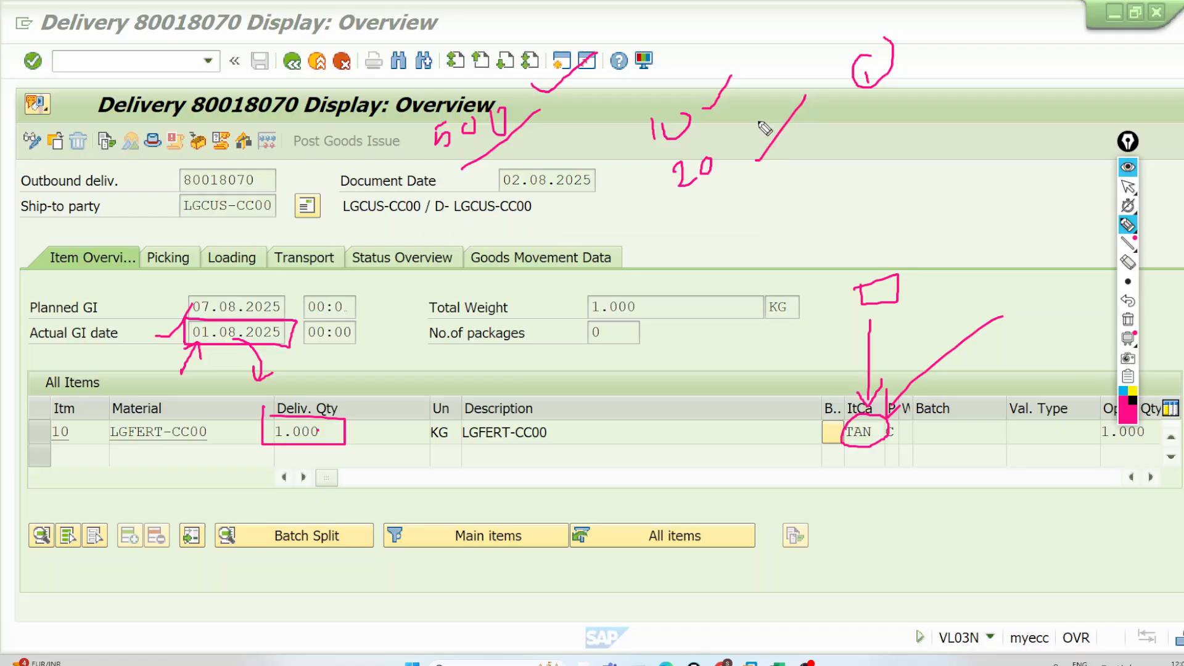
# Draw a line between the handwritten 10 and 20, add tick strokes beside it, and draw an arrow downward from 20
pyautogui.moveTo(626, 161); pyautogui.dragTo(888, 77)
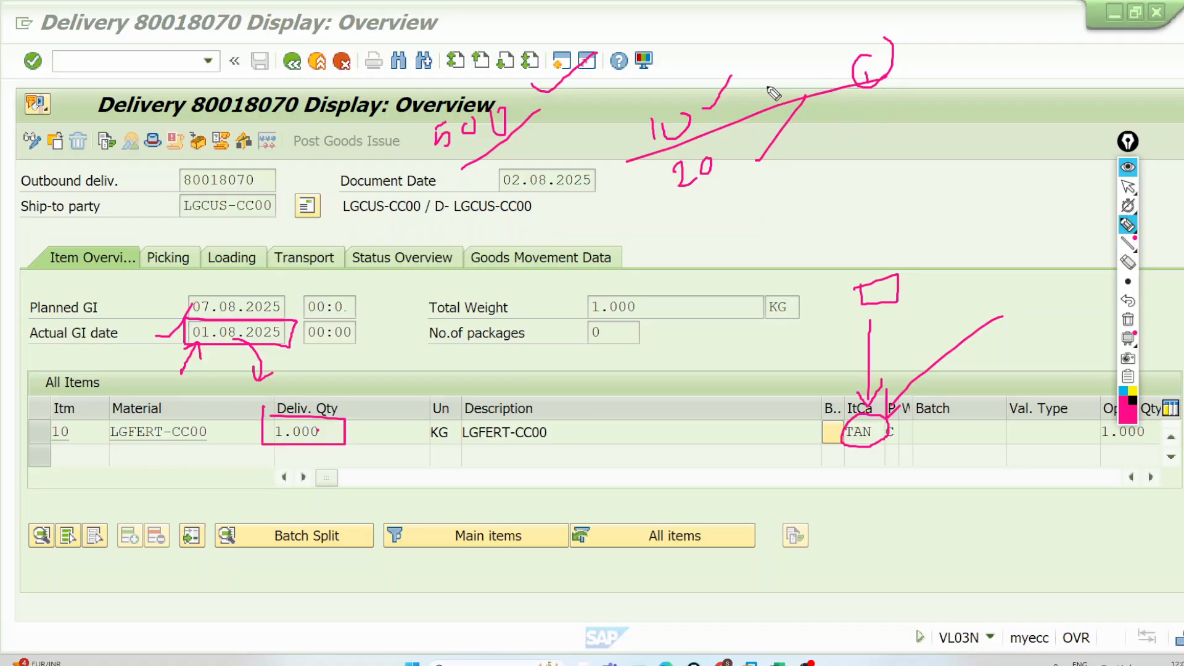
pyautogui.moveTo(768, 86); pyautogui.dragTo(867, 1)
pyautogui.moveTo(771, 86); pyautogui.dragTo(842, 40)
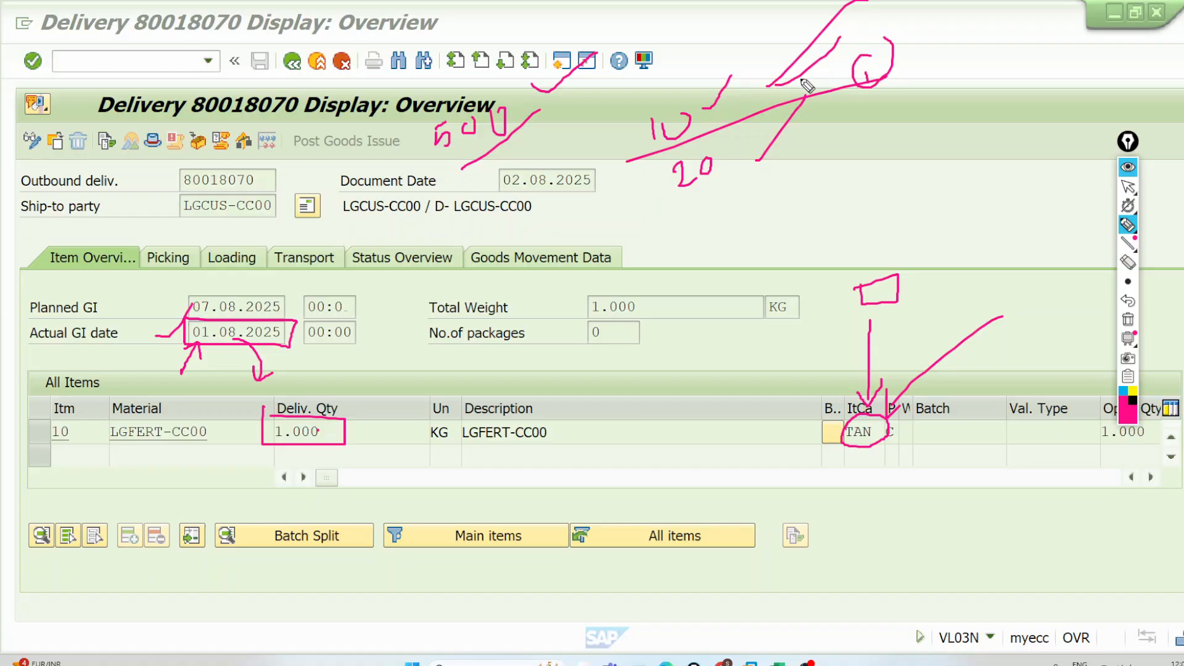
pyautogui.moveTo(772, 88); pyautogui.dragTo(805, 38)
pyautogui.click(634, 137)
pyautogui.moveTo(665, 191)
pyautogui.mouseDown()
pyautogui.moveTo(710, 256)
pyautogui.moveTo(708, 281)
pyautogui.mouseUp()
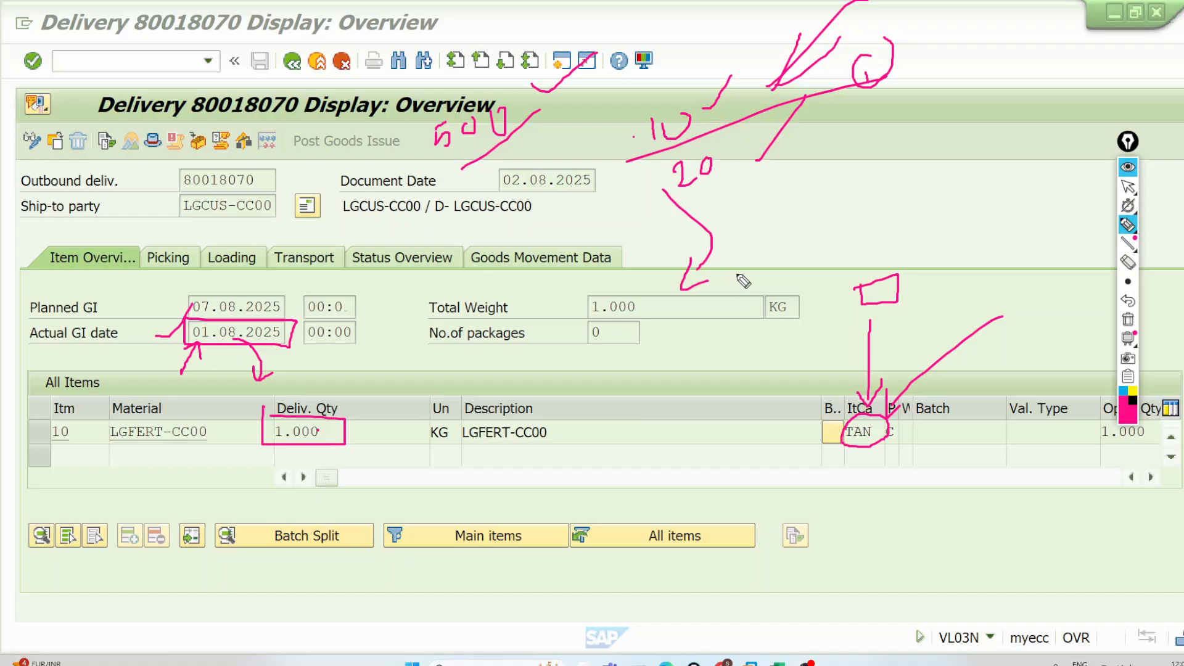
pyautogui.moveTo(780, 239); pyautogui.dragTo(1011, 163)
# Switch to the Teams meeting, admit the participant waiting in the lobby, and return to the SAP delivery
pyautogui.hotkey('ctrl', 'shift', '2')
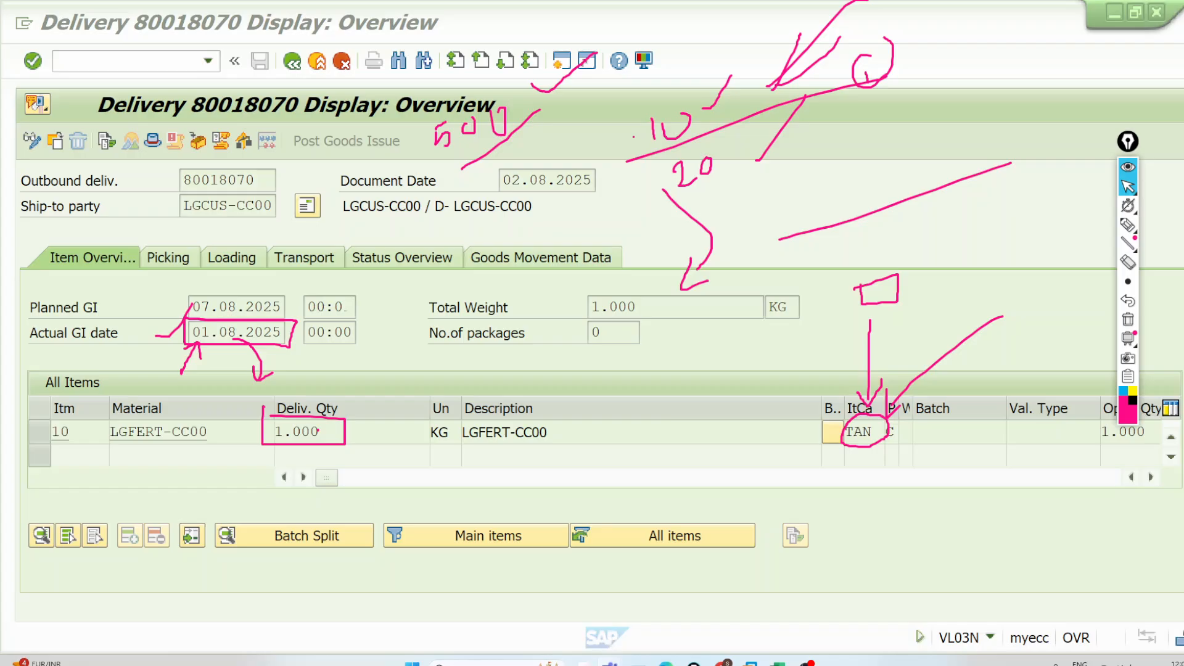
pyautogui.moveTo(611, 663)
pyautogui.click(617, 592)
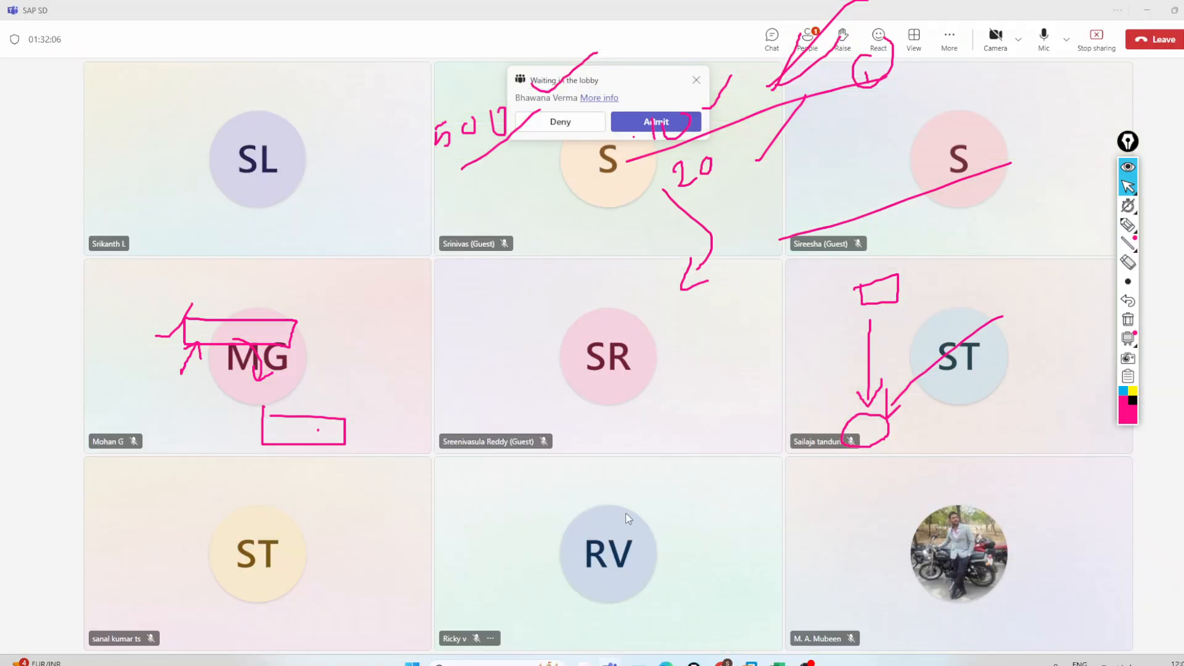
pyautogui.click(677, 117)
pyautogui.click(1151, 11)
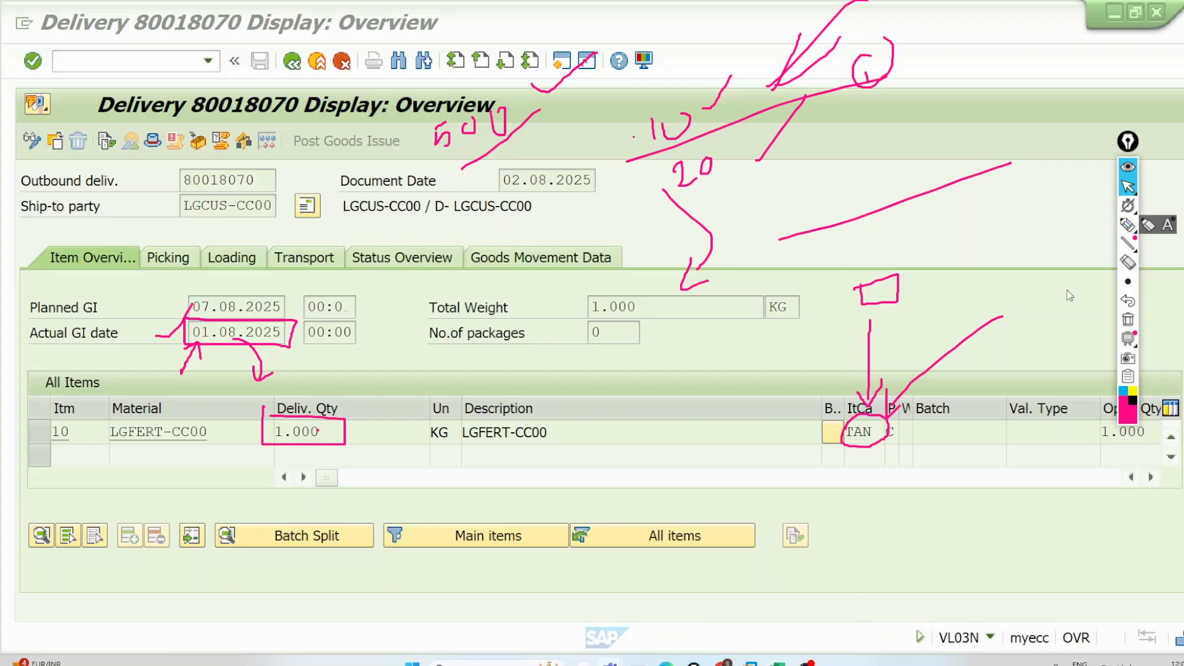
# Switch to the Excel class notes workbook and circle the Delivery Scheduling sheet name with the annotation pen
pyautogui.click(778, 664)
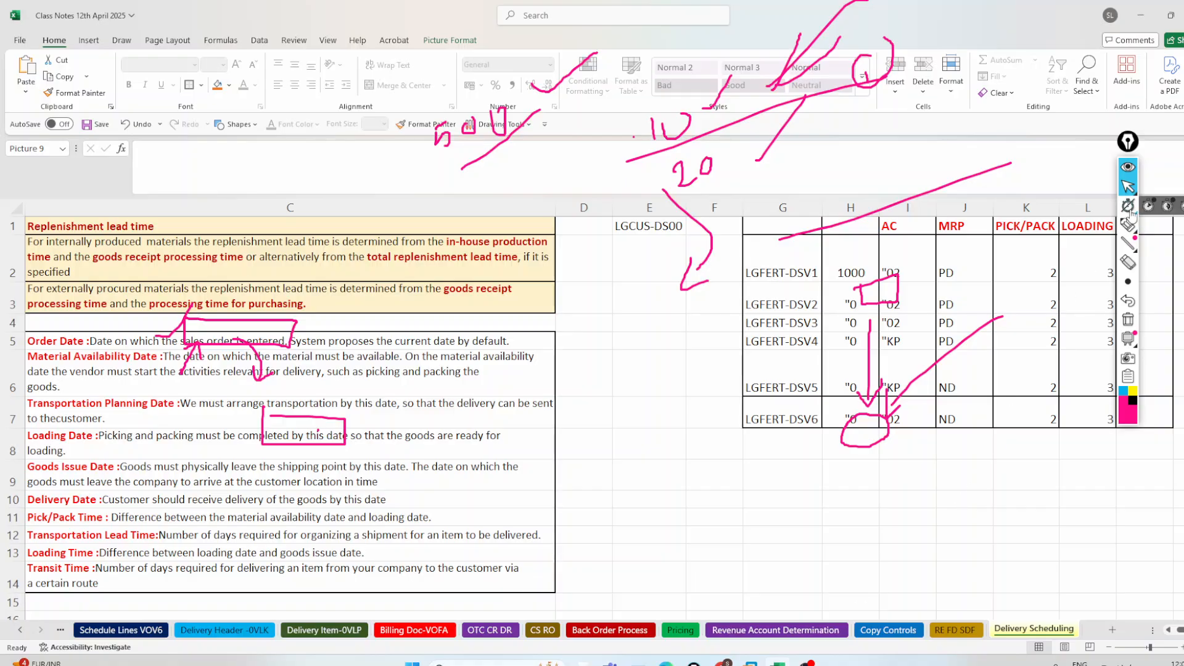
pyautogui.click(1128, 225)
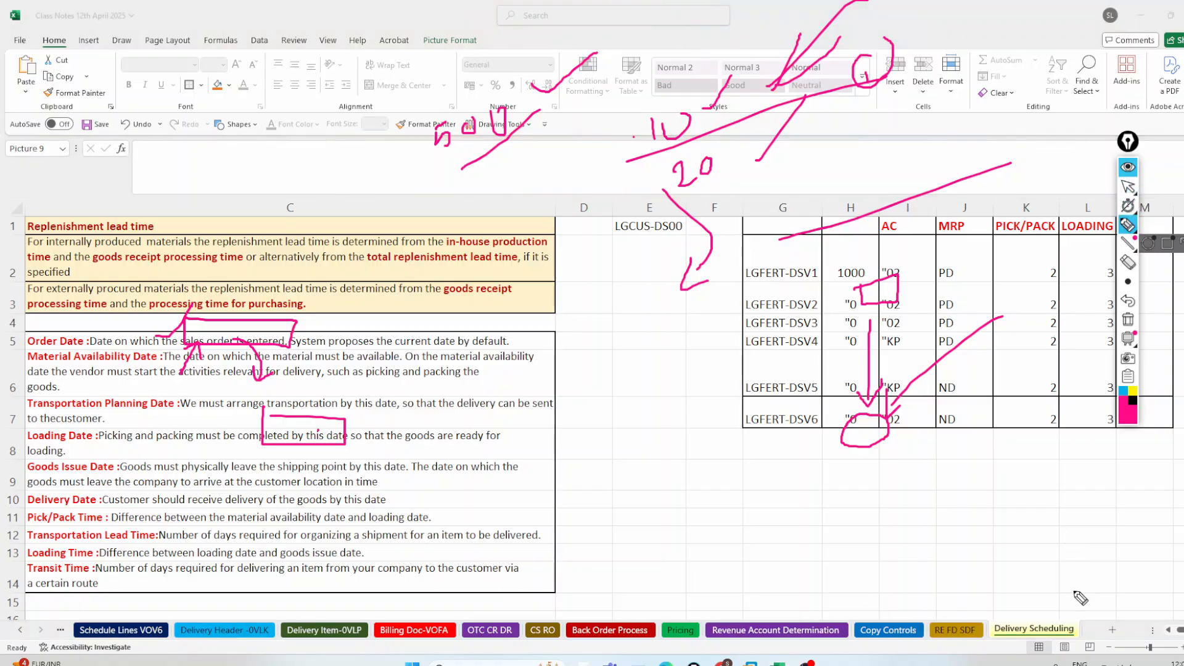
pyautogui.moveTo(1060, 604)
pyautogui.mouseDown()
pyautogui.moveTo(994, 636)
pyautogui.moveTo(1069, 641)
pyautogui.moveTo(1052, 607)
pyautogui.mouseUp()
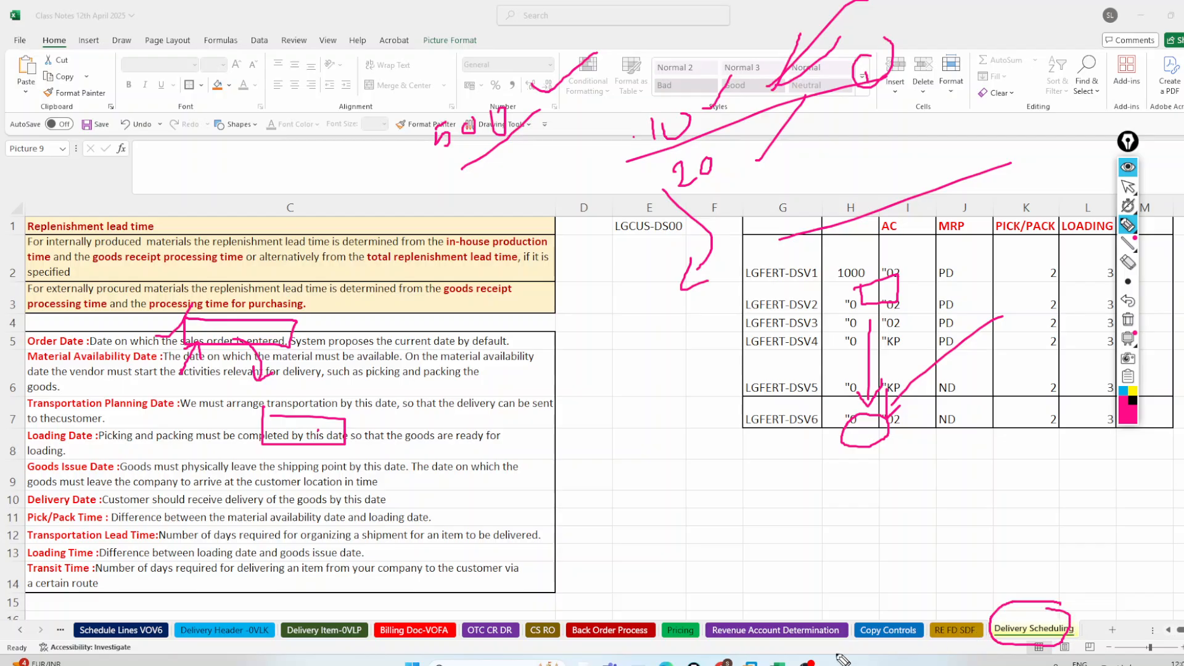
pyautogui.click(1127, 186)
# Return to the delivery overview in SAP and highlight the planned GI date 07.08.2025
pyautogui.moveTo(641, 663)
pyautogui.click(678, 635)
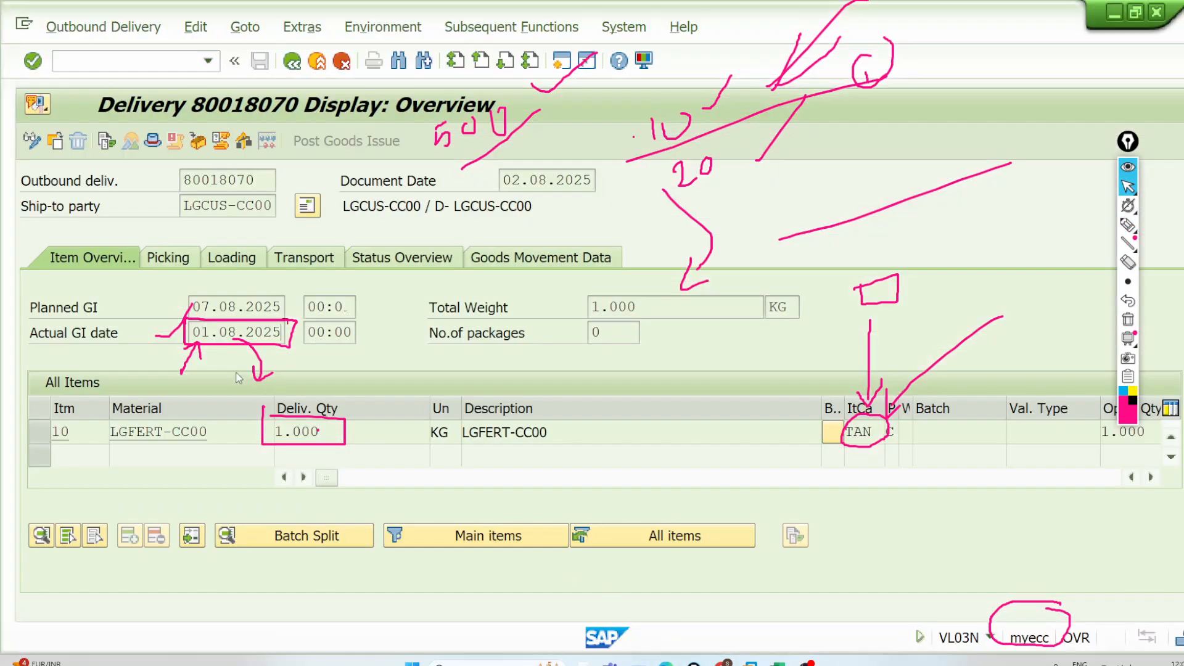
pyautogui.moveTo(194, 302); pyautogui.dragTo(274, 299)
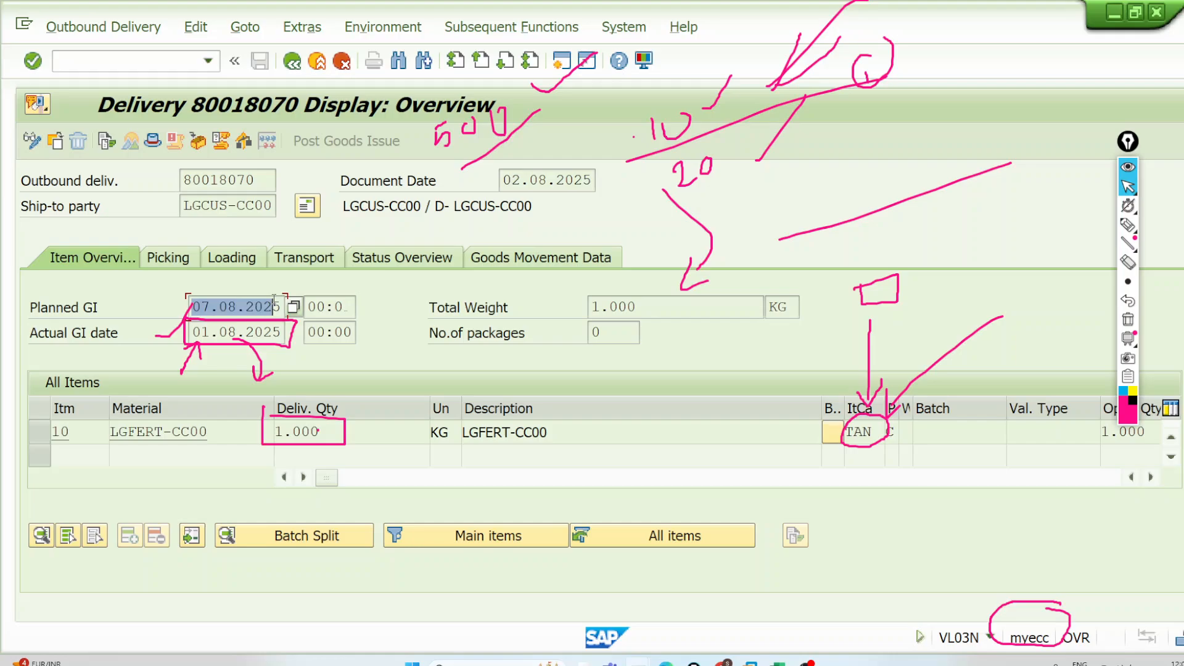
pyautogui.click(284, 301)
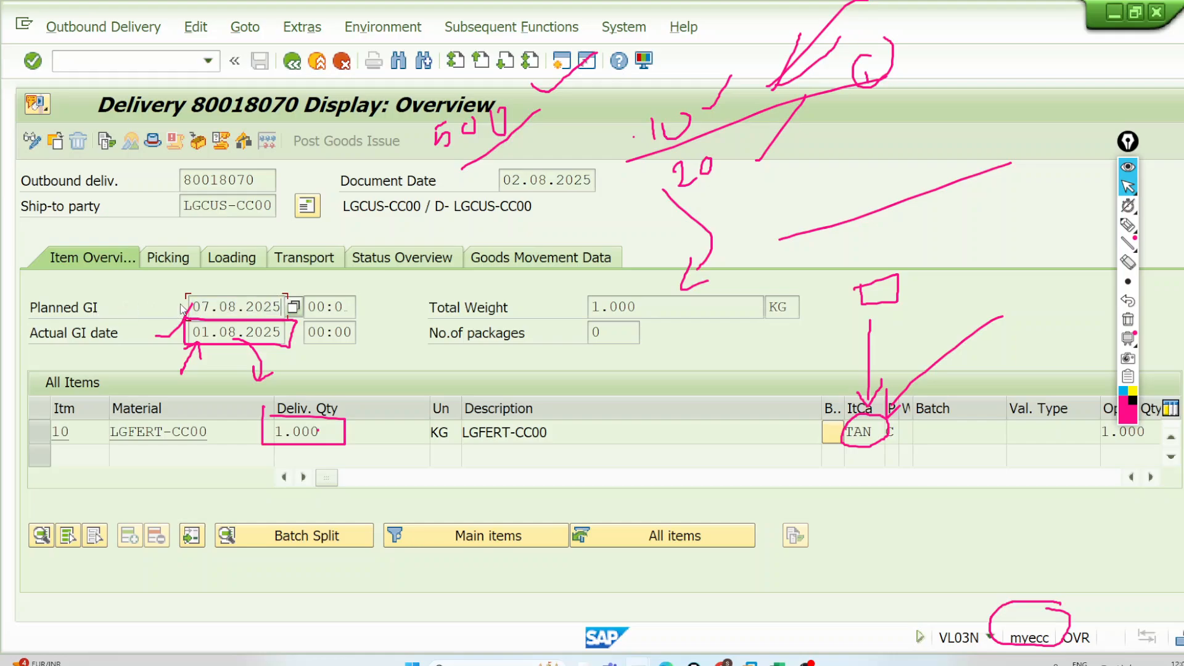
pyautogui.moveTo(195, 304); pyautogui.dragTo(283, 302)
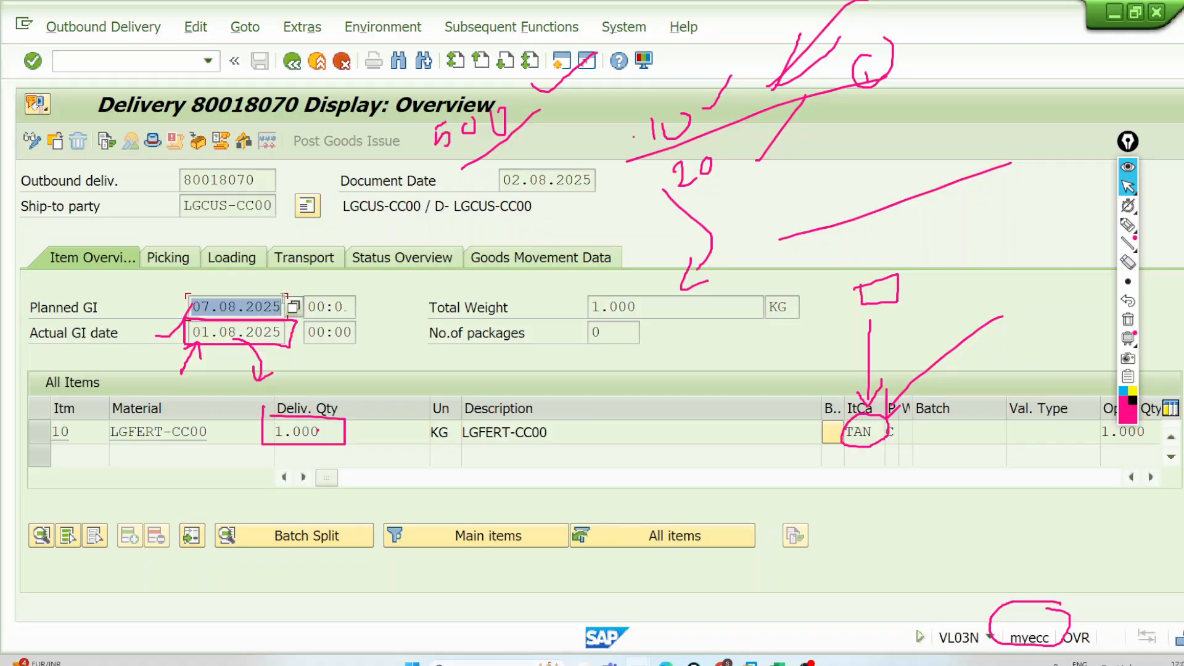
# Clear all pen annotations from the screen, then box the planned GI date 07.08.2025 and add a tick beside it
pyautogui.click(1128, 319)
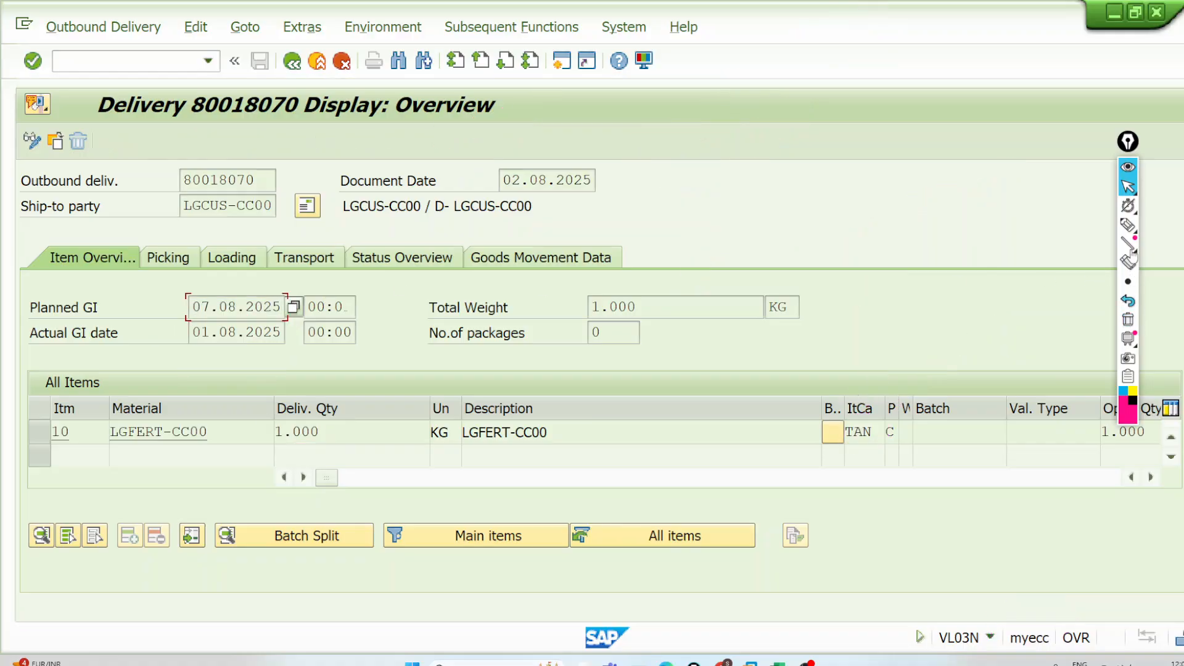
pyautogui.click(1127, 226)
pyautogui.moveTo(133, 301)
pyautogui.mouseDown()
pyautogui.moveTo(174, 271)
pyautogui.moveTo(181, 311)
pyautogui.moveTo(247, 320)
pyautogui.moveTo(296, 301)
pyautogui.moveTo(237, 292)
pyautogui.mouseUp()
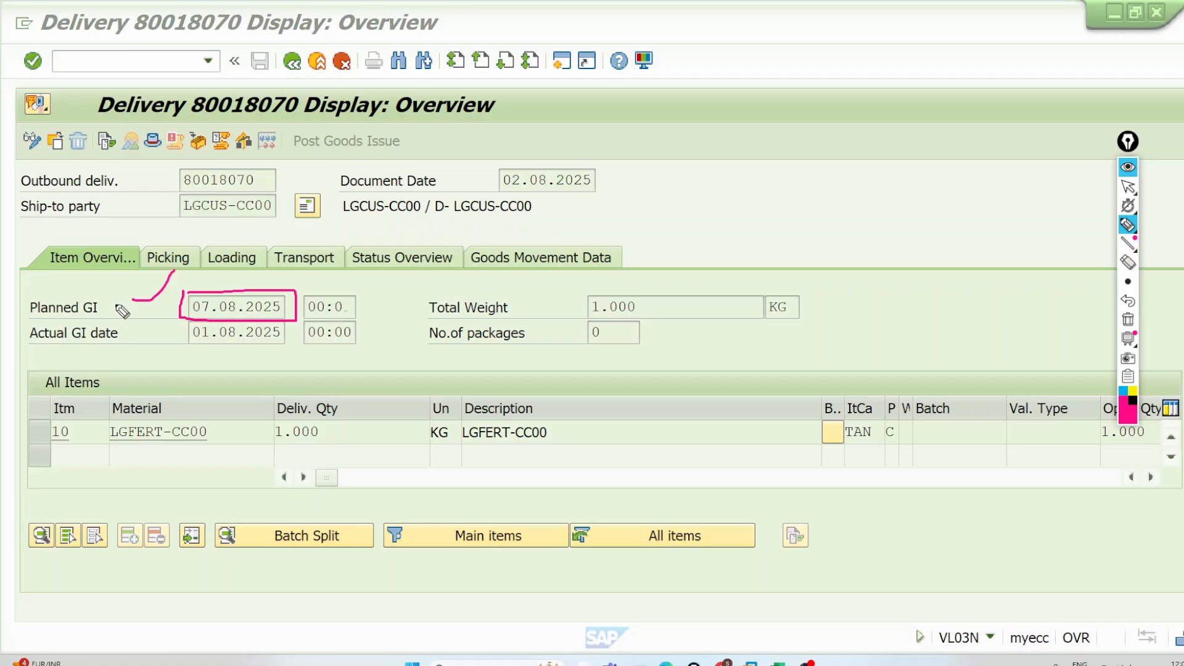
pyautogui.moveTo(312, 279); pyautogui.dragTo(377, 266)
# Open a new SAP session and start a sales order in VA01 with order type OR and sales organization DE00
pyautogui.hotkey('ctrl', 'shift', '2')
pyautogui.click(567, 65)
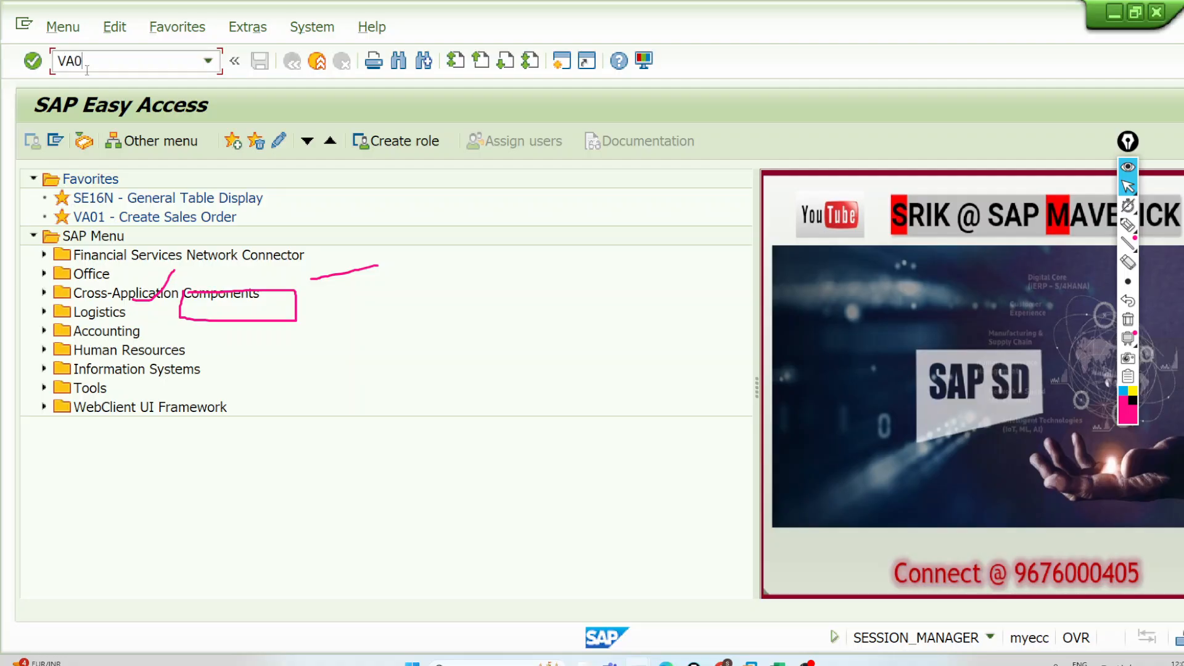
pyautogui.press('Return')
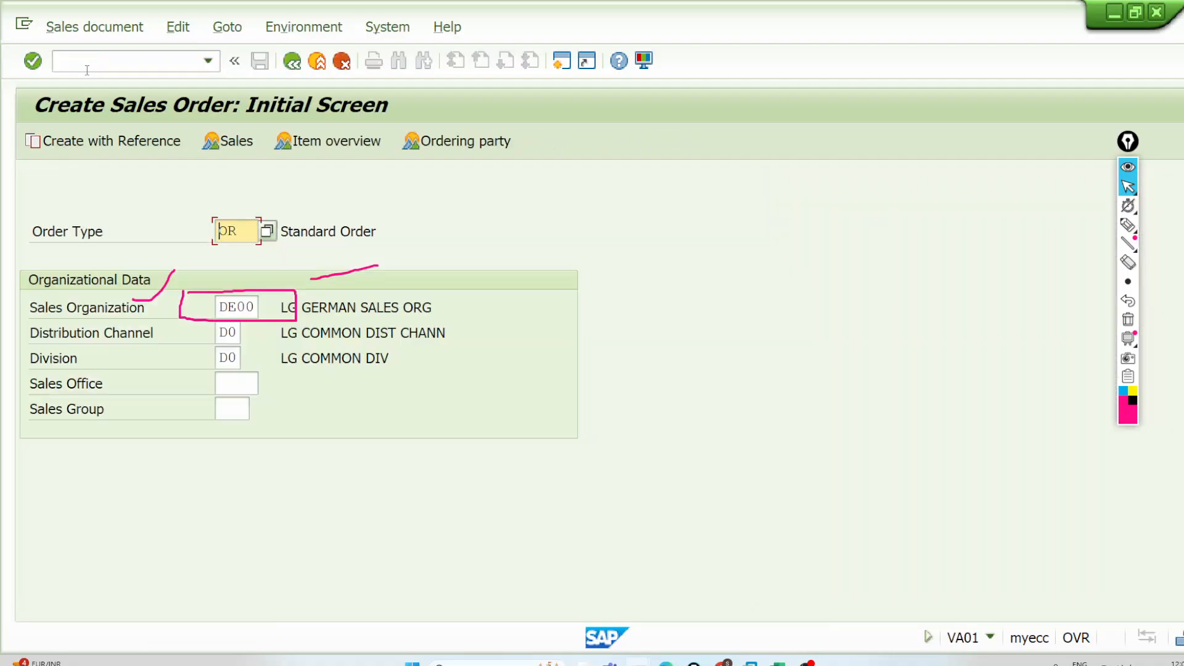
pyautogui.press('Return')
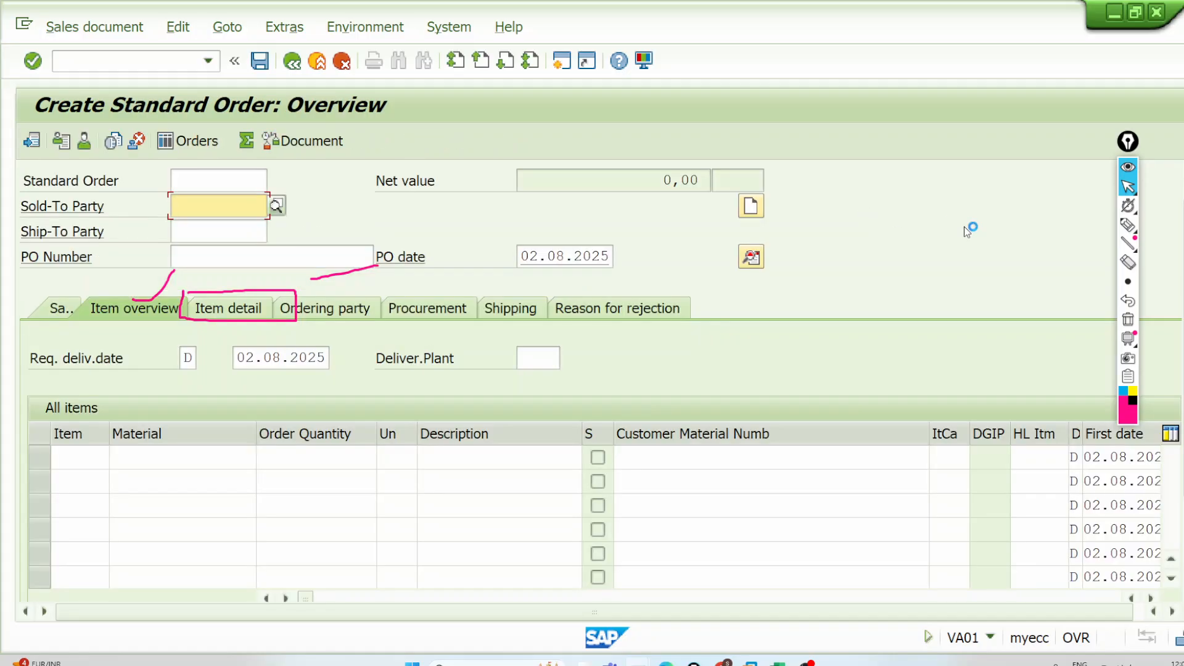
# Circle the requested delivery date 02.08.2025 in the new standard order and draw a tick line beside it
pyautogui.moveTo(1125, 229)
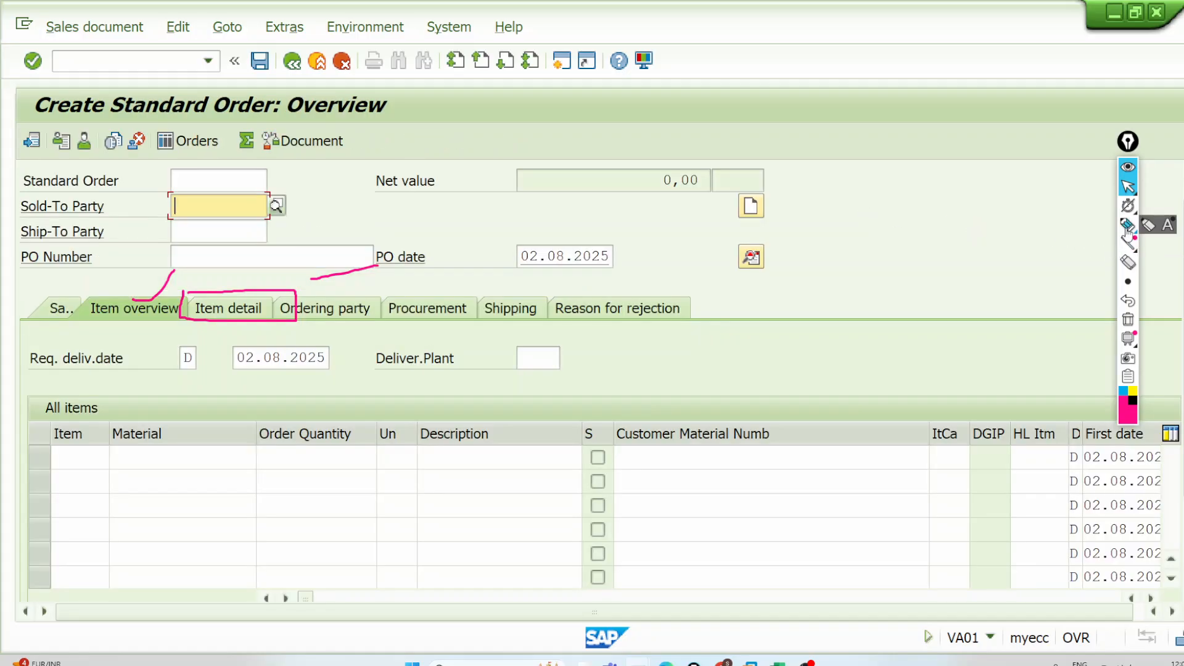
pyautogui.click(1126, 229)
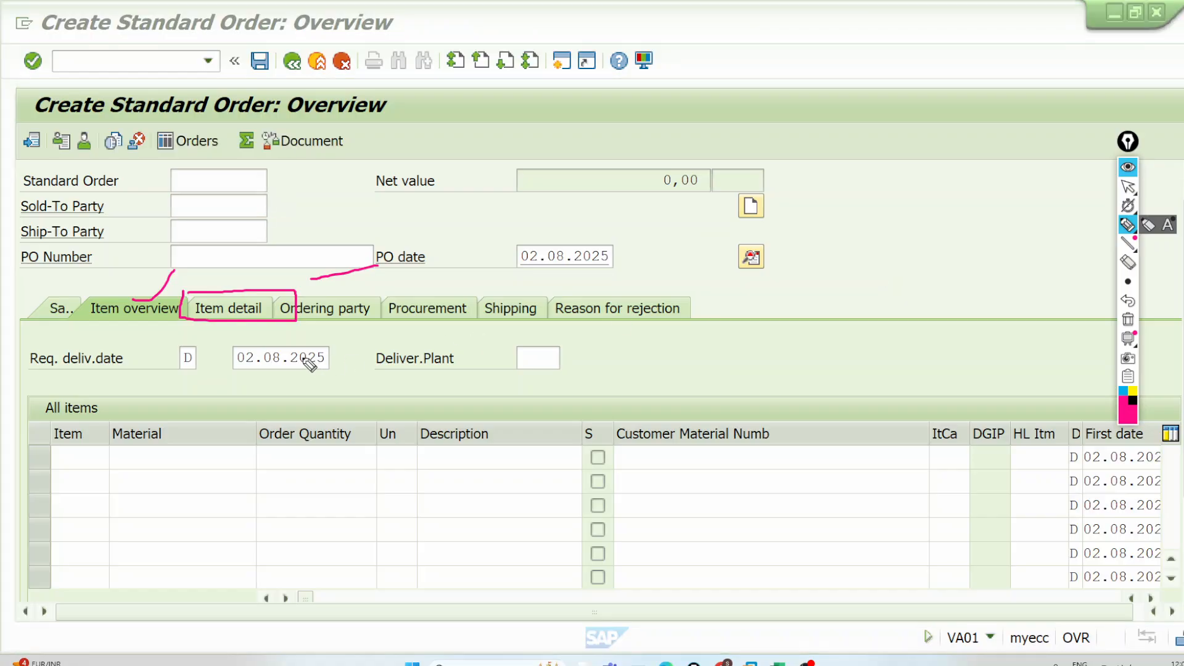
pyautogui.moveTo(303, 340)
pyautogui.mouseDown()
pyautogui.moveTo(235, 356)
pyautogui.moveTo(327, 378)
pyautogui.moveTo(290, 338)
pyautogui.mouseUp()
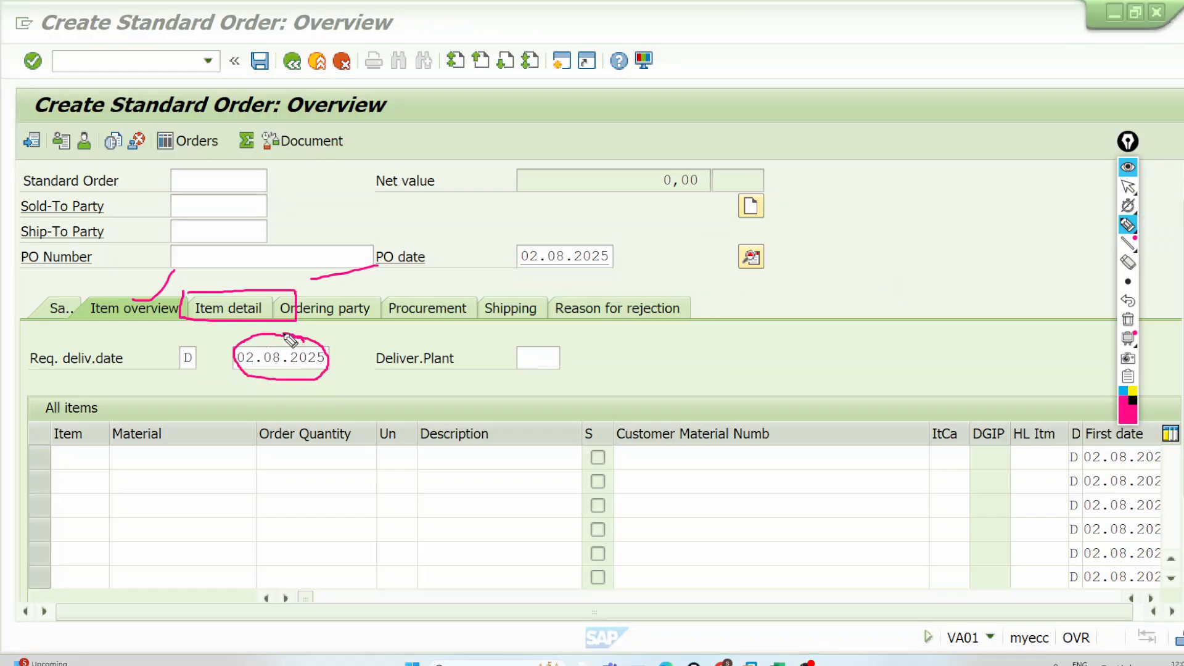
pyautogui.moveTo(392, 289); pyautogui.dragTo(333, 360)
# Check the participants in the Teams meeting window and return to the standard order overview
pyautogui.hotkey('ctrl', 'shift', '1')
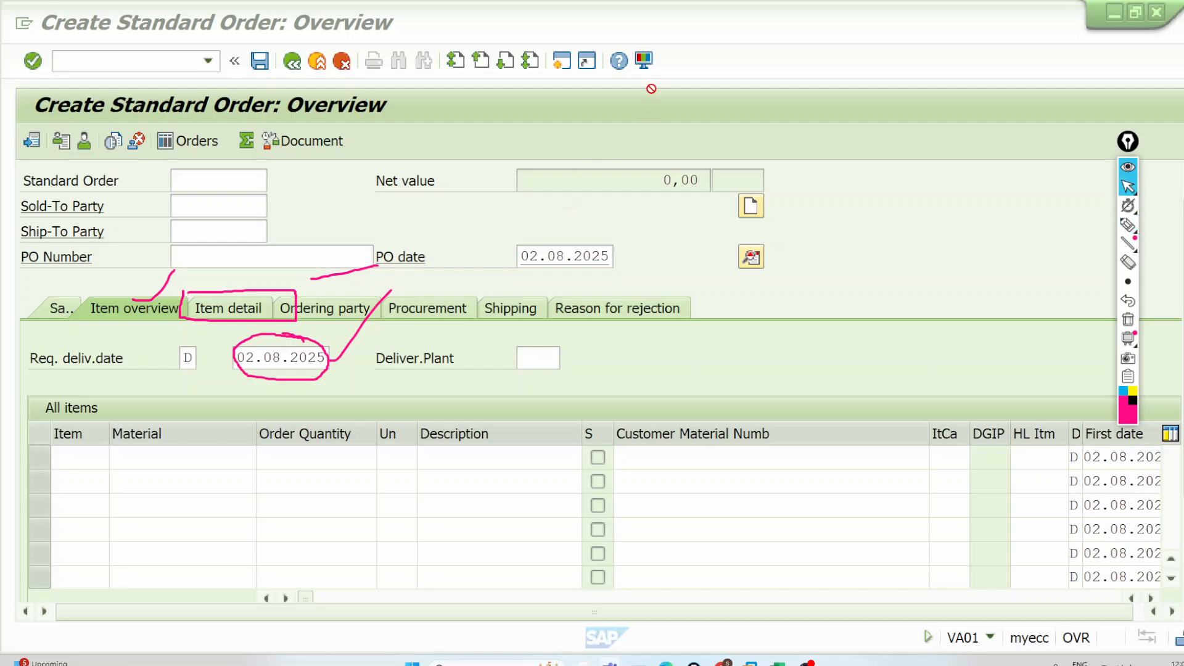
pyautogui.moveTo(611, 664)
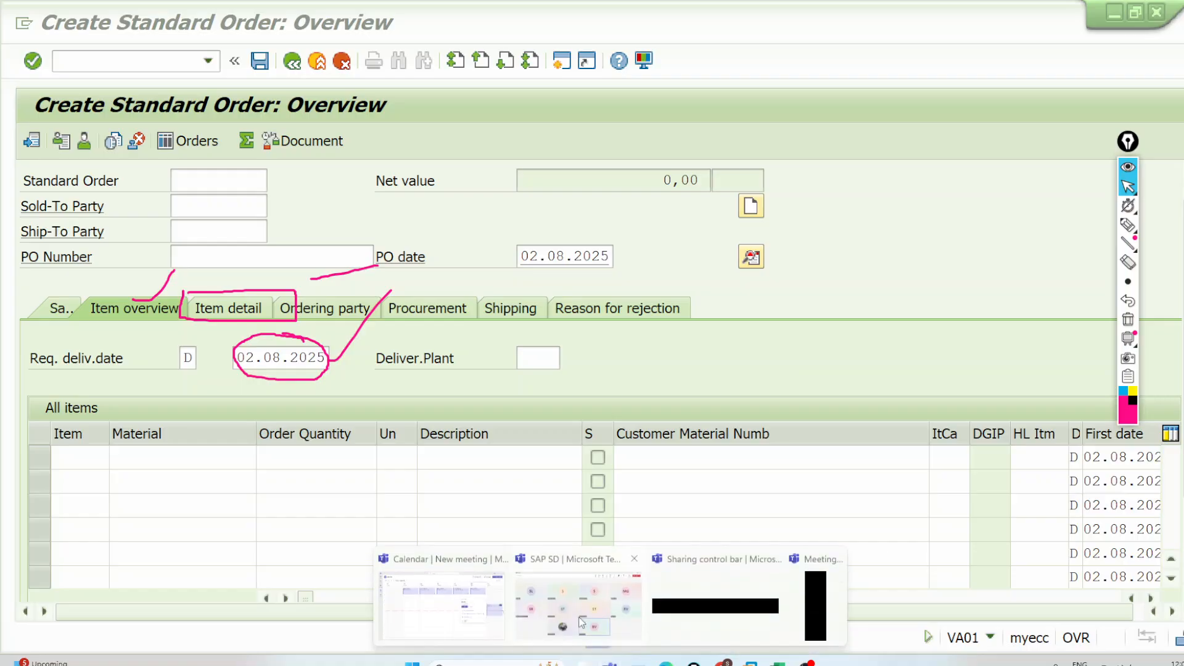
pyautogui.click(607, 587)
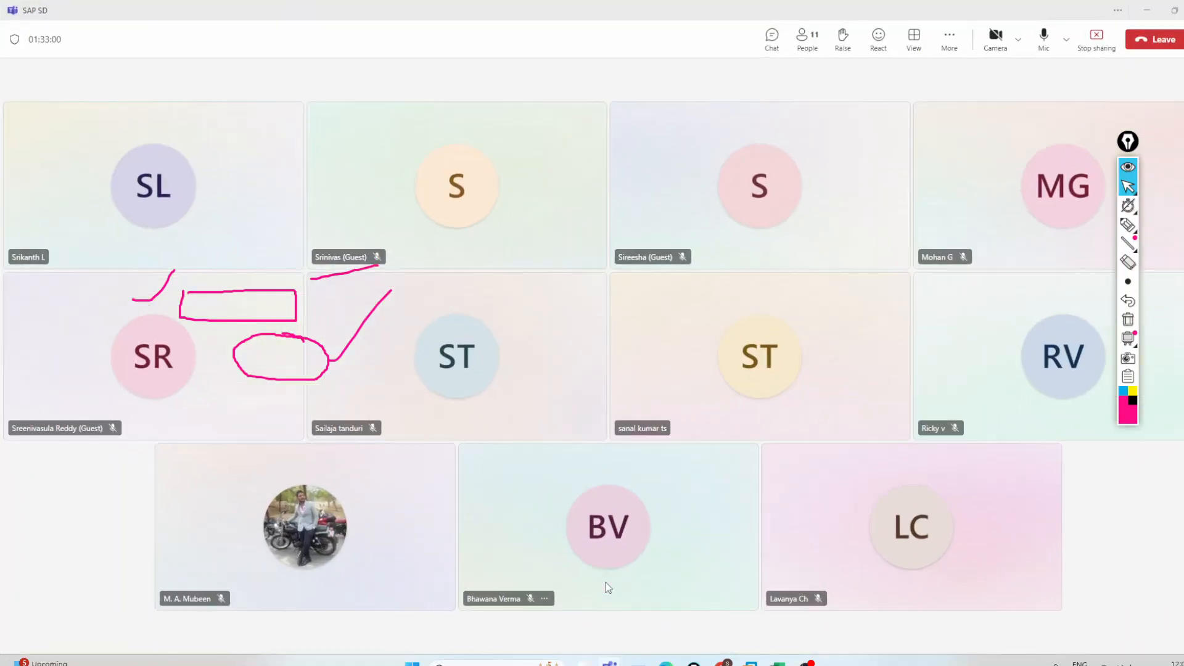
pyautogui.click(1147, 7)
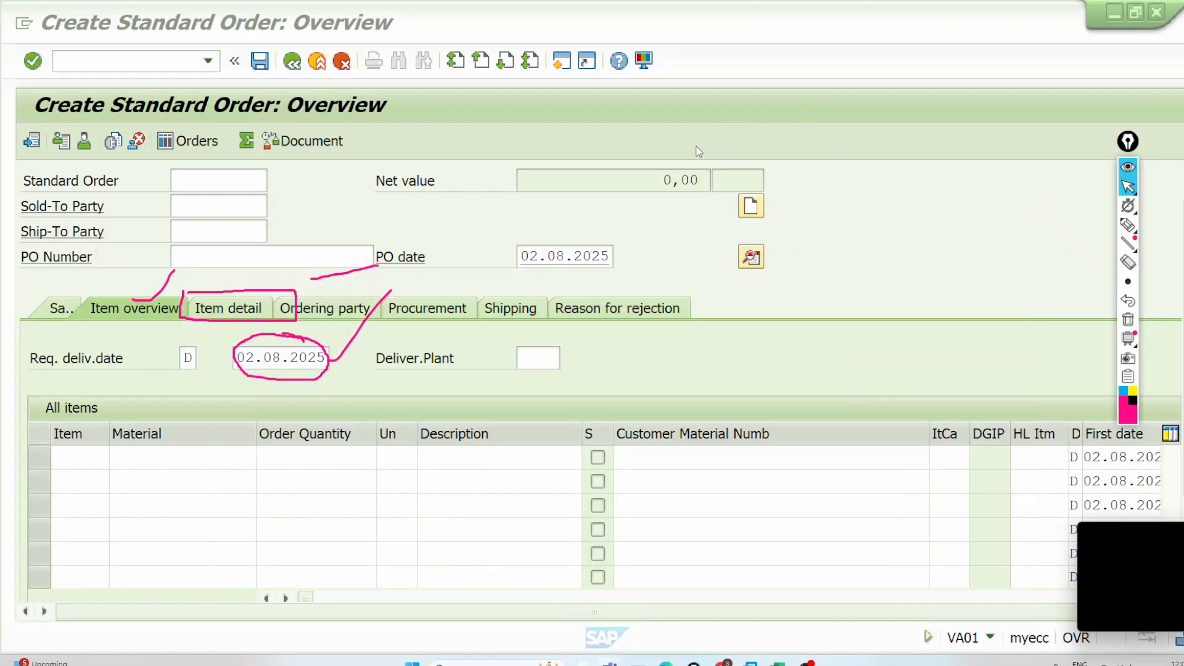
# Open another SAP session and display the sales order type maintenance with transaction VOV8
pyautogui.click(560, 62)
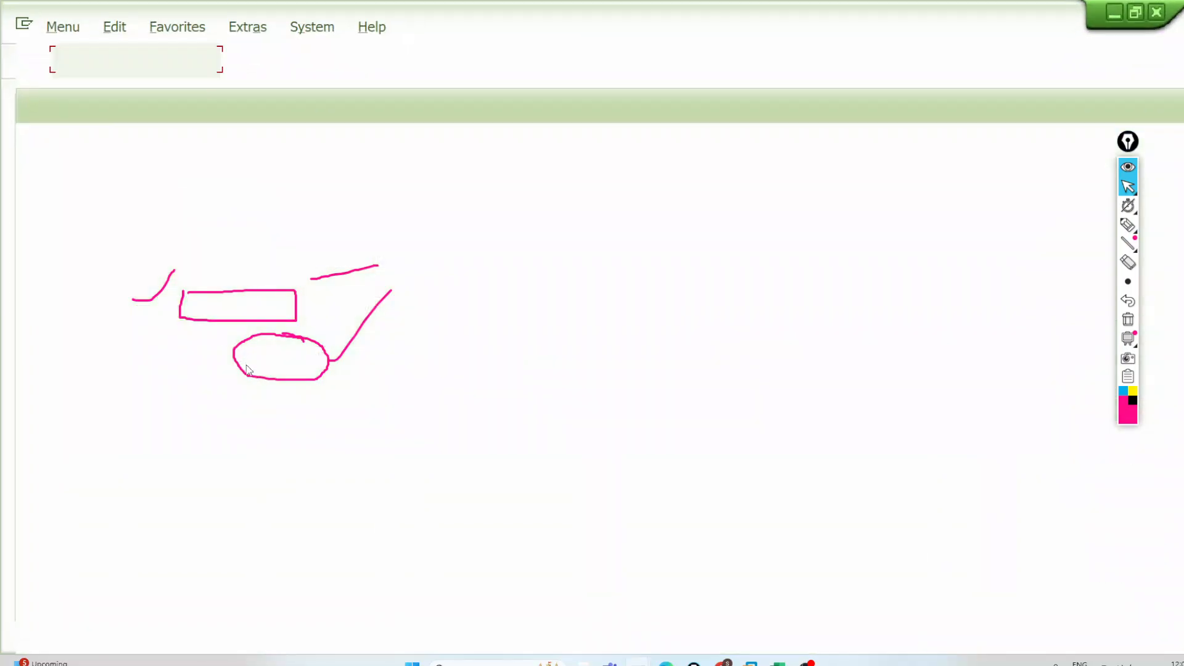
pyautogui.write('VOV8')
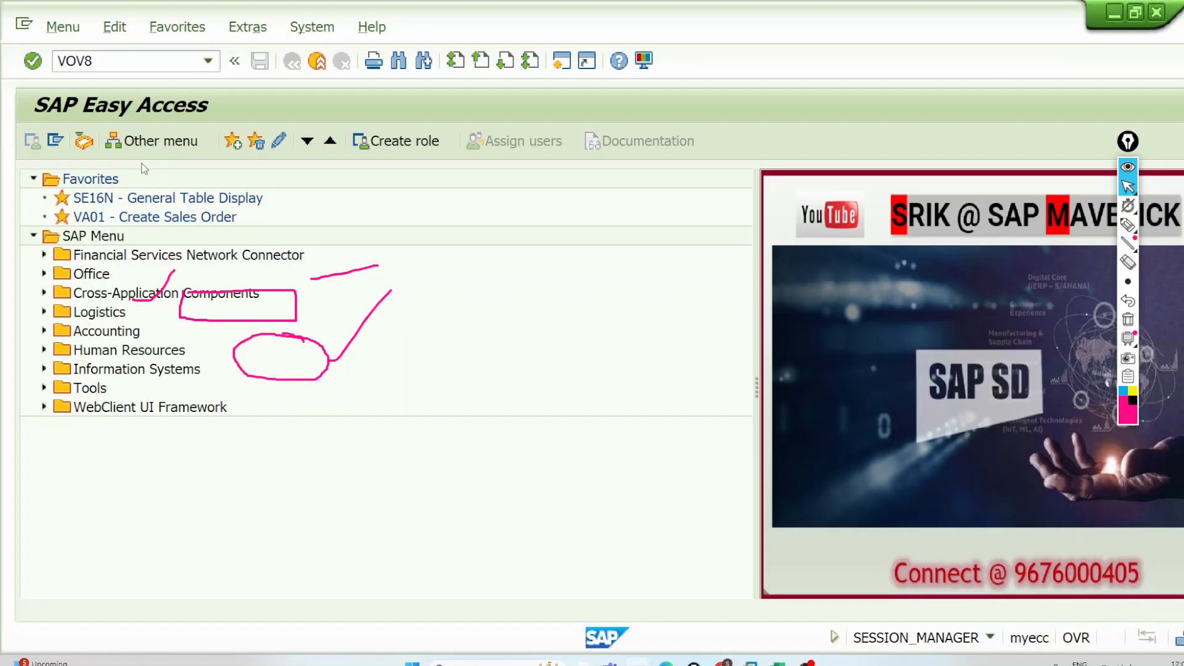
pyautogui.press('Return')
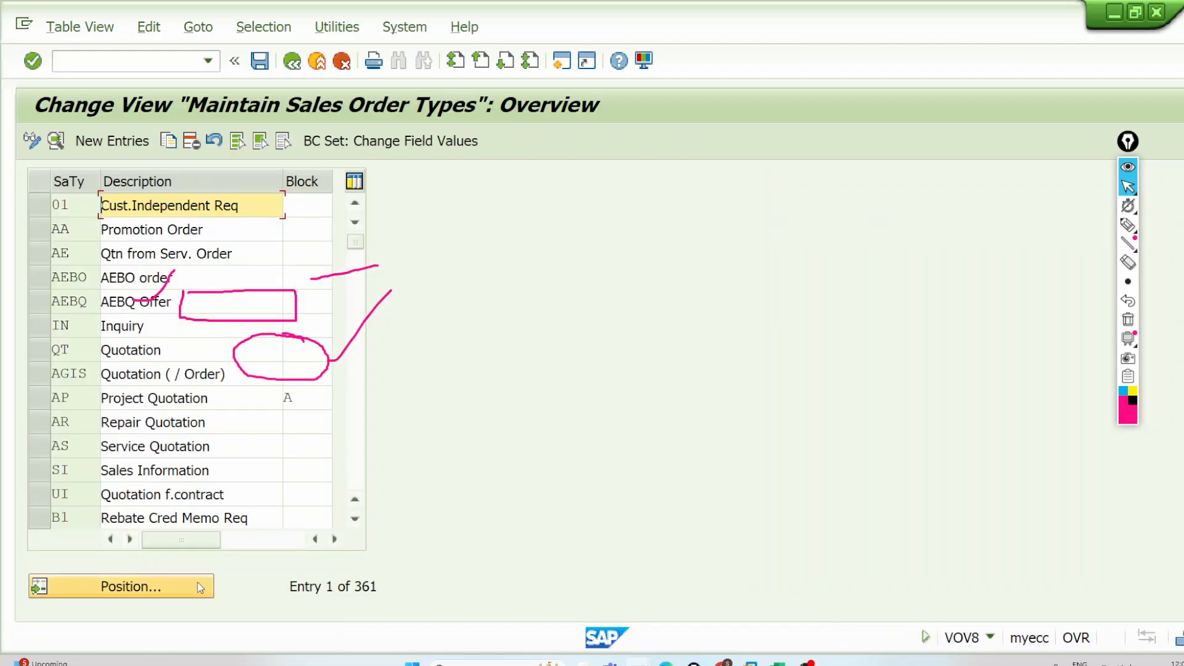
# Open the details of sales document type OR and examine its requested delivery date settings, including lead time in days and Propose deliv.date
pyautogui.click(199, 586)
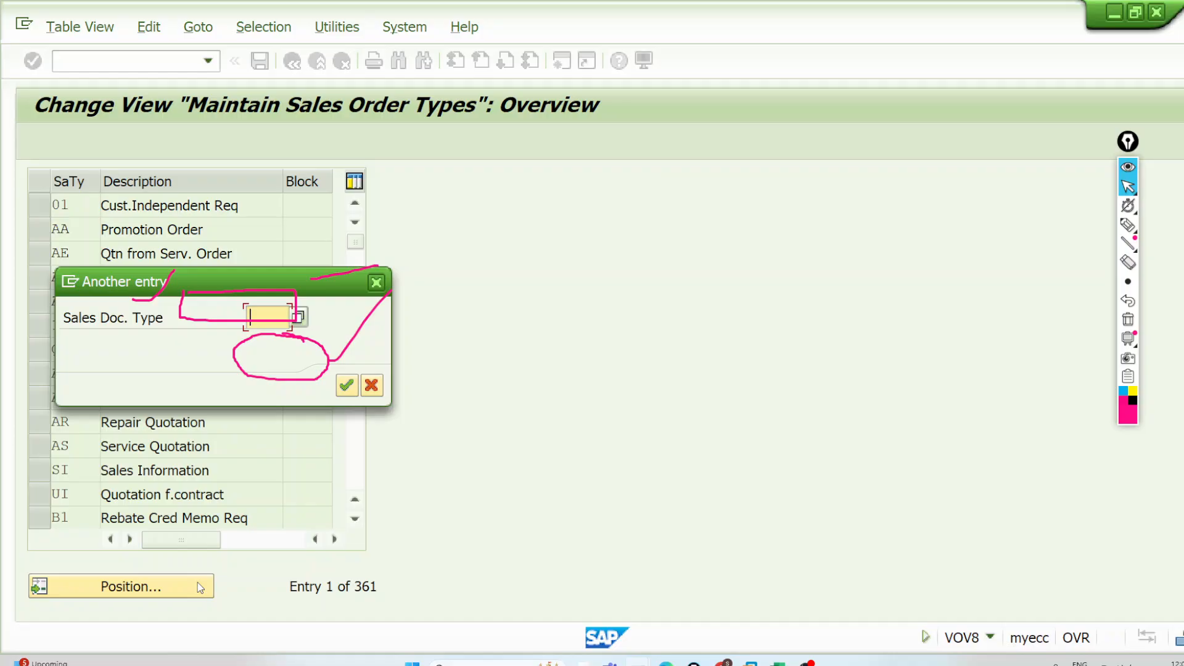
pyautogui.write('or')
pyautogui.press('Return')
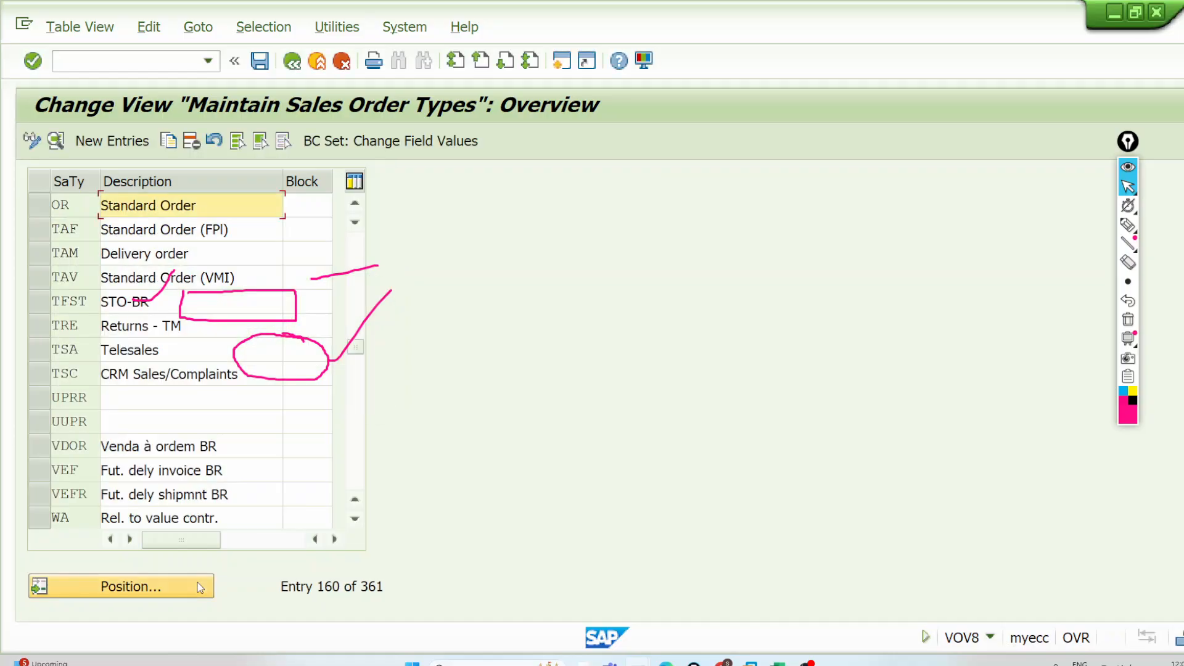
pyautogui.doubleClick(244, 205)
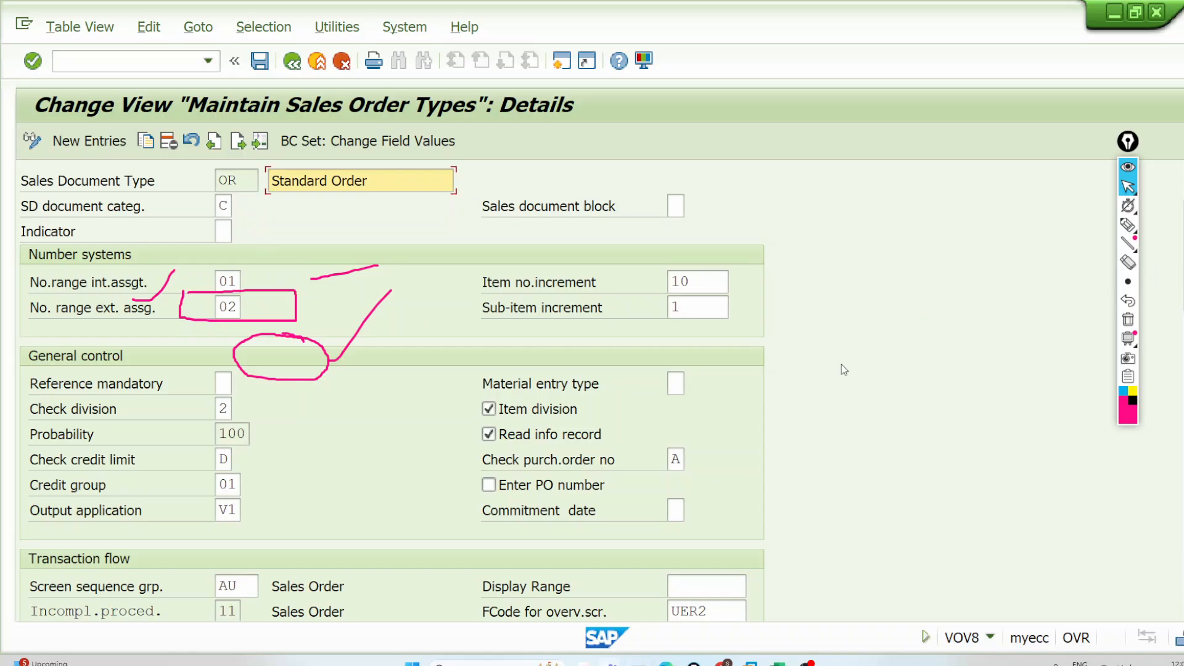
pyautogui.scroll(-4, 412, 374)
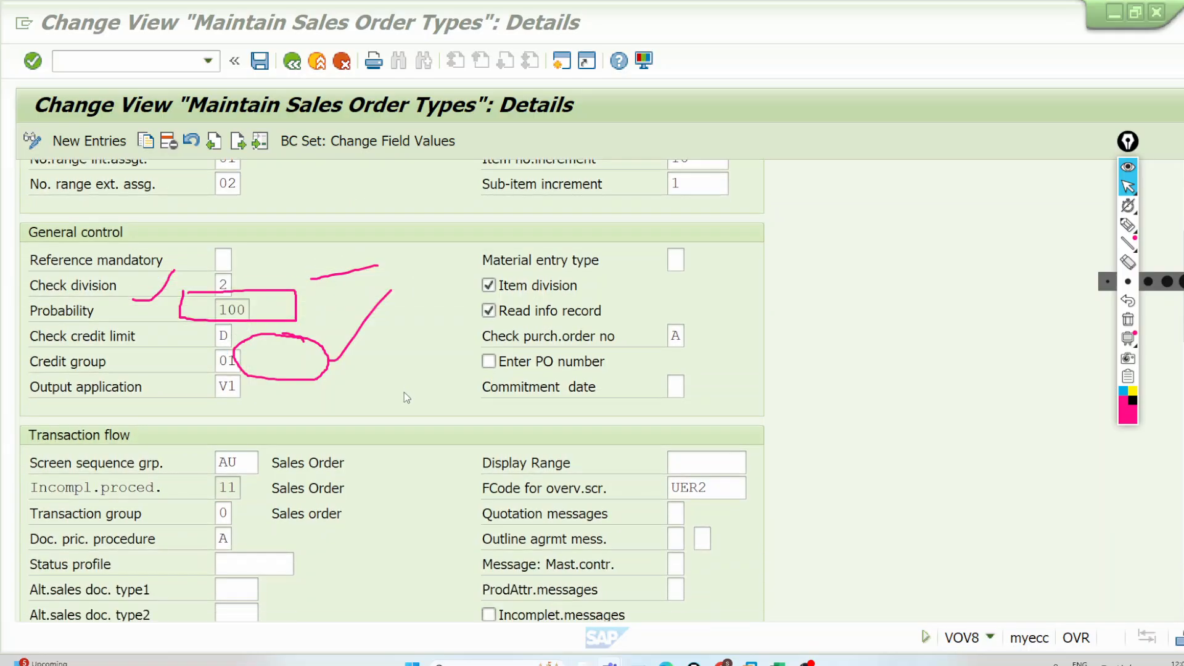
pyautogui.scroll(-18, 406, 396)
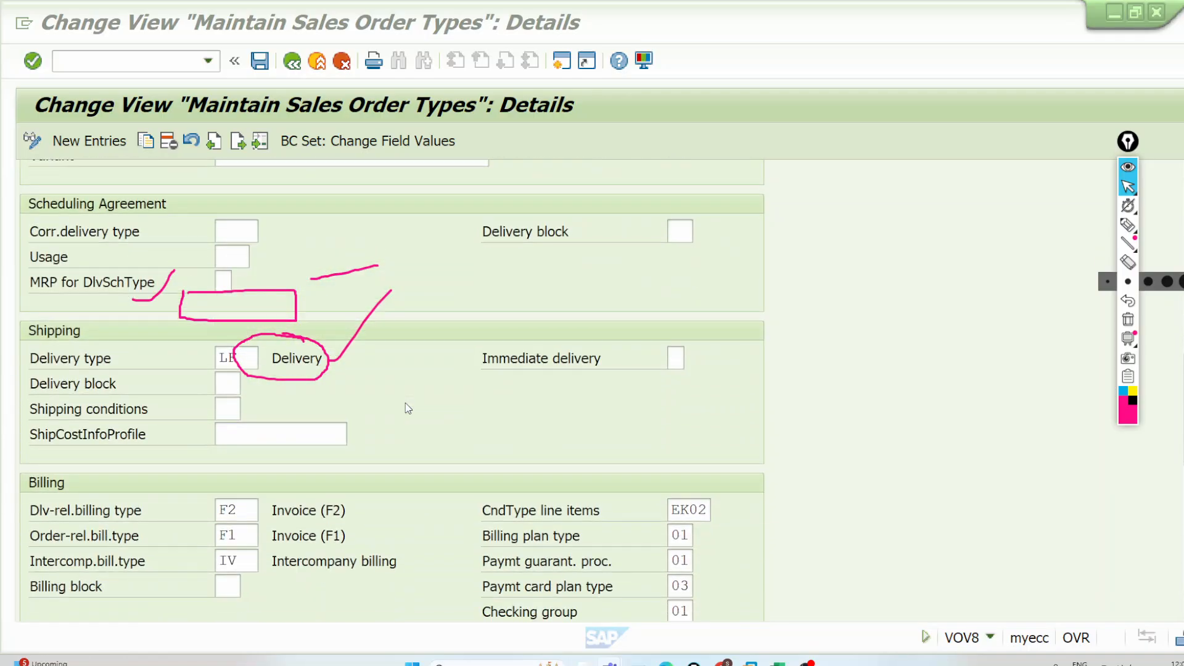
pyautogui.scroll(-10, 407, 408)
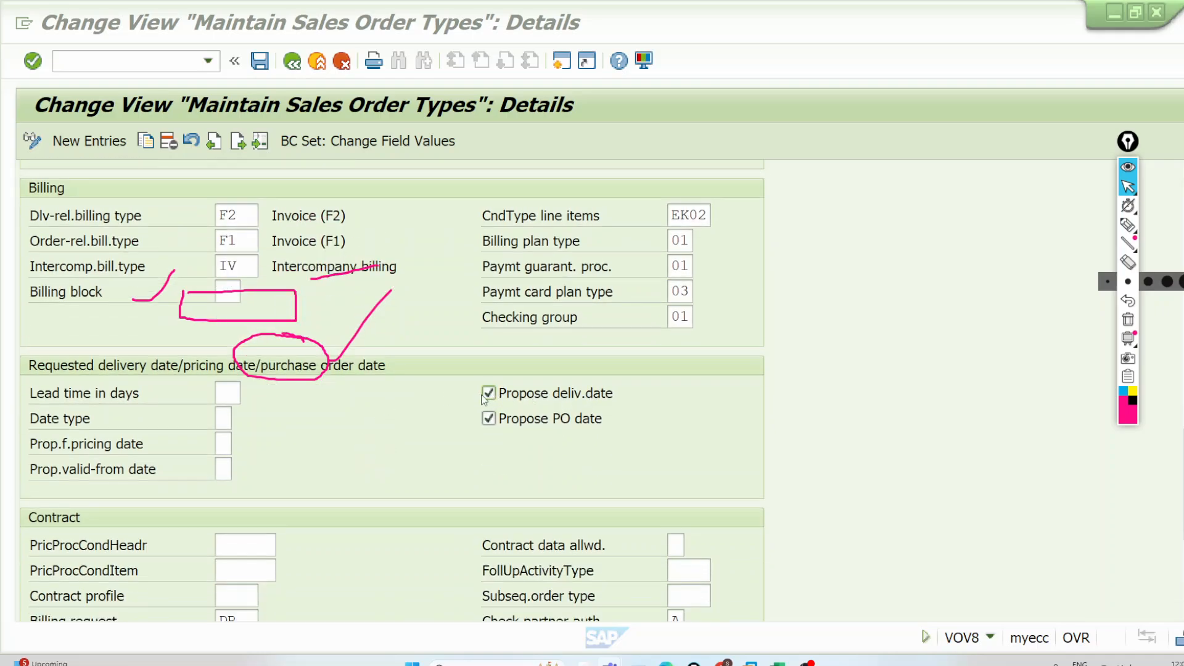
pyautogui.click(234, 394)
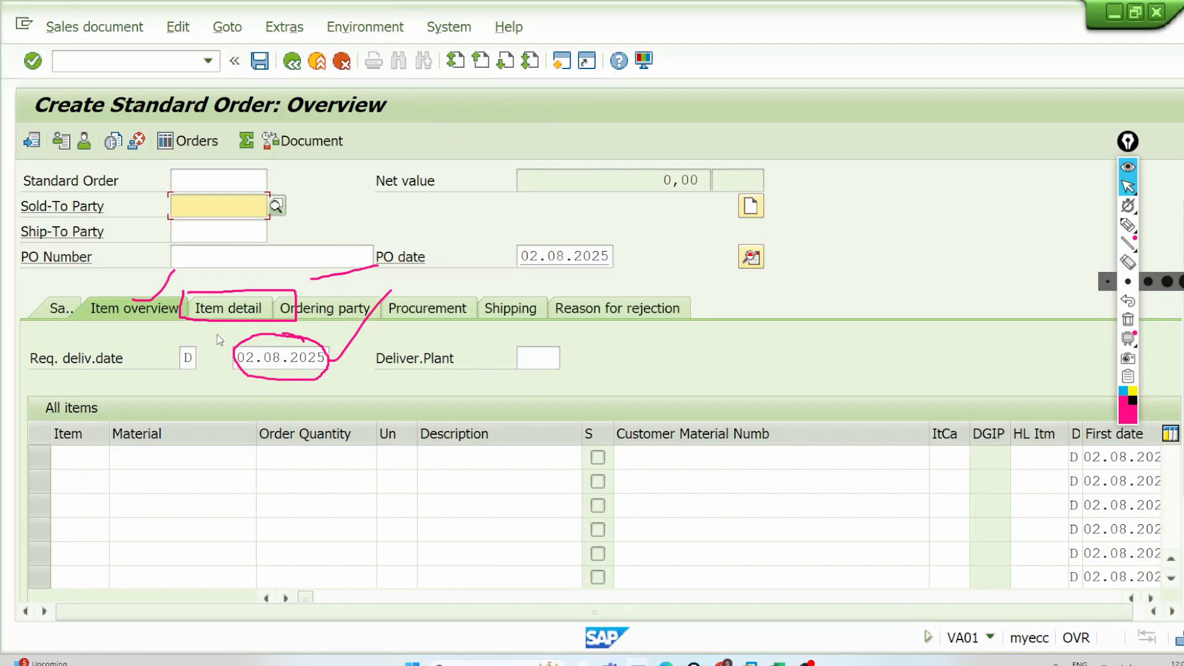
# Underline the requested delivery date, sketch two country boxes including one labelled US above the order, and draw an arrow to the date
pyautogui.click(1128, 225)
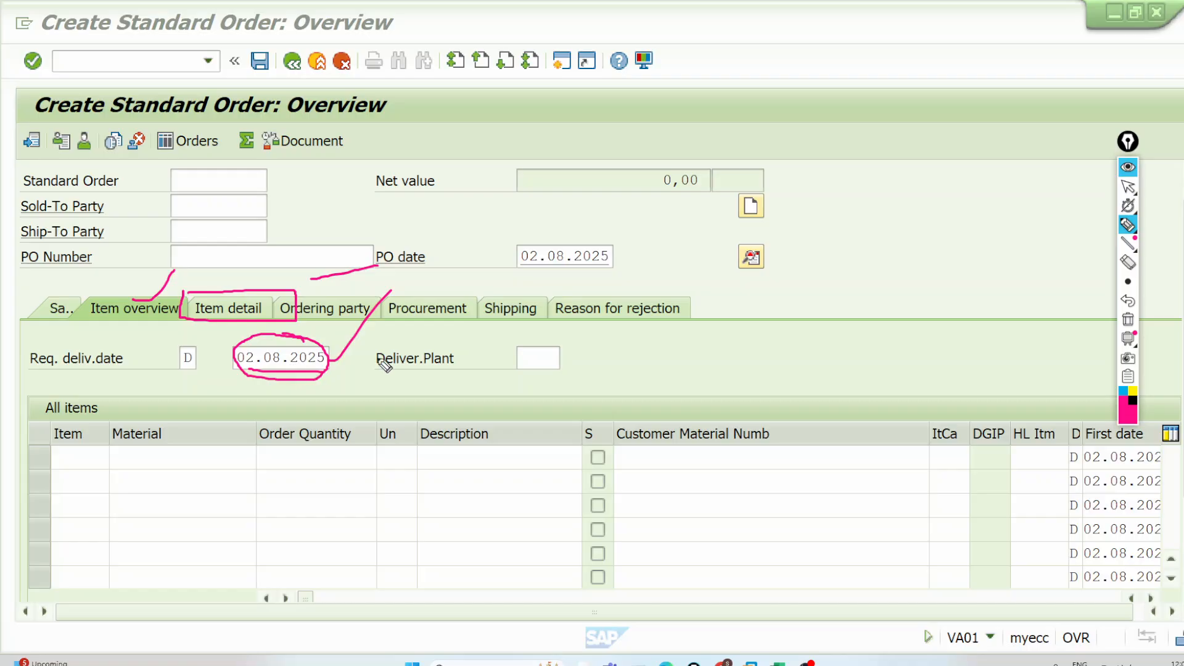
pyautogui.moveTo(1015, 55)
pyautogui.mouseDown()
pyautogui.moveTo(1019, 86)
pyautogui.moveTo(1061, 62)
pyautogui.moveTo(1015, 57)
pyautogui.moveTo(1036, 80)
pyautogui.moveTo(1064, 71)
pyautogui.mouseUp()
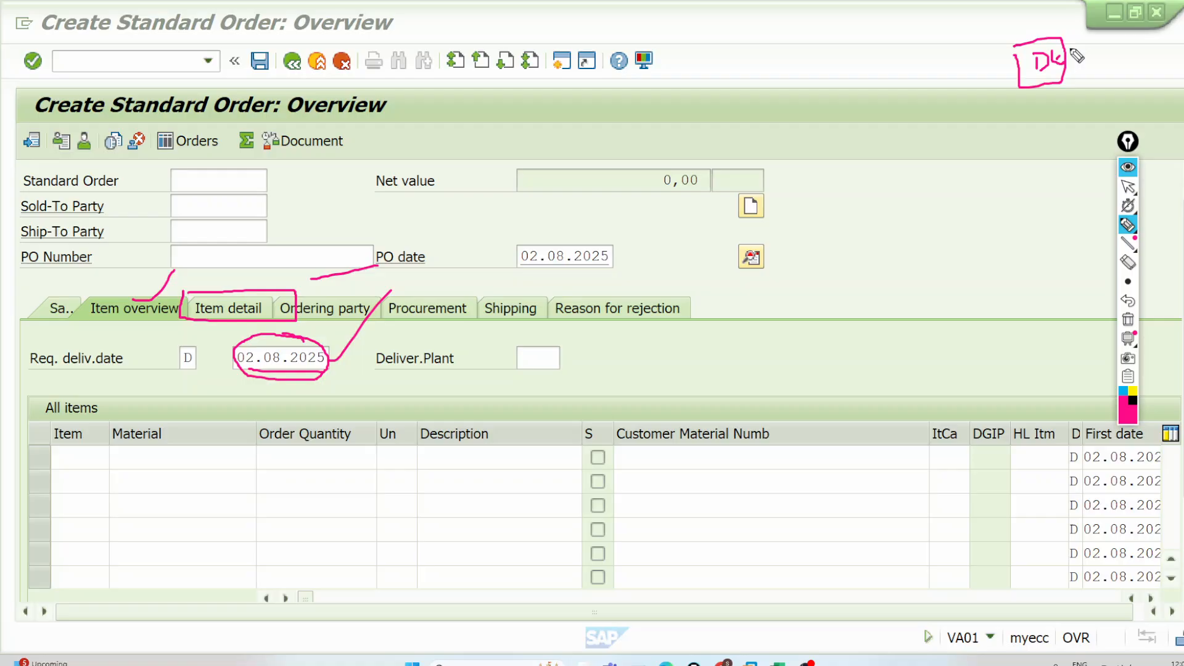
pyautogui.moveTo(792, 59)
pyautogui.mouseDown()
pyautogui.moveTo(853, 106)
pyautogui.moveTo(783, 53)
pyautogui.moveTo(825, 72)
pyautogui.mouseUp()
pyautogui.click(800, 74)
pyautogui.moveTo(842, 64); pyautogui.dragTo(829, 83)
pyautogui.click(339, 372)
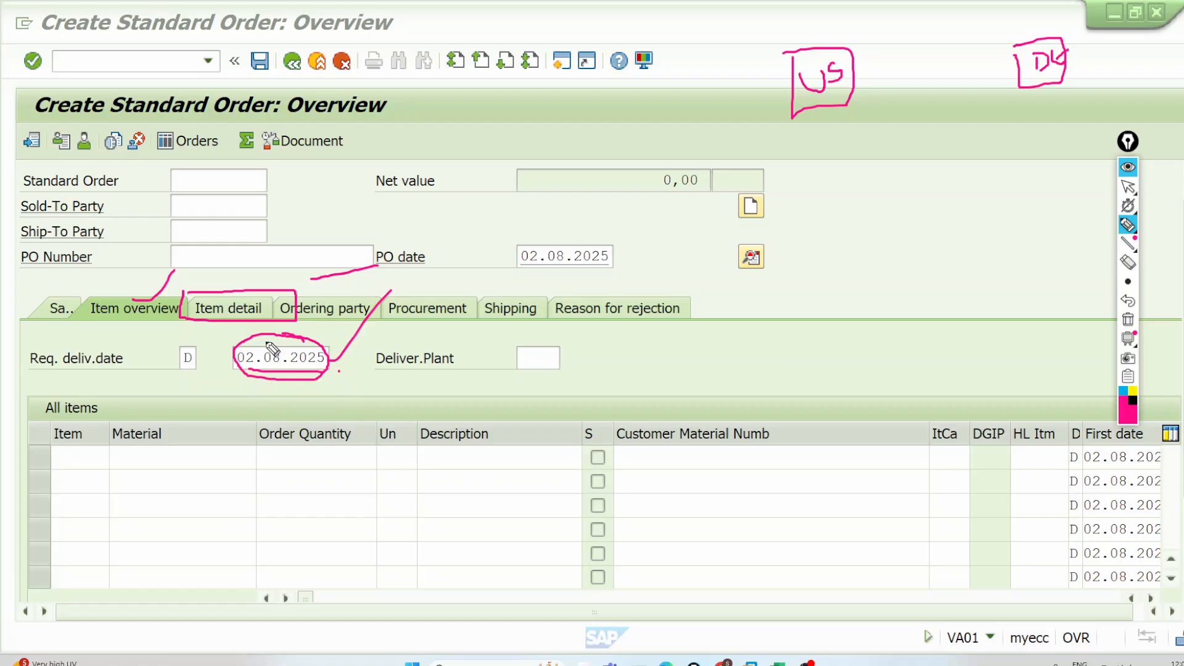
pyautogui.moveTo(167, 389)
pyautogui.mouseDown()
pyautogui.moveTo(230, 366)
pyautogui.moveTo(223, 383)
pyautogui.mouseUp()
pyautogui.press('Escape')
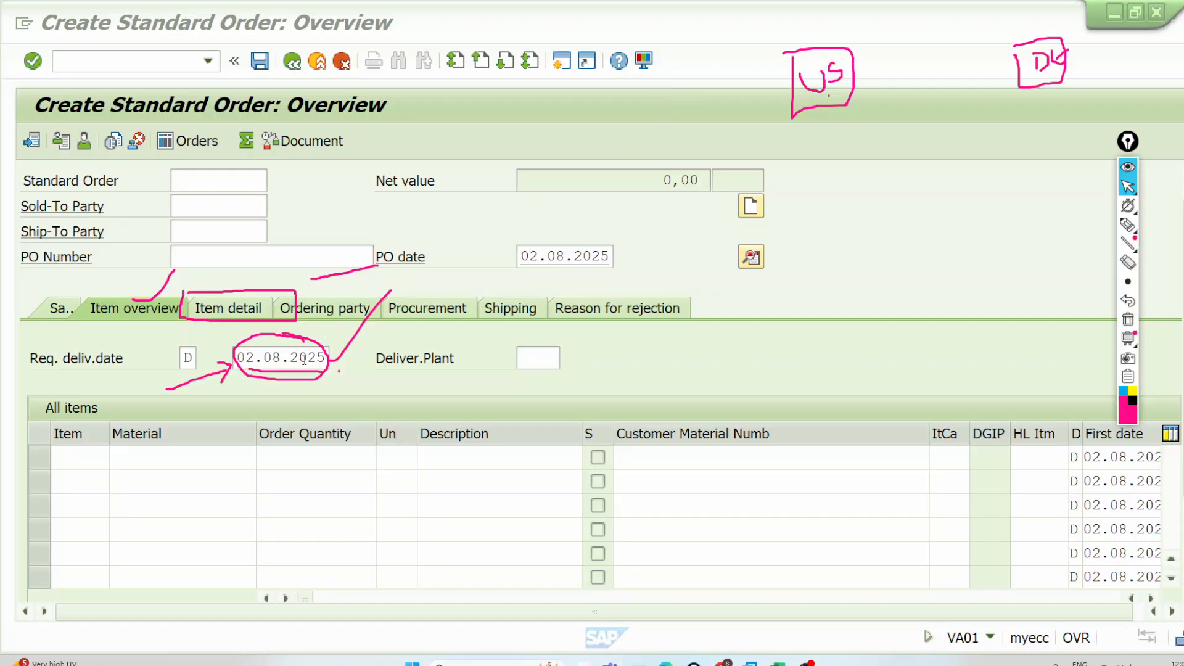
# Check the Teams meeting window and return to the standard order overview
pyautogui.moveTo(610, 661)
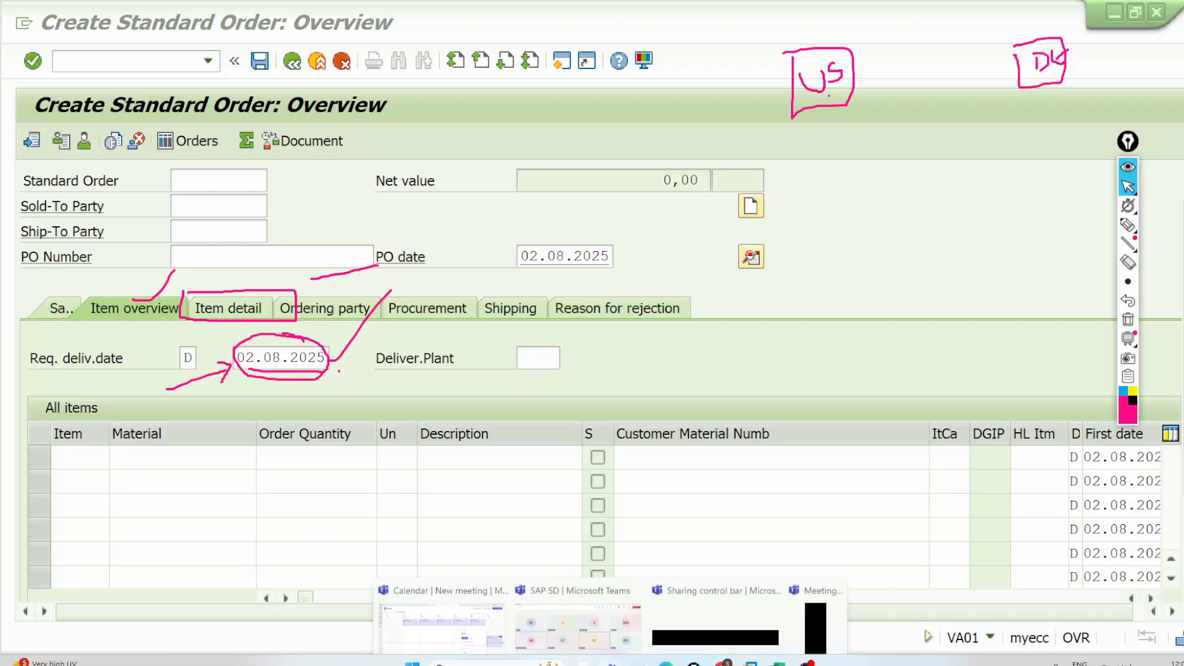
pyautogui.click(591, 609)
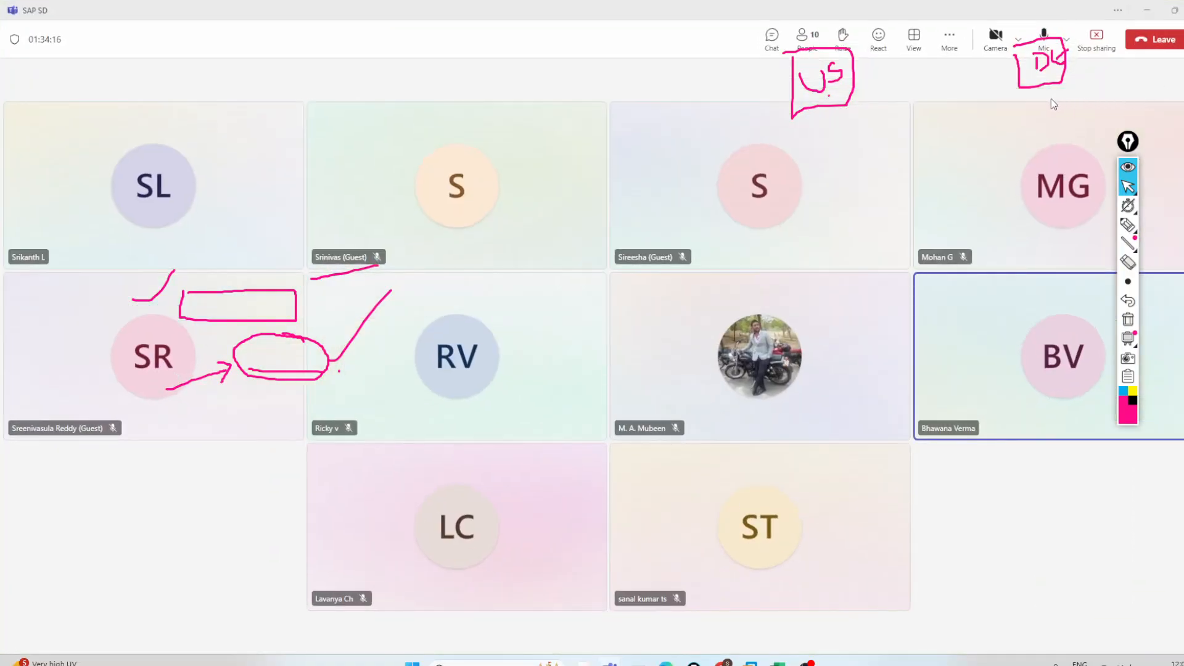
pyautogui.click(1148, 12)
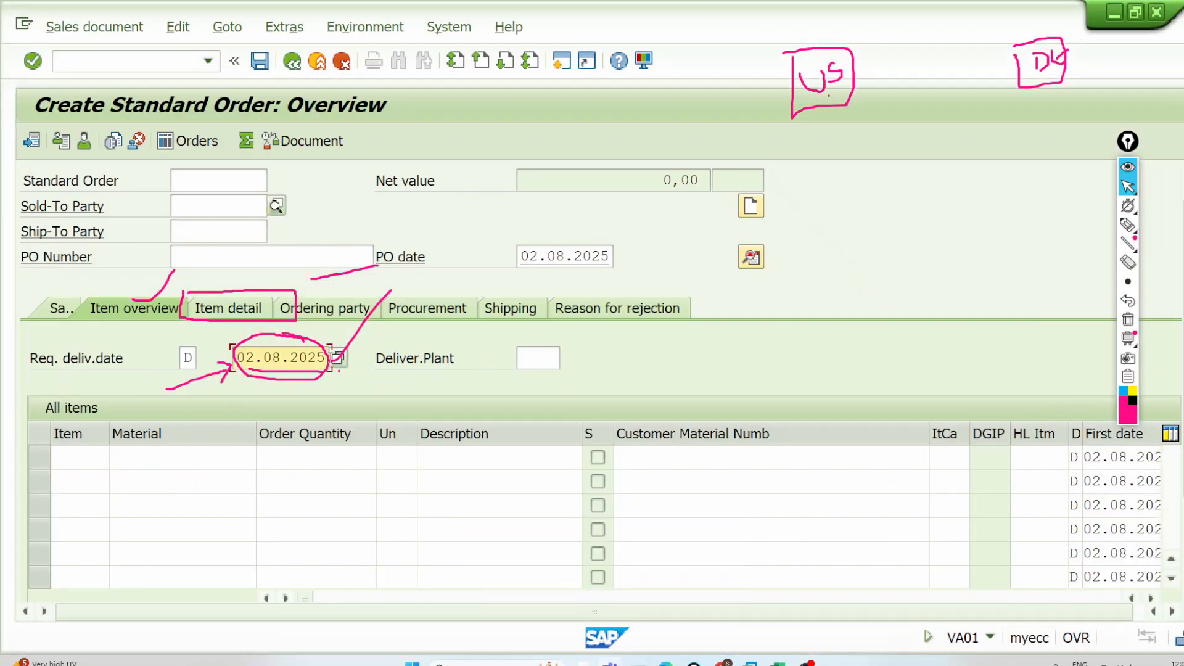
# Set the standard order's requested delivery date to 15.08.2025
pyautogui.click(339, 359)
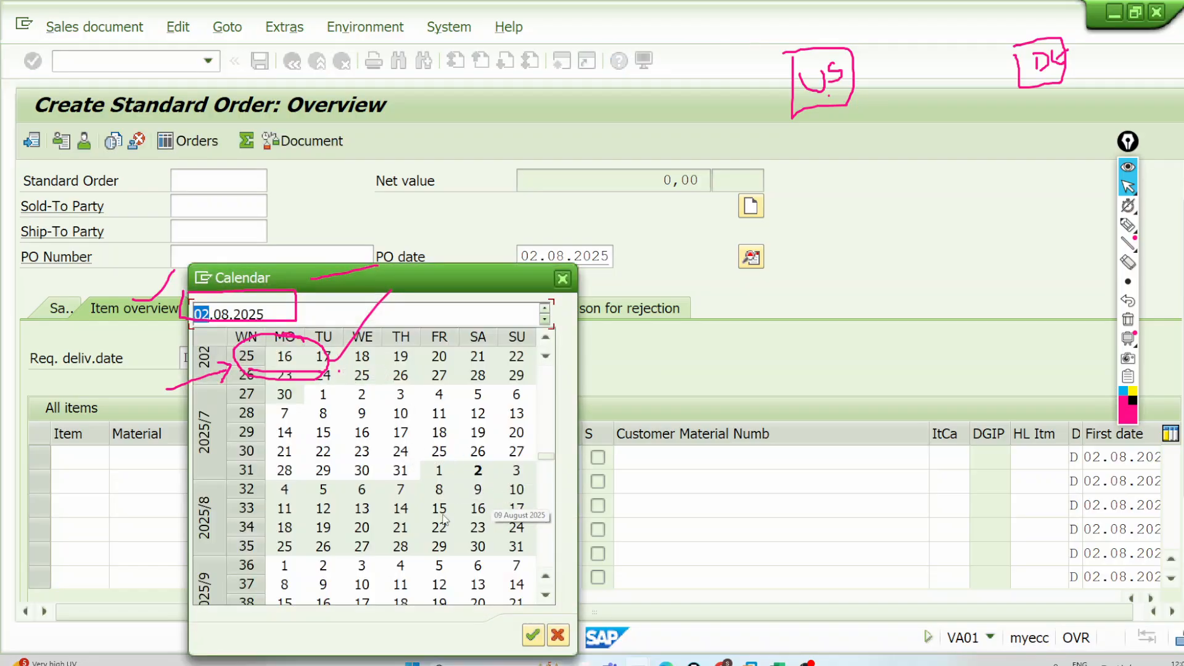
pyautogui.doubleClick(439, 510)
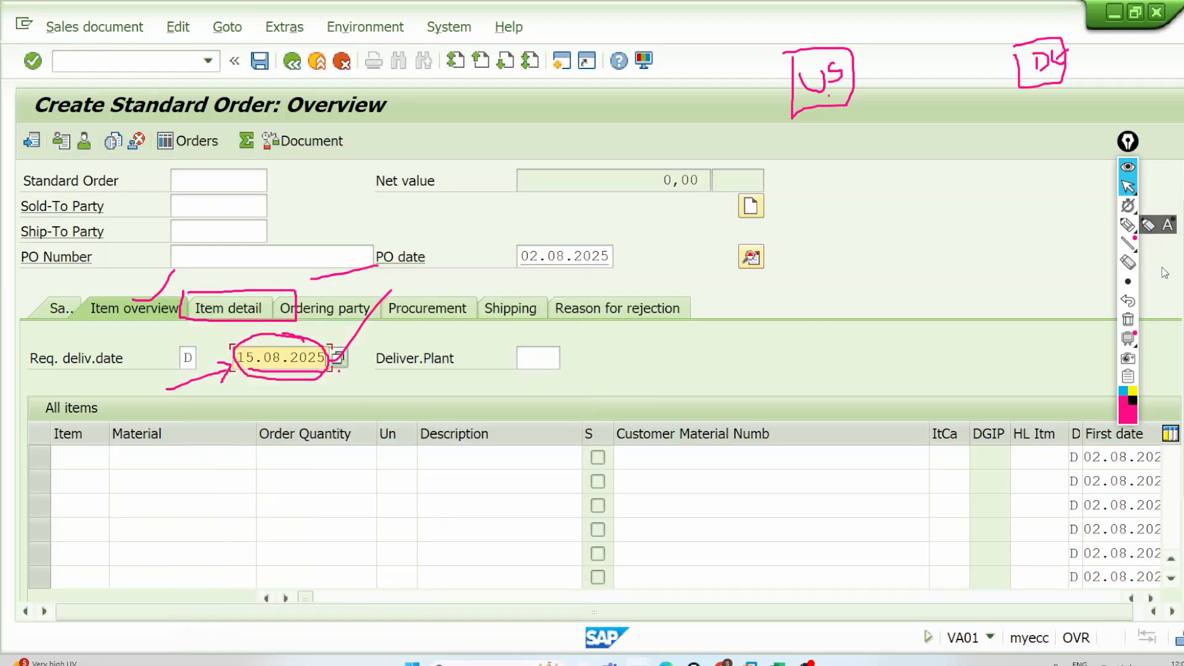
pyautogui.click(1097, 165)
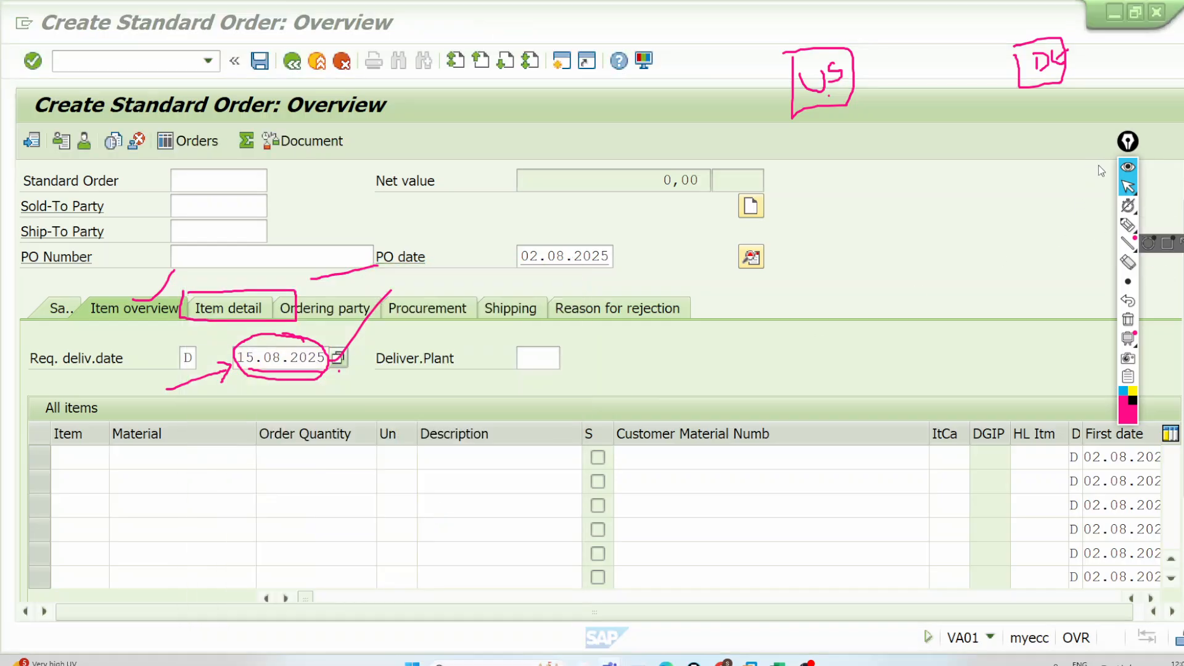
# Write 15/08 beneath the US box, add a tick beside the box, and underline the handwritten date
pyautogui.click(1128, 225)
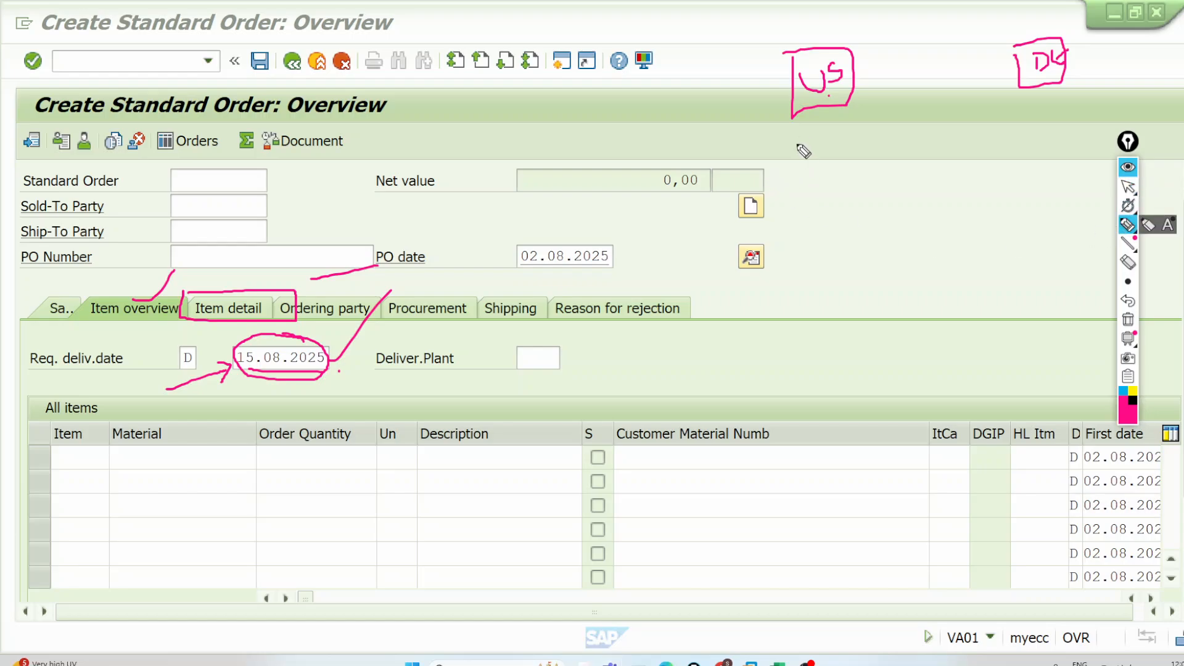
pyautogui.moveTo(810, 132)
pyautogui.mouseDown()
pyautogui.moveTo(816, 139)
pyautogui.moveTo(828, 120)
pyautogui.moveTo(831, 152)
pyautogui.moveTo(870, 117)
pyautogui.mouseUp()
pyautogui.moveTo(773, 79); pyautogui.dragTo(817, 9)
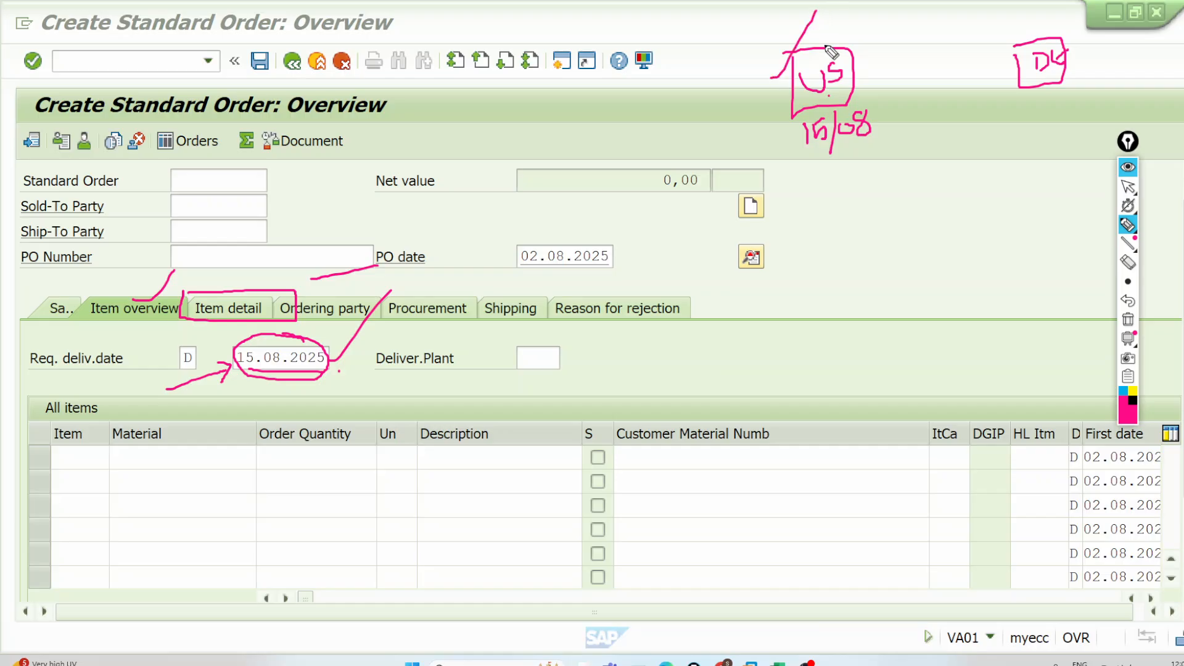
pyautogui.moveTo(891, 133); pyautogui.dragTo(757, 179)
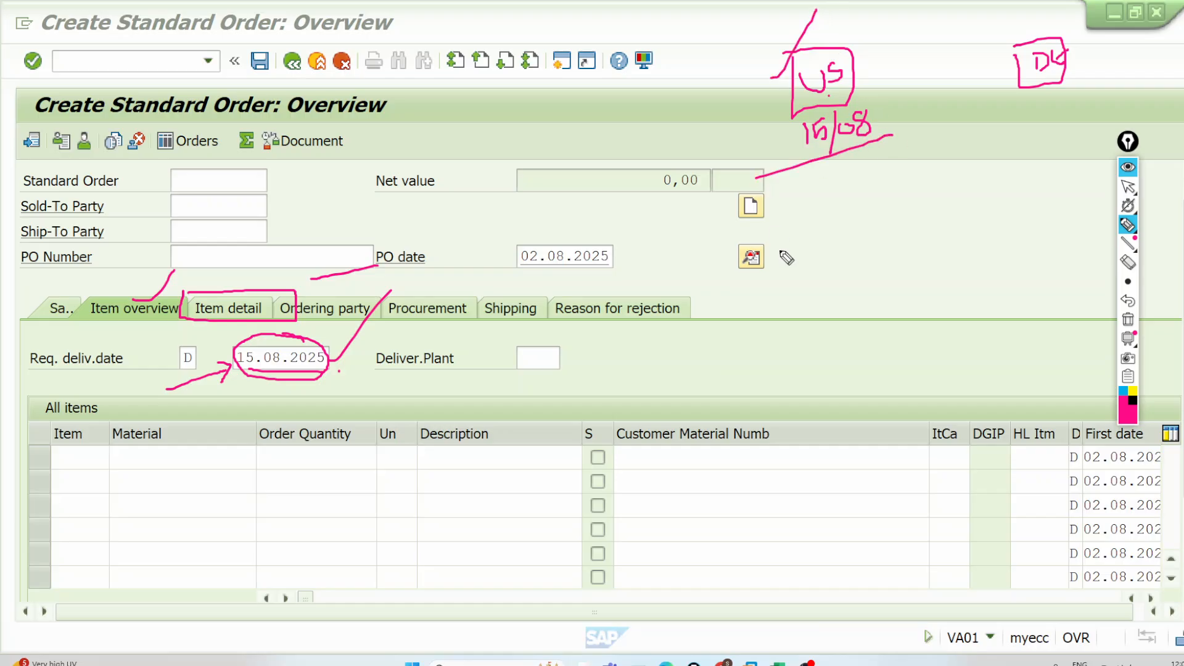
pyautogui.hotkey('ctrl', 'shift', '2')
# Enter the sold-to party and an item of material LGFERT-CC00 with an order quantity of 1000 KG
pyautogui.click(238, 204)
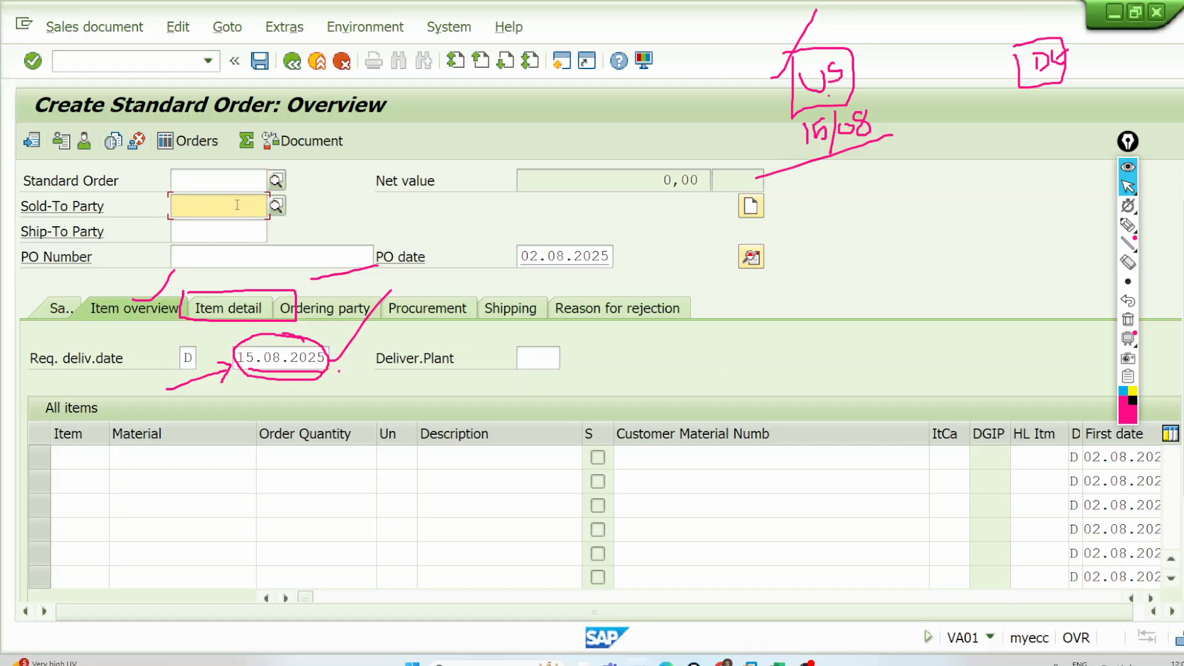
pyautogui.click(238, 206)
pyautogui.click(234, 226)
pyautogui.click(206, 456)
pyautogui.click(206, 456)
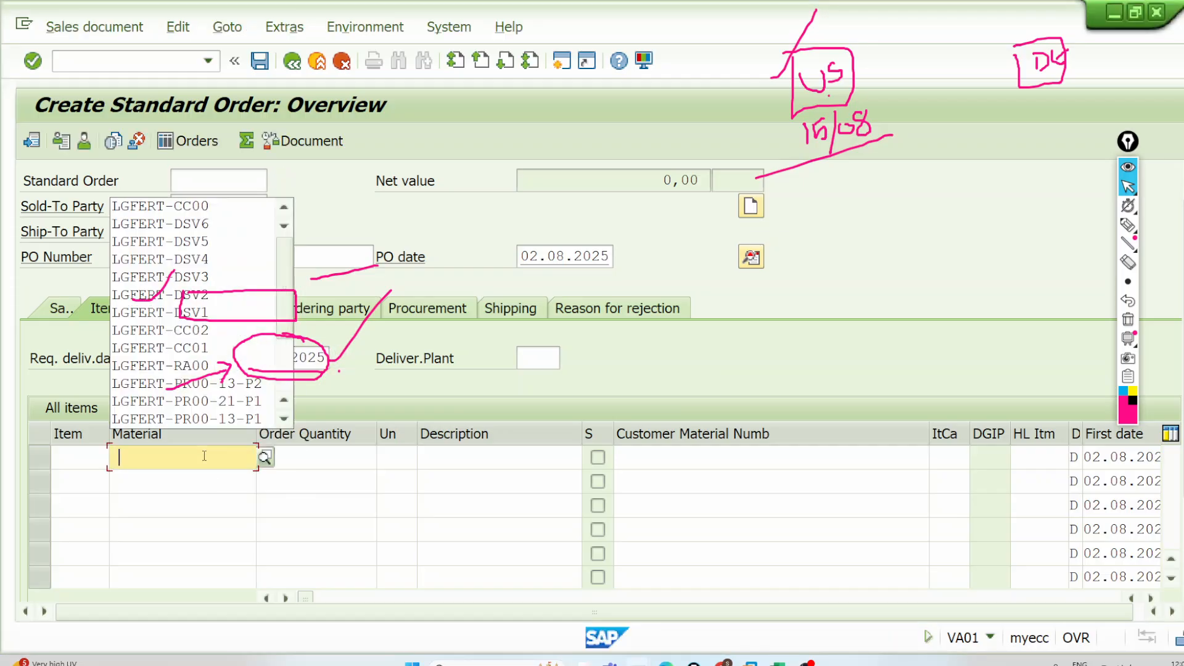
pyautogui.click(210, 207)
pyautogui.click(340, 448)
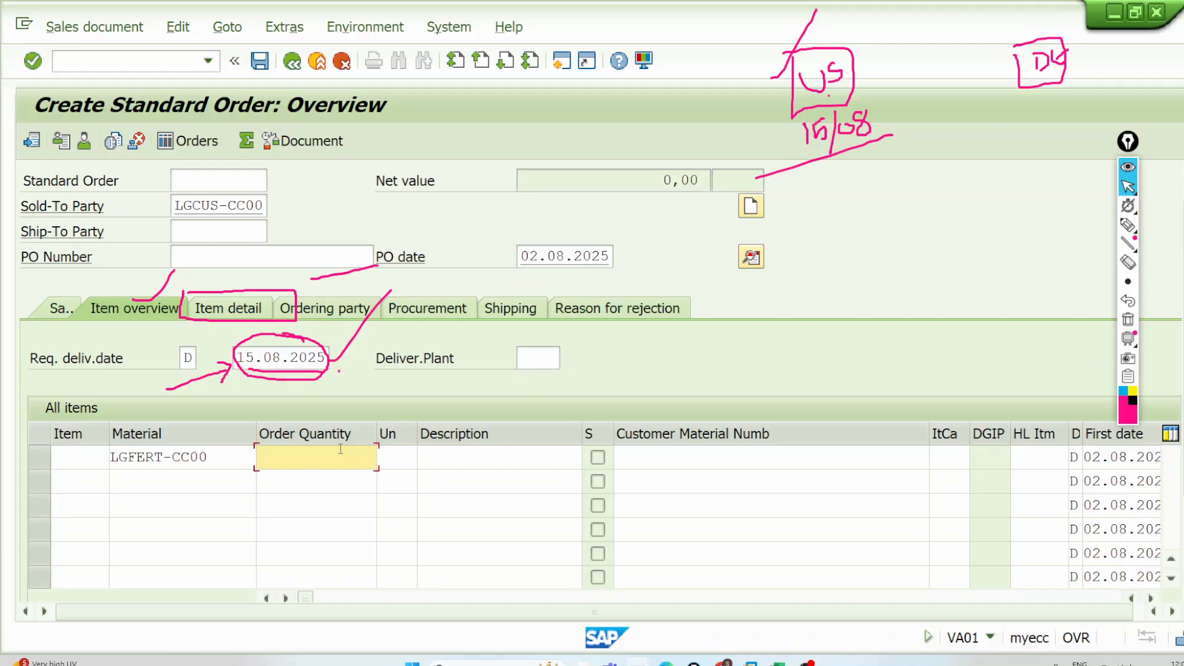
pyautogui.write('1000')
pyautogui.press('Tab')
pyautogui.press('Return')
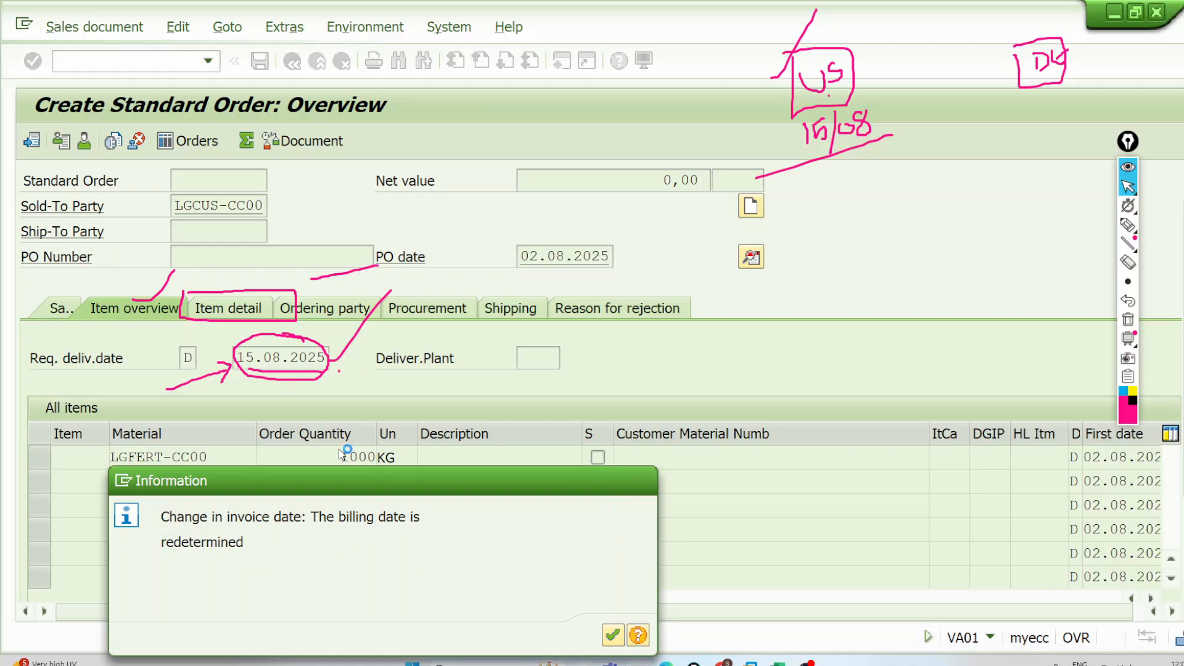
pyautogui.press('Return')
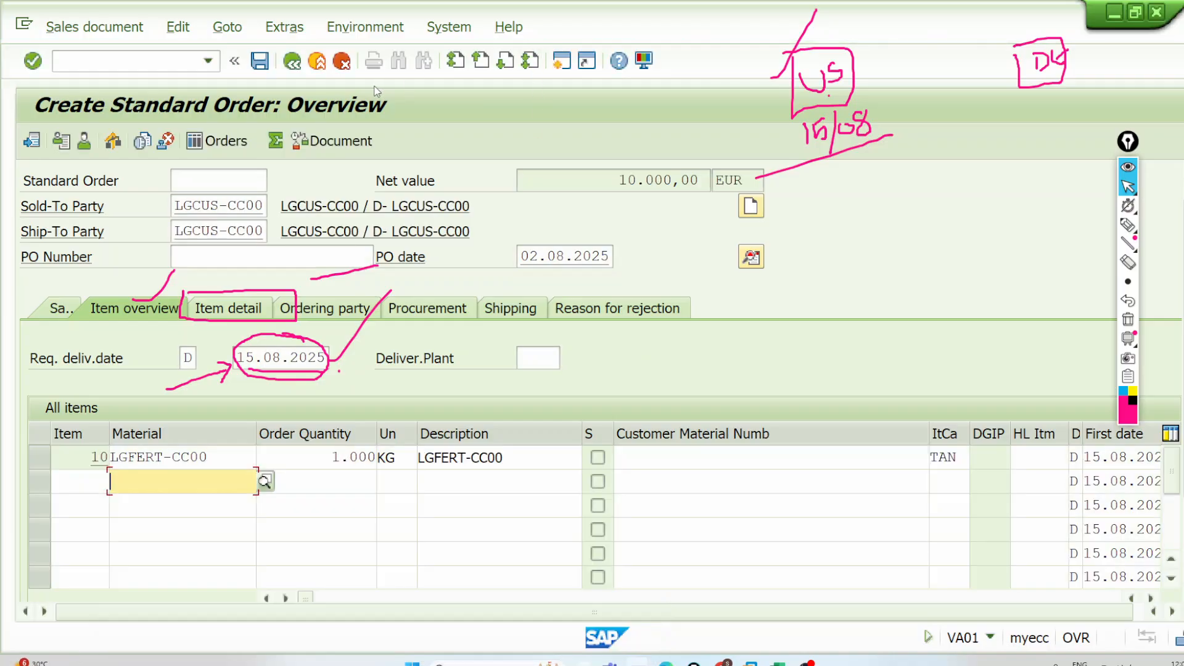
# Discard the order without saving and start a new OR order for sales organization DE00 in transaction VA01
pyautogui.click(317, 60)
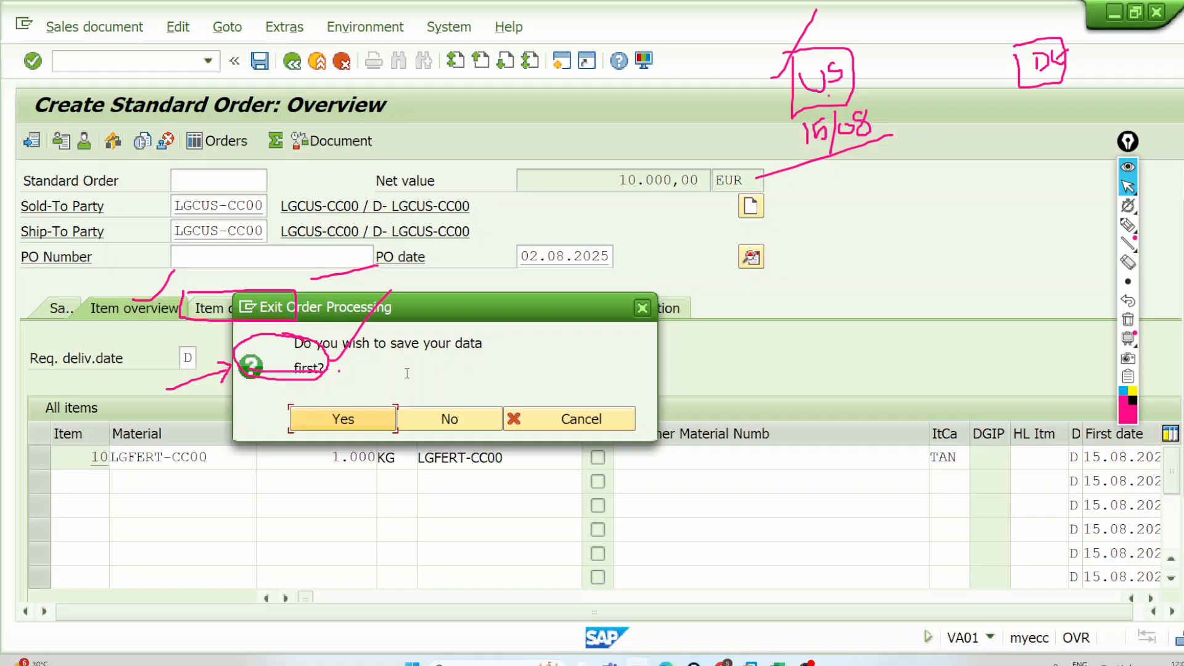
pyautogui.click(450, 420)
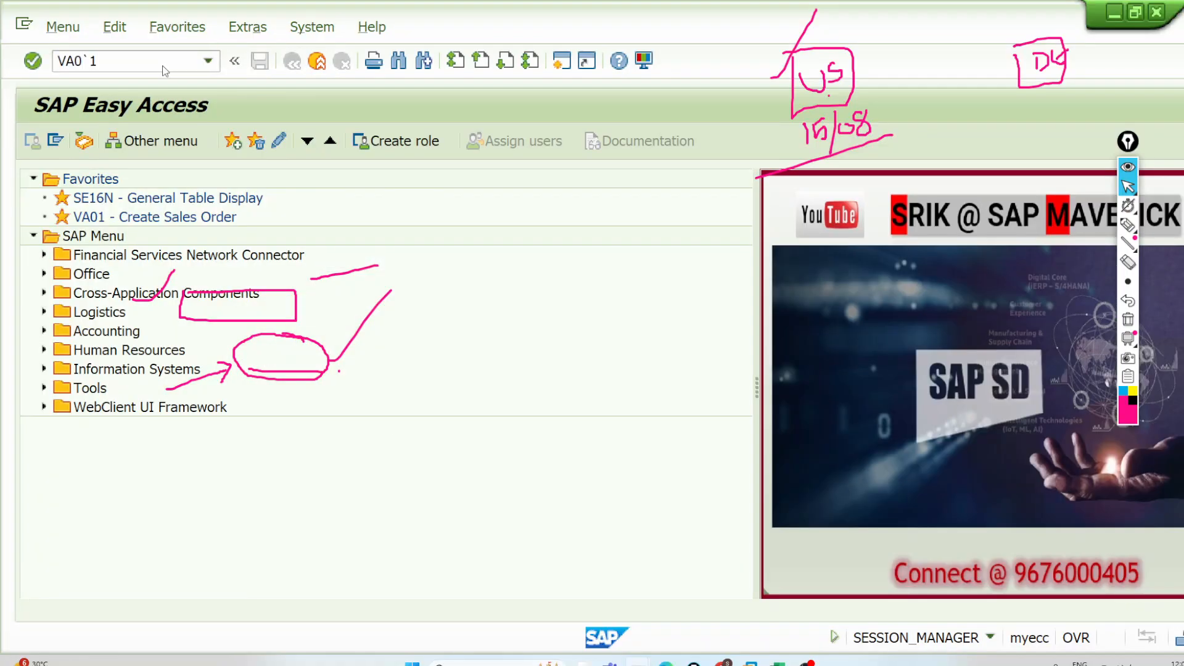
pyautogui.press('Return')
pyautogui.write('VA01`')
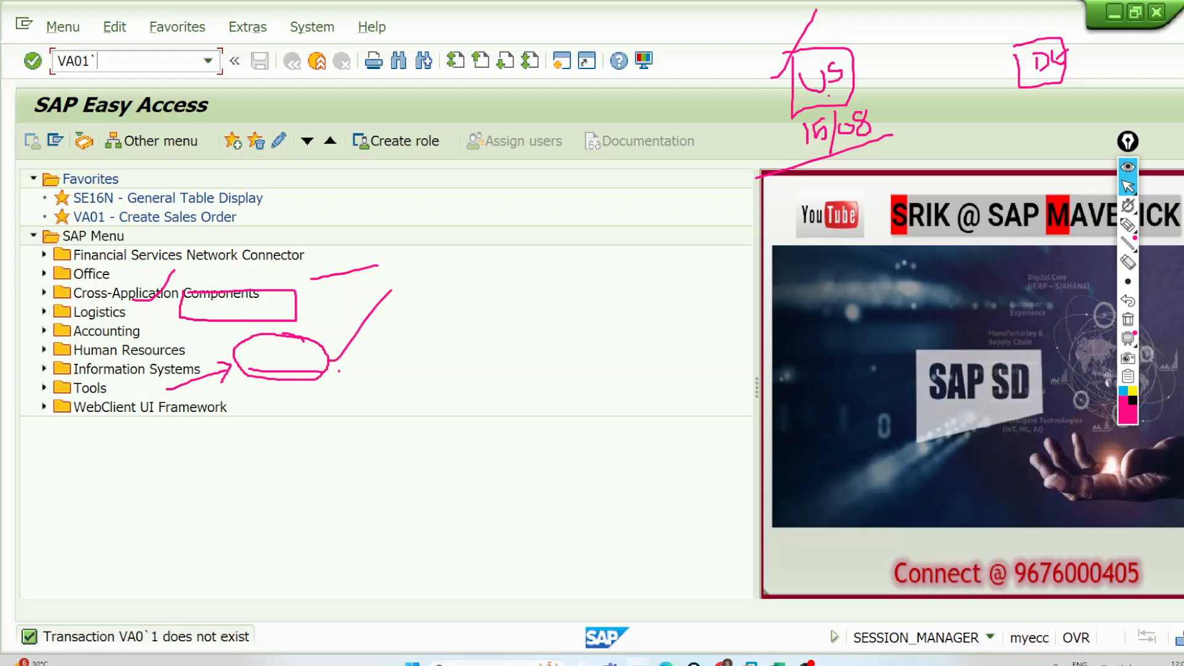
pyautogui.press('Return')
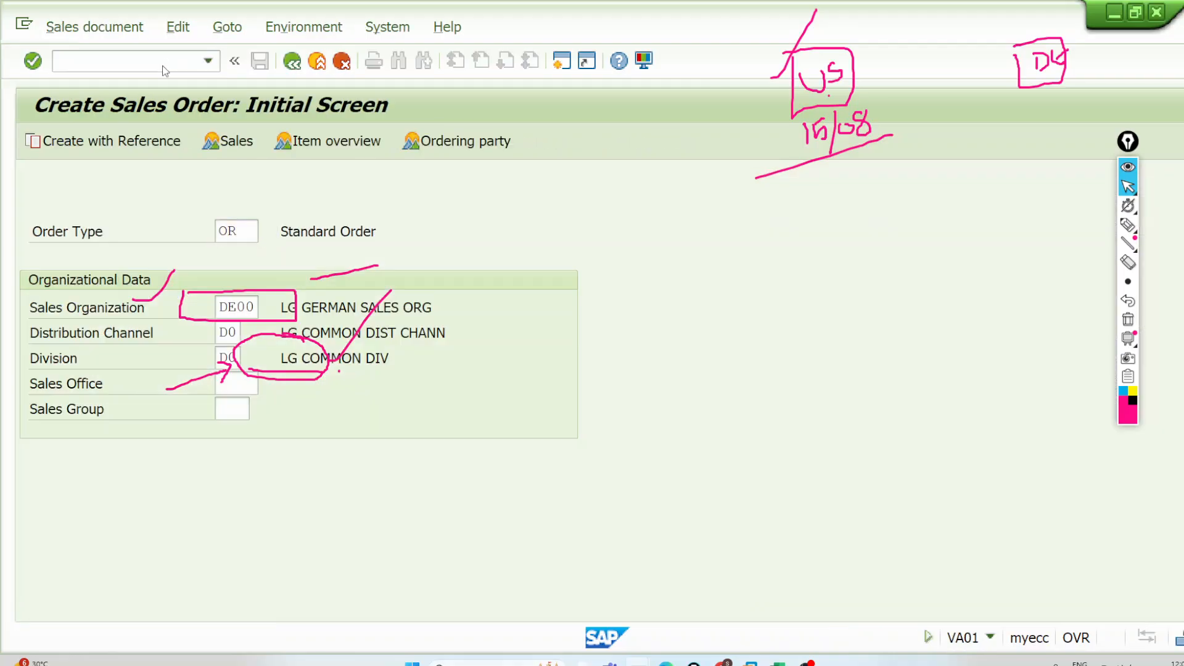
pyautogui.press('Return')
# Choose the sold-to party for the new standard order and set the requested delivery date to 15.08.2025
pyautogui.click(230, 229)
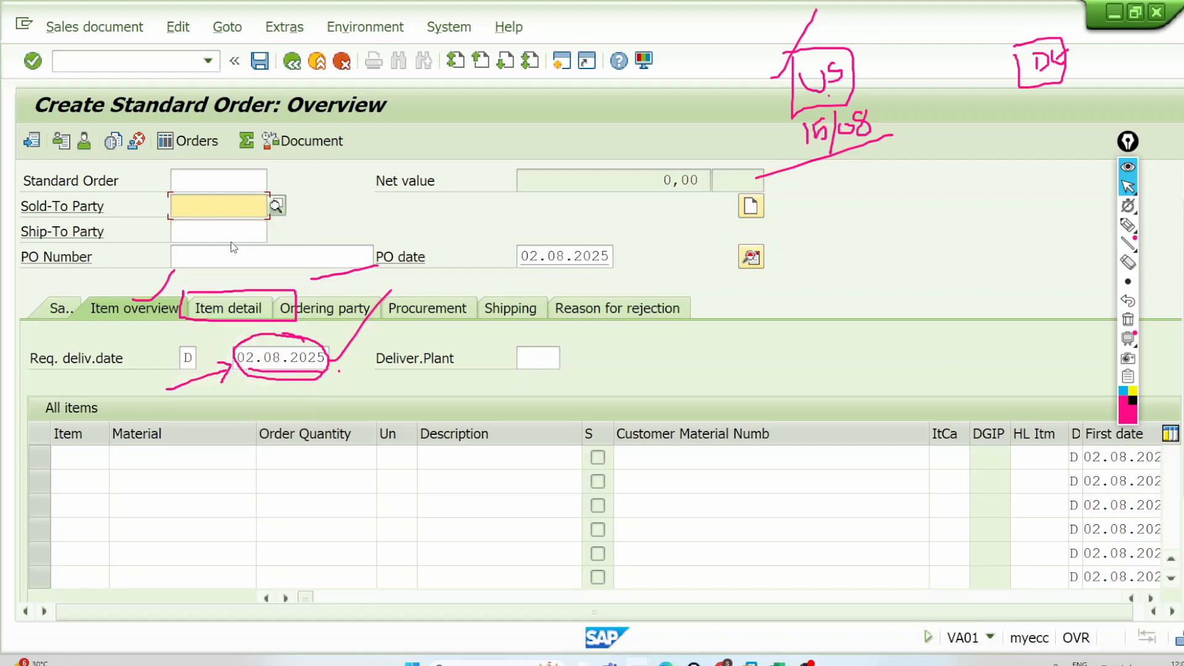
pyautogui.click(310, 360)
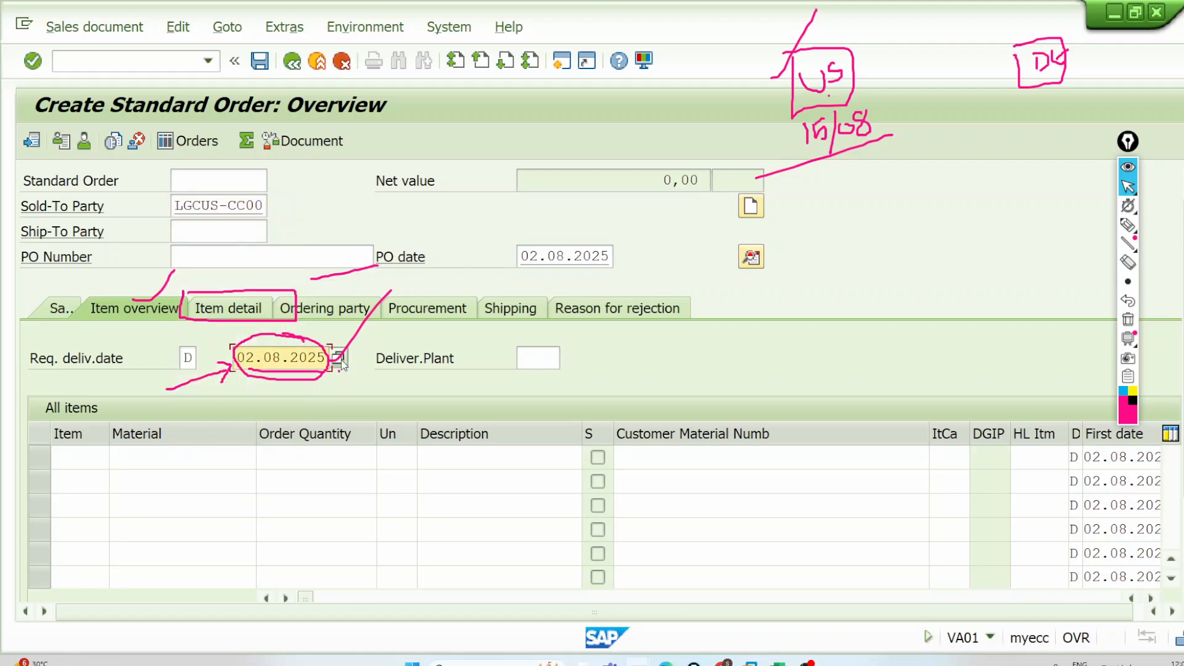
pyautogui.click(339, 359)
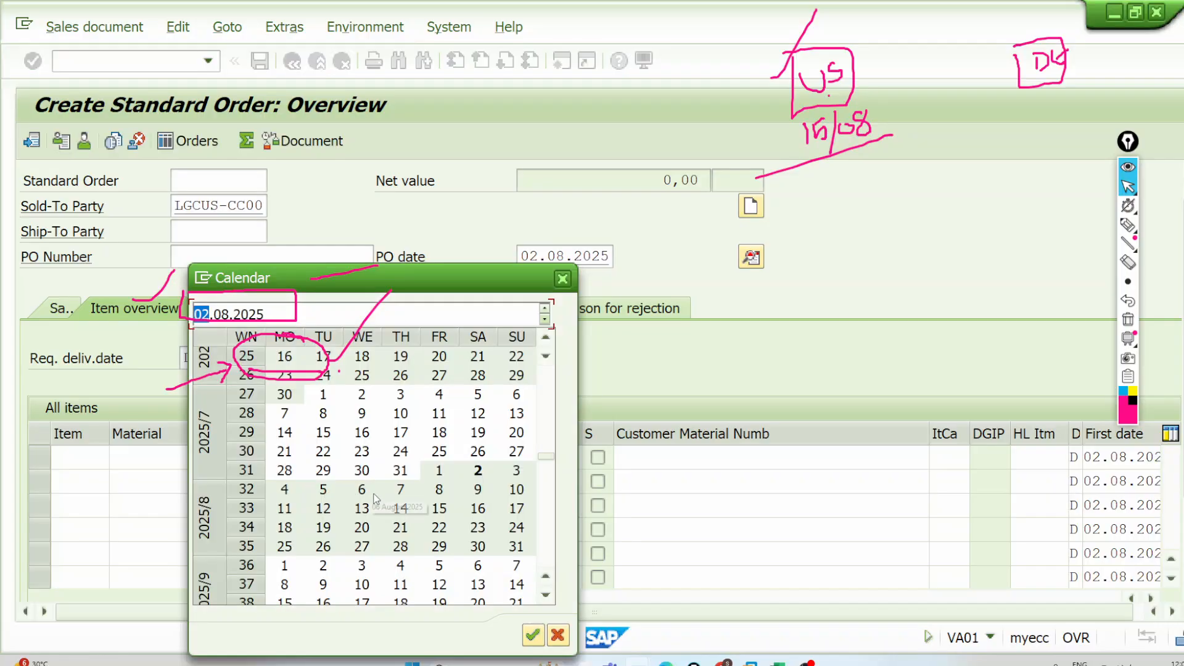
pyautogui.doubleClick(447, 512)
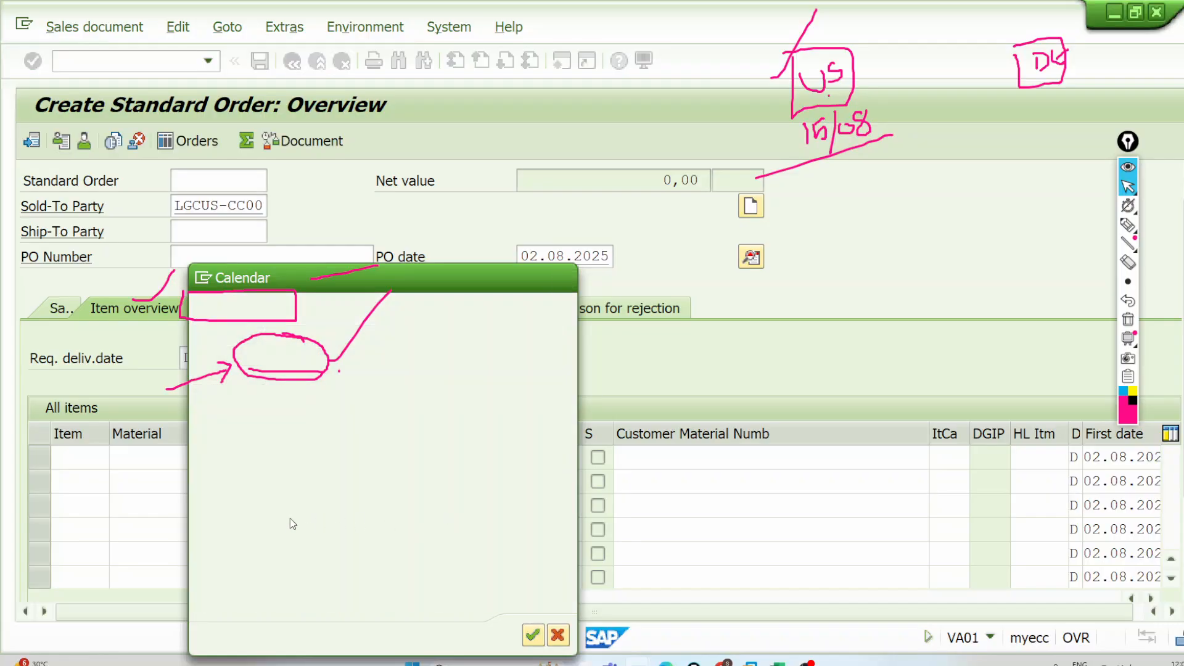
# Add an item of material LGFERT-CC00 with an order quantity of 1000 KG to the order
pyautogui.click(169, 459)
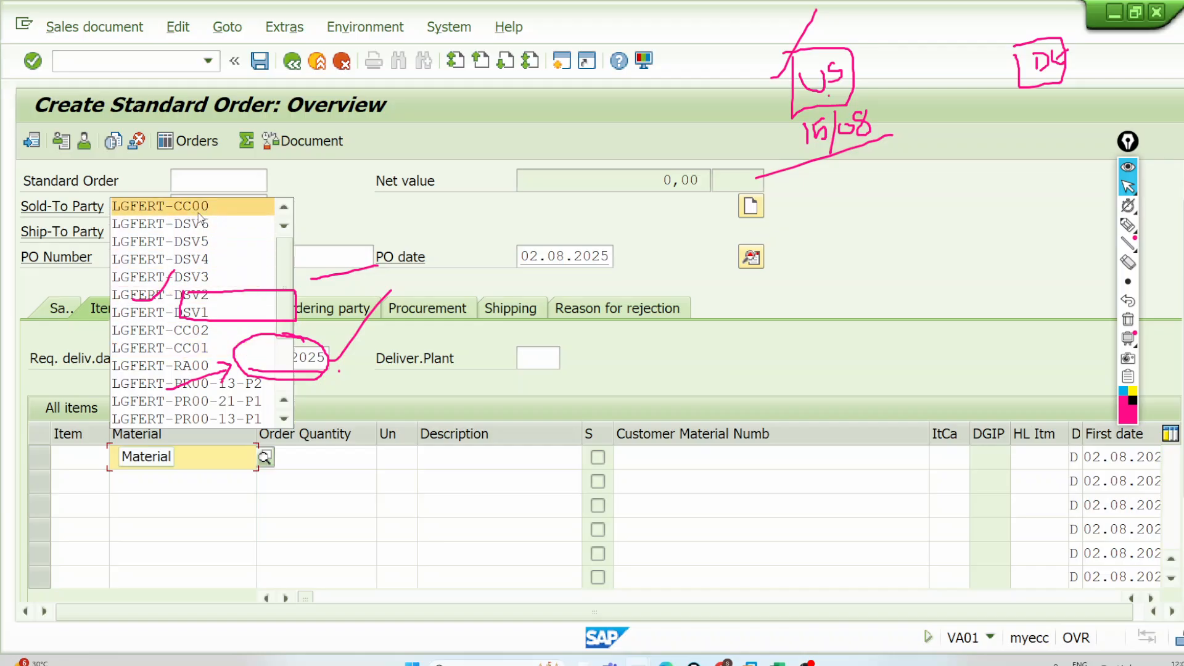
pyautogui.click(199, 209)
pyautogui.write('1000')
pyautogui.press('Tab')
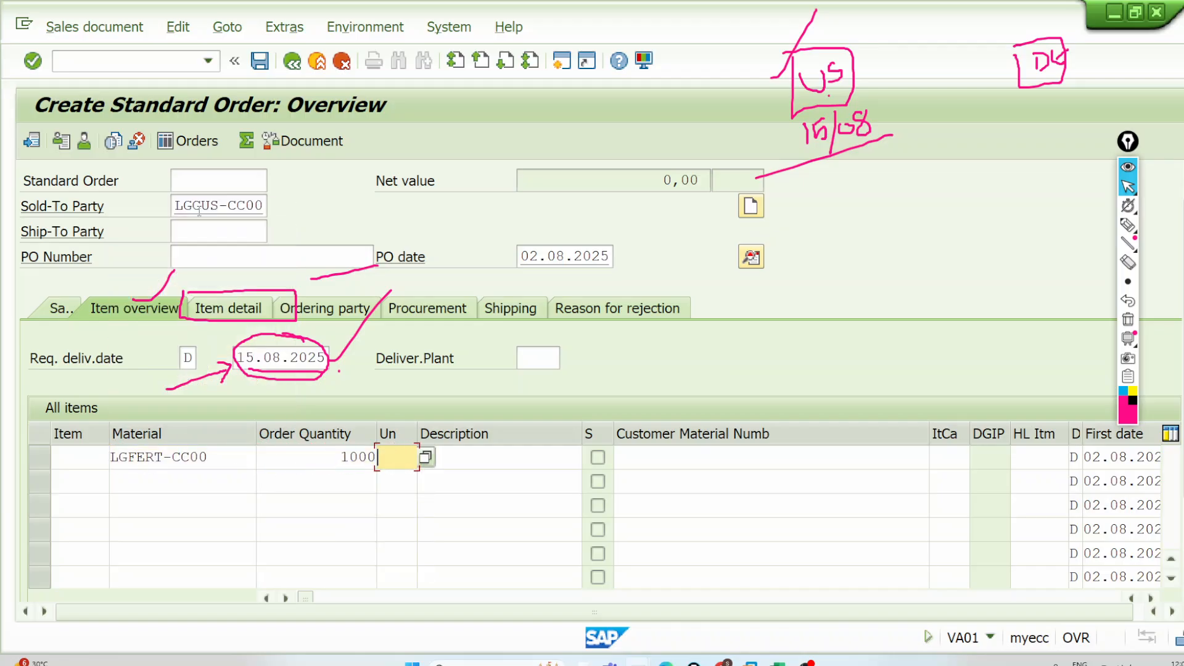
pyautogui.write('KG')
pyautogui.press('Return')
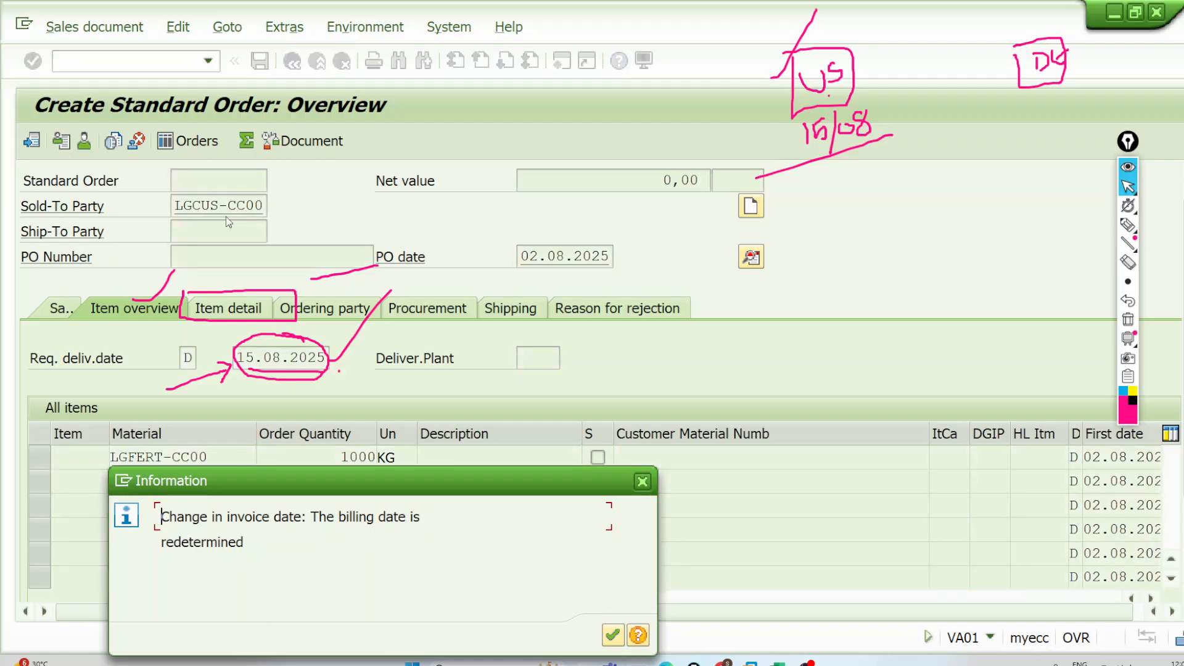
# Move the invoice date message aside, clear the old annotations, and underline "The billing date is redetermined" with a tick above
pyautogui.moveTo(430, 488); pyautogui.dragTo(733, 325)
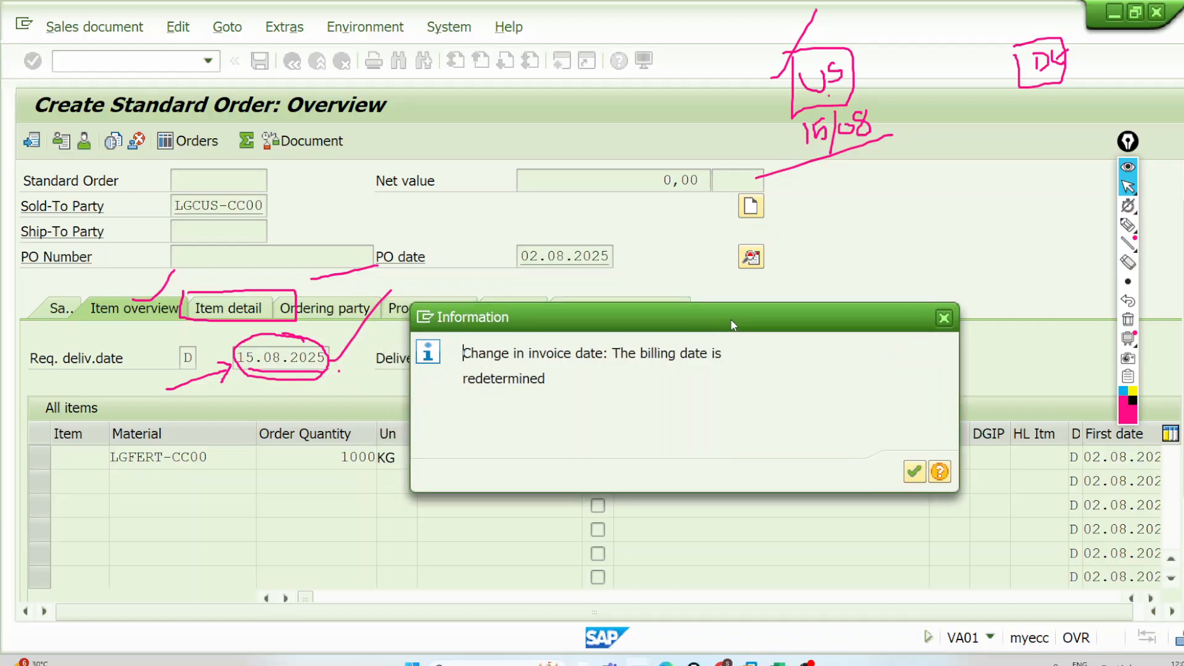
pyautogui.click(1129, 319)
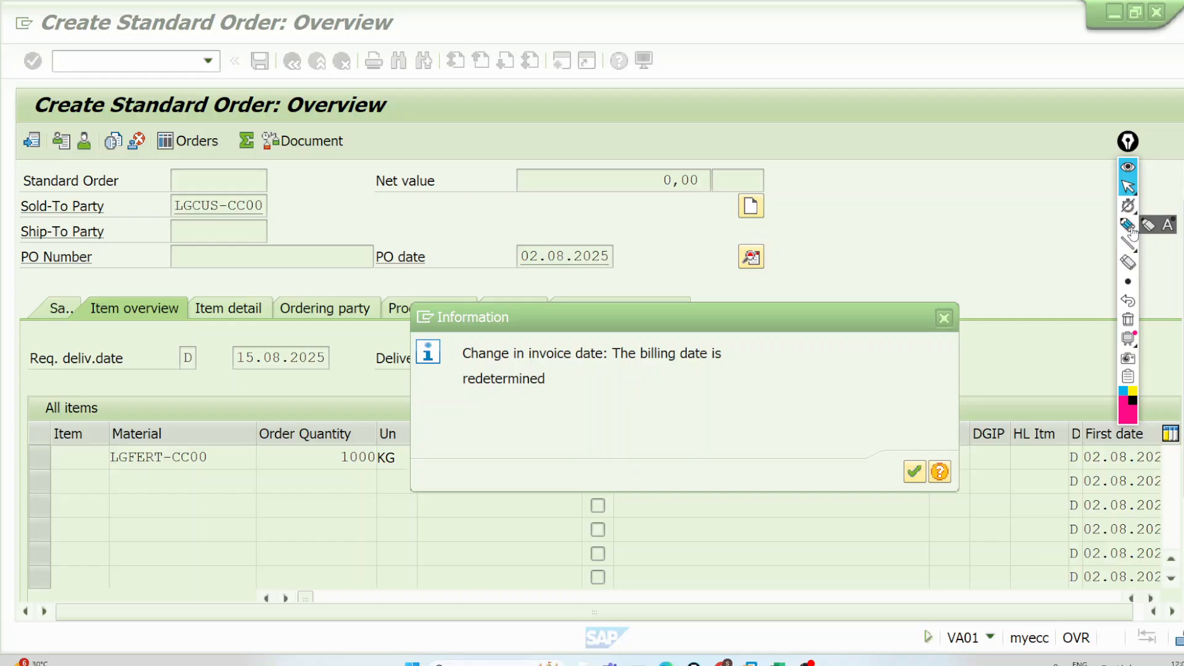
pyautogui.click(1128, 225)
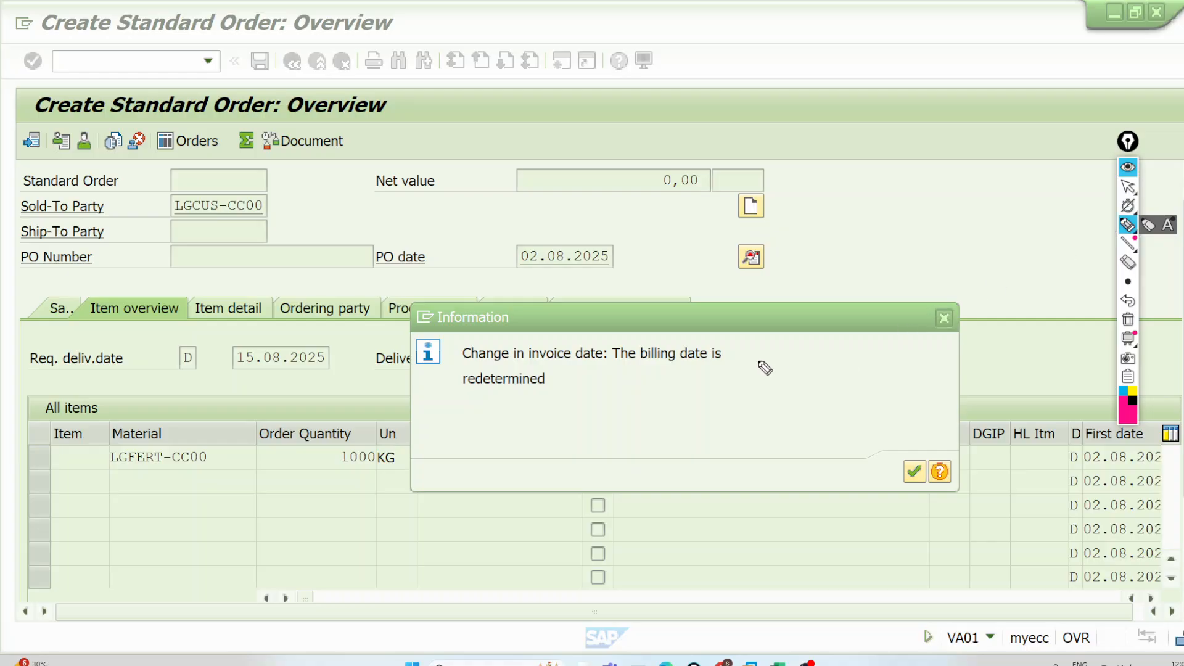
pyautogui.moveTo(608, 364); pyautogui.dragTo(733, 362)
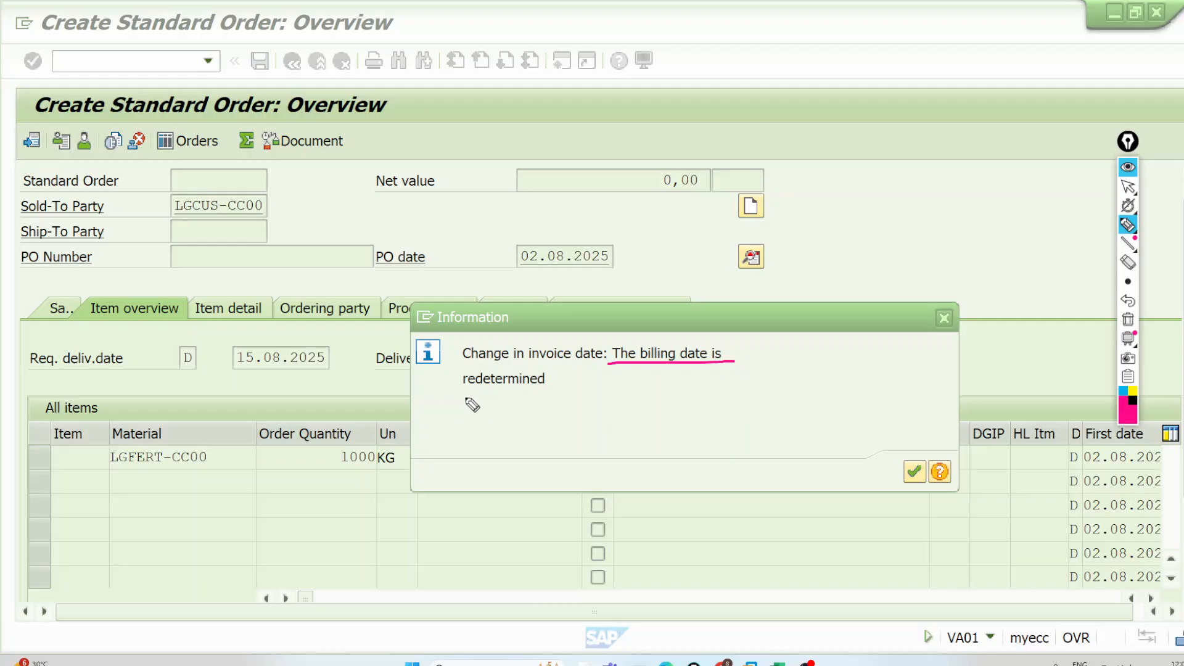
pyautogui.moveTo(463, 393); pyautogui.dragTo(533, 392)
pyautogui.moveTo(686, 340); pyautogui.dragTo(723, 293)
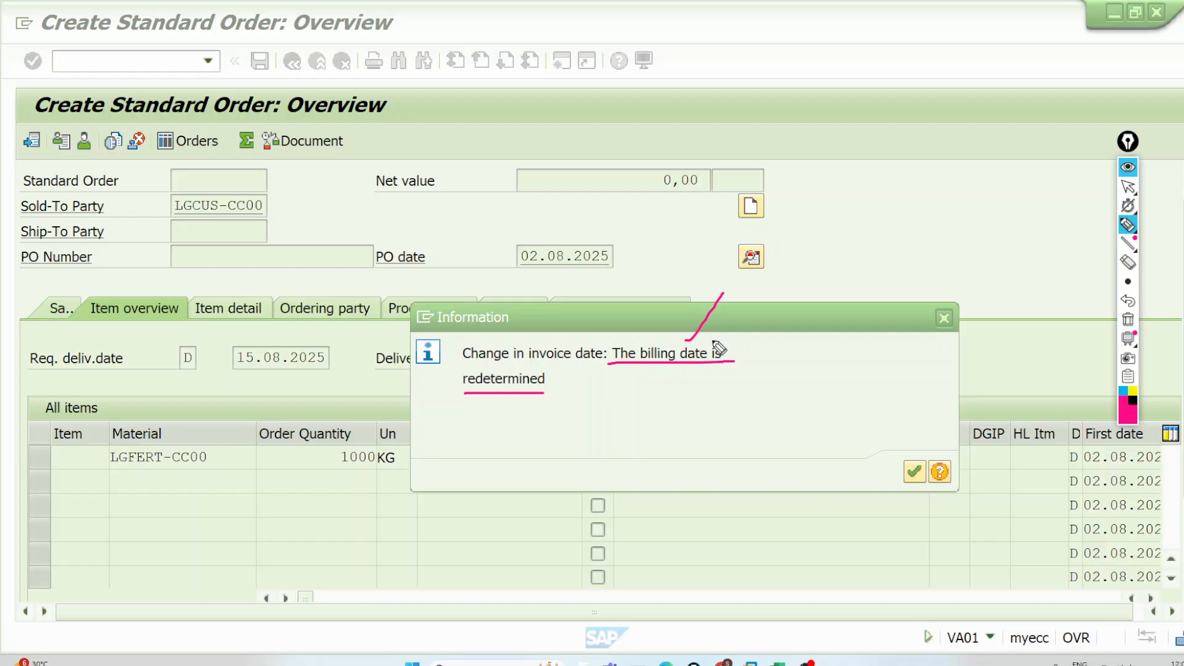
# Sketch a boxed F2 and a second ticked box with a curved arrow from it to the F2 box
pyautogui.moveTo(961, 57)
pyautogui.mouseDown()
pyautogui.moveTo(1023, 105)
pyautogui.moveTo(969, 62)
pyautogui.moveTo(989, 106)
pyautogui.moveTo(983, 69)
pyautogui.moveTo(988, 81)
pyautogui.moveTo(1017, 78)
pyautogui.mouseUp()
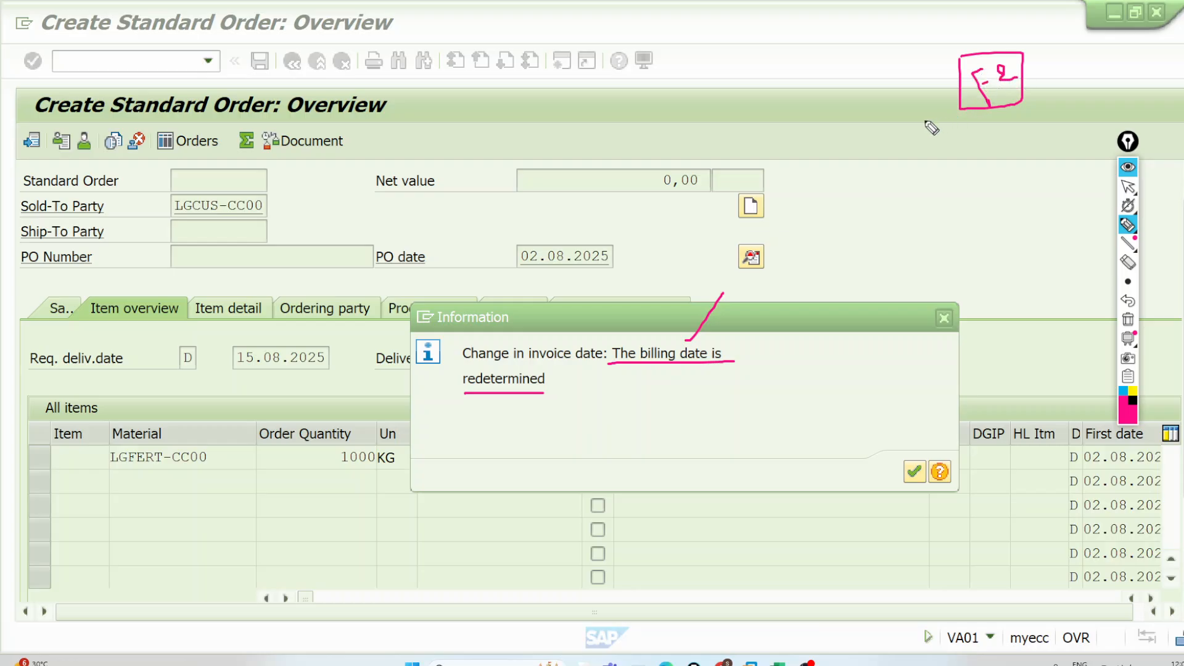
pyautogui.moveTo(926, 86); pyautogui.dragTo(873, 108)
pyautogui.moveTo(738, 100)
pyautogui.mouseDown()
pyautogui.moveTo(744, 166)
pyautogui.moveTo(827, 94)
pyautogui.moveTo(748, 101)
pyautogui.moveTo(801, 44)
pyautogui.mouseUp()
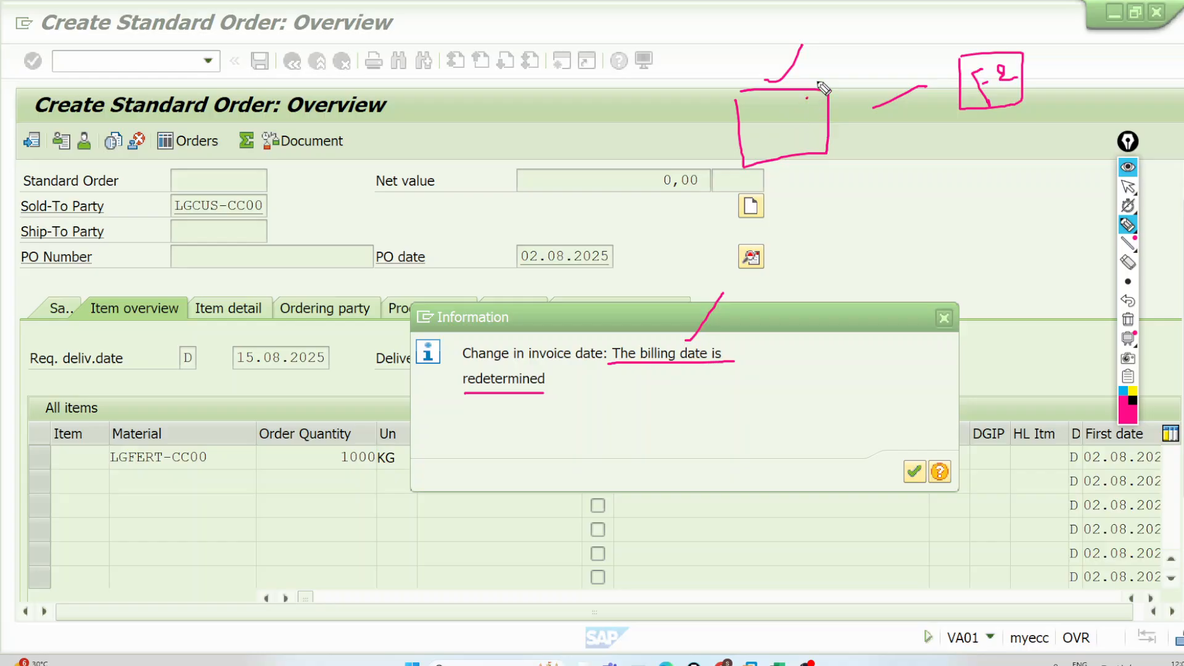
pyautogui.moveTo(807, 98)
pyautogui.mouseDown()
pyautogui.moveTo(959, 43)
pyautogui.moveTo(980, 23)
pyautogui.mouseUp()
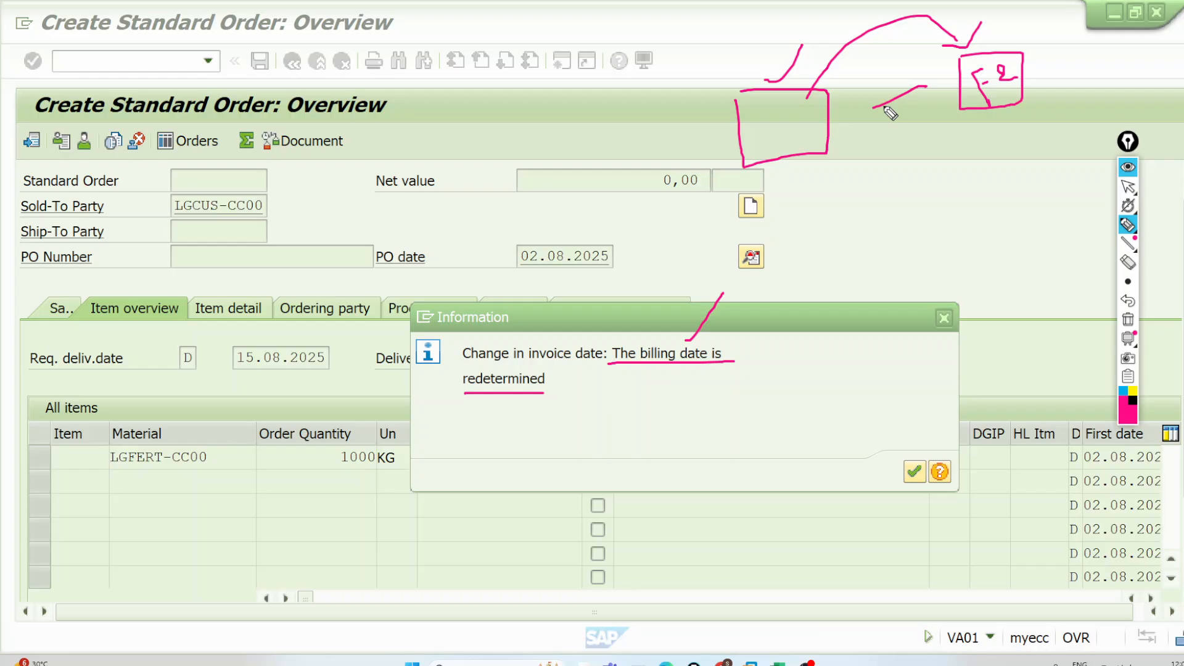
pyautogui.moveTo(749, 130); pyautogui.dragTo(796, 110)
# Switch to the outbound delivery display, examine its actual goods issue date, and return to the order
pyautogui.hotkey('ctrl', 'shift', '2')
pyautogui.moveTo(641, 664)
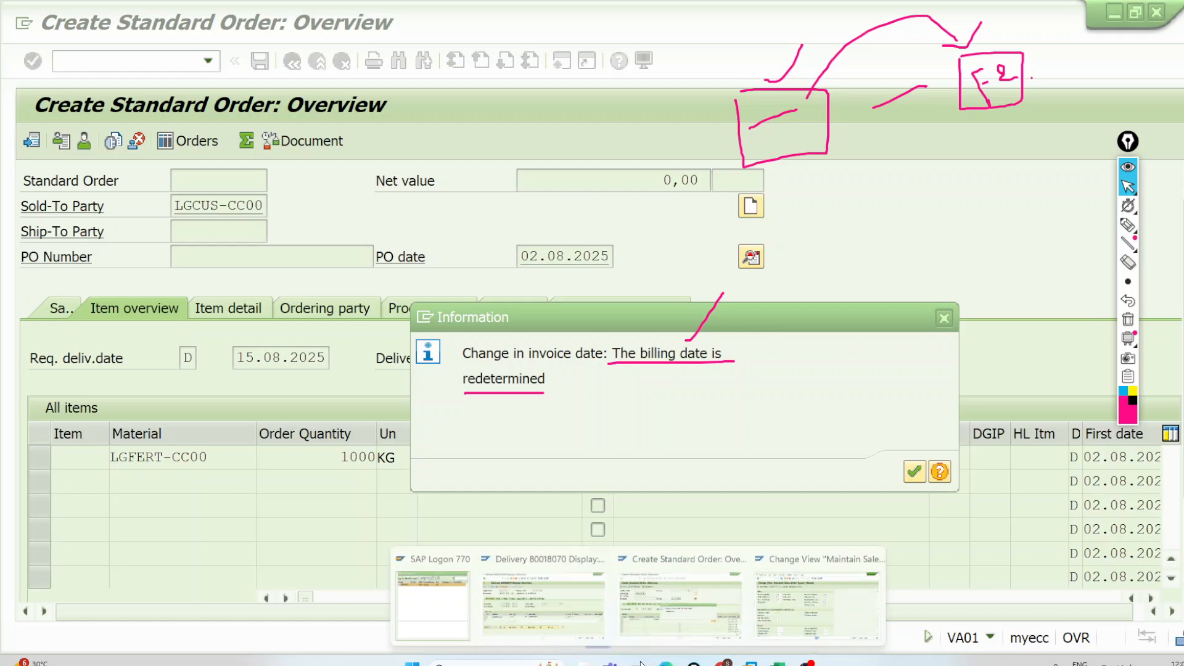
pyautogui.click(656, 621)
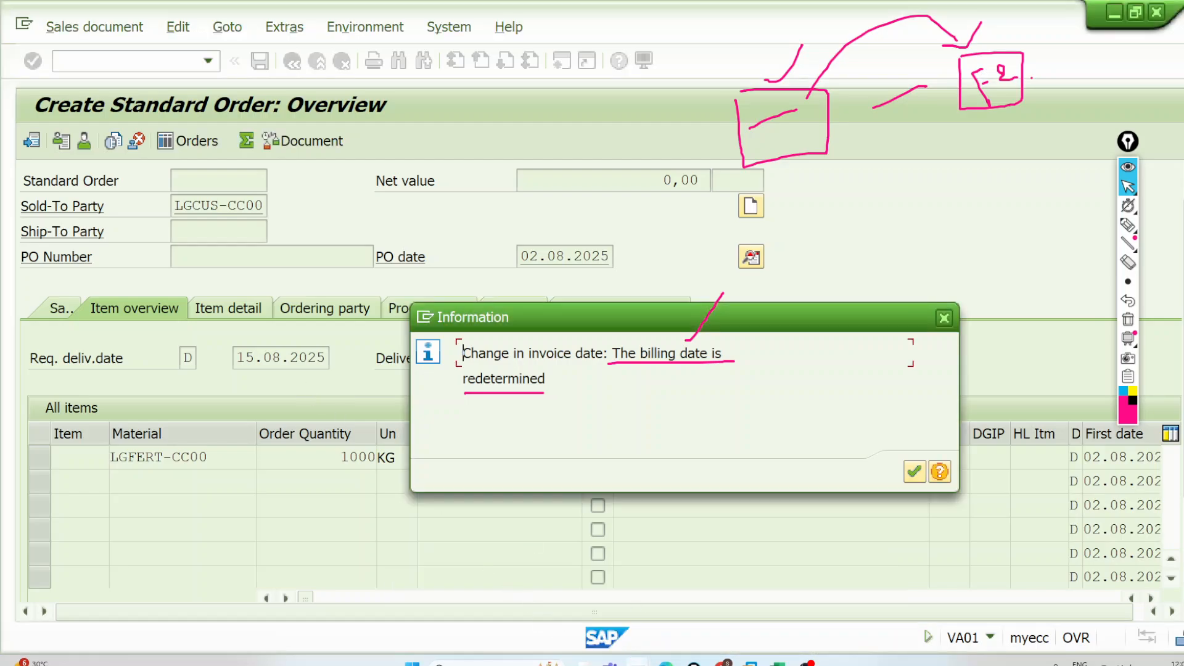
pyautogui.click(592, 611)
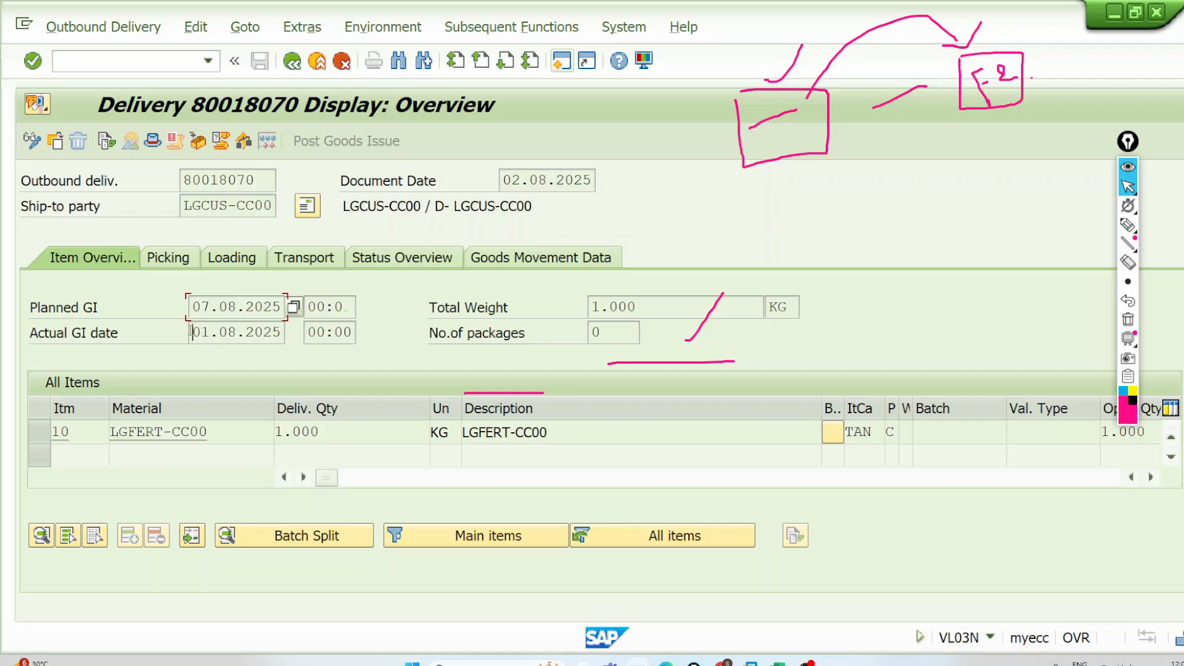
pyautogui.moveTo(191, 331); pyautogui.dragTo(282, 331)
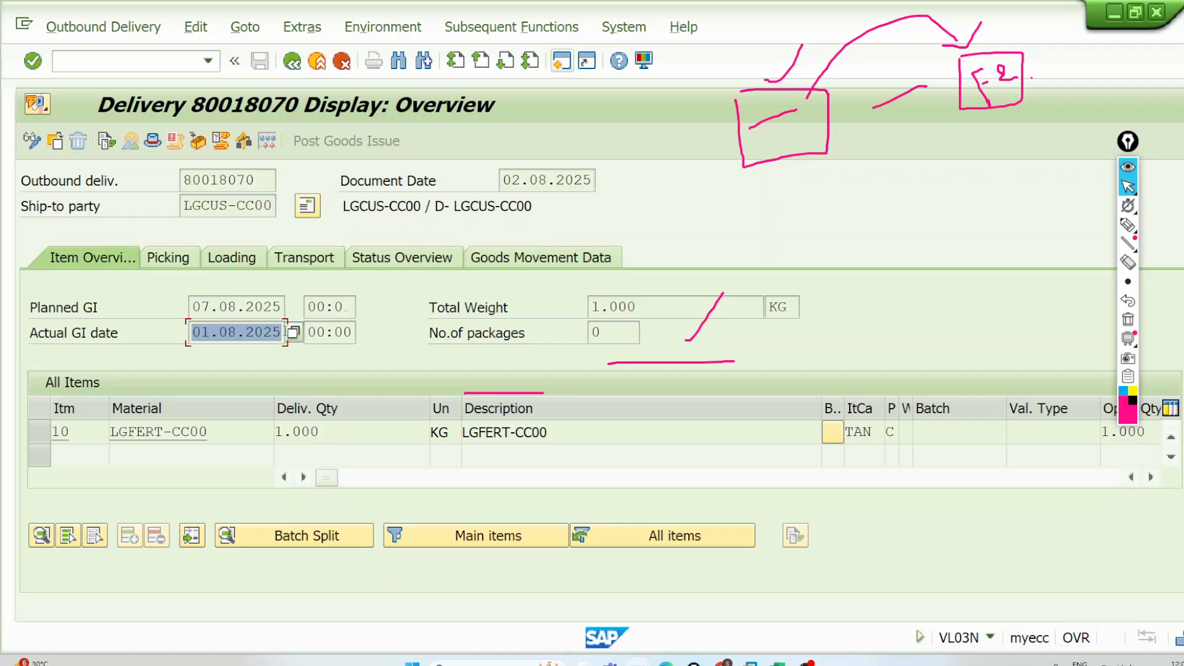
pyautogui.click(285, 332)
pyautogui.click(1156, 13)
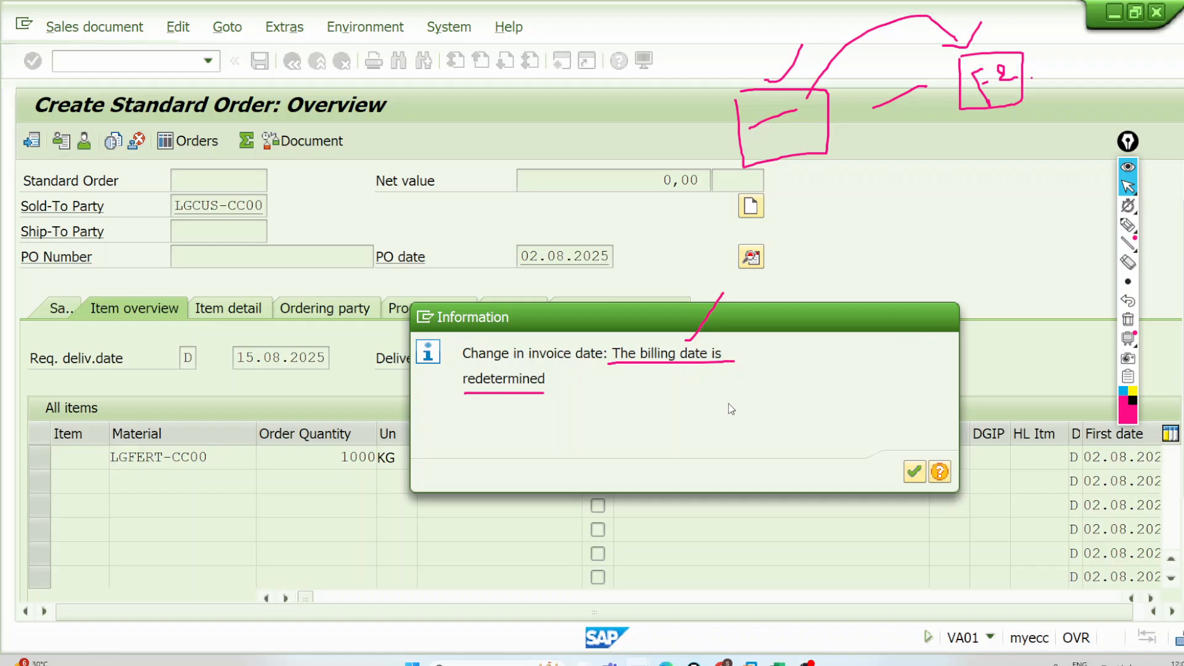
# Acknowledge the billing date message and bring up the pricing date in the order's sales data
pyautogui.press('Return')
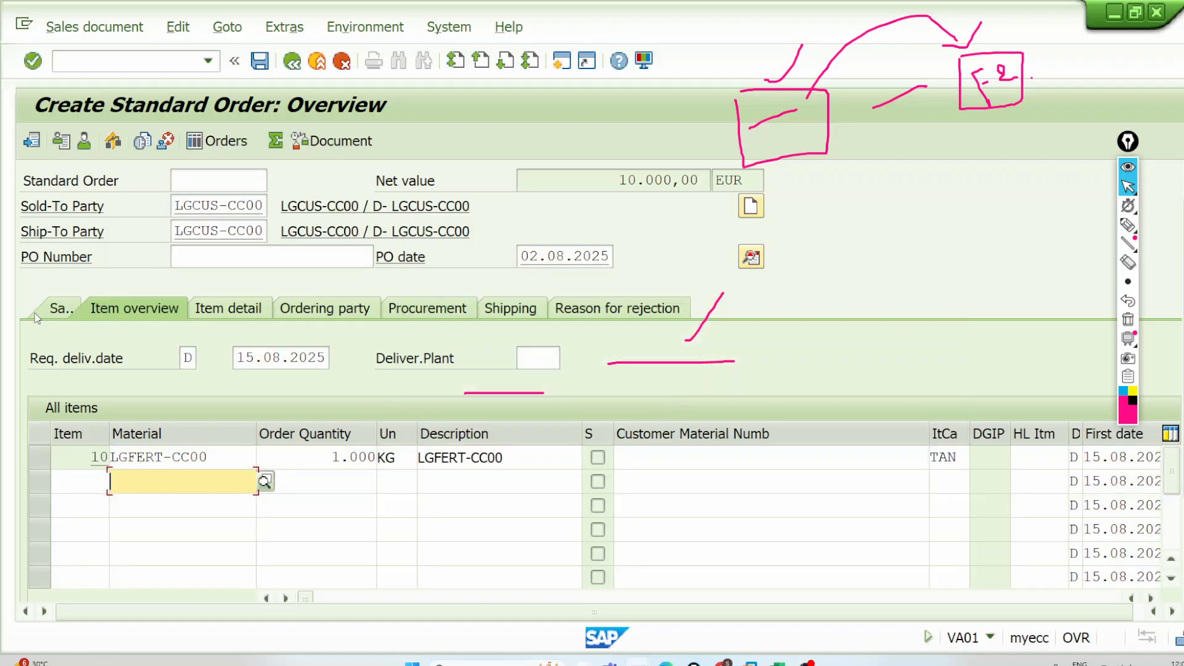
pyautogui.click(44, 310)
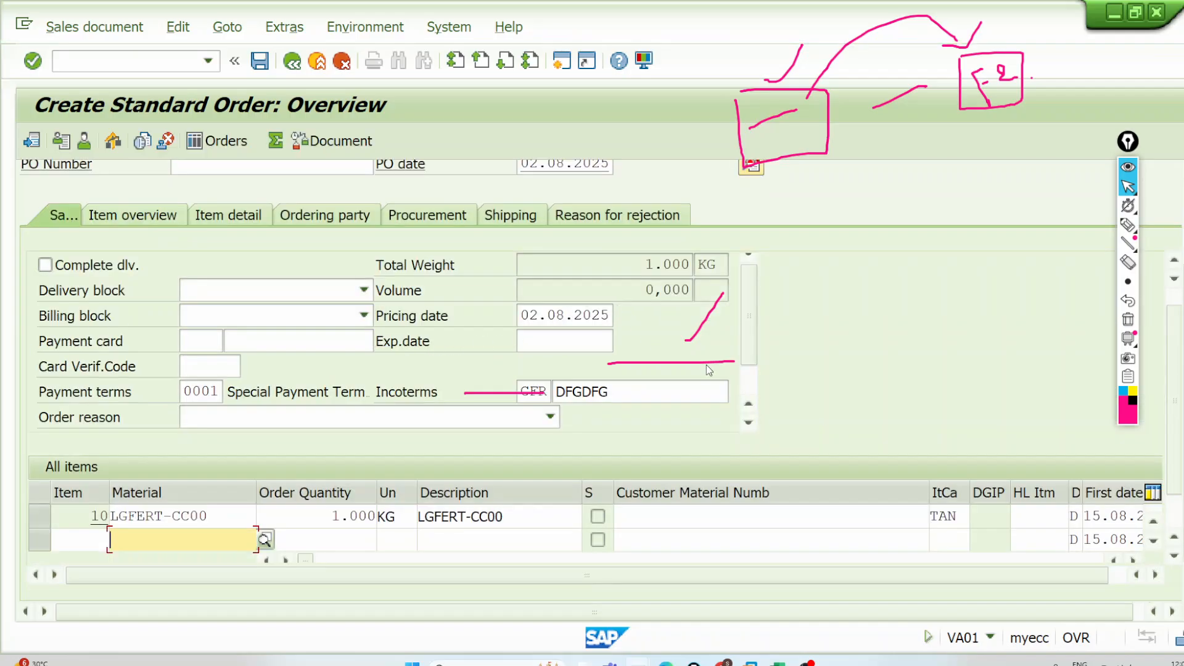
pyautogui.click(609, 349)
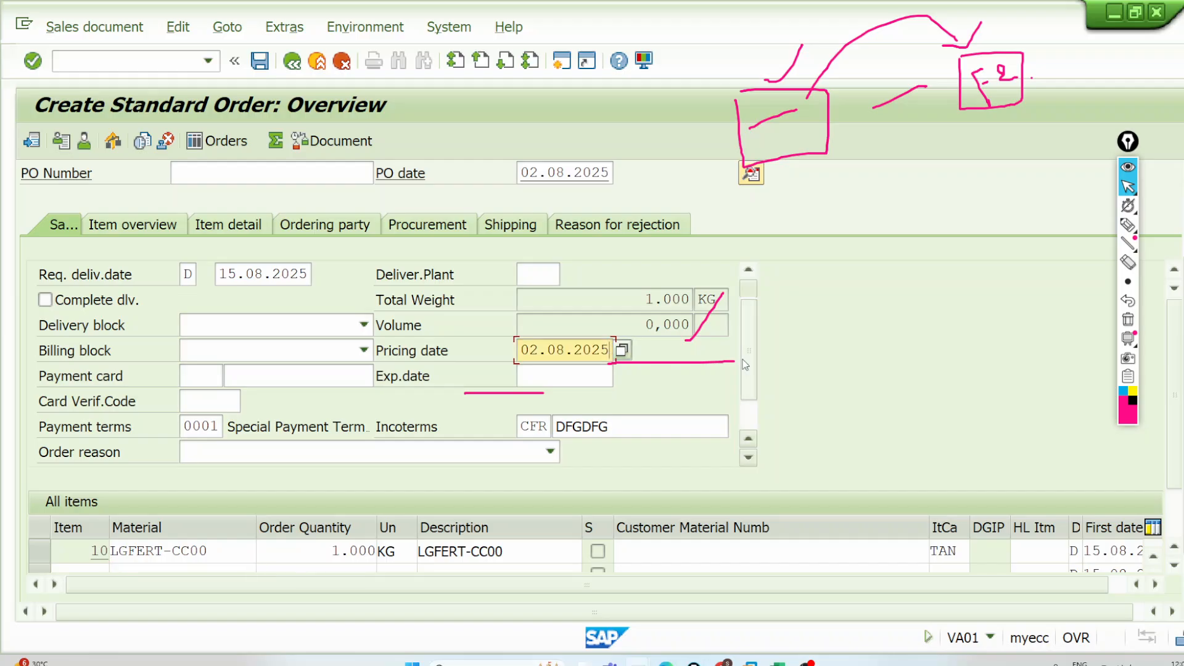
# Clear the old annotations, box and tick the pricing date, and draw an arrow from it to an empty oval
pyautogui.click(1128, 319)
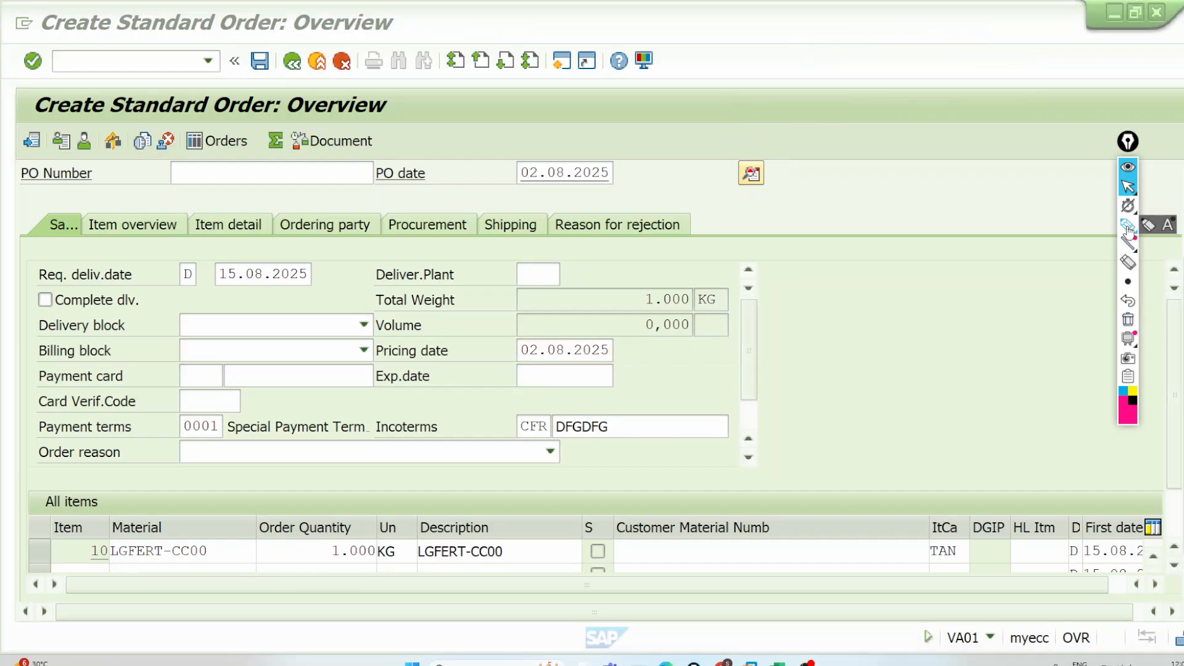
pyautogui.click(1128, 225)
pyautogui.moveTo(521, 339)
pyautogui.mouseDown()
pyautogui.moveTo(608, 338)
pyautogui.moveTo(620, 357)
pyautogui.moveTo(512, 353)
pyautogui.moveTo(537, 340)
pyautogui.mouseUp()
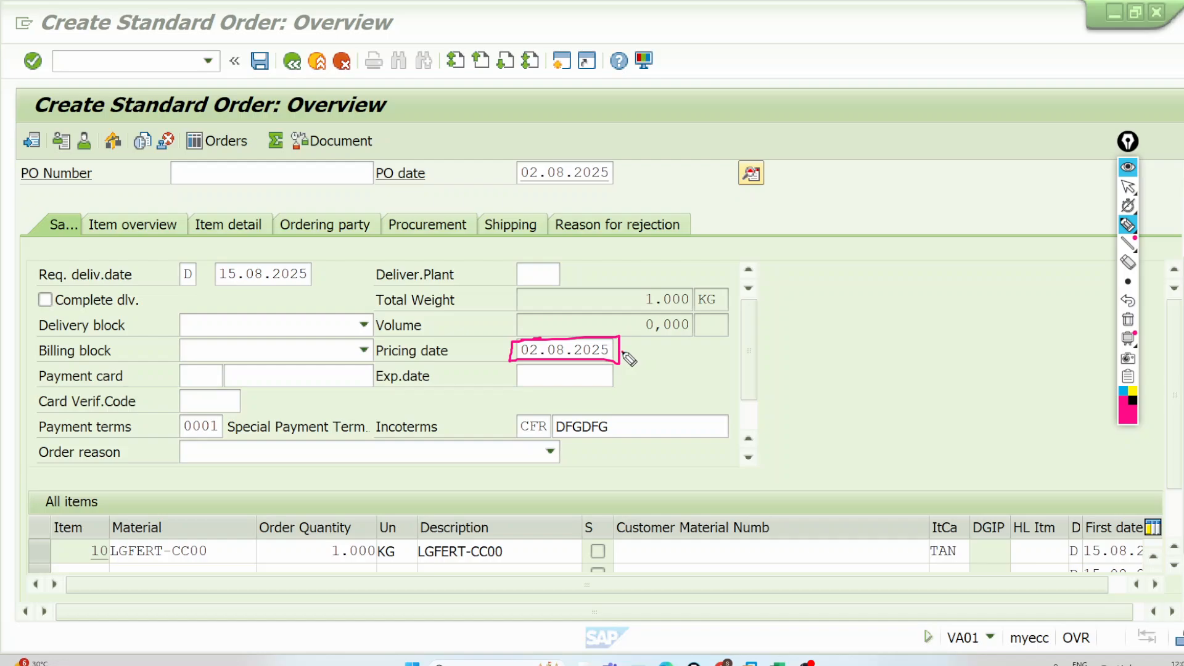
pyautogui.moveTo(624, 355)
pyautogui.mouseDown()
pyautogui.moveTo(778, 338)
pyautogui.moveTo(779, 352)
pyautogui.mouseUp()
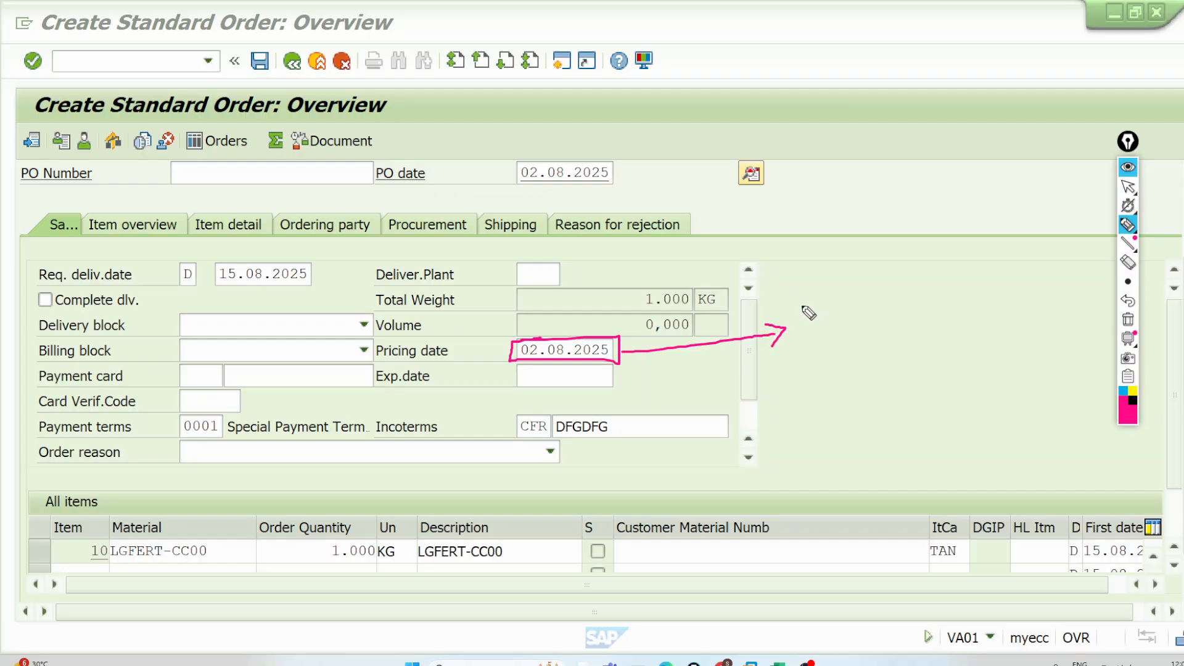
pyautogui.moveTo(564, 339); pyautogui.dragTo(627, 295)
pyautogui.moveTo(812, 304); pyautogui.dragTo(833, 295)
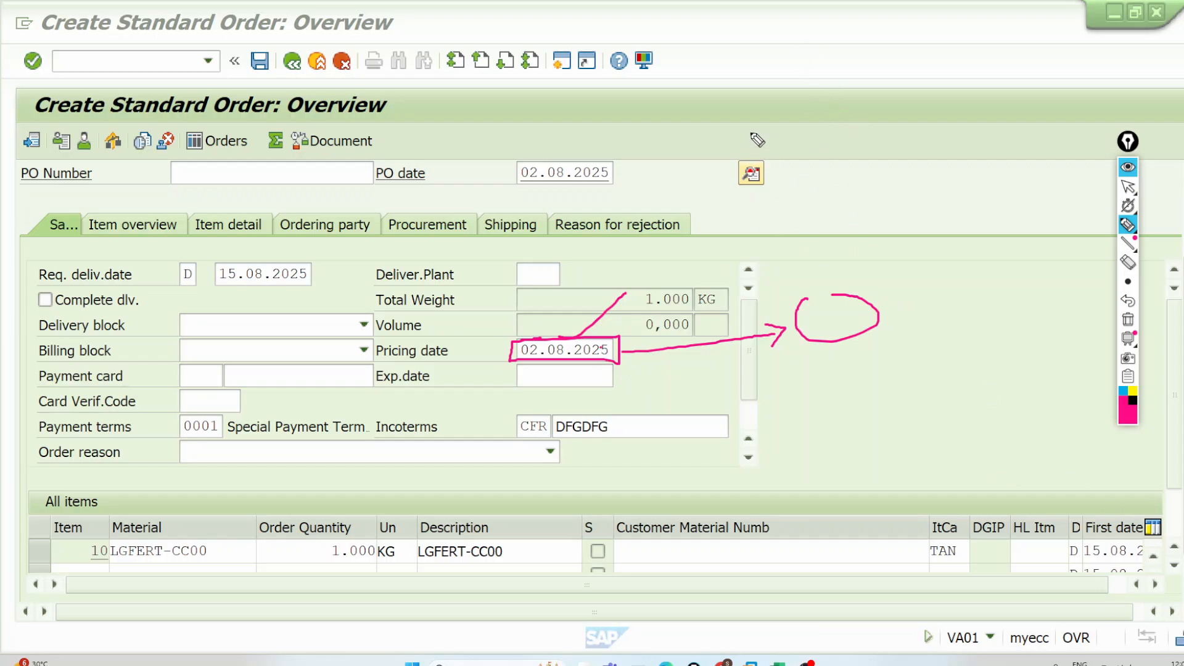
# Handwrite a list reading 1 - 1000, 2 - 1200 and 3 - 140 above the oval
pyautogui.moveTo(742, 88)
pyautogui.mouseDown()
pyautogui.moveTo(767, 139)
pyautogui.moveTo(796, 97)
pyautogui.moveTo(853, 106)
pyautogui.mouseUp()
pyautogui.moveTo(864, 68)
pyautogui.mouseDown()
pyautogui.moveTo(870, 86)
pyautogui.moveTo(883, 65)
pyautogui.mouseUp()
pyautogui.moveTo(898, 65)
pyautogui.mouseDown()
pyautogui.moveTo(907, 85)
pyautogui.moveTo(909, 63)
pyautogui.mouseUp()
pyautogui.moveTo(953, 53)
pyautogui.mouseDown()
pyautogui.moveTo(935, 62)
pyautogui.moveTo(955, 52)
pyautogui.moveTo(936, 47)
pyautogui.mouseUp()
pyautogui.moveTo(795, 172)
pyautogui.mouseDown()
pyautogui.moveTo(813, 191)
pyautogui.moveTo(841, 173)
pyautogui.moveTo(934, 160)
pyautogui.moveTo(956, 132)
pyautogui.moveTo(1002, 137)
pyautogui.moveTo(1011, 117)
pyautogui.mouseUp()
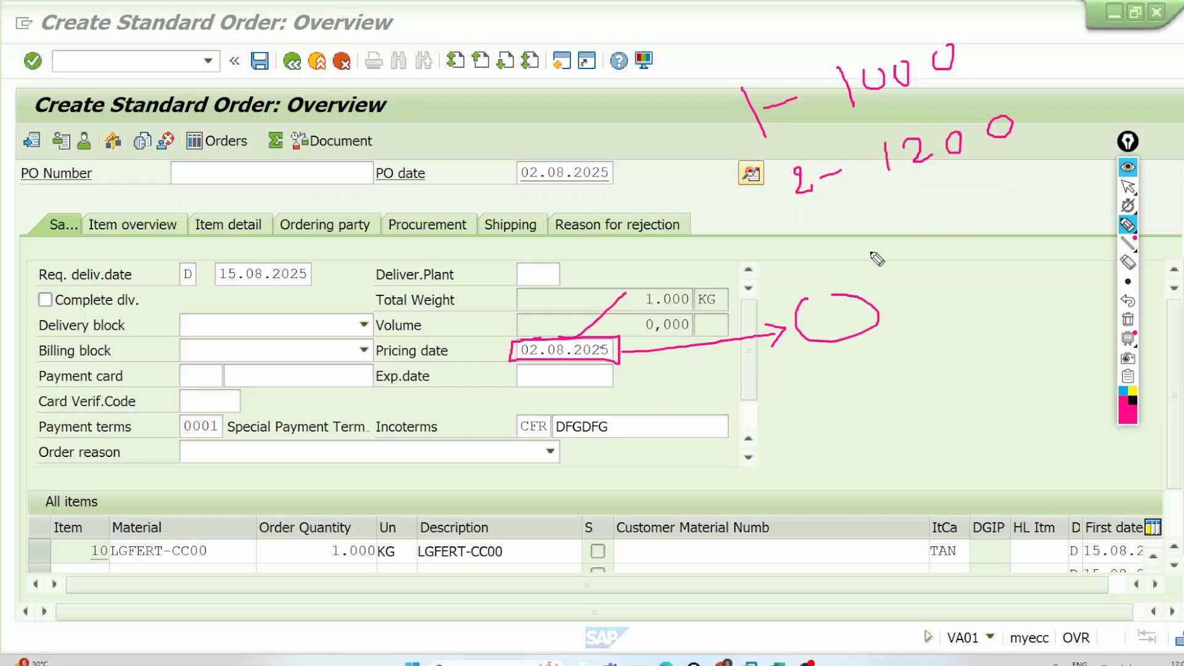
pyautogui.moveTo(816, 232)
pyautogui.mouseDown()
pyautogui.moveTo(839, 250)
pyautogui.moveTo(820, 261)
pyautogui.mouseUp()
pyautogui.moveTo(887, 230)
pyautogui.mouseDown()
pyautogui.moveTo(987, 216)
pyautogui.moveTo(1004, 190)
pyautogui.mouseUp()
# Handwrite 15 - 15 with an arrow to a small box, and add a boxed 02 beside the overview title
pyautogui.moveTo(862, 390)
pyautogui.mouseDown()
pyautogui.moveTo(866, 403)
pyautogui.moveTo(899, 395)
pyautogui.moveTo(901, 367)
pyautogui.moveTo(976, 379)
pyautogui.moveTo(1079, 323)
pyautogui.mouseUp()
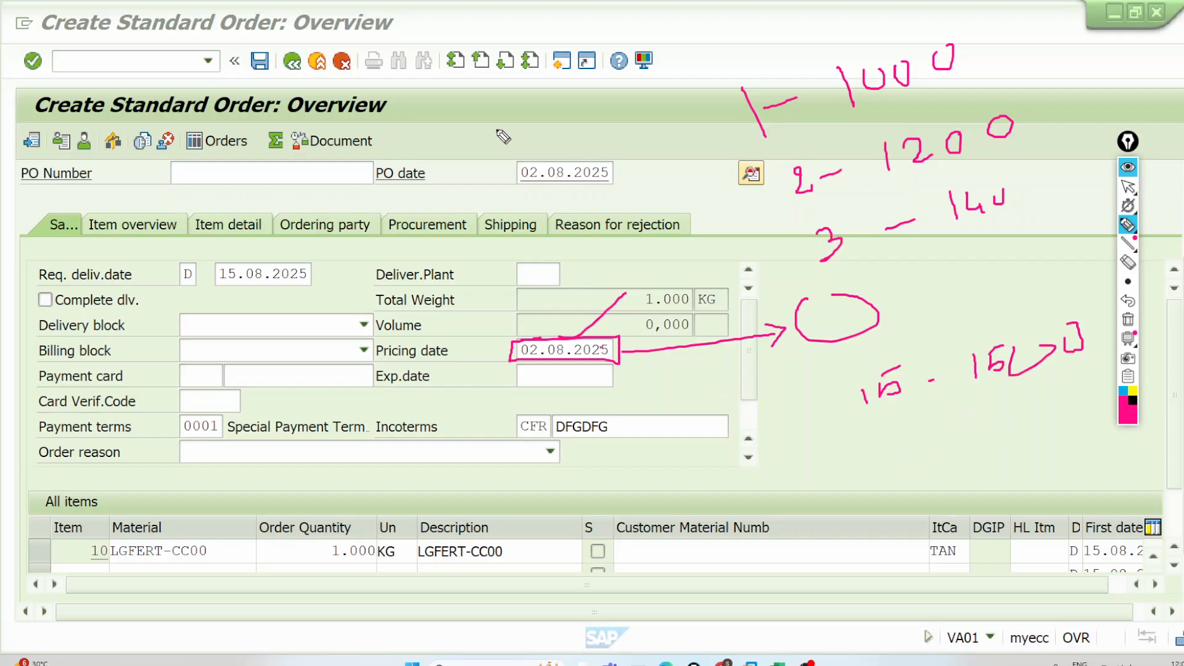
pyautogui.moveTo(430, 110)
pyautogui.mouseDown()
pyautogui.moveTo(522, 110)
pyautogui.moveTo(439, 107)
pyautogui.moveTo(486, 117)
pyautogui.mouseUp()
pyautogui.hotkey('ctrl', 'shift', '1')
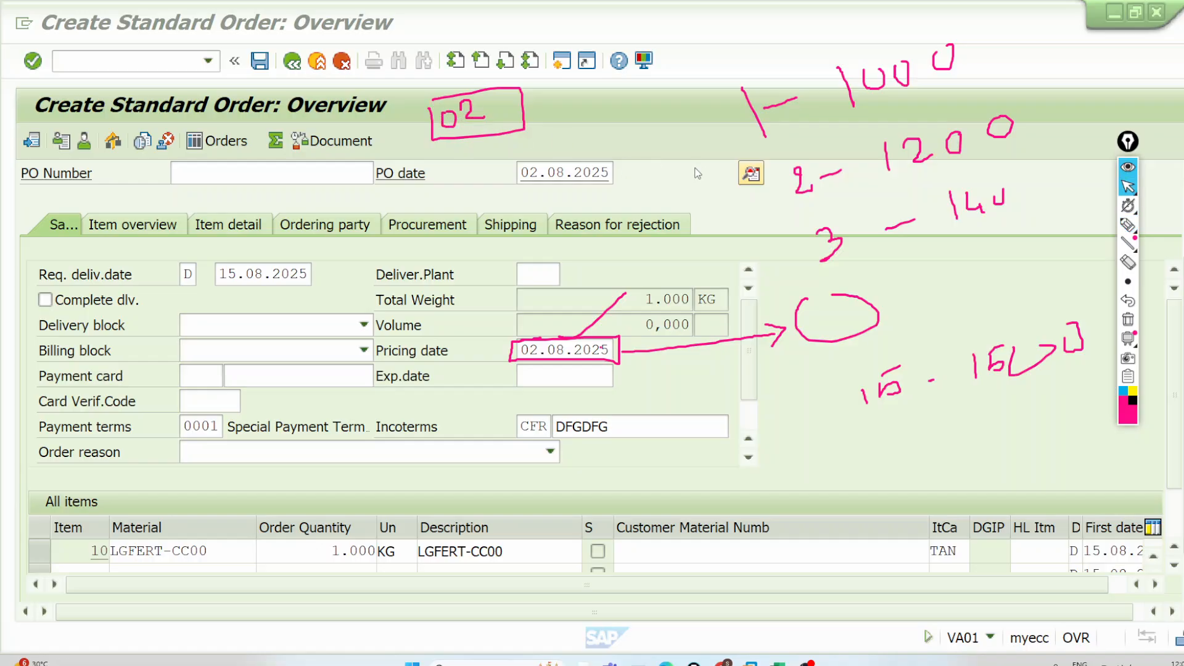
# Open the order's header data, clear the annotations, and check the Document date and Created on fields
pyautogui.click(748, 176)
pyautogui.click(749, 175)
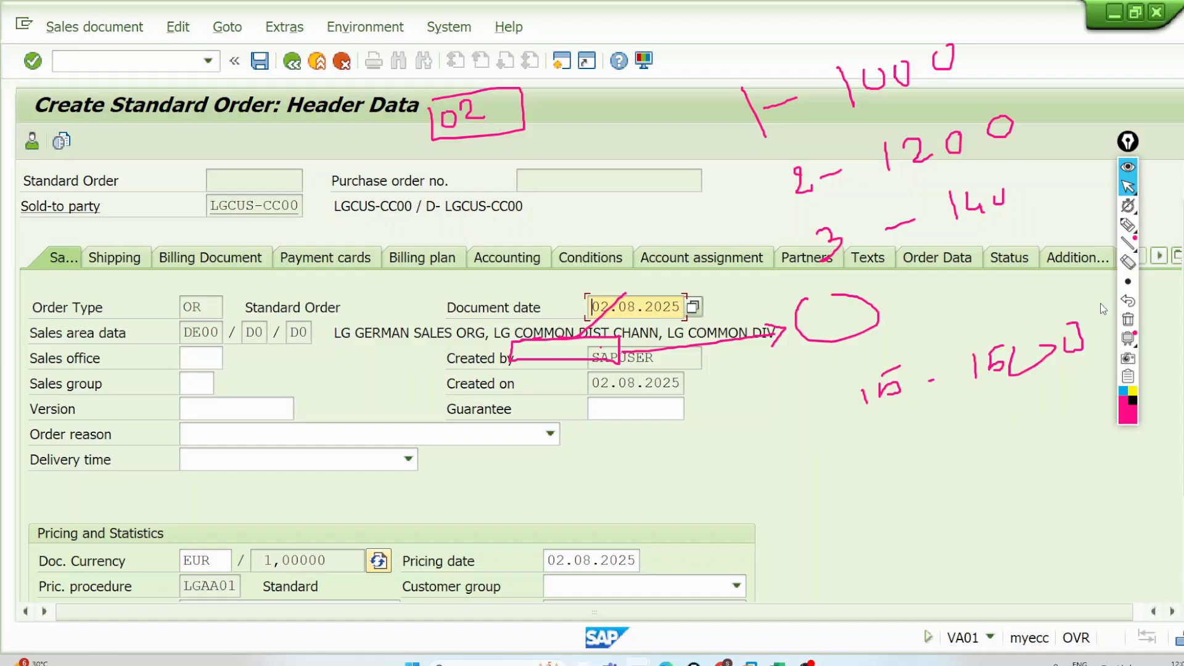
pyautogui.click(1128, 320)
pyautogui.click(683, 305)
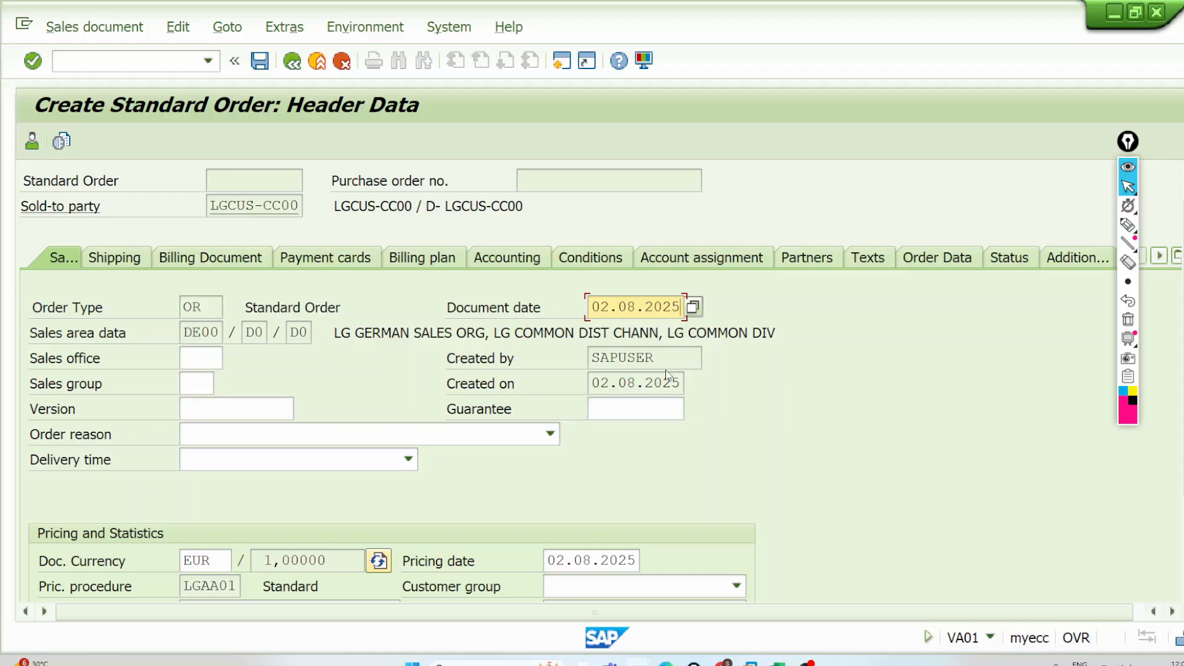
pyautogui.moveTo(679, 383); pyautogui.dragTo(589, 386)
pyautogui.click(589, 387)
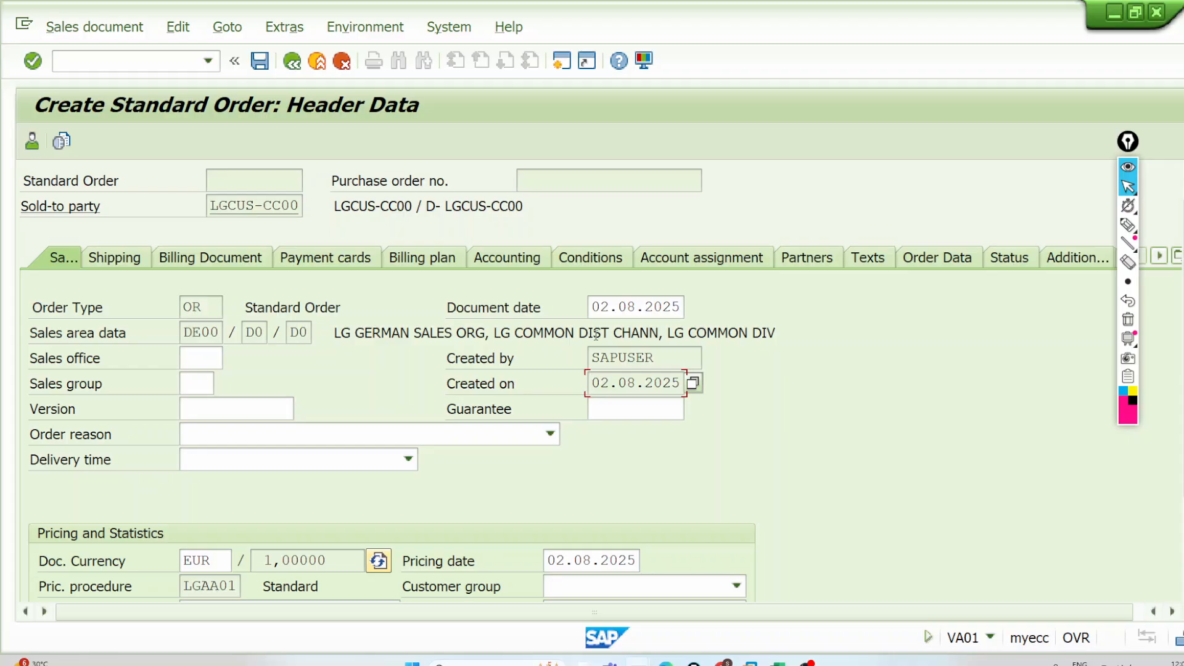
# Set the header's document date to 01.08.2025, accept the past-date warning, and return to the order overview
pyautogui.moveTo(594, 306); pyautogui.dragTo(680, 307)
pyautogui.click(680, 306)
pyautogui.click(701, 307)
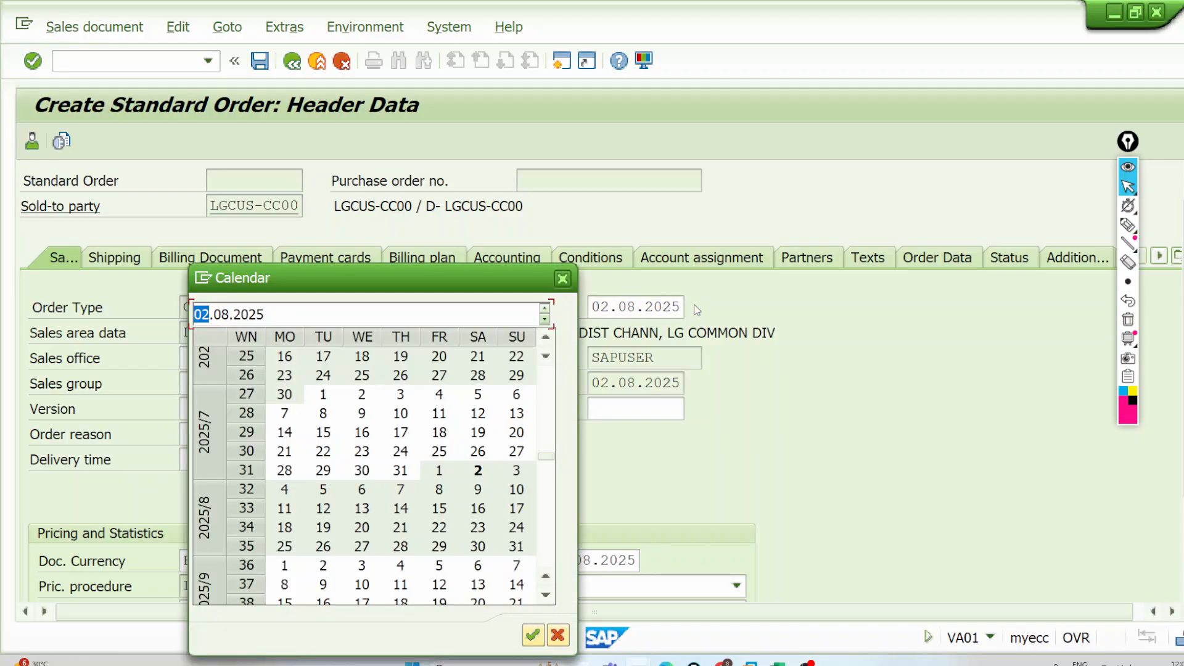
pyautogui.doubleClick(438, 472)
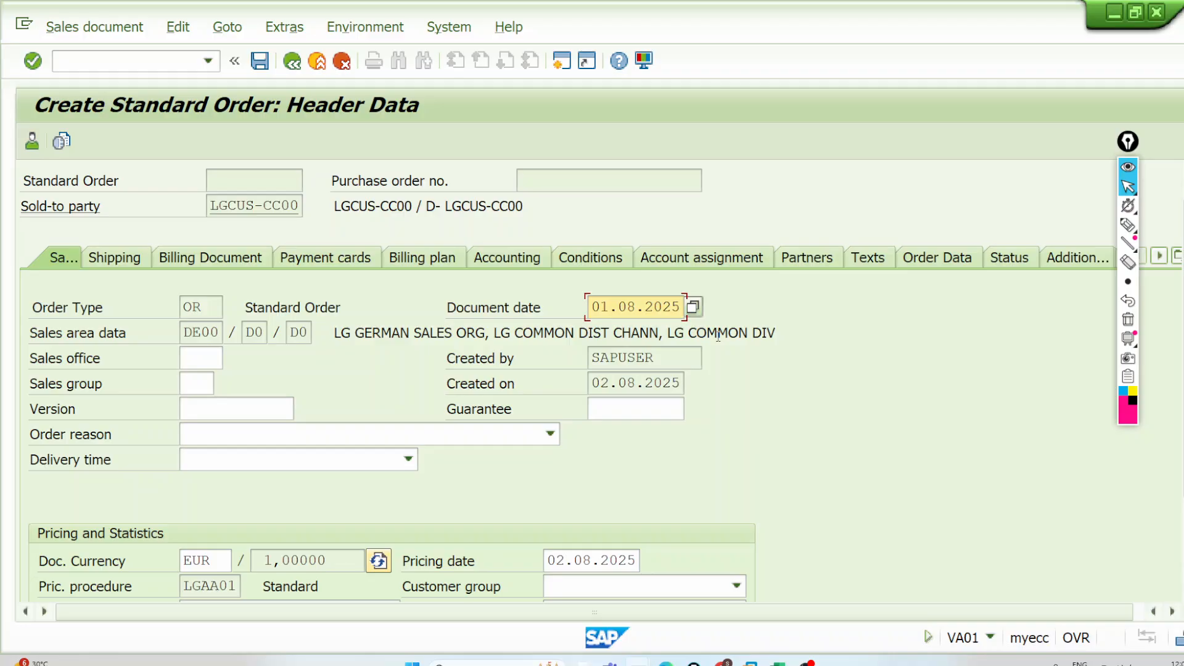
pyautogui.press('Return')
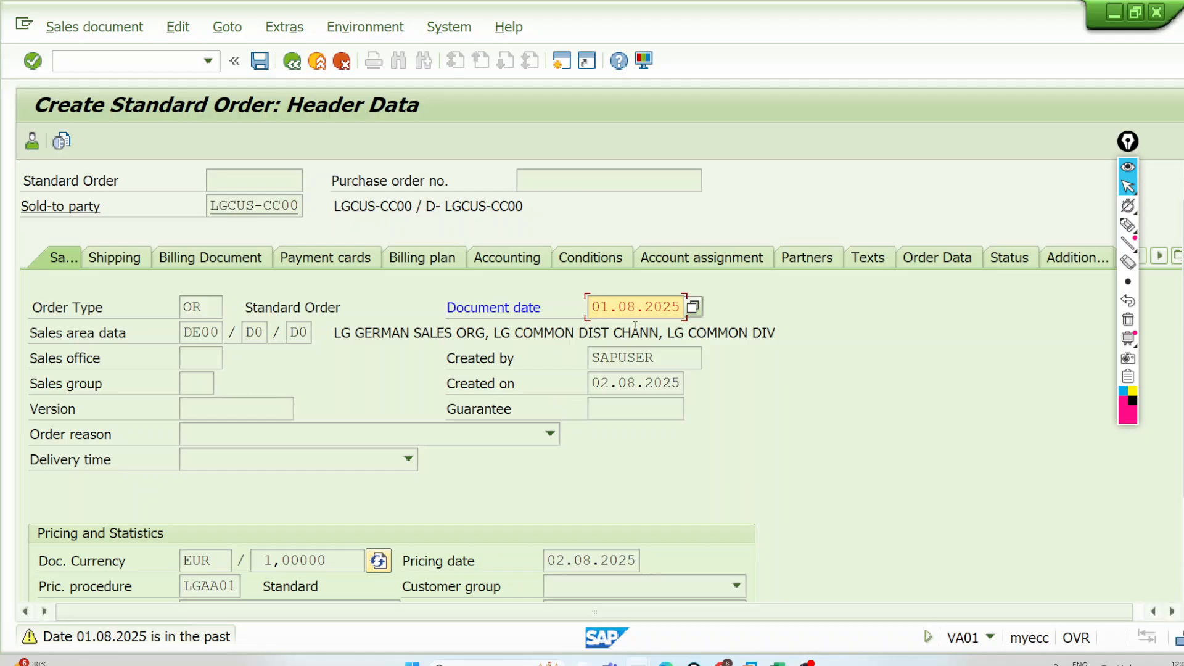
pyautogui.press('Return')
pyautogui.click(292, 60)
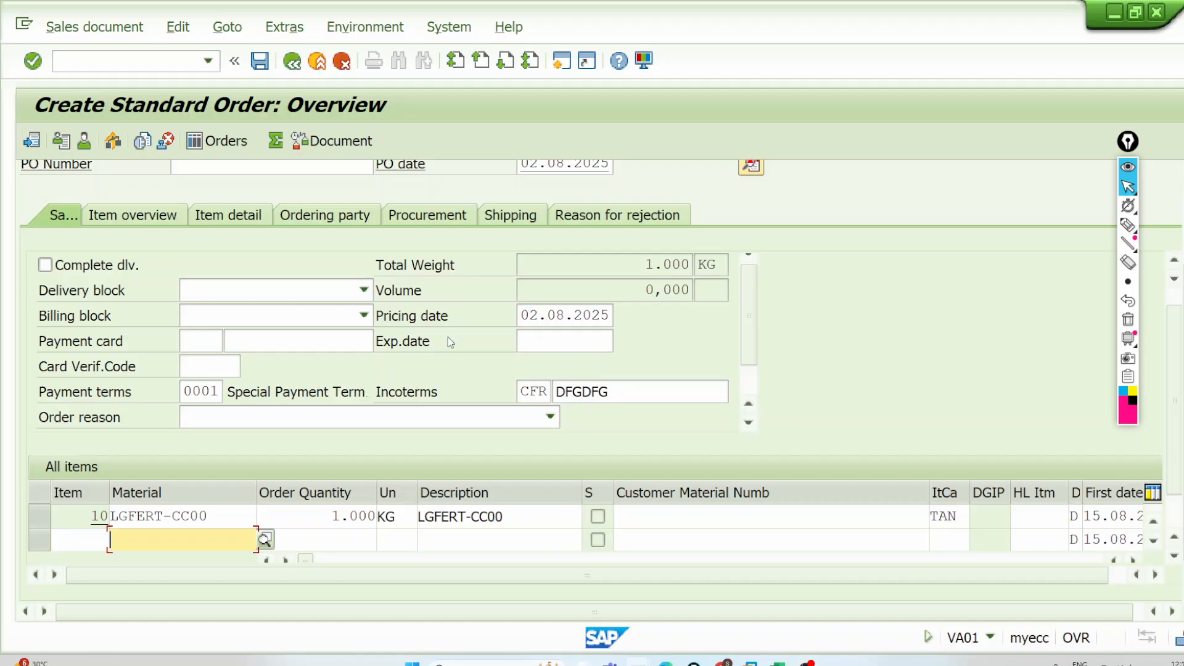
# Handwrite a list reading 1 - 1000, 2 - 2000 and 15 - 1500 beside the order, and close it with a curly brace
pyautogui.click(524, 313)
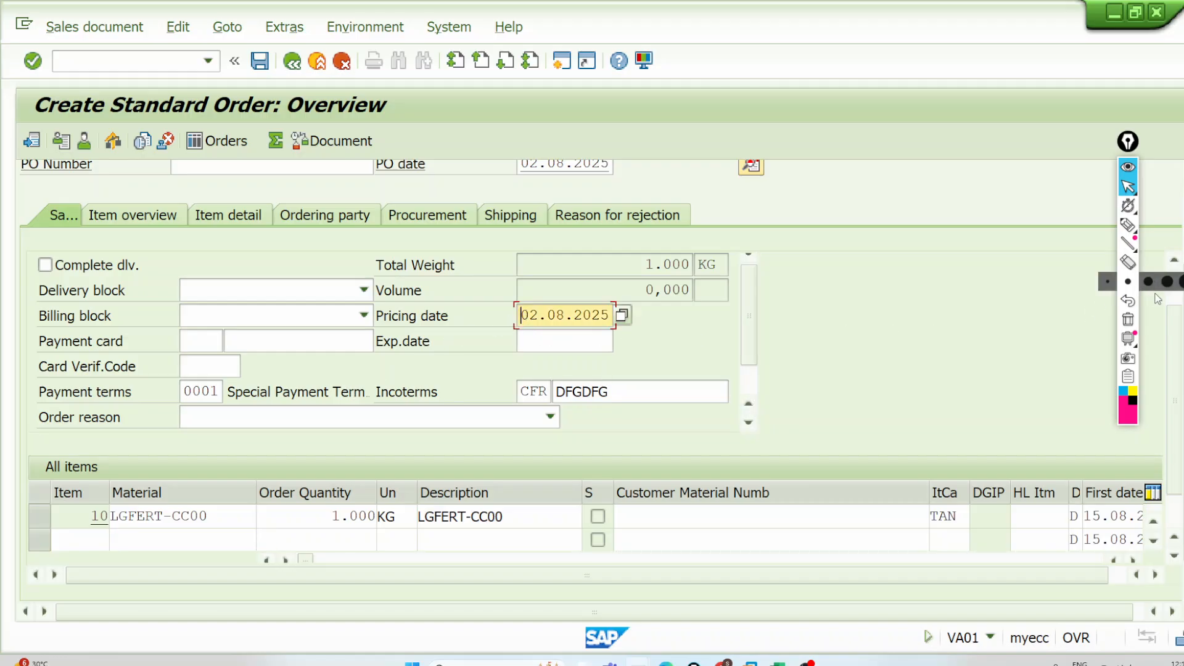
pyautogui.click(1128, 225)
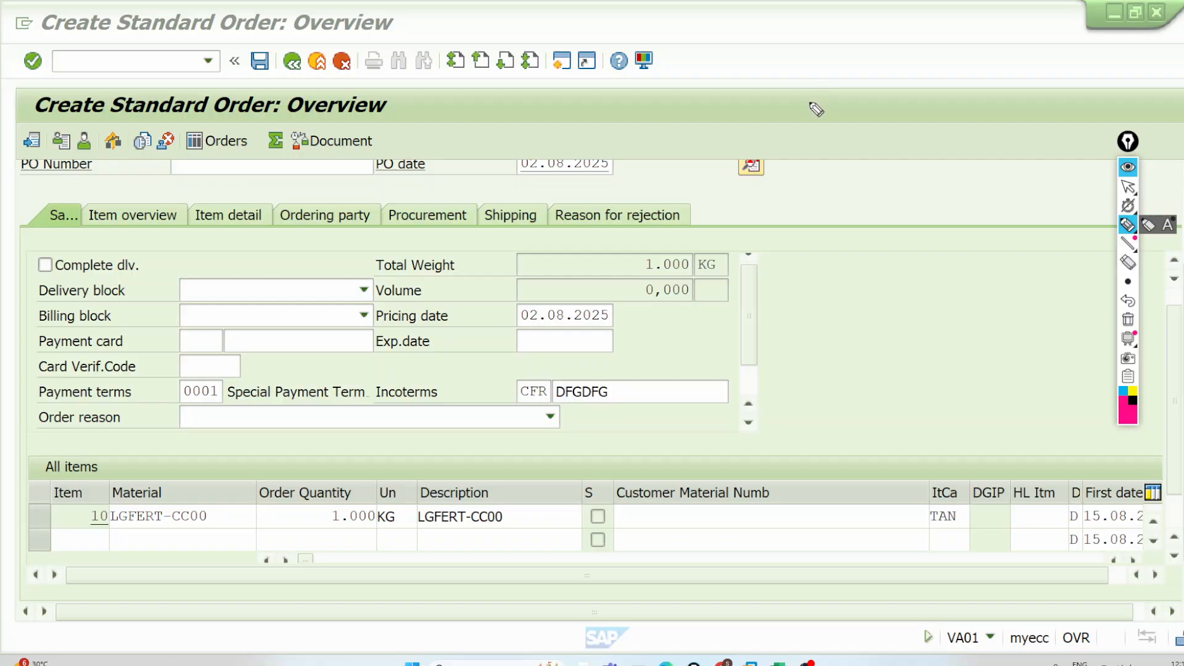
pyautogui.moveTo(804, 96)
pyautogui.mouseDown()
pyautogui.moveTo(811, 112)
pyautogui.moveTo(999, 53)
pyautogui.moveTo(1039, 59)
pyautogui.mouseUp()
pyautogui.moveTo(824, 156)
pyautogui.mouseDown()
pyautogui.moveTo(843, 170)
pyautogui.moveTo(889, 144)
pyautogui.moveTo(912, 158)
pyautogui.moveTo(928, 143)
pyautogui.moveTo(997, 140)
pyautogui.mouseUp()
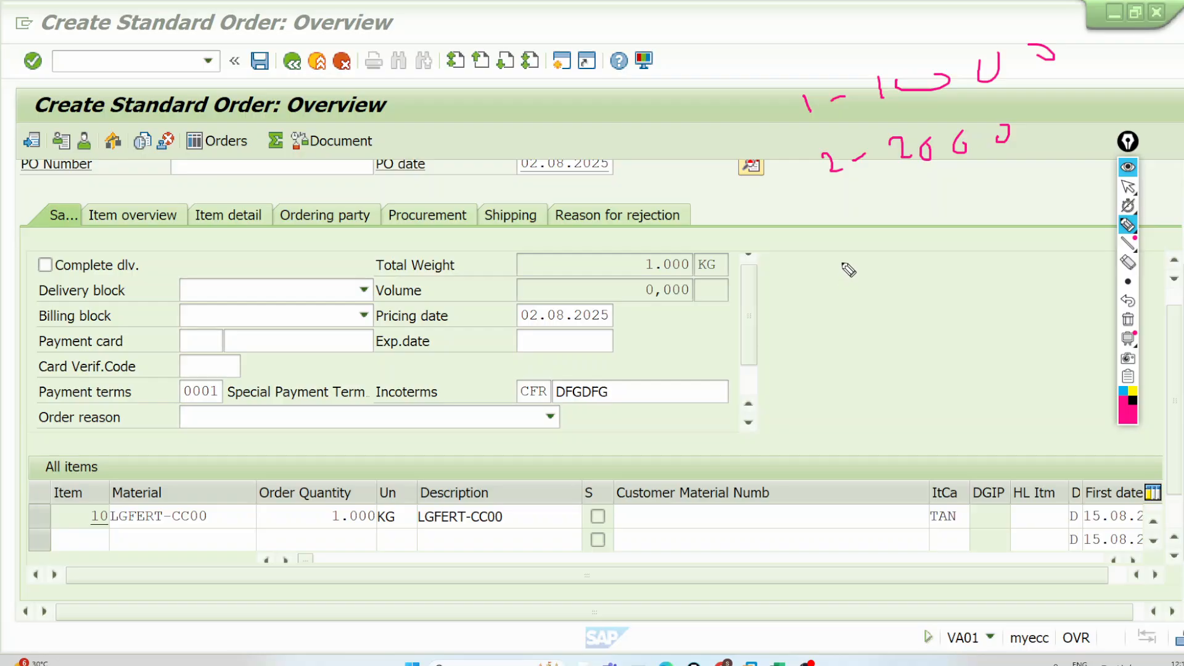
pyautogui.moveTo(842, 261)
pyautogui.mouseDown()
pyautogui.moveTo(850, 283)
pyautogui.moveTo(877, 245)
pyautogui.moveTo(959, 262)
pyautogui.moveTo(969, 242)
pyautogui.moveTo(979, 249)
pyautogui.moveTo(991, 216)
pyautogui.moveTo(1021, 226)
pyautogui.moveTo(1047, 215)
pyautogui.mouseUp()
pyautogui.moveTo(1055, 31); pyautogui.dragTo(1087, 243)
pyautogui.press('Escape')
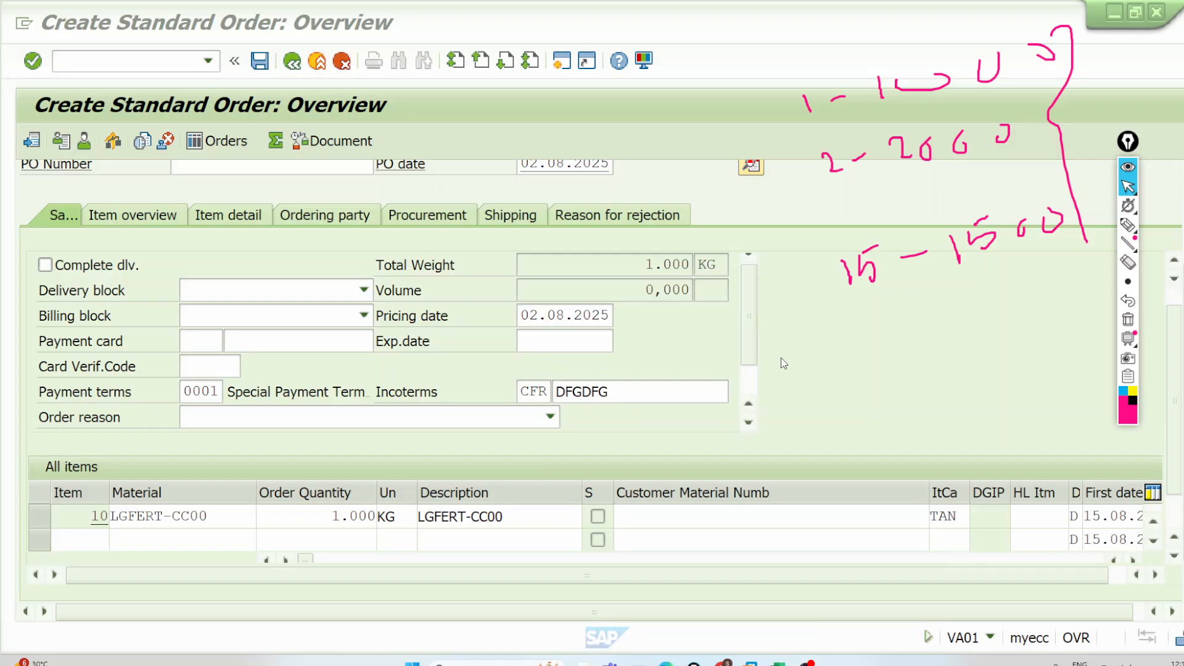
# Draw a box around the 2 and a circle around the 1 in the handwritten list
pyautogui.moveTo(1178, 356); pyautogui.dragTo(1172, 304)
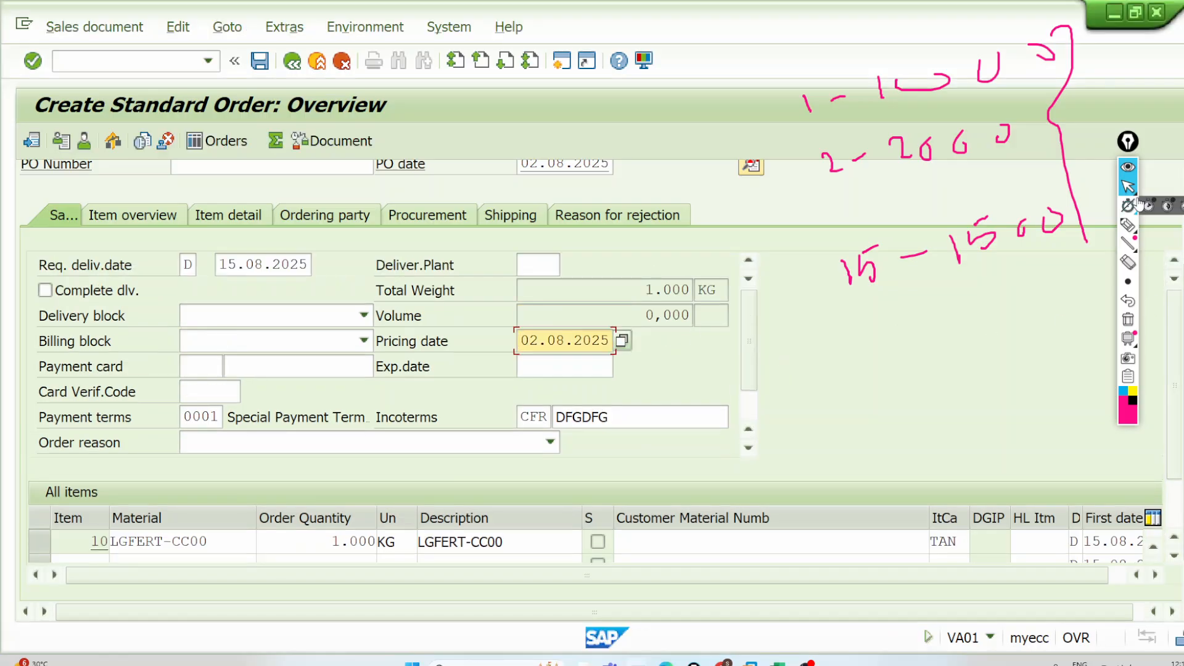
pyautogui.click(1128, 225)
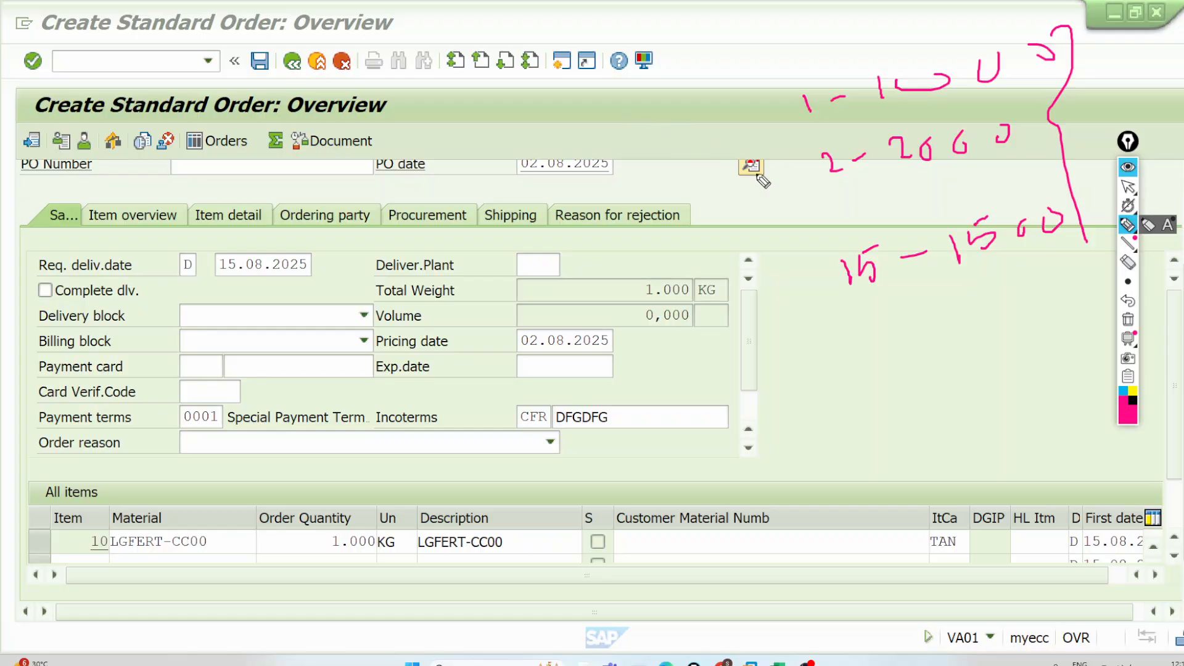
pyautogui.moveTo(822, 152)
pyautogui.mouseDown()
pyautogui.moveTo(846, 182)
pyautogui.moveTo(848, 151)
pyautogui.mouseUp()
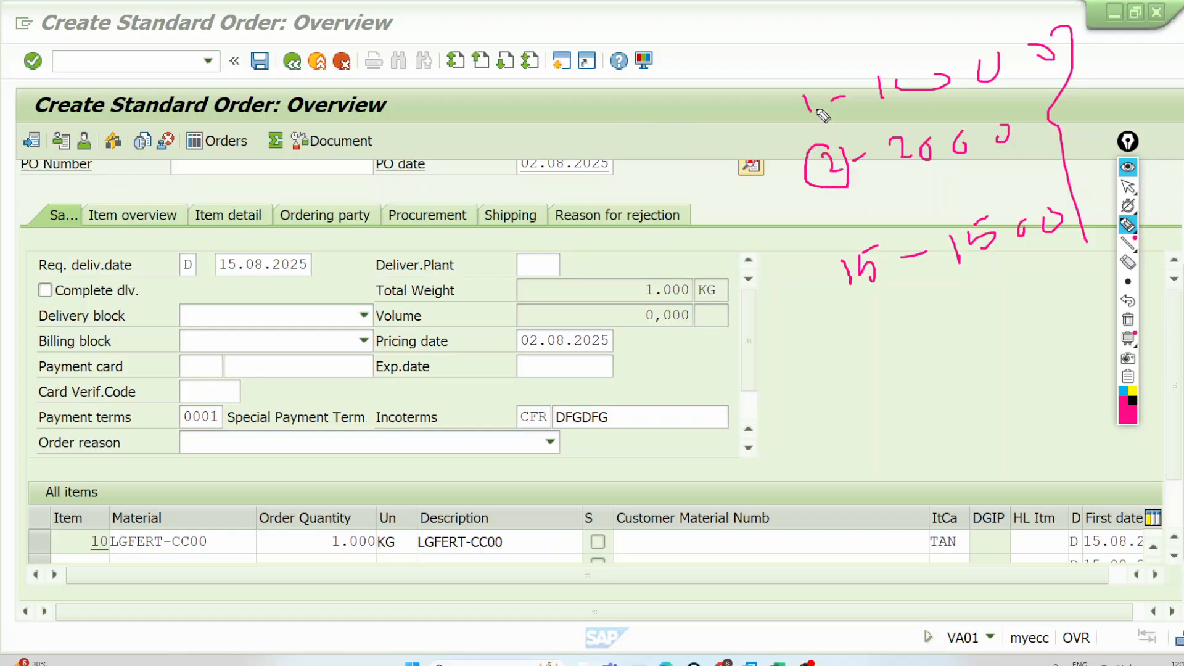
pyautogui.moveTo(809, 85)
pyautogui.mouseDown()
pyautogui.moveTo(801, 113)
pyautogui.moveTo(841, 104)
pyautogui.moveTo(812, 74)
pyautogui.mouseUp()
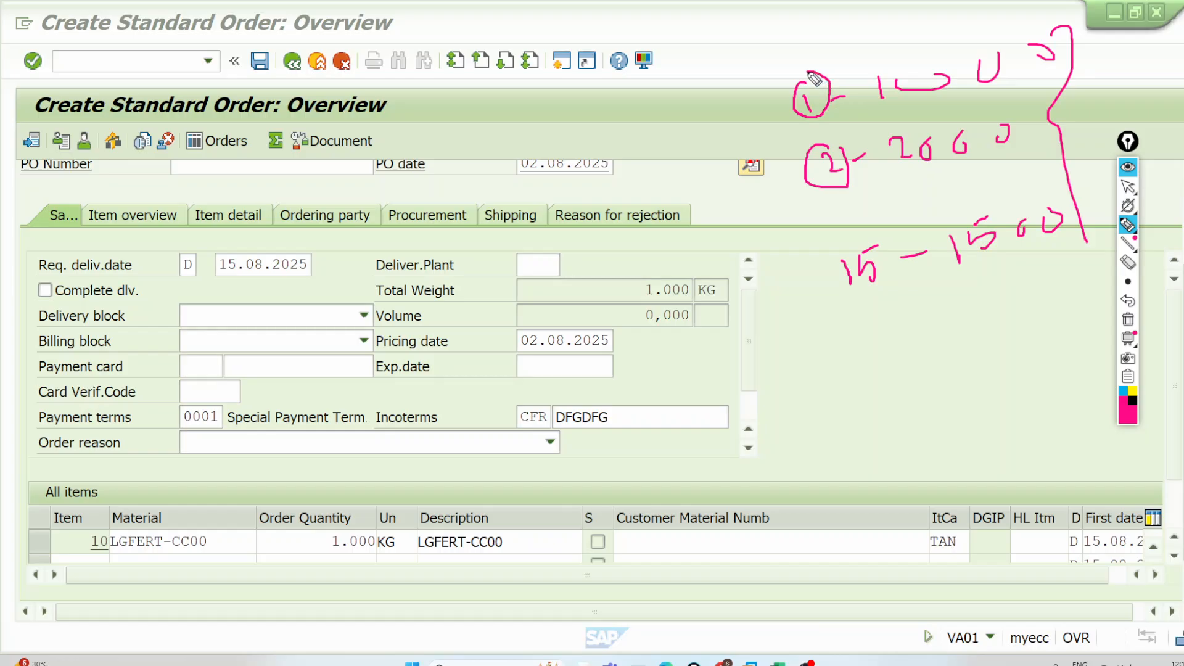
pyautogui.hotkey('ctrl', 'shift', '2')
# Check the document date in the order's header data, and set the overview's Pricing date to 03.08.2025
pyautogui.doubleClick(609, 344)
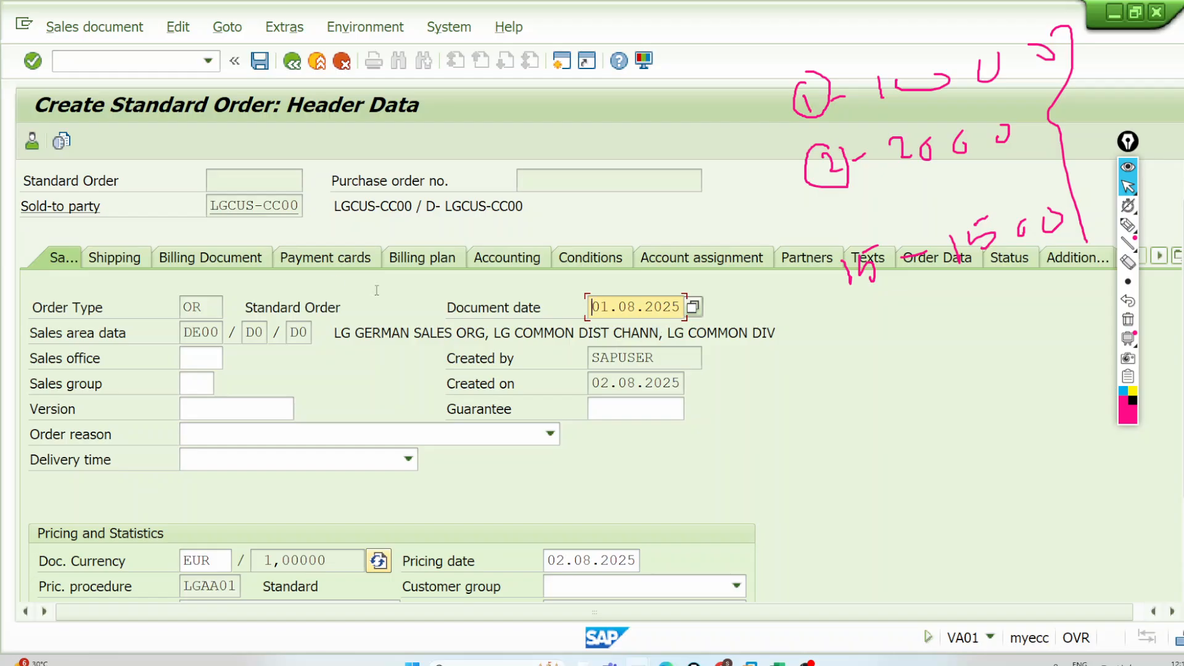
pyautogui.click(293, 61)
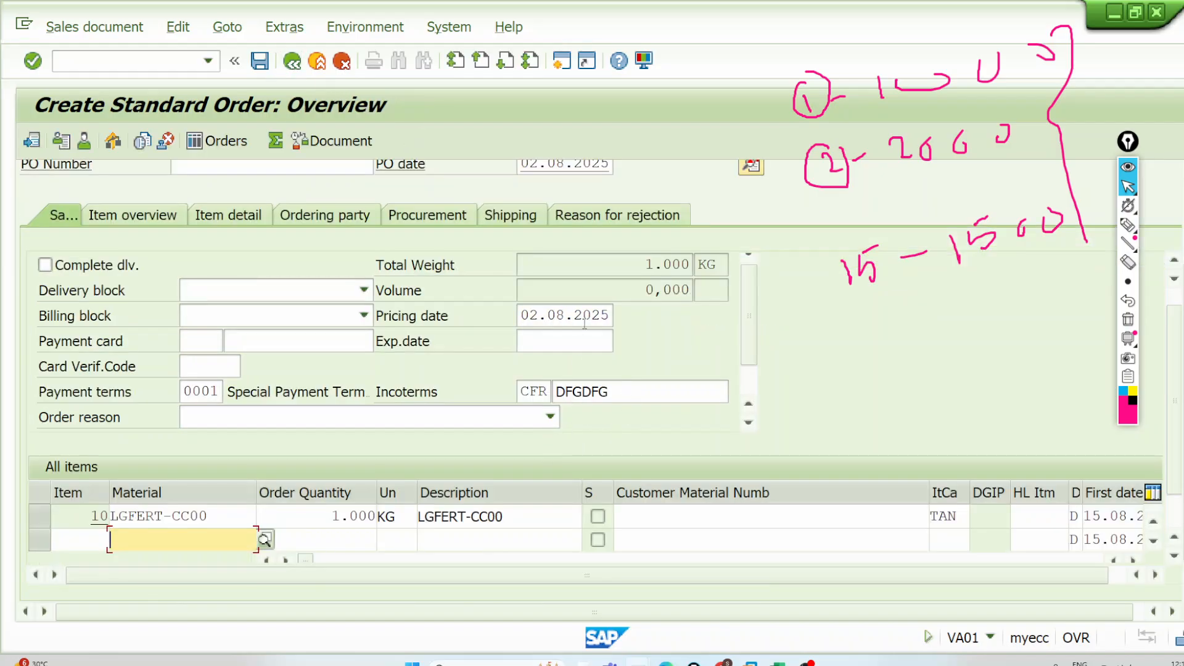
pyautogui.click(584, 318)
pyautogui.click(617, 317)
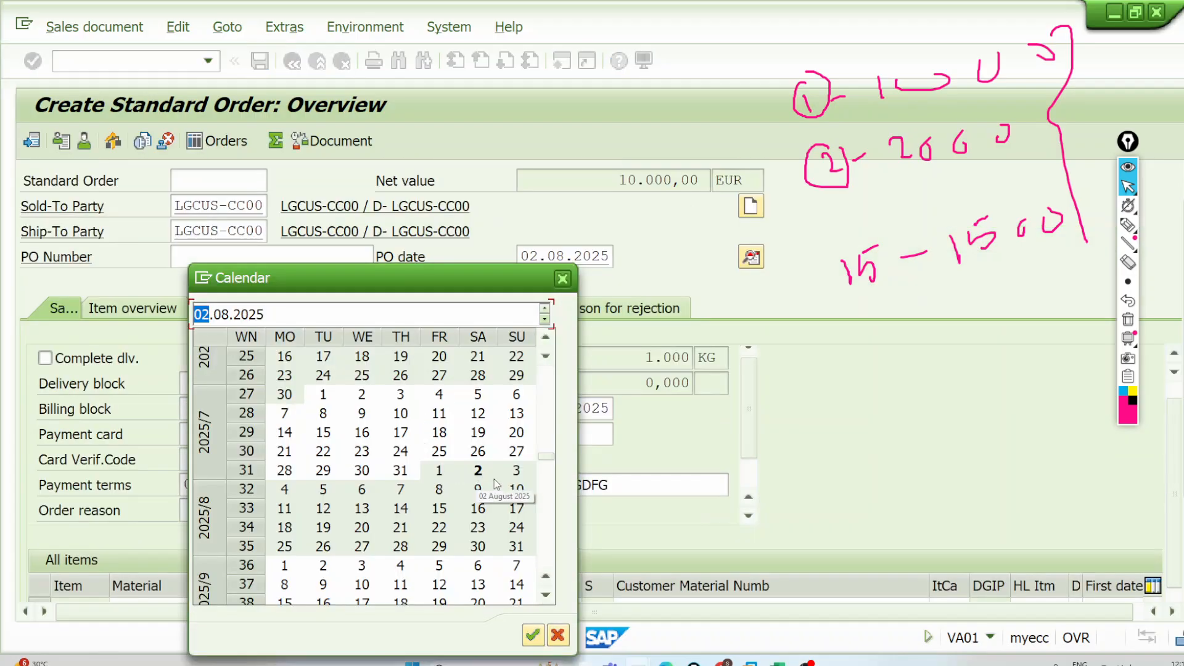
pyautogui.doubleClick(516, 475)
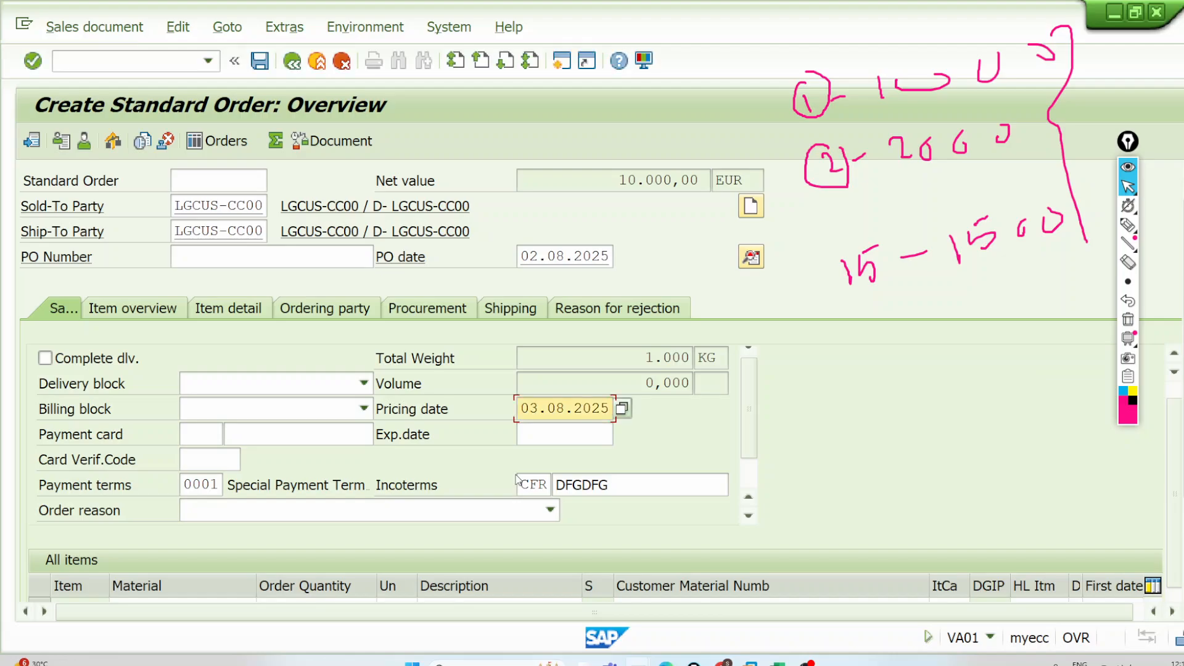
pyautogui.scroll(-2, 545, 455)
pyautogui.scroll(1, 575, 386)
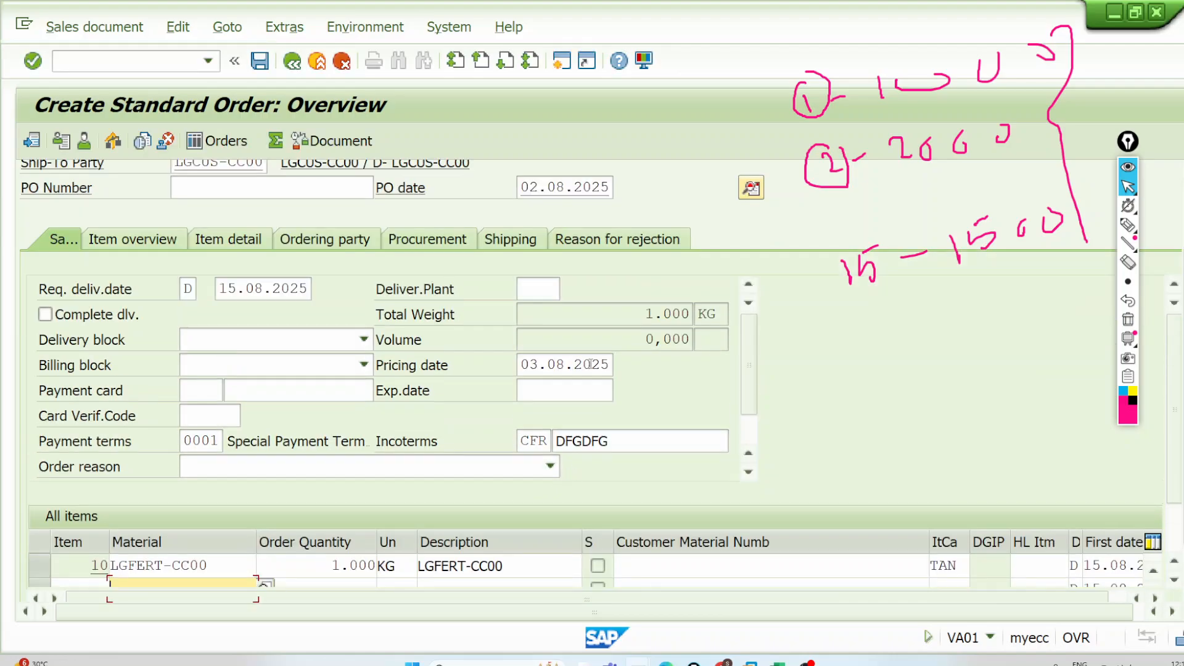
# Add a circled 3 - 3000 to the handwritten list, tick all four entries, and draw a long curve along their outer side
pyautogui.click(1127, 225)
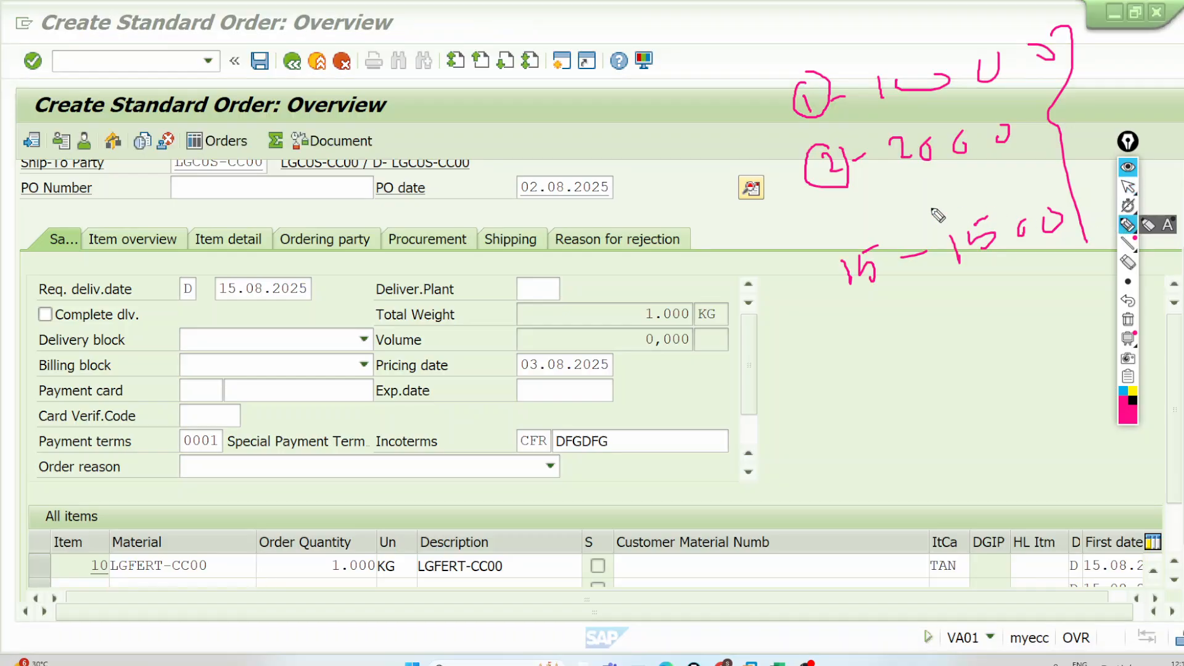
pyautogui.moveTo(854, 202)
pyautogui.mouseDown()
pyautogui.moveTo(870, 213)
pyautogui.moveTo(876, 194)
pyautogui.moveTo(888, 206)
pyautogui.moveTo(1048, 170)
pyautogui.mouseUp()
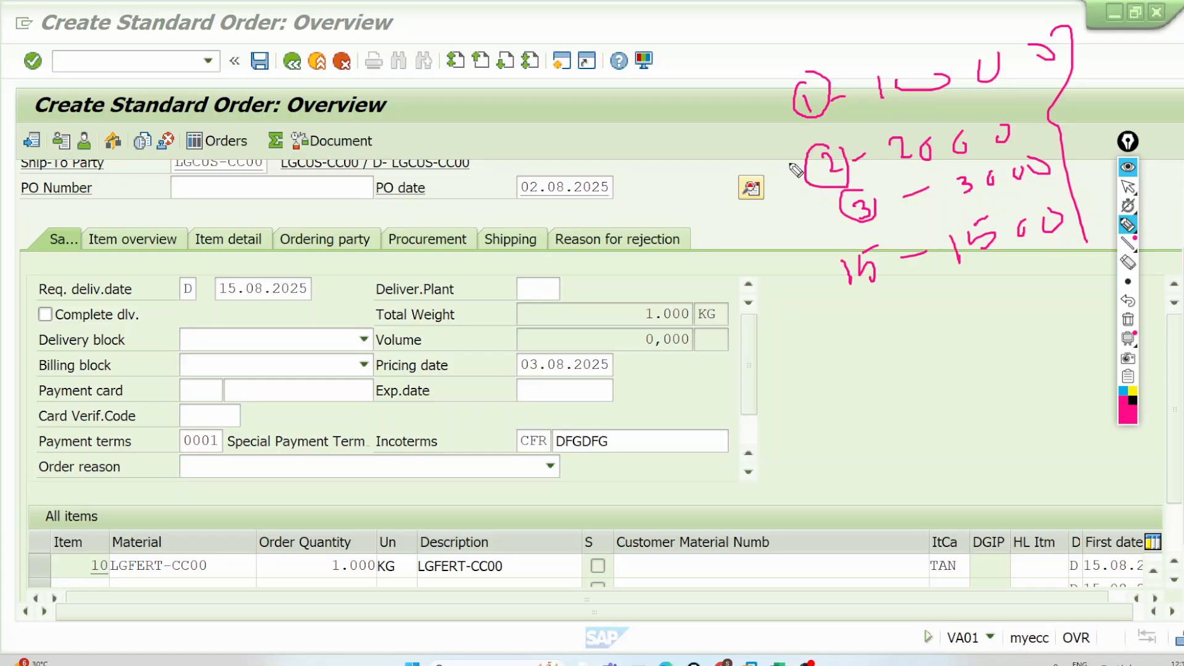
pyautogui.moveTo(785, 161); pyautogui.dragTo(826, 143)
pyautogui.moveTo(765, 97)
pyautogui.mouseDown()
pyautogui.moveTo(808, 94)
pyautogui.moveTo(822, 69)
pyautogui.mouseUp()
pyautogui.moveTo(819, 219)
pyautogui.mouseDown()
pyautogui.moveTo(864, 199)
pyautogui.moveTo(873, 180)
pyautogui.mouseUp()
pyautogui.moveTo(819, 281); pyautogui.dragTo(876, 245)
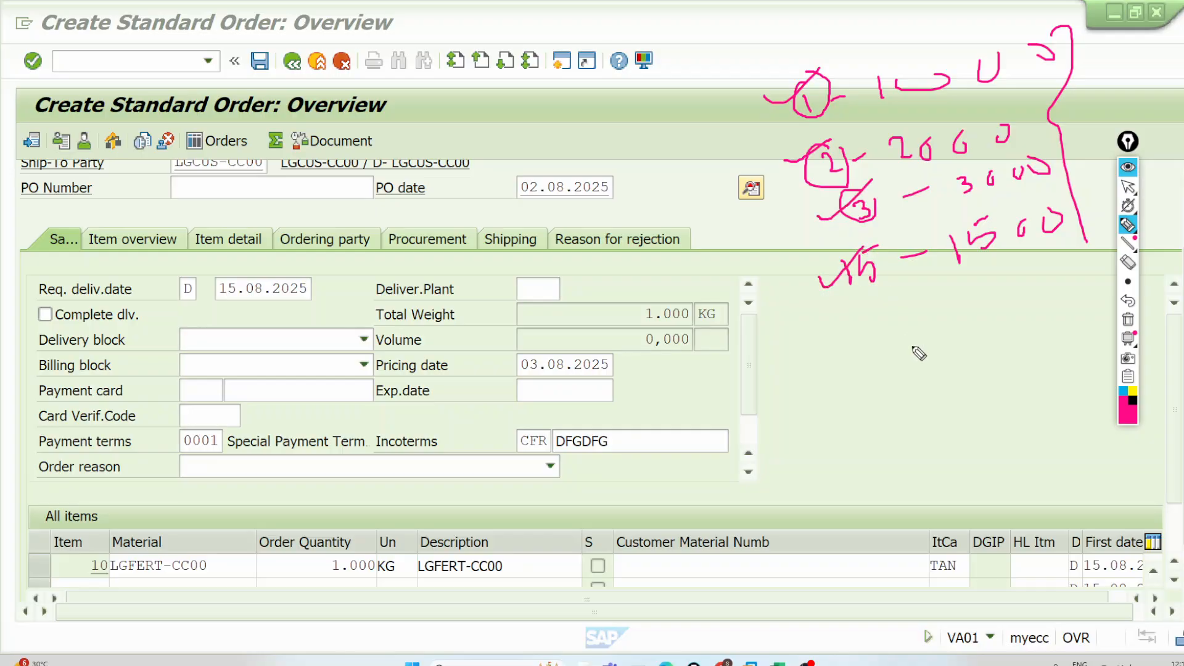
pyautogui.moveTo(757, 82)
pyautogui.mouseDown()
pyautogui.moveTo(806, 276)
pyautogui.moveTo(858, 354)
pyautogui.mouseUp()
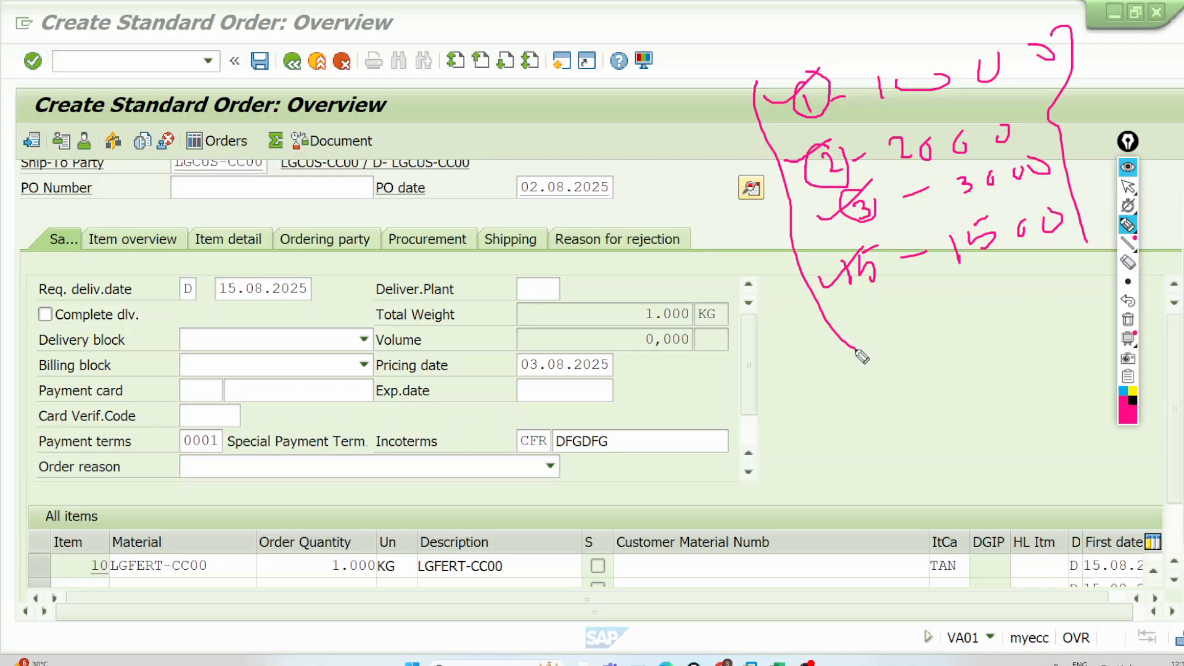
# Draw a box around the Pricing date value and add a tick mark beside it
pyautogui.moveTo(510, 351)
pyautogui.mouseDown()
pyautogui.moveTo(615, 352)
pyautogui.moveTo(620, 381)
pyautogui.moveTo(521, 378)
pyautogui.moveTo(511, 351)
pyautogui.mouseUp()
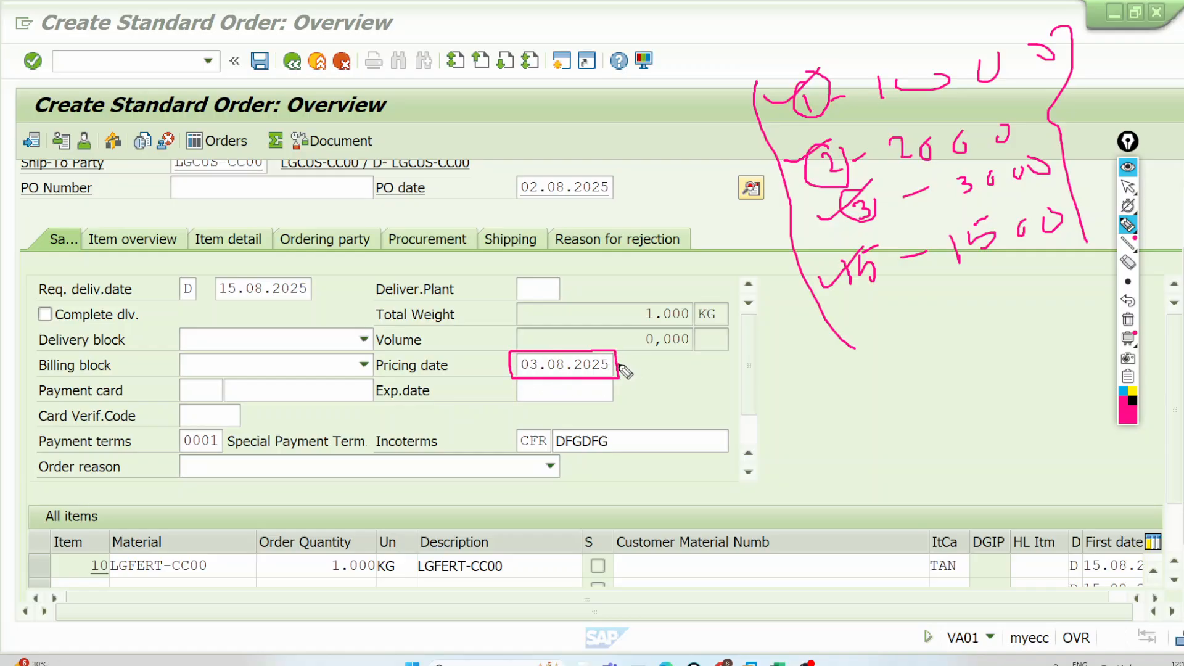
pyautogui.moveTo(620, 365); pyautogui.dragTo(654, 326)
pyautogui.hotkey('ctrl', 'shift', '2')
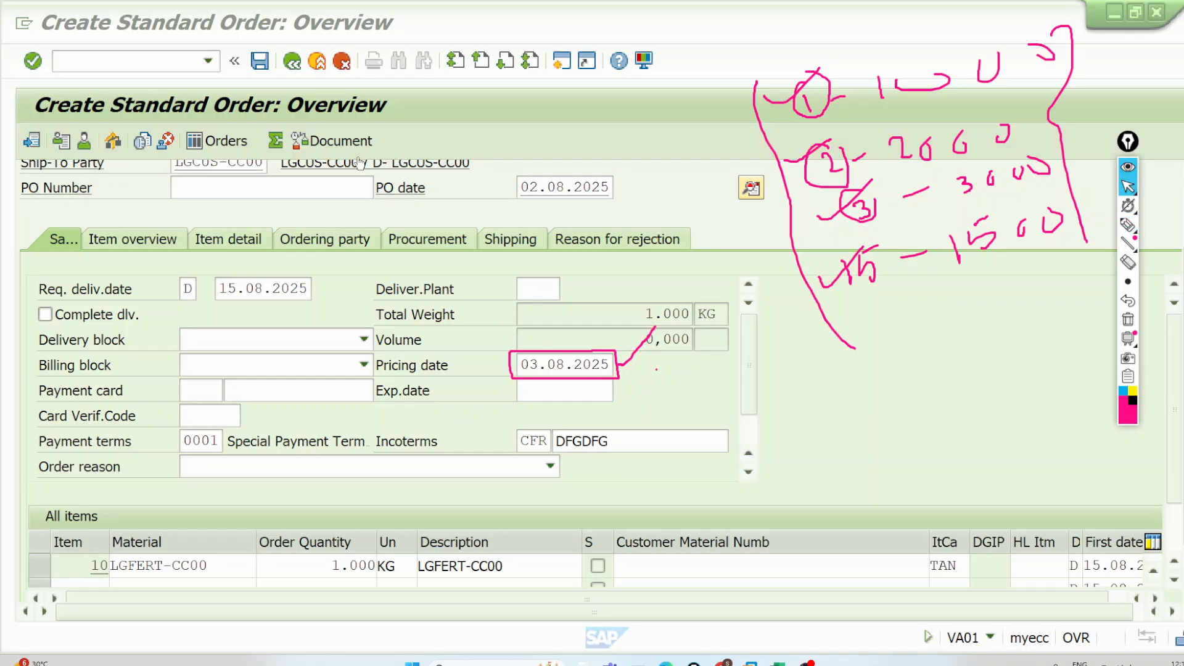
# Exit the order without saving and start a new standard order with transaction VA01
pyautogui.click(338, 62)
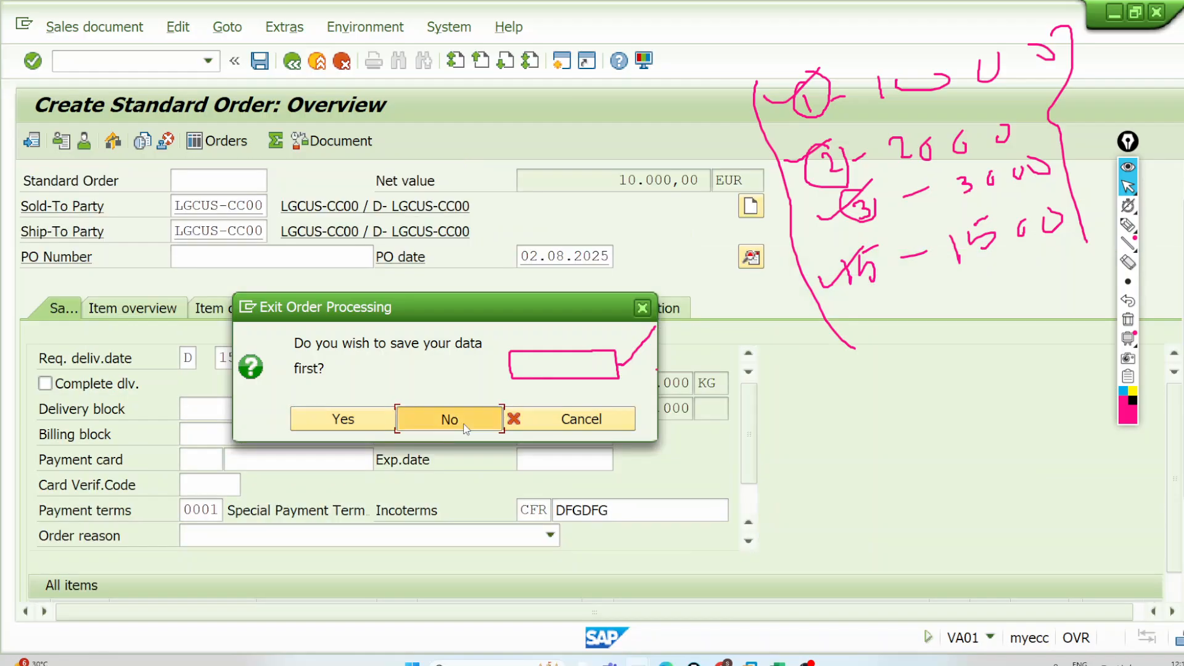
pyautogui.click(464, 425)
pyautogui.write('VA01')
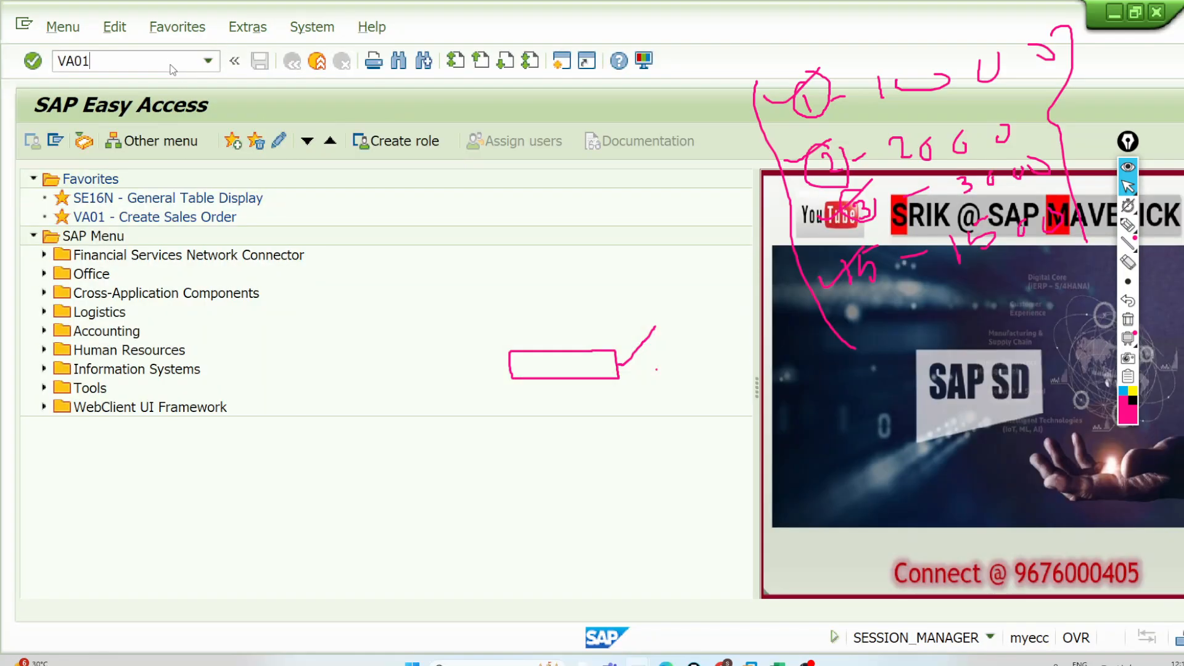
pyautogui.press('Return')
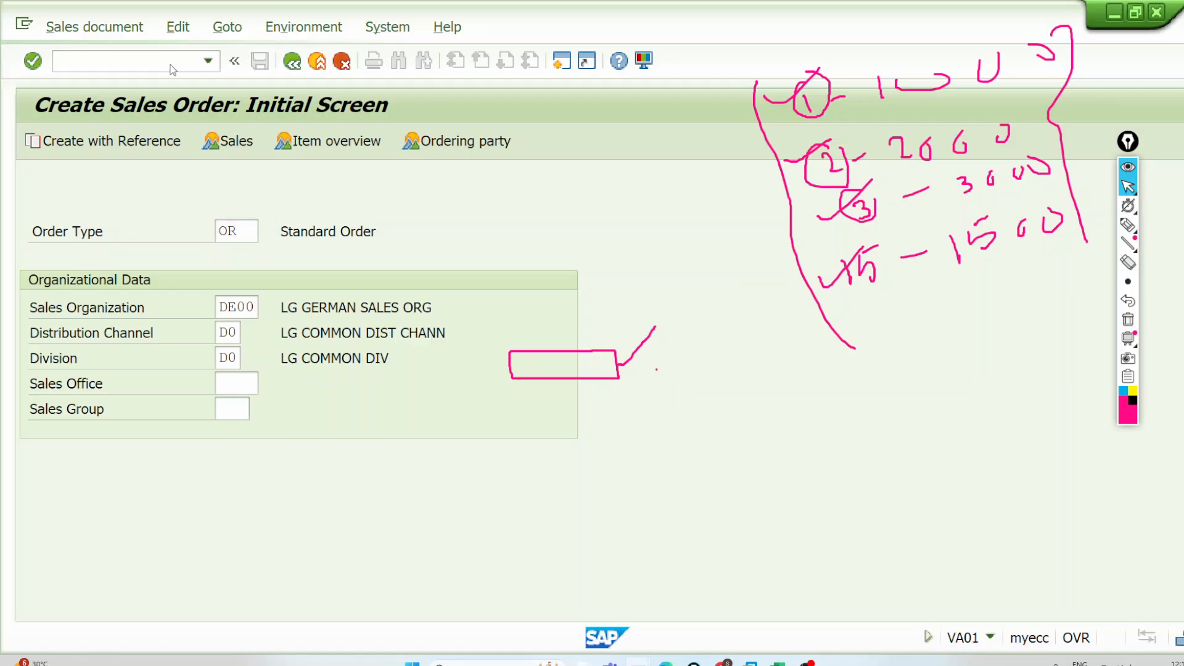
pyautogui.press('Return')
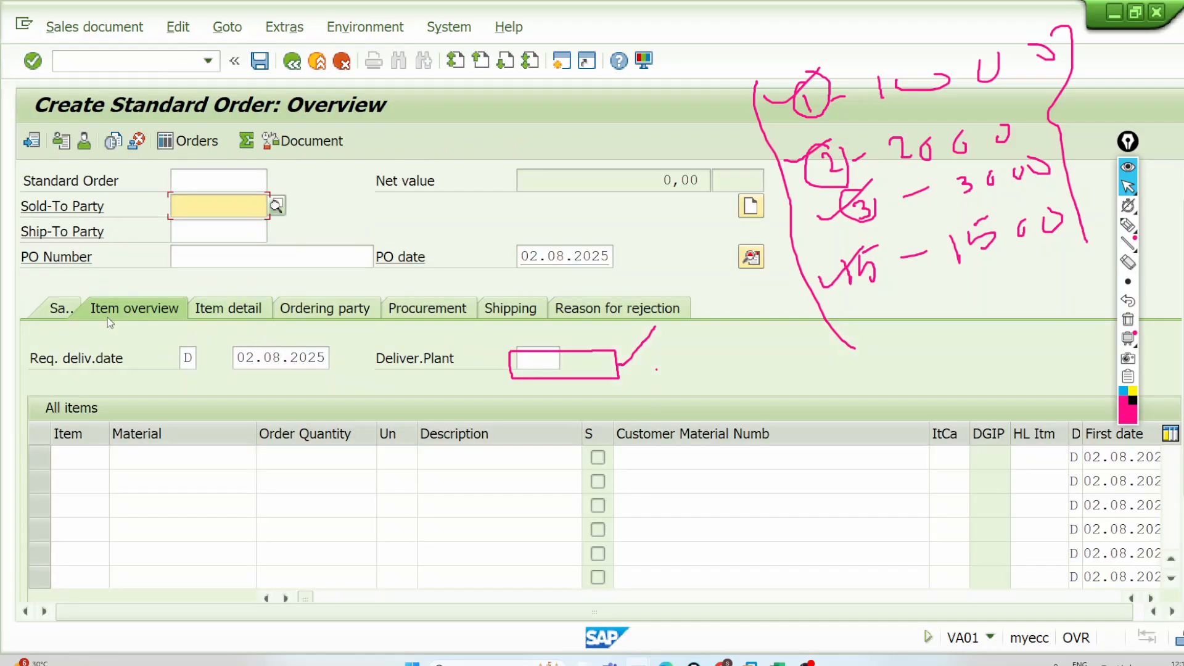
# Set the requested delivery date to 15.08.2025, enter sold-to party LGCUS-CC00, and check the order's Pricing date
pyautogui.click(309, 362)
pyautogui.click(337, 359)
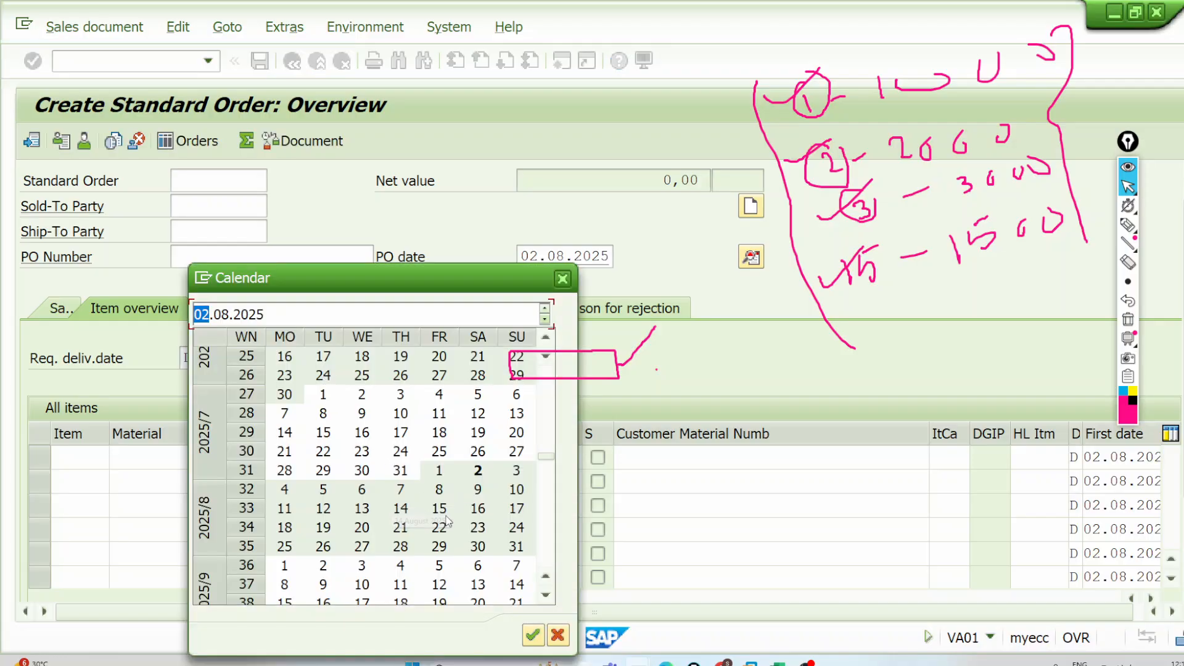
pyautogui.doubleClick(446, 515)
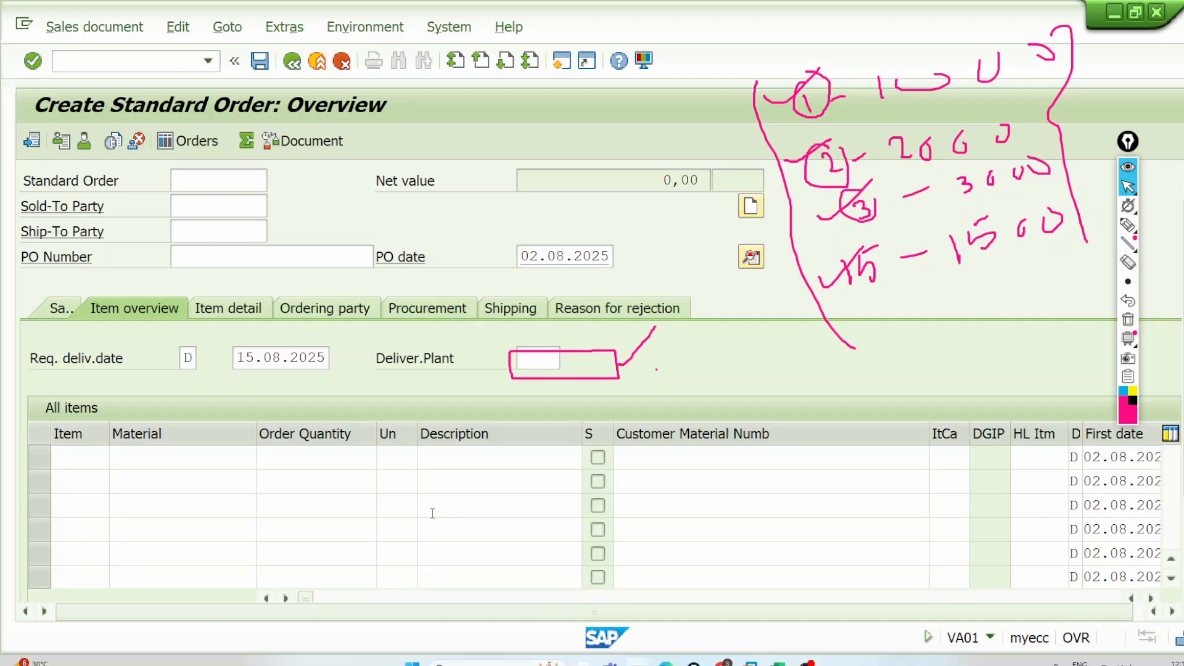
pyautogui.press('Return')
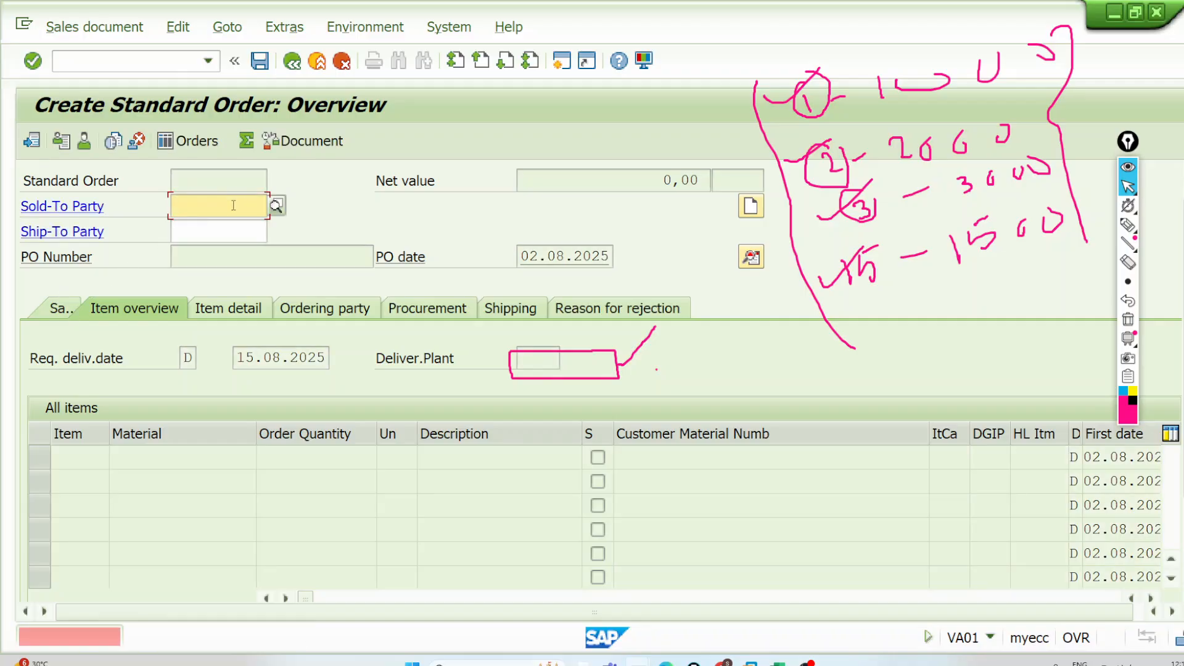
pyautogui.click(233, 205)
pyautogui.click(227, 228)
pyautogui.press('Return')
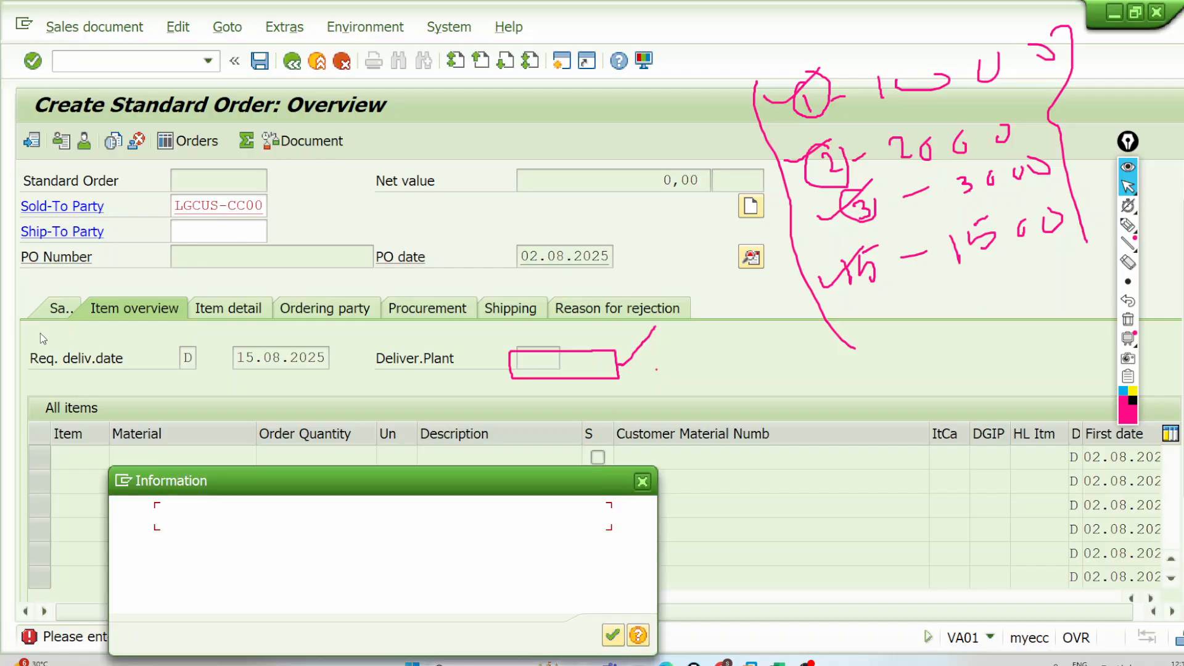
pyautogui.press('Return')
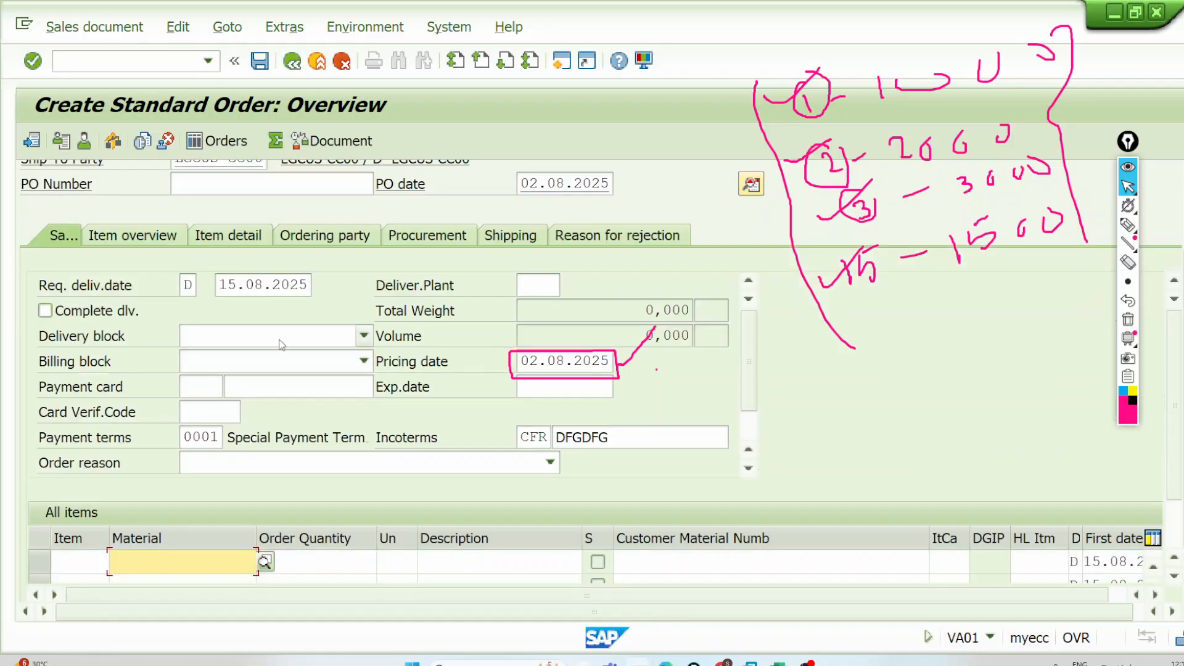
pyautogui.scroll(1, 529, 383)
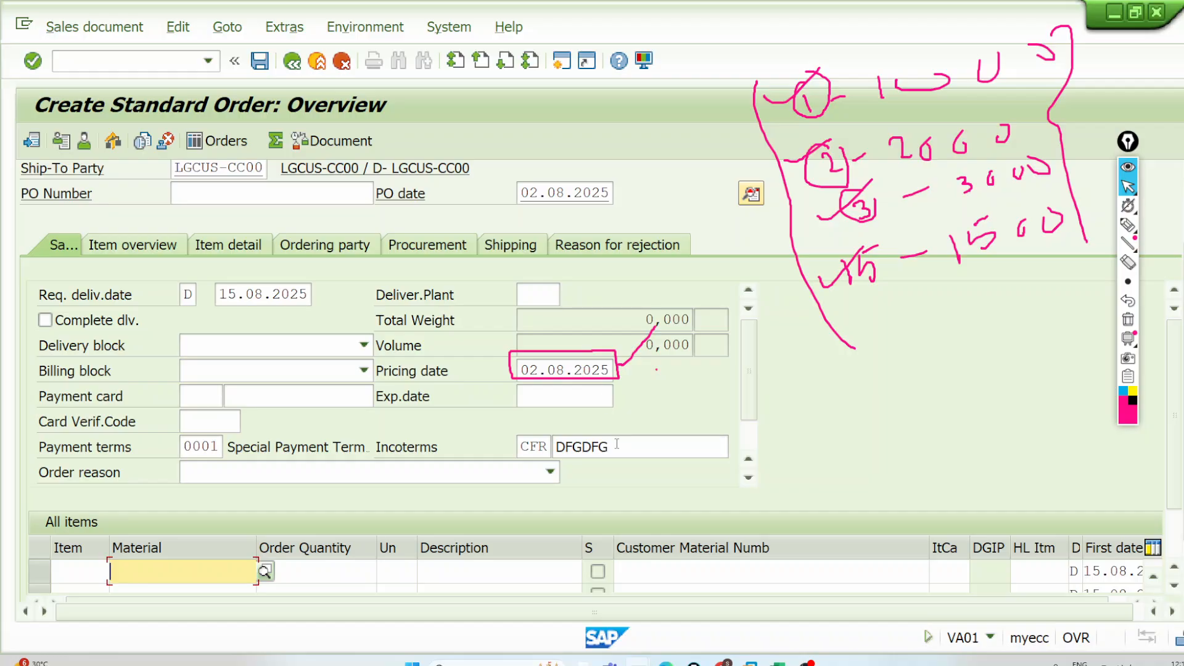
# Switch to the Maintain Sales Order Types window and examine the possible values for Prop.f.pricing date in order type OR
pyautogui.moveTo(638, 660)
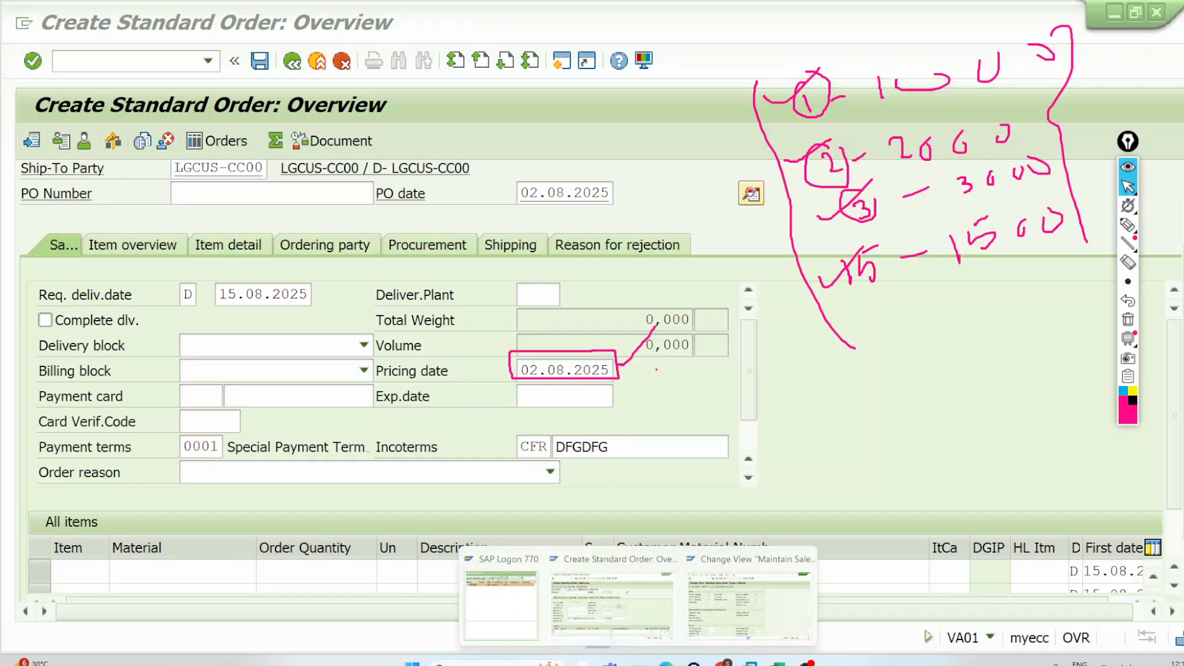
pyautogui.click(758, 592)
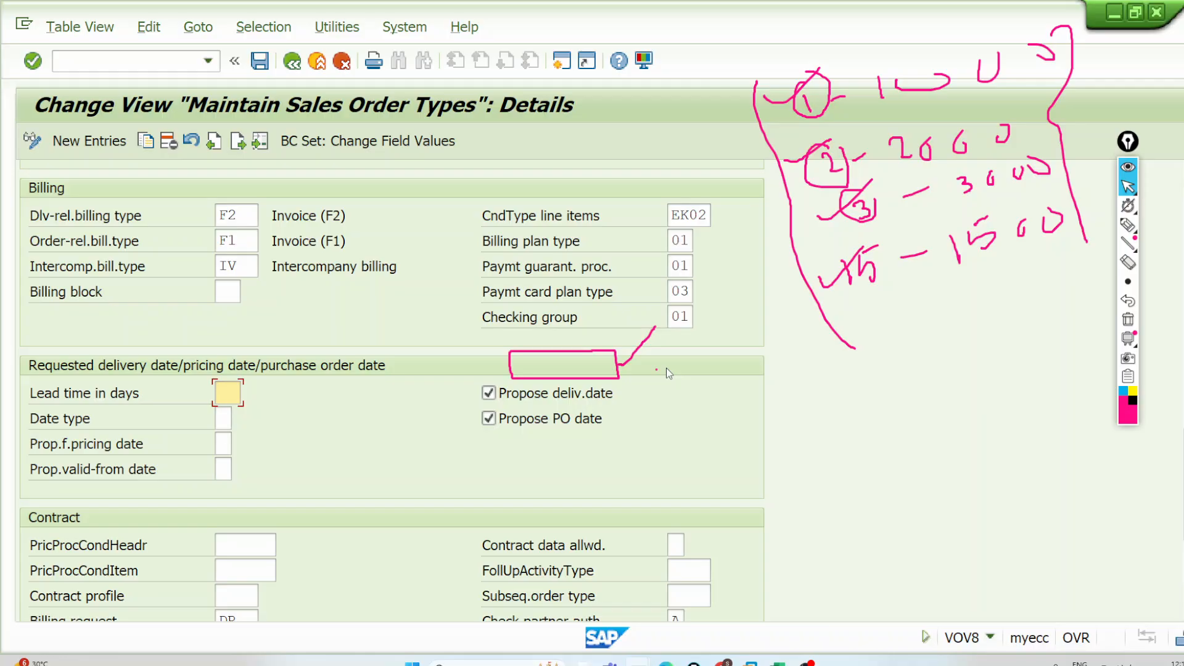
pyautogui.click(222, 445)
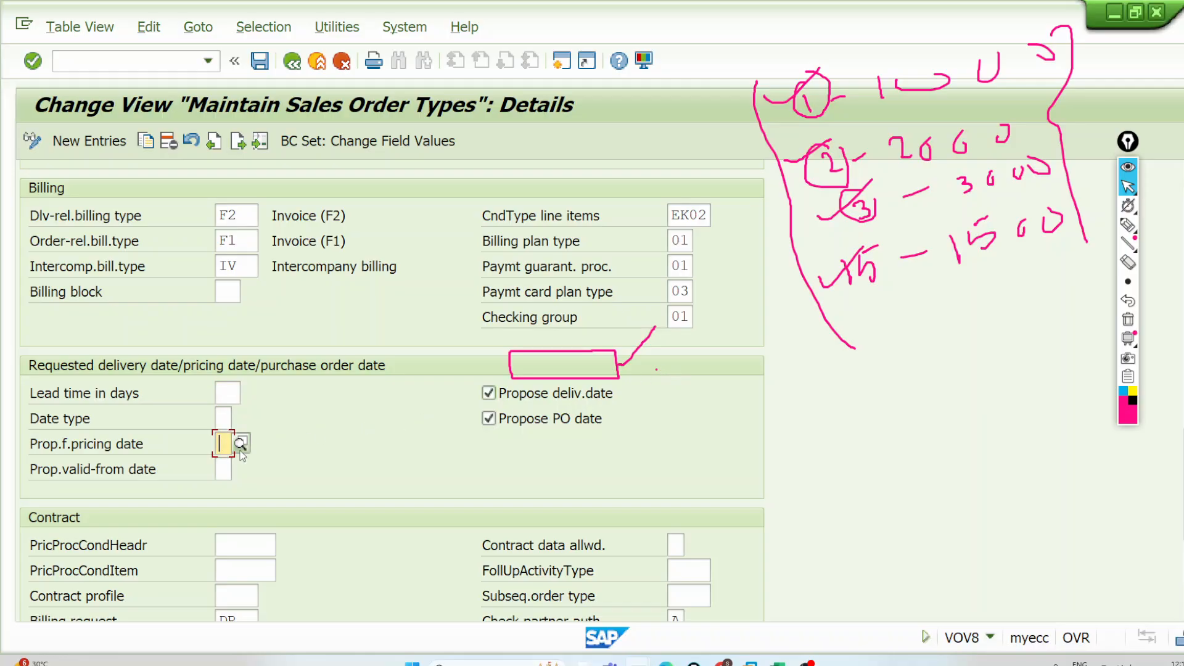
pyautogui.click(240, 444)
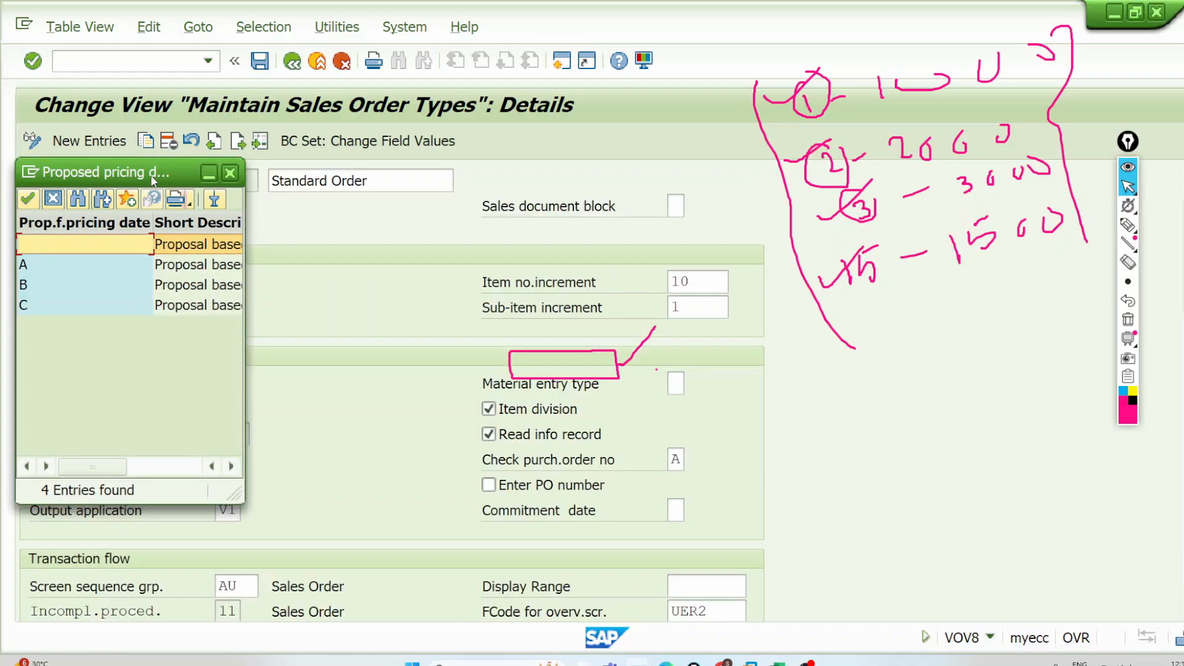
pyautogui.moveTo(148, 178); pyautogui.dragTo(496, 314)
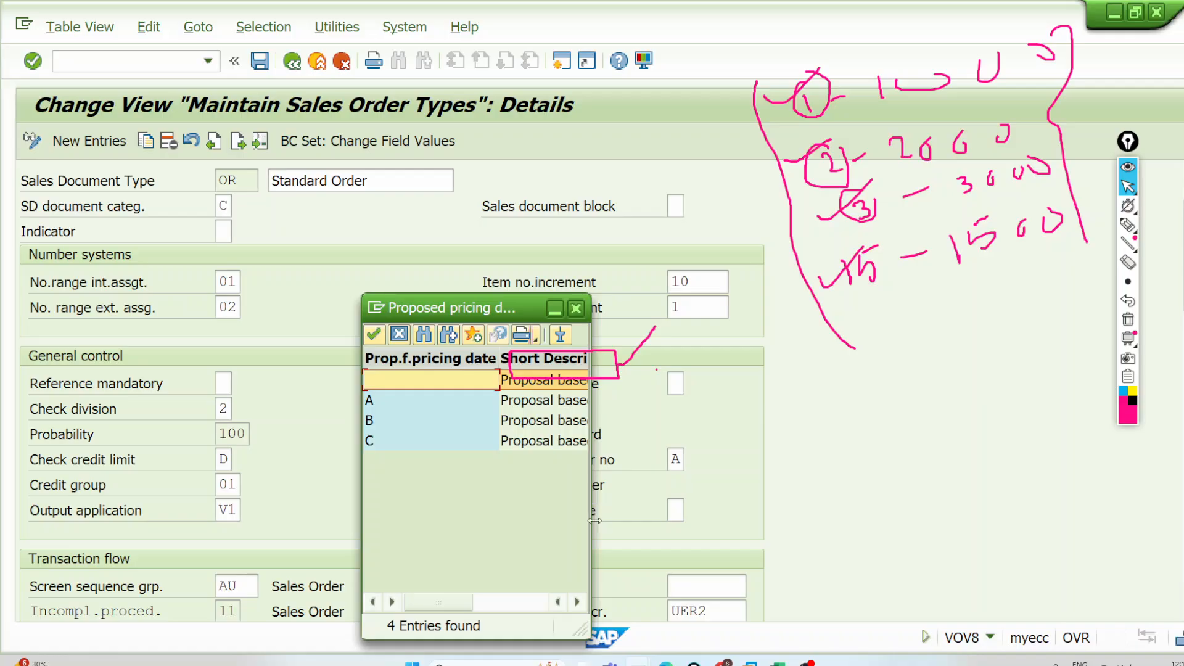
pyautogui.moveTo(595, 520); pyautogui.dragTo(772, 505)
pyautogui.click(635, 385)
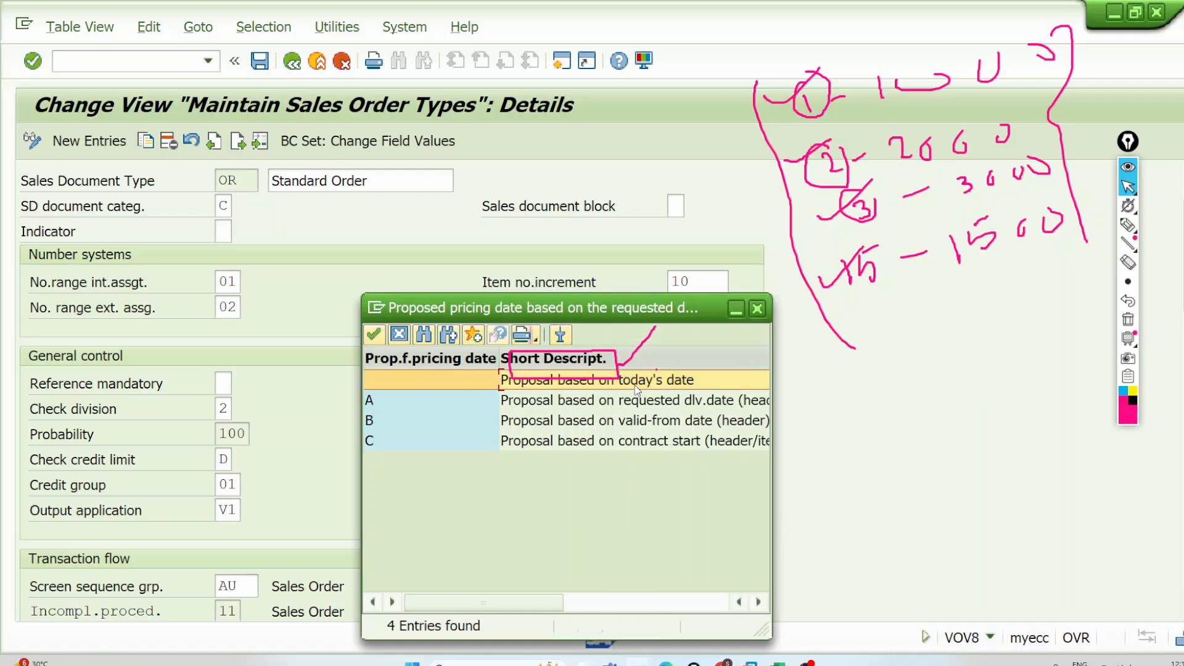
# Widen the Prop.f.pricing date value list and compare the proposal based on today's date with option A
pyautogui.moveTo(772, 447); pyautogui.dragTo(1007, 448)
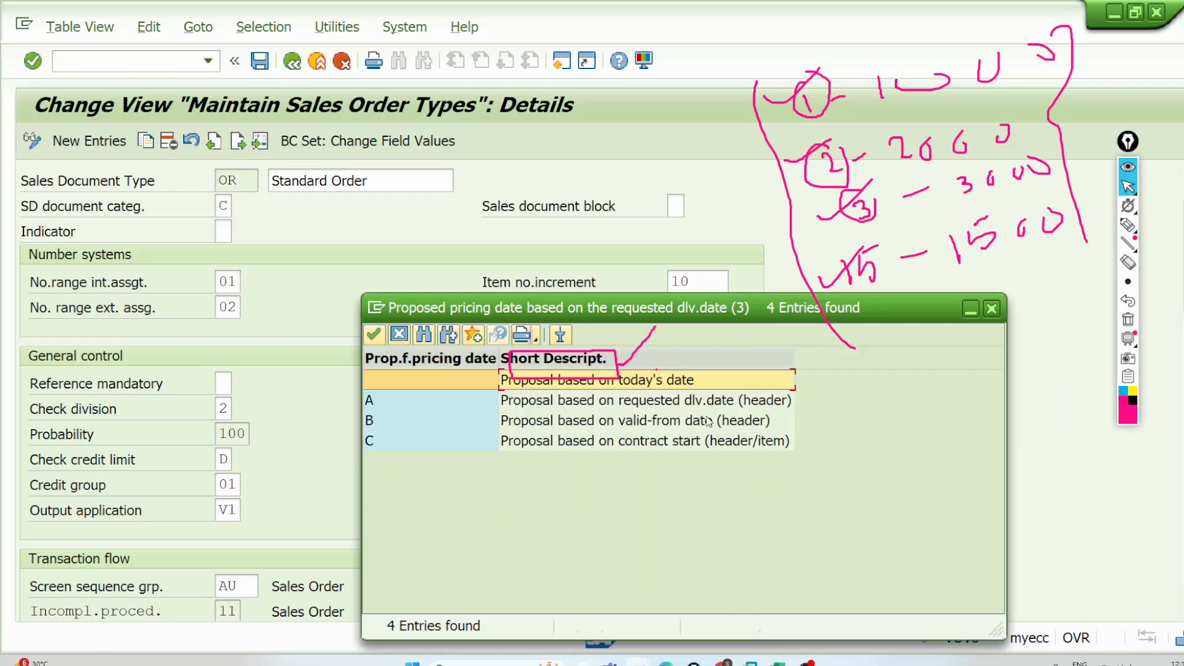
pyautogui.click(703, 410)
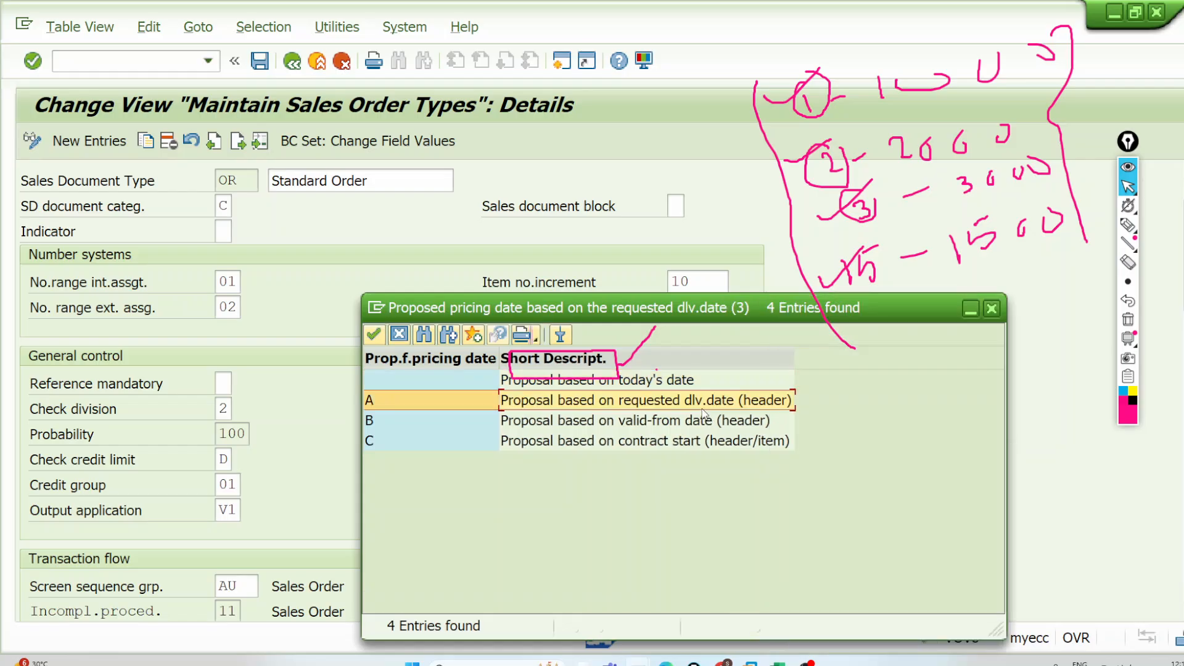
pyautogui.click(607, 386)
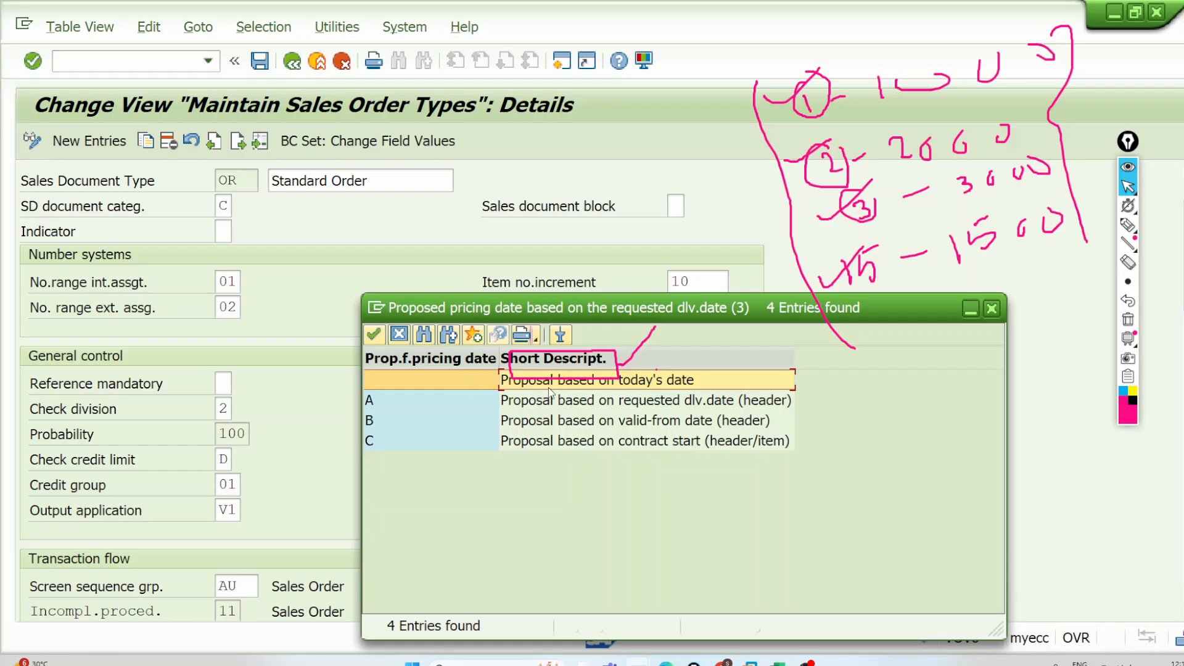
# Clear the screen drawings, circle the proposal based on today's date, write a 2 beside it, and close the value list
pyautogui.click(1128, 320)
pyautogui.click(1128, 225)
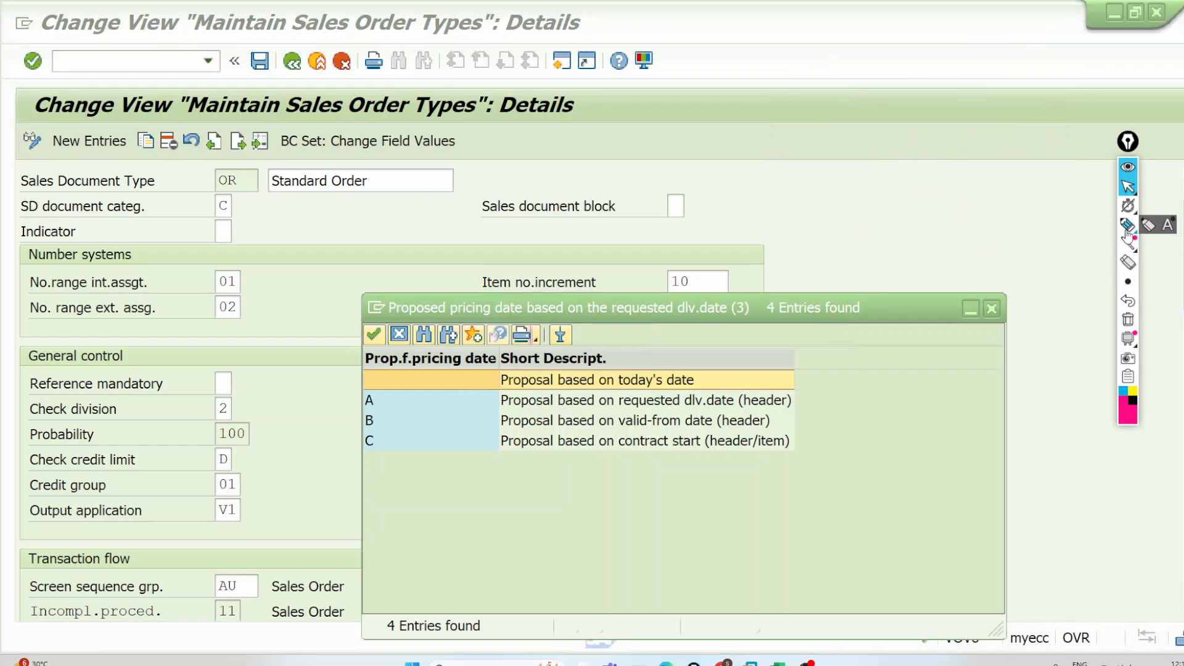
pyautogui.moveTo(589, 389)
pyautogui.mouseDown()
pyautogui.moveTo(697, 386)
pyautogui.moveTo(498, 366)
pyautogui.moveTo(505, 393)
pyautogui.mouseUp()
pyautogui.moveTo(879, 354); pyautogui.dragTo(926, 379)
pyautogui.press('Escape')
pyautogui.click(992, 309)
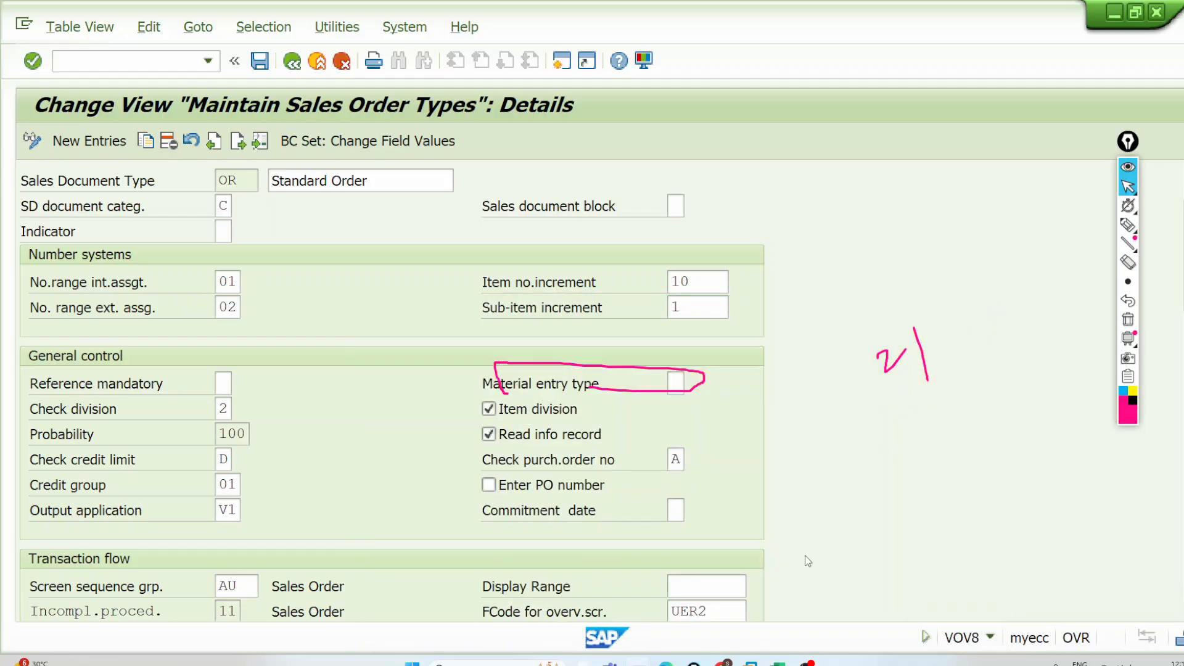
# Compare the Pricing date in the open standard order with the Prop.f.pricing date setting of order type OR
pyautogui.moveTo(611, 663)
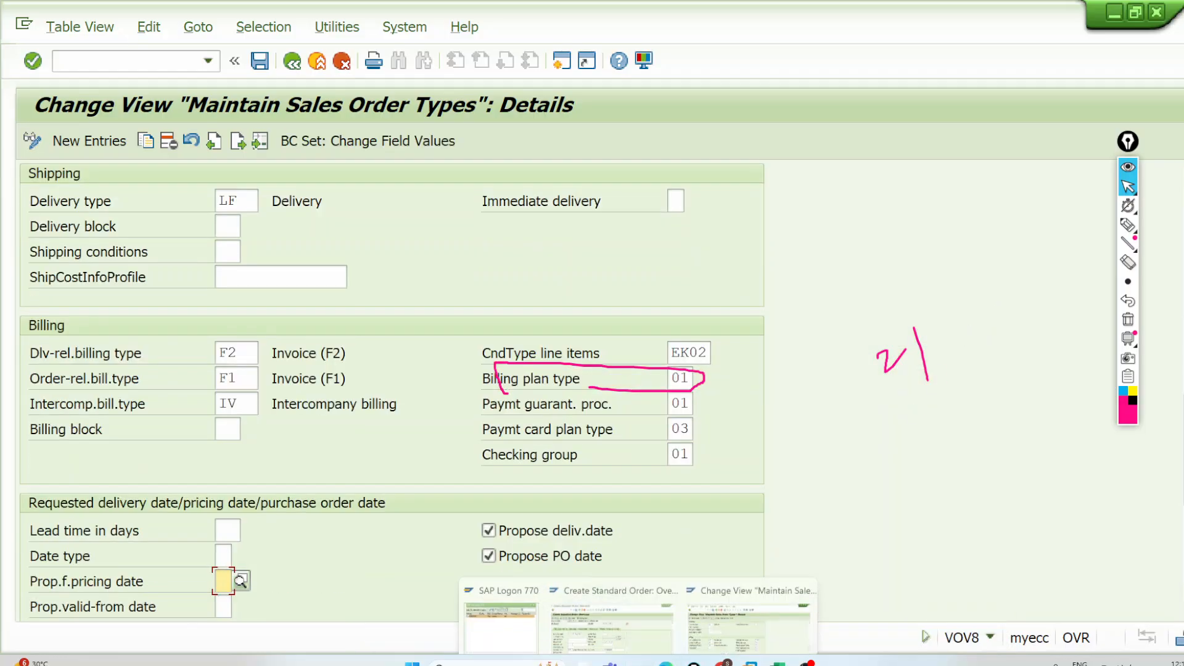
pyautogui.click(617, 602)
pyautogui.click(592, 378)
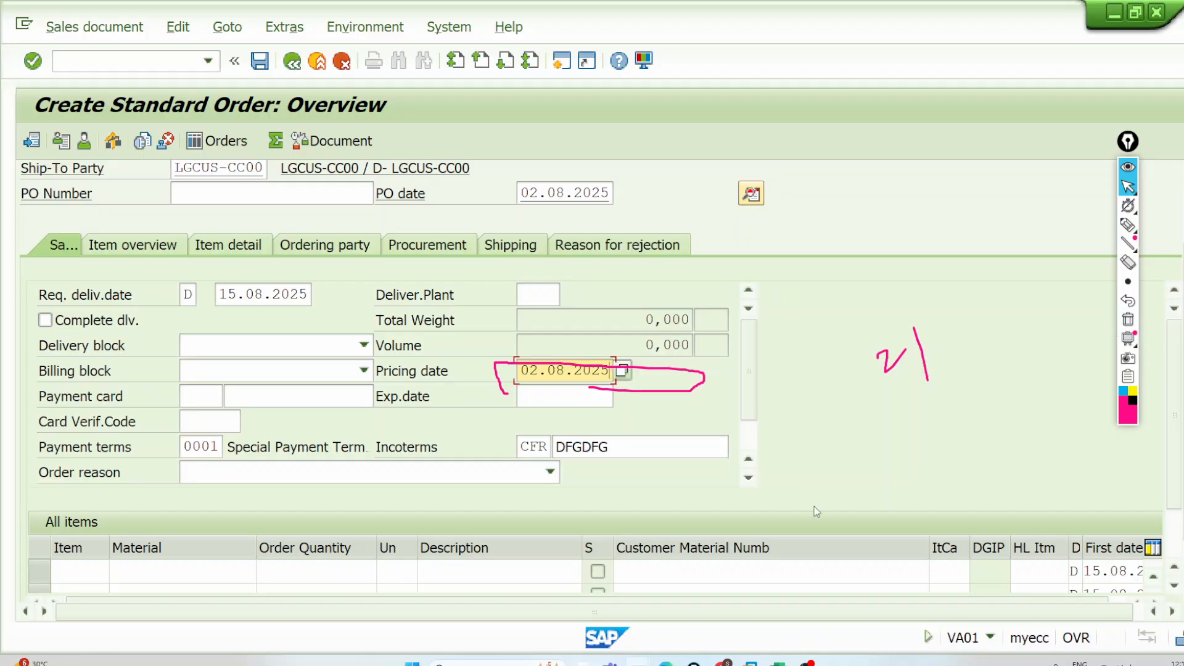
pyautogui.moveTo(638, 663)
pyautogui.click(759, 592)
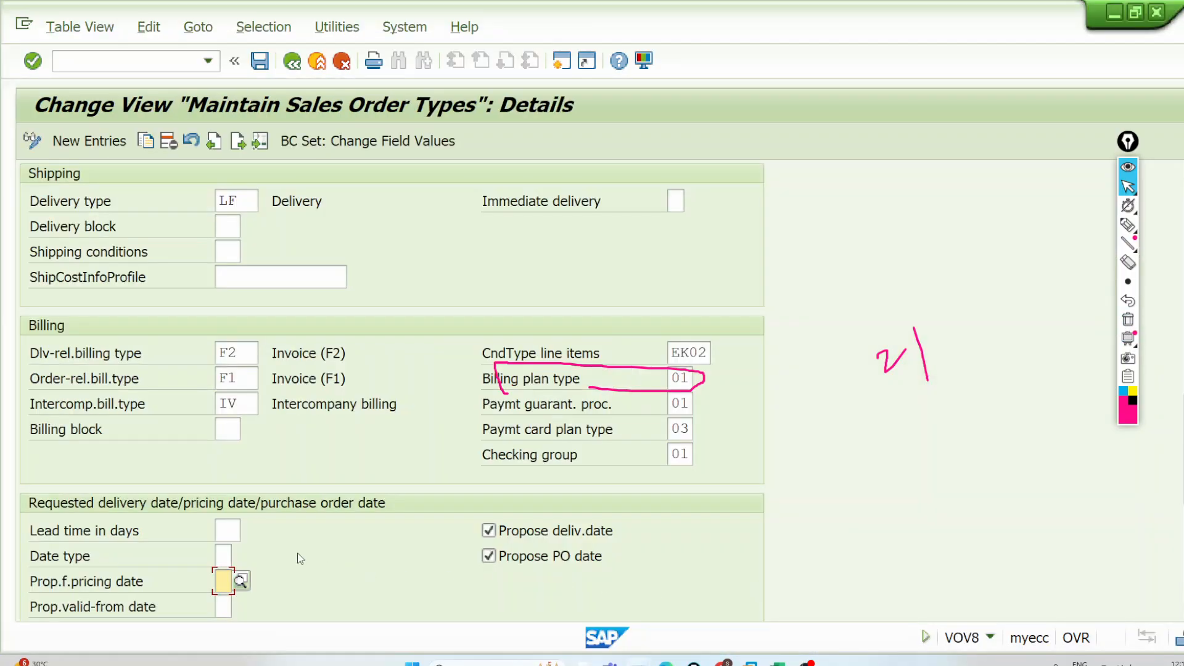
pyautogui.scroll(-1, 294, 551)
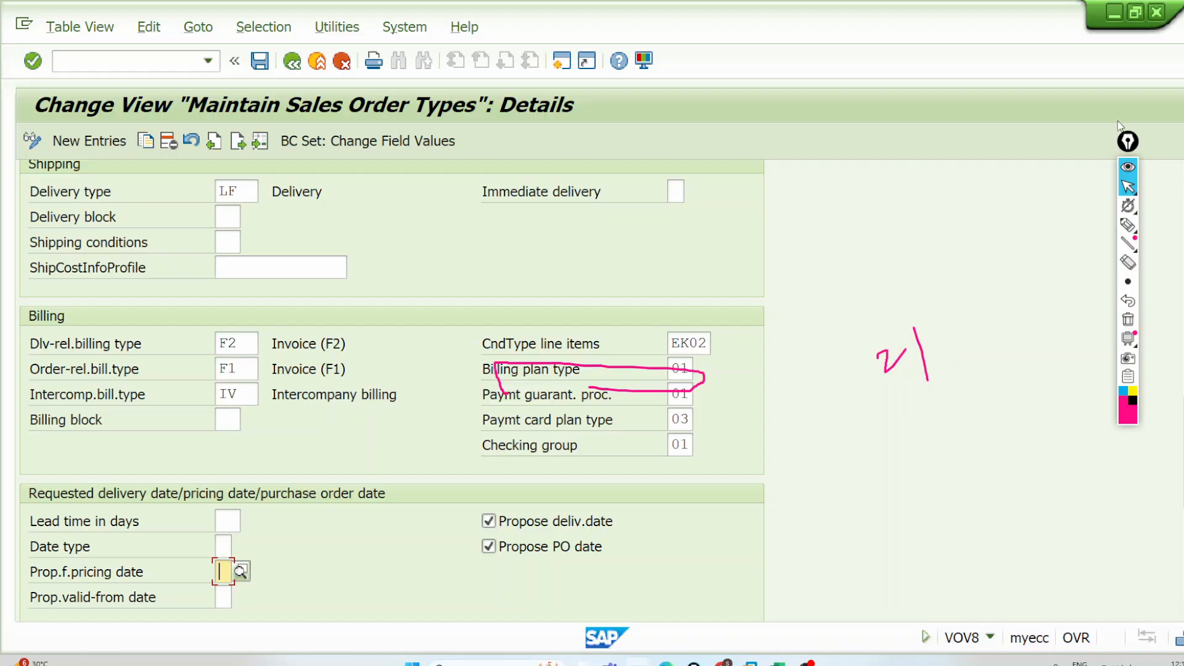
# Switch back to the standard order and display the material suggestions for the first item
pyautogui.moveTo(636, 654)
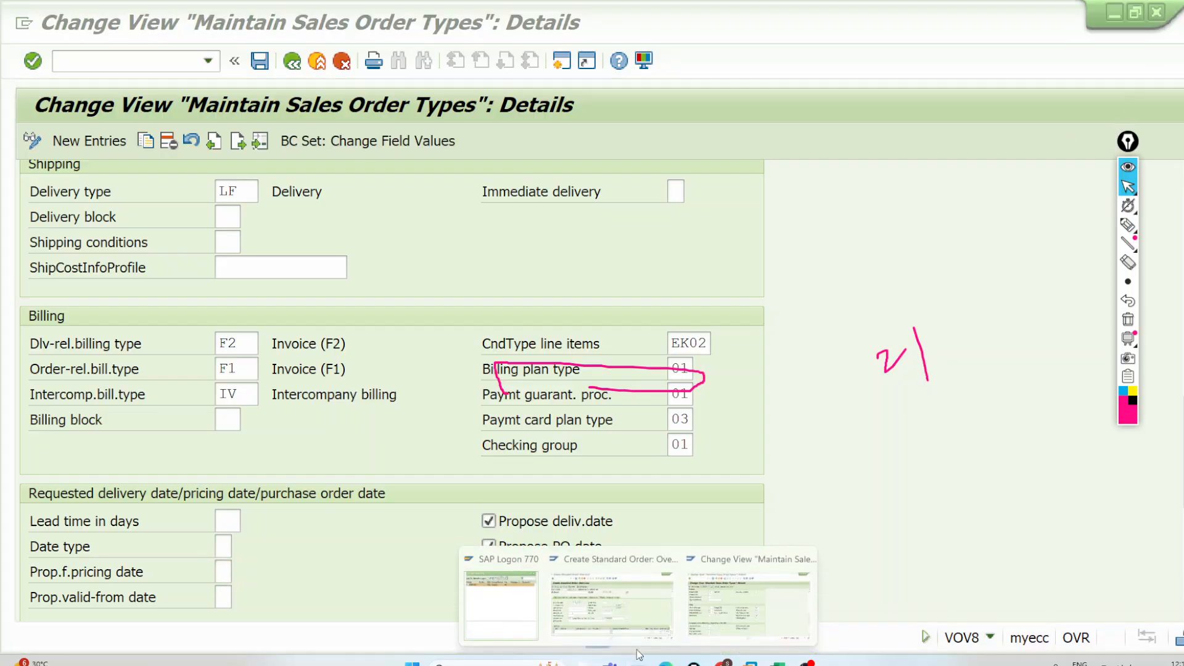
pyautogui.click(573, 558)
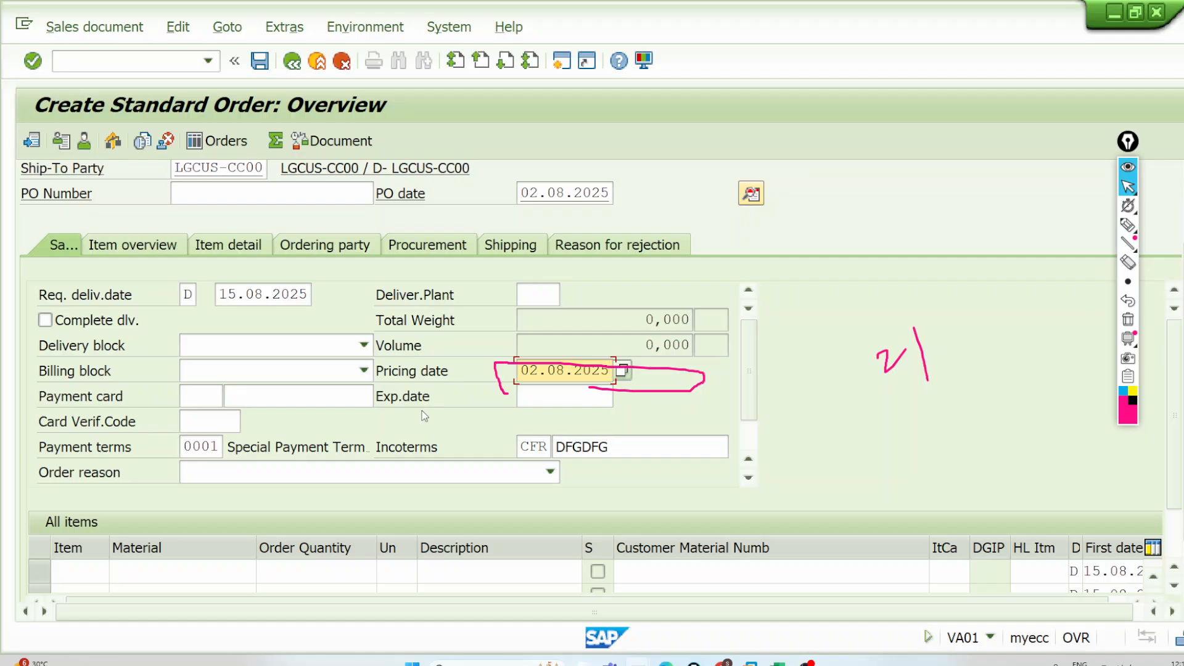
pyautogui.click(216, 579)
pyautogui.click(217, 580)
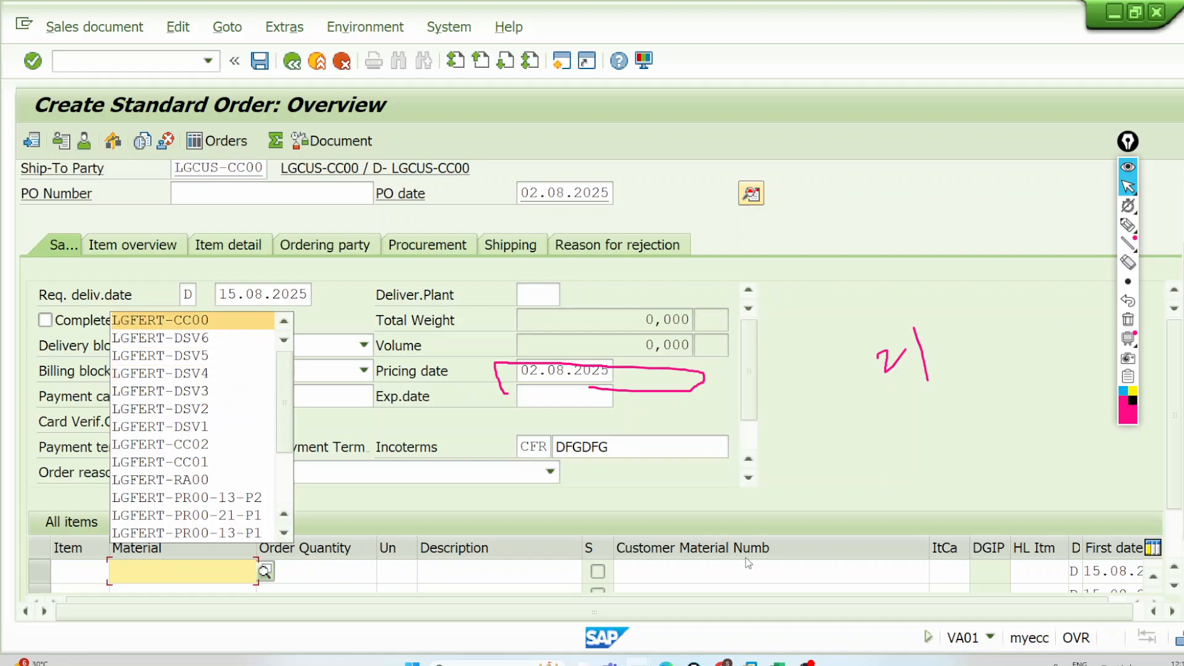
# Switch to the Delivery Scheduling sheet in Excel and clear the screen drawings
pyautogui.moveTo(778, 659)
pyautogui.click(779, 663)
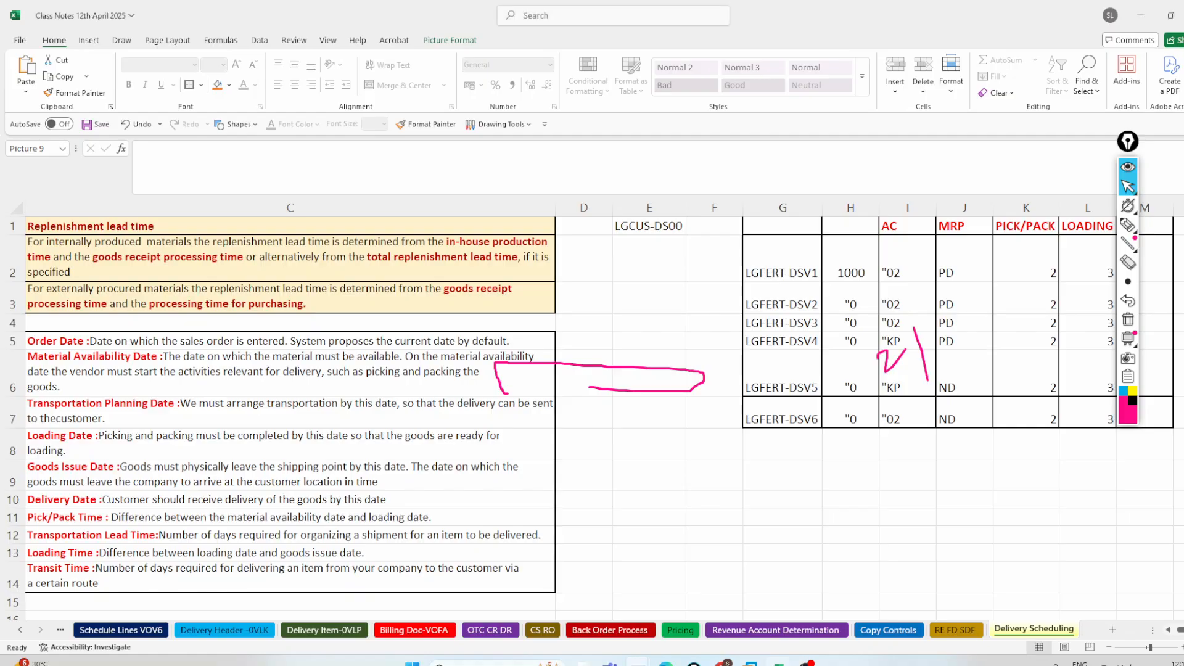
pyautogui.click(1132, 136)
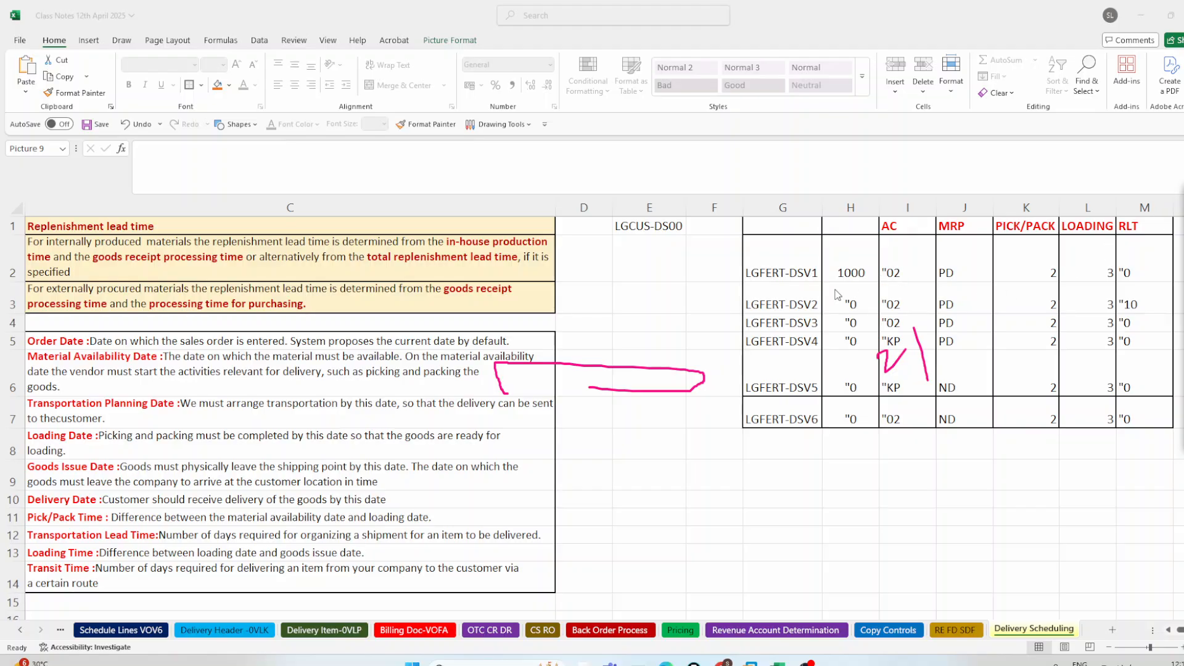
pyautogui.click(1182, 347)
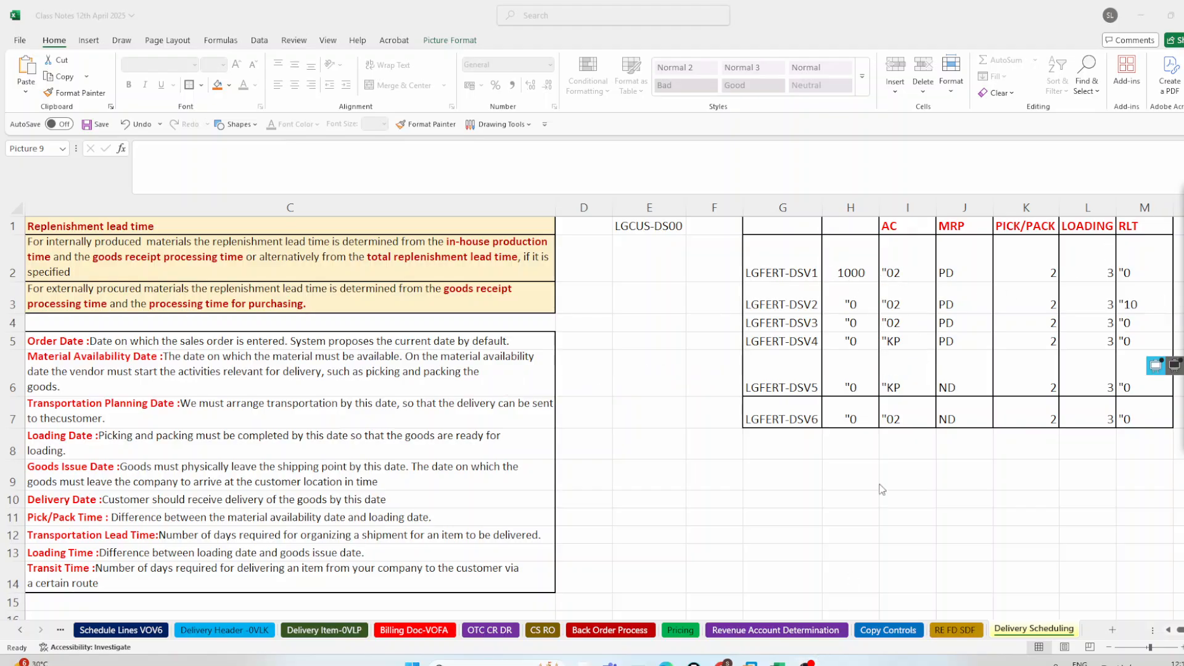
# With the pen, bracket the material list, tick the 1000 stock, underline LGFERT-DSV1, and bracket the zero stocks of the other materials
pyautogui.moveTo(1183, 252)
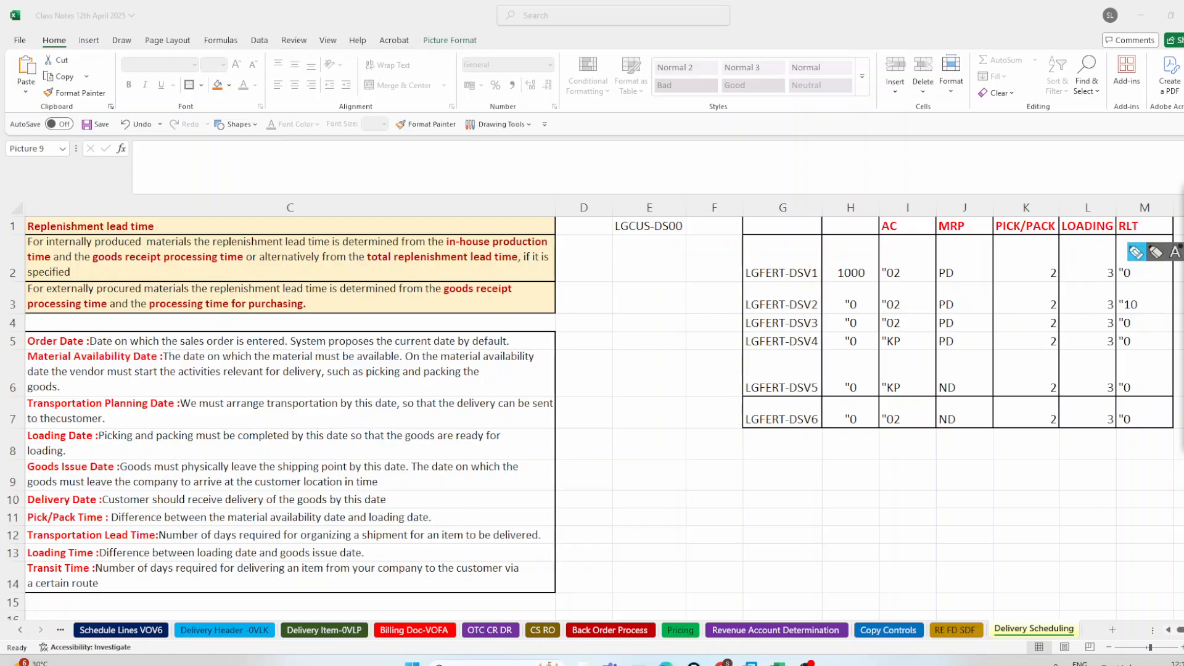
pyautogui.moveTo(727, 256)
pyautogui.mouseDown()
pyautogui.moveTo(706, 423)
pyautogui.moveTo(721, 442)
pyautogui.mouseUp()
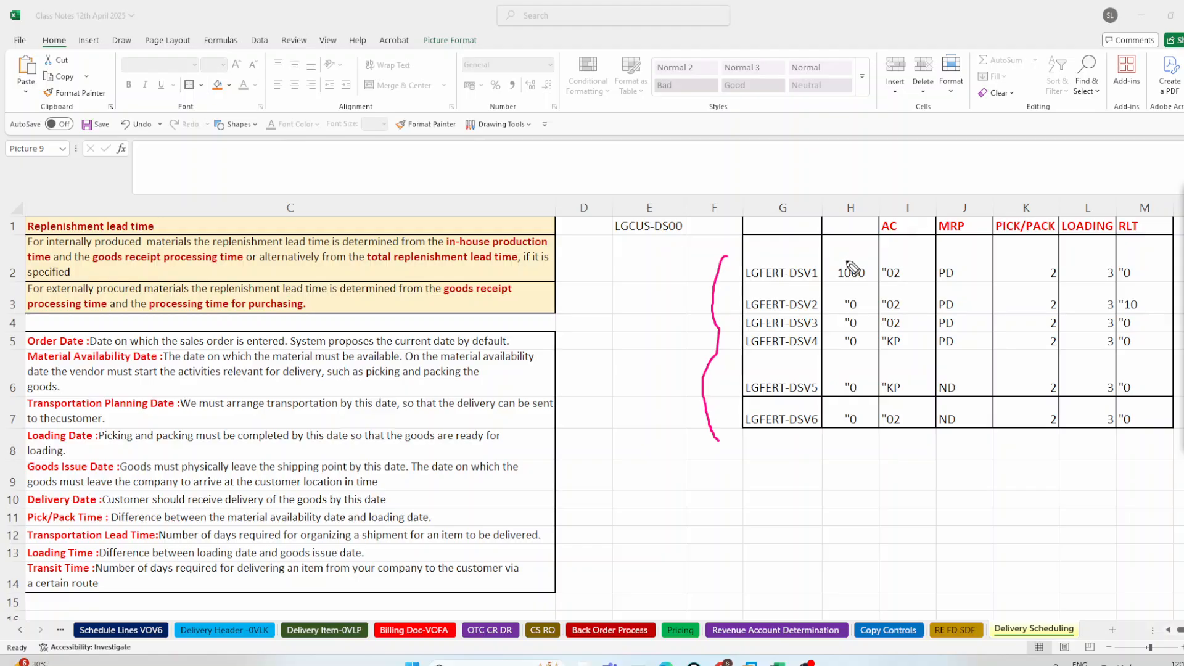
pyautogui.moveTo(845, 262); pyautogui.dragTo(873, 242)
pyautogui.moveTo(751, 284)
pyautogui.mouseDown()
pyautogui.moveTo(798, 284)
pyautogui.moveTo(832, 430)
pyautogui.mouseUp()
pyautogui.click(834, 293)
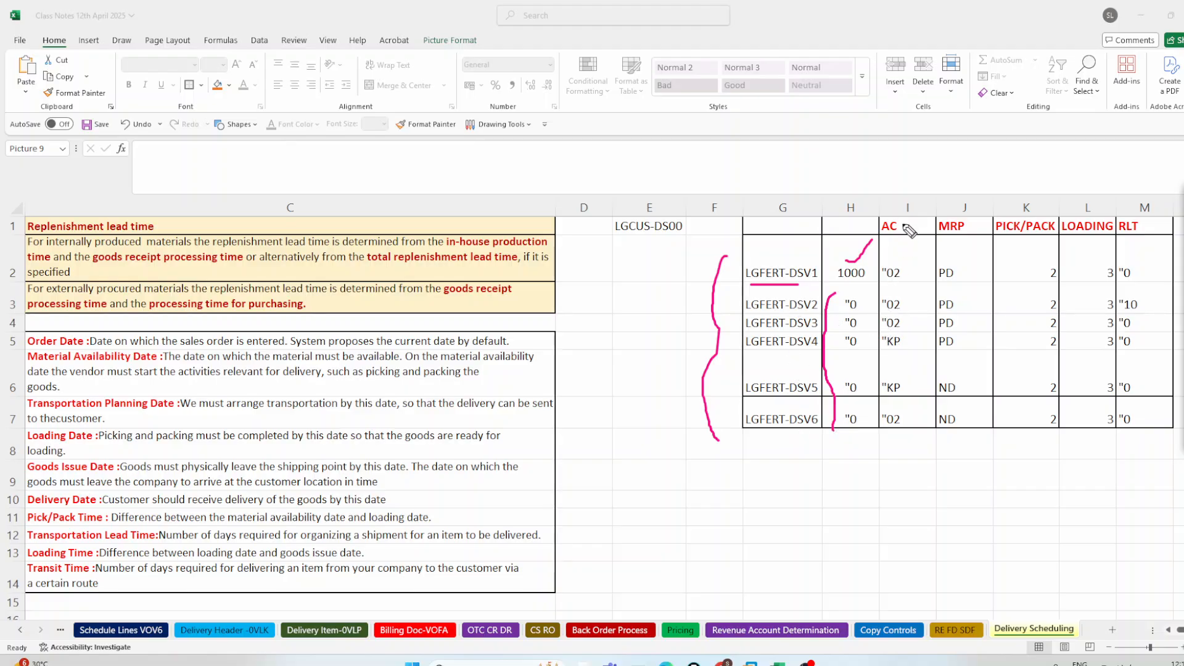
# Tick the AC heading, mark the 02 and KP values, circle KP for LGFERT-DSV4, and bracket the MRP values
pyautogui.moveTo(904, 225); pyautogui.dragTo(937, 180)
pyautogui.moveTo(913, 264); pyautogui.dragTo(911, 318)
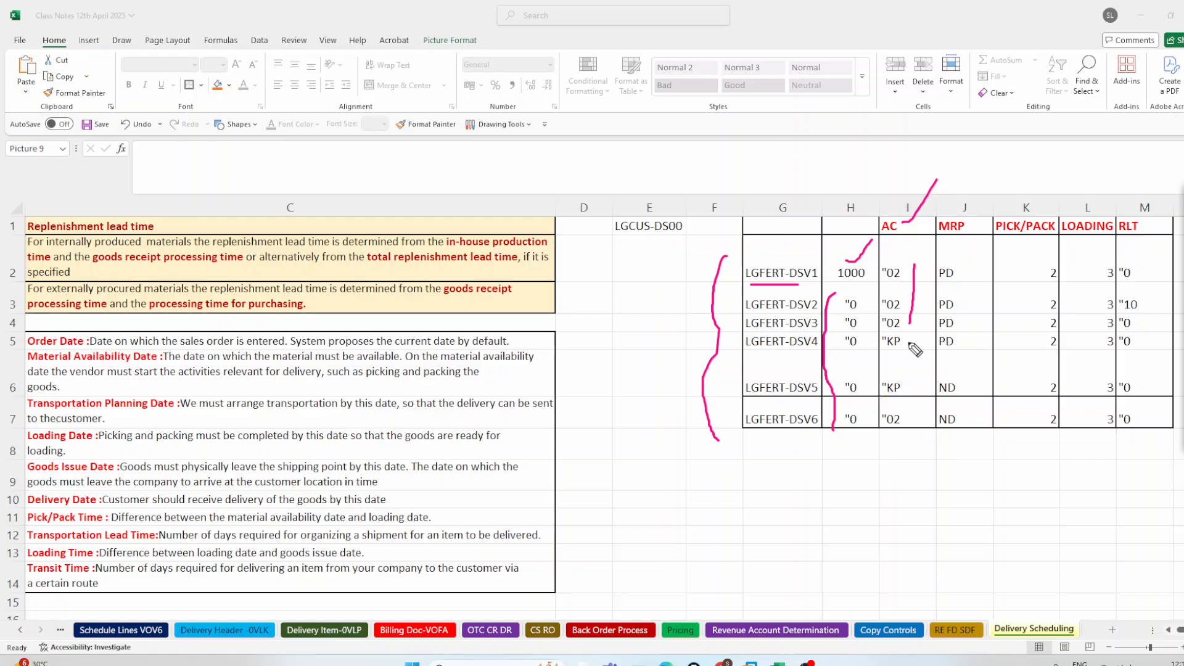
pyautogui.moveTo(909, 343); pyautogui.dragTo(909, 384)
pyautogui.moveTo(901, 333)
pyautogui.mouseDown()
pyautogui.moveTo(888, 331)
pyautogui.moveTo(880, 353)
pyautogui.moveTo(902, 353)
pyautogui.moveTo(906, 341)
pyautogui.mouseUp()
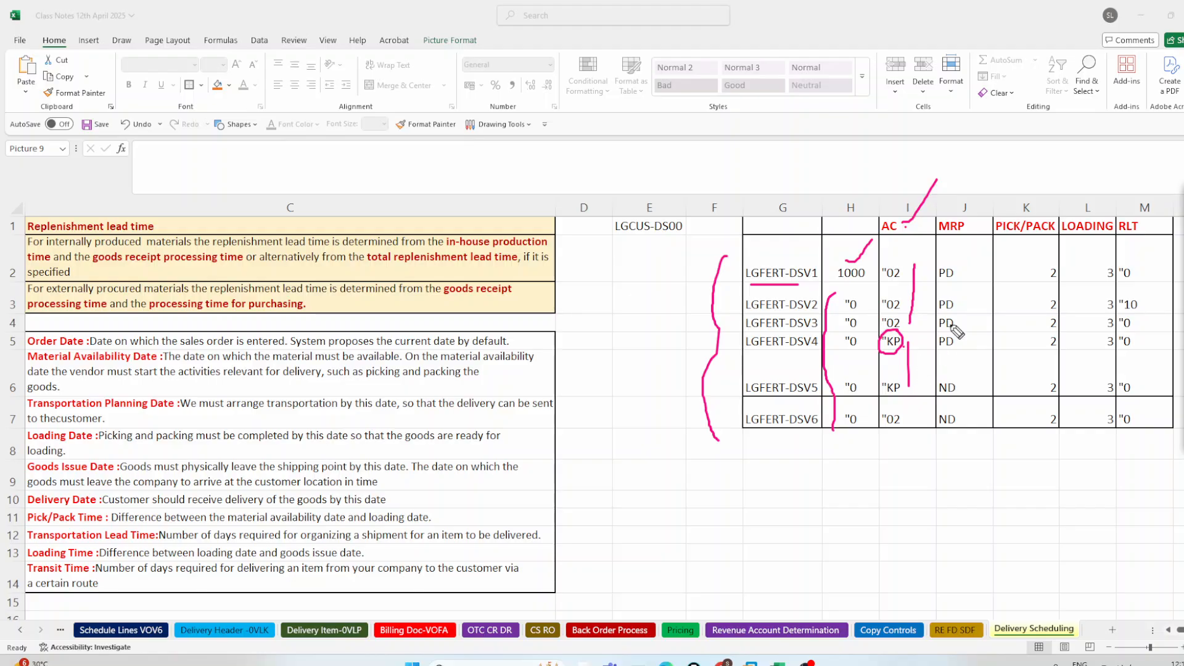
pyautogui.moveTo(967, 263); pyautogui.dragTo(969, 427)
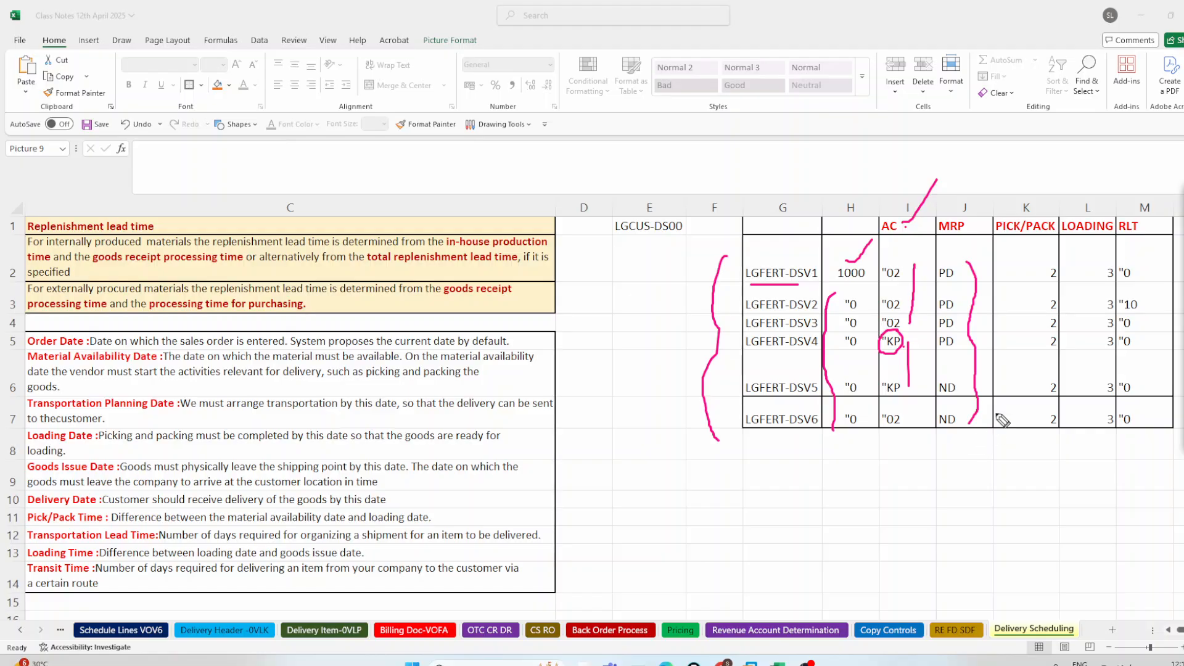
# Underline and tick the PICK/PACK and LOADING headings, and dot both values in the LGFERT-DSV6 row
pyautogui.moveTo(999, 243); pyautogui.dragTo(1098, 243)
pyautogui.moveTo(1038, 205); pyautogui.dragTo(1069, 170)
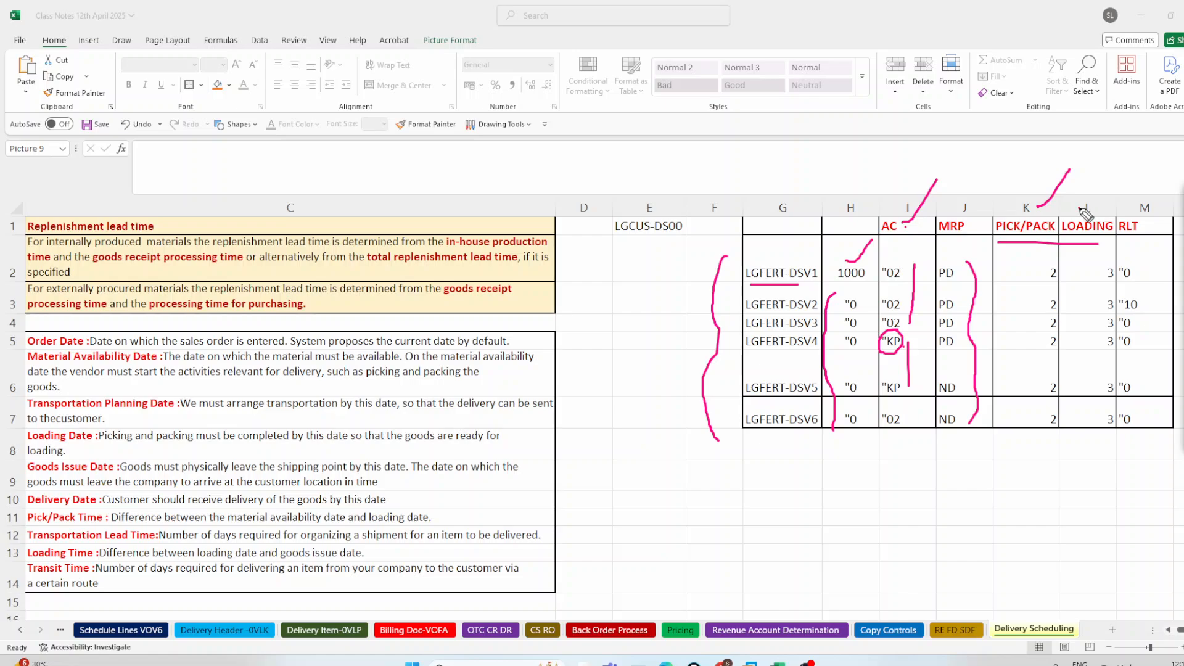
pyautogui.moveTo(1080, 210); pyautogui.dragTo(1121, 158)
pyautogui.click(1081, 420)
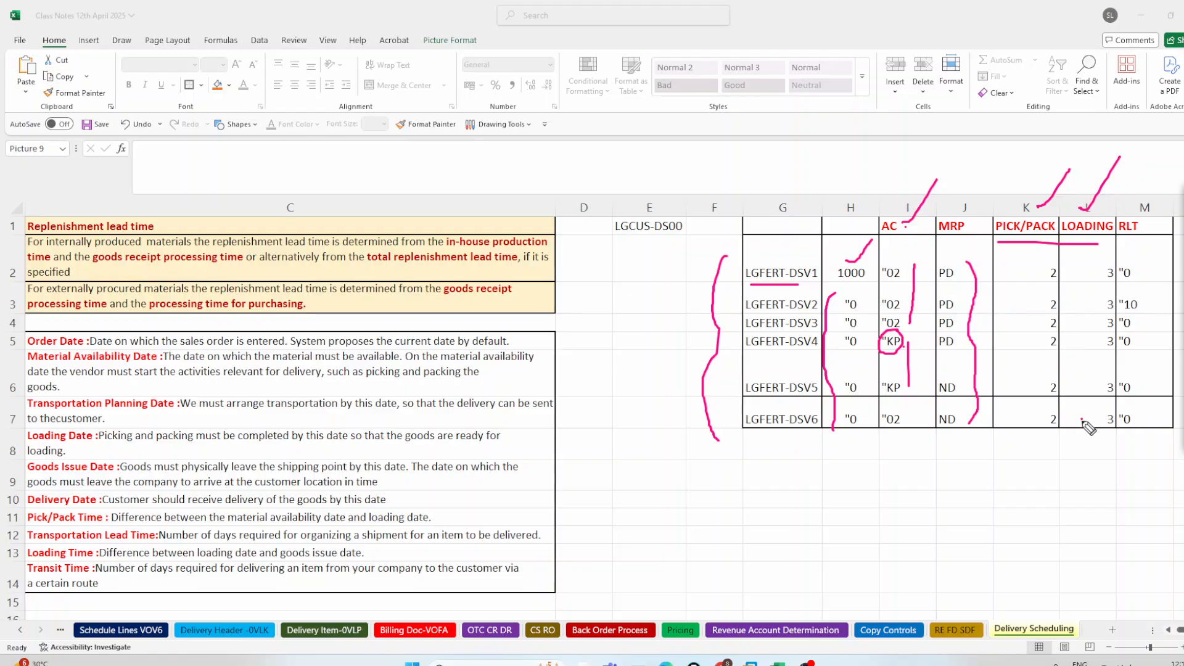
pyautogui.click(1036, 421)
# Below the table, sketch a warehouse with a truck at its door and a packed box inside, and write 1000 beside it
pyautogui.moveTo(713, 489)
pyautogui.mouseDown()
pyautogui.moveTo(714, 535)
pyautogui.moveTo(862, 553)
pyautogui.moveTo(859, 479)
pyautogui.moveTo(740, 476)
pyautogui.moveTo(716, 488)
pyautogui.mouseUp()
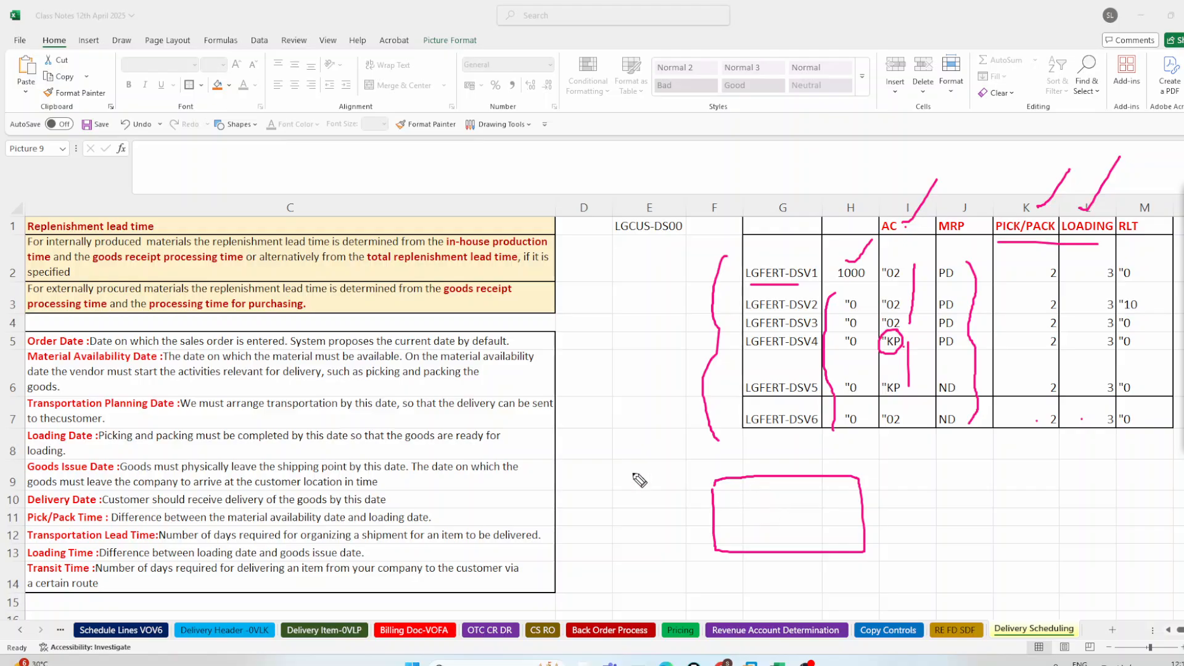
pyautogui.moveTo(617, 459)
pyautogui.mouseDown()
pyautogui.moveTo(634, 470)
pyautogui.moveTo(669, 448)
pyautogui.mouseUp()
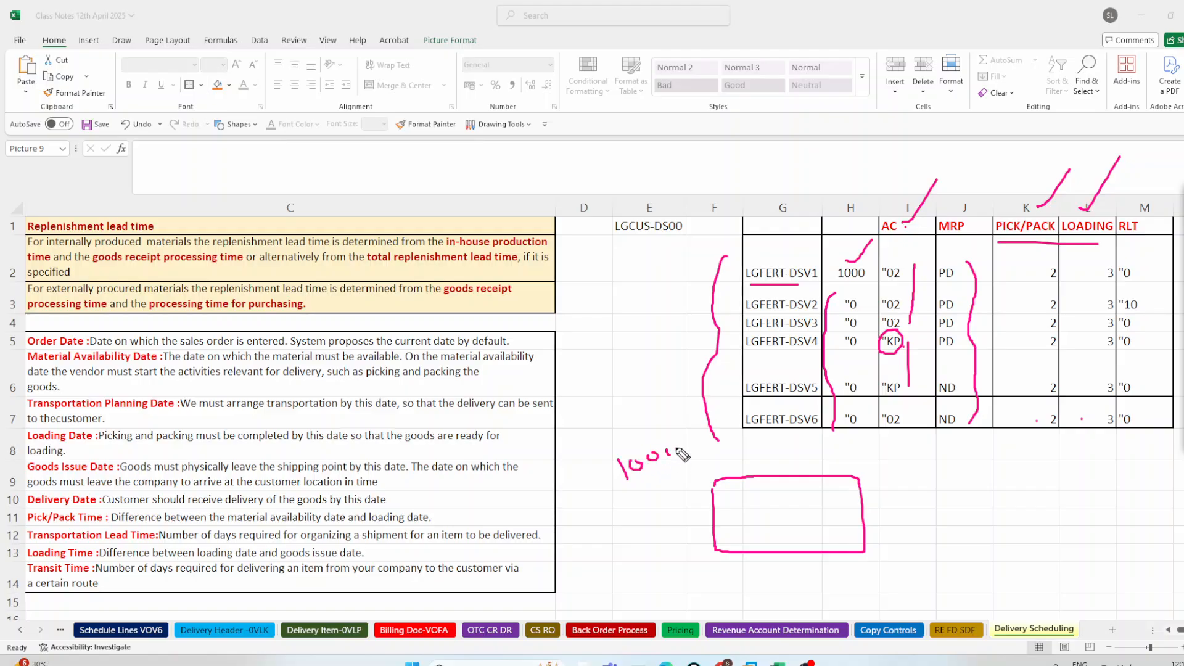
pyautogui.moveTo(835, 479)
pyautogui.mouseDown()
pyautogui.moveTo(839, 503)
pyautogui.moveTo(906, 480)
pyautogui.moveTo(862, 493)
pyautogui.moveTo(906, 492)
pyautogui.mouseUp()
pyautogui.click(846, 487)
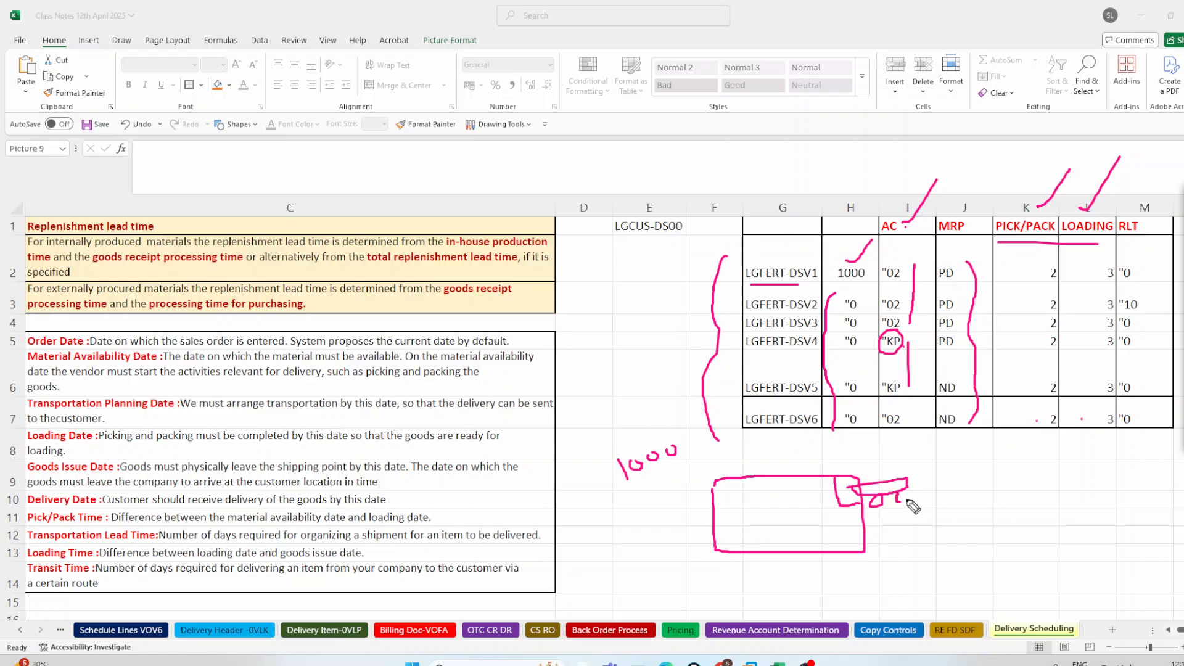
pyautogui.moveTo(726, 491)
pyautogui.mouseDown()
pyautogui.moveTo(742, 510)
pyautogui.moveTo(776, 511)
pyautogui.moveTo(779, 490)
pyautogui.moveTo(759, 488)
pyautogui.mouseUp()
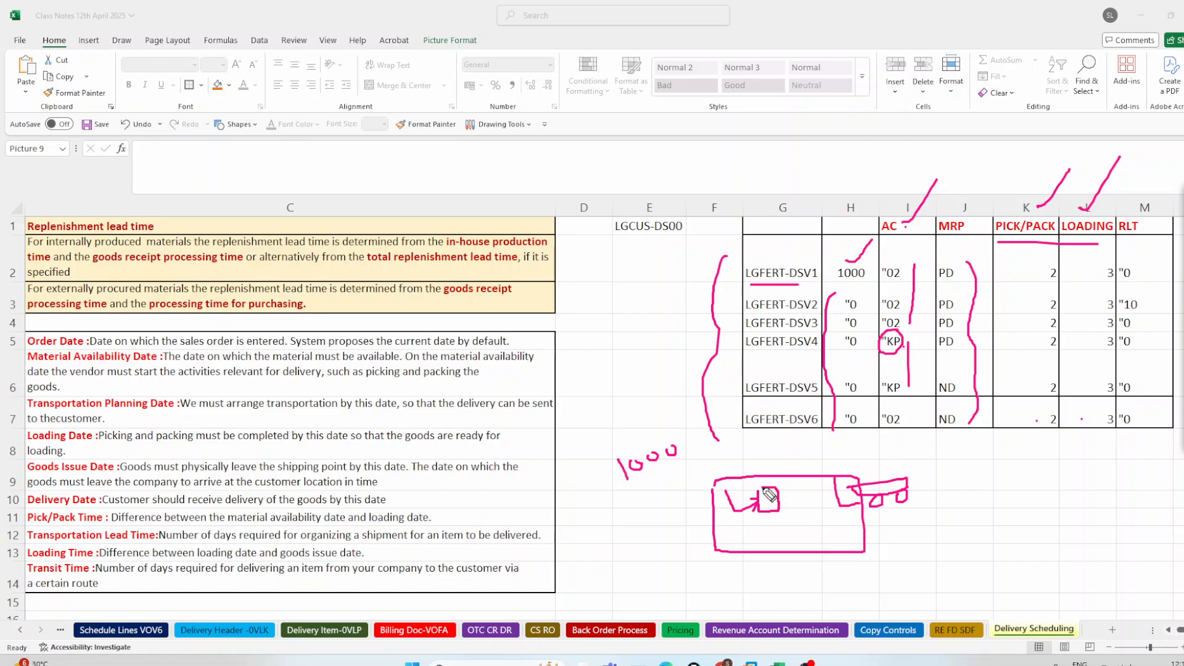
# Circle the pick/pack value of LGFERT-DSV1, tick the Delivery Scheduling sheet name, and dot the row's pick/pack and loading values
pyautogui.moveTo(1050, 265)
pyautogui.mouseDown()
pyautogui.moveTo(1045, 276)
pyautogui.moveTo(1060, 285)
pyautogui.moveTo(1072, 266)
pyautogui.moveTo(1052, 263)
pyautogui.mouseUp()
pyautogui.moveTo(1031, 620); pyautogui.dragTo(1082, 566)
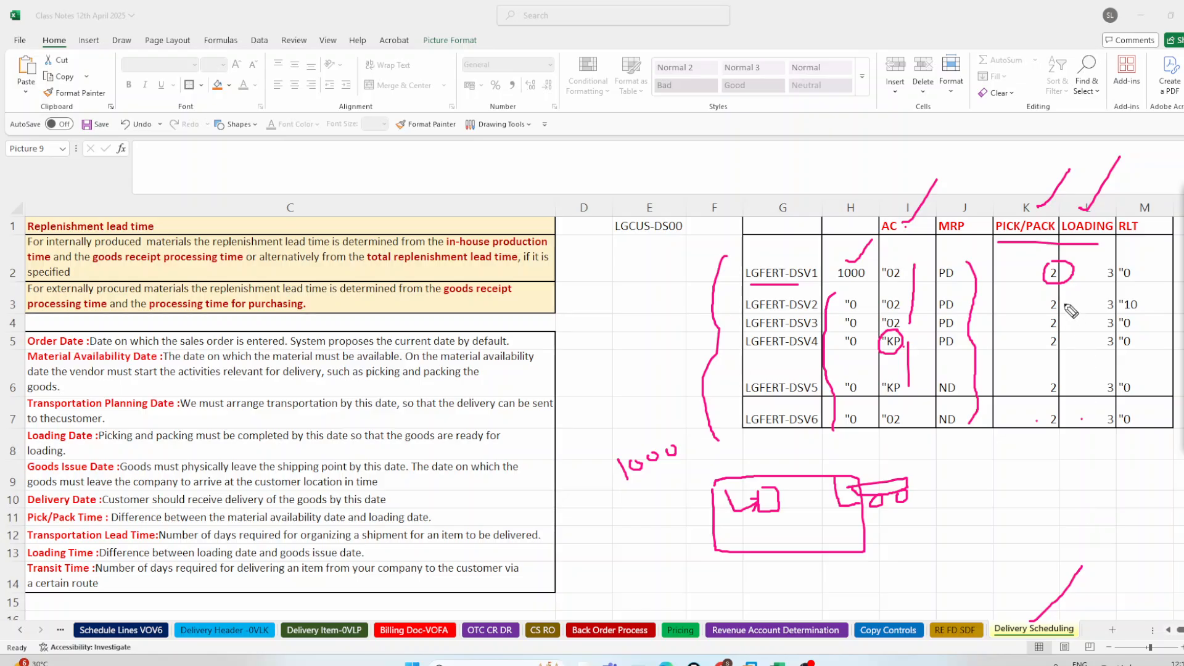
pyautogui.click(1034, 276)
pyautogui.click(1104, 282)
# Draw an arrow from the packed box to the truck, circle LGFERT-DSV1's loading value, and underline the pick/pack and loading columns
pyautogui.moveTo(774, 478)
pyautogui.mouseDown()
pyautogui.moveTo(878, 457)
pyautogui.moveTo(886, 473)
pyautogui.mouseUp()
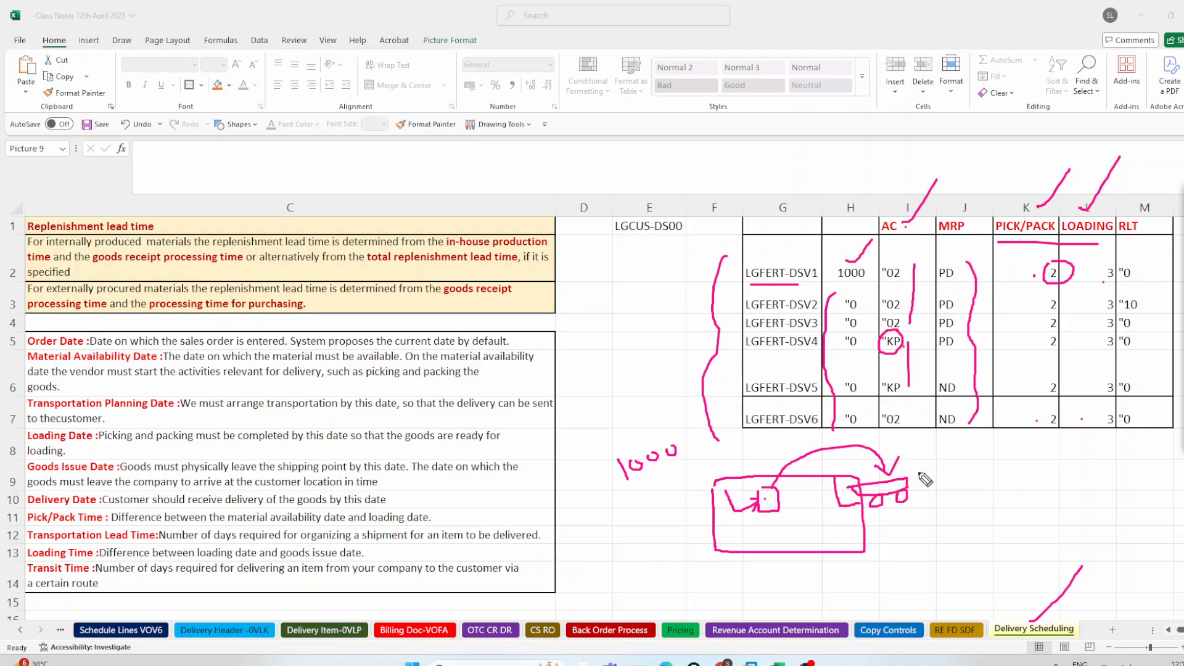
pyautogui.moveTo(1112, 264)
pyautogui.mouseDown()
pyautogui.moveTo(1108, 284)
pyautogui.moveTo(1114, 262)
pyautogui.mouseUp()
pyautogui.moveTo(1036, 438); pyautogui.dragTo(1114, 436)
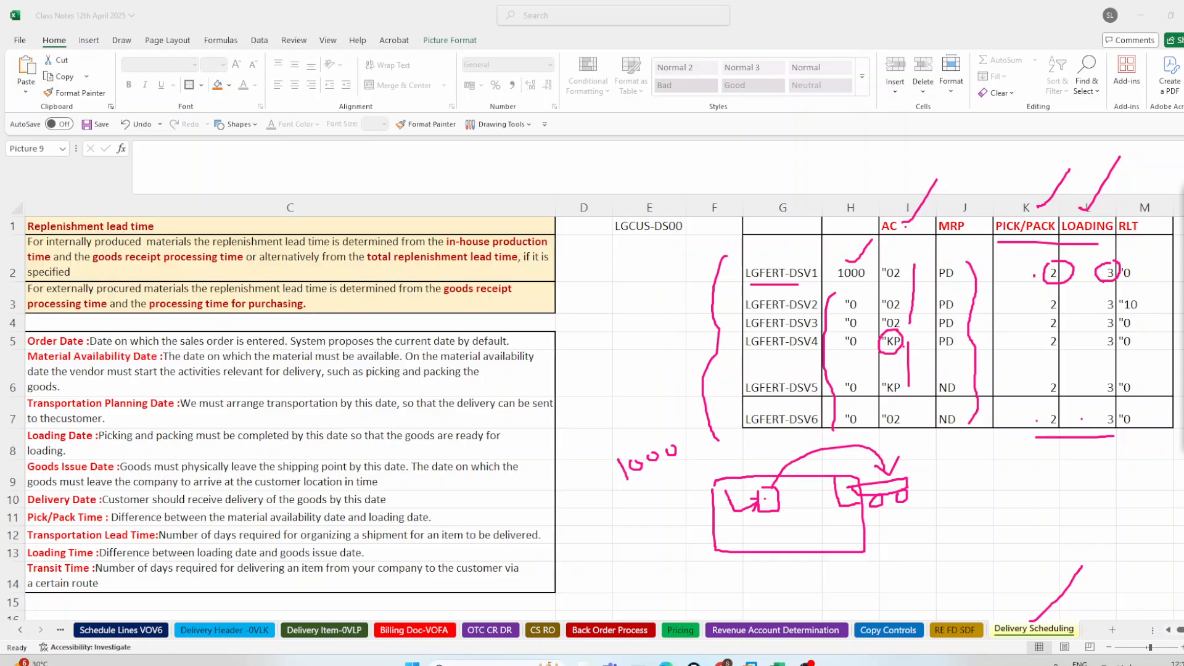
# Clear the drawings from the sheet and switch to the Maintain Sales Order Types window in SAP
pyautogui.press('Escape')
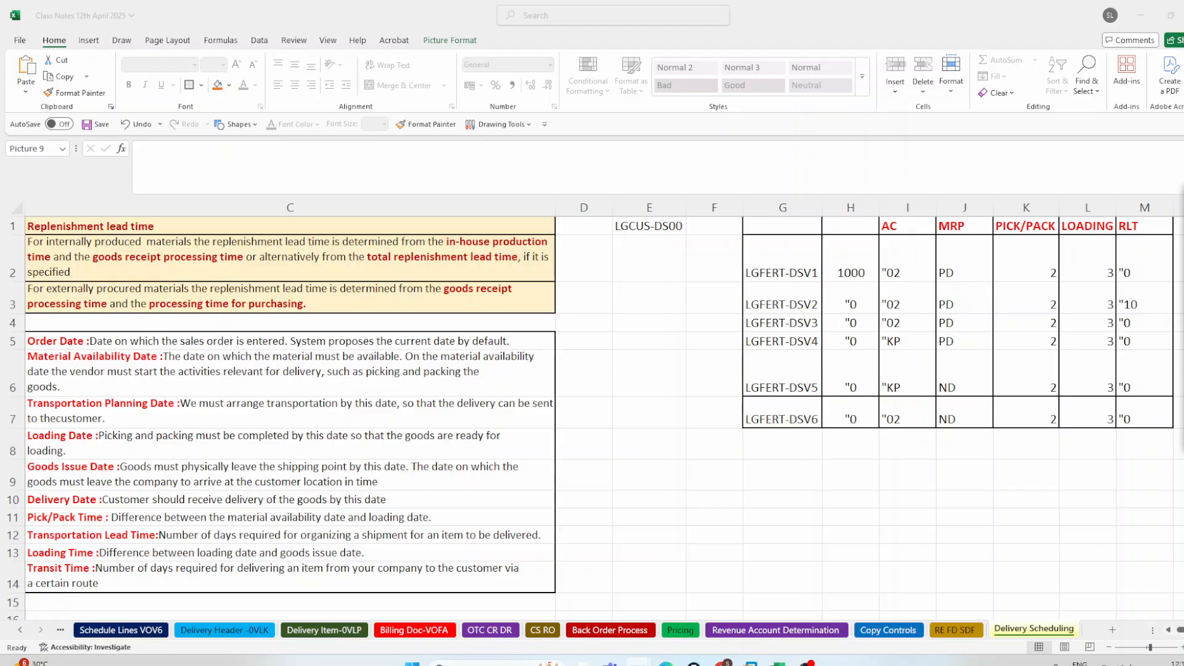
pyautogui.moveTo(638, 663)
pyautogui.click(737, 583)
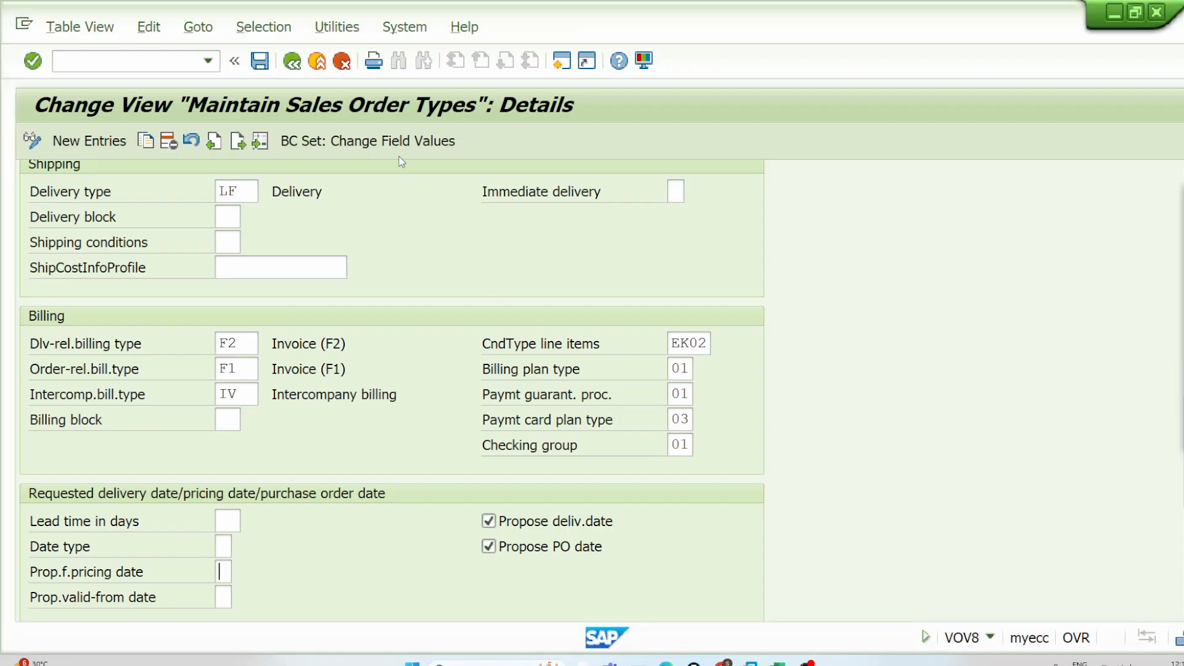
# Leave the sales order type settings, start transaction SPRO and open the SAP Reference IMG
pyautogui.click(318, 65)
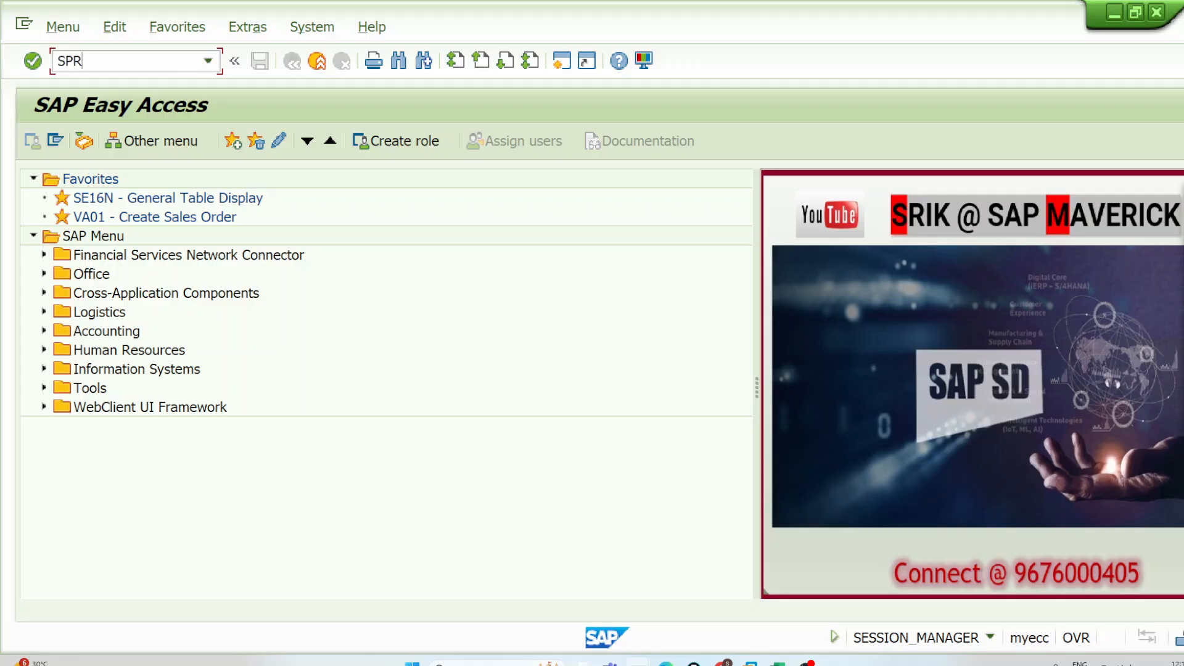
pyautogui.press('Return')
pyautogui.click(126, 145)
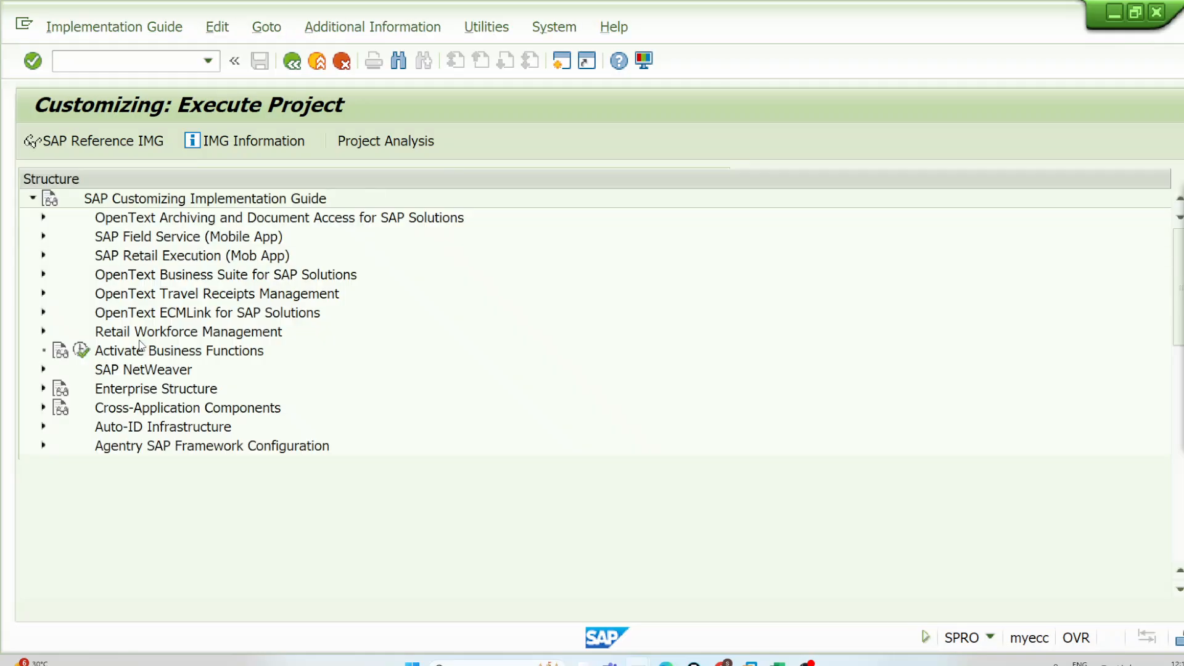
# In the IMG, open the Define shipping point activity under Enterprise Structure, Definition, Logistics Execution
pyautogui.click(43, 388)
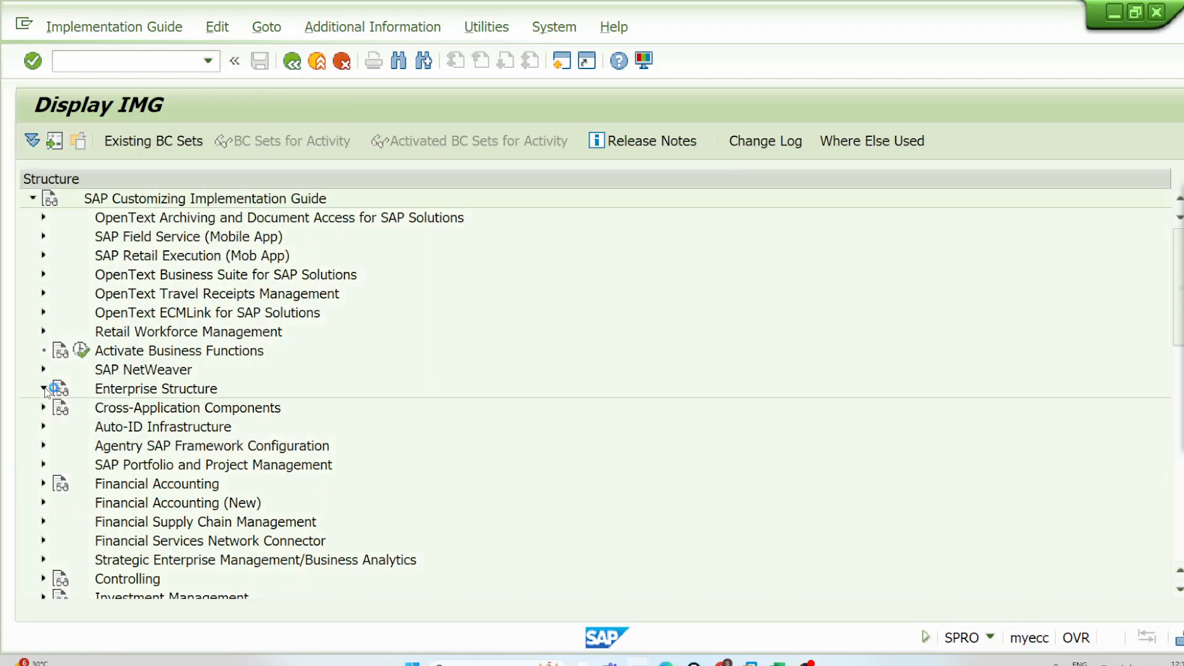
pyautogui.click(48, 428)
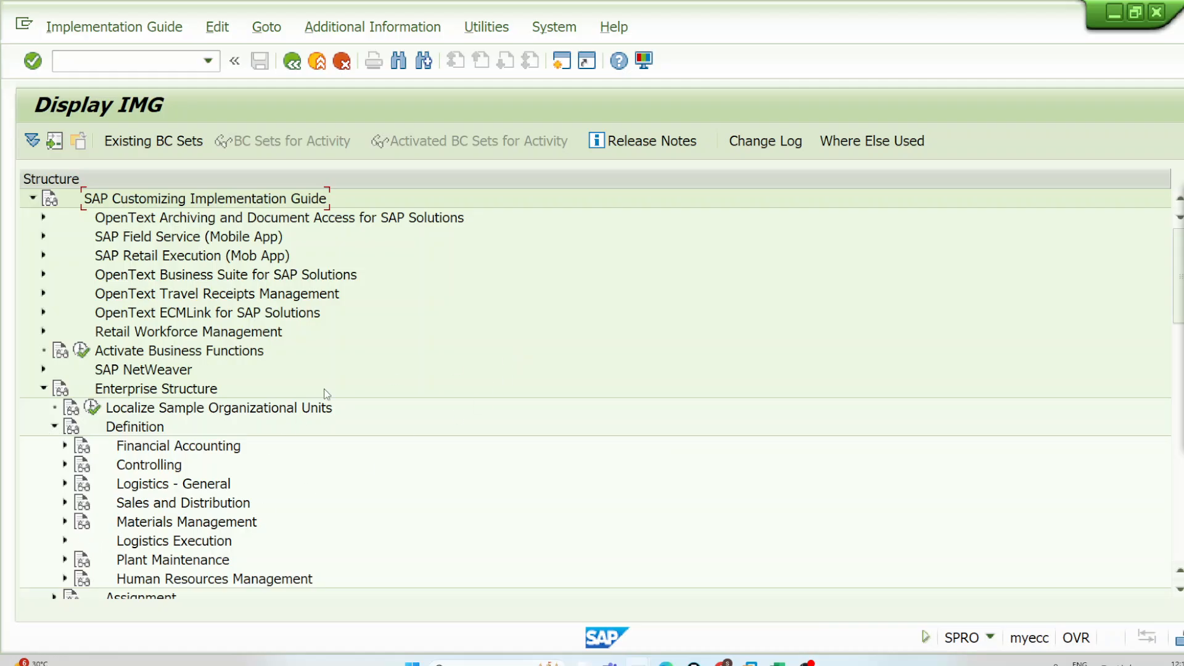
pyautogui.click(65, 540)
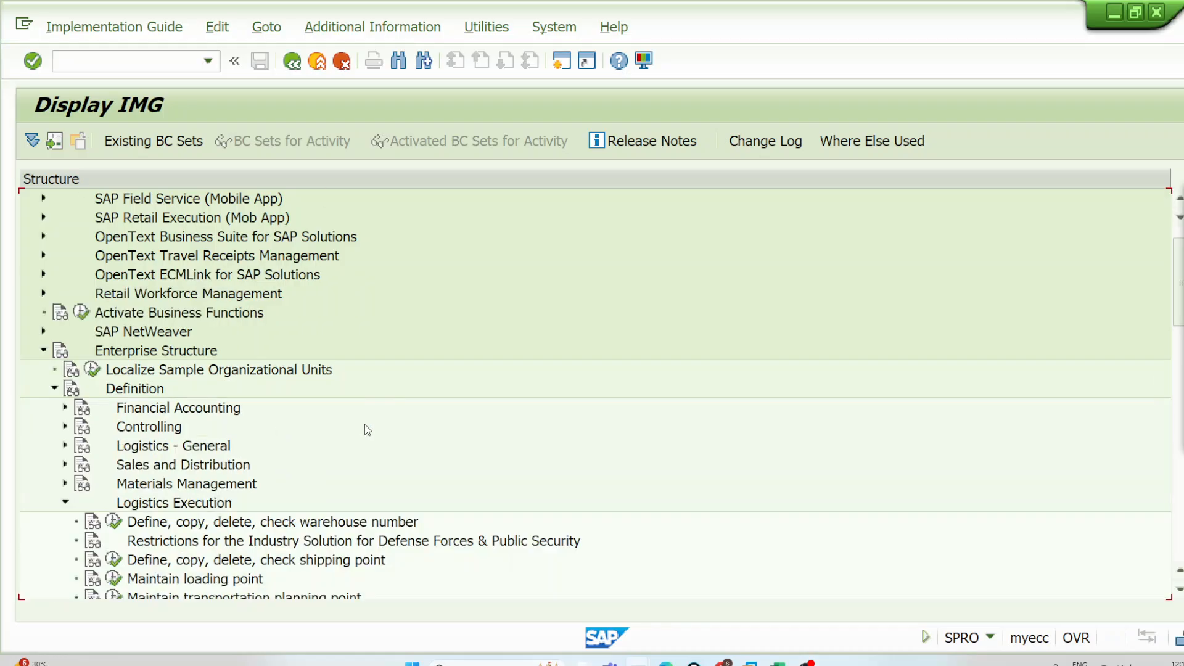
pyautogui.click(113, 502)
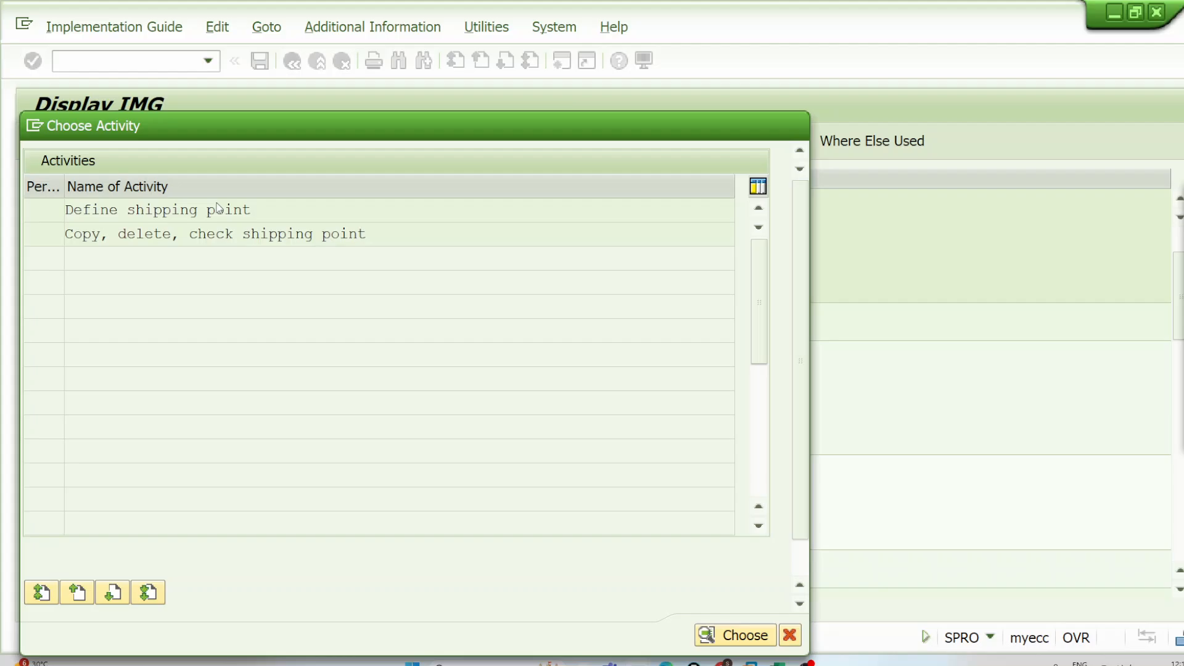
pyautogui.doubleClick(217, 210)
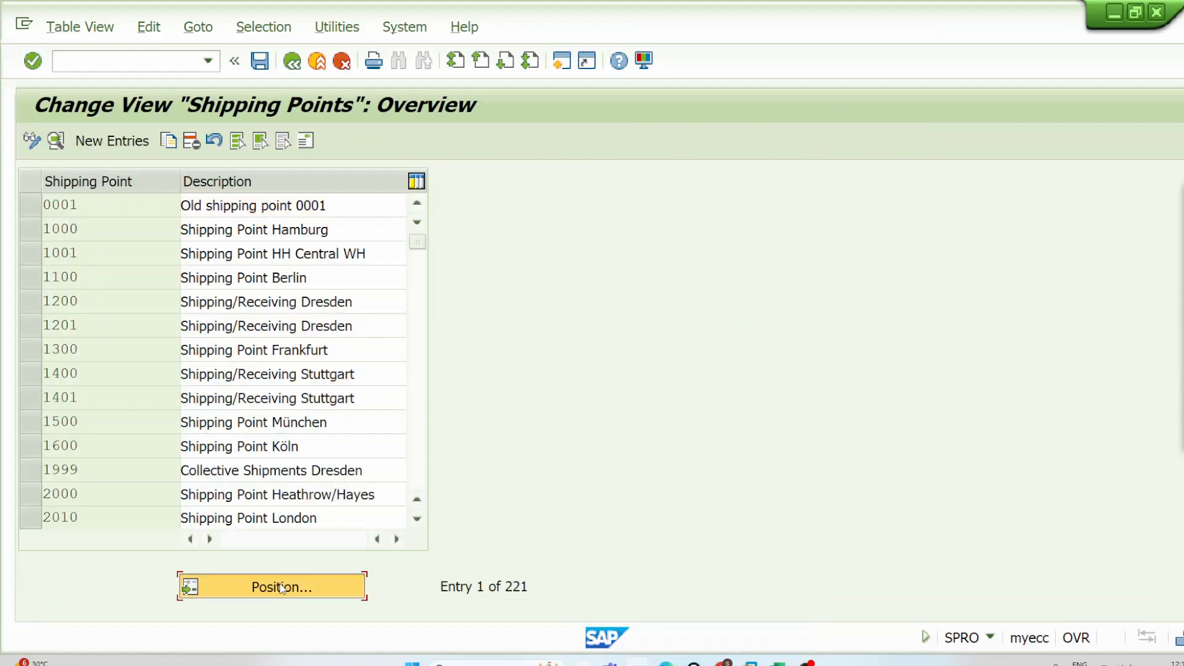
# Position the shipping points list to DE01 and open that shipping point's details
pyautogui.click(281, 587)
pyautogui.write('DE0')
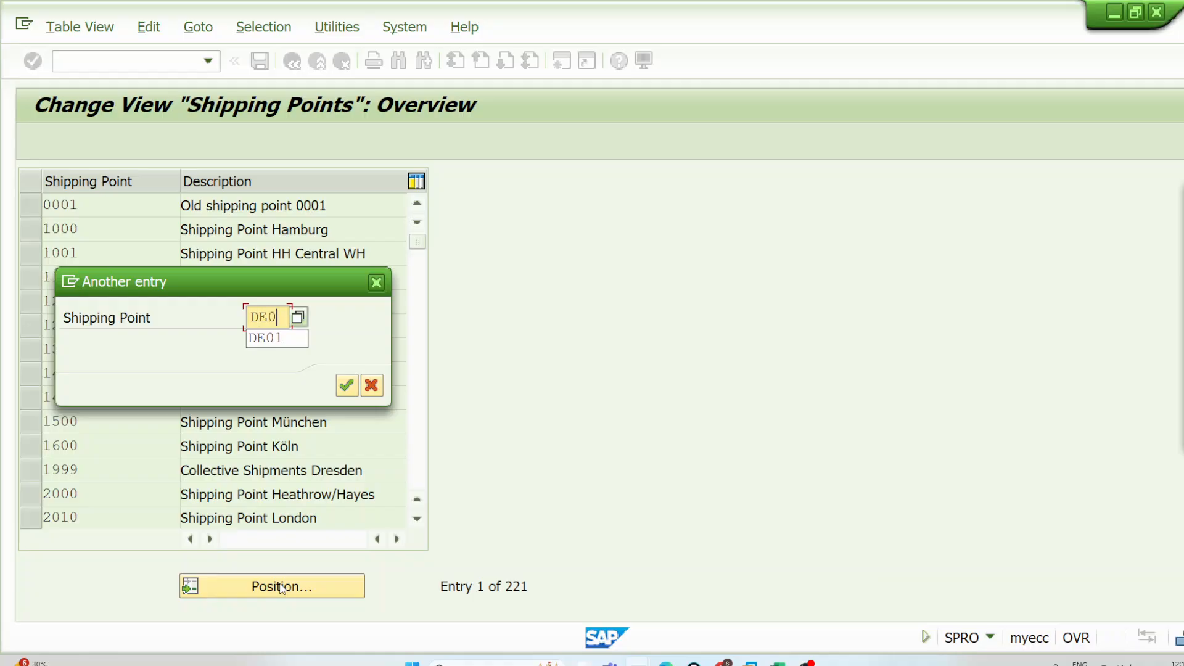
pyautogui.write('1')
pyautogui.press('Return')
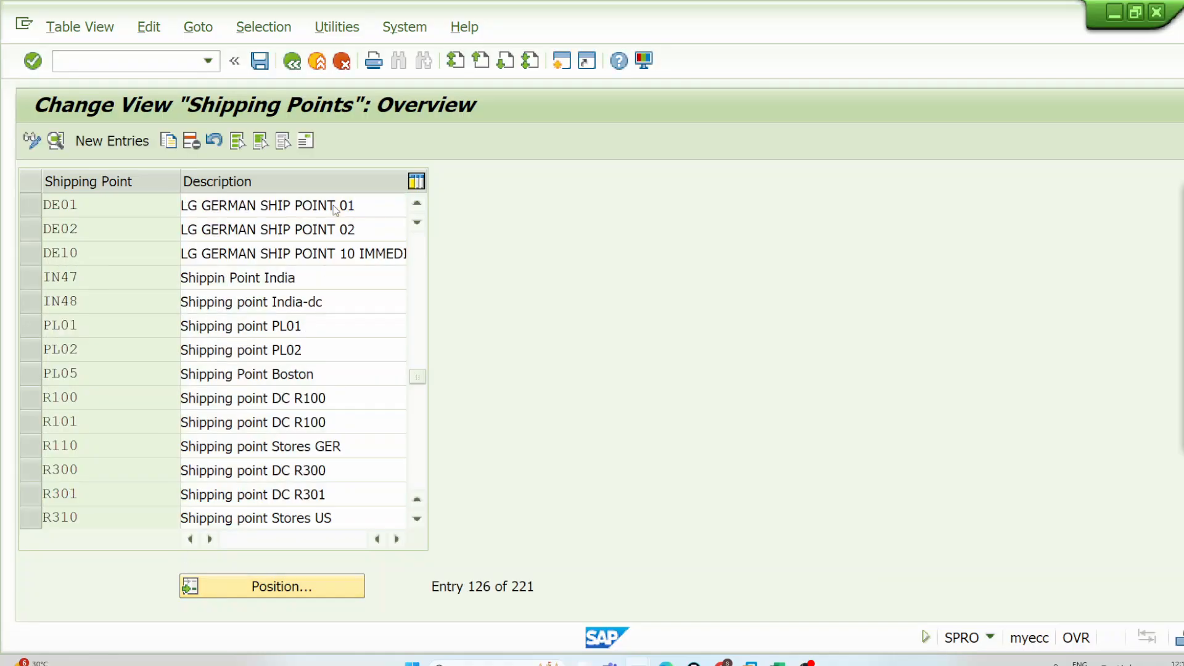
pyautogui.doubleClick(335, 209)
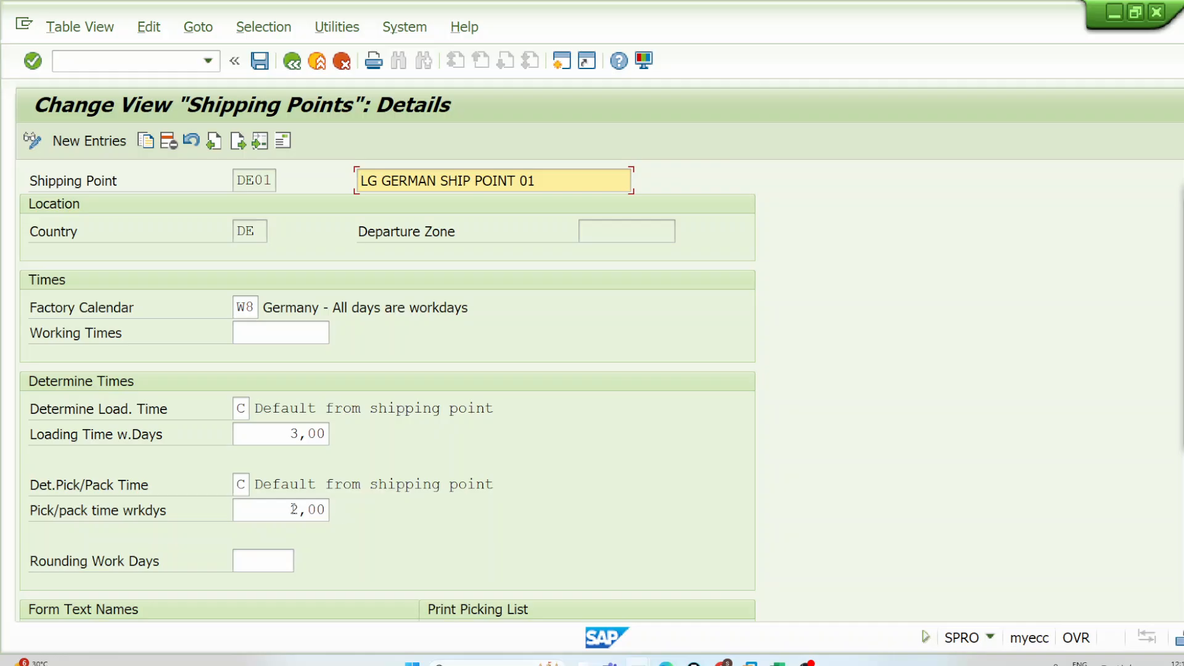
# Examine the loading time and pick/pack time determination rules of the shipping point and their working-day values
pyautogui.click(242, 408)
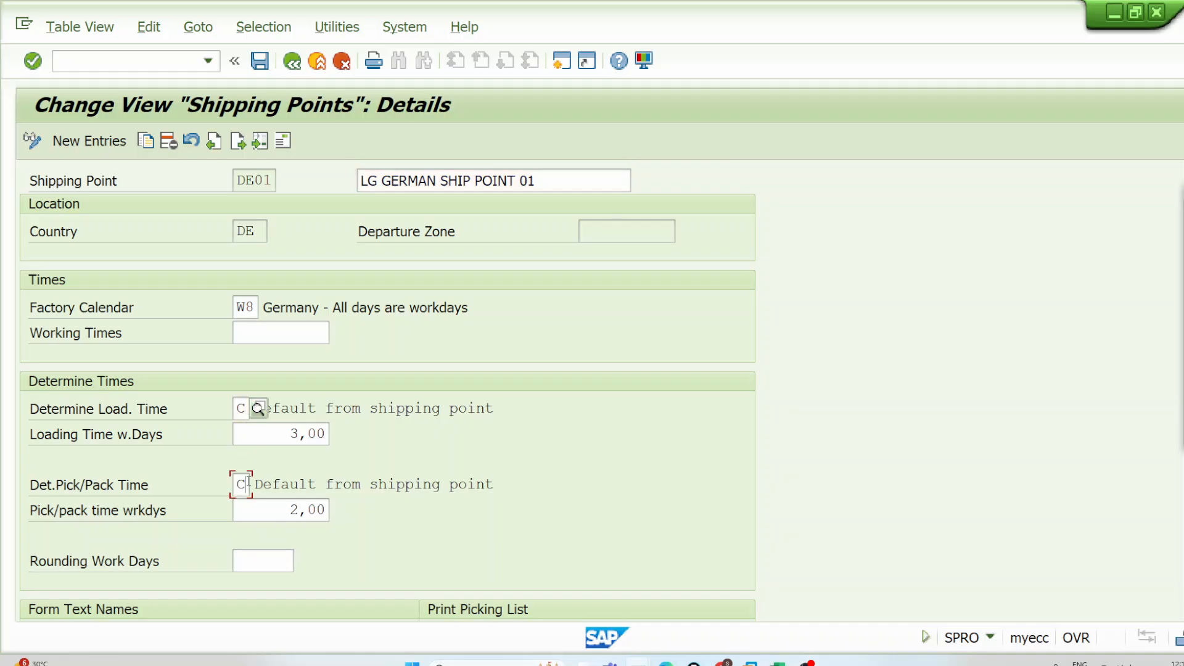
pyautogui.click(241, 484)
pyautogui.click(250, 408)
pyautogui.click(244, 484)
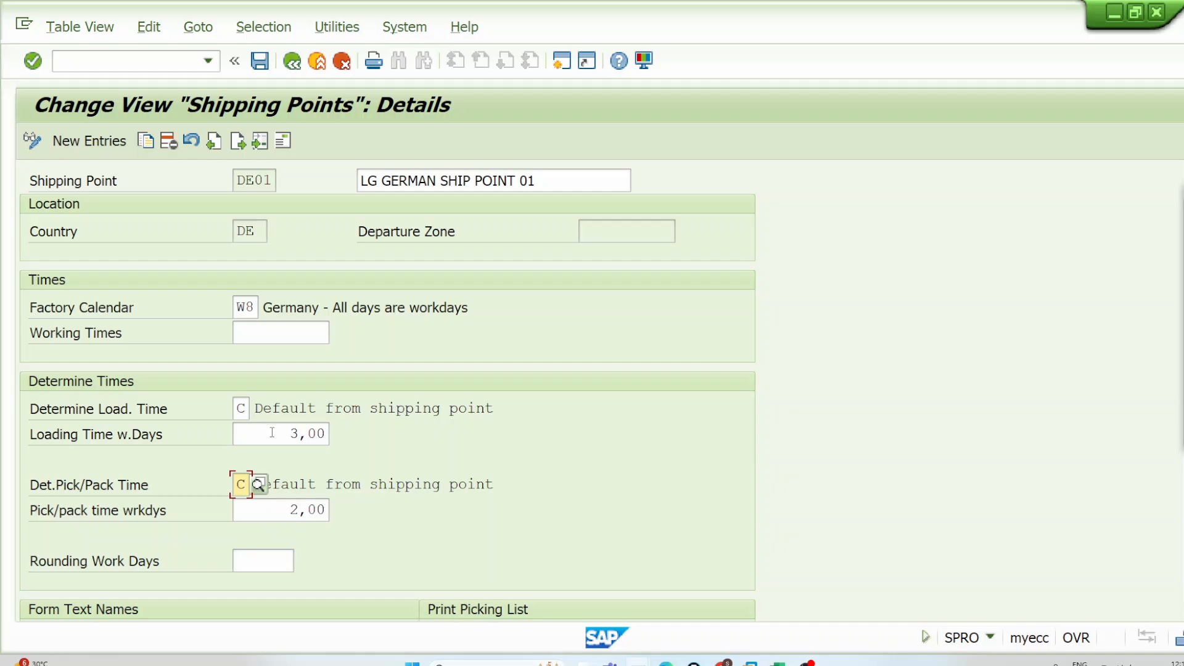
pyautogui.moveTo(272, 433); pyautogui.dragTo(331, 441)
pyautogui.moveTo(280, 510); pyautogui.dragTo(348, 501)
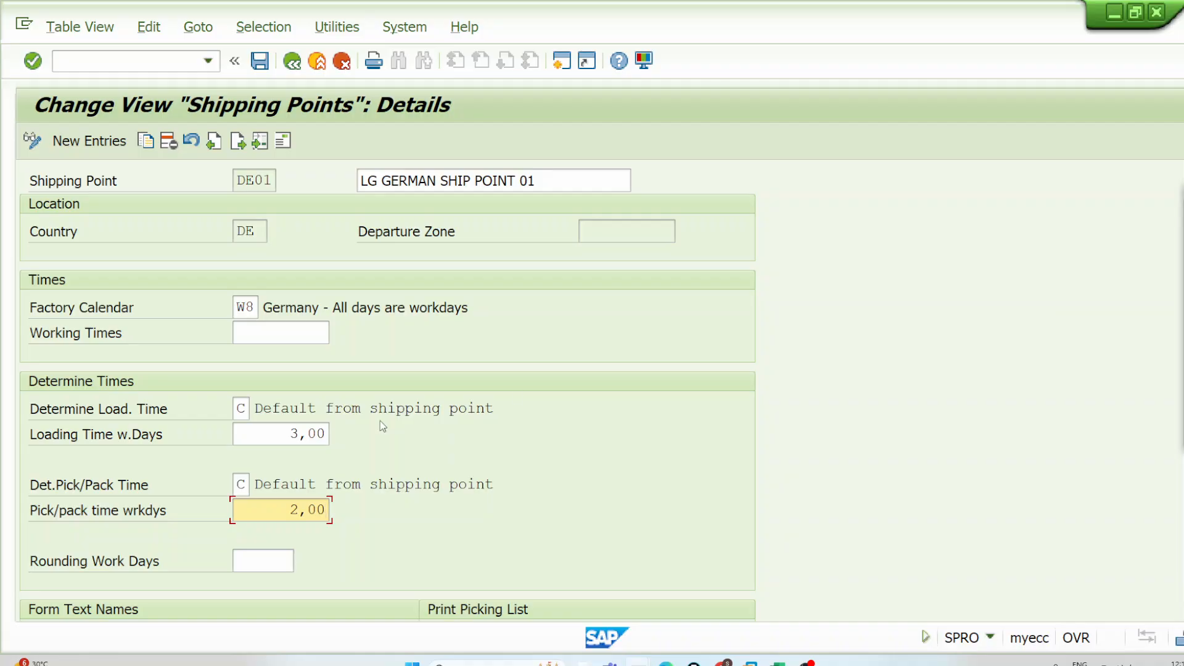
# With the pen, tick and underline DE01, sketch two small ticked boxes above the form, and tick the Shipping Point label
pyautogui.moveTo(1178, 251)
pyautogui.click(1136, 253)
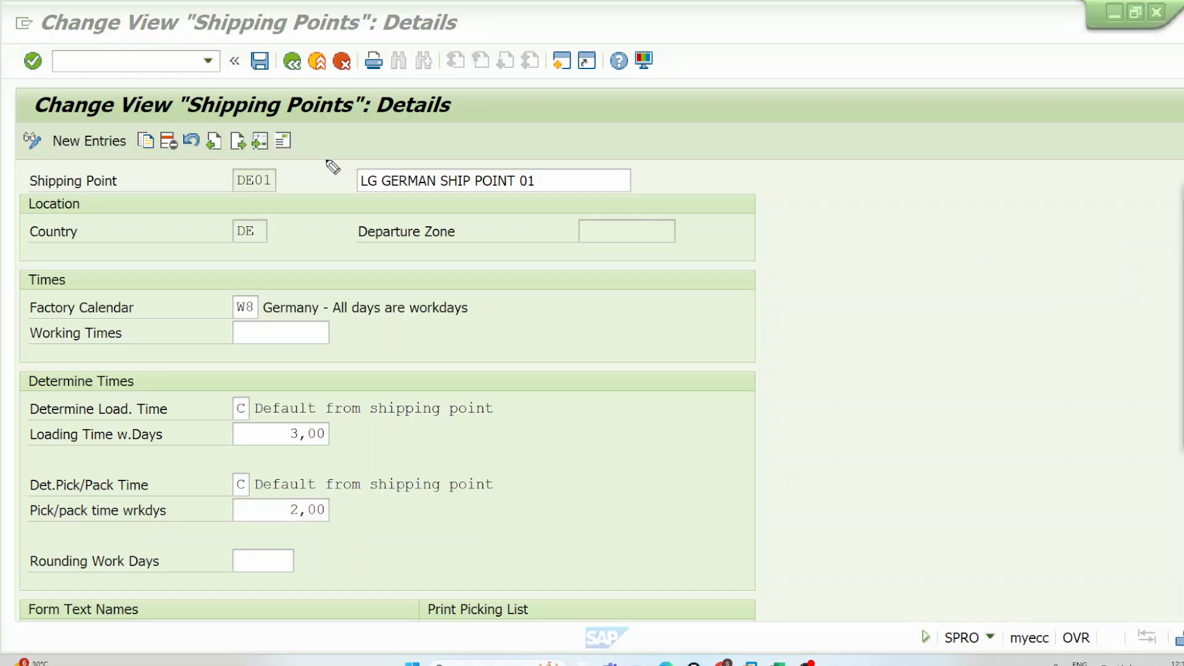
pyautogui.moveTo(280, 178); pyautogui.dragTo(331, 137)
pyautogui.moveTo(278, 194); pyautogui.dragTo(223, 194)
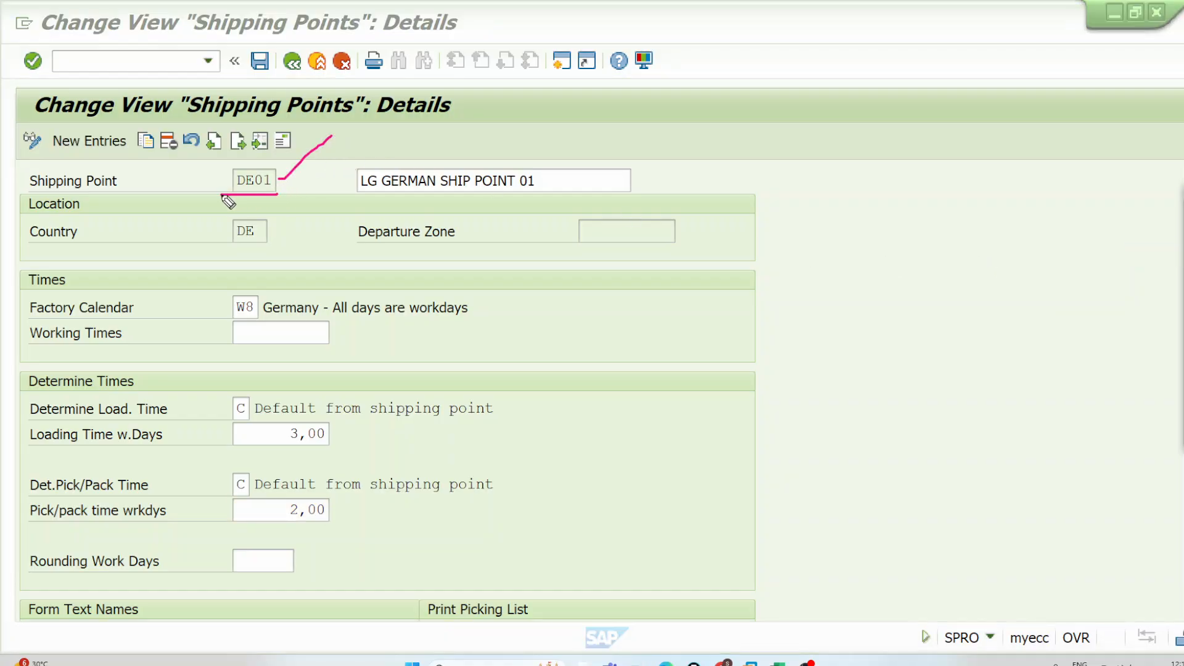
pyautogui.moveTo(848, 64)
pyautogui.mouseDown()
pyautogui.moveTo(854, 104)
pyautogui.moveTo(898, 82)
pyautogui.moveTo(847, 63)
pyautogui.moveTo(941, 1)
pyautogui.mouseUp()
pyautogui.moveTo(969, 76)
pyautogui.mouseDown()
pyautogui.moveTo(1018, 106)
pyautogui.moveTo(999, 74)
pyautogui.moveTo(1098, 41)
pyautogui.mouseUp()
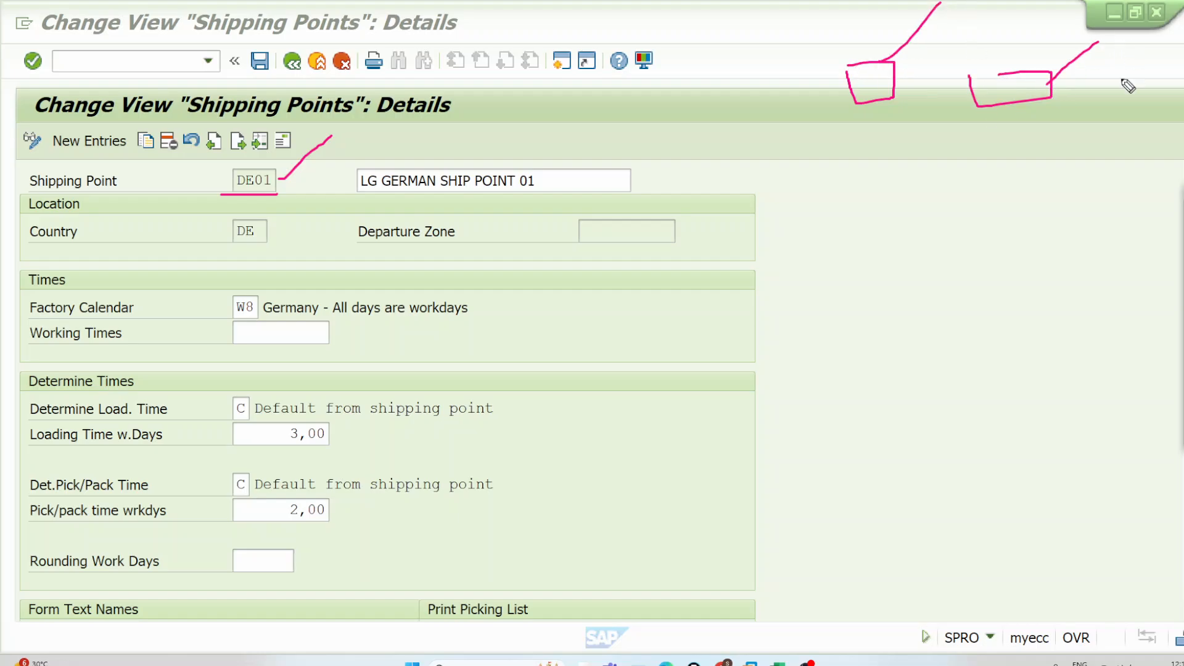
pyautogui.moveTo(49, 172); pyautogui.dragTo(127, 115)
# Beside the form, sketch a large warehouse outline with a box in each lower corner, tick both boxes, and draw an arrow into one
pyautogui.moveTo(775, 203)
pyautogui.mouseDown()
pyautogui.moveTo(780, 316)
pyautogui.moveTo(1088, 213)
pyautogui.moveTo(772, 192)
pyautogui.mouseUp()
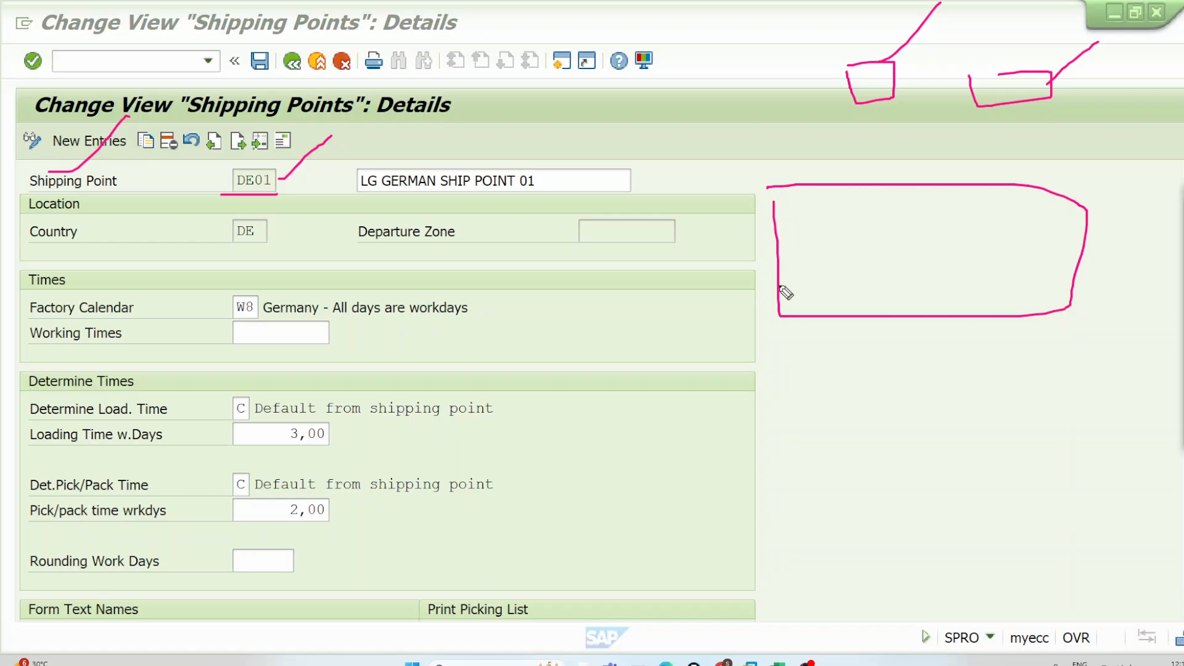
pyautogui.moveTo(779, 285)
pyautogui.mouseDown()
pyautogui.moveTo(832, 290)
pyautogui.moveTo(832, 312)
pyautogui.mouseUp()
pyautogui.moveTo(1073, 279)
pyautogui.mouseDown()
pyautogui.moveTo(1022, 299)
pyautogui.moveTo(1022, 312)
pyautogui.mouseUp()
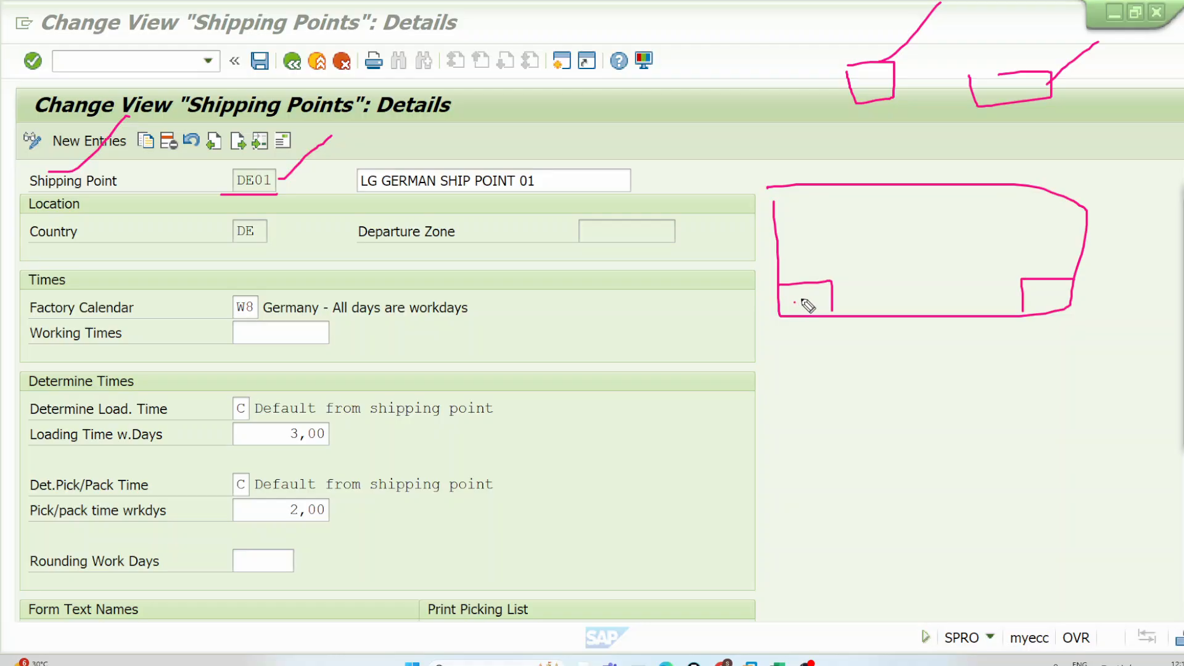
pyautogui.moveTo(800, 299); pyautogui.dragTo(825, 279)
pyautogui.moveTo(1042, 291); pyautogui.dragTo(1091, 260)
pyautogui.moveTo(1042, 217); pyautogui.dragTo(1058, 294)
pyautogui.click(1066, 292)
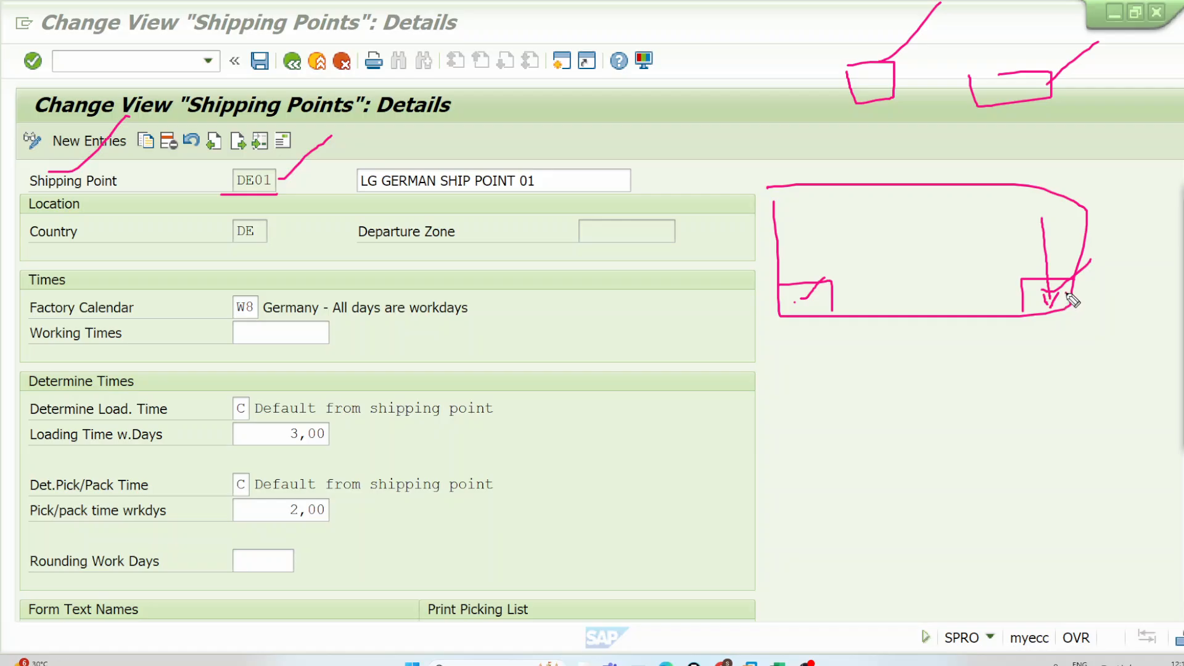
# Bracket the Determine Times fields, mark the loading and pick/pack values, tick DE01 again, and underline the Loading Time w.Days label
pyautogui.moveTo(530, 376)
pyautogui.mouseDown()
pyautogui.moveTo(596, 502)
pyautogui.moveTo(551, 514)
pyautogui.mouseUp()
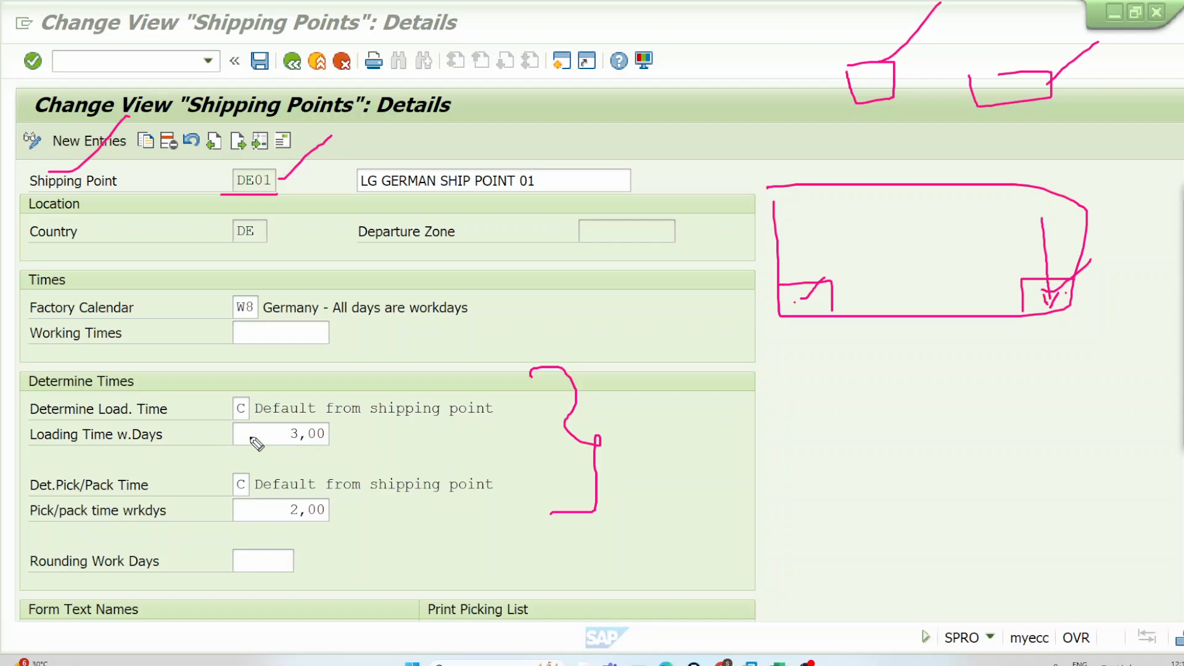
pyautogui.moveTo(251, 432); pyautogui.dragTo(272, 436)
pyautogui.moveTo(258, 494); pyautogui.dragTo(254, 504)
pyautogui.moveTo(208, 181); pyautogui.dragTo(319, 146)
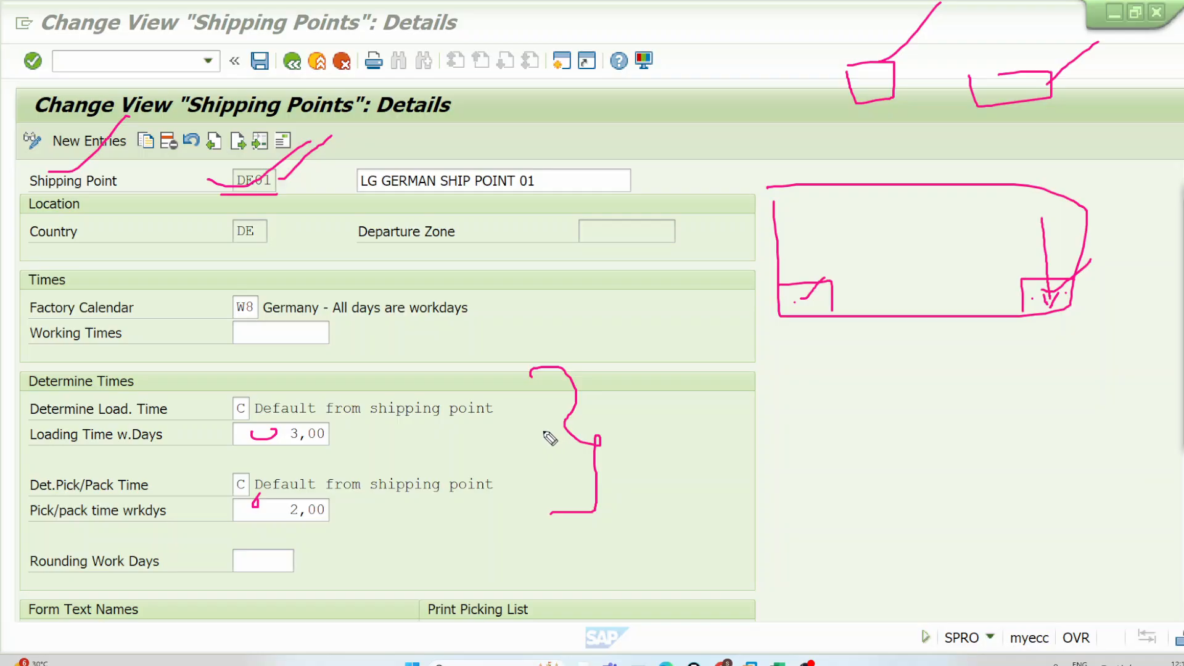
pyautogui.moveTo(129, 445); pyautogui.dragTo(199, 449)
# Switch to the Create Standard Order window and clear the drawings from the screen
pyautogui.moveTo(635, 659)
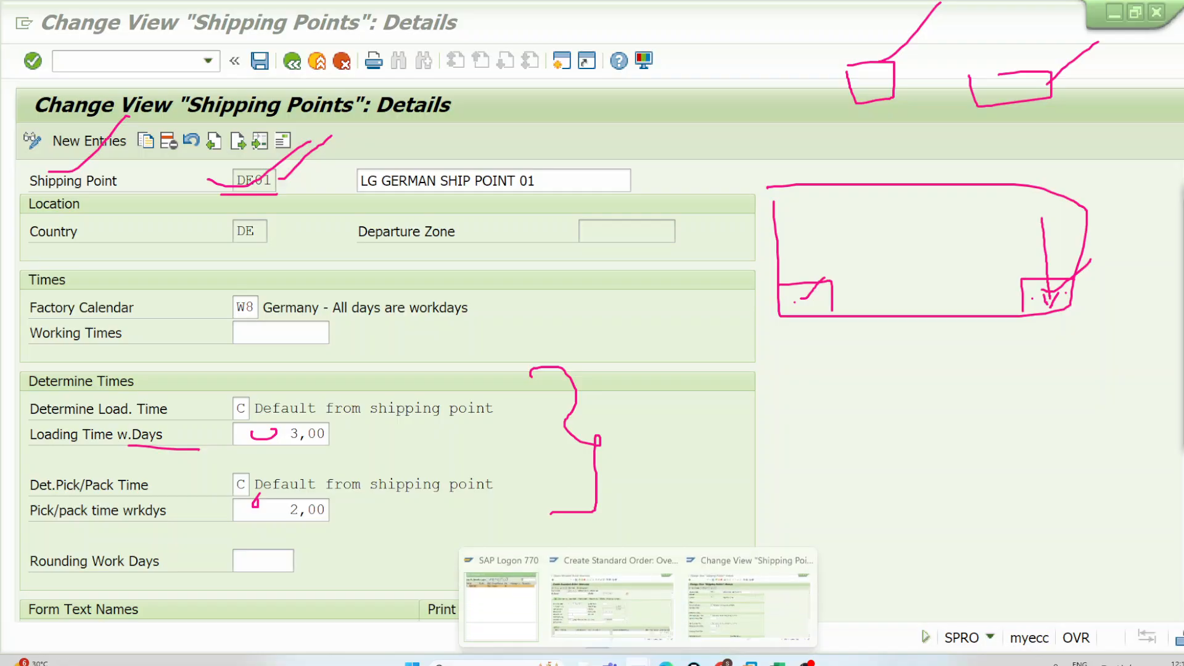
pyautogui.click(658, 616)
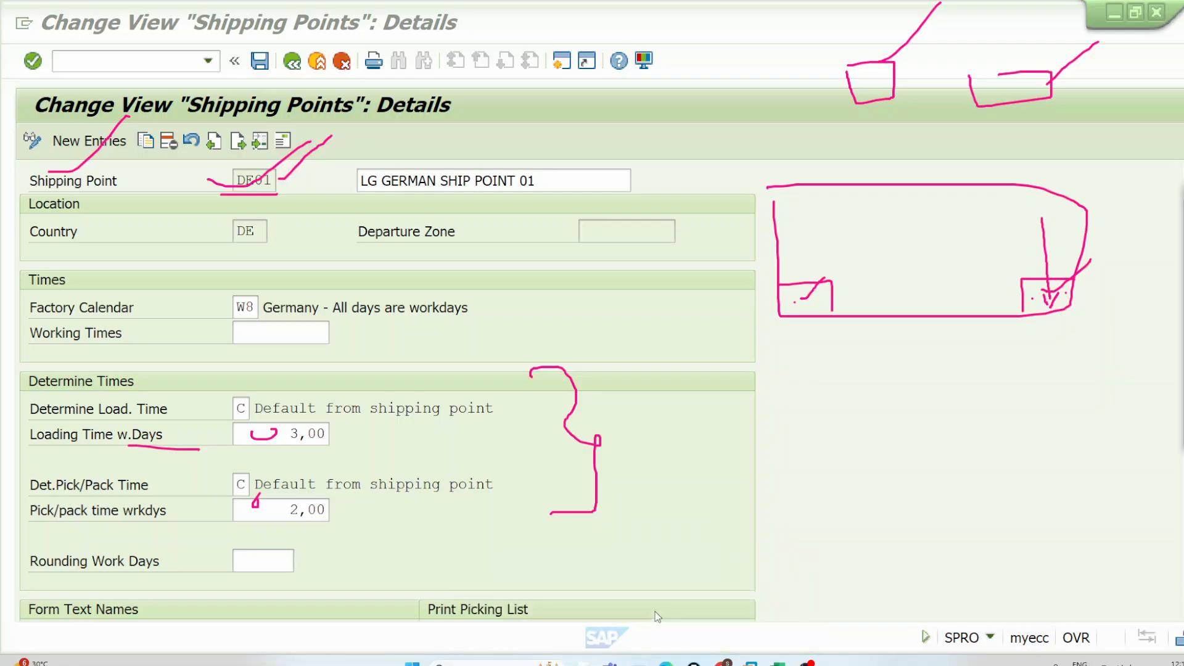
pyautogui.click(1176, 308)
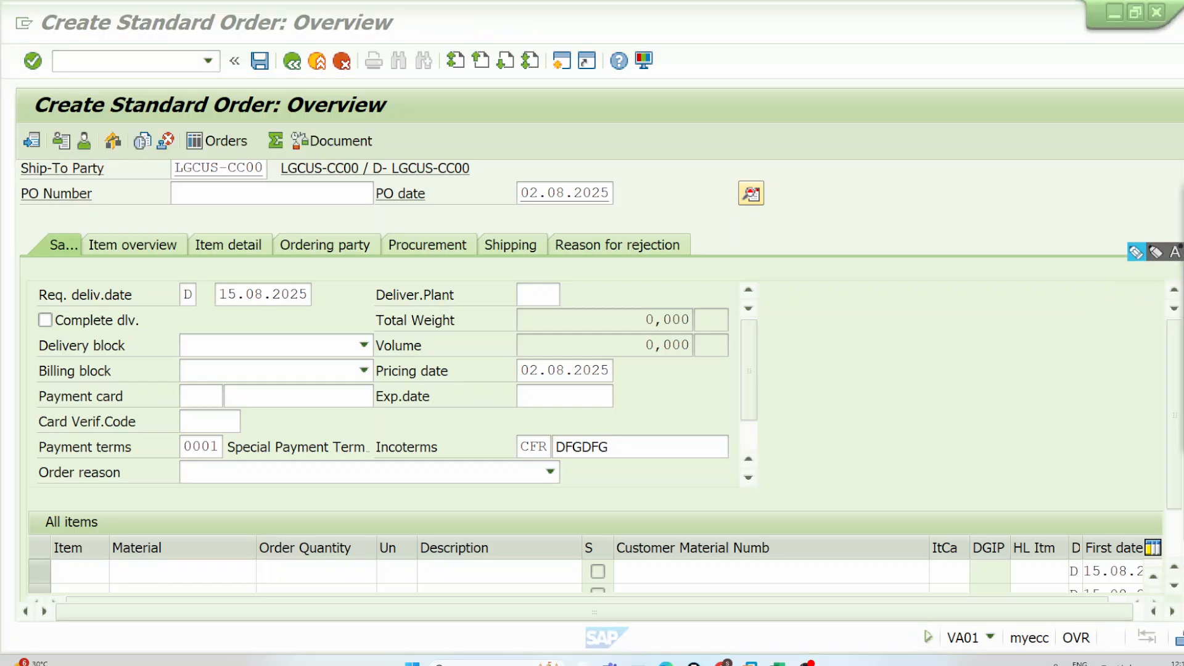
# Handwrite an underlined RLT above the order form, with a circled 10 Days beside it, ticked and underlined
pyautogui.click(1135, 255)
pyautogui.moveTo(830, 154)
pyautogui.mouseDown()
pyautogui.moveTo(816, 106)
pyautogui.moveTo(819, 131)
pyautogui.moveTo(899, 108)
pyautogui.moveTo(897, 72)
pyautogui.mouseUp()
pyautogui.moveTo(963, 107); pyautogui.dragTo(778, 177)
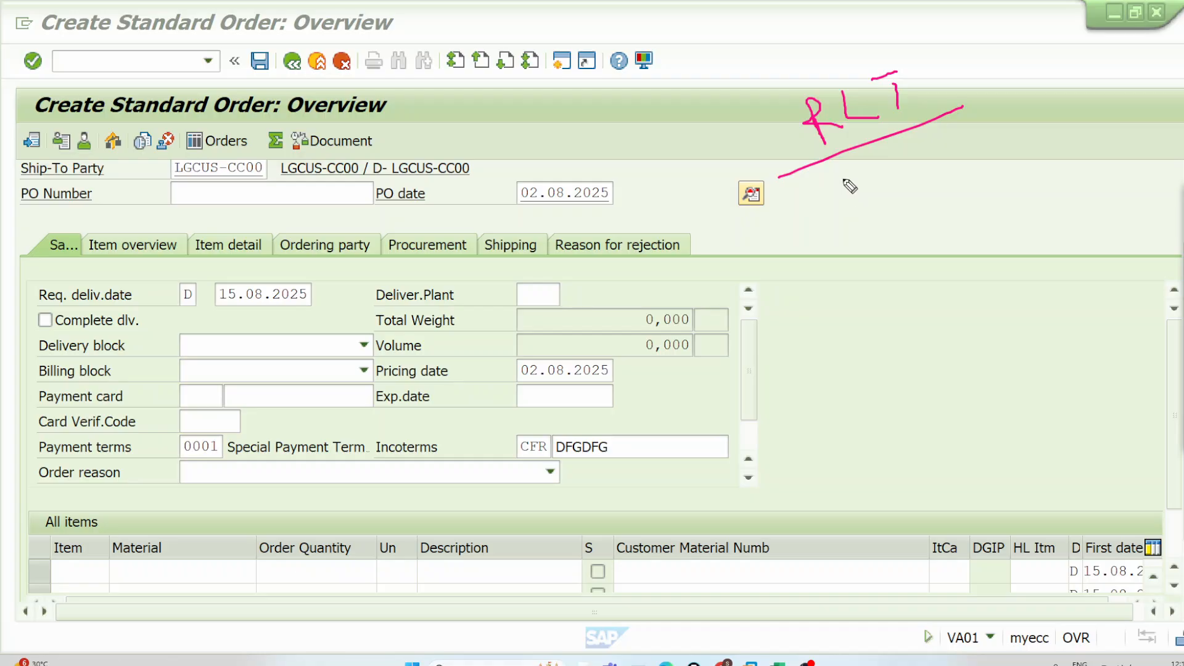
pyautogui.moveTo(923, 174)
pyautogui.mouseDown()
pyautogui.moveTo(919, 149)
pyautogui.moveTo(938, 165)
pyautogui.moveTo(917, 184)
pyautogui.moveTo(971, 146)
pyautogui.moveTo(1042, 57)
pyautogui.mouseUp()
pyautogui.moveTo(981, 140)
pyautogui.mouseDown()
pyautogui.moveTo(991, 161)
pyautogui.moveTo(1030, 145)
pyautogui.mouseUp()
pyautogui.moveTo(1042, 126); pyautogui.dragTo(1037, 155)
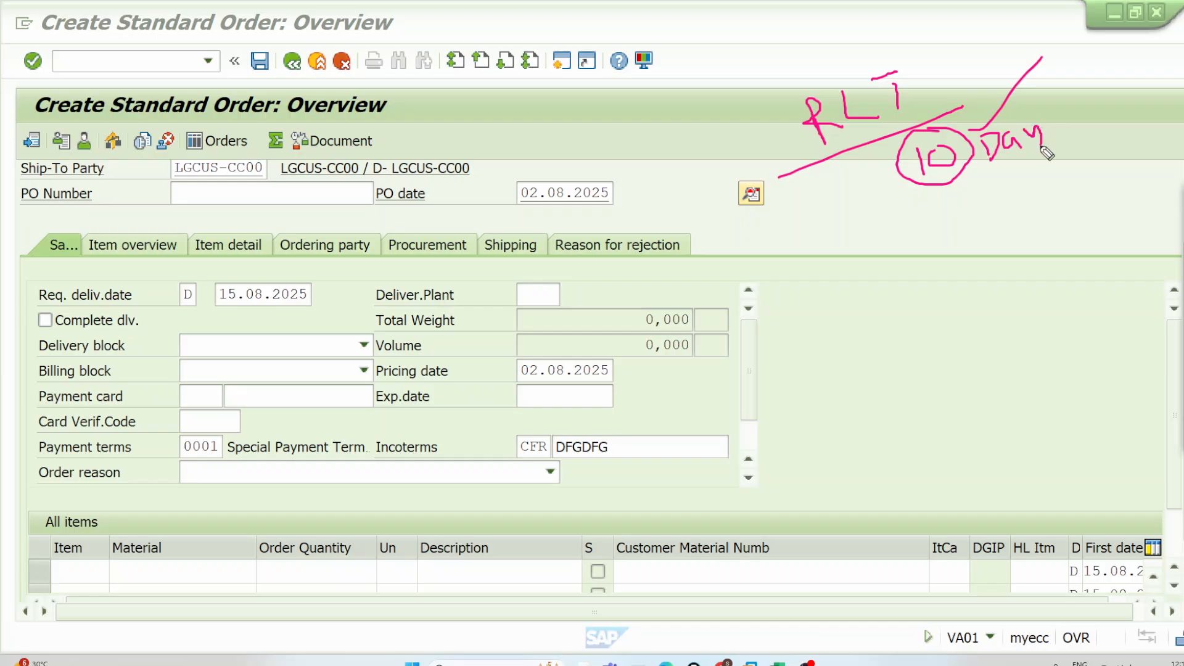
pyautogui.moveTo(1062, 118); pyautogui.dragTo(932, 197)
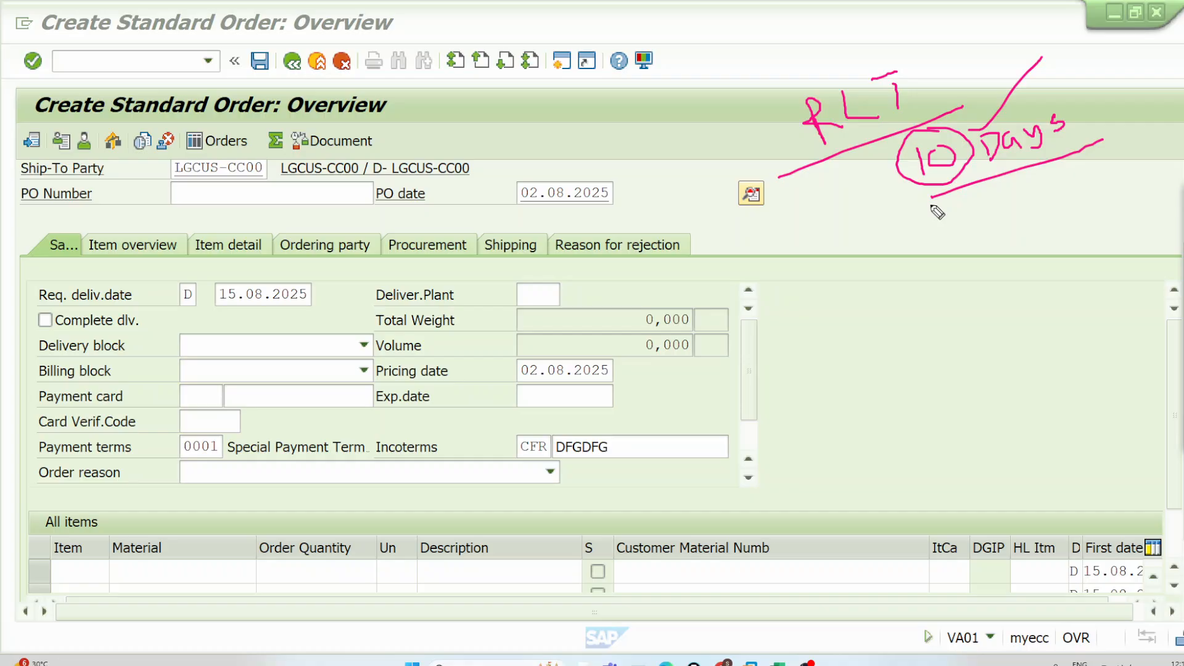
pyautogui.click(907, 82)
# After checking the material in the Excel delivery scheduling notes, add LGFERT-DSV1 to the standard order with a quantity of 1000
pyautogui.click(214, 572)
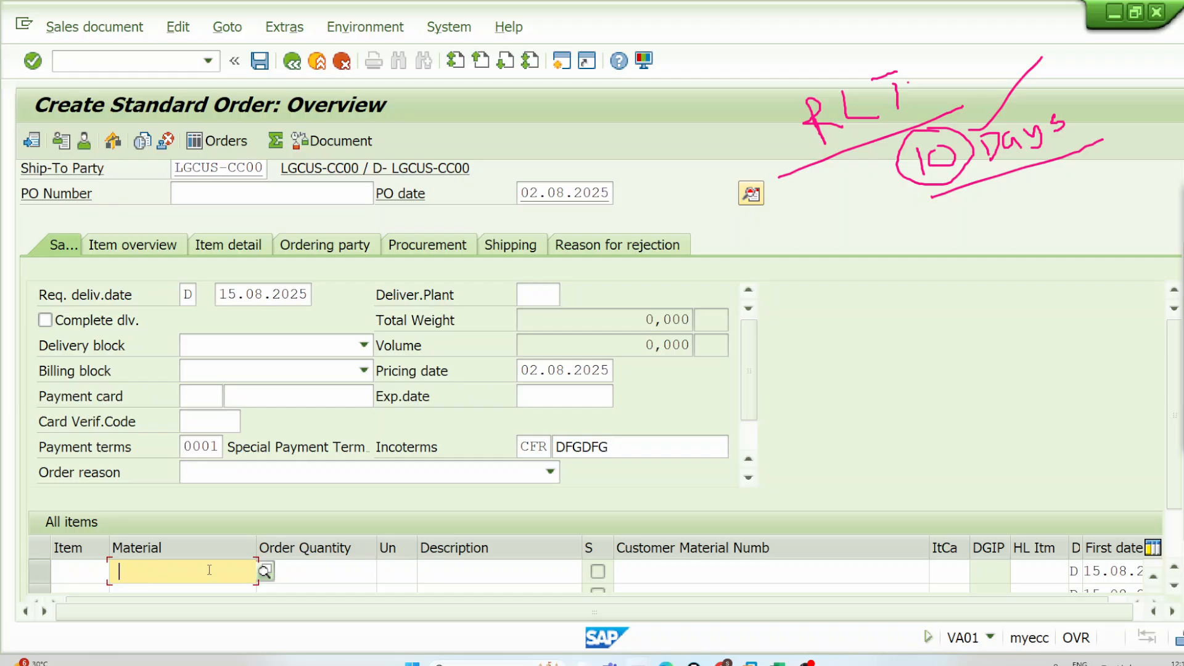
pyautogui.hotkey('alt', 'Tab')
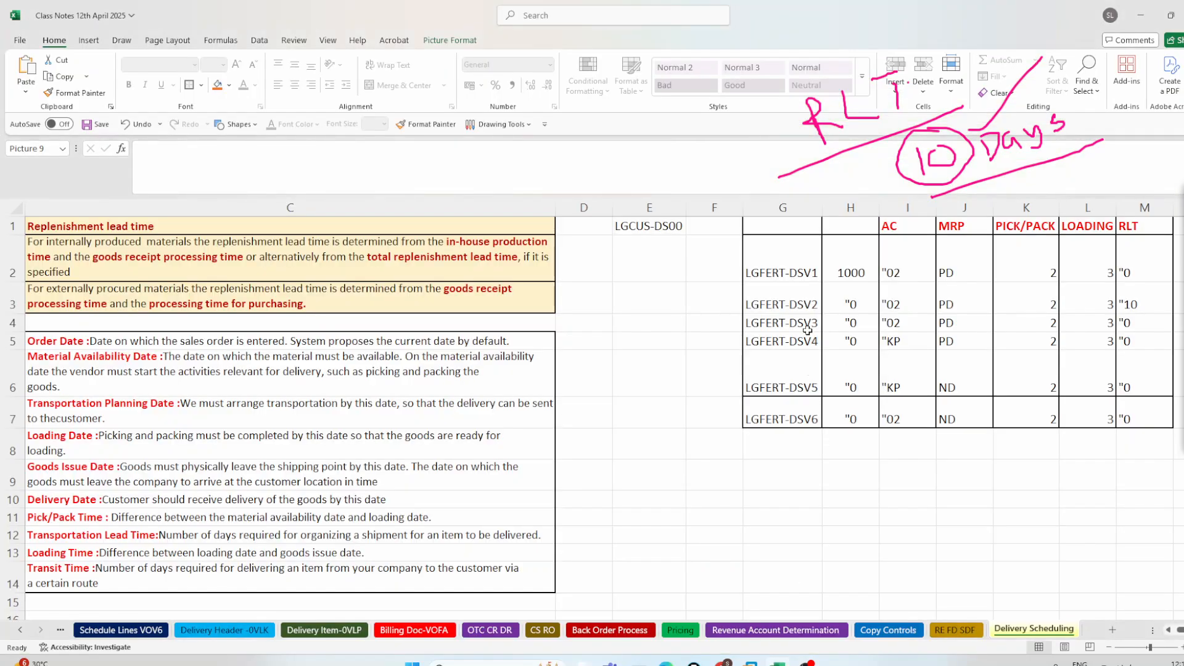
pyautogui.hotkey('alt', 'Tab')
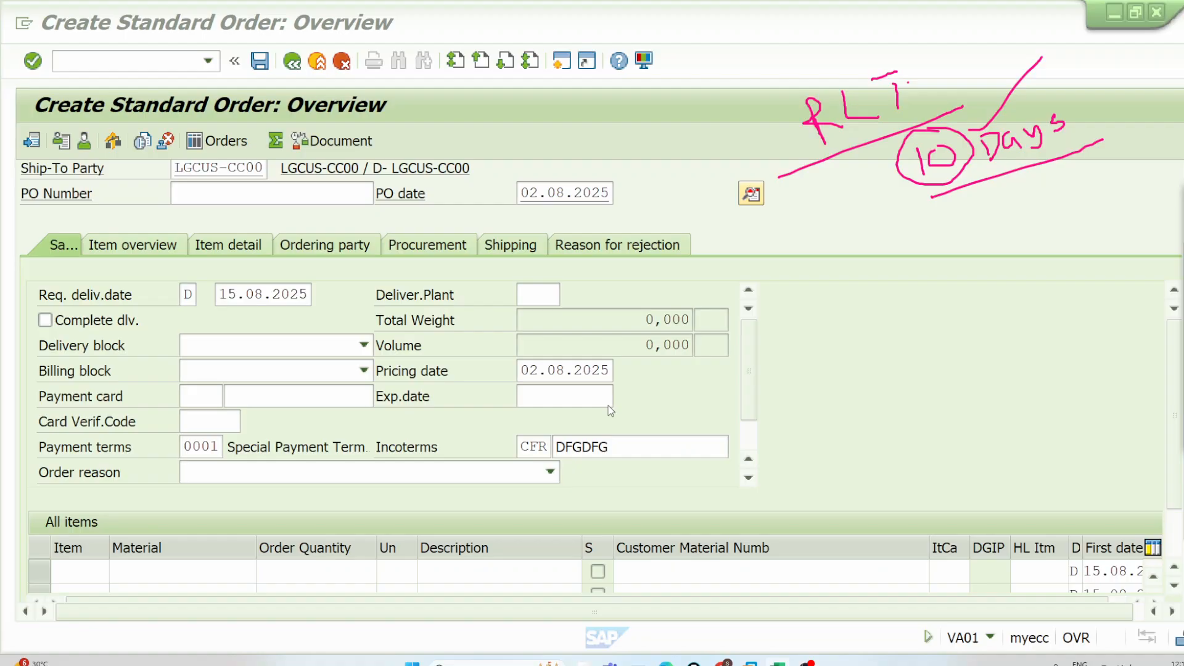
pyautogui.click(188, 563)
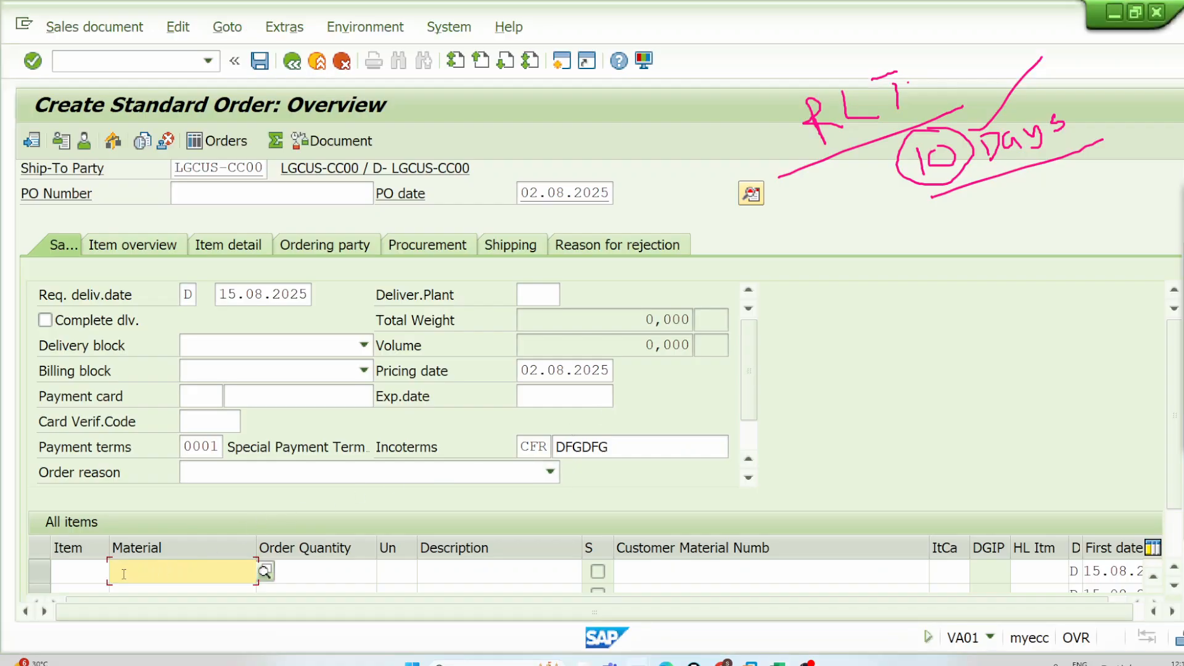
pyautogui.write('LGFERT-DSV1')
pyautogui.press('Tab')
pyautogui.write('10')
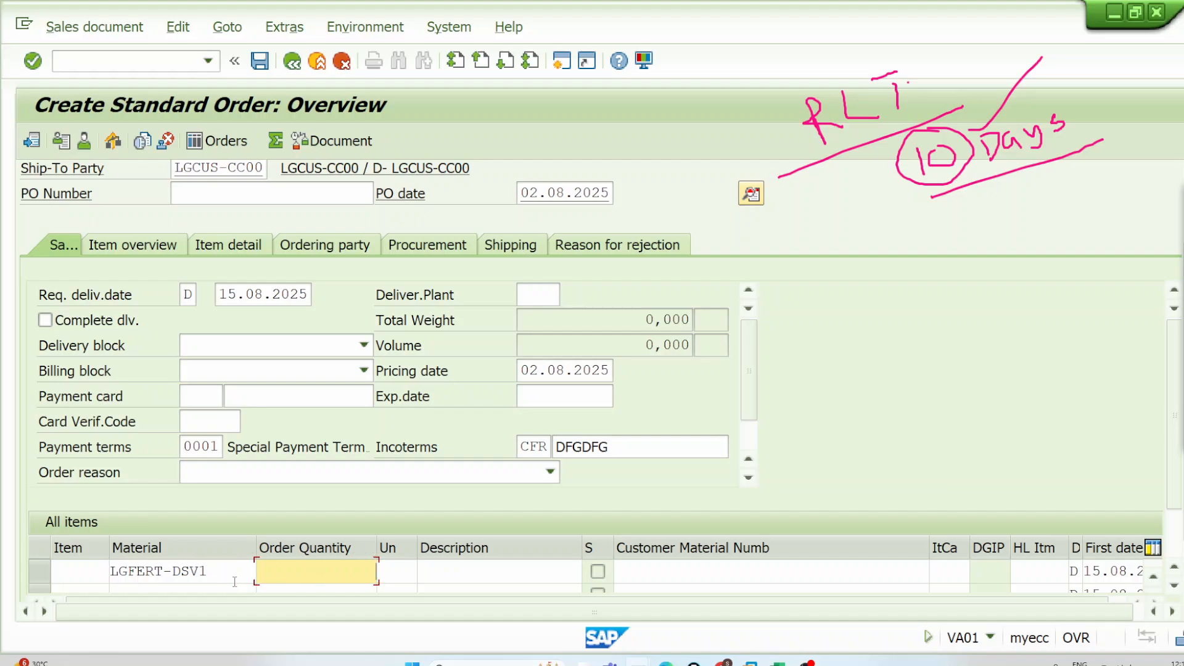
pyautogui.write('00')
pyautogui.press('Return')
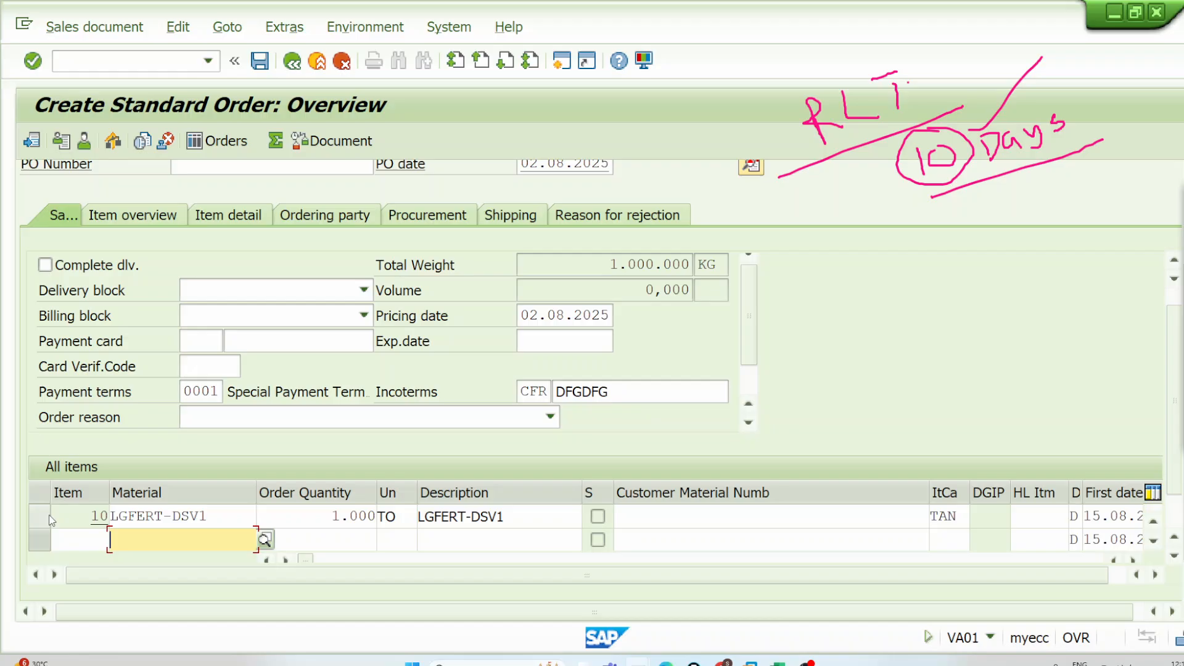
# Display the material master of order item 10 from the standard order
pyautogui.click(50, 520)
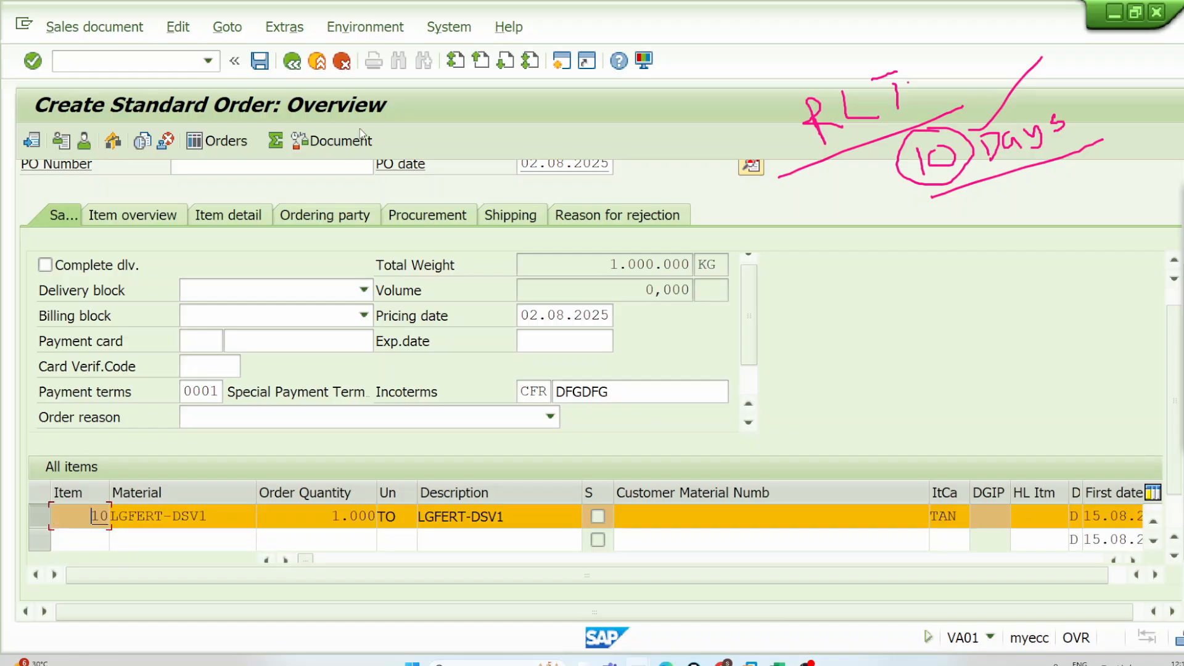
pyautogui.click(365, 26)
pyautogui.click(383, 254)
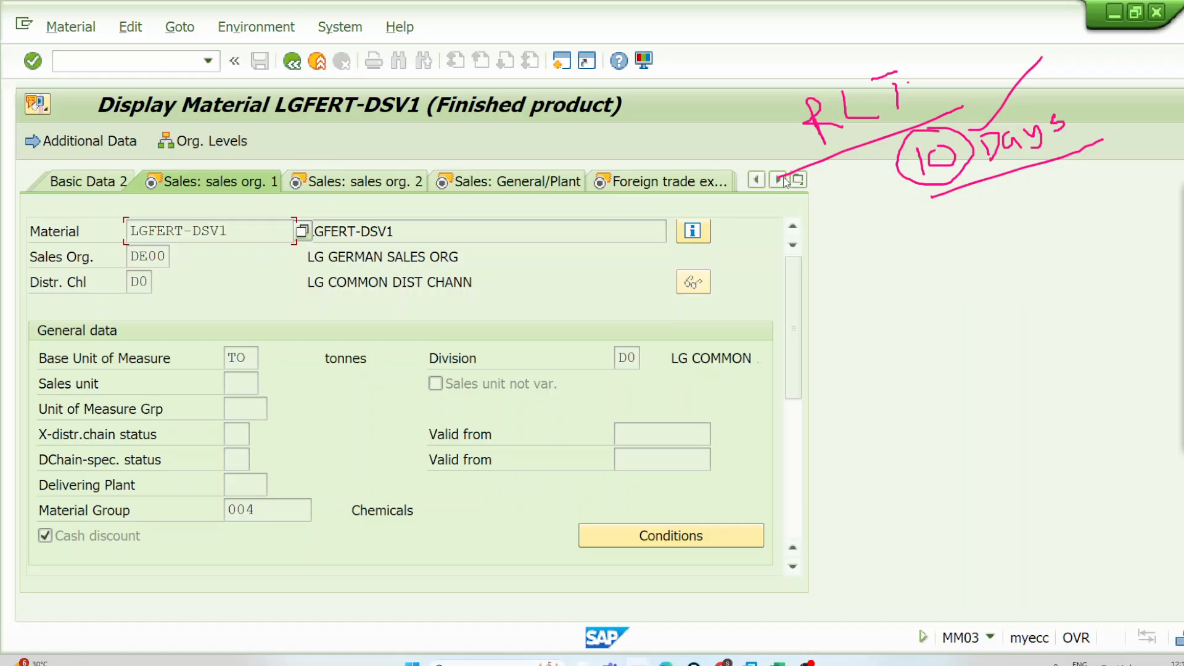
# Display the MRP 1 view for plant DE01 and storage location DE01, then the total replenishment lead time in MRP 3
pyautogui.click(778, 180)
pyautogui.click(778, 180)
pyautogui.click(778, 180)
pyautogui.click(779, 179)
pyautogui.click(778, 180)
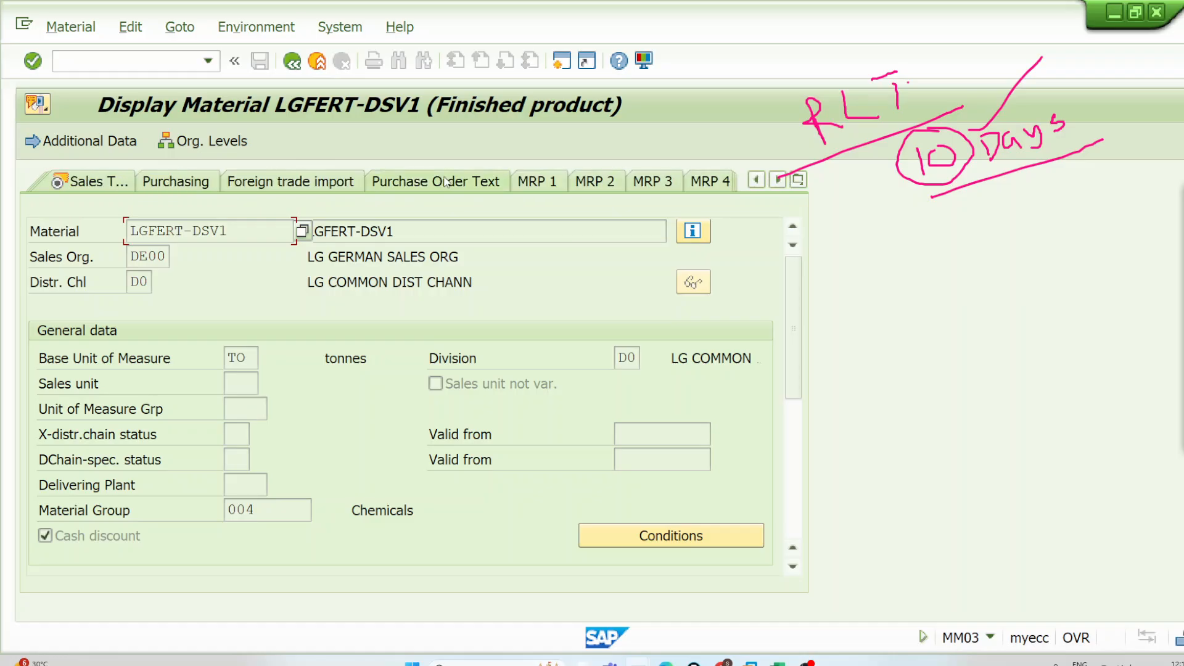
pyautogui.click(551, 184)
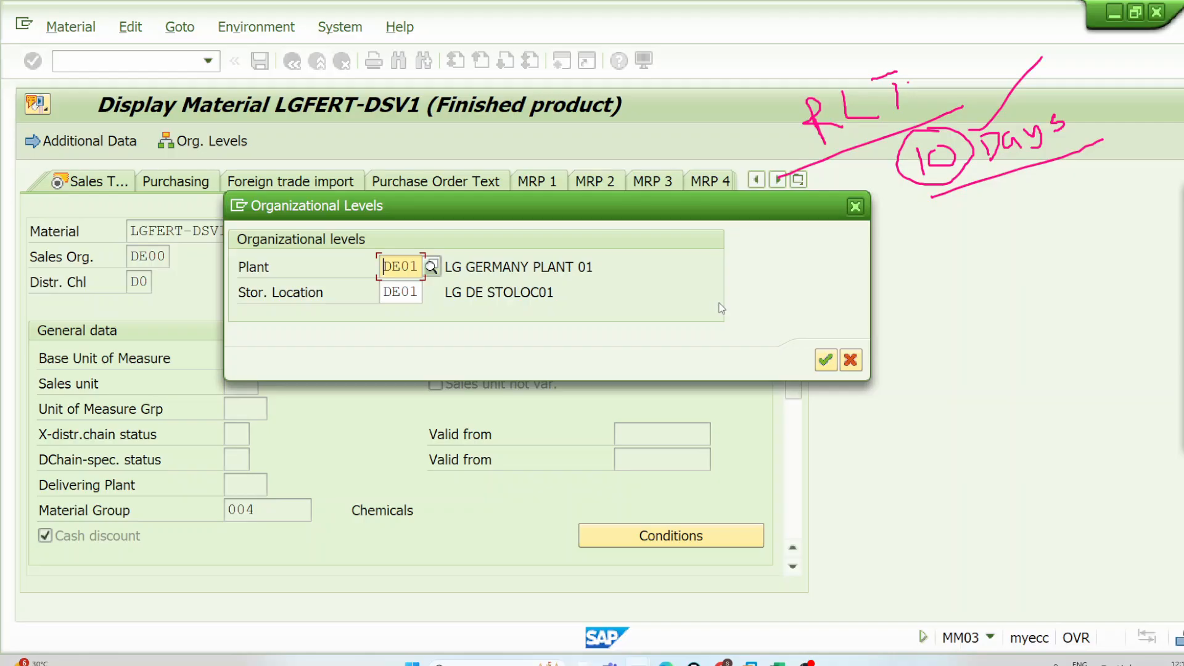
pyautogui.press('Return')
pyautogui.scroll(-2, 652, 493)
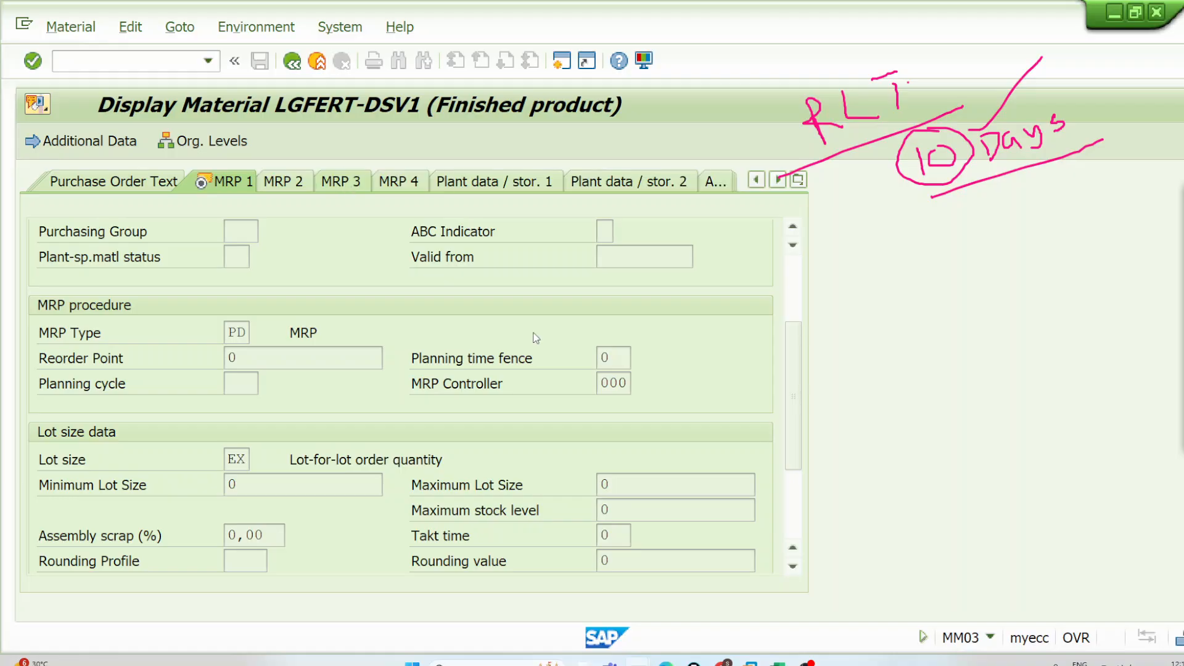
pyautogui.scroll(-3, 636, 453)
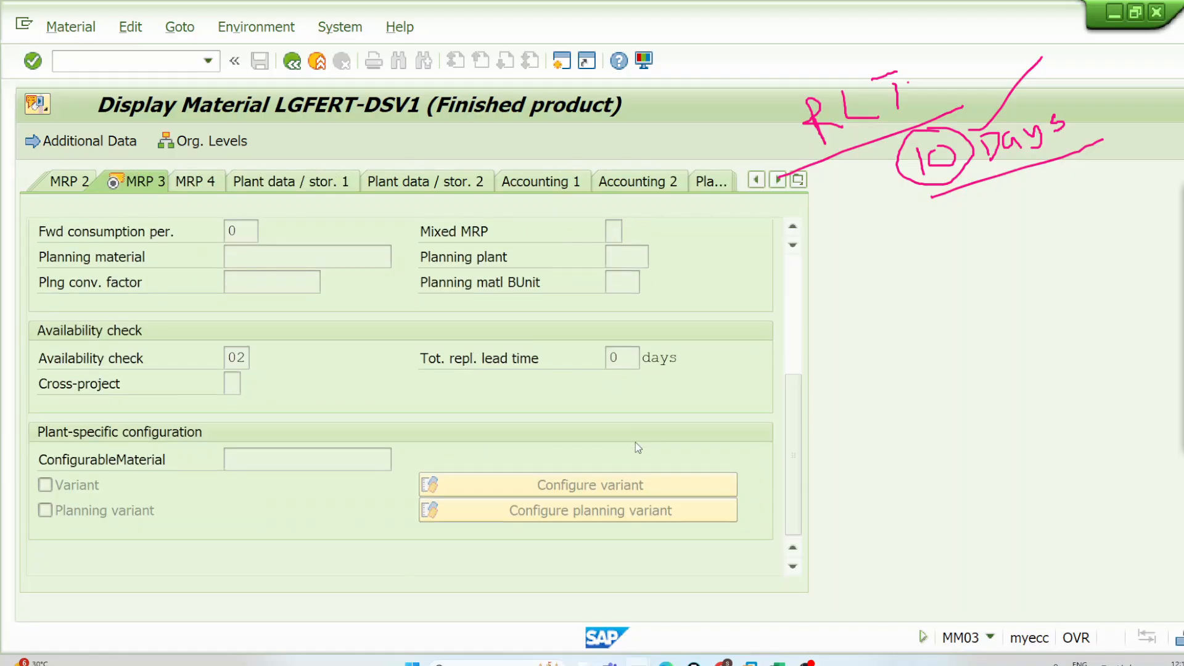
pyautogui.click(631, 353)
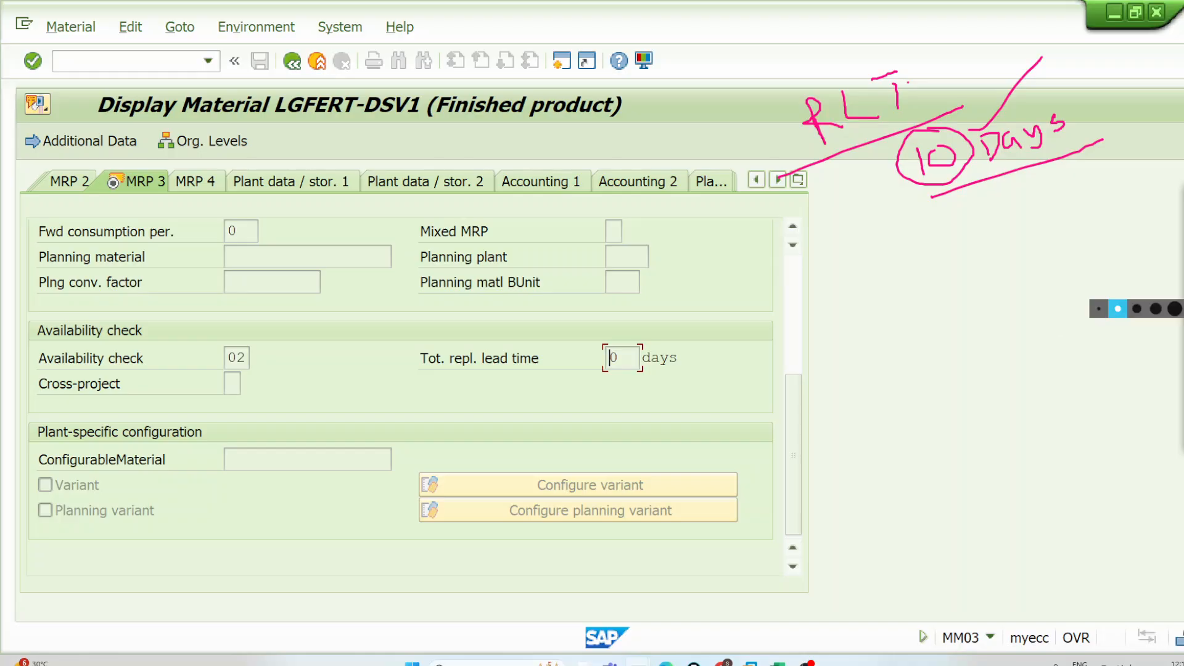
# Handwrite a ticked, double-underlined 10 over the total replenishment lead time, with an arrow leading to two sketched boxes joined by an arc
pyautogui.click(1180, 278)
pyautogui.moveTo(614, 349)
pyautogui.mouseDown()
pyautogui.moveTo(612, 364)
pyautogui.moveTo(683, 288)
pyautogui.mouseUp()
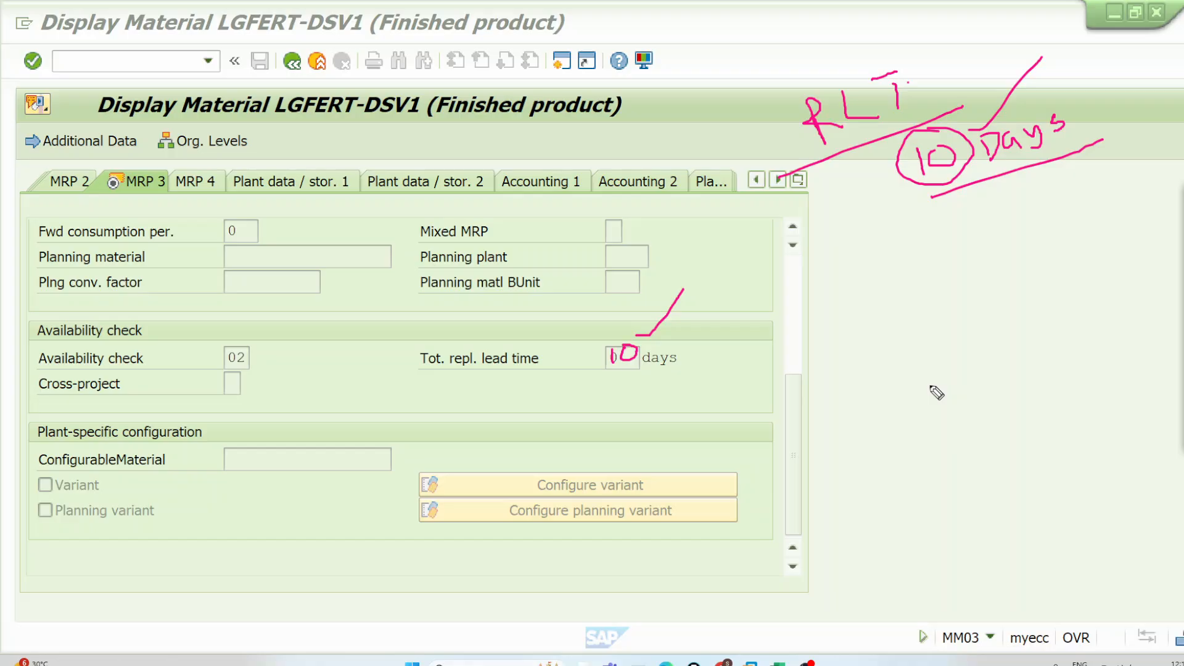
pyautogui.moveTo(667, 349)
pyautogui.mouseDown()
pyautogui.moveTo(835, 295)
pyautogui.moveTo(820, 309)
pyautogui.mouseUp()
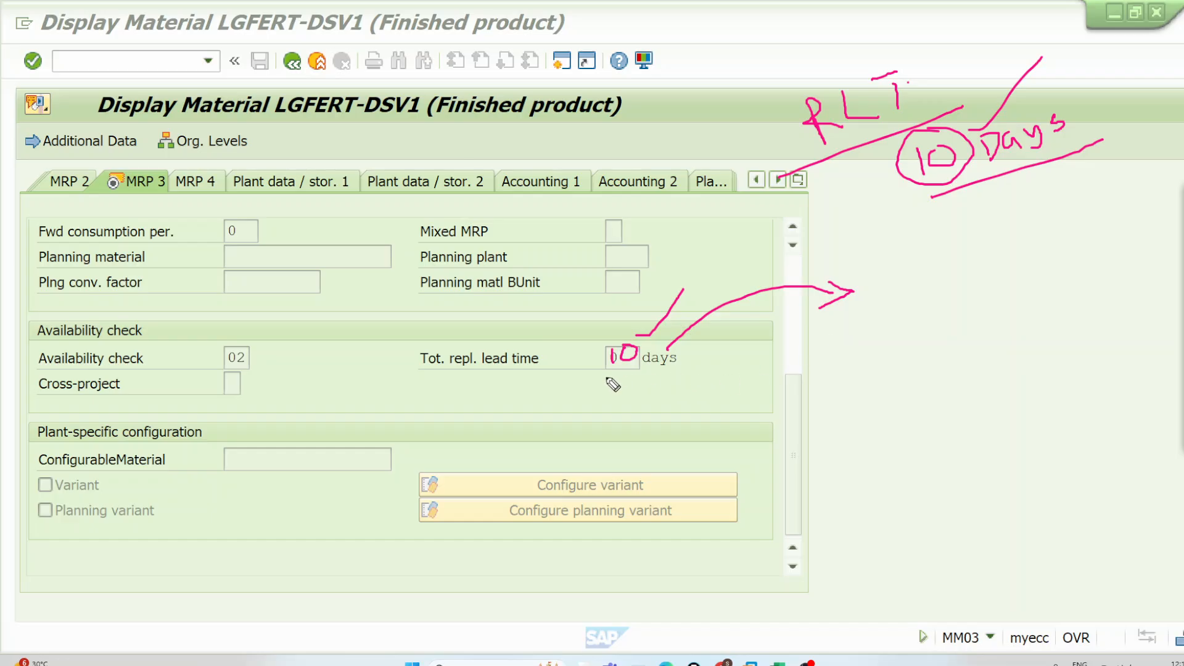
pyautogui.moveTo(603, 369); pyautogui.dragTo(647, 366)
pyautogui.moveTo(584, 388); pyautogui.dragTo(654, 383)
pyautogui.moveTo(851, 262)
pyautogui.mouseDown()
pyautogui.moveTo(860, 290)
pyautogui.moveTo(917, 242)
pyautogui.moveTo(836, 257)
pyautogui.moveTo(1007, 241)
pyautogui.moveTo(995, 248)
pyautogui.moveTo(1011, 276)
pyautogui.moveTo(1012, 231)
pyautogui.moveTo(989, 238)
pyautogui.mouseUp()
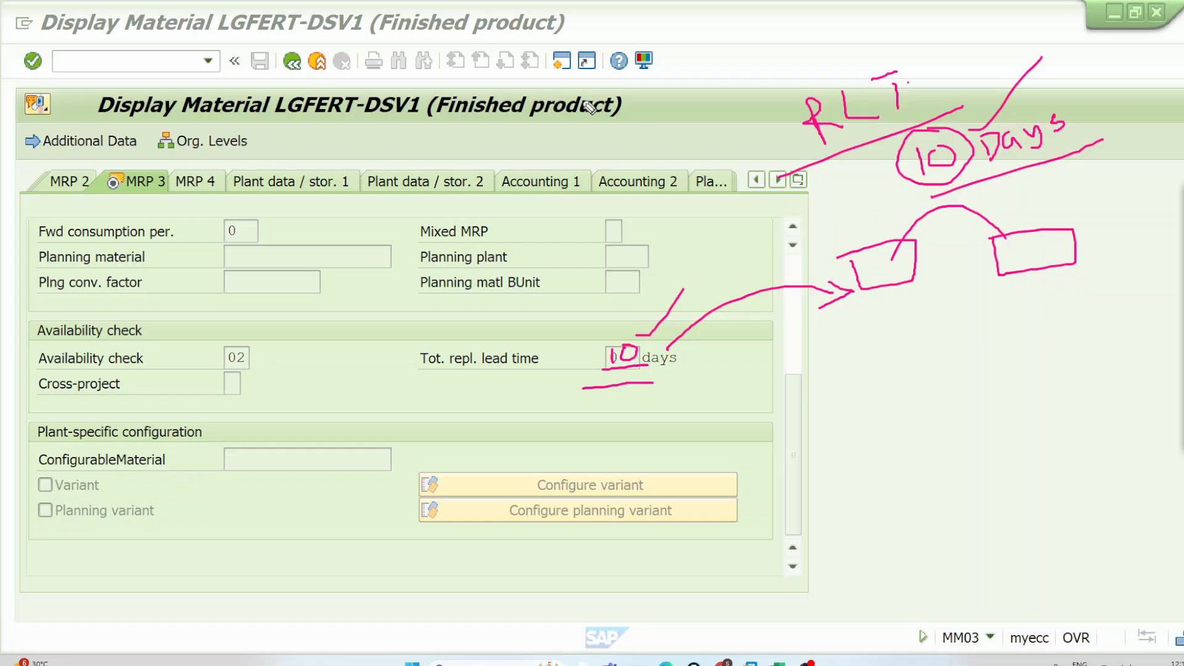
# Underline Finished product and the replenishment lead time label, handwrite 8 and 2 under the boxes with a line below, and circle the 10 days
pyautogui.moveTo(433, 130); pyautogui.dragTo(616, 127)
pyautogui.moveTo(501, 130); pyautogui.dragTo(657, 131)
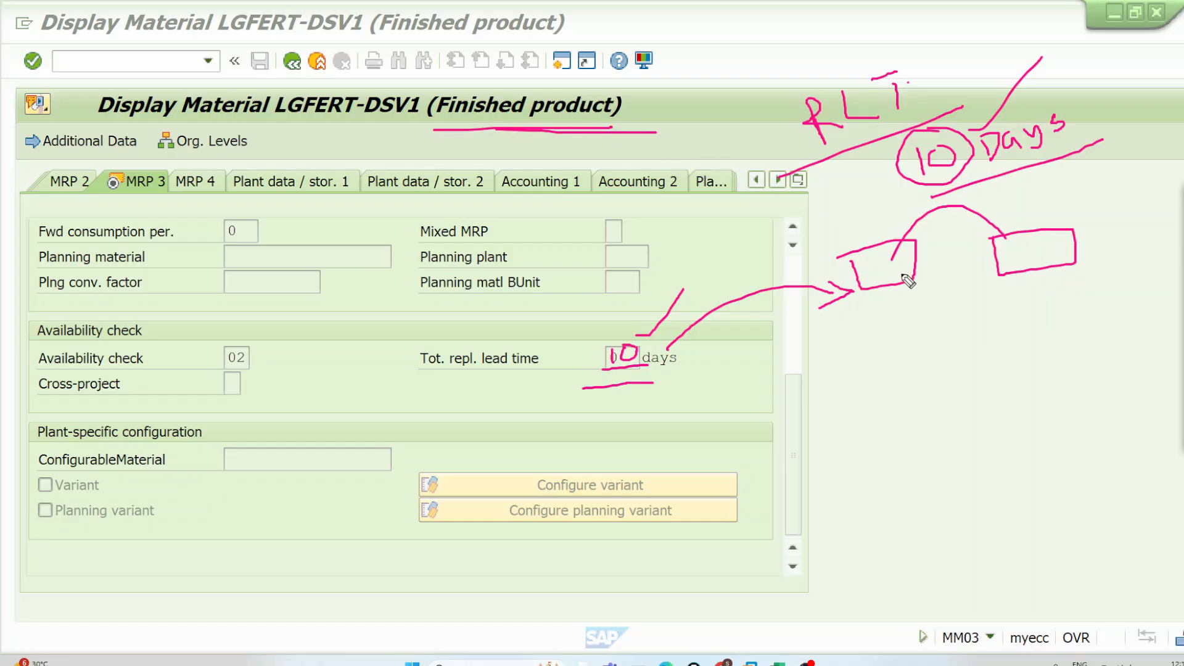
pyautogui.moveTo(889, 300); pyautogui.dragTo(902, 315)
pyautogui.moveTo(1028, 285)
pyautogui.mouseDown()
pyautogui.moveTo(1034, 301)
pyautogui.moveTo(1067, 298)
pyautogui.mouseUp()
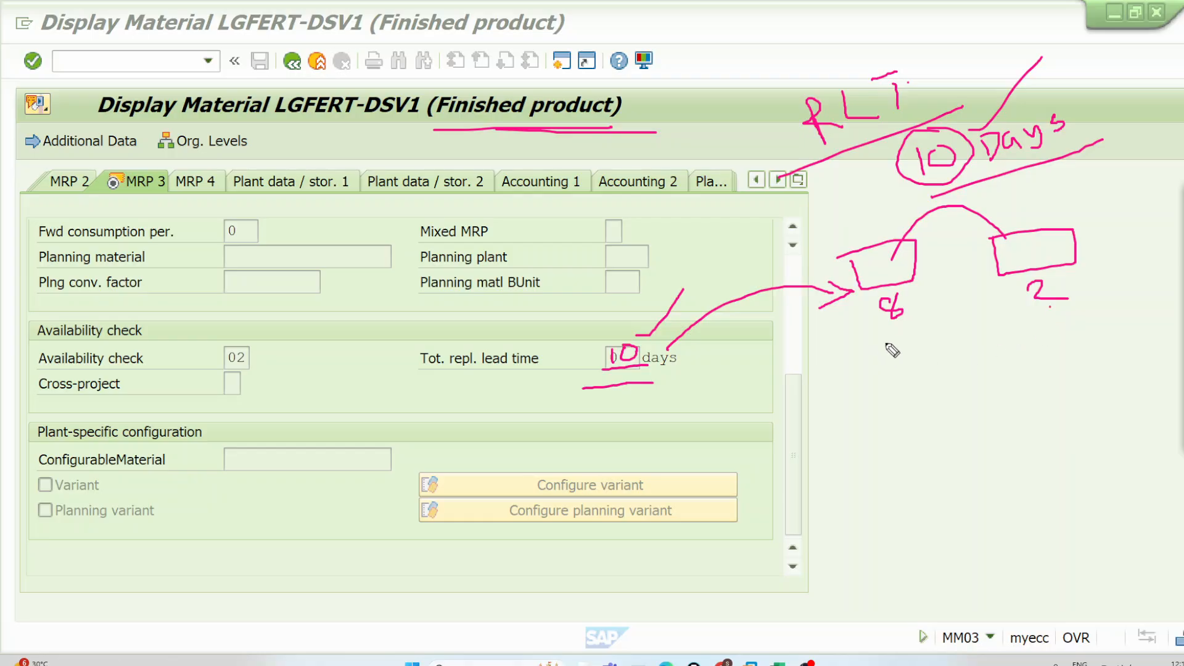
pyautogui.moveTo(888, 340); pyautogui.dragTo(1090, 325)
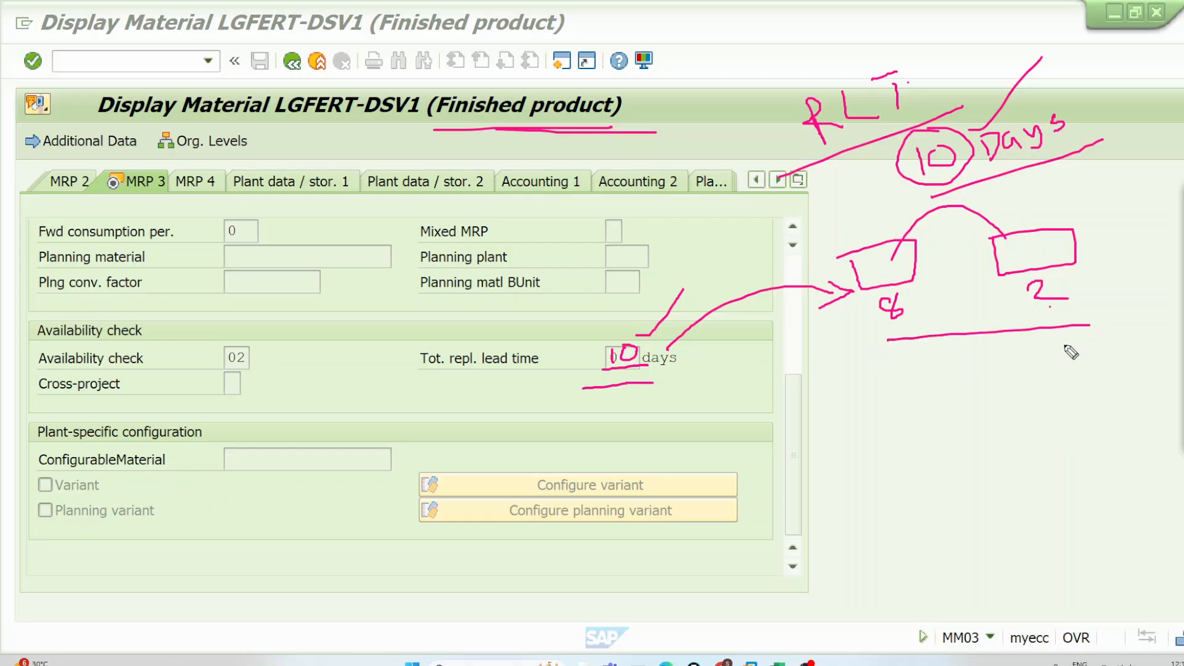
pyautogui.moveTo(630, 326)
pyautogui.mouseDown()
pyautogui.moveTo(603, 342)
pyautogui.moveTo(624, 333)
pyautogui.mouseUp()
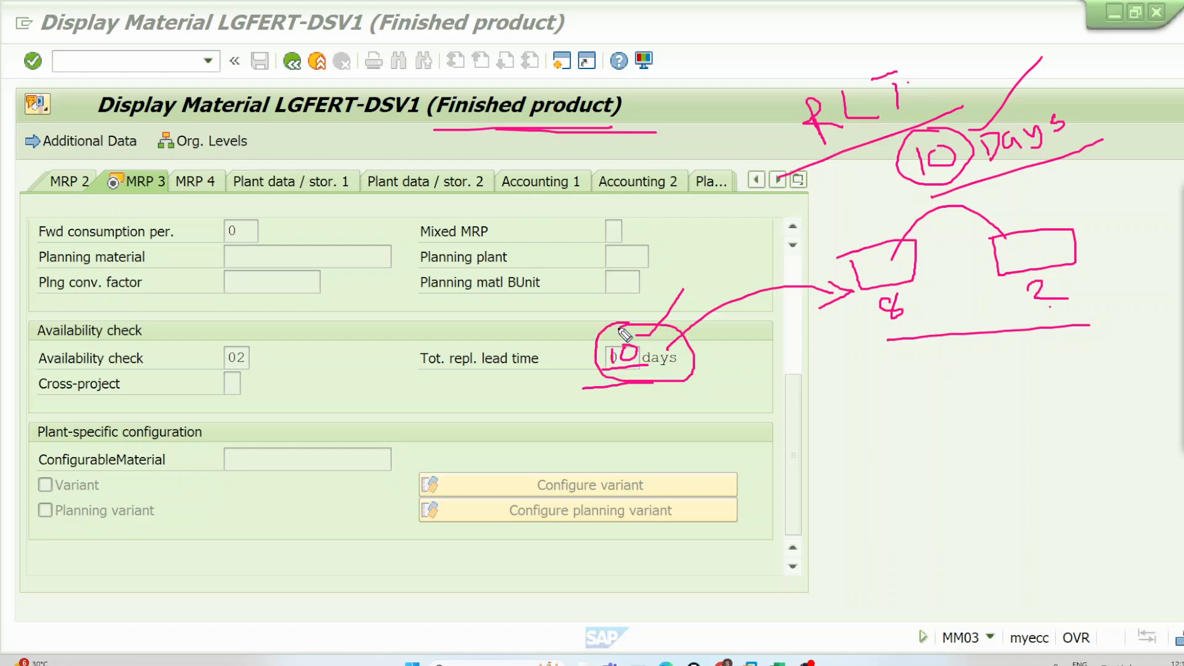
pyautogui.moveTo(402, 376); pyautogui.dragTo(536, 379)
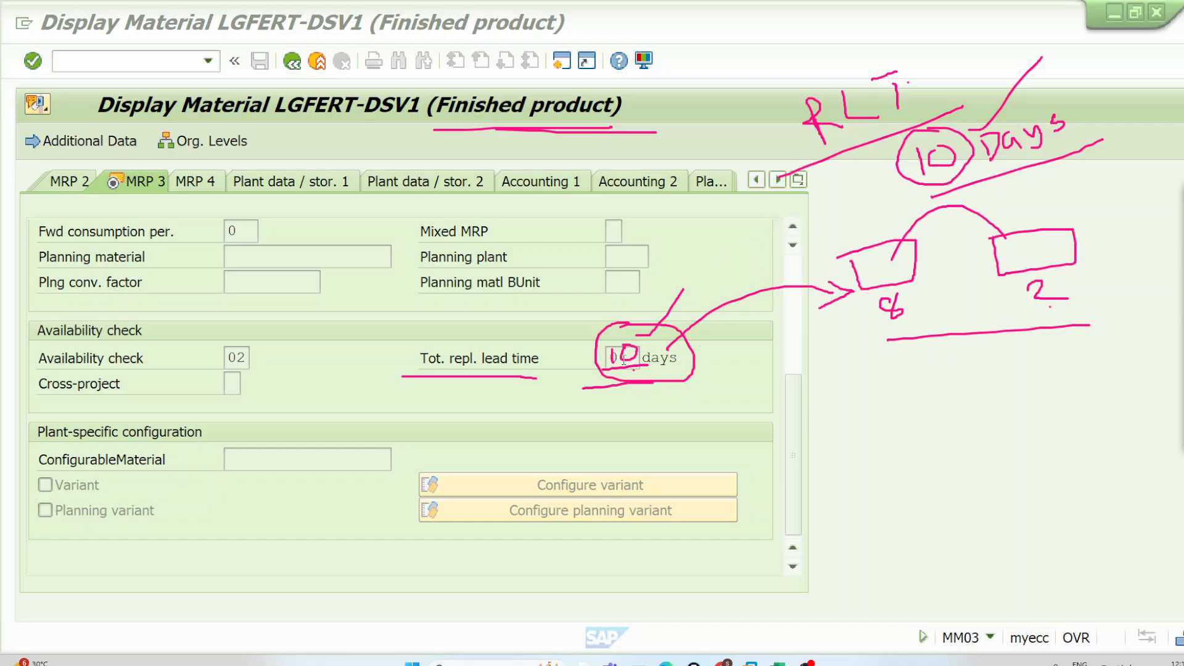
# Display the scheduling section of the MRP 2 view and clear all drawings from the screen
pyautogui.click(624, 360)
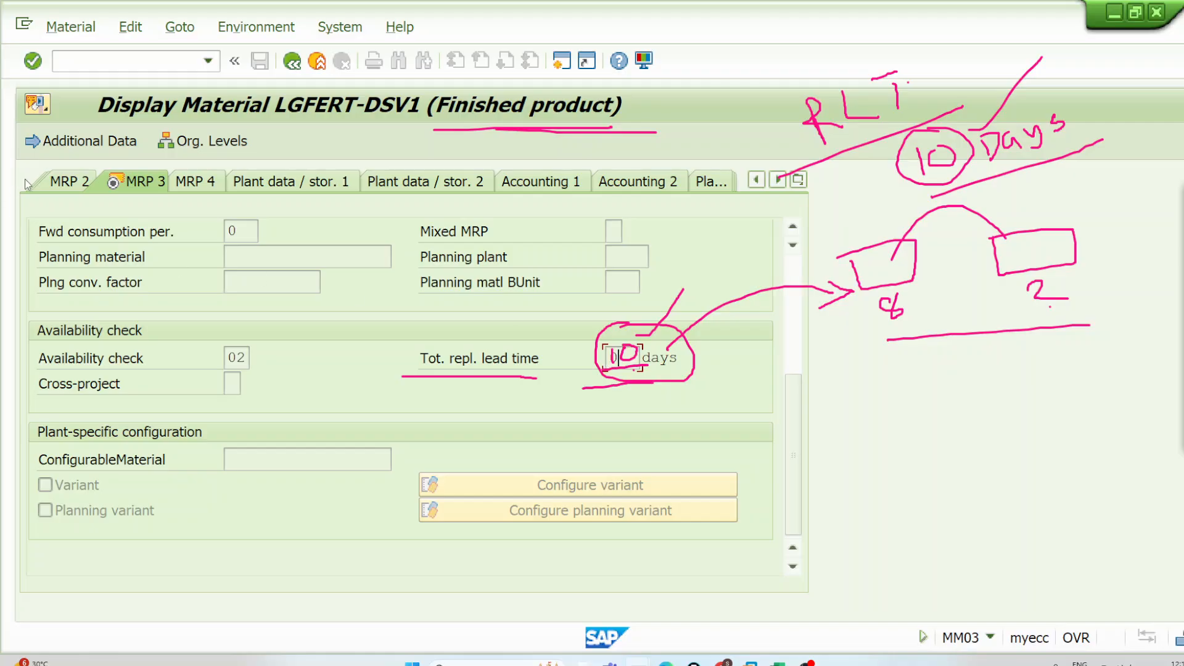
pyautogui.click(60, 184)
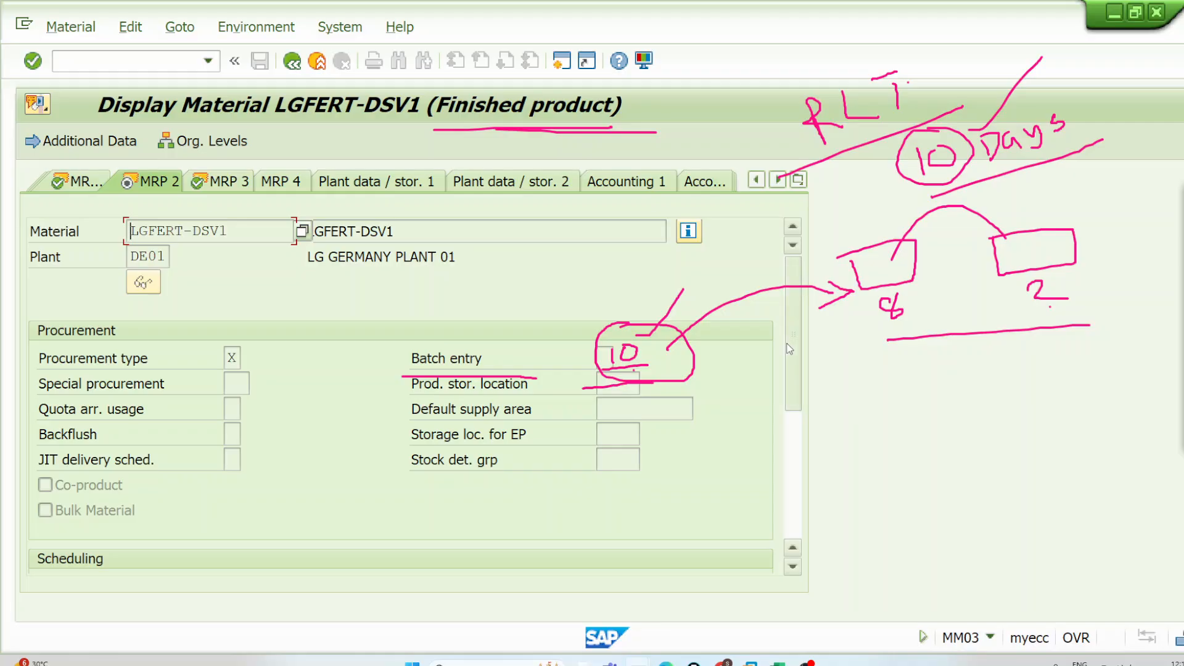
pyautogui.moveTo(793, 350); pyautogui.dragTo(792, 438)
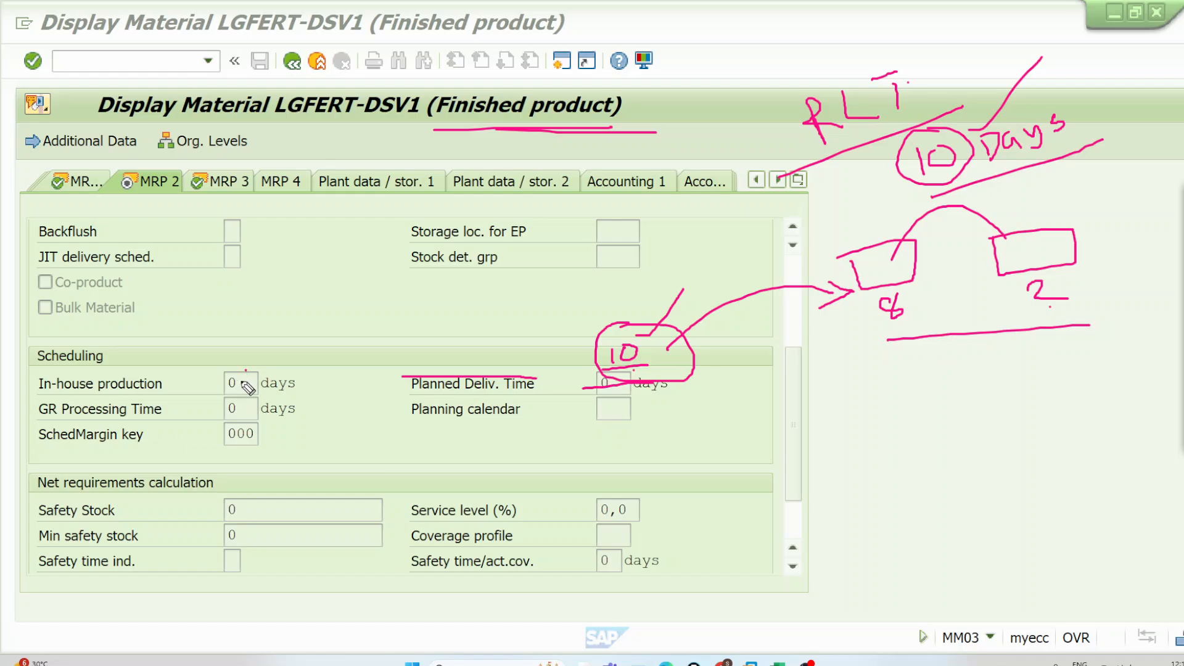
pyautogui.moveTo(246, 373); pyautogui.dragTo(242, 385)
pyautogui.click(1182, 308)
pyautogui.click(1137, 257)
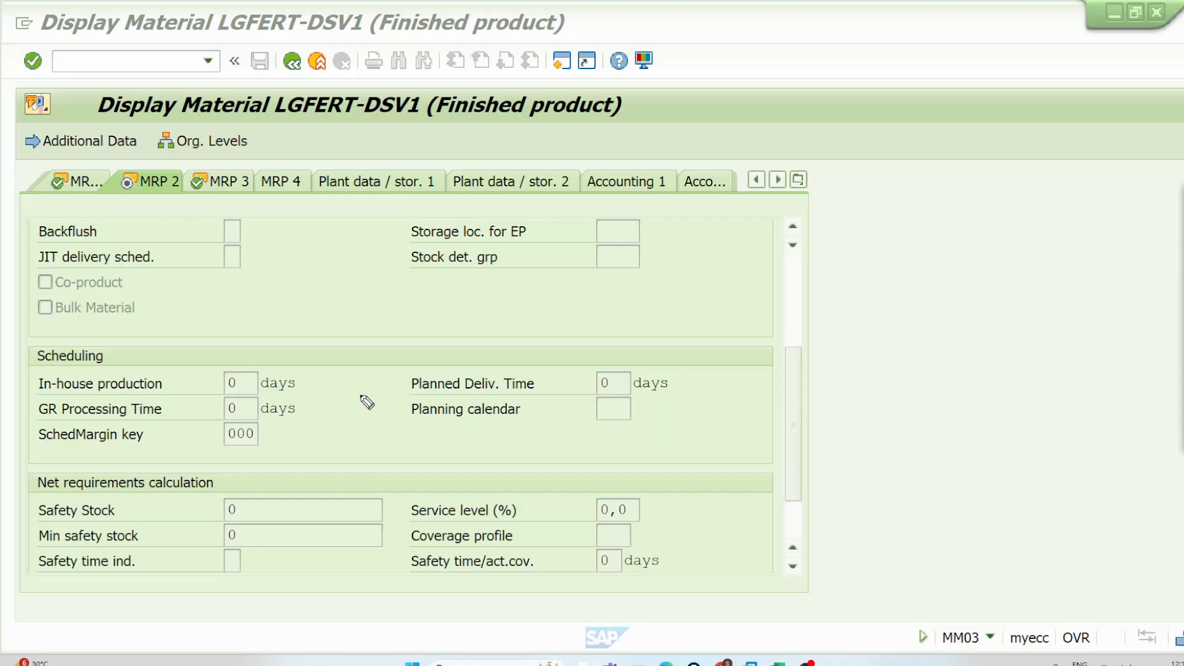
# Handwrite a ticked 8 for in-house production and a circled 2 for the underlined GR processing time
pyautogui.moveTo(242, 376)
pyautogui.mouseDown()
pyautogui.moveTo(255, 374)
pyautogui.moveTo(264, 396)
pyautogui.moveTo(257, 378)
pyautogui.moveTo(248, 413)
pyautogui.moveTo(258, 417)
pyautogui.mouseUp()
pyautogui.moveTo(44, 422); pyautogui.dragTo(158, 422)
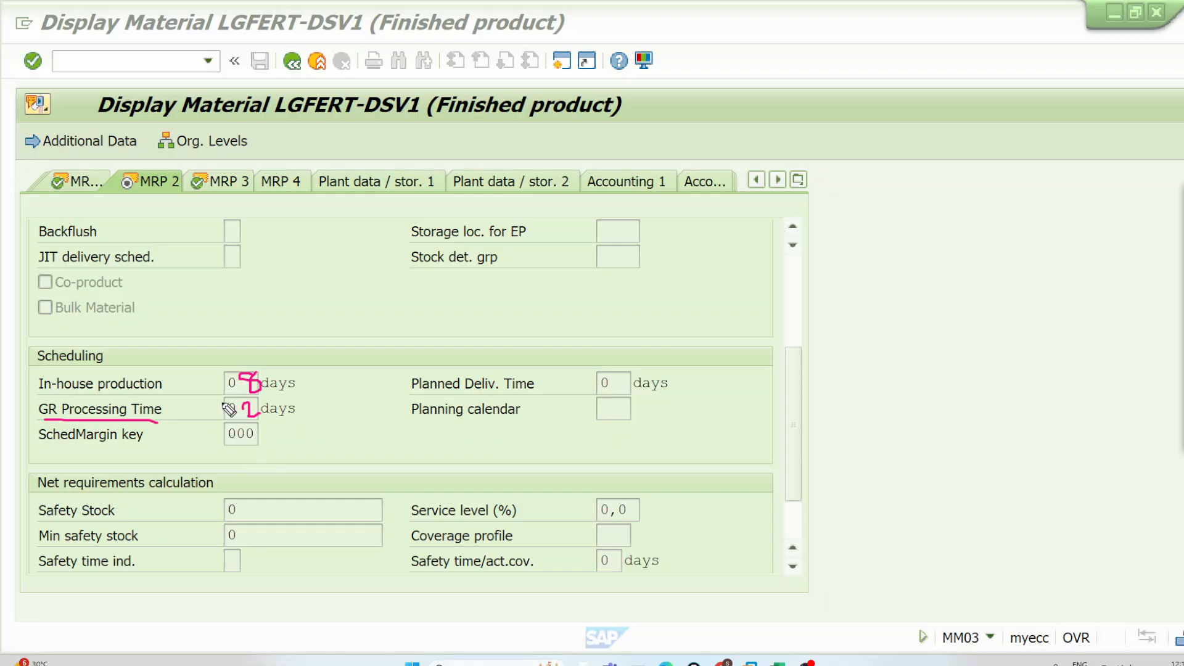
pyautogui.moveTo(250, 362); pyautogui.dragTo(296, 317)
pyautogui.moveTo(251, 397)
pyautogui.mouseDown()
pyautogui.moveTo(236, 398)
pyautogui.moveTo(267, 417)
pyautogui.moveTo(254, 397)
pyautogui.mouseUp()
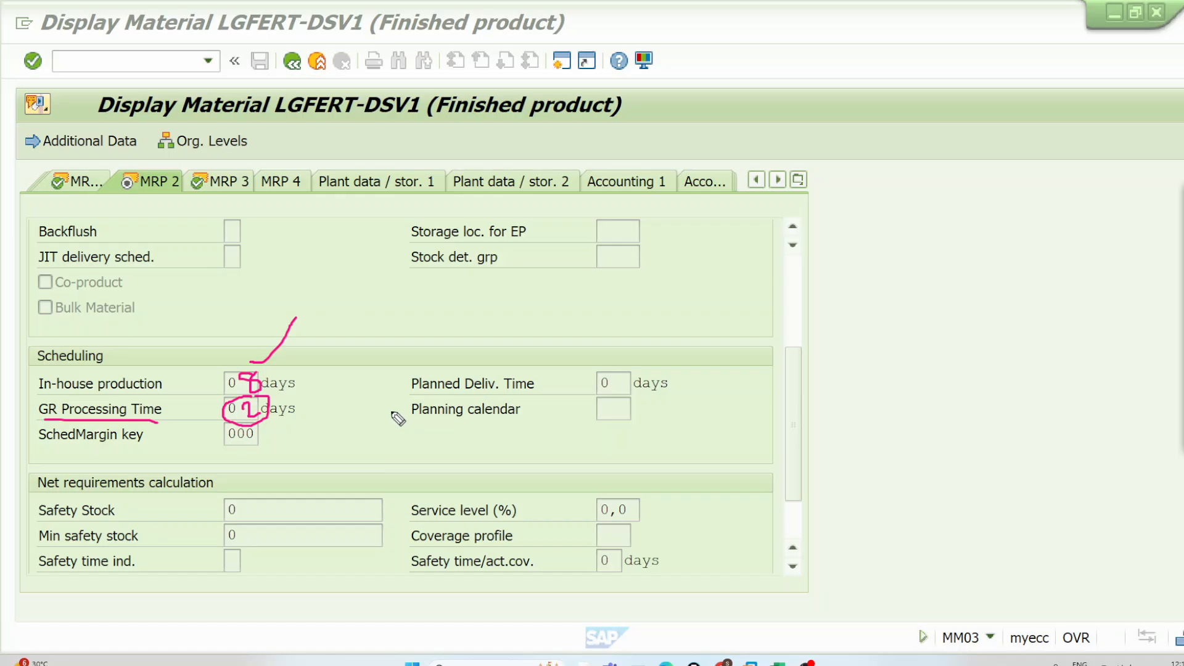
# Handwrite a circled, ticked 10 beside the form, bracket the 8 and 2 days, and tick In-house production
pyautogui.moveTo(888, 230)
pyautogui.mouseDown()
pyautogui.moveTo(894, 263)
pyautogui.moveTo(910, 229)
pyautogui.mouseUp()
pyautogui.moveTo(969, 145)
pyautogui.mouseDown()
pyautogui.moveTo(920, 203)
pyautogui.moveTo(963, 229)
pyautogui.moveTo(950, 213)
pyautogui.mouseUp()
pyautogui.moveTo(961, 235); pyautogui.dragTo(1050, 170)
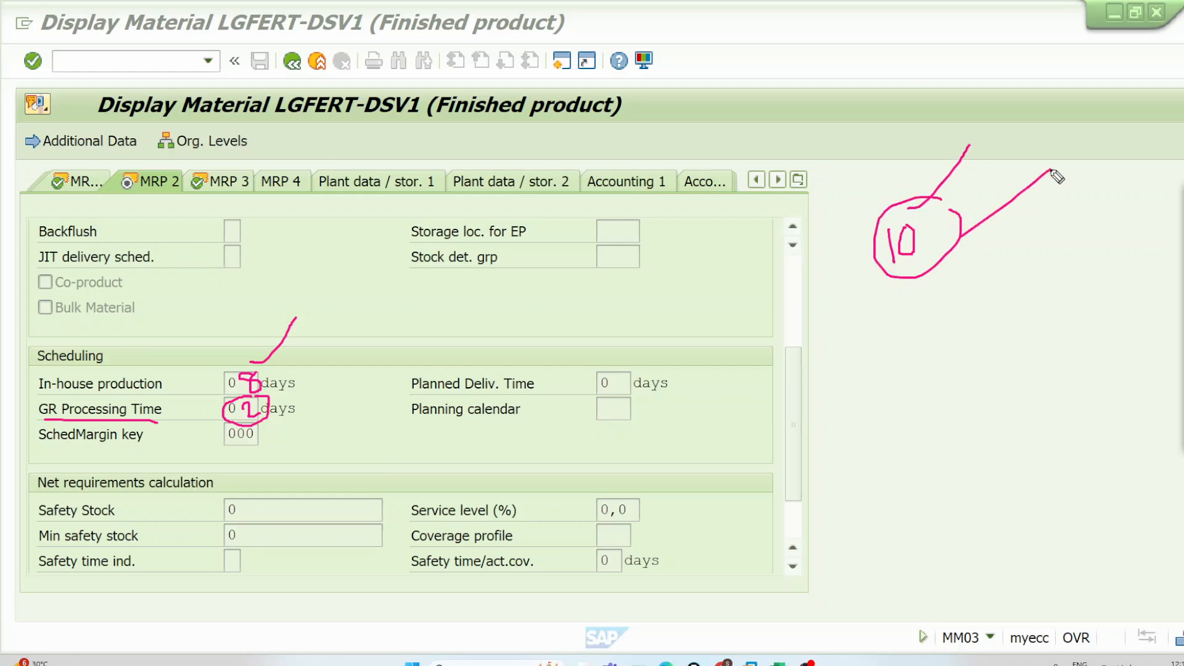
pyautogui.moveTo(285, 369); pyautogui.dragTo(301, 420)
pyautogui.moveTo(133, 372); pyautogui.dragTo(151, 350)
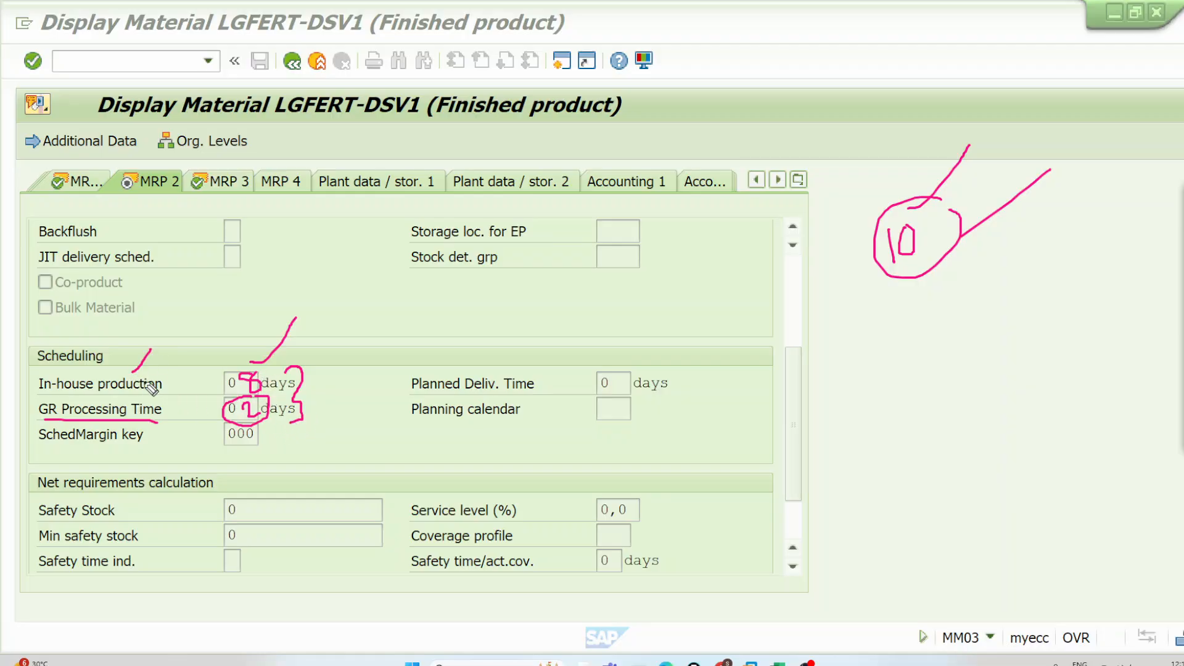
pyautogui.click(142, 394)
# Switch to the Excel delivery scheduling notes, clear the drawings, and mark the replenishment lead time title, internally produced, in-house production and goods receipt processing time
pyautogui.click(782, 662)
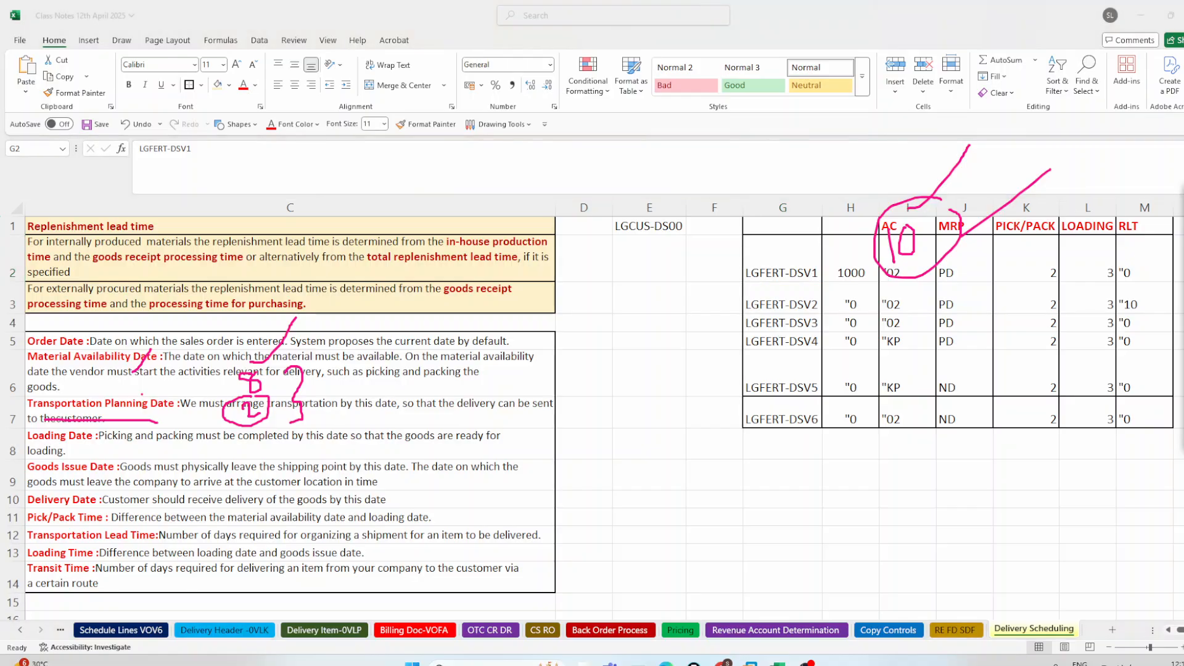
pyautogui.click(1134, 252)
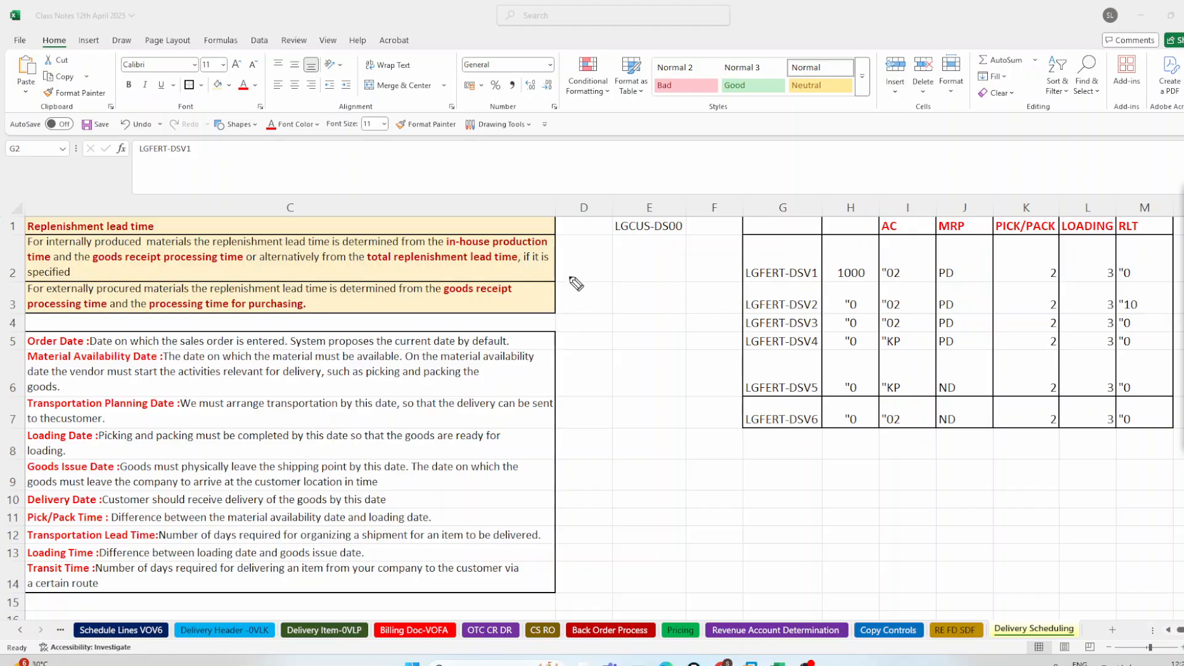
pyautogui.moveTo(143, 219); pyautogui.dragTo(184, 172)
pyautogui.moveTo(46, 246); pyautogui.dragTo(207, 249)
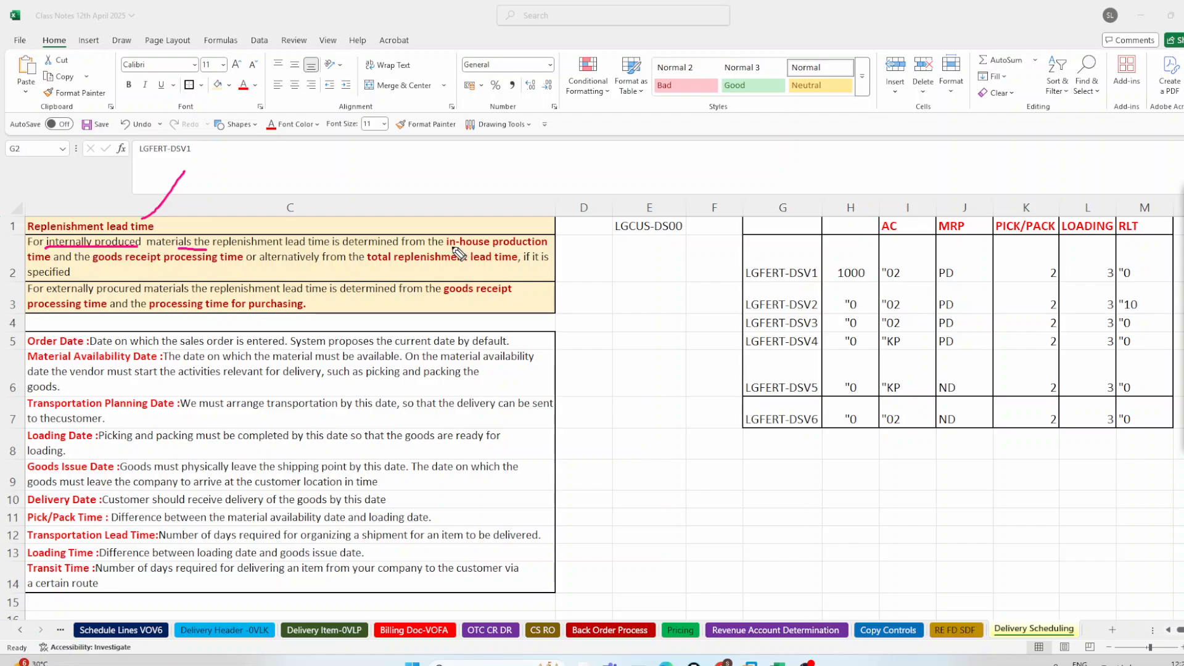
pyautogui.moveTo(450, 247)
pyautogui.mouseDown()
pyautogui.moveTo(548, 248)
pyautogui.moveTo(578, 164)
pyautogui.mouseUp()
pyautogui.moveTo(100, 269); pyautogui.dragTo(227, 269)
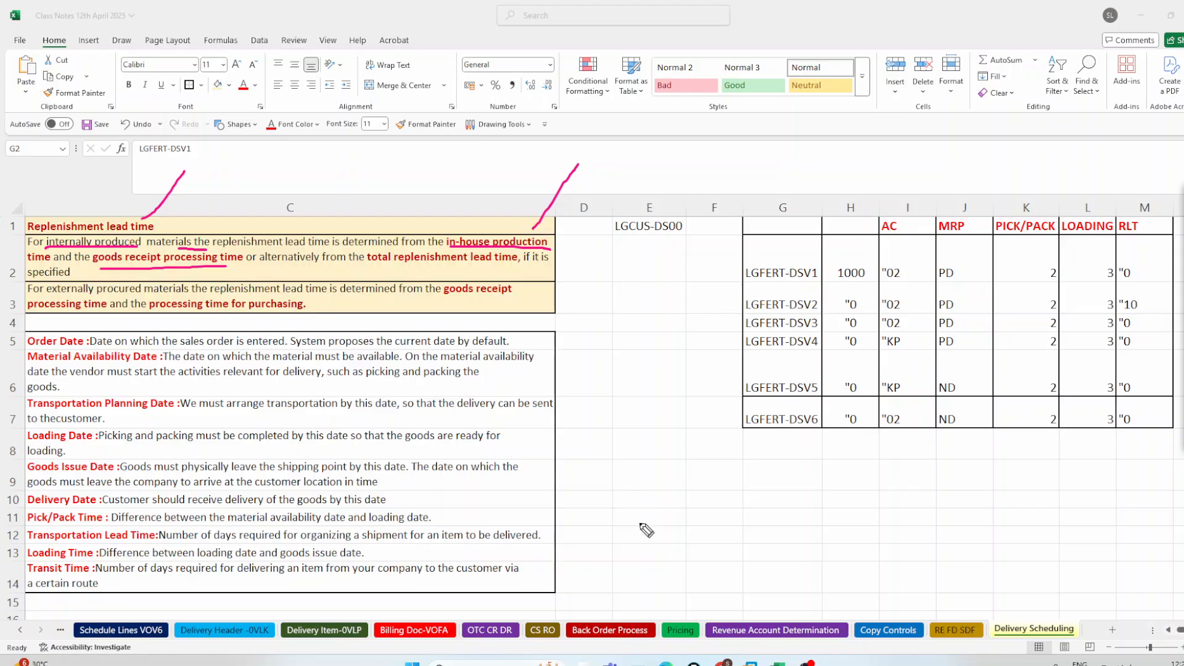
pyautogui.click(805, 663)
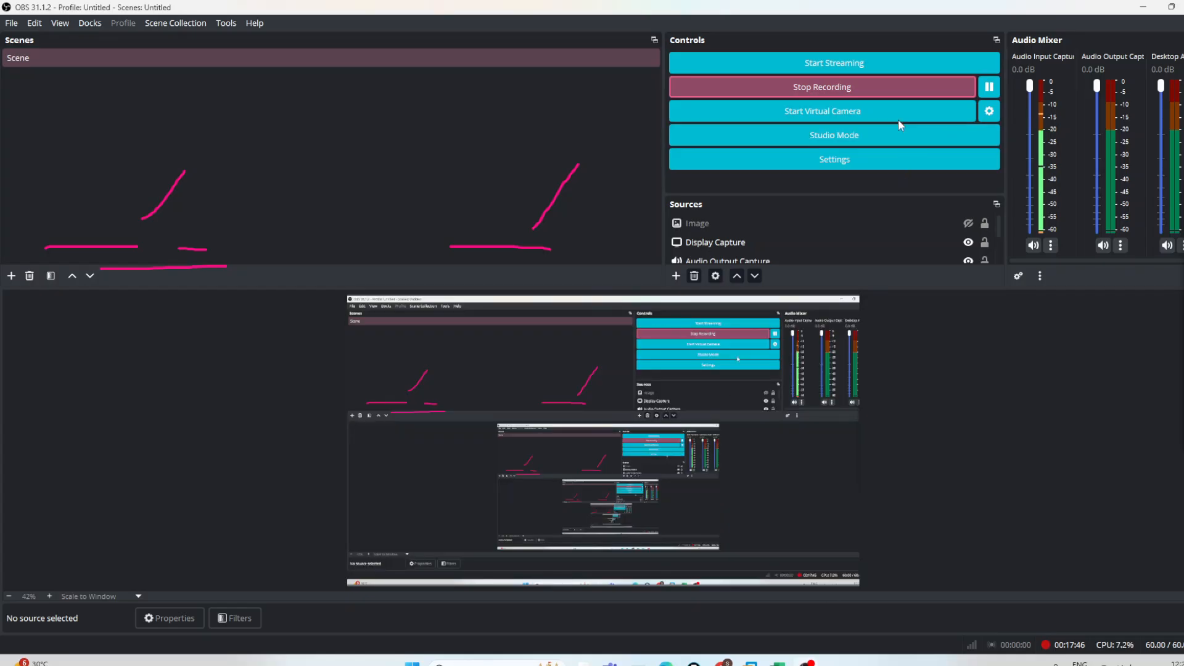
pyautogui.click(1169, 7)
pyautogui.click(1150, 9)
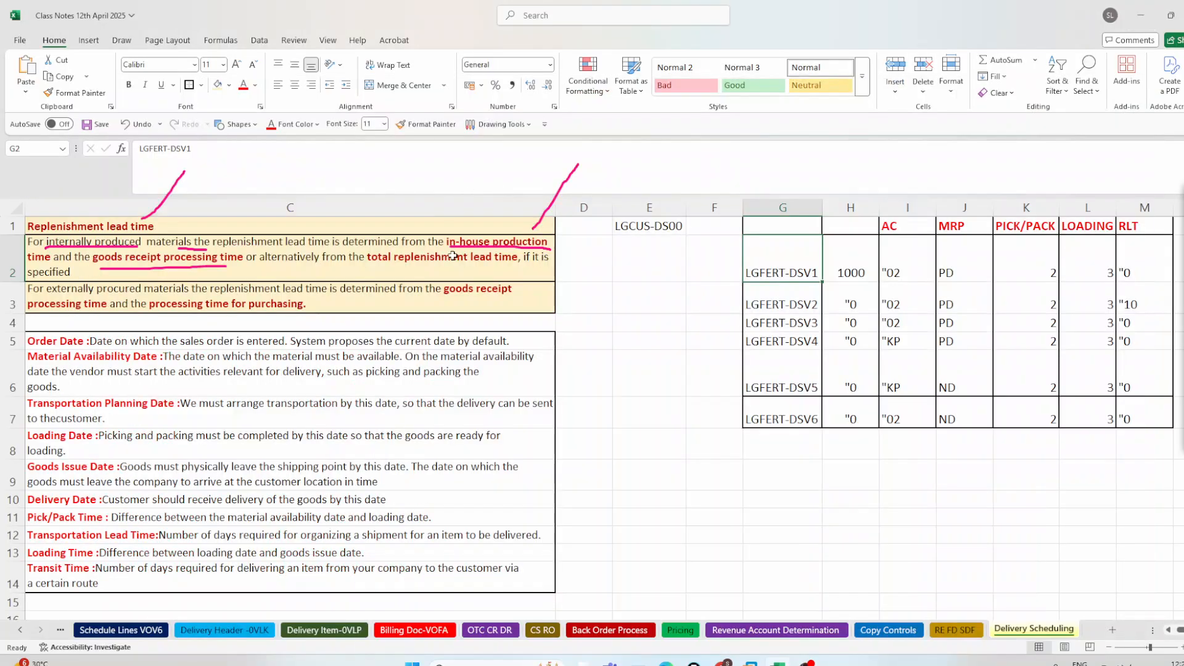
# Tick the in-house production and goods receipt times, then underline externally procured, goods receipt processing time and processing time for purchasing
pyautogui.click(1139, 254)
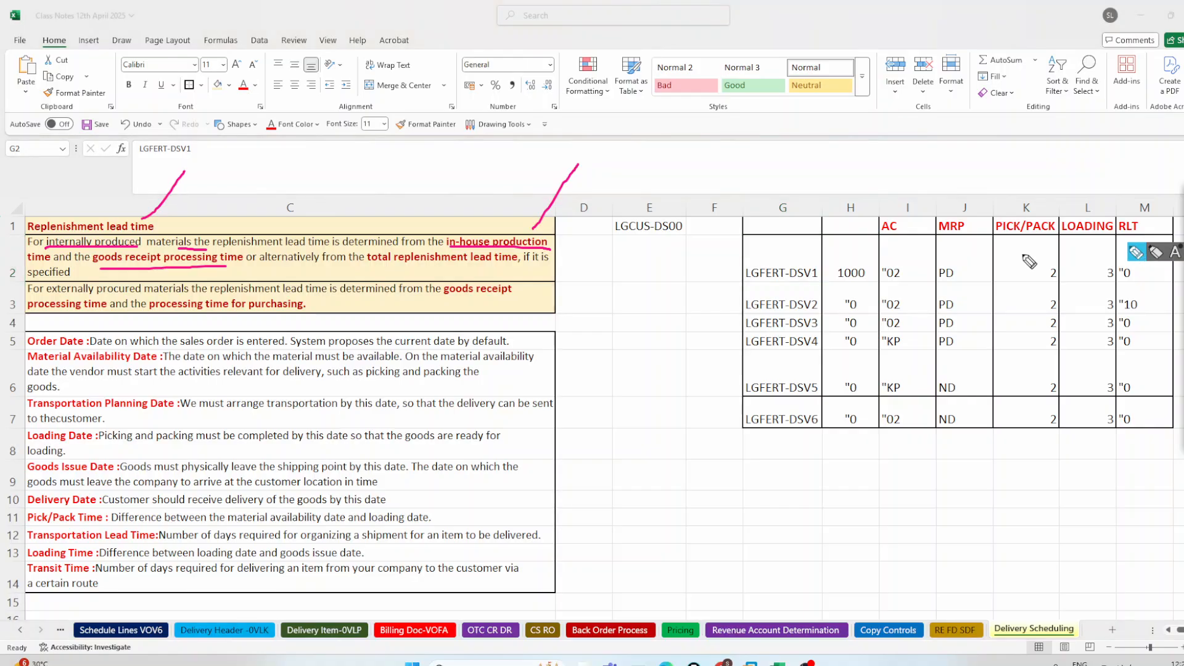
pyautogui.moveTo(464, 228); pyautogui.dragTo(538, 159)
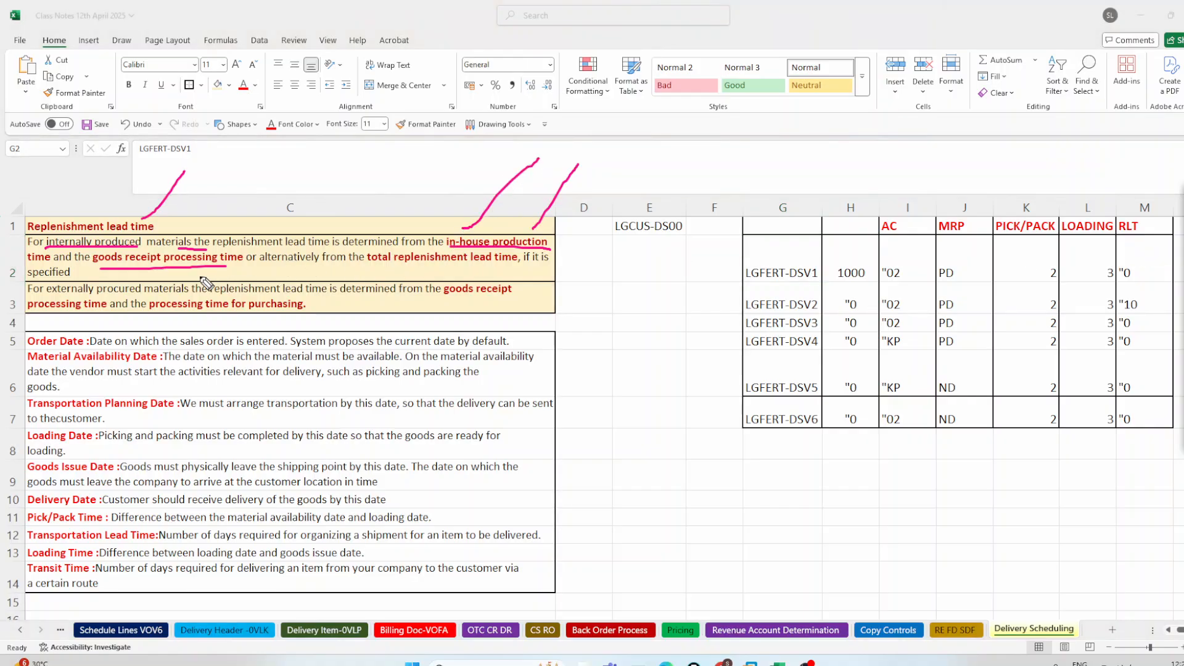
pyautogui.moveTo(175, 271); pyautogui.dragTo(217, 223)
pyautogui.moveTo(48, 295); pyautogui.dragTo(141, 296)
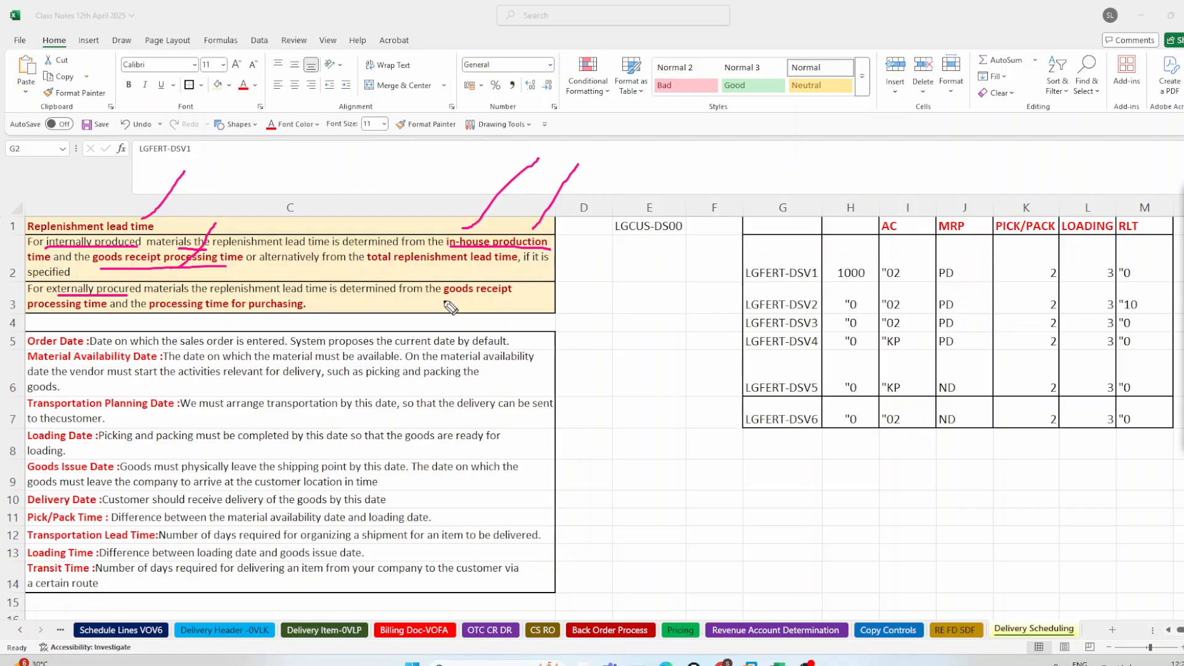
pyautogui.moveTo(450, 295); pyautogui.dragTo(532, 294)
pyautogui.moveTo(54, 315); pyautogui.dragTo(102, 313)
pyautogui.moveTo(174, 314)
pyautogui.mouseDown()
pyautogui.moveTo(296, 313)
pyautogui.moveTo(347, 278)
pyautogui.mouseUp()
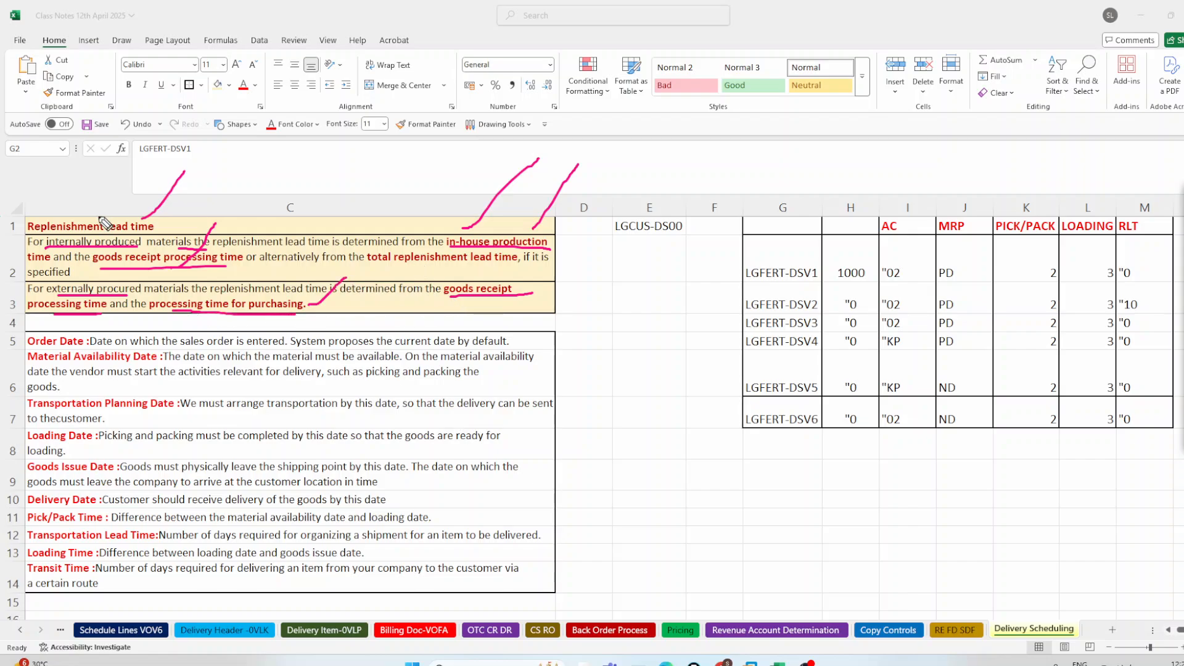
# Tick the Replenishment lead time title and sketch a ticked box containing a circle with a line leading downward beside the notes
pyautogui.moveTo(102, 217); pyautogui.dragTo(137, 171)
pyautogui.moveTo(590, 292)
pyautogui.mouseDown()
pyautogui.moveTo(681, 335)
pyautogui.moveTo(592, 294)
pyautogui.mouseUp()
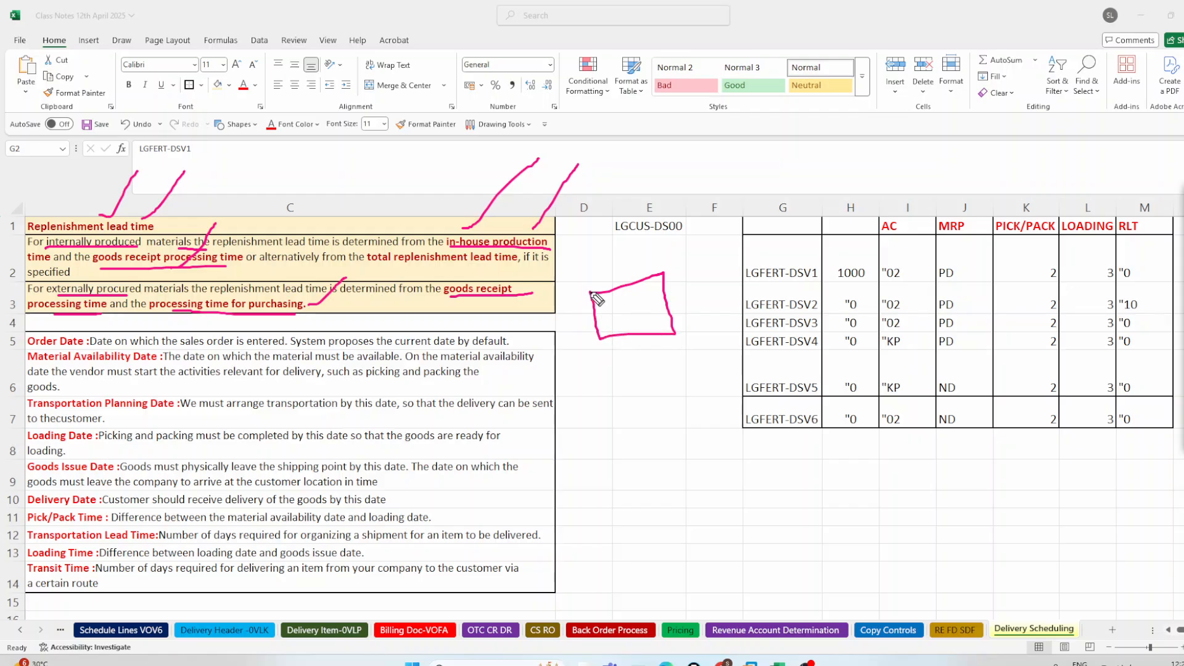
pyautogui.moveTo(664, 285); pyautogui.dragTo(690, 244)
pyautogui.moveTo(632, 302)
pyautogui.mouseDown()
pyautogui.moveTo(609, 326)
pyautogui.moveTo(640, 313)
pyautogui.mouseUp()
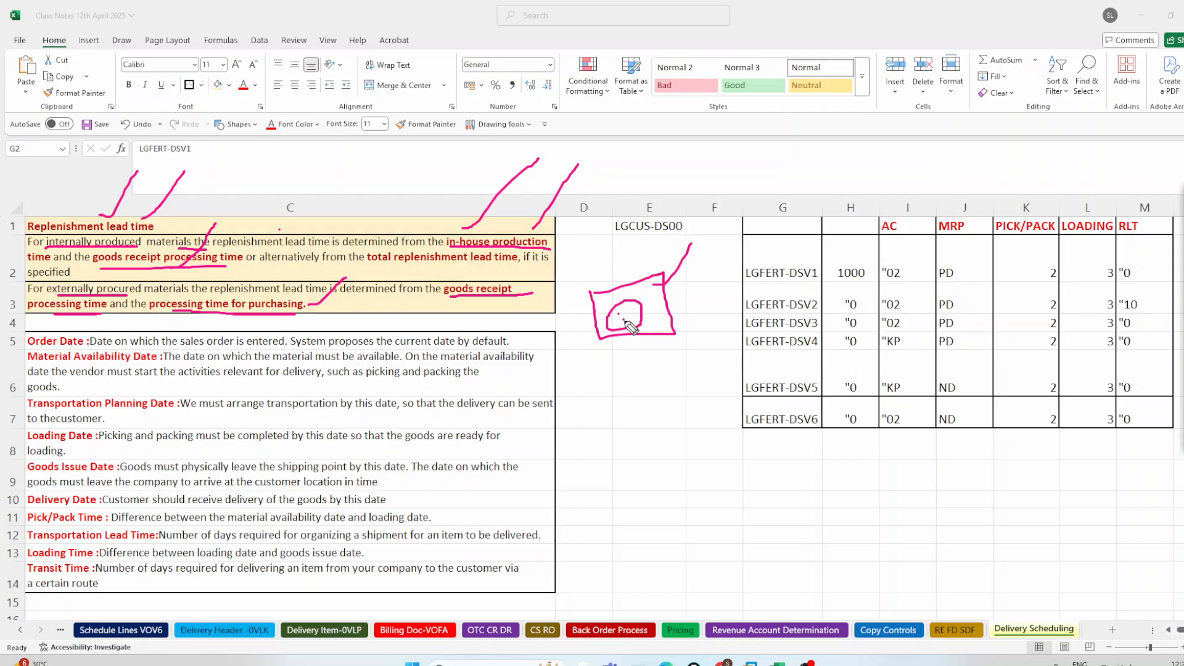
pyautogui.moveTo(621, 320); pyautogui.dragTo(648, 387)
# Clear all drawings from the notes and tick the Order Date definition
pyautogui.click(1182, 252)
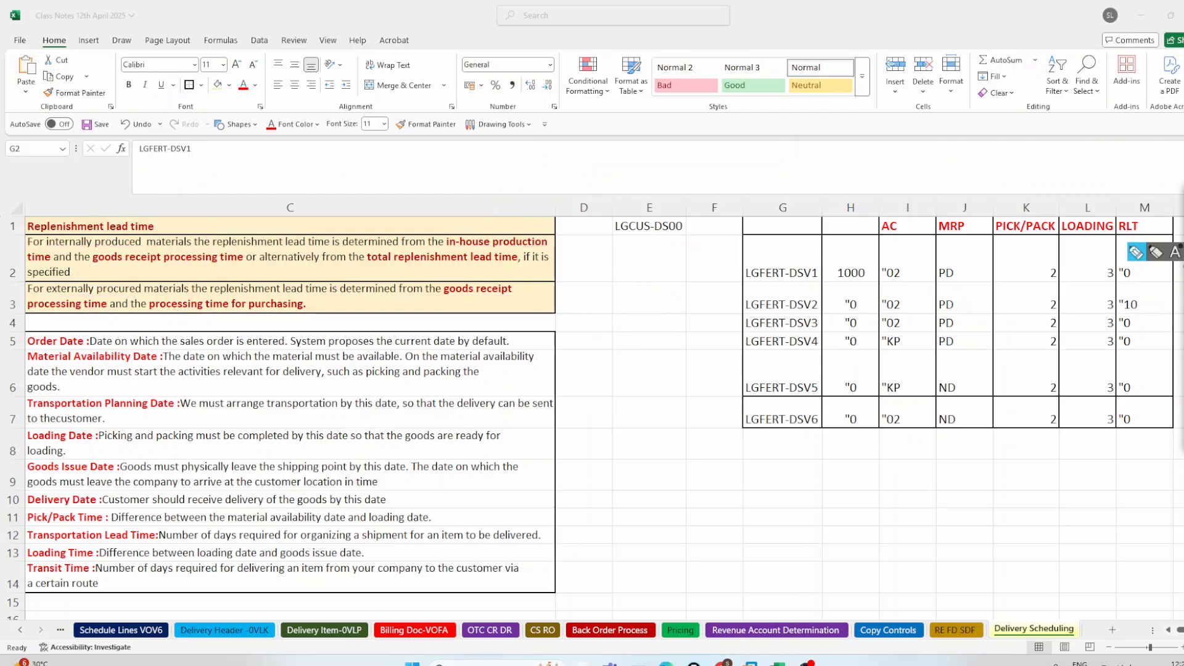
pyautogui.click(1139, 252)
pyautogui.moveTo(55, 334); pyautogui.dragTo(81, 305)
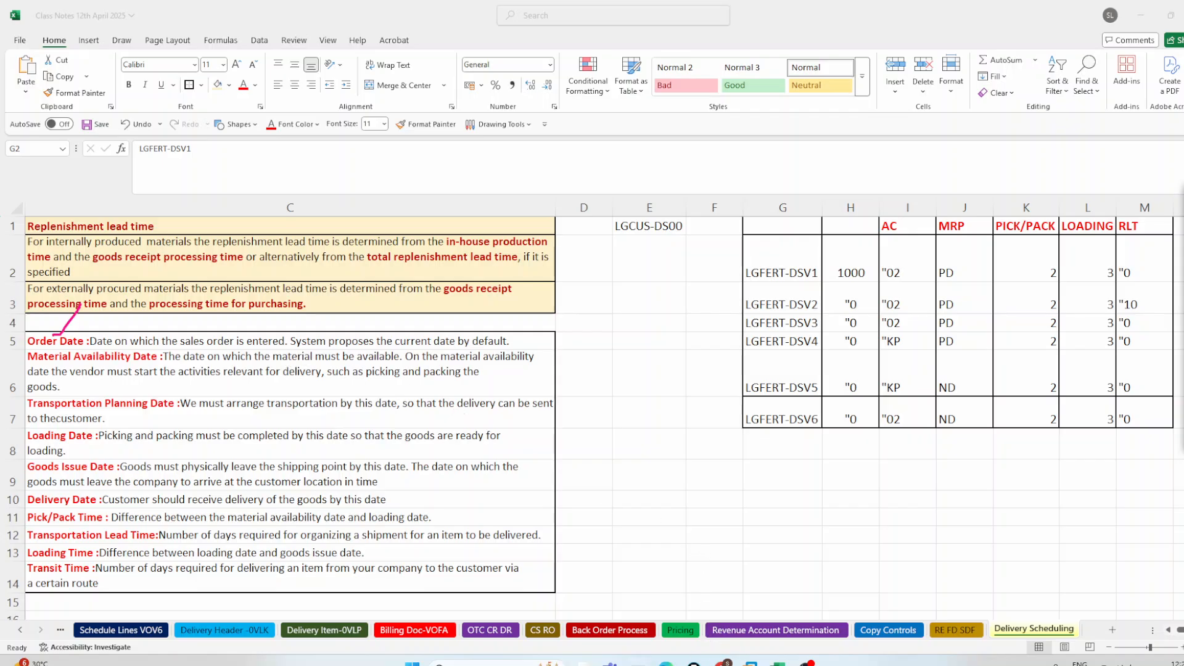
# Switch to SAP, leave the LGFERT-DSV1 material display, and check the document date in the standard order's header before returning to the overview
pyautogui.moveTo(637, 661)
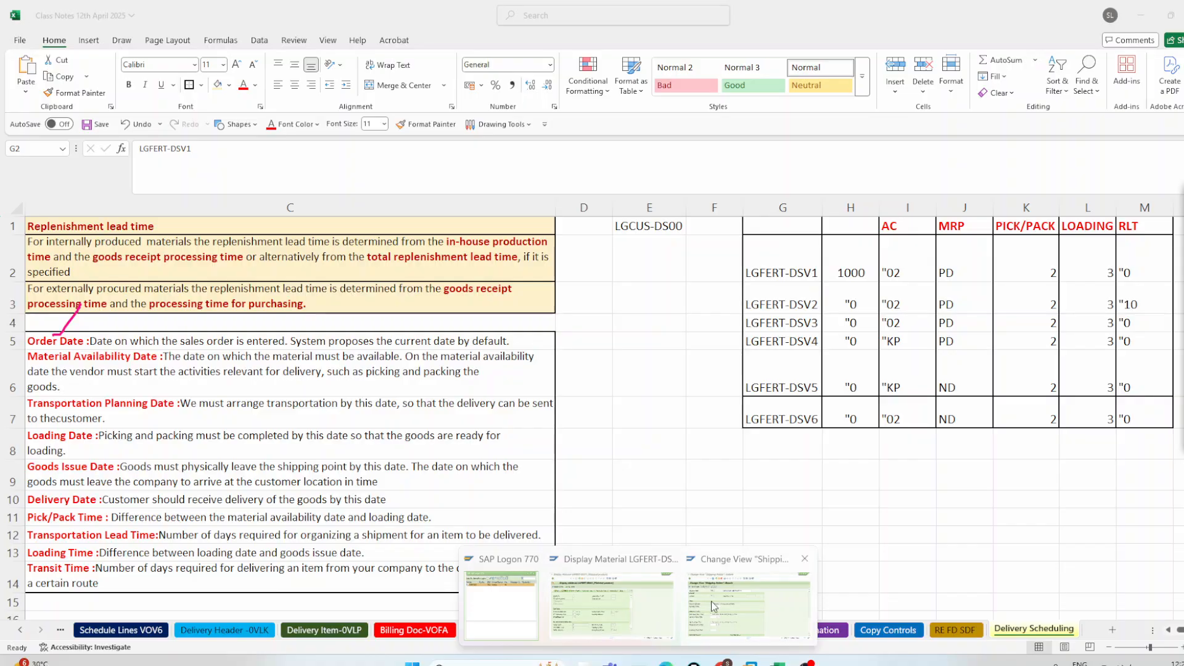
pyautogui.click(613, 605)
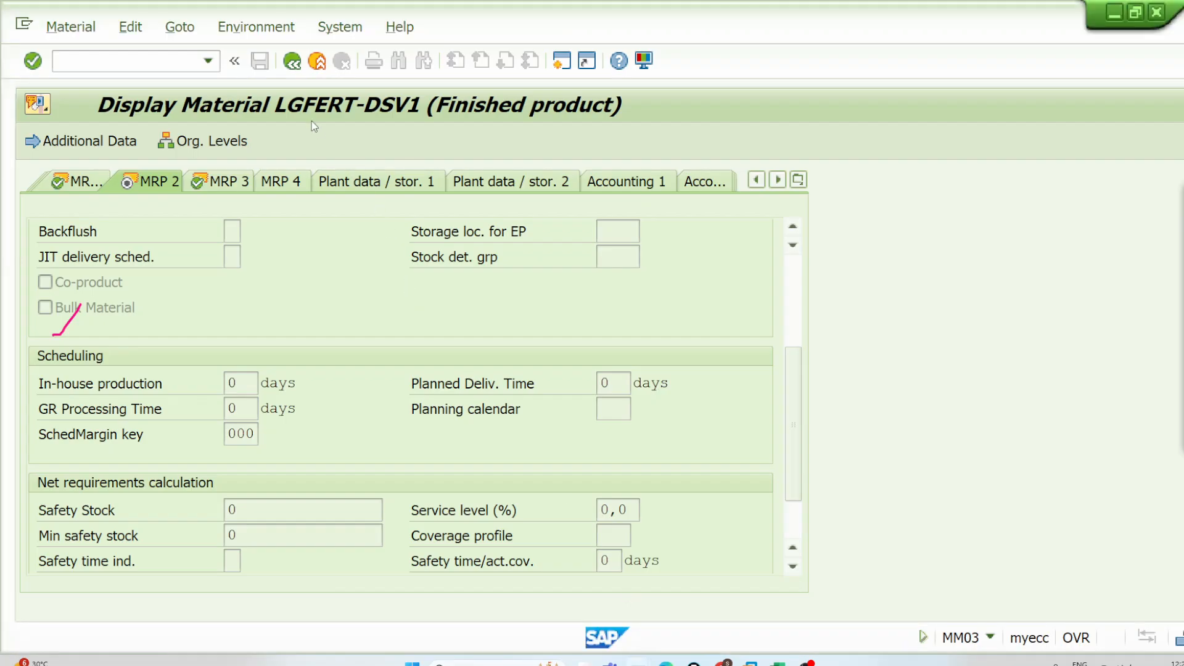
pyautogui.click(292, 61)
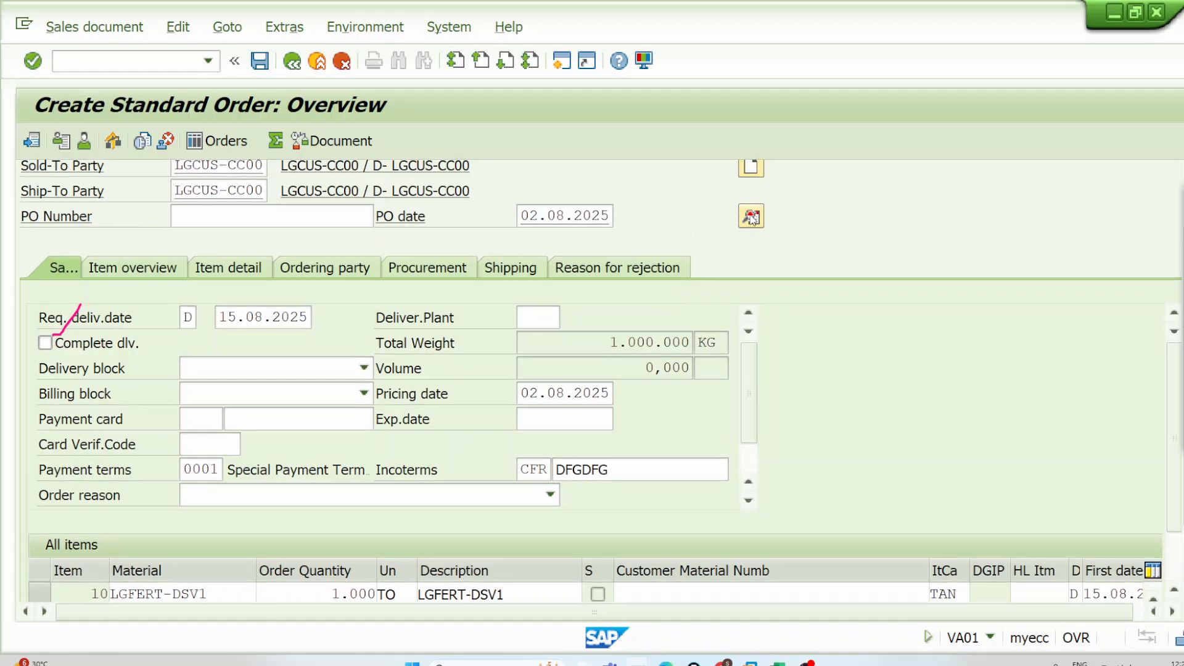
pyautogui.click(751, 217)
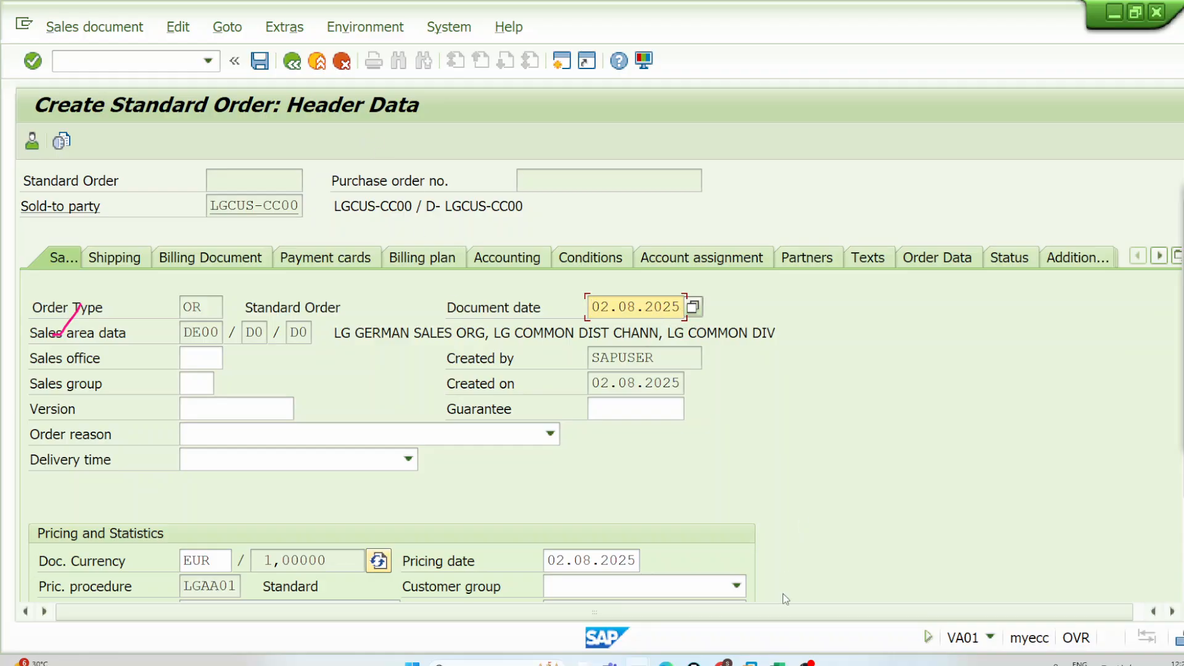
pyautogui.click(293, 61)
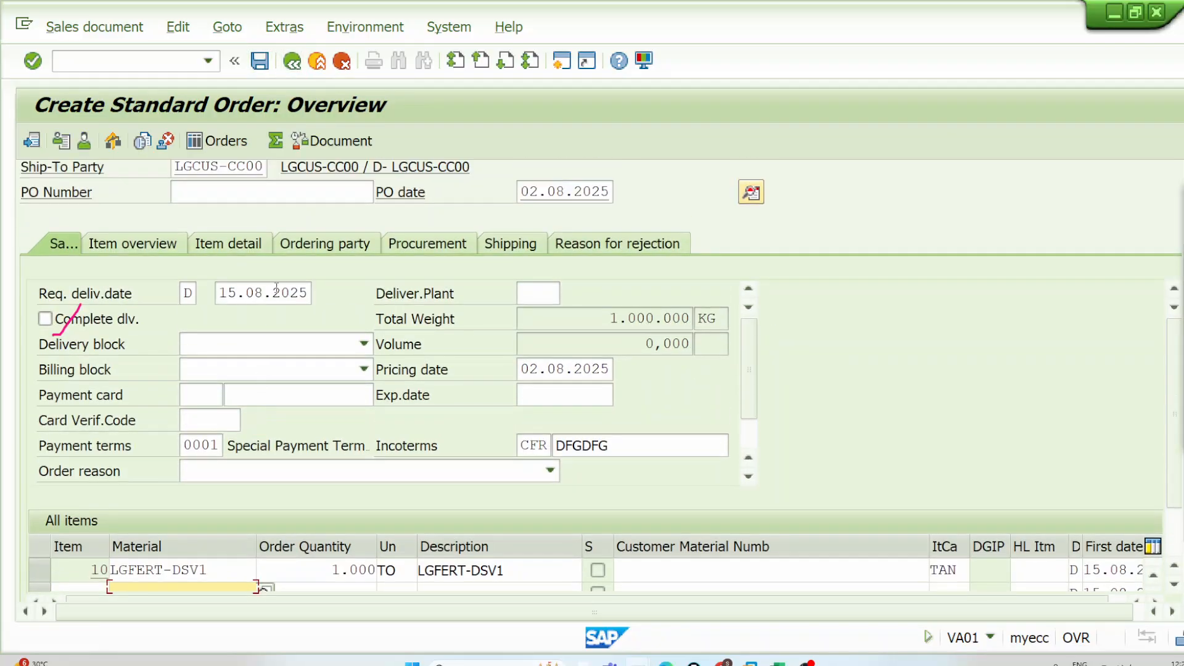
# Check the order's requested delivery date and open the schedule lines of item 10, LGFERT-DSV1
pyautogui.click(306, 290)
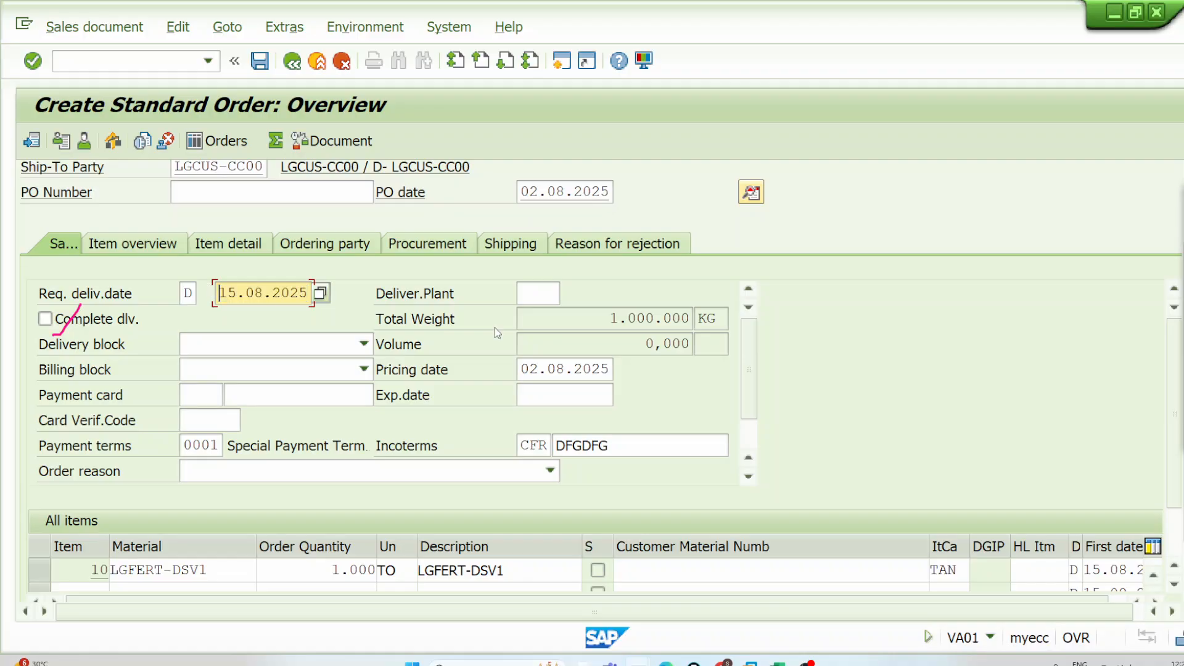
pyautogui.doubleClick(315, 570)
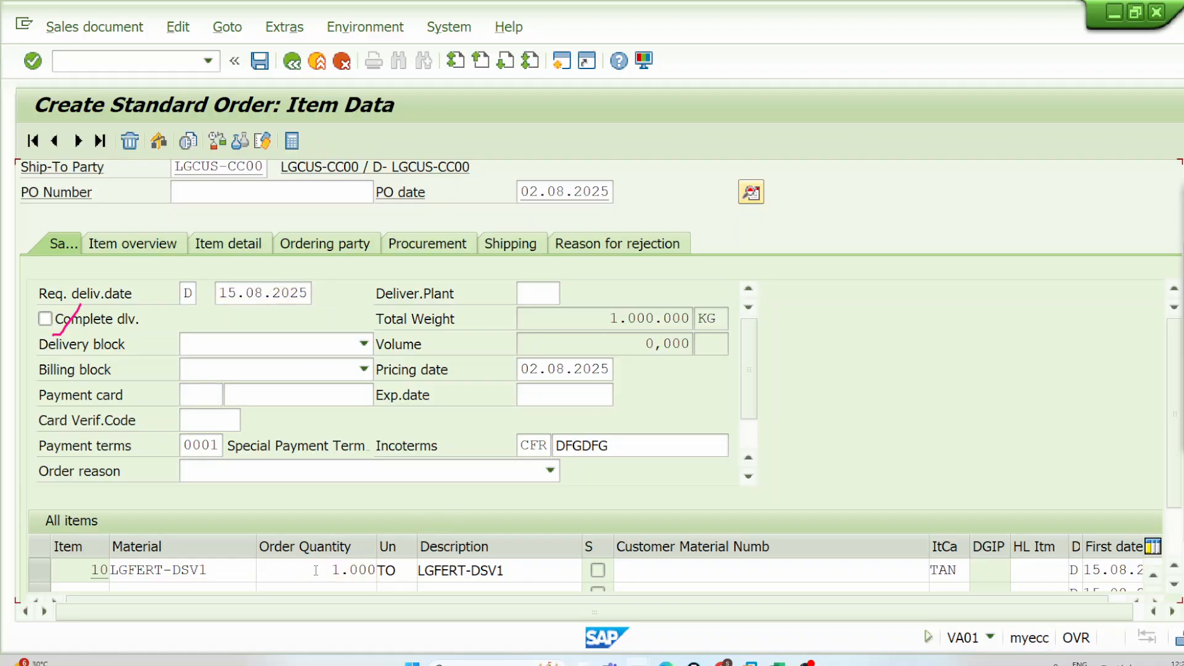
pyautogui.click(596, 262)
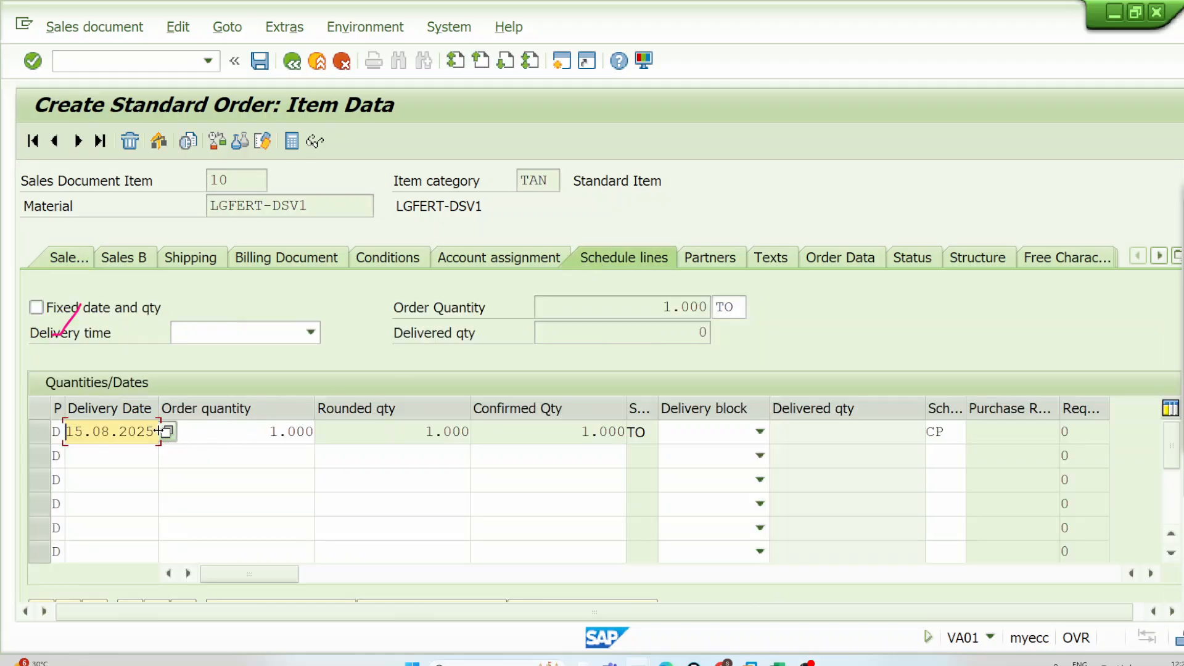
# Draw a box around the first schedule line, tick its delivery date twice and circle its confirmed quantity
pyautogui.moveTo(1176, 254)
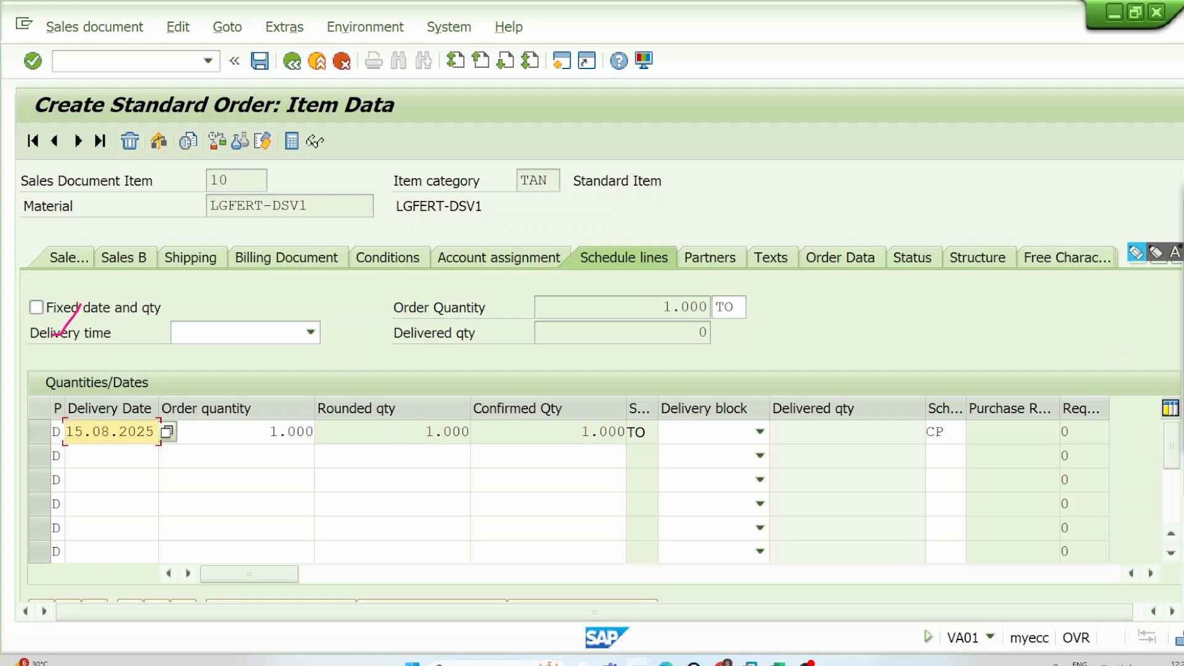
pyautogui.click(1137, 255)
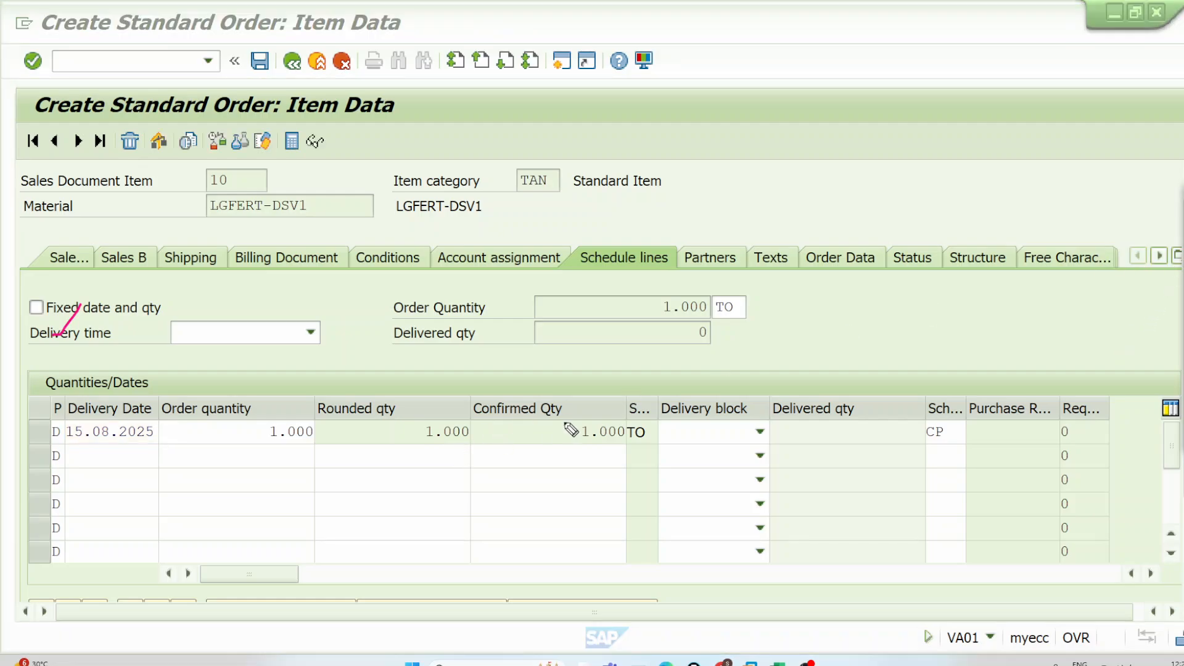
pyautogui.moveTo(74, 426)
pyautogui.mouseDown()
pyautogui.moveTo(642, 415)
pyautogui.moveTo(558, 454)
pyautogui.moveTo(55, 452)
pyautogui.moveTo(49, 422)
pyautogui.moveTo(167, 360)
pyautogui.mouseUp()
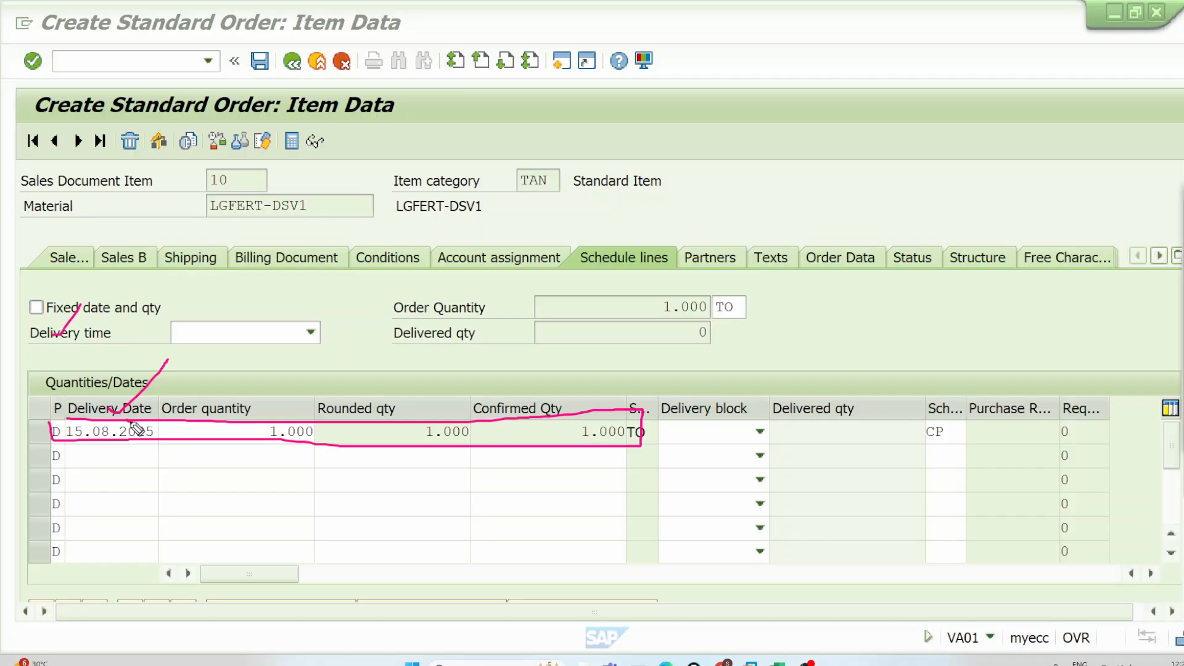
pyautogui.moveTo(133, 421); pyautogui.dragTo(168, 383)
pyautogui.moveTo(611, 422)
pyautogui.mouseDown()
pyautogui.moveTo(574, 439)
pyautogui.moveTo(644, 449)
pyautogui.moveTo(601, 415)
pyautogui.mouseUp()
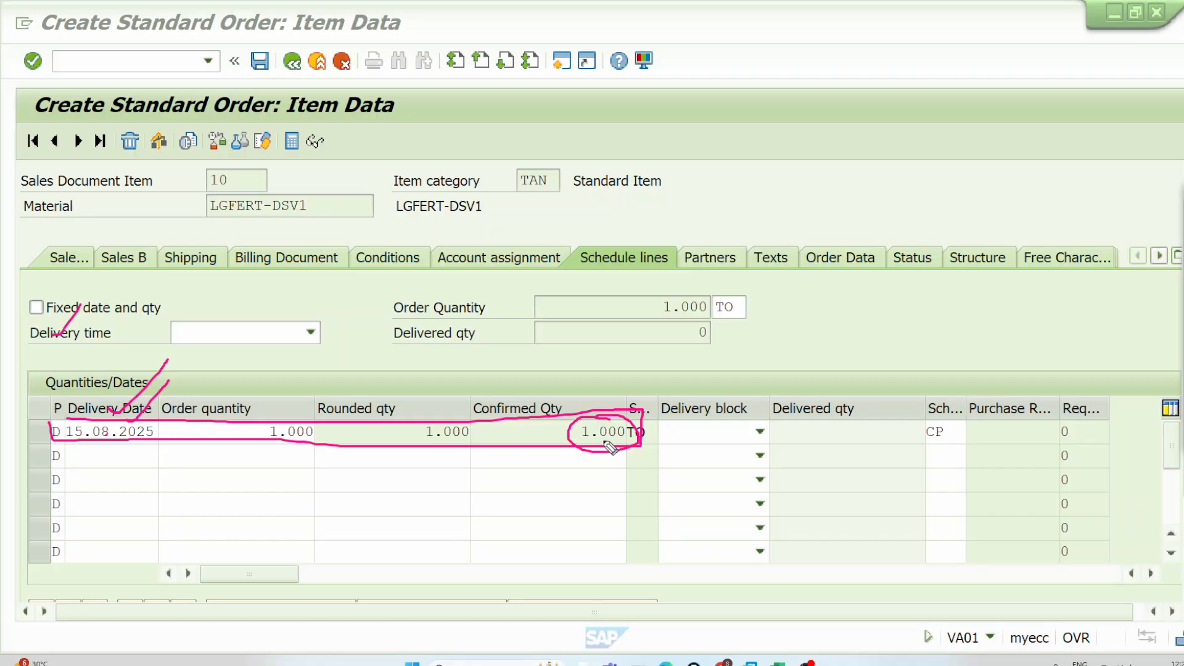
pyautogui.click(575, 427)
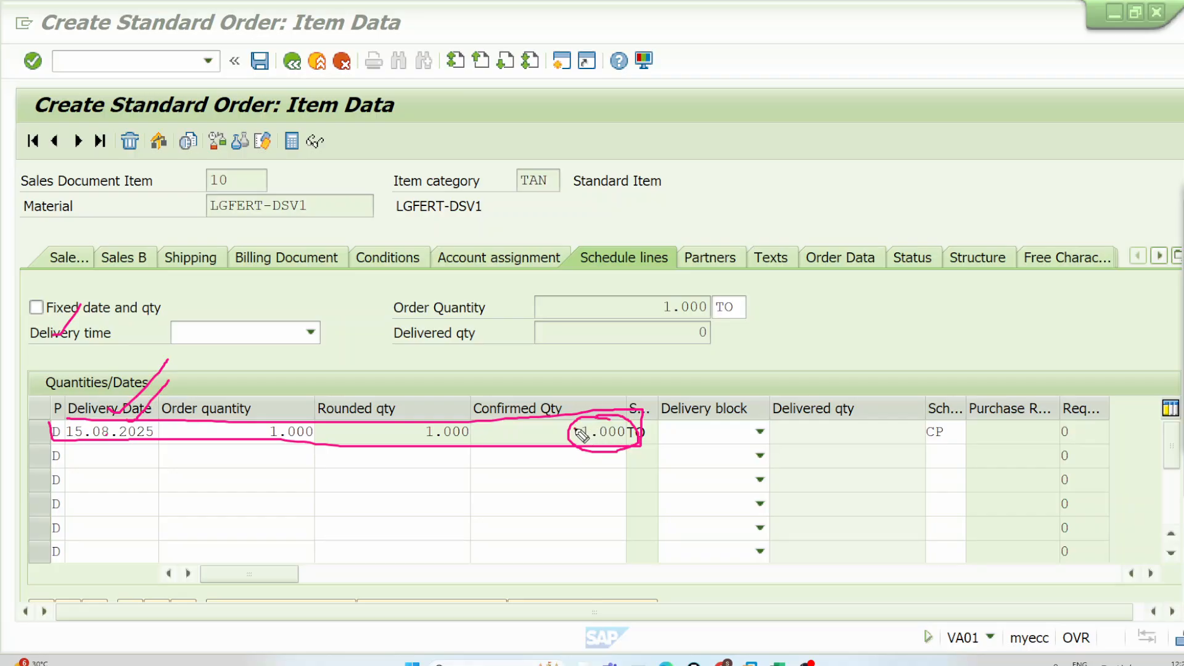
pyautogui.click(161, 436)
# Return to the order overview, set the requested delivery date to 02.08.2025, and reopen the schedule lines of item 10
pyautogui.click(292, 61)
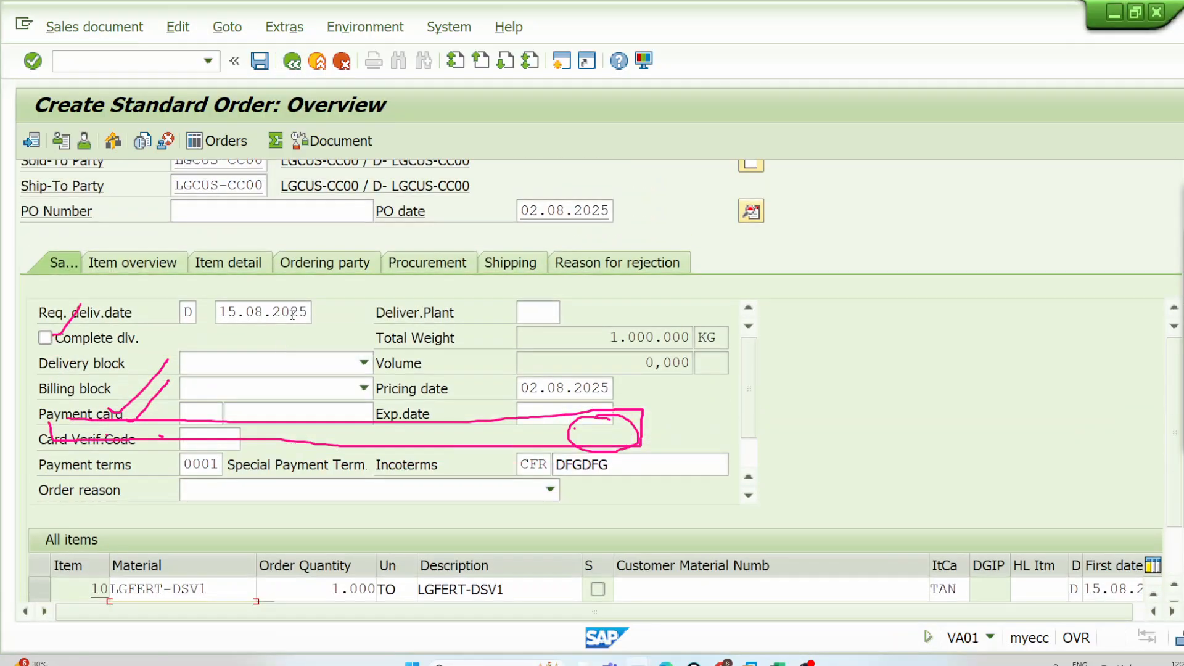
pyautogui.click(320, 311)
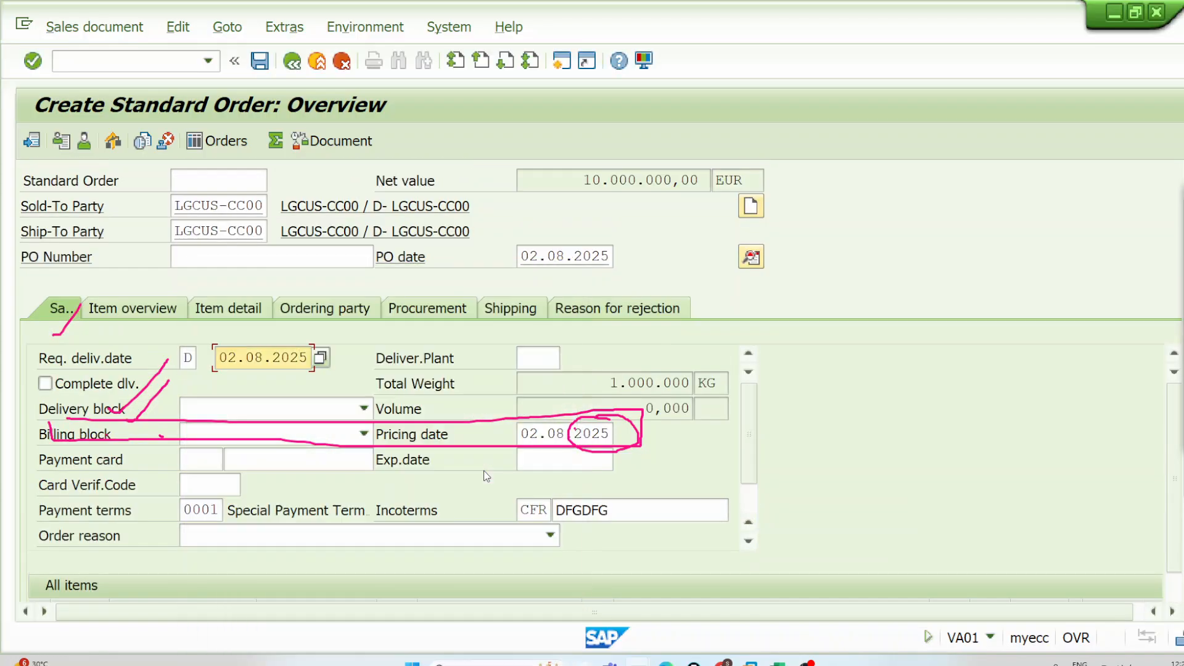
pyautogui.press('Return')
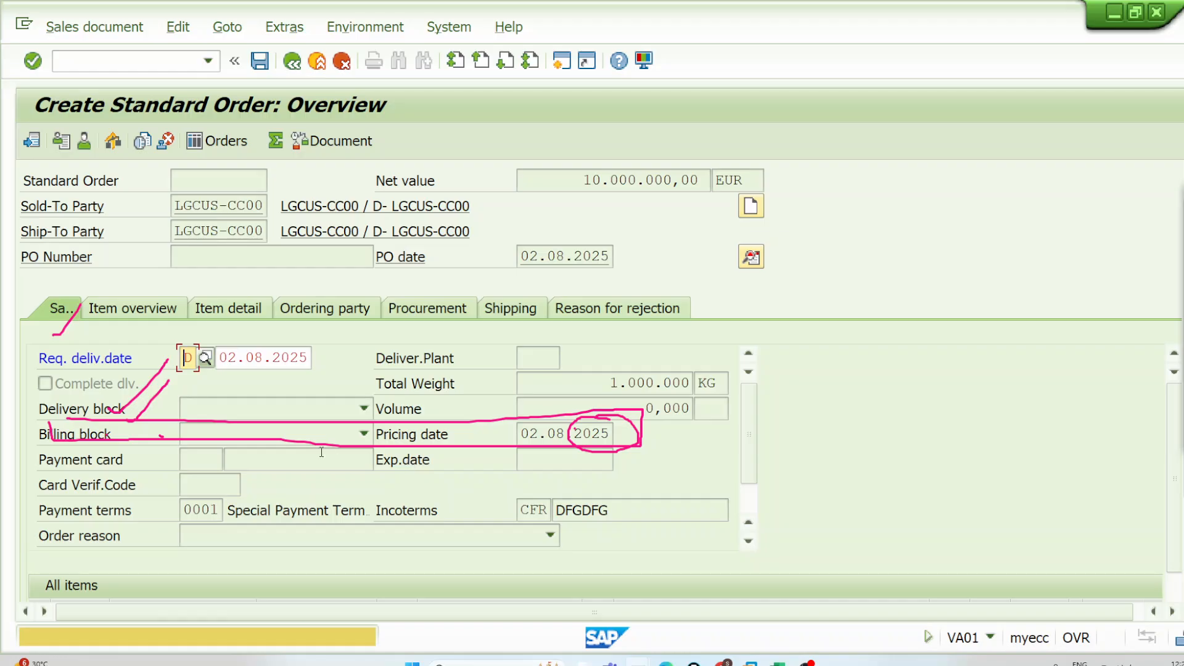
pyautogui.press('Return')
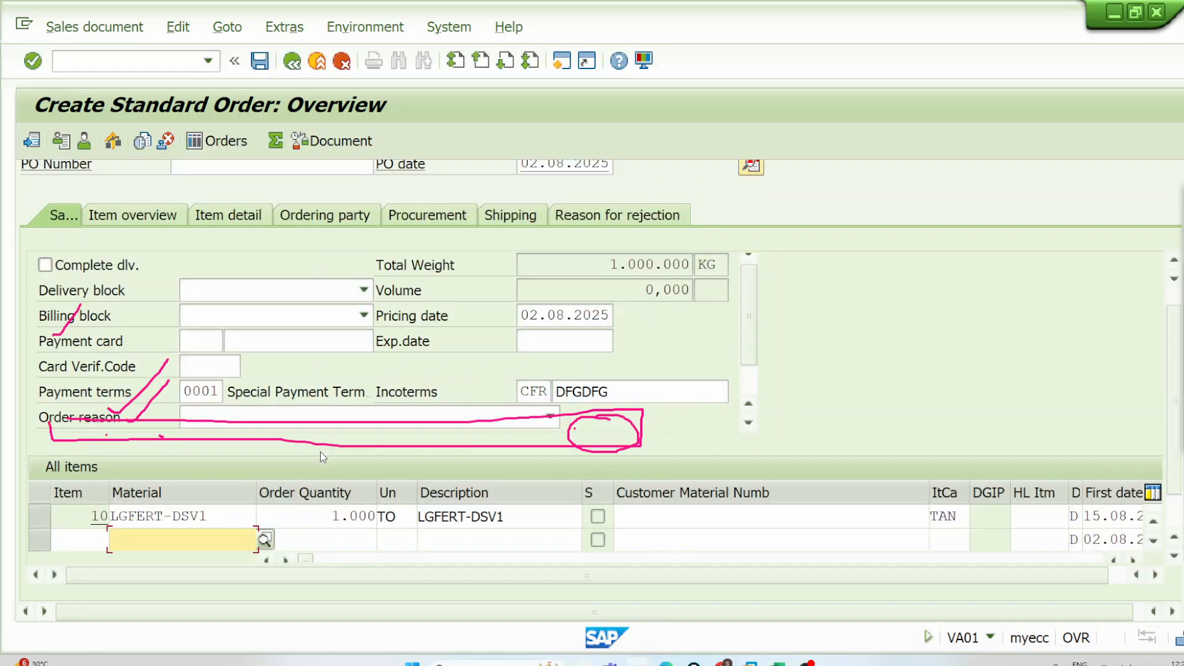
pyautogui.click(286, 512)
pyautogui.doubleClick(286, 512)
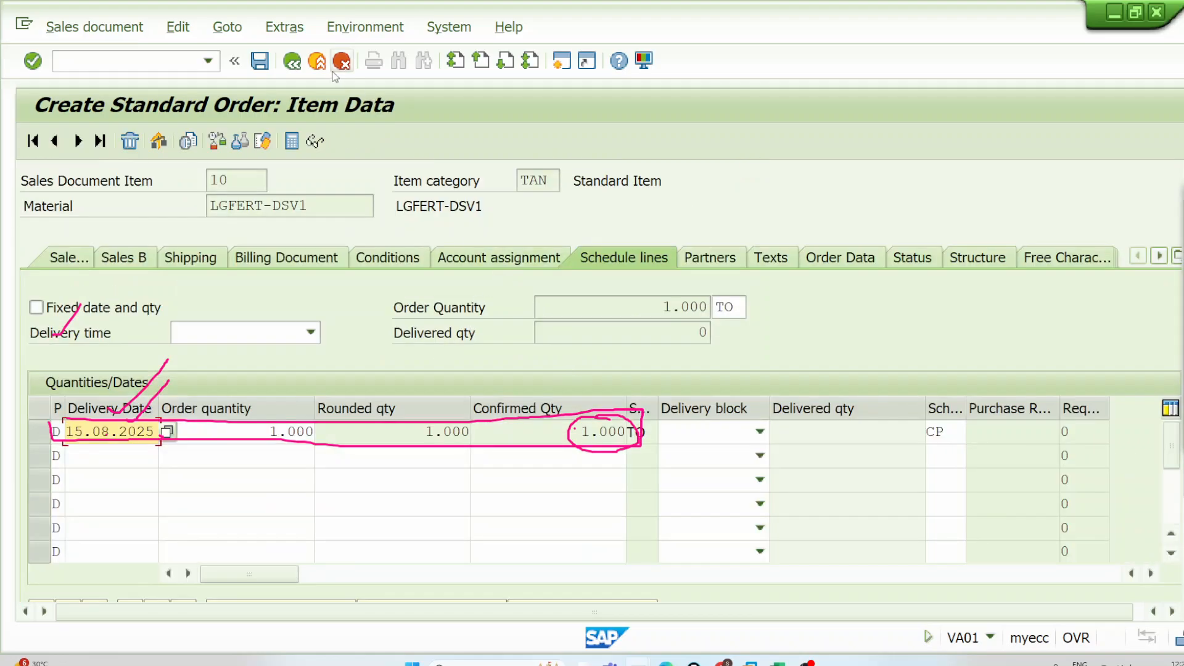
# Abandon the current order and start a new standard order (OR) with VA01 for sales area DE00/D0/D0
pyautogui.click(317, 60)
pyautogui.click(450, 419)
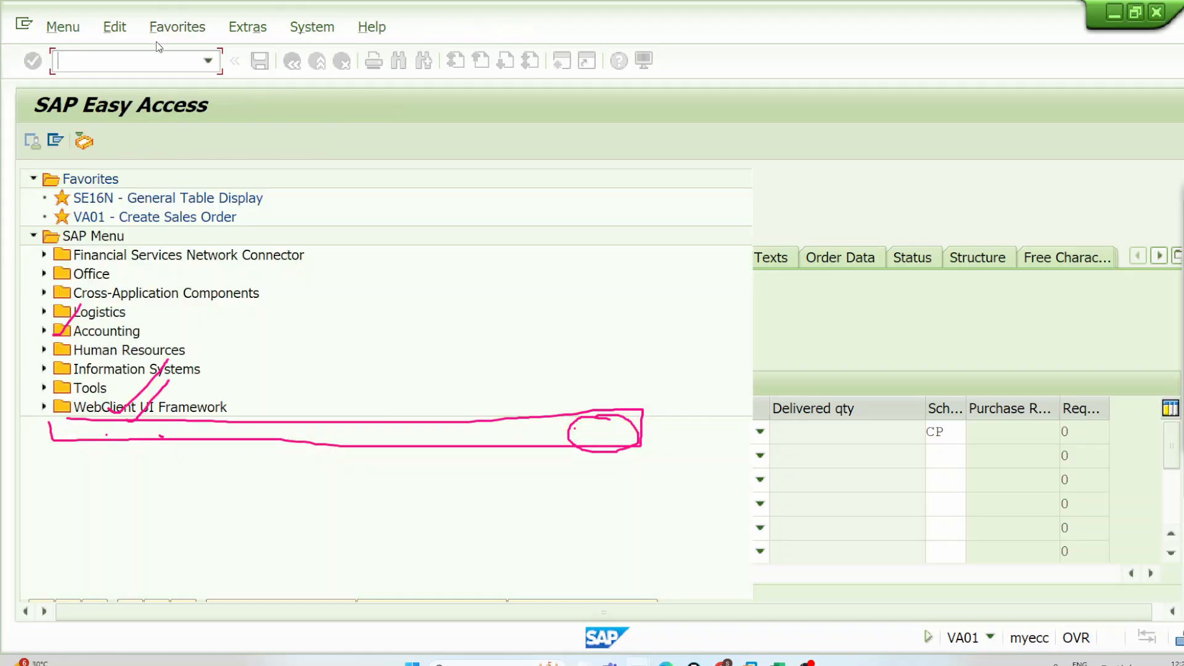
pyautogui.click(157, 52)
pyautogui.write('VA01')
pyautogui.press('Return')
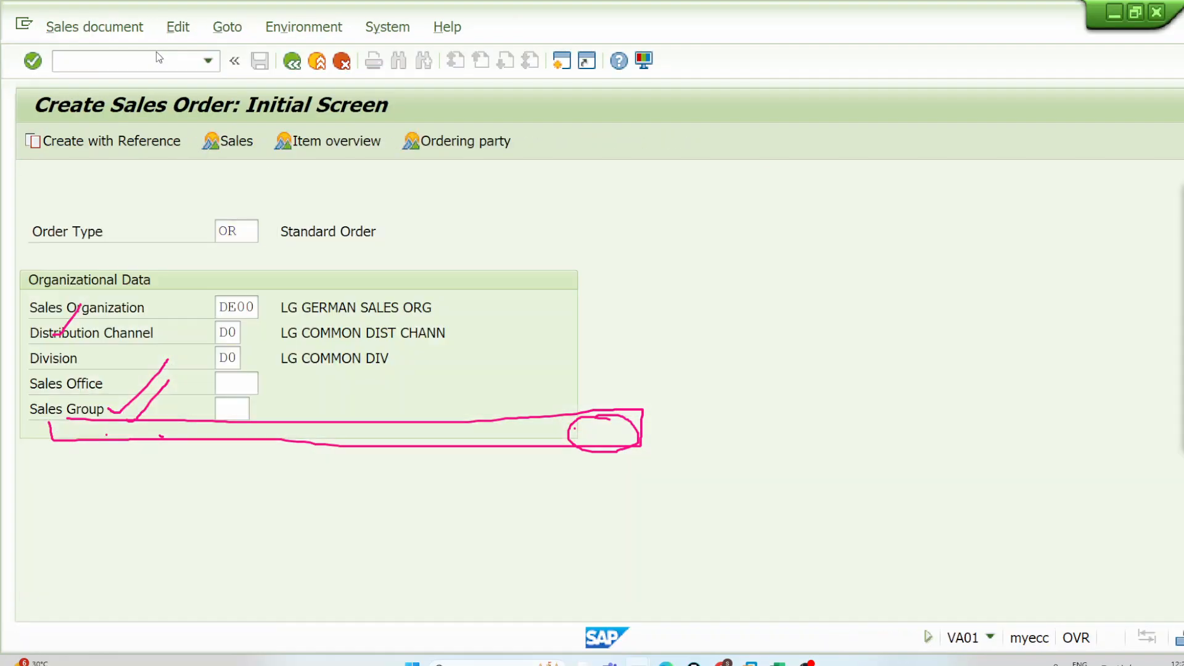
pyautogui.press('Return')
pyautogui.click(217, 206)
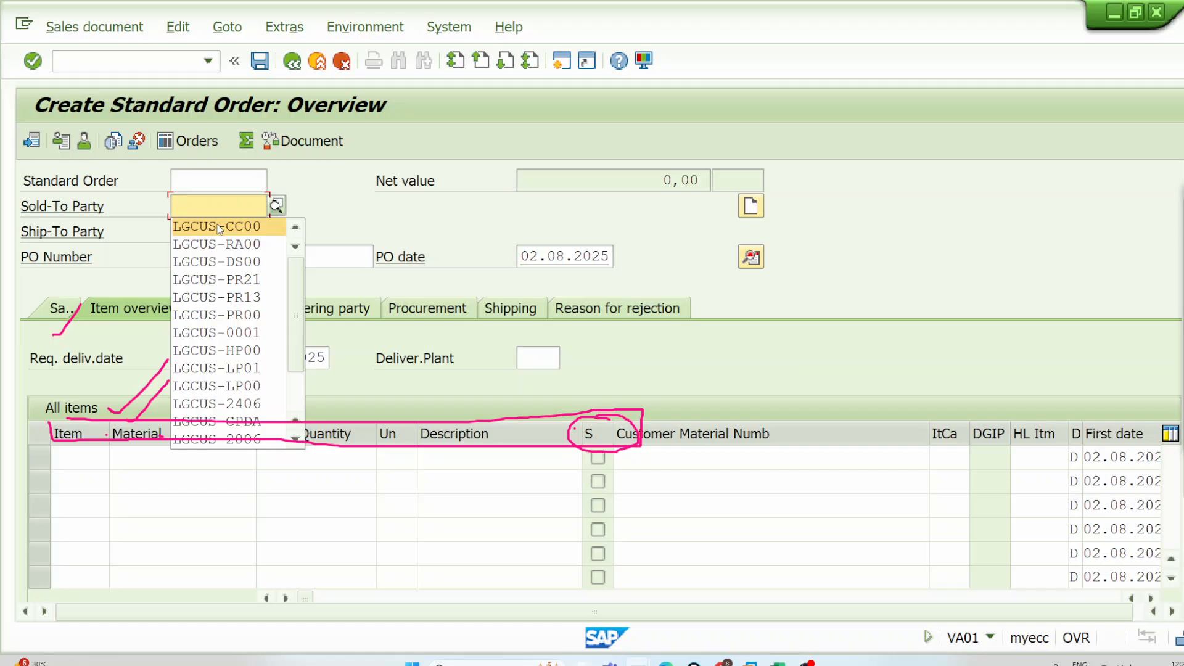
# Copy the customer number from cell E1 of the Excel notes into the new order's Sold-To Party, then clear the drawings
pyautogui.hotkey('alt', 'Tab')
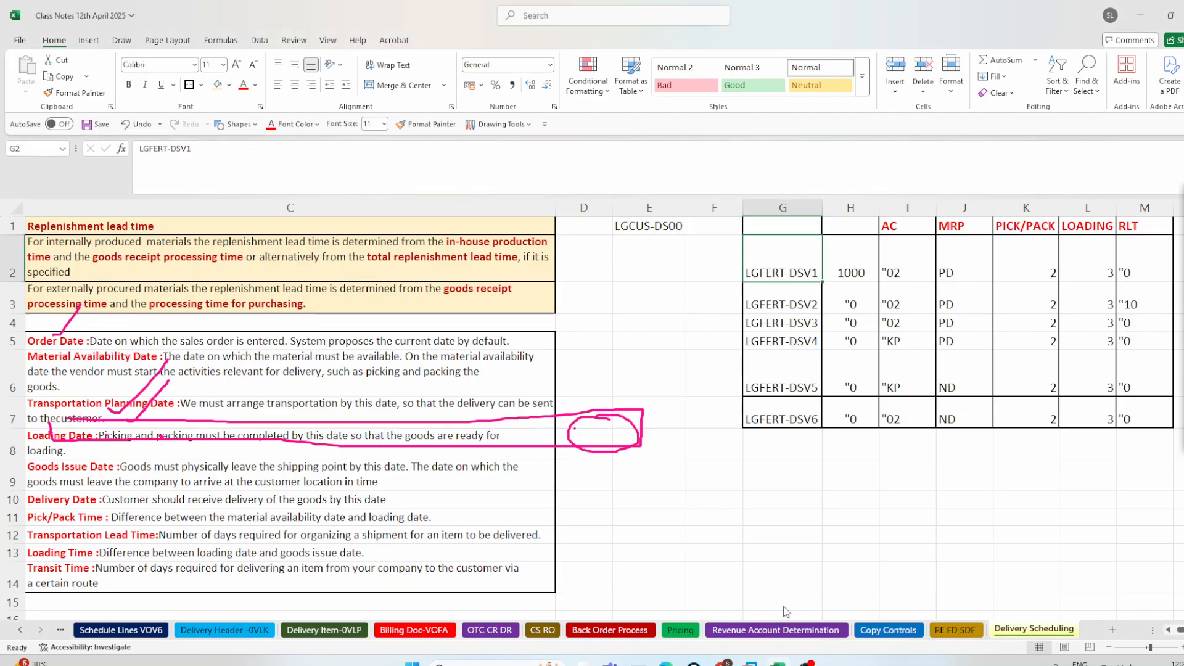
pyautogui.click(666, 228)
pyautogui.hotkey('ctrl', 'c')
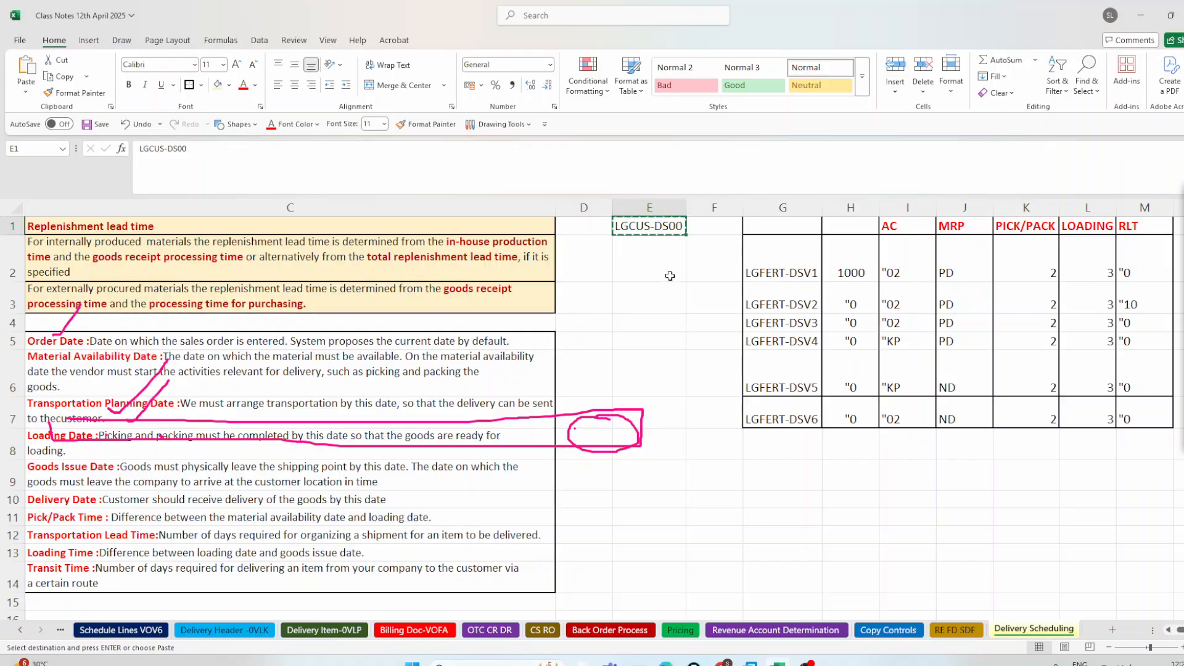
pyautogui.hotkey('alt', 'Tab')
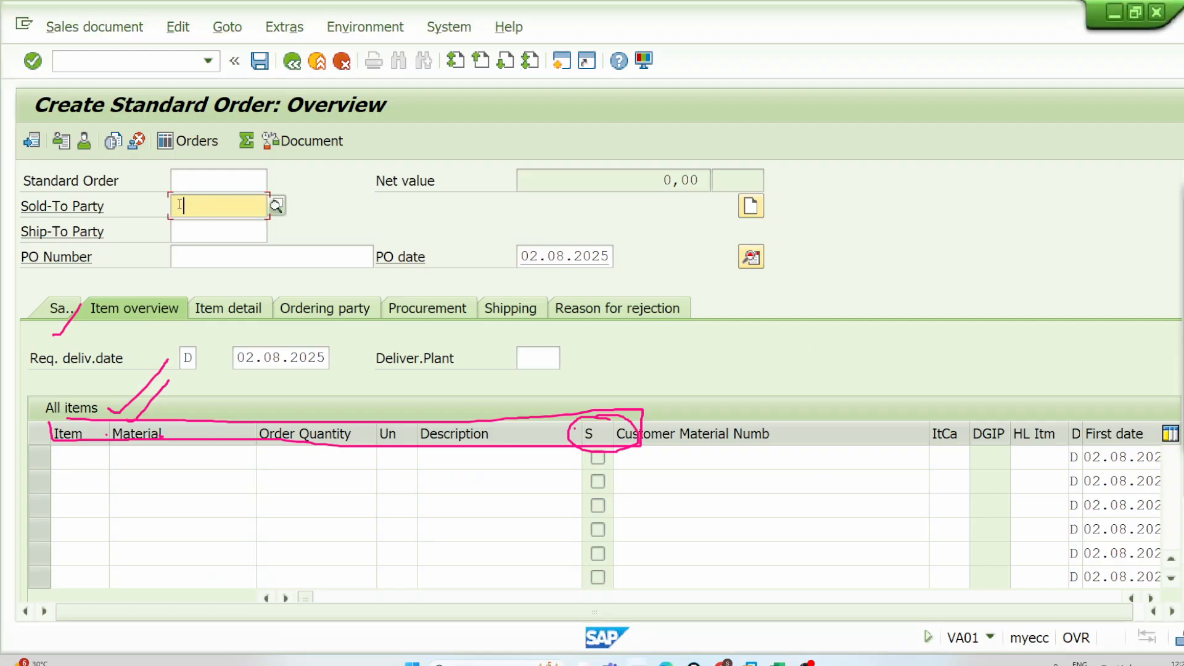
pyautogui.hotkey('ctrl', 'v')
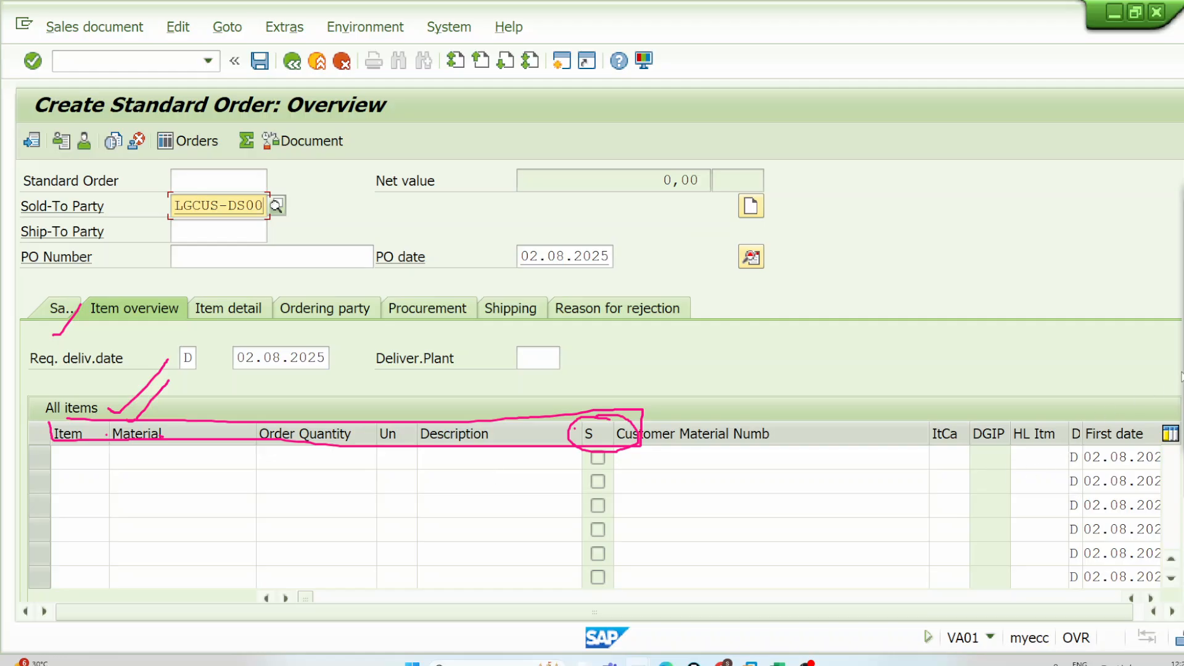
pyautogui.press('Escape')
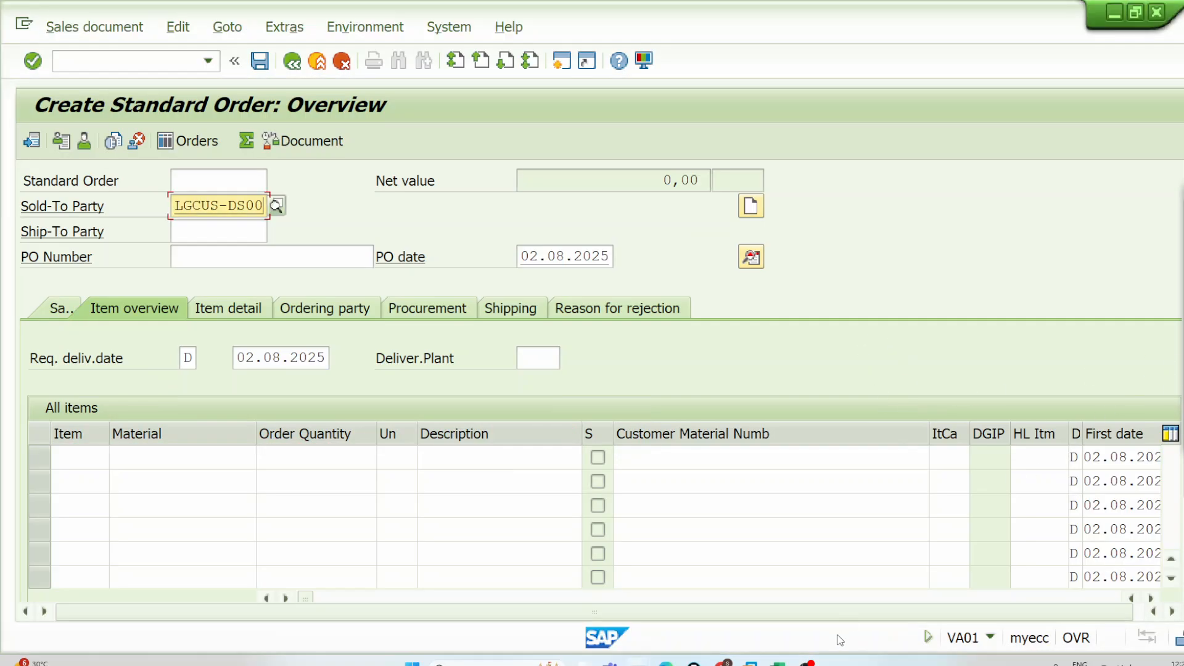
# Switch back to the Excel notes and select the 1000 value beside LGFERT-DSV1
pyautogui.hotkey('alt', 'Tab')
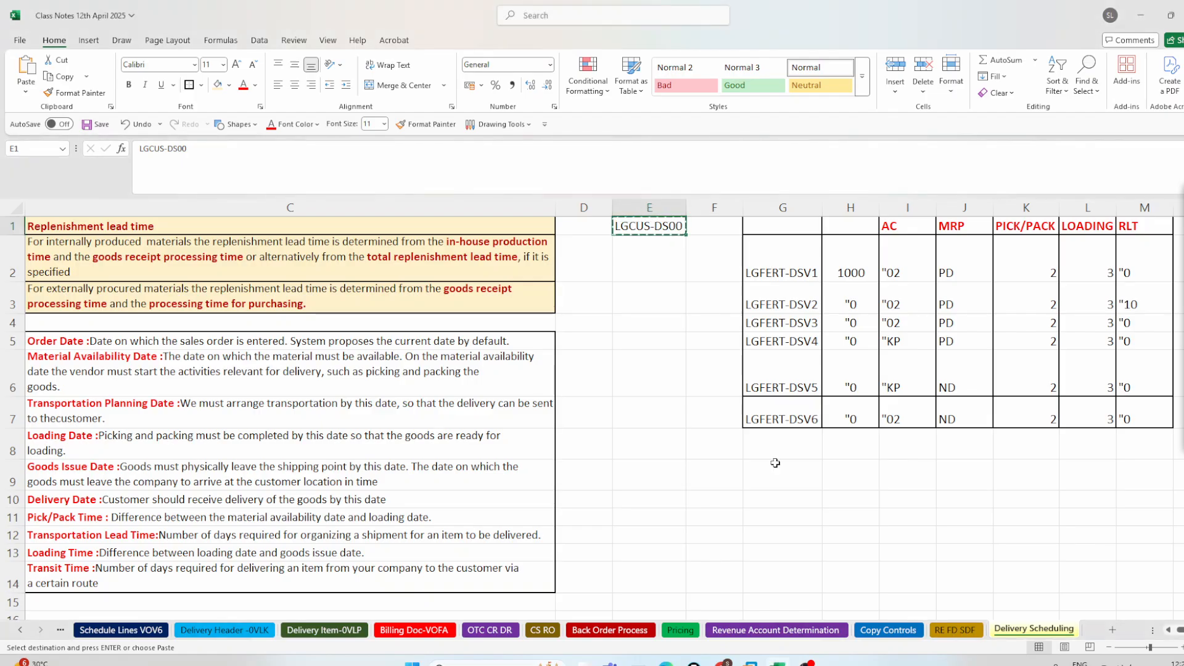
pyautogui.press('Escape')
pyautogui.click(842, 273)
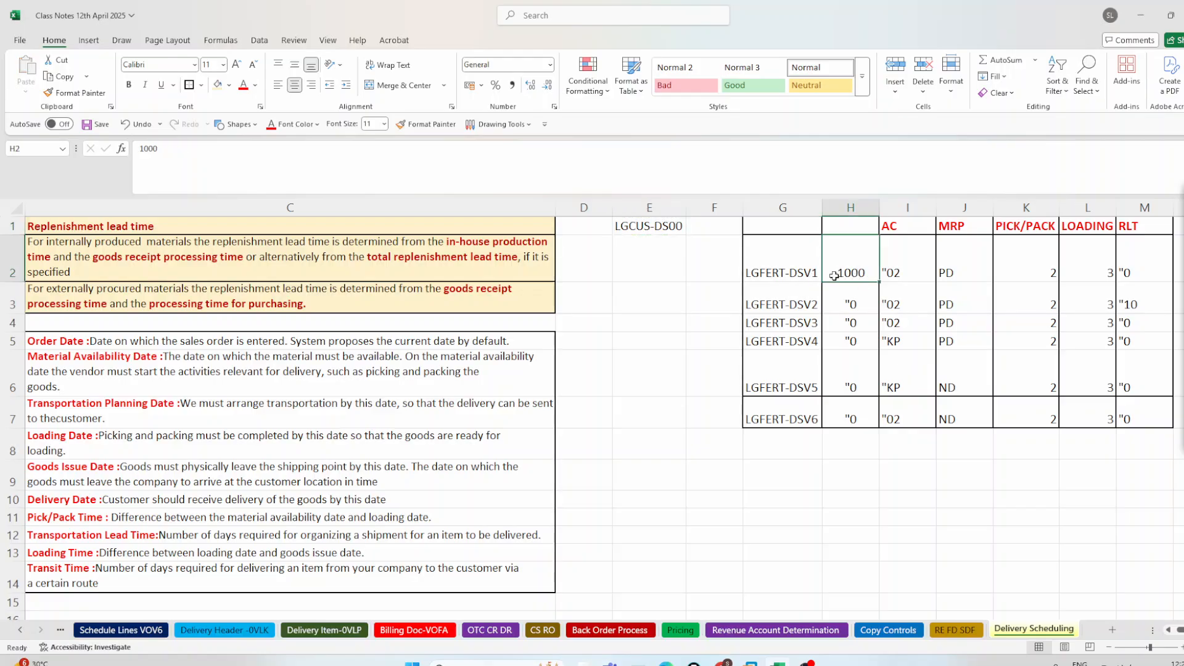
# Copy the material number LGFERT-DSV1 from the delivery scheduling table and check its AC, MRP and RLT cells
pyautogui.click(802, 276)
pyautogui.hotkey('ctrl', 'c')
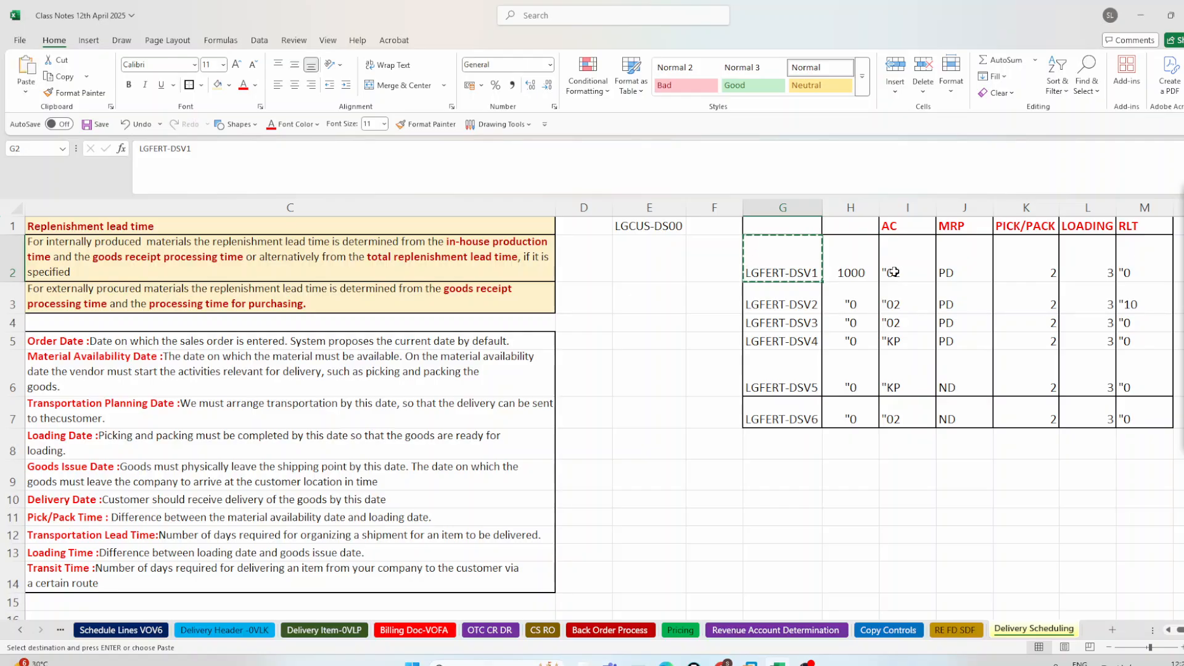
pyautogui.click(894, 272)
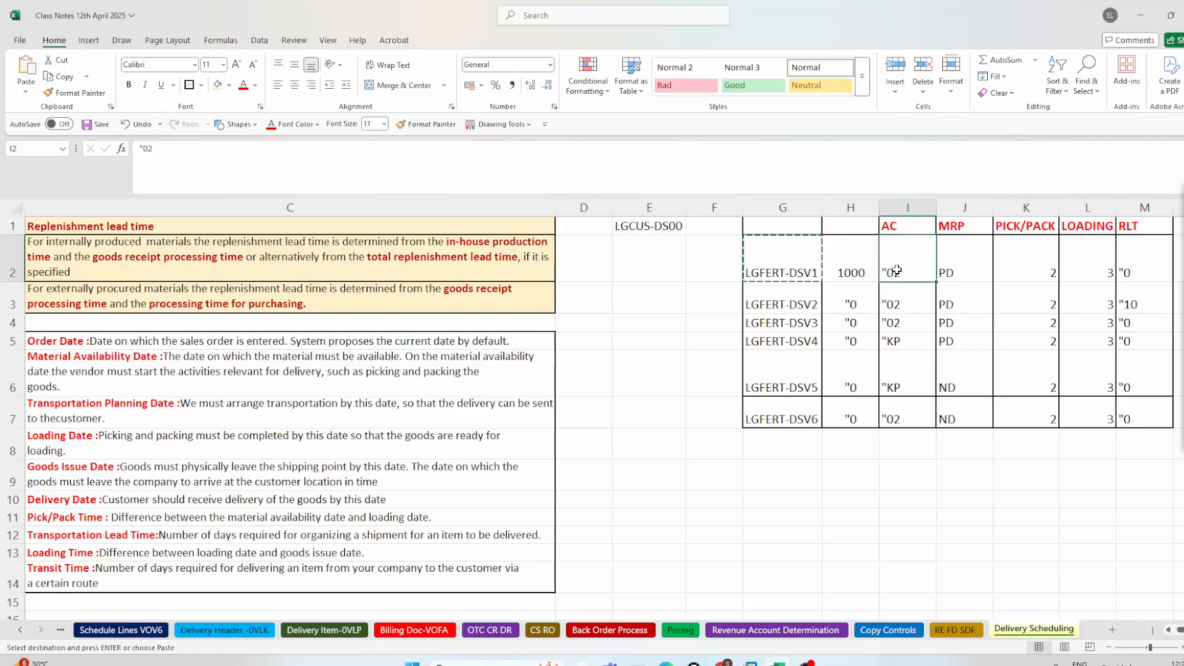
pyautogui.click(950, 265)
pyautogui.click(1133, 270)
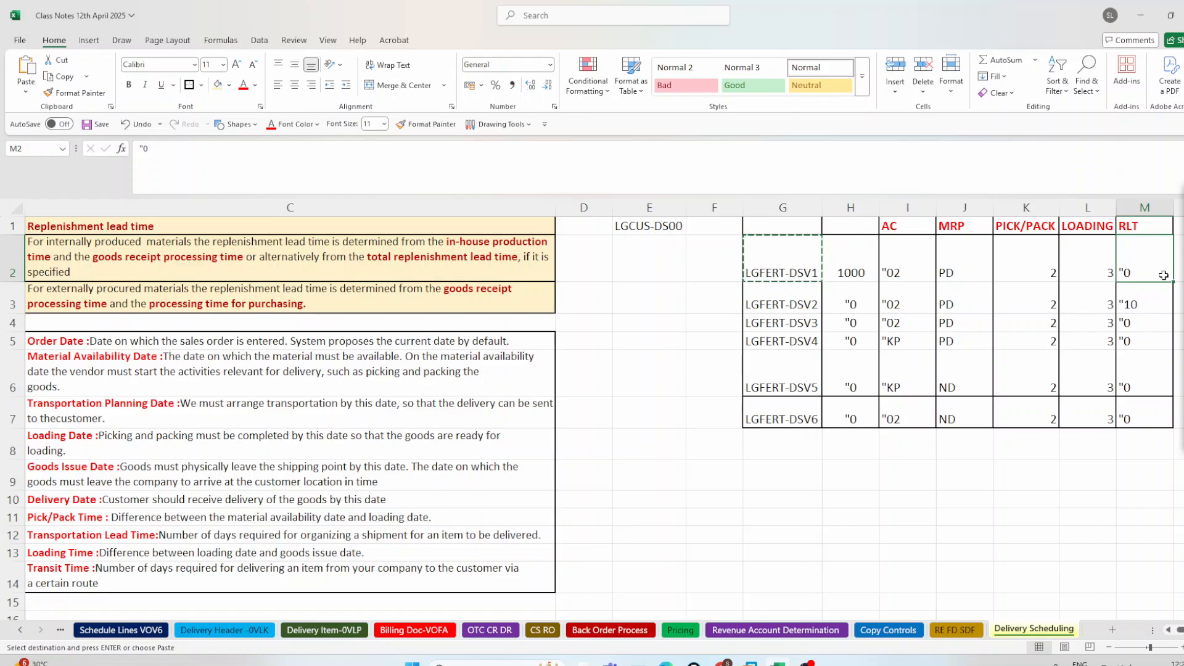
# Switch to the Create Standard Order window in SAP and add an item for material LGFERT-DSV1 with order quantity 1000 KG
pyautogui.moveTo(637, 661)
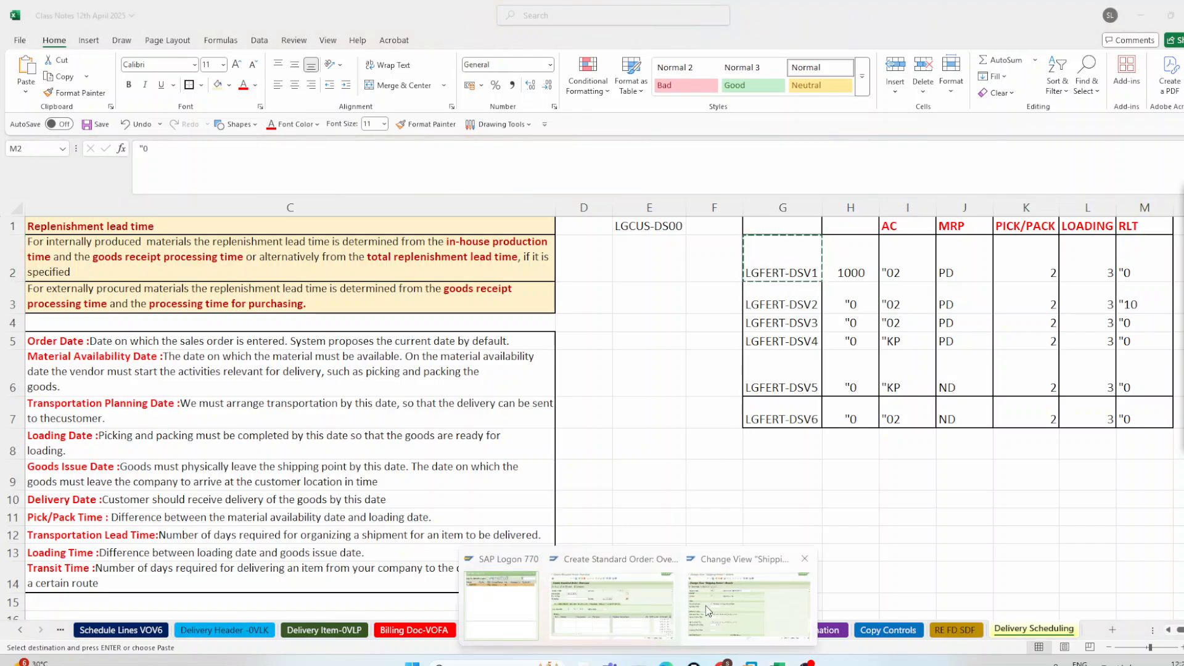
pyautogui.click(612, 605)
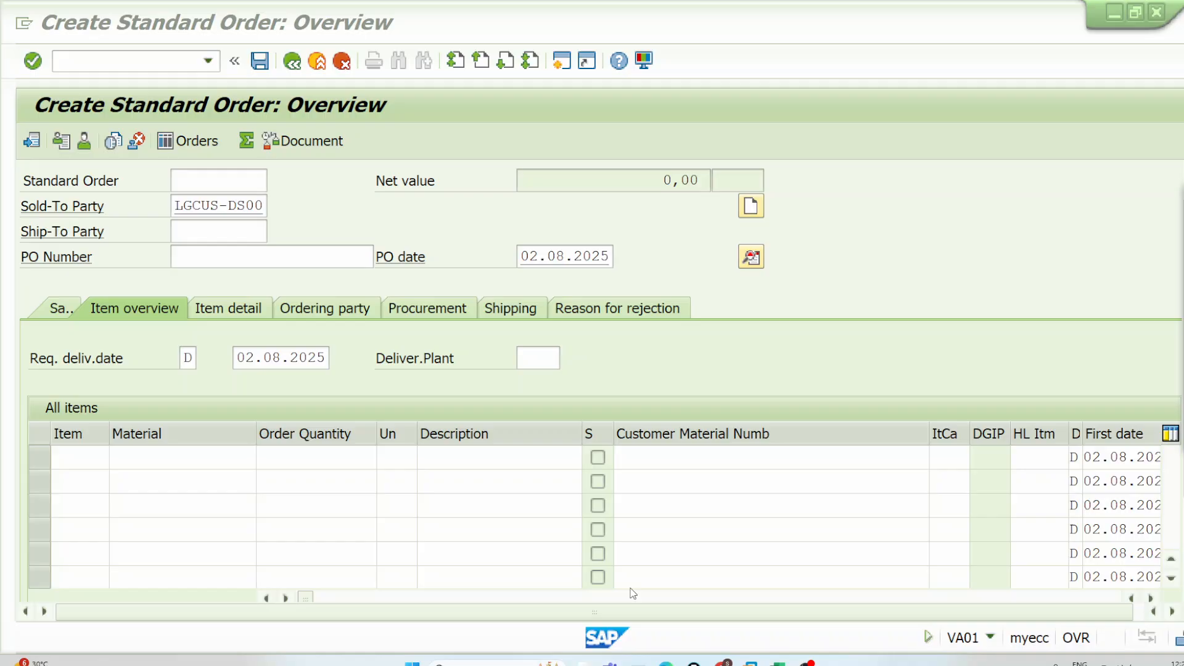
pyautogui.click(190, 460)
pyautogui.hotkey('ctrl', 'v')
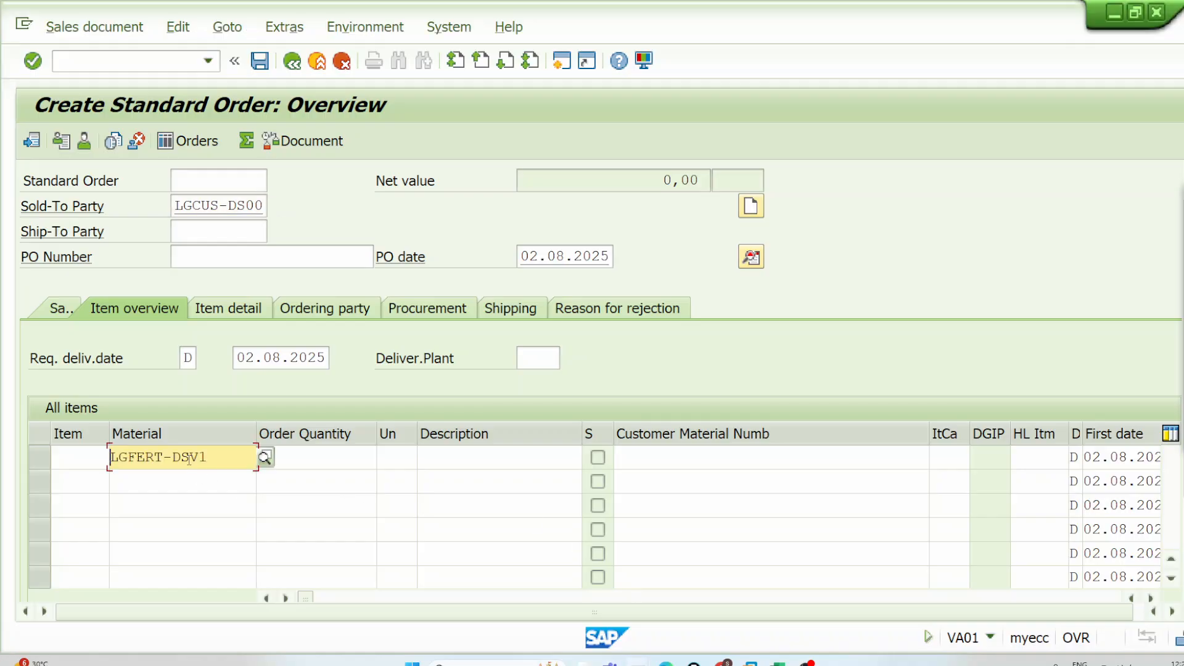
pyautogui.press('Tab')
pyautogui.write('1000')
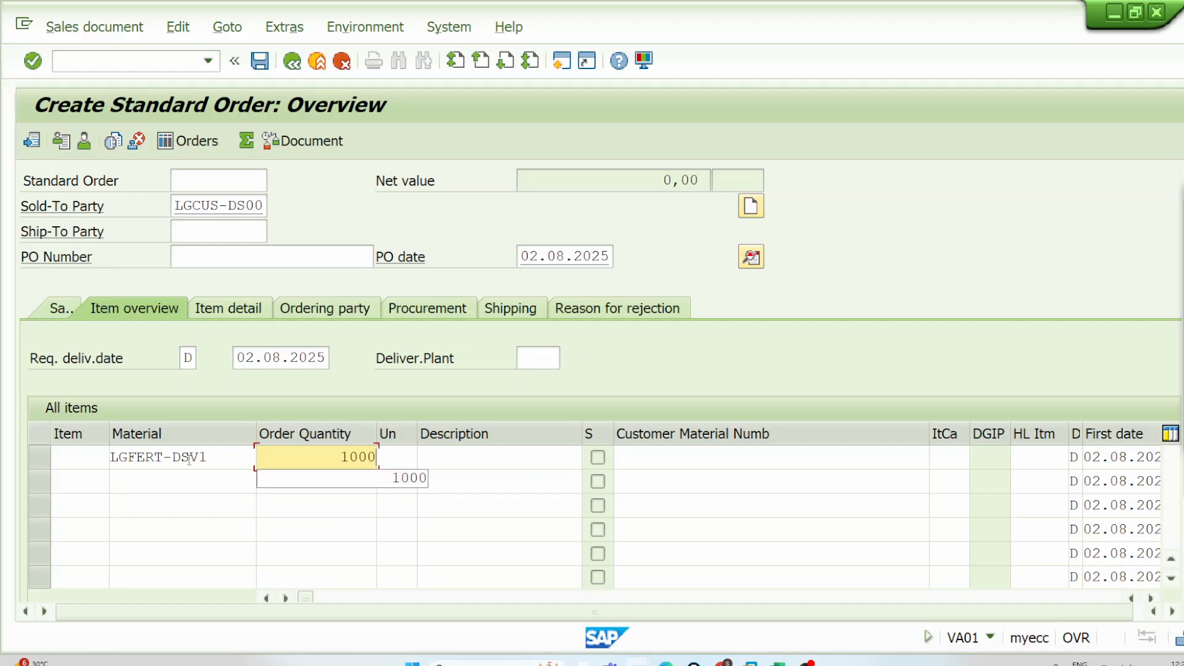
pyautogui.press('Tab')
pyautogui.write('KG')
pyautogui.press('Return')
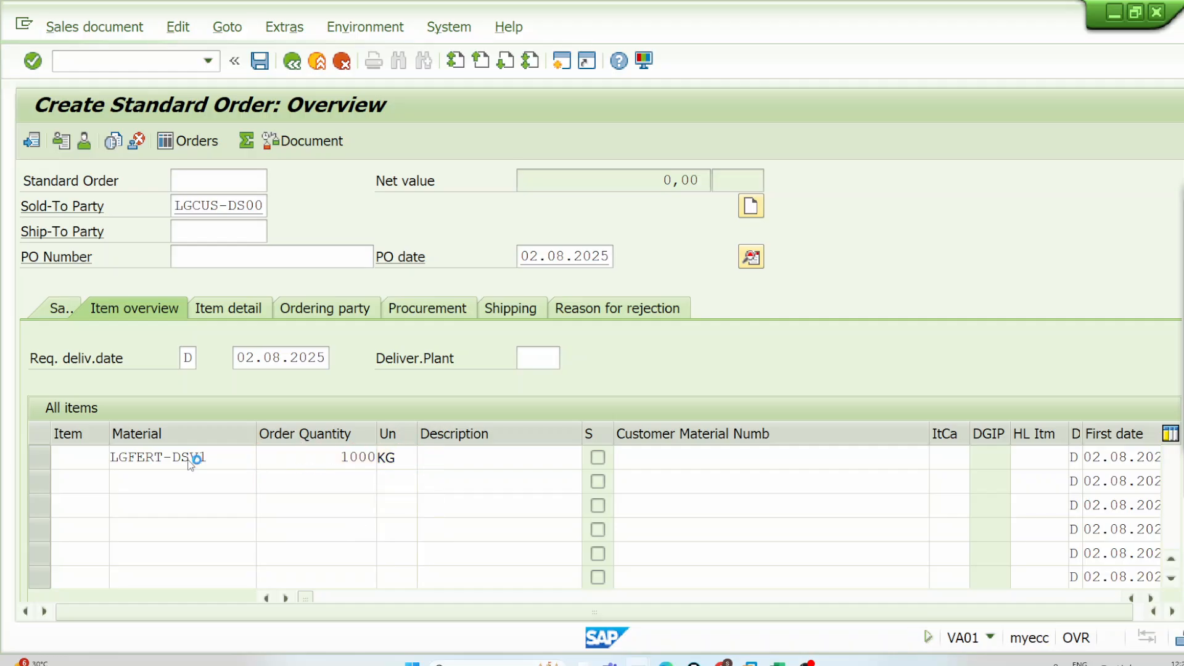
# Open the LGFERT-DSV1 item's schedule lines and mark the second line's delivery date and confirmed quantity with the annotation pen
pyautogui.doubleClick(189, 458)
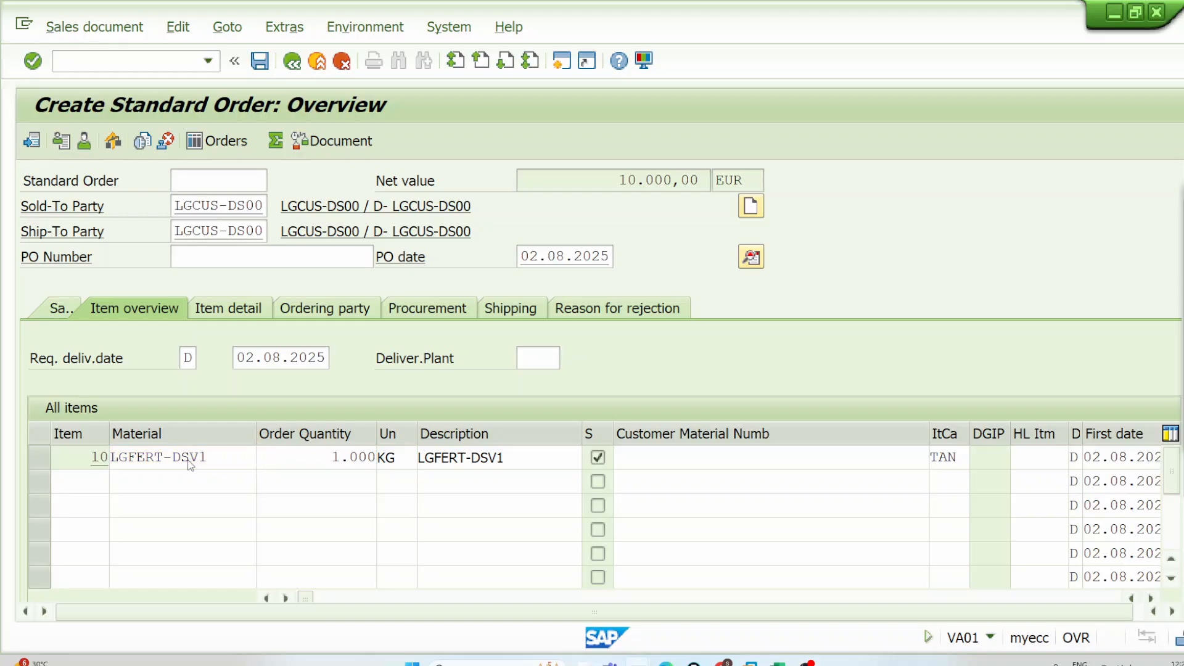
pyautogui.click(605, 261)
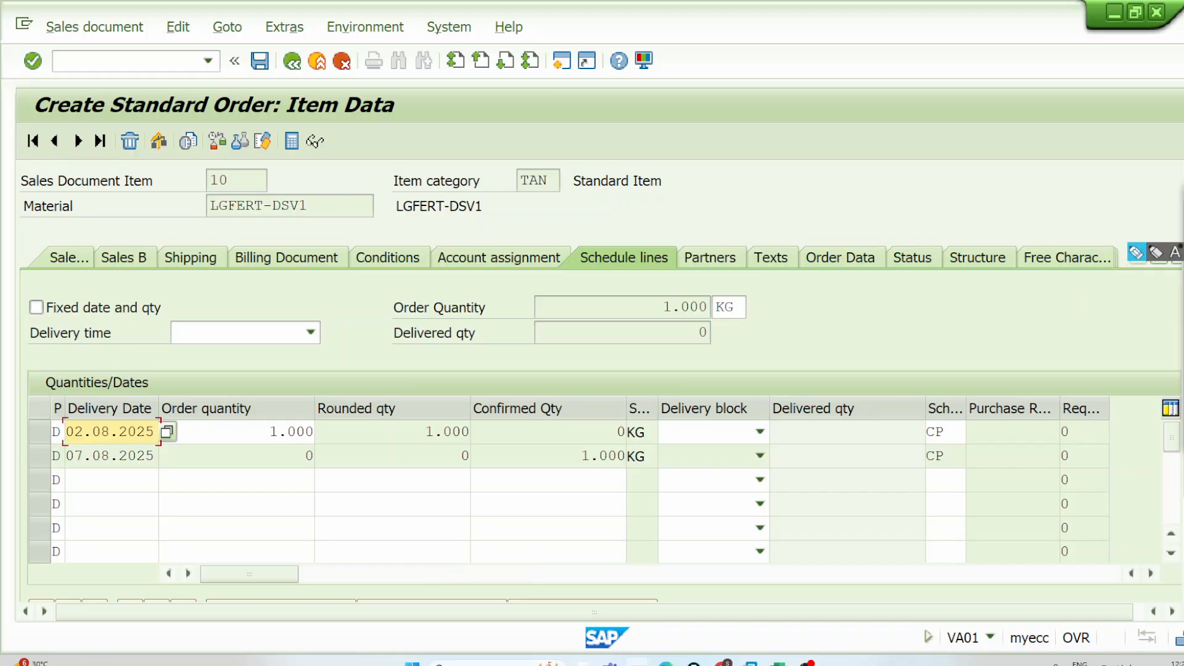
pyautogui.click(1157, 253)
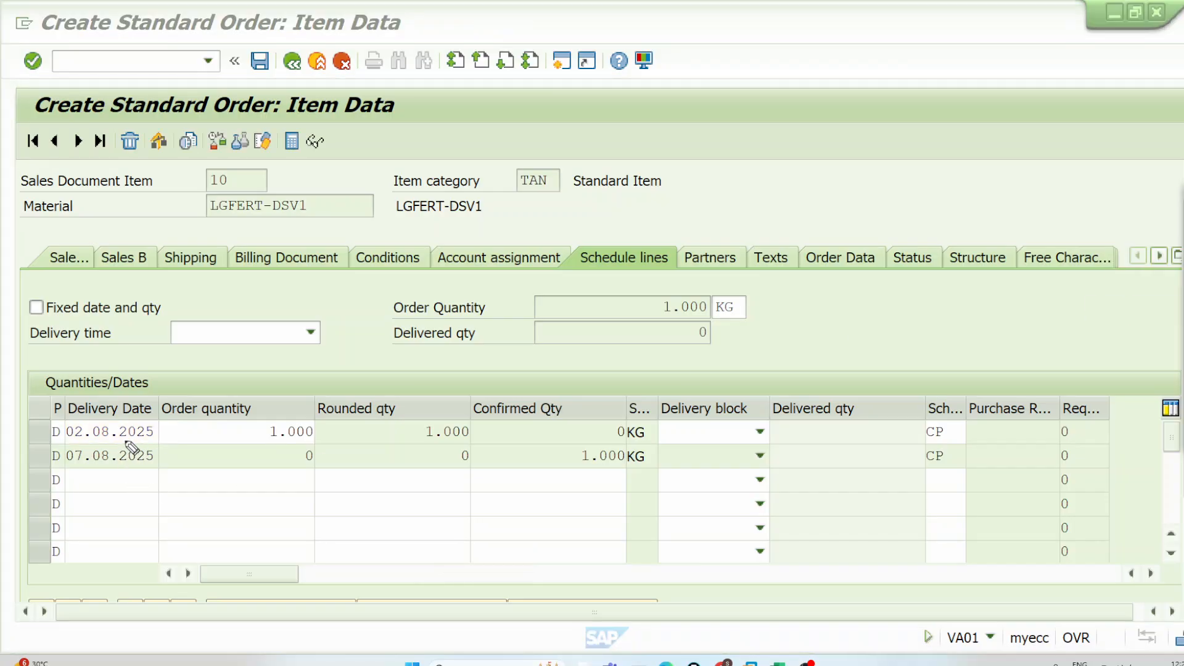
pyautogui.moveTo(129, 443)
pyautogui.mouseDown()
pyautogui.moveTo(60, 454)
pyautogui.moveTo(126, 476)
pyautogui.moveTo(159, 457)
pyautogui.moveTo(100, 443)
pyautogui.mouseUp()
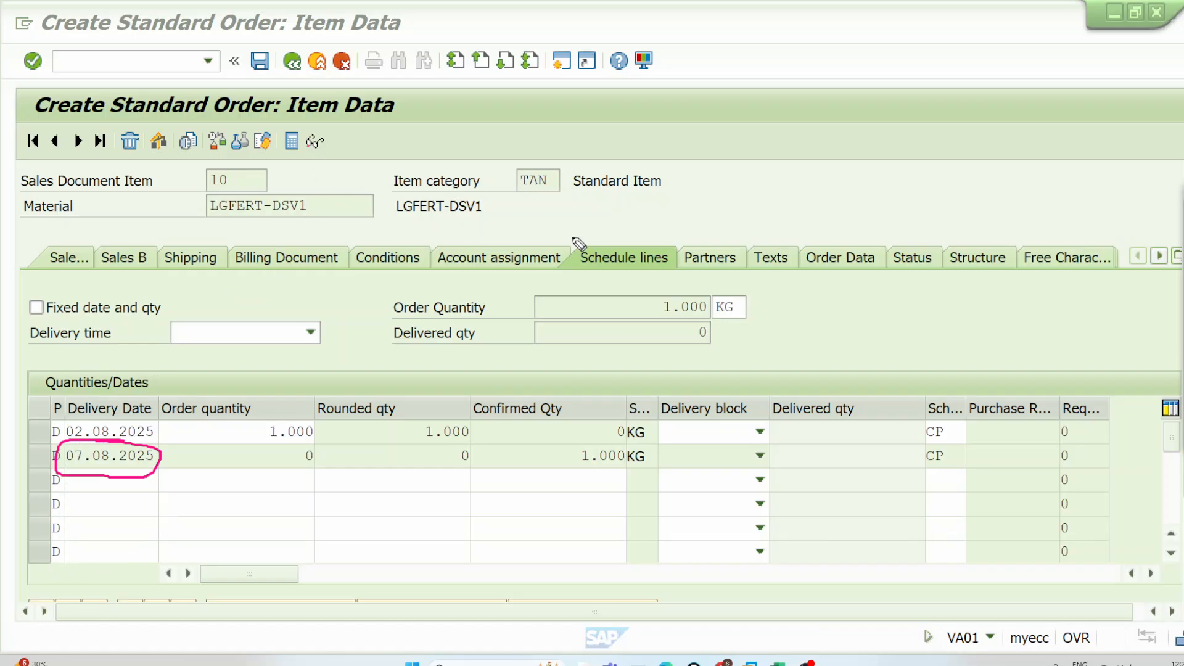
pyautogui.moveTo(752, 116)
pyautogui.mouseDown()
pyautogui.moveTo(783, 119)
pyautogui.moveTo(794, 66)
pyautogui.mouseUp()
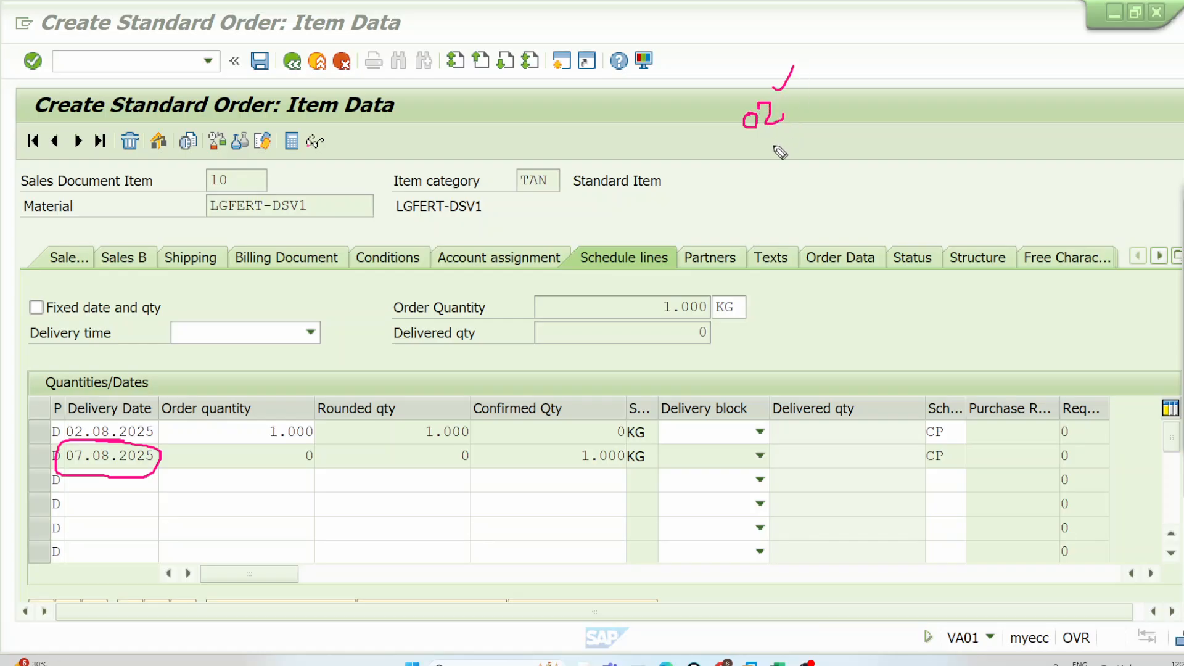
pyautogui.moveTo(760, 150)
pyautogui.mouseDown()
pyautogui.moveTo(1038, 54)
pyautogui.moveTo(1021, 84)
pyautogui.mouseUp()
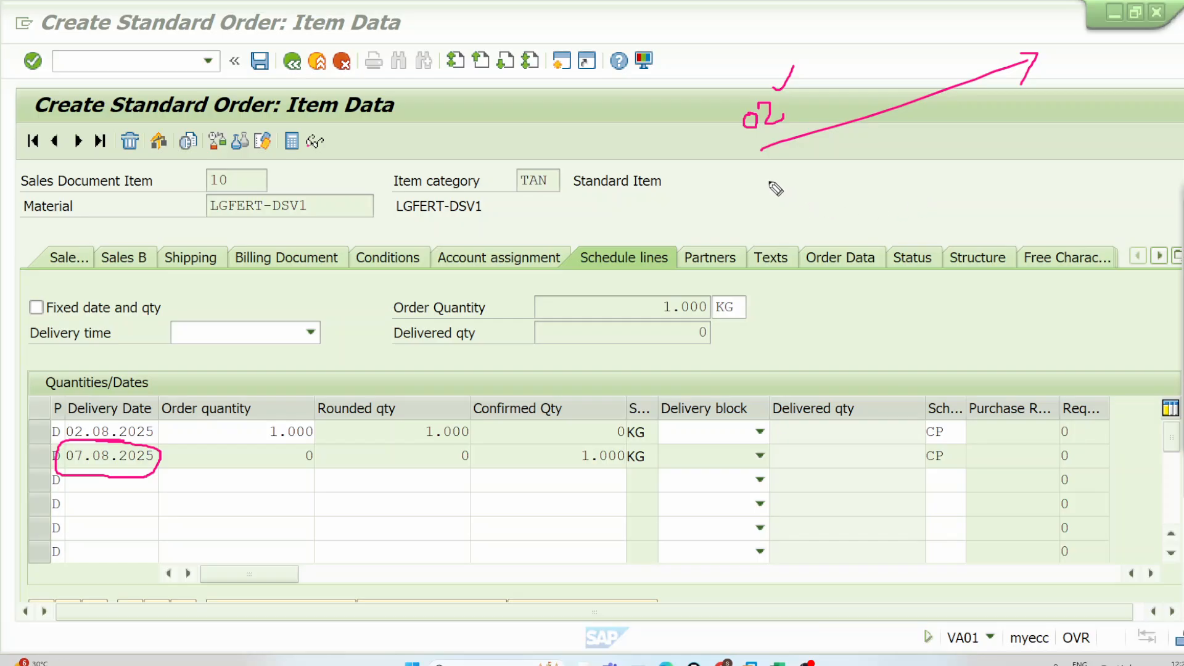
pyautogui.moveTo(35, 464)
pyautogui.mouseDown()
pyautogui.moveTo(58, 424)
pyautogui.moveTo(100, 432)
pyautogui.moveTo(119, 401)
pyautogui.mouseUp()
pyautogui.moveTo(67, 467); pyautogui.dragTo(153, 470)
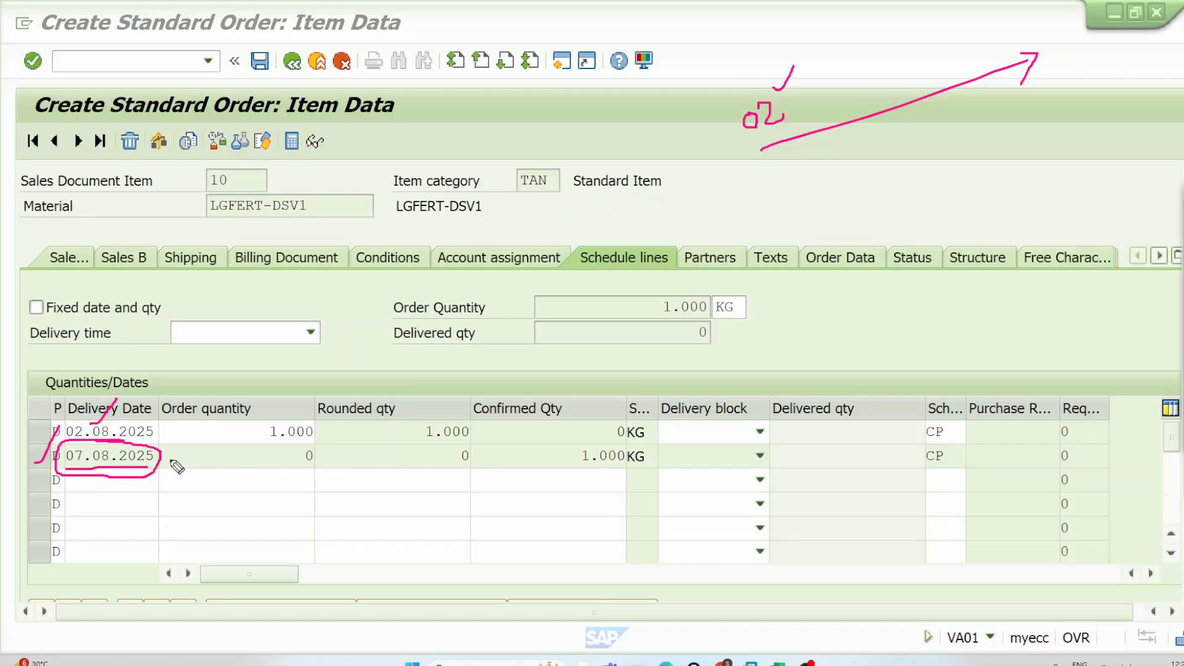
pyautogui.moveTo(172, 457); pyautogui.dragTo(553, 457)
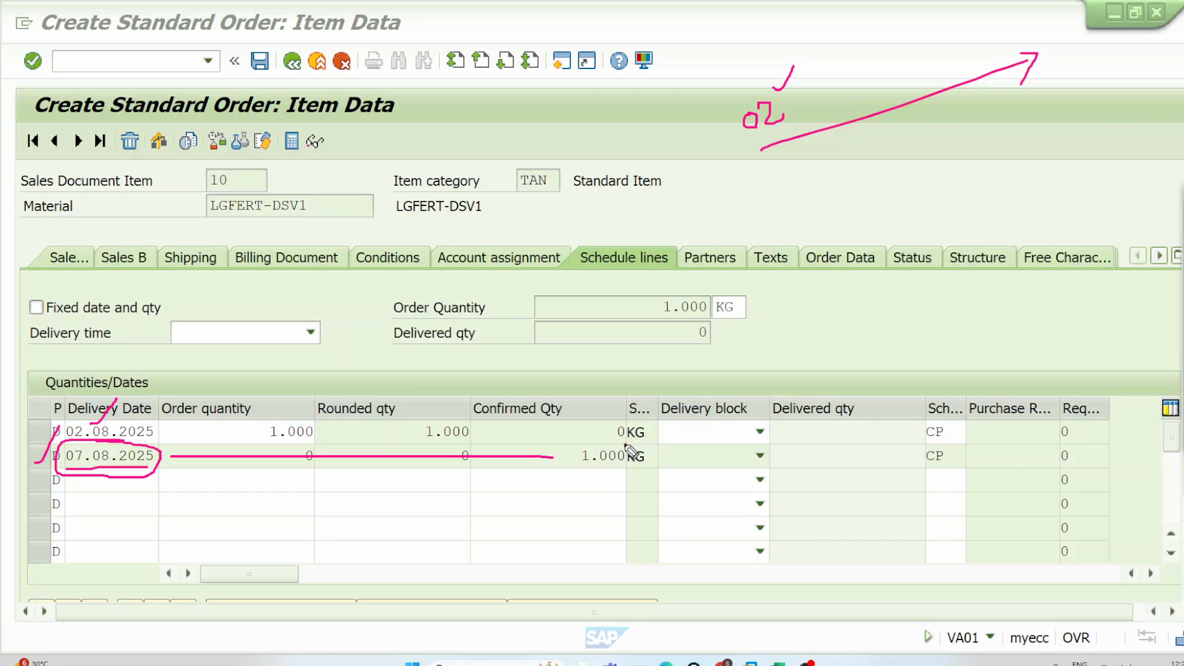
pyautogui.moveTo(626, 443)
pyautogui.mouseDown()
pyautogui.moveTo(581, 469)
pyautogui.moveTo(575, 460)
pyautogui.mouseUp()
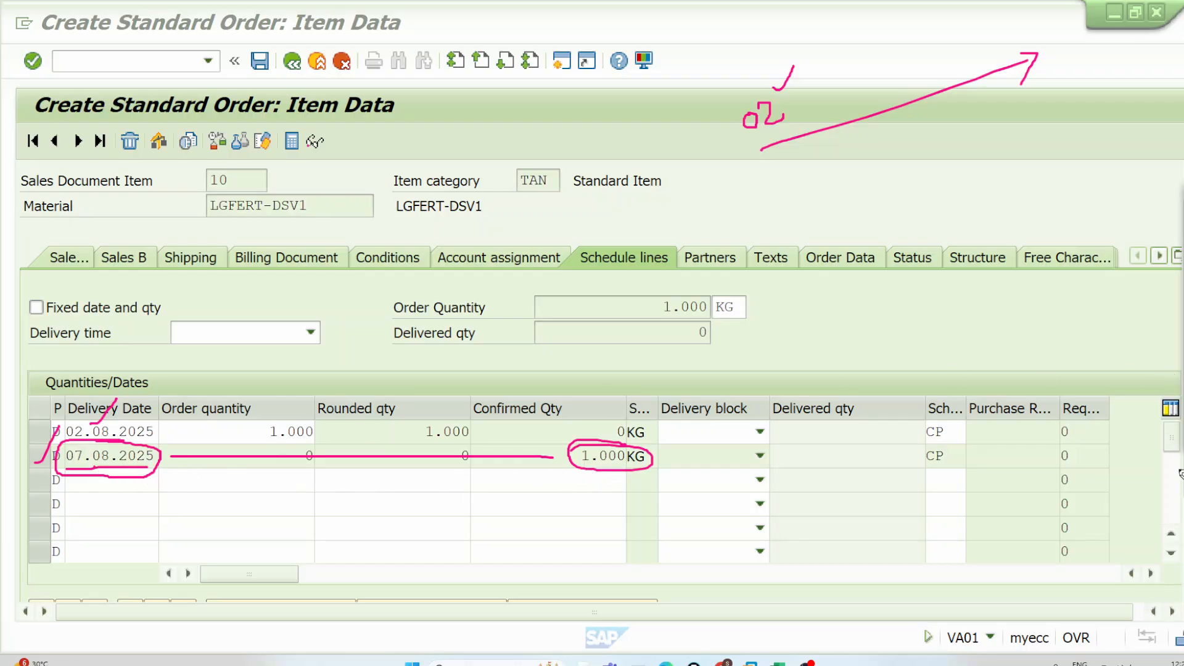
pyautogui.moveTo(1183, 308)
pyautogui.mouseDown()
pyautogui.moveTo(1182, 333)
pyautogui.moveTo(1183, 307)
pyautogui.mouseUp()
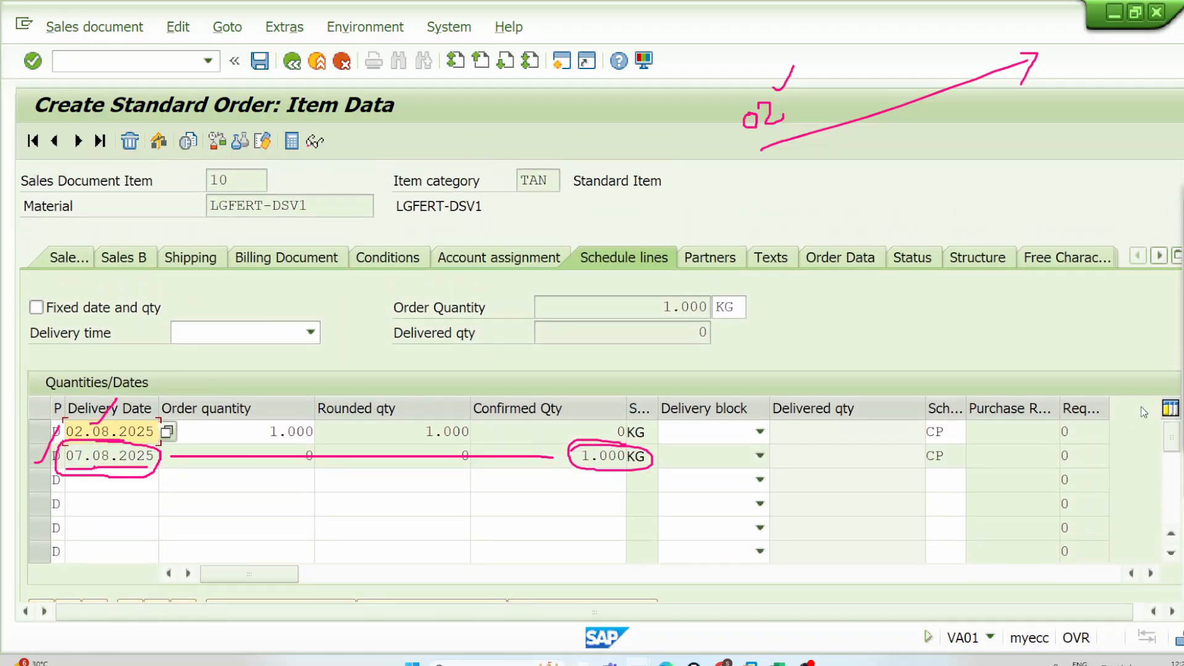
# Open the shipping data of the second schedule line and clear the pen marks
pyautogui.scroll(-2, 1138, 522)
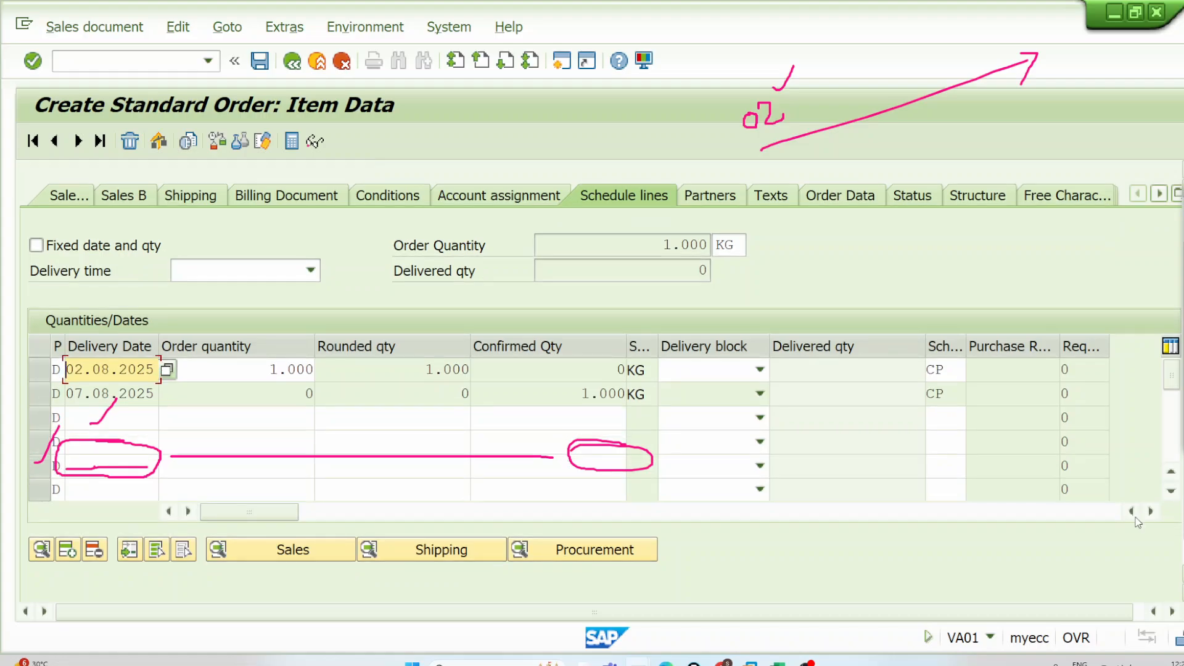
pyautogui.click(40, 394)
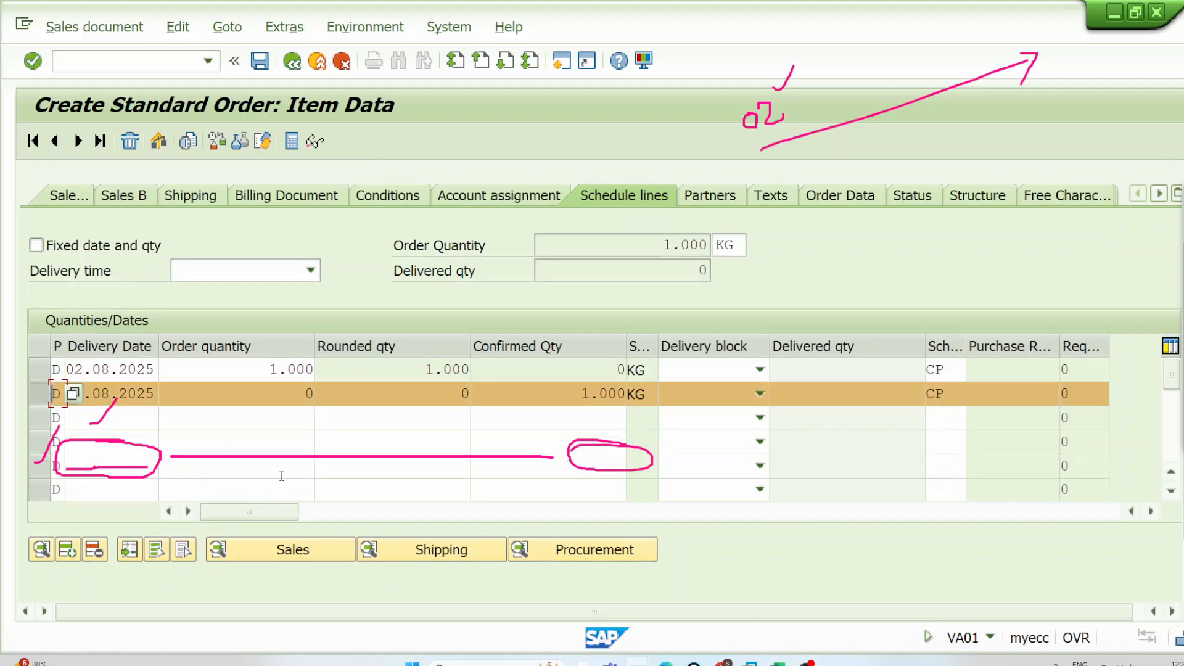
pyautogui.click(441, 550)
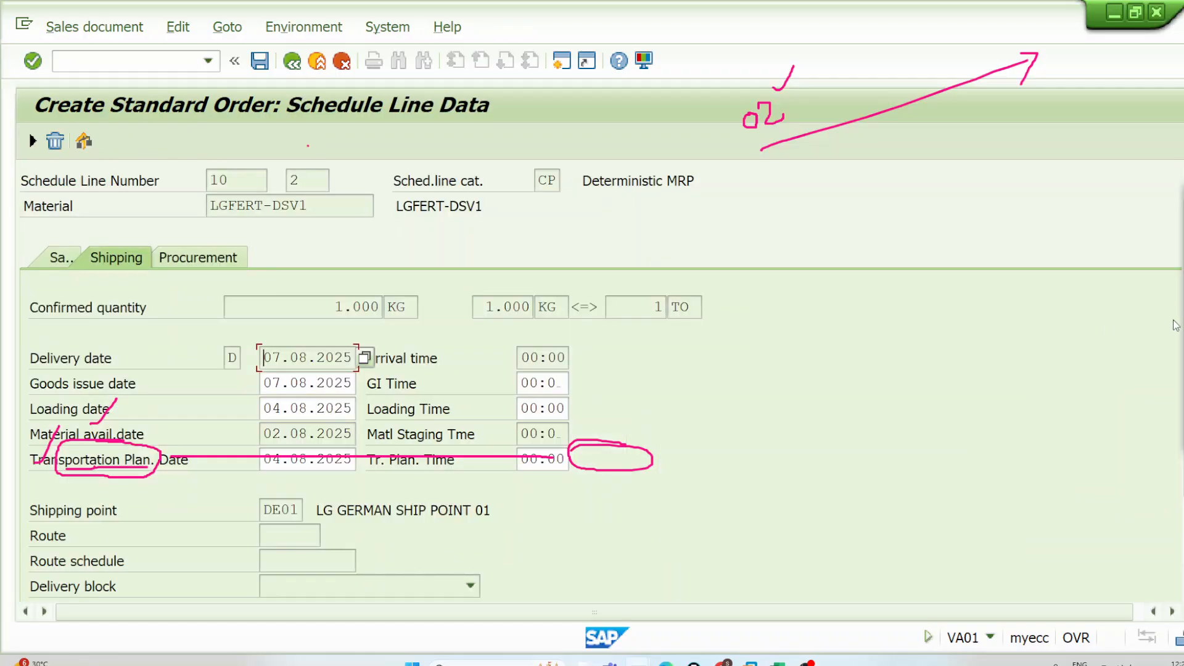
pyautogui.press('Escape')
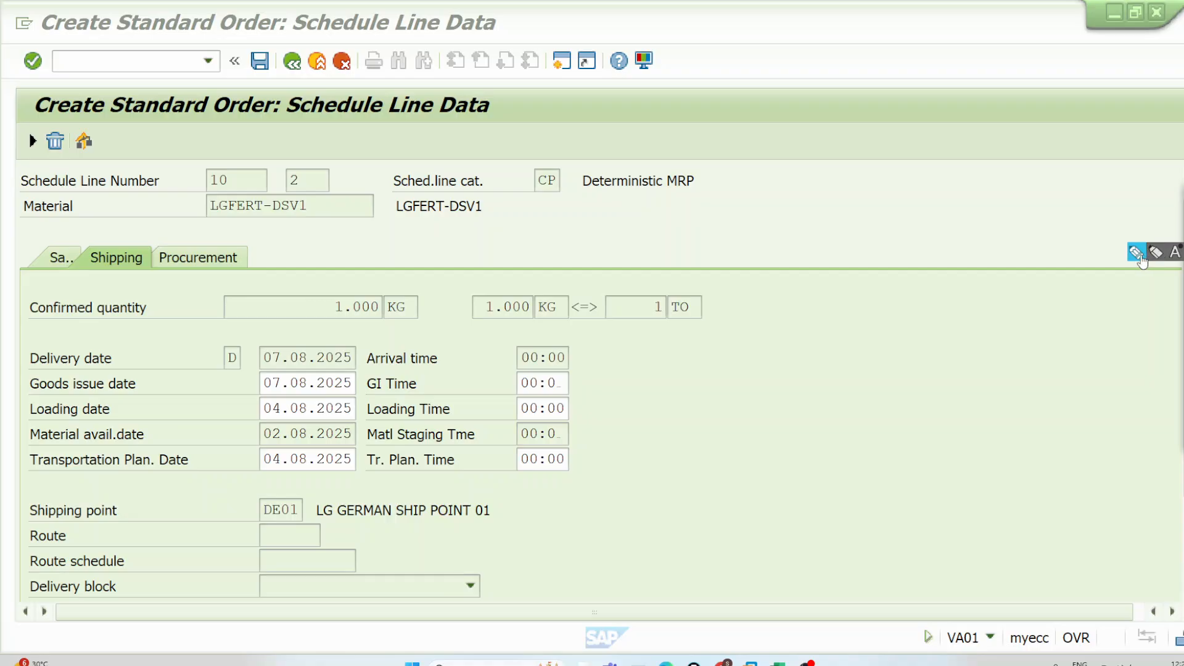
# Bracket the schedule line's shipping dates with the pen, then box the transportation planning date and material availability date
pyautogui.moveTo(32, 336)
pyautogui.mouseDown()
pyautogui.moveTo(14, 485)
pyautogui.moveTo(127, 447)
pyautogui.moveTo(350, 447)
pyautogui.moveTo(359, 473)
pyautogui.moveTo(26, 475)
pyautogui.moveTo(20, 451)
pyautogui.mouseUp()
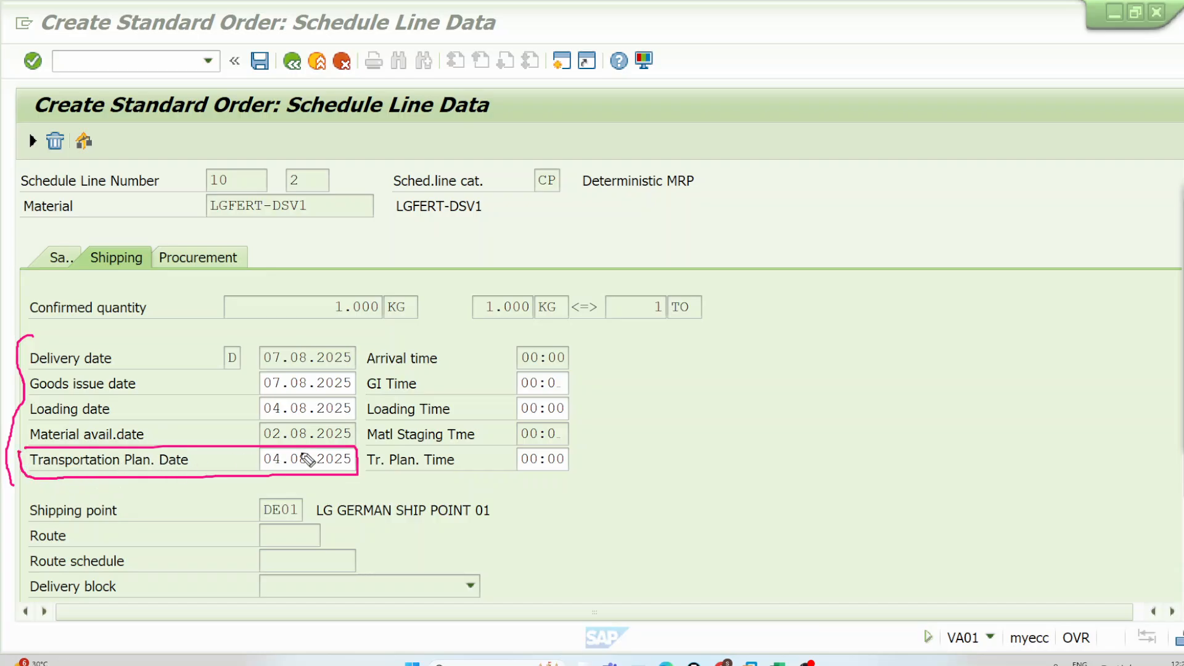
pyautogui.moveTo(157, 434); pyautogui.dragTo(173, 412)
pyautogui.moveTo(1170, 650); pyautogui.dragTo(1137, 665)
pyautogui.moveTo(751, 178)
pyautogui.mouseDown()
pyautogui.moveTo(764, 271)
pyautogui.moveTo(785, 230)
pyautogui.mouseUp()
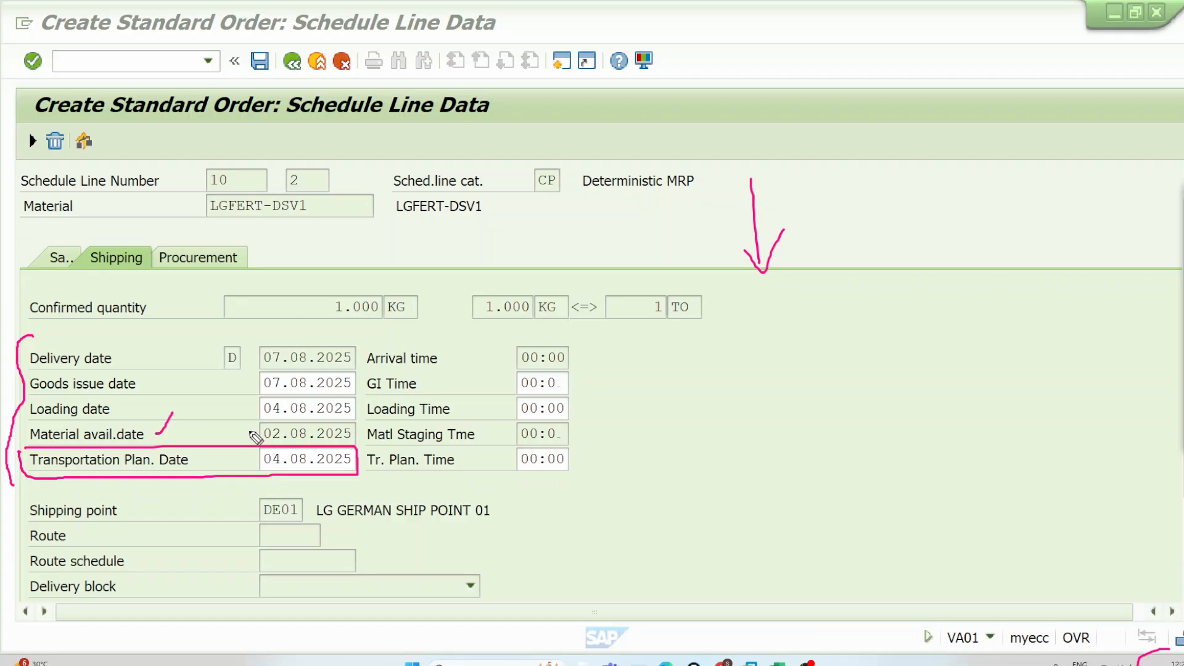
pyautogui.moveTo(261, 426)
pyautogui.mouseDown()
pyautogui.moveTo(348, 421)
pyautogui.moveTo(356, 435)
pyautogui.moveTo(257, 442)
pyautogui.moveTo(259, 426)
pyautogui.mouseUp()
pyautogui.moveTo(357, 430); pyautogui.dragTo(382, 402)
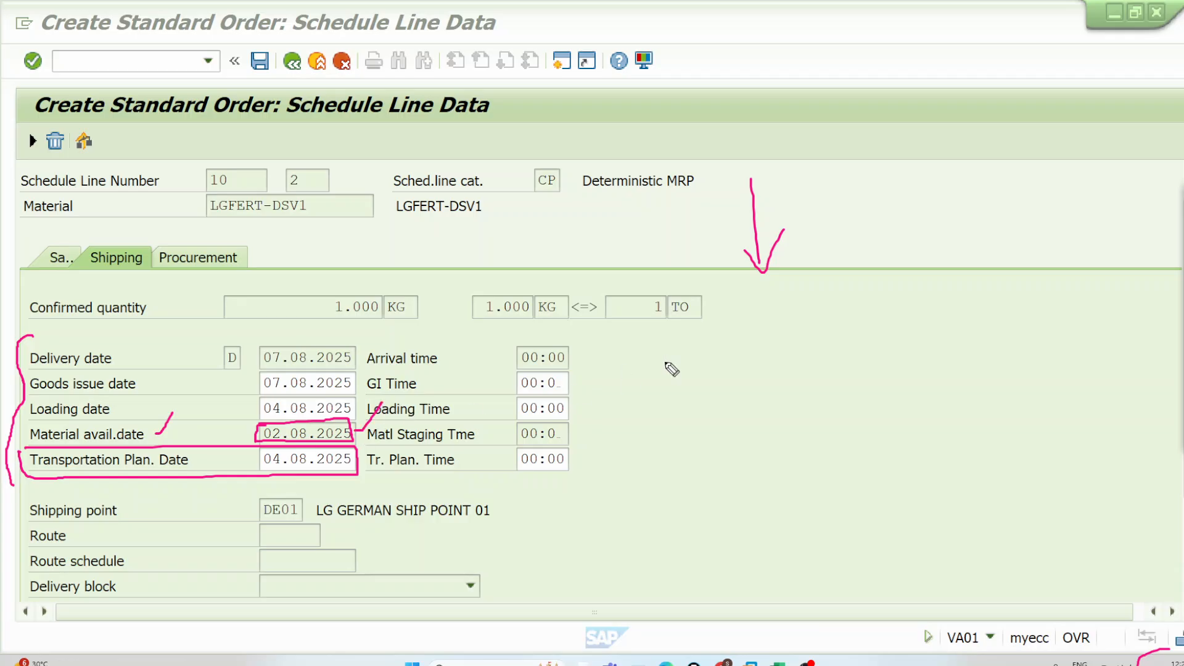
# Sketch a timeline arrow with the note 10, and an arrow from the material availability date row to the note 12
pyautogui.moveTo(880, 146); pyautogui.dragTo(902, 265)
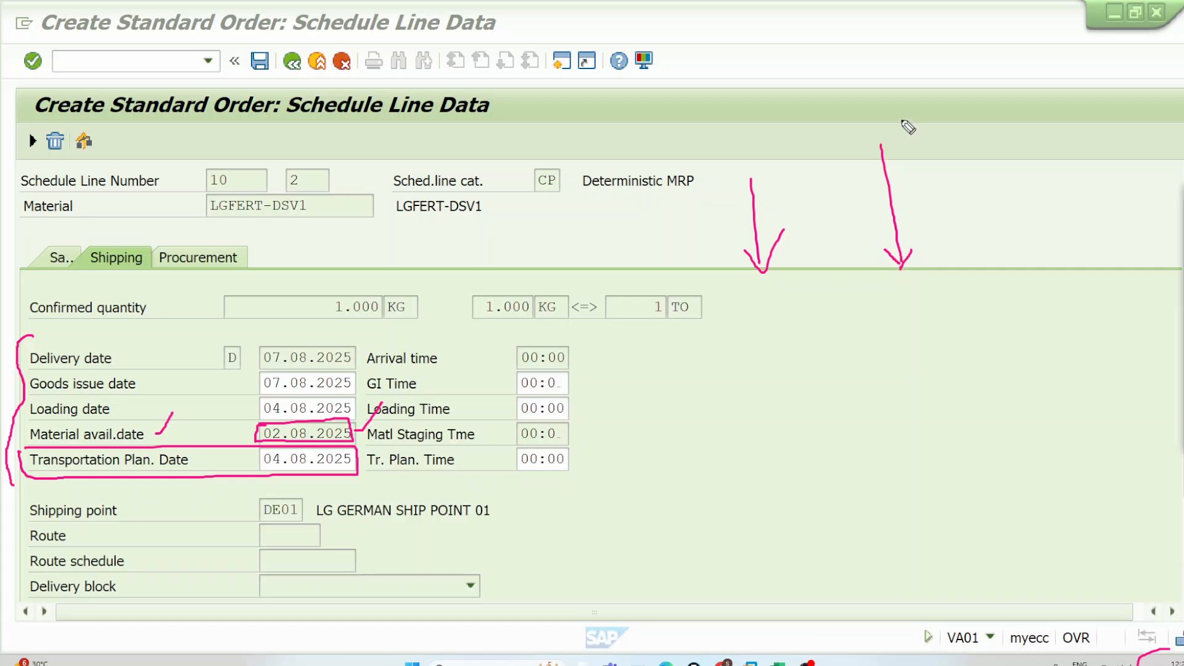
pyautogui.moveTo(894, 111)
pyautogui.mouseDown()
pyautogui.moveTo(897, 137)
pyautogui.moveTo(907, 106)
pyautogui.moveTo(892, 111)
pyautogui.mouseUp()
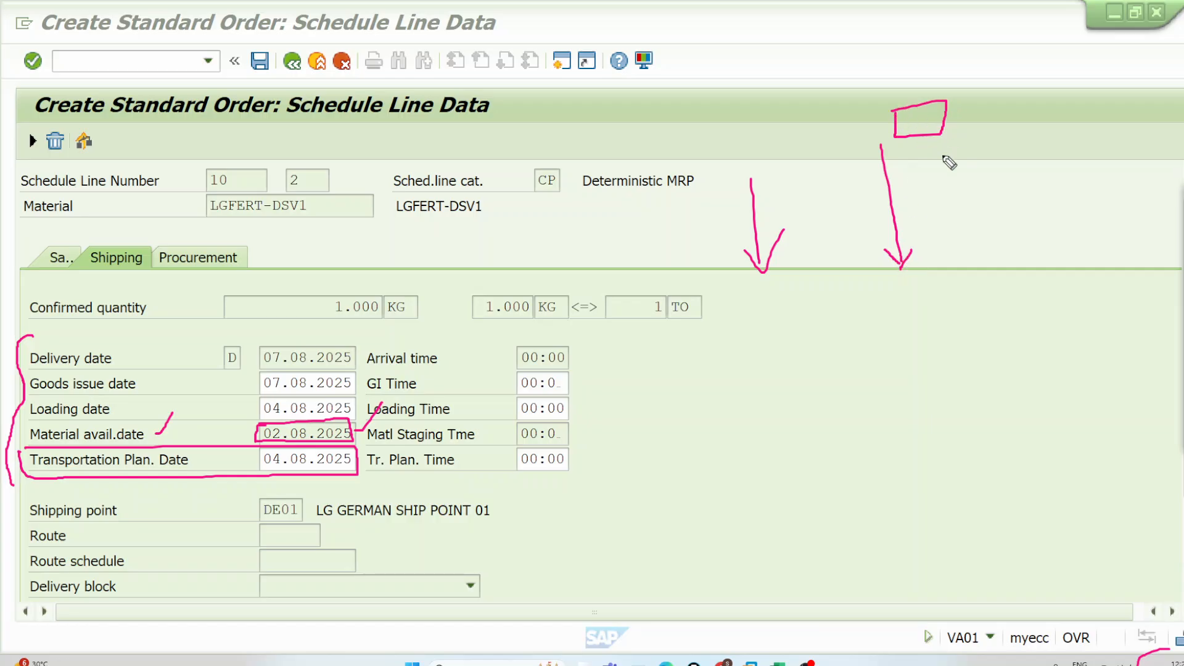
pyautogui.moveTo(919, 196)
pyautogui.mouseDown()
pyautogui.moveTo(923, 217)
pyautogui.moveTo(989, 165)
pyautogui.mouseUp()
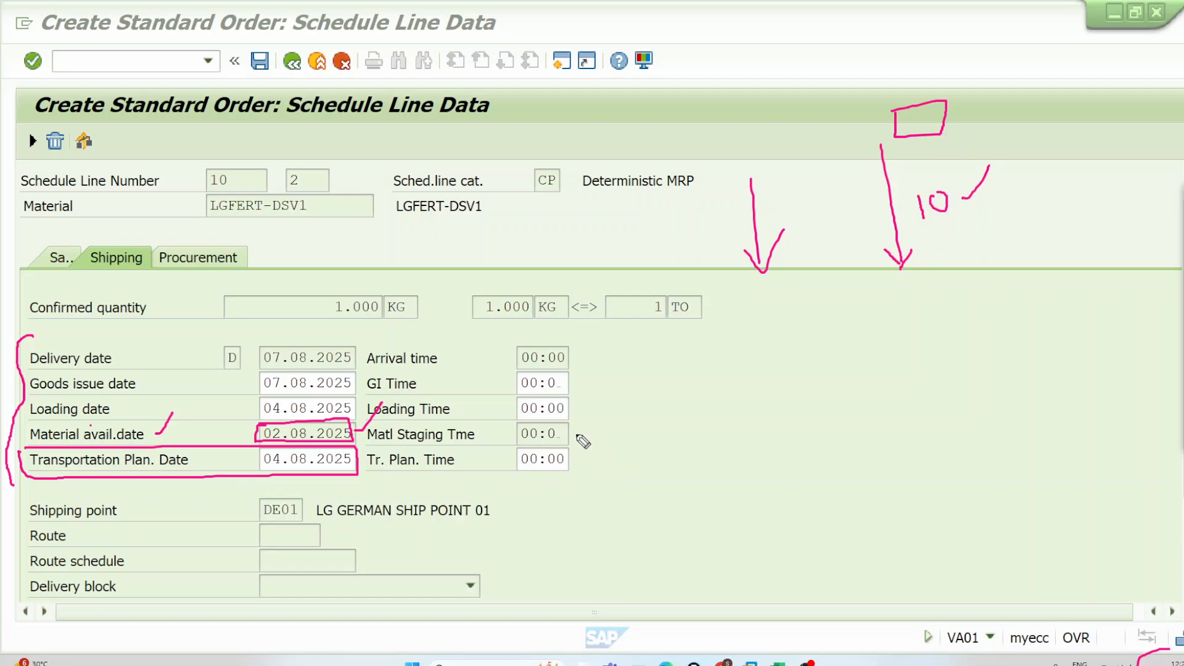
pyautogui.moveTo(575, 434)
pyautogui.mouseDown()
pyautogui.moveTo(652, 434)
pyautogui.moveTo(628, 460)
pyautogui.mouseUp()
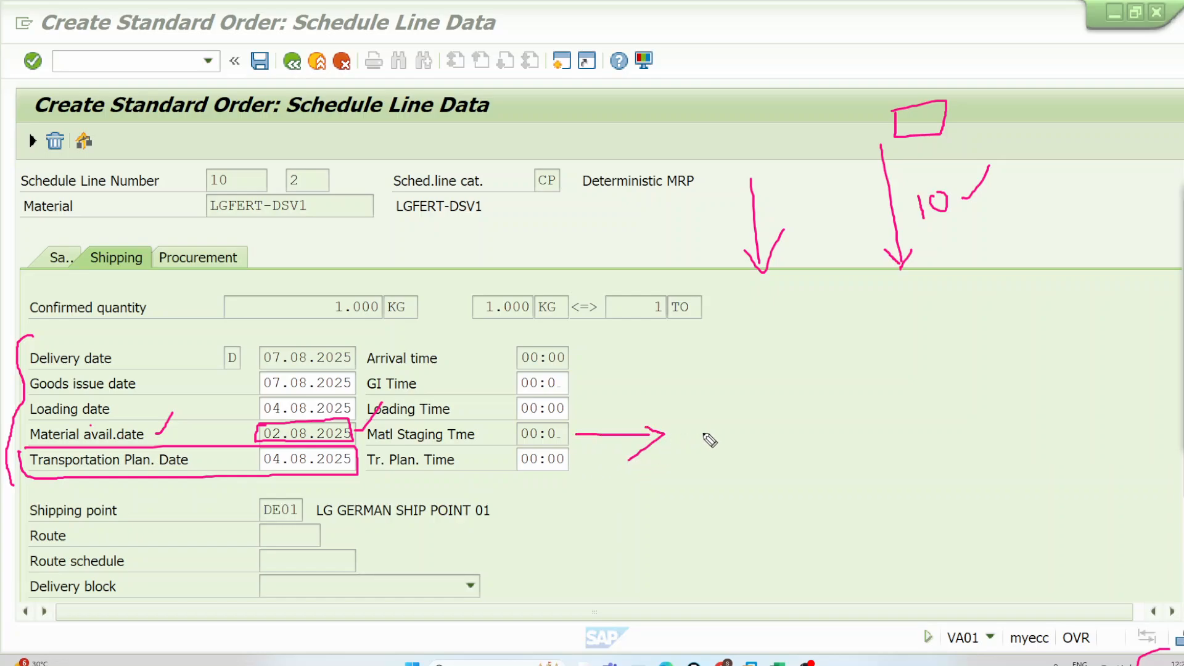
pyautogui.moveTo(694, 417)
pyautogui.mouseDown()
pyautogui.moveTo(698, 435)
pyautogui.moveTo(716, 425)
pyautogui.mouseUp()
pyautogui.moveTo(725, 392); pyautogui.dragTo(725, 439)
pyautogui.click(979, 228)
pyautogui.moveTo(981, 207)
pyautogui.mouseDown()
pyautogui.moveTo(921, 234)
pyautogui.moveTo(938, 241)
pyautogui.mouseUp()
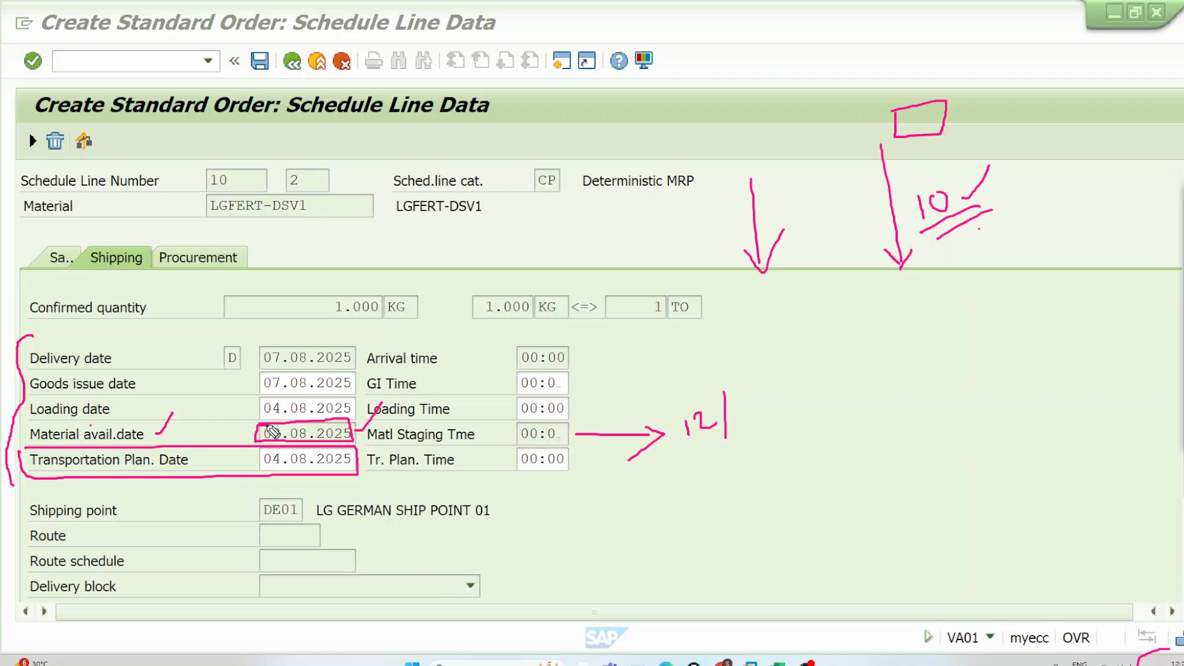
pyautogui.moveTo(264, 426); pyautogui.dragTo(264, 440)
# Switch to the Excel class notes and compare the LGFERT-DSV2 row's RLT with that of LGFERT-DSV1
pyautogui.click(779, 662)
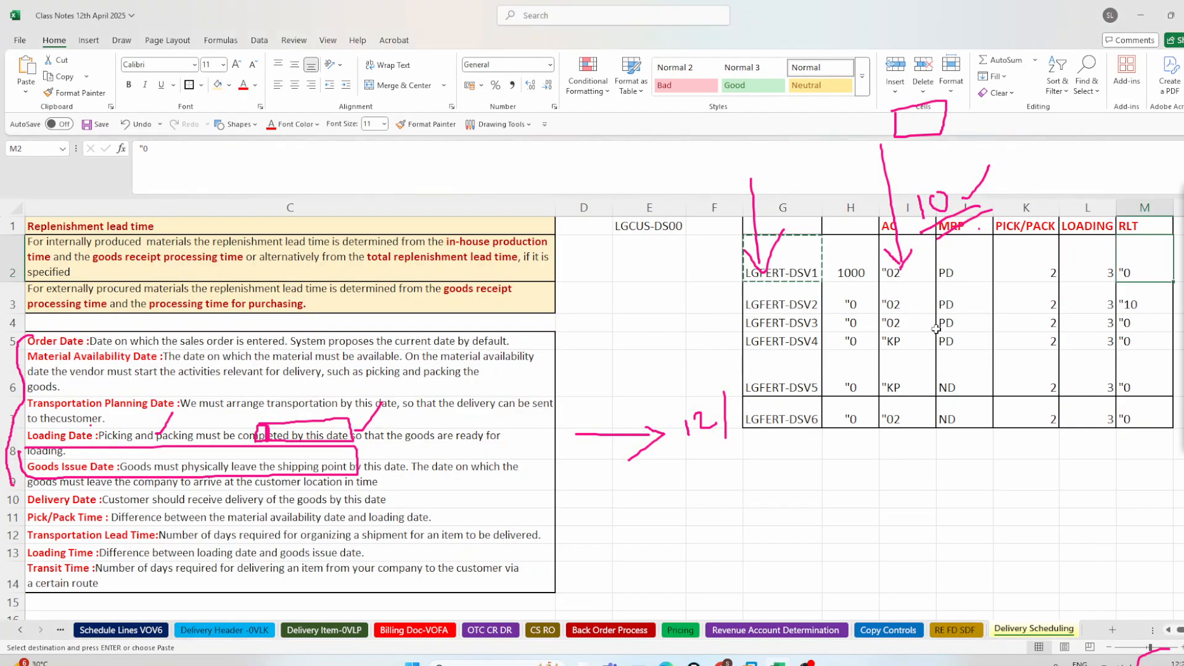
pyautogui.moveTo(1141, 306); pyautogui.dragTo(795, 306)
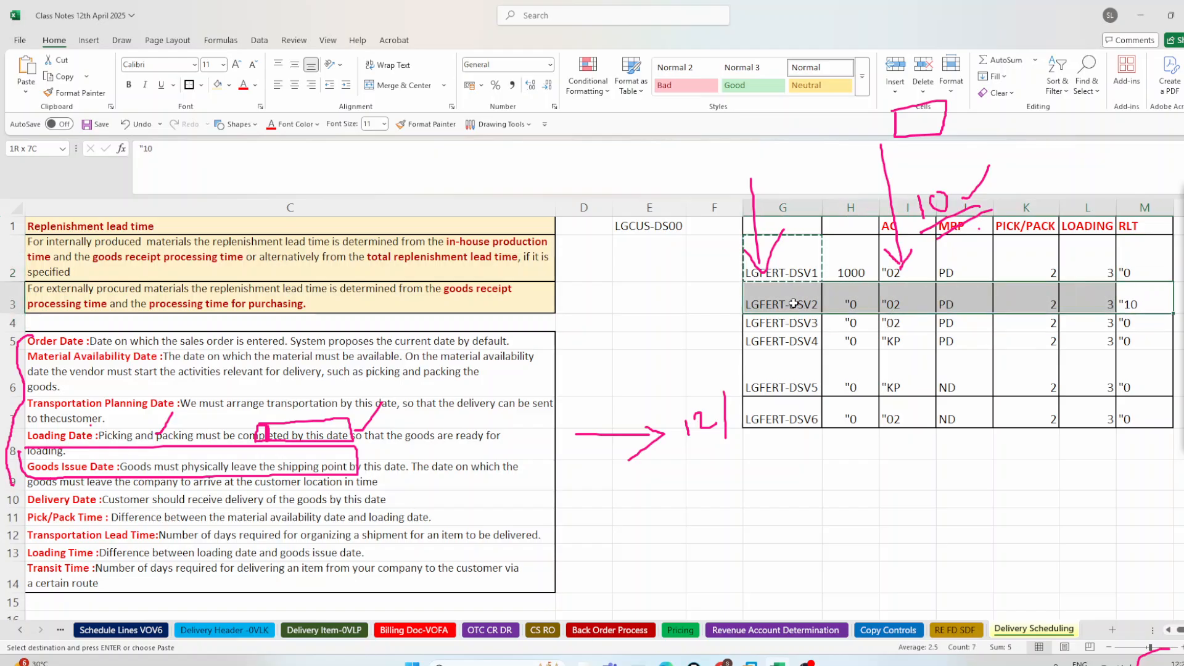
pyautogui.click(851, 304)
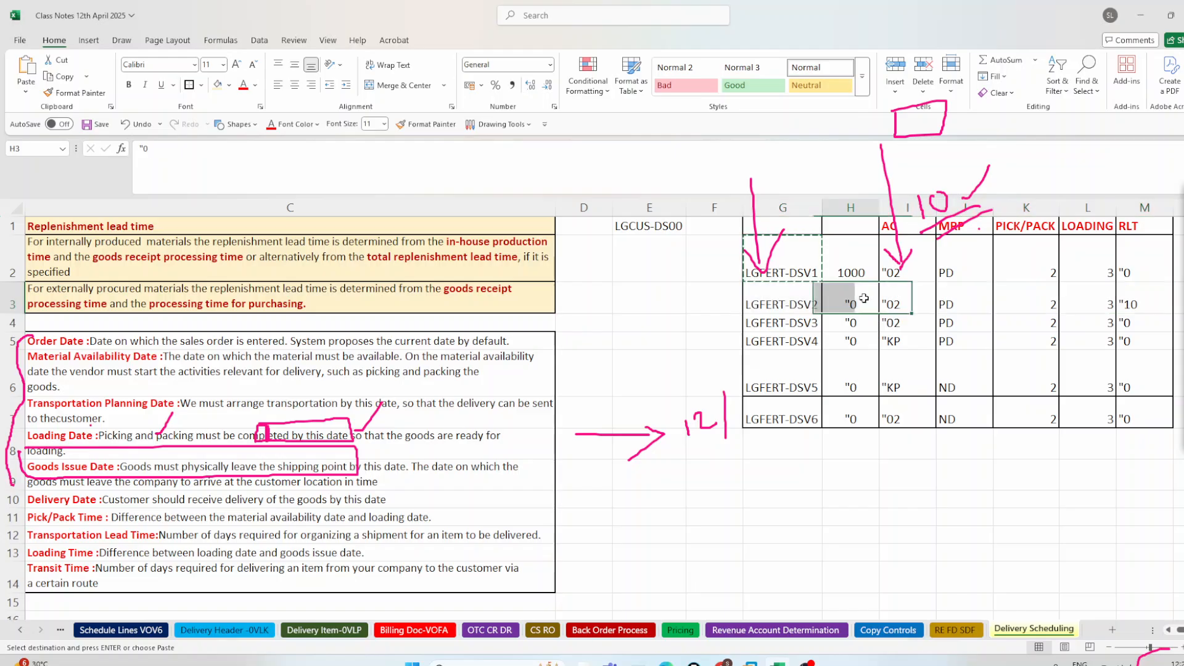
pyautogui.click(1140, 277)
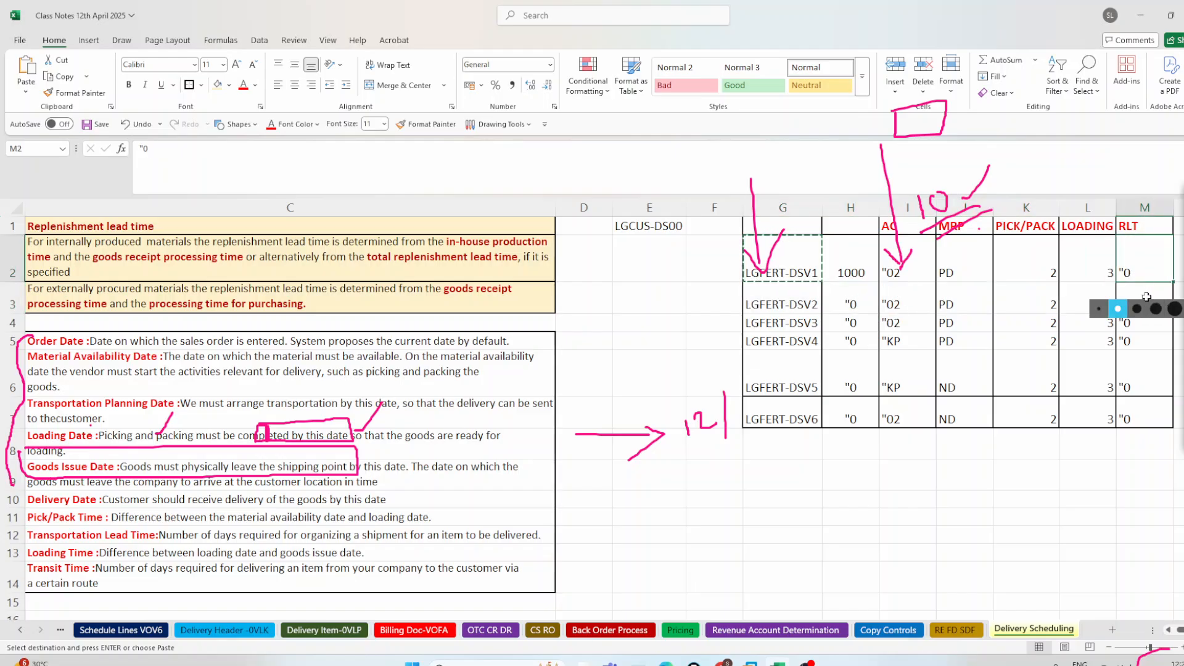
pyautogui.click(1147, 292)
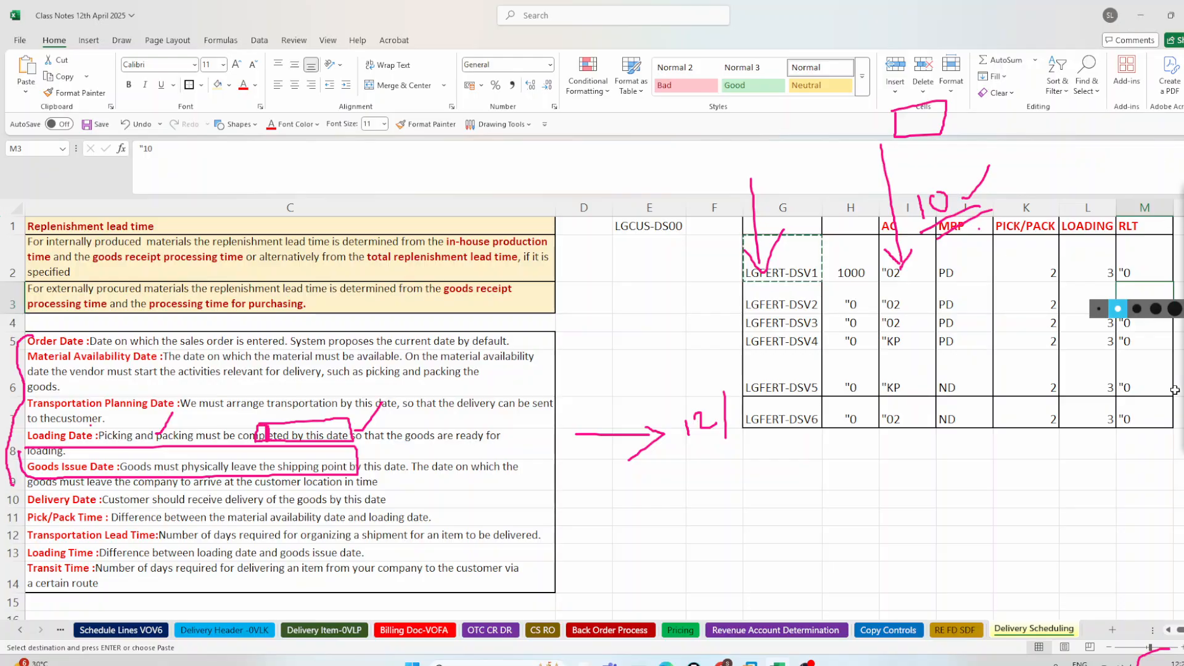
# Check the RLT value in the LGFERT-DSV2 row of the notes, and return to the SAP schedule line data
pyautogui.click(1169, 515)
pyautogui.click(1140, 303)
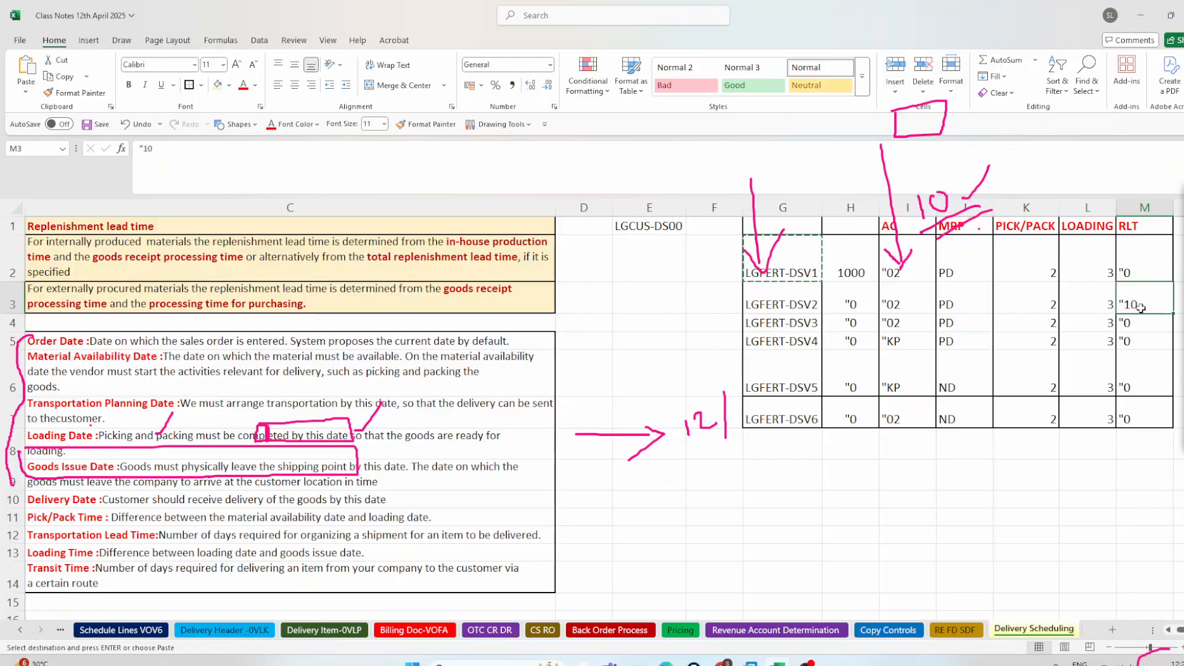
pyautogui.click(1142, 15)
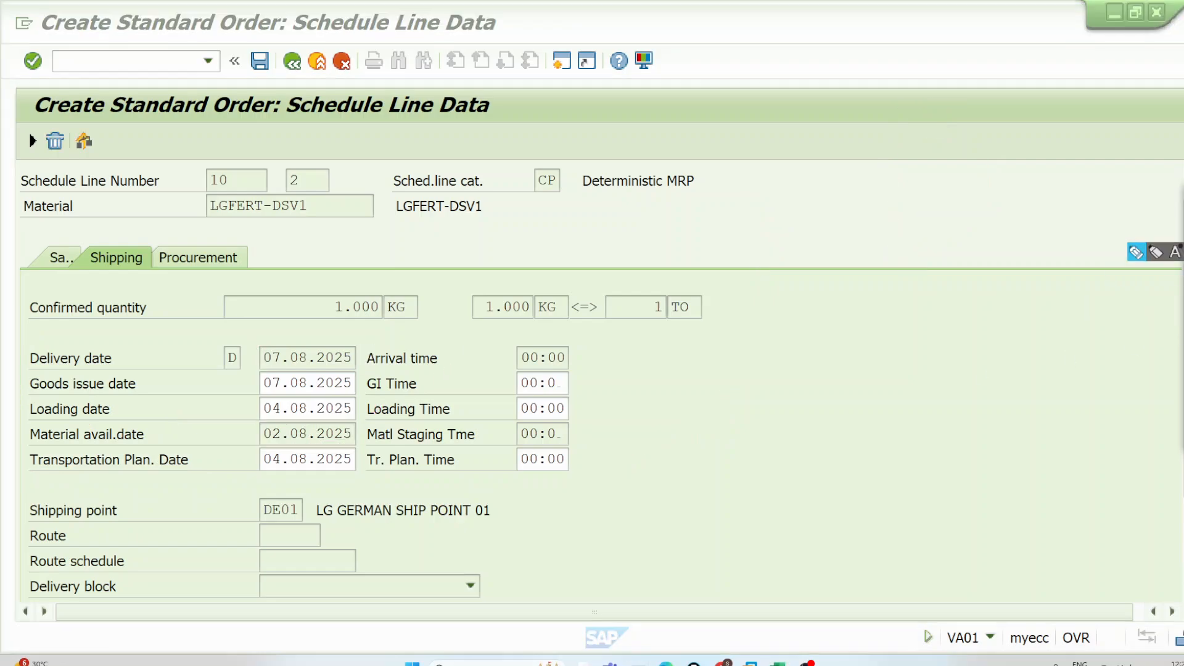
# Tick and box the material availability date with the pen, point an arrow at it, and add a separate tick and downward arrow above
pyautogui.click(1135, 254)
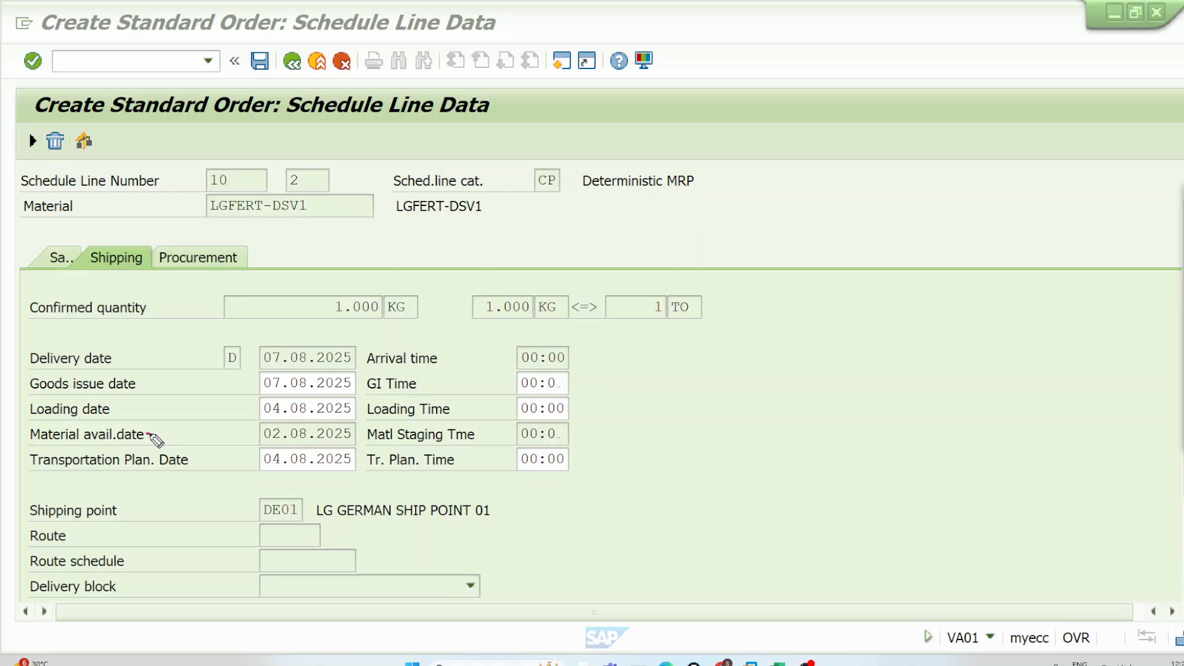
pyautogui.moveTo(149, 434); pyautogui.dragTo(180, 408)
pyautogui.moveTo(255, 443)
pyautogui.mouseDown()
pyautogui.moveTo(345, 442)
pyautogui.moveTo(357, 426)
pyautogui.moveTo(265, 426)
pyautogui.mouseUp()
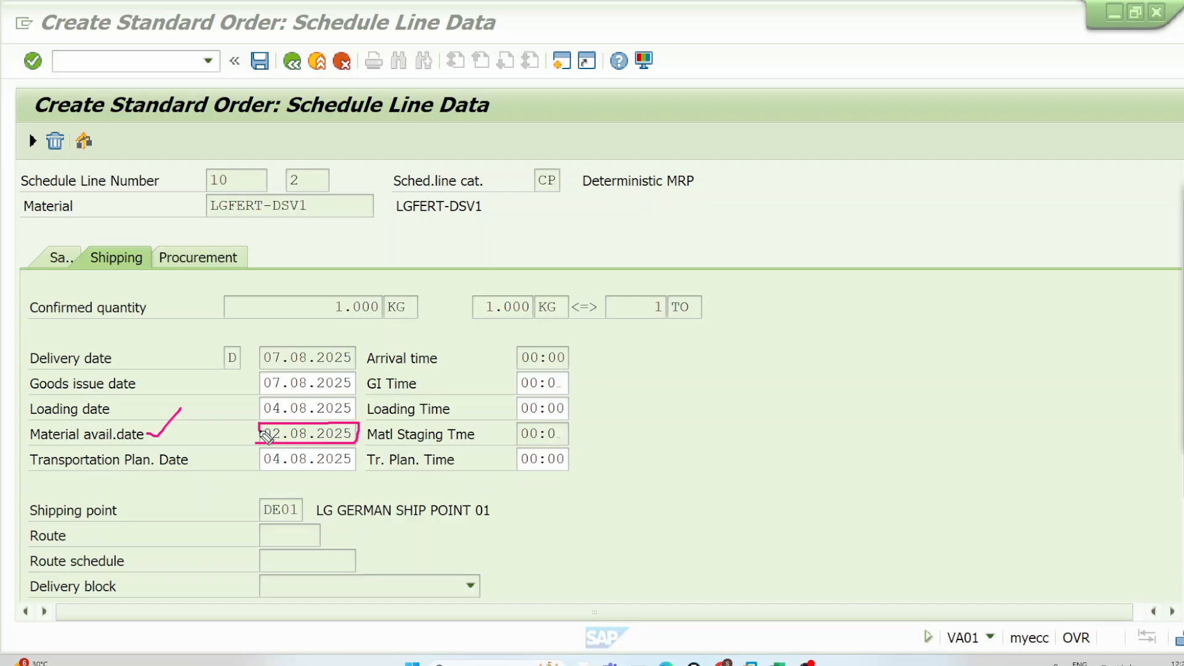
pyautogui.moveTo(473, 153); pyautogui.dragTo(564, 94)
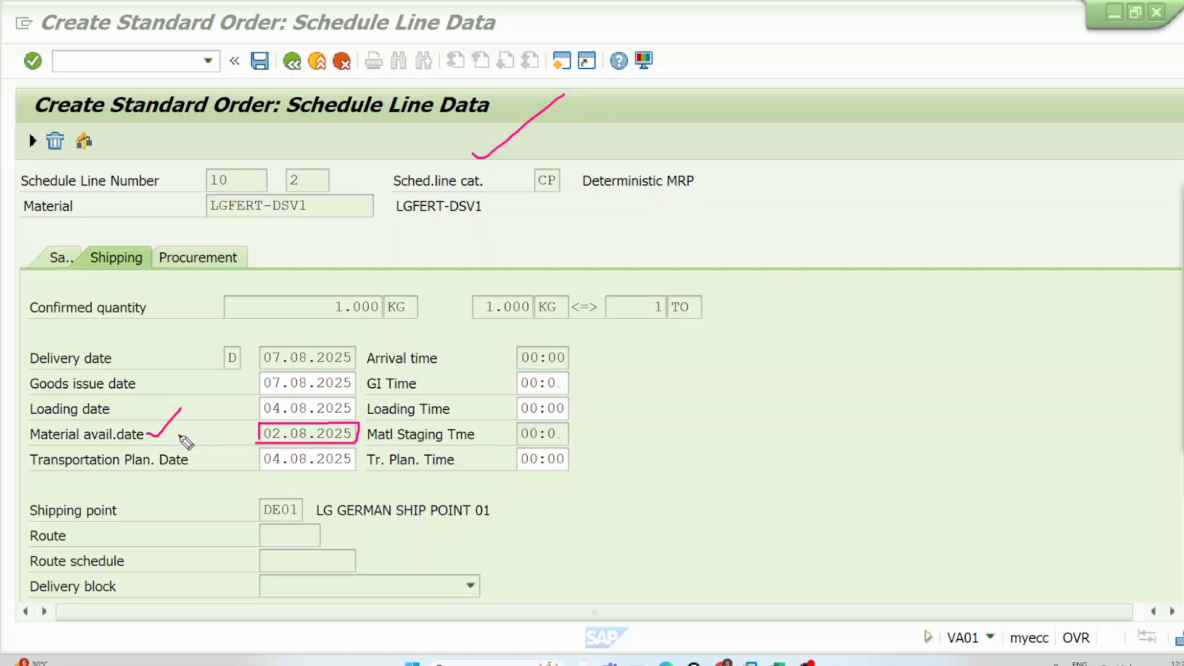
pyautogui.moveTo(180, 436); pyautogui.dragTo(246, 441)
pyautogui.moveTo(742, 159)
pyautogui.mouseDown()
pyautogui.moveTo(778, 233)
pyautogui.moveTo(762, 224)
pyautogui.moveTo(789, 214)
pyautogui.mouseUp()
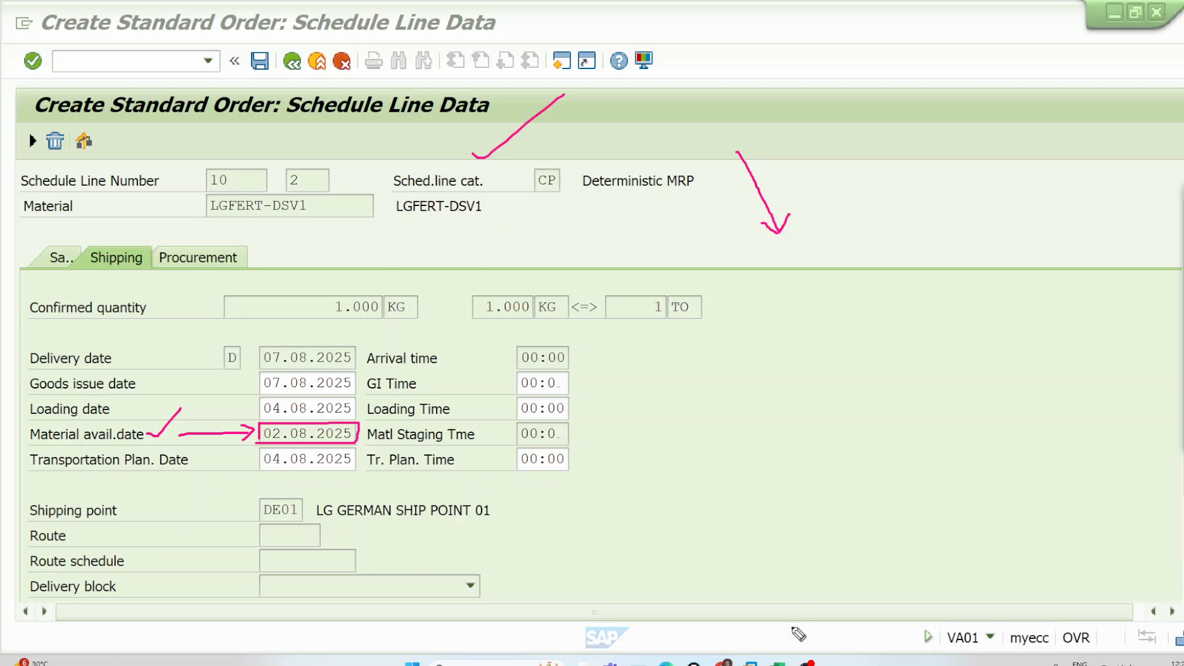
# Check the pick/pack time of LGFERT-DSV1 in the Excel notes, and return to the material availability date in SAP
pyautogui.click(785, 664)
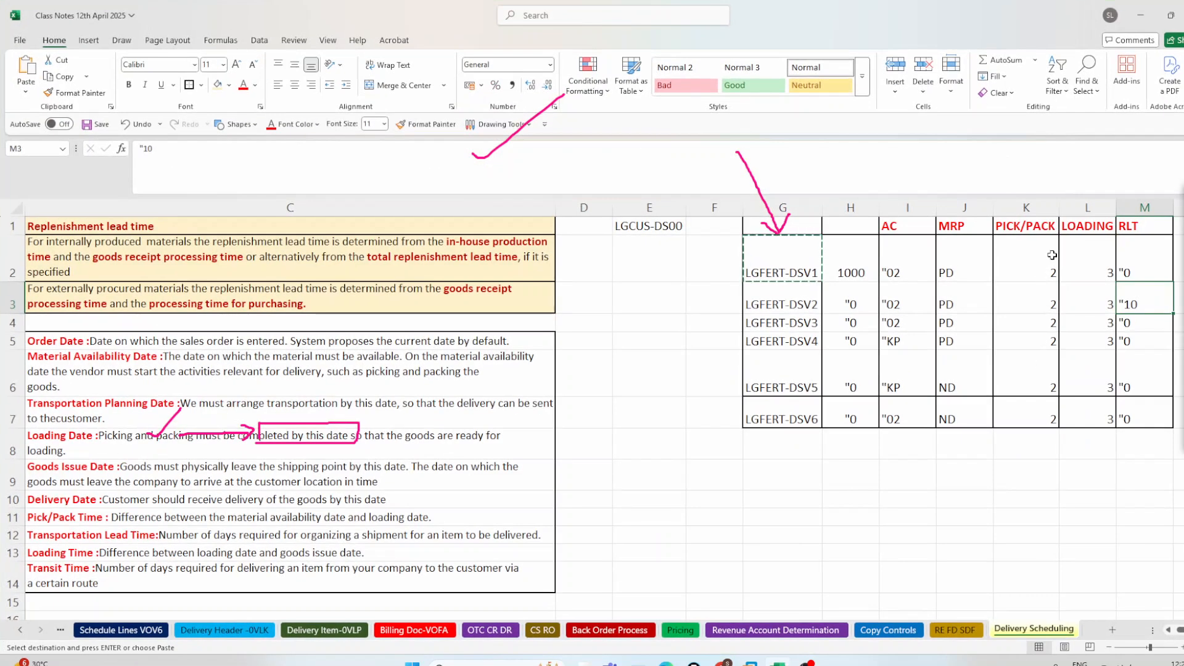
pyautogui.click(1040, 266)
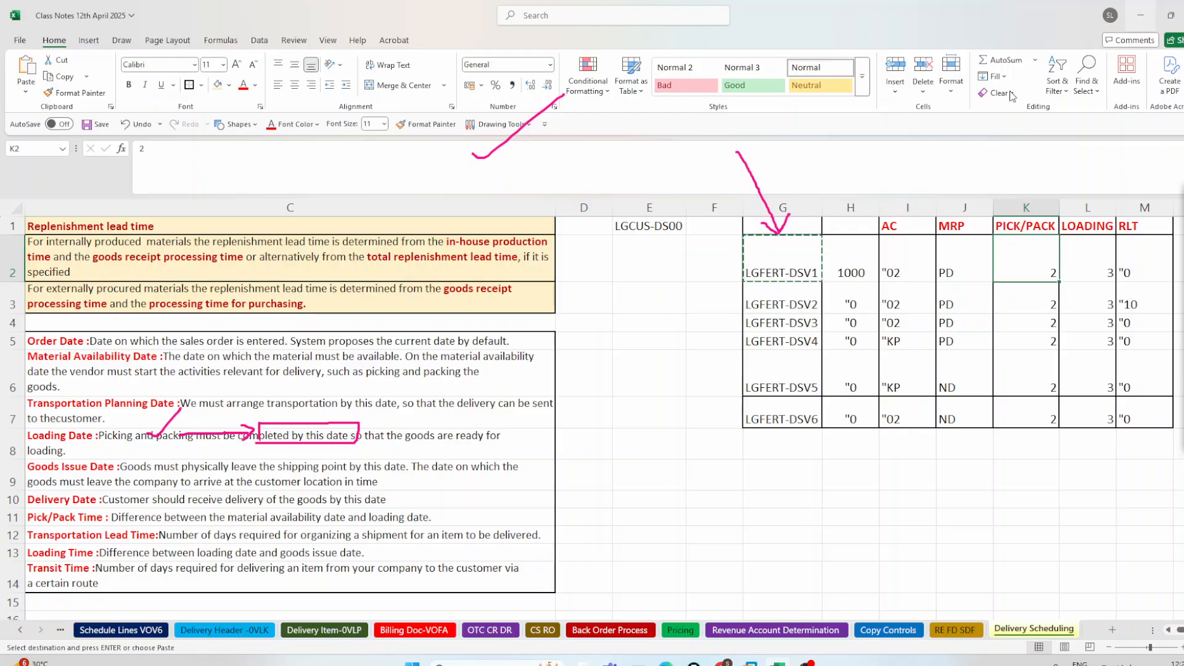
pyautogui.click(1143, 19)
pyautogui.click(281, 430)
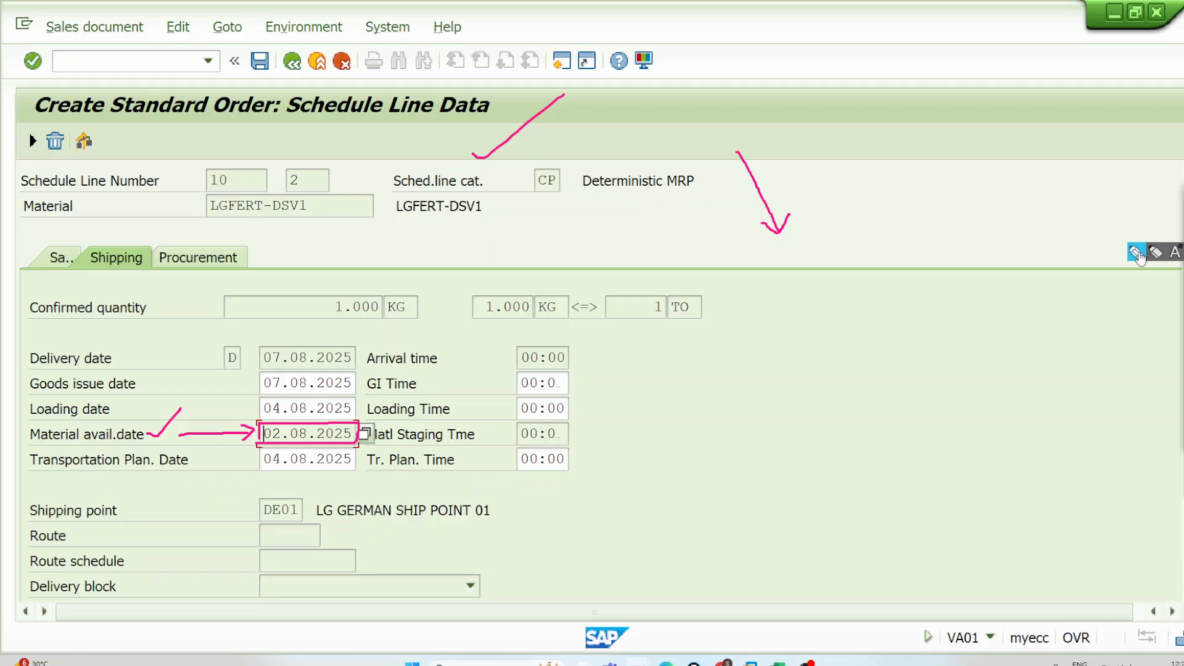
# Write a circled 4 above the material availability arrow, draw an arrow to the loading date, and clear the pen marks
pyautogui.click(1137, 255)
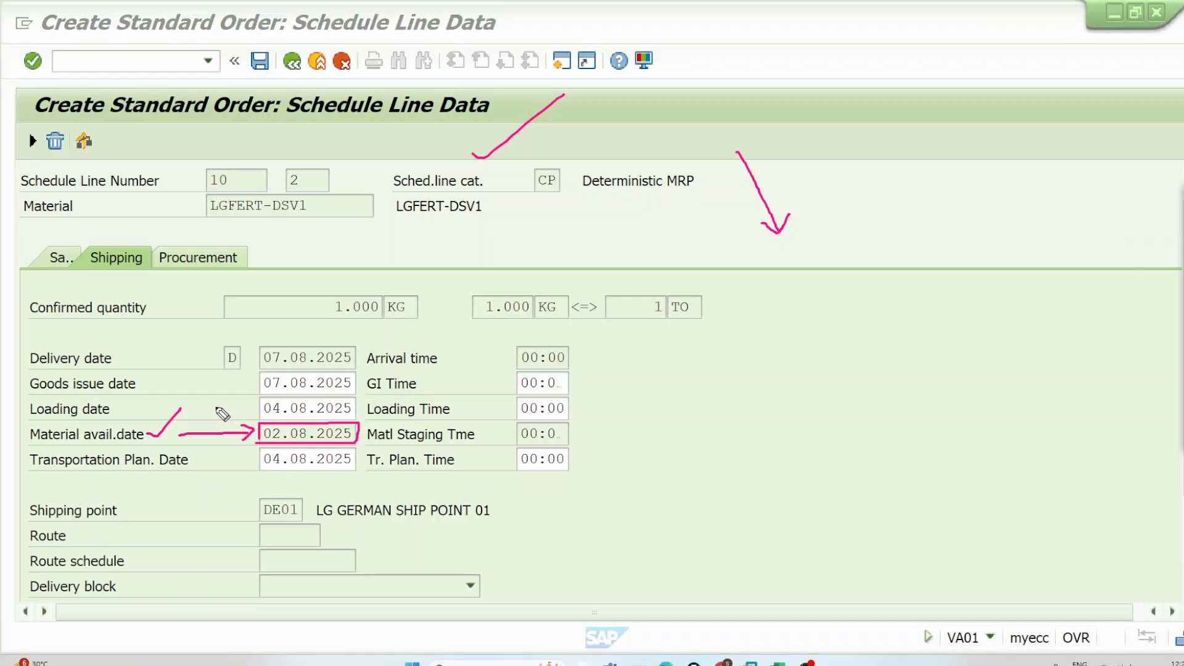
pyautogui.moveTo(213, 403); pyautogui.dragTo(222, 413)
pyautogui.moveTo(220, 405)
pyautogui.mouseDown()
pyautogui.moveTo(211, 437)
pyautogui.moveTo(225, 405)
pyautogui.mouseUp()
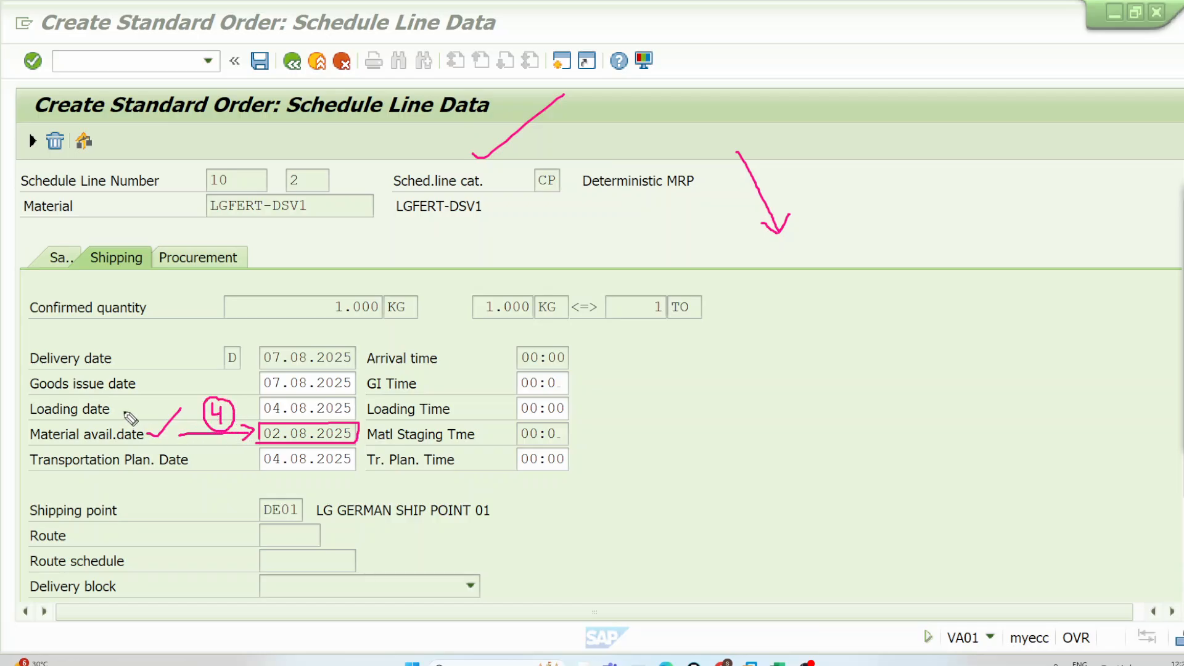
pyautogui.moveTo(124, 408); pyautogui.dragTo(249, 410)
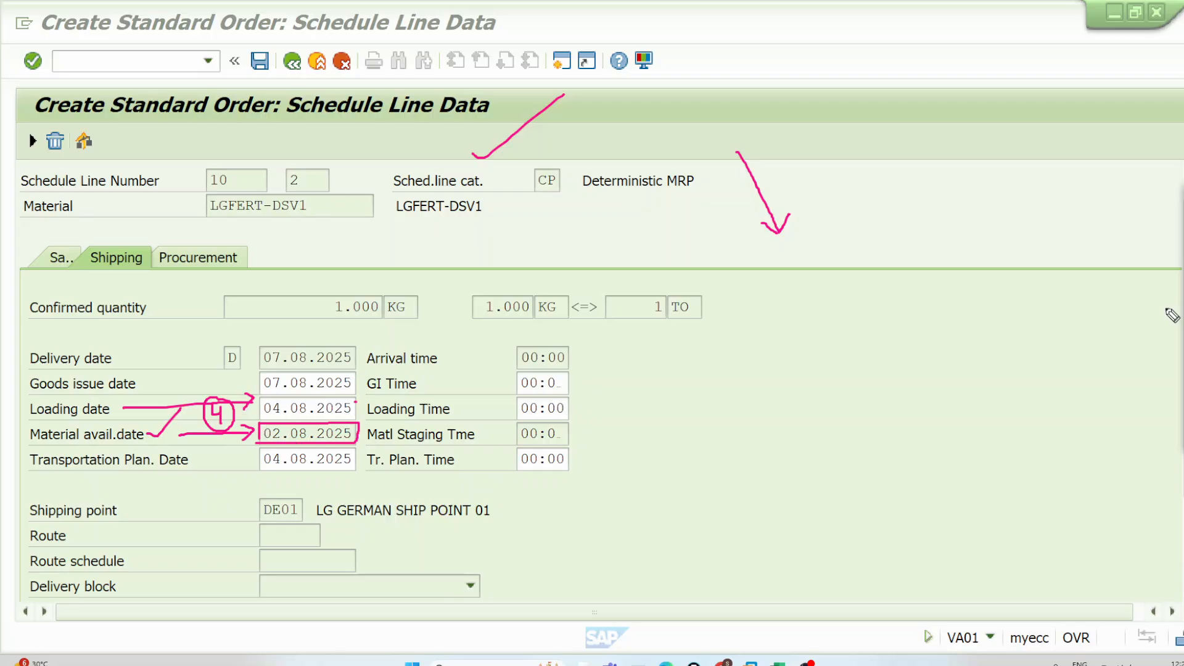
pyautogui.click(1181, 256)
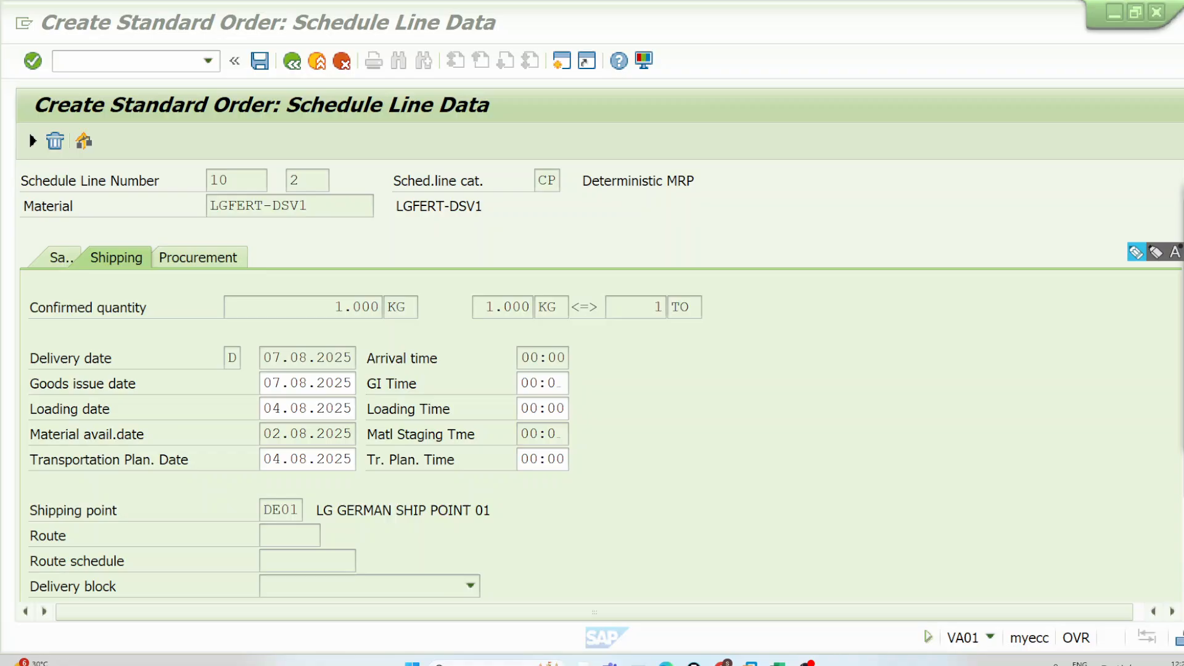
# Box the loading date, underline its label, and link the material availability date to it with an arrow noted 2
pyautogui.click(1136, 254)
pyautogui.moveTo(269, 407)
pyautogui.mouseDown()
pyautogui.moveTo(365, 401)
pyautogui.moveTo(351, 422)
pyautogui.moveTo(278, 425)
pyautogui.moveTo(268, 411)
pyautogui.mouseUp()
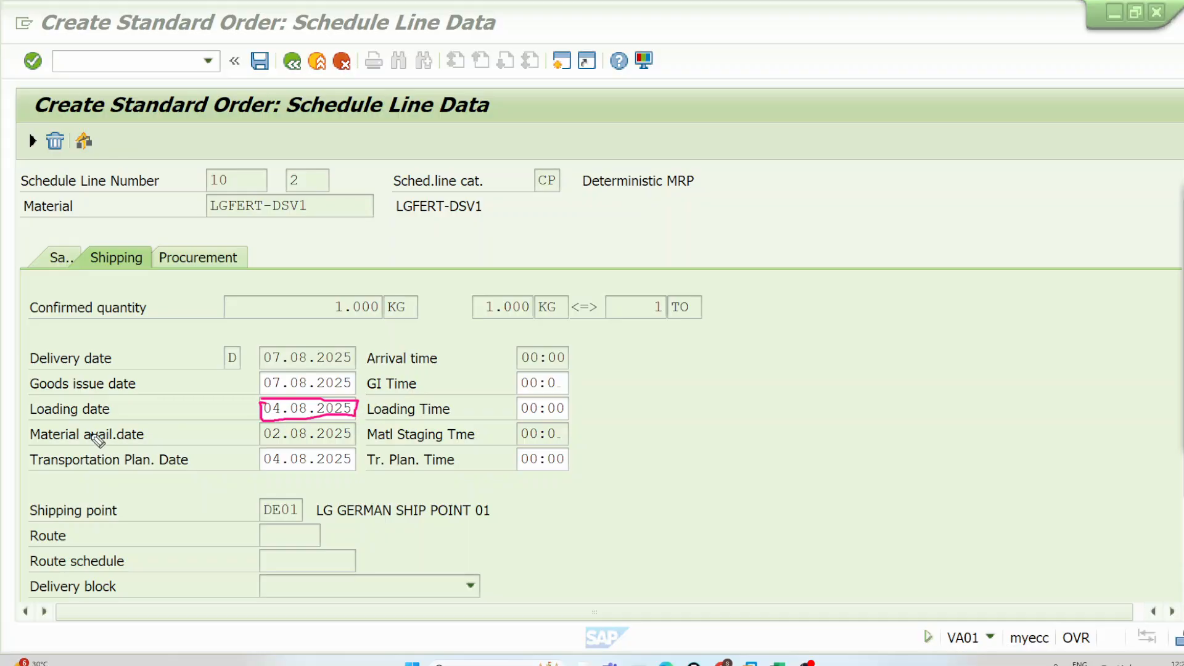
pyautogui.moveTo(30, 424); pyautogui.dragTo(121, 426)
pyautogui.moveTo(259, 439)
pyautogui.mouseDown()
pyautogui.moveTo(244, 427)
pyautogui.moveTo(258, 412)
pyautogui.mouseUp()
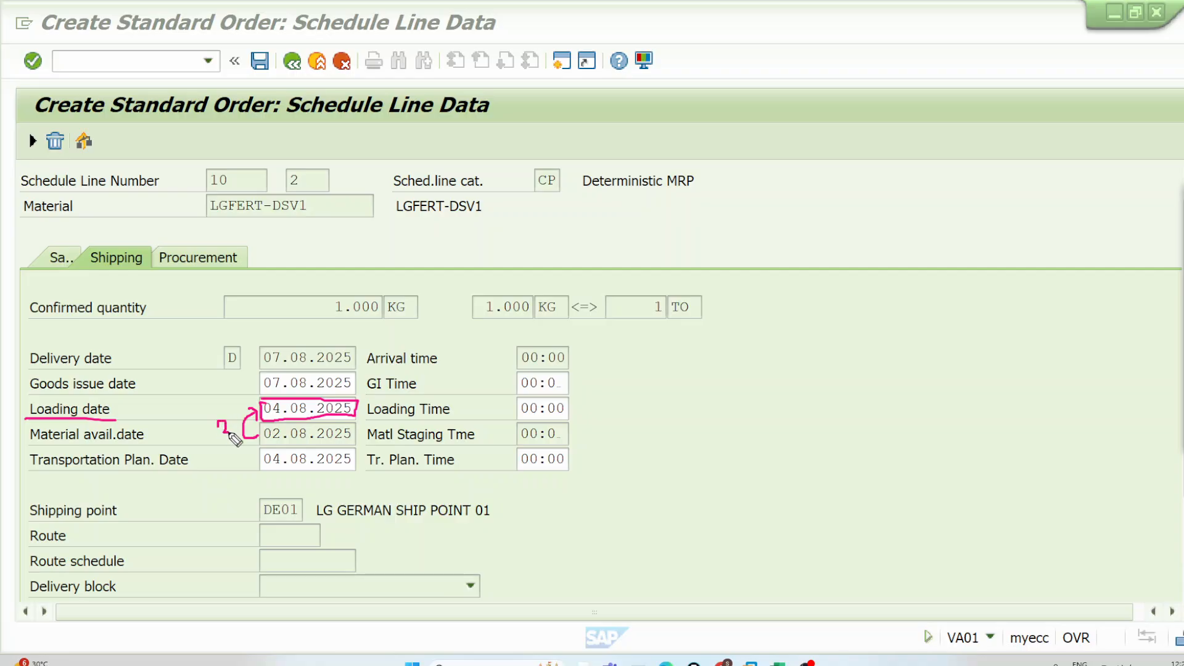
pyautogui.moveTo(232, 437)
pyautogui.mouseDown()
pyautogui.moveTo(208, 443)
pyautogui.moveTo(215, 453)
pyautogui.mouseUp()
# Tick the loading date label and link the loading date to the goods issue date with an arrow noted 3
pyautogui.moveTo(142, 413); pyautogui.dragTo(165, 390)
pyautogui.moveTo(259, 409)
pyautogui.mouseDown()
pyautogui.moveTo(232, 399)
pyautogui.moveTo(254, 381)
pyautogui.mouseUp()
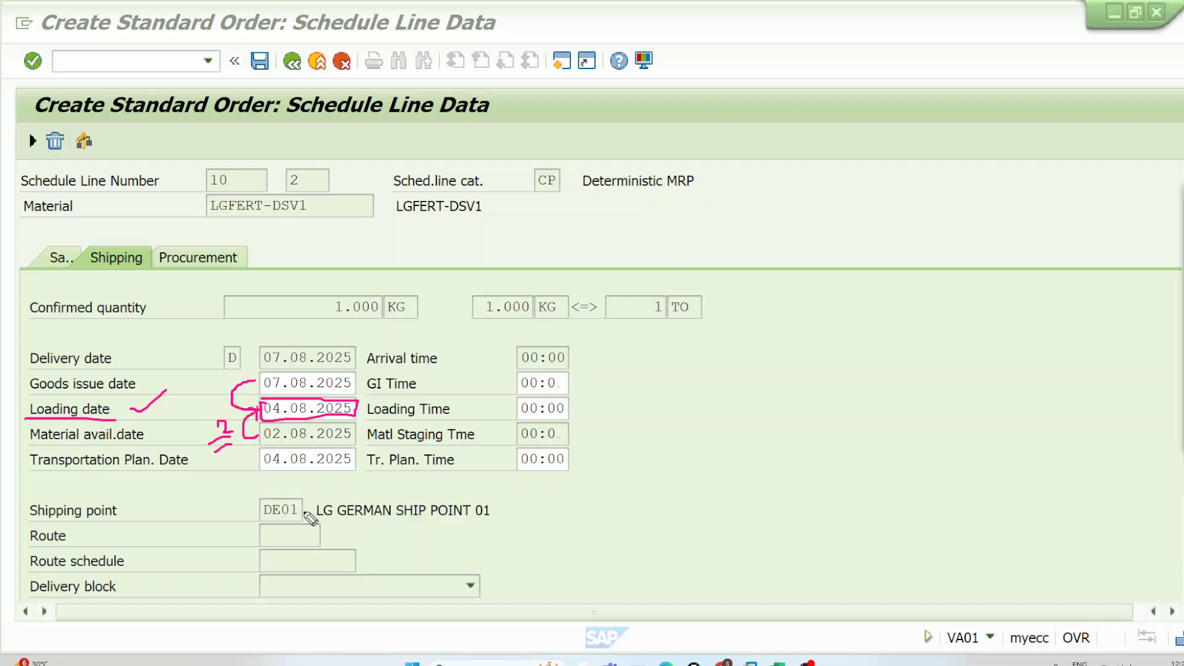
pyautogui.moveTo(258, 376); pyautogui.dragTo(256, 393)
pyautogui.moveTo(227, 382); pyautogui.dragTo(217, 389)
# Sketch a small box with an upward arrow beside the GI time, point an arrow at the goods issue date, and box the delivery date
pyautogui.moveTo(579, 372)
pyautogui.mouseDown()
pyautogui.moveTo(611, 391)
pyautogui.moveTo(599, 367)
pyautogui.moveTo(583, 368)
pyautogui.moveTo(627, 314)
pyautogui.moveTo(665, 319)
pyautogui.mouseUp()
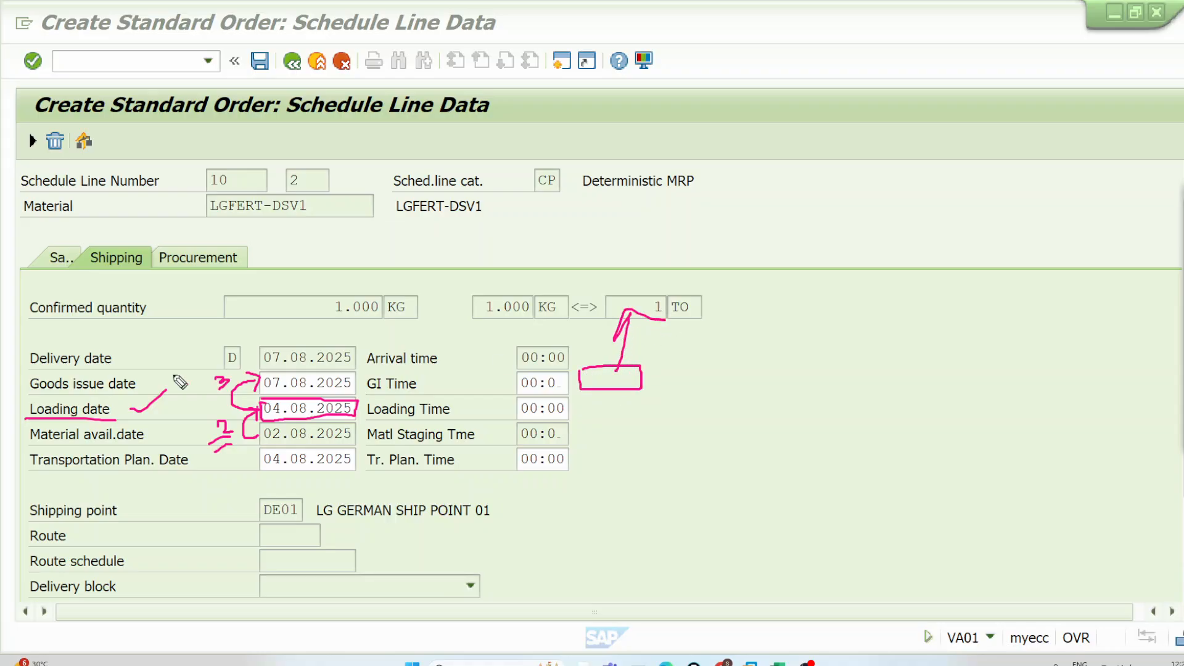
pyautogui.moveTo(152, 383); pyautogui.dragTo(233, 383)
pyautogui.moveTo(259, 358)
pyautogui.mouseDown()
pyautogui.moveTo(333, 370)
pyautogui.moveTo(361, 349)
pyautogui.moveTo(270, 341)
pyautogui.mouseUp()
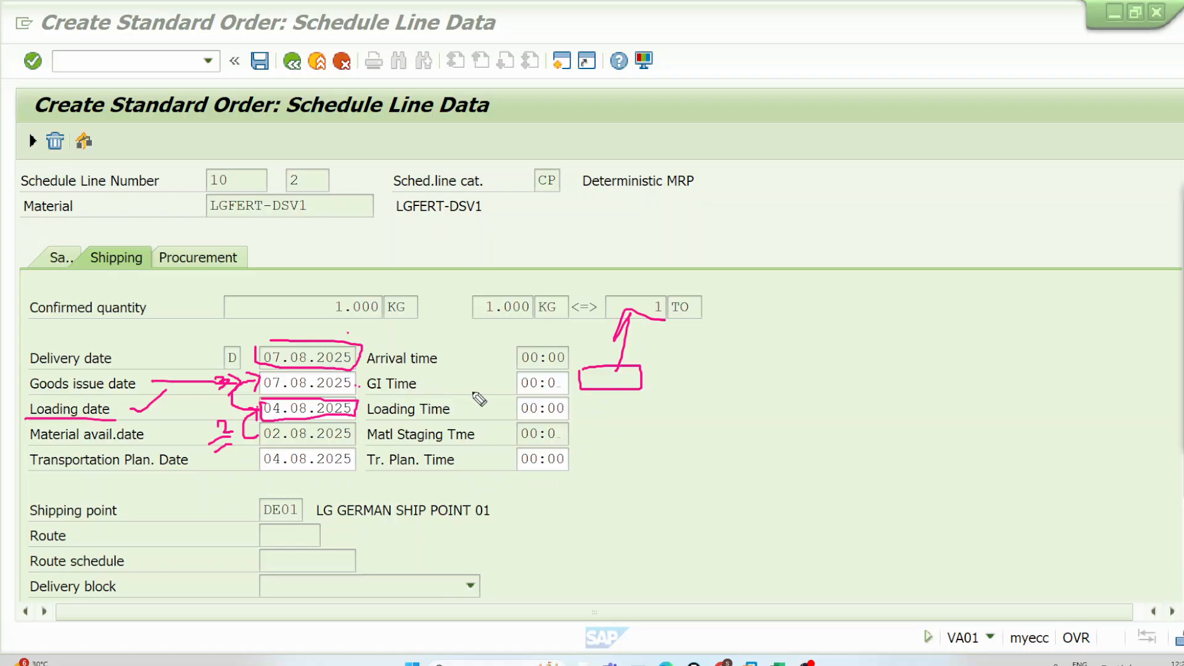
# Extend the box sketch with an arrow and a curved line to a second box, and mark the delivery date label
pyautogui.moveTo(626, 377)
pyautogui.mouseDown()
pyautogui.moveTo(763, 363)
pyautogui.moveTo(734, 385)
pyautogui.mouseUp()
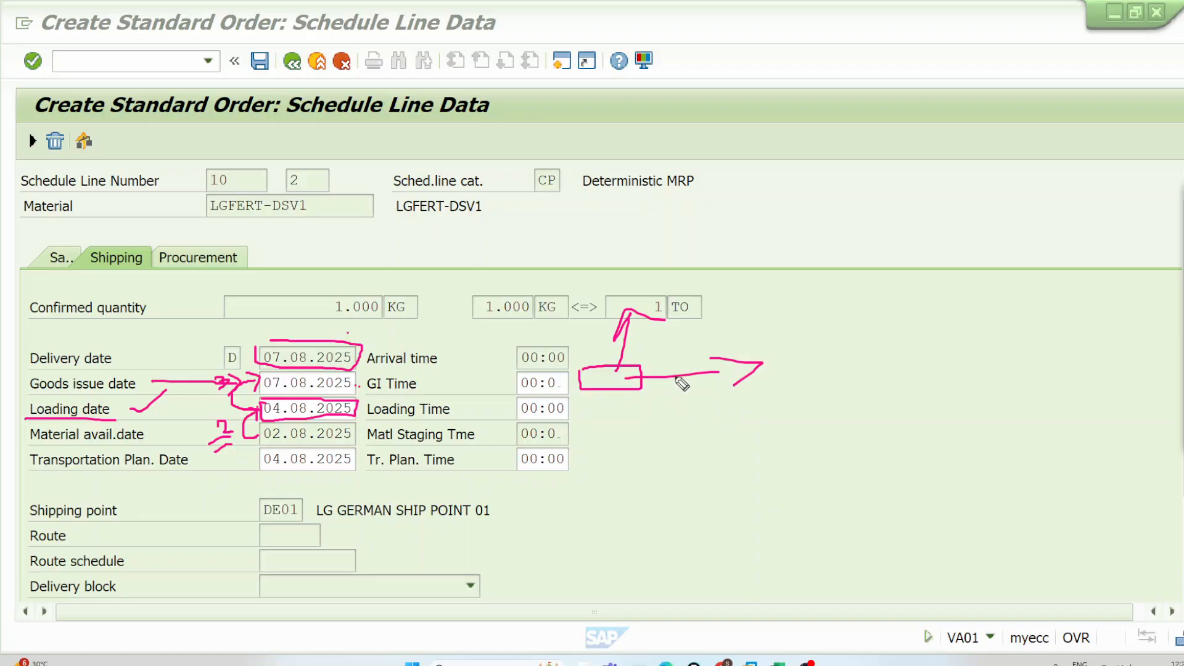
pyautogui.moveTo(775, 333)
pyautogui.mouseDown()
pyautogui.moveTo(778, 364)
pyautogui.moveTo(837, 327)
pyautogui.moveTo(758, 321)
pyautogui.mouseUp()
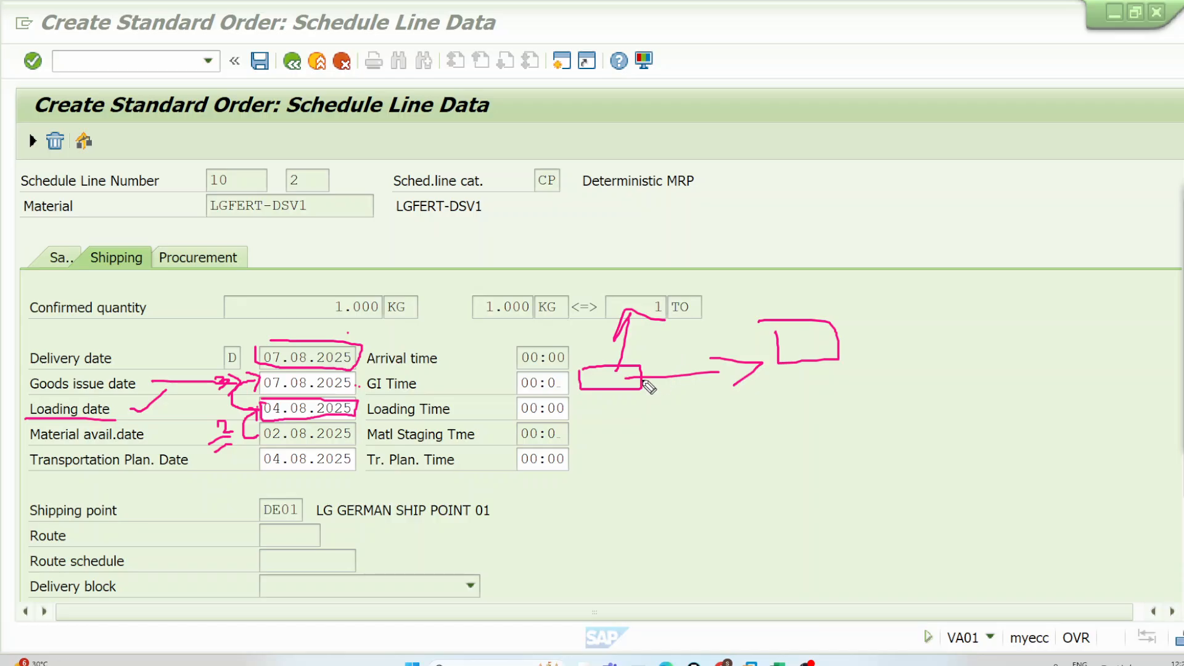
pyautogui.moveTo(641, 377)
pyautogui.mouseDown()
pyautogui.moveTo(639, 353)
pyautogui.moveTo(827, 320)
pyautogui.moveTo(864, 267)
pyautogui.mouseUp()
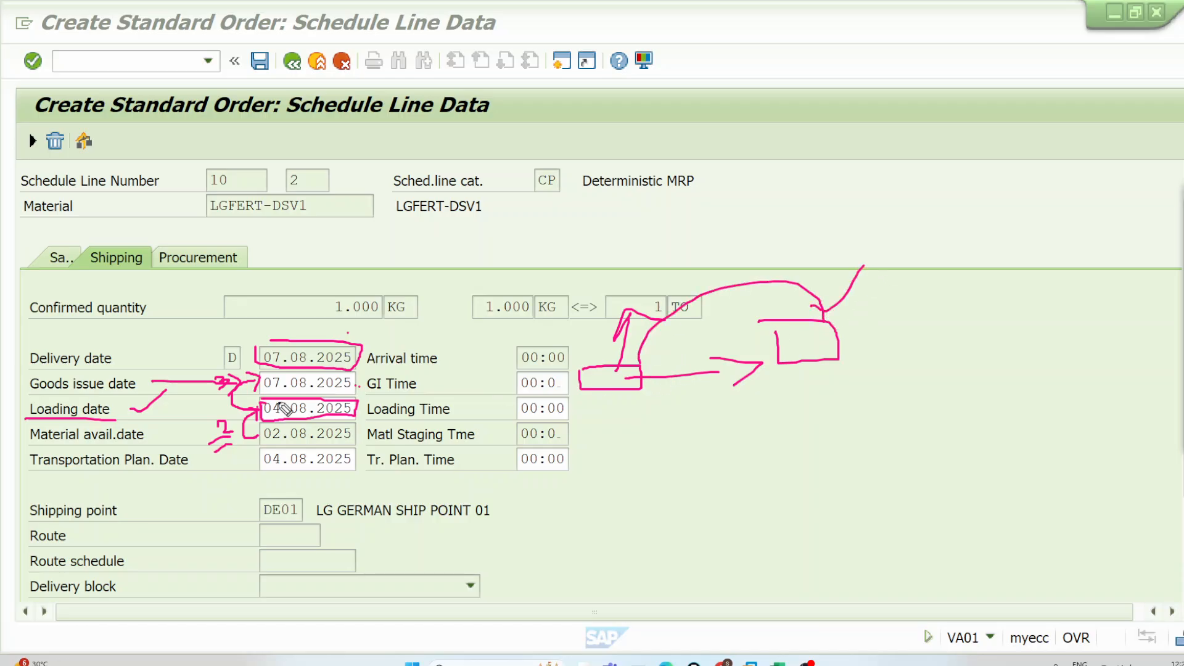
pyautogui.moveTo(83, 348); pyautogui.dragTo(177, 290)
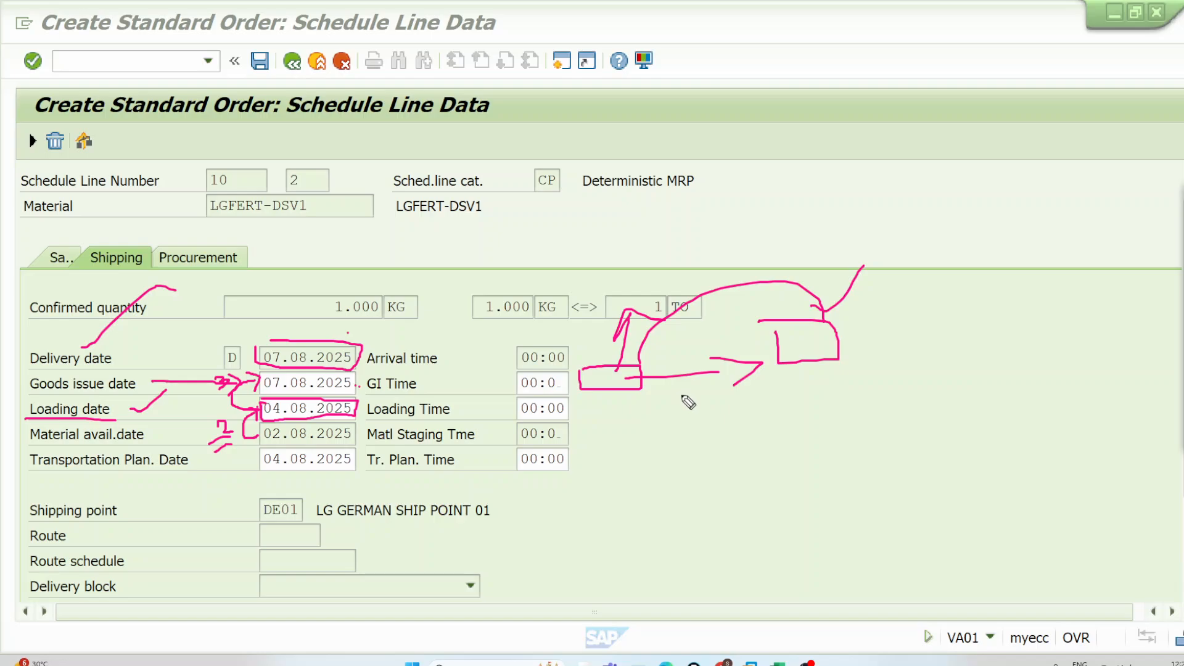
pyautogui.moveTo(682, 395); pyautogui.dragTo(697, 399)
# Sketch a US–DE transit line with the note 20 and a return arrow, and write 27/08/25 above the delivery date
pyautogui.moveTo(989, 102)
pyautogui.mouseDown()
pyautogui.moveTo(997, 122)
pyautogui.moveTo(1032, 101)
pyautogui.mouseUp()
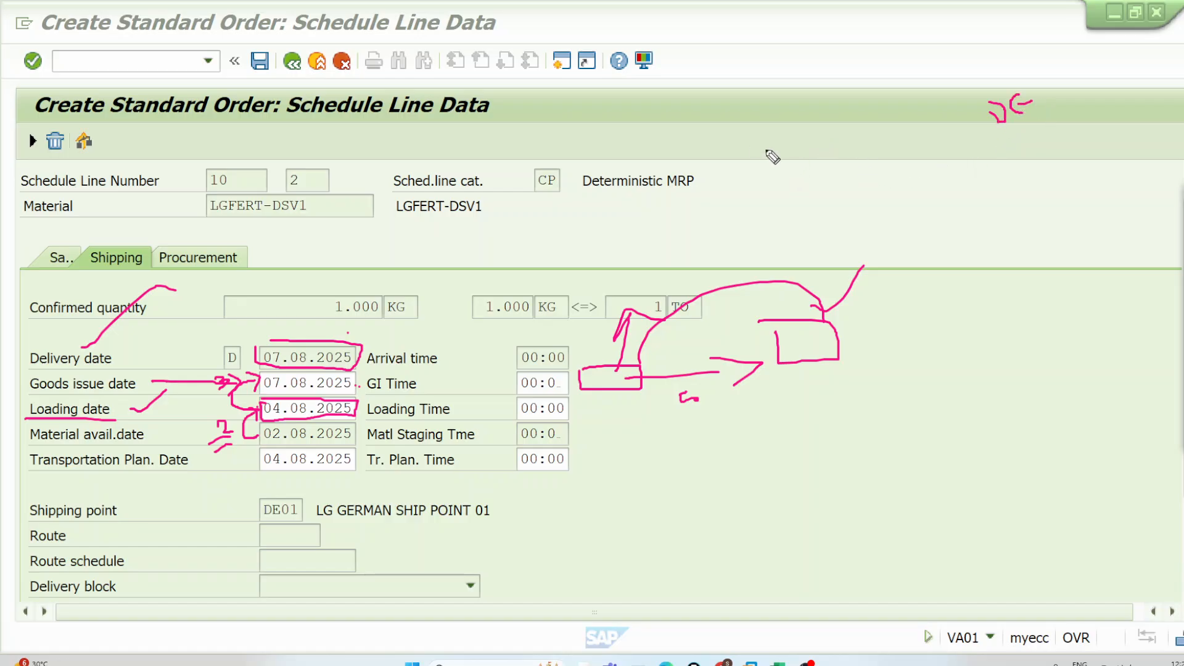
pyautogui.moveTo(731, 131)
pyautogui.mouseDown()
pyautogui.moveTo(769, 121)
pyautogui.moveTo(781, 141)
pyautogui.moveTo(954, 115)
pyautogui.mouseUp()
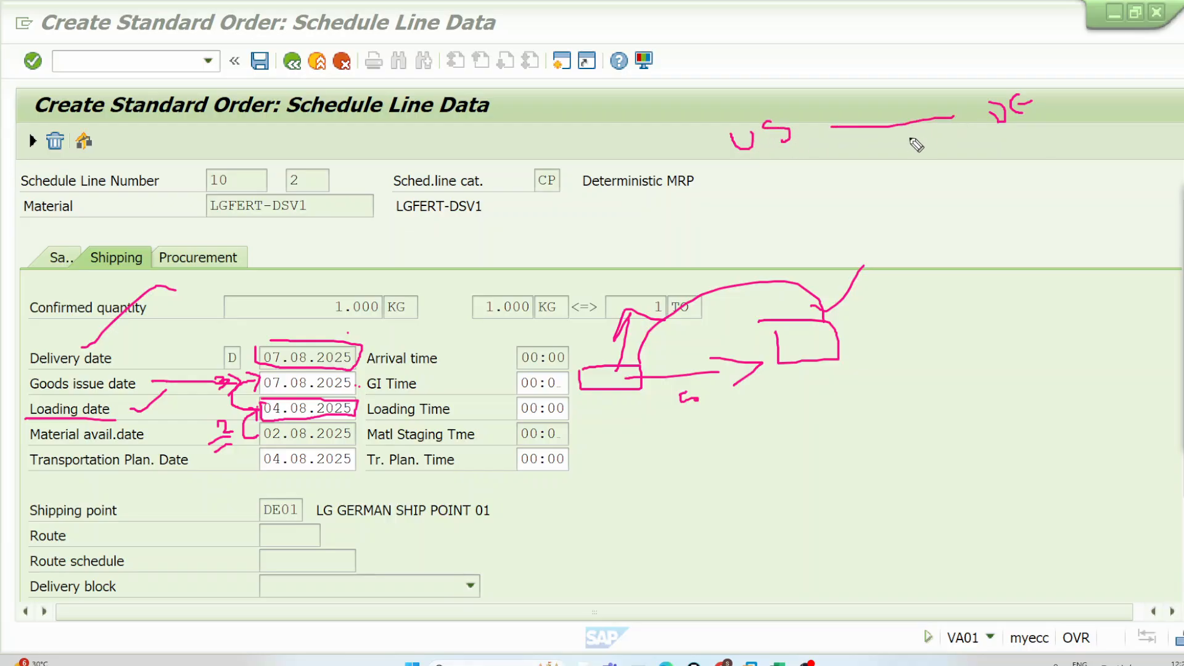
pyautogui.moveTo(880, 102); pyautogui.dragTo(893, 115)
pyautogui.moveTo(905, 99)
pyautogui.mouseDown()
pyautogui.moveTo(900, 114)
pyautogui.moveTo(906, 99)
pyautogui.mouseUp()
pyautogui.moveTo(961, 130)
pyautogui.mouseDown()
pyautogui.moveTo(833, 143)
pyautogui.moveTo(857, 157)
pyautogui.mouseUp()
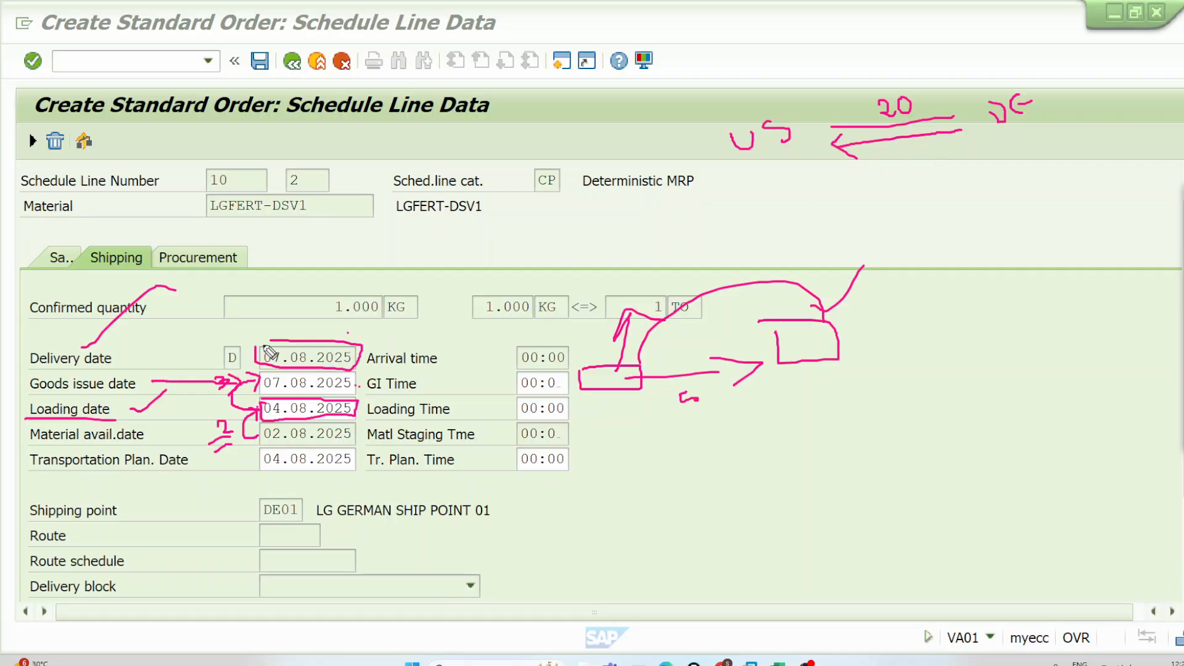
pyautogui.moveTo(252, 325)
pyautogui.mouseDown()
pyautogui.moveTo(282, 333)
pyautogui.moveTo(291, 322)
pyautogui.moveTo(300, 340)
pyautogui.moveTo(336, 309)
pyautogui.moveTo(352, 332)
pyautogui.moveTo(401, 311)
pyautogui.moveTo(444, 263)
pyautogui.mouseUp()
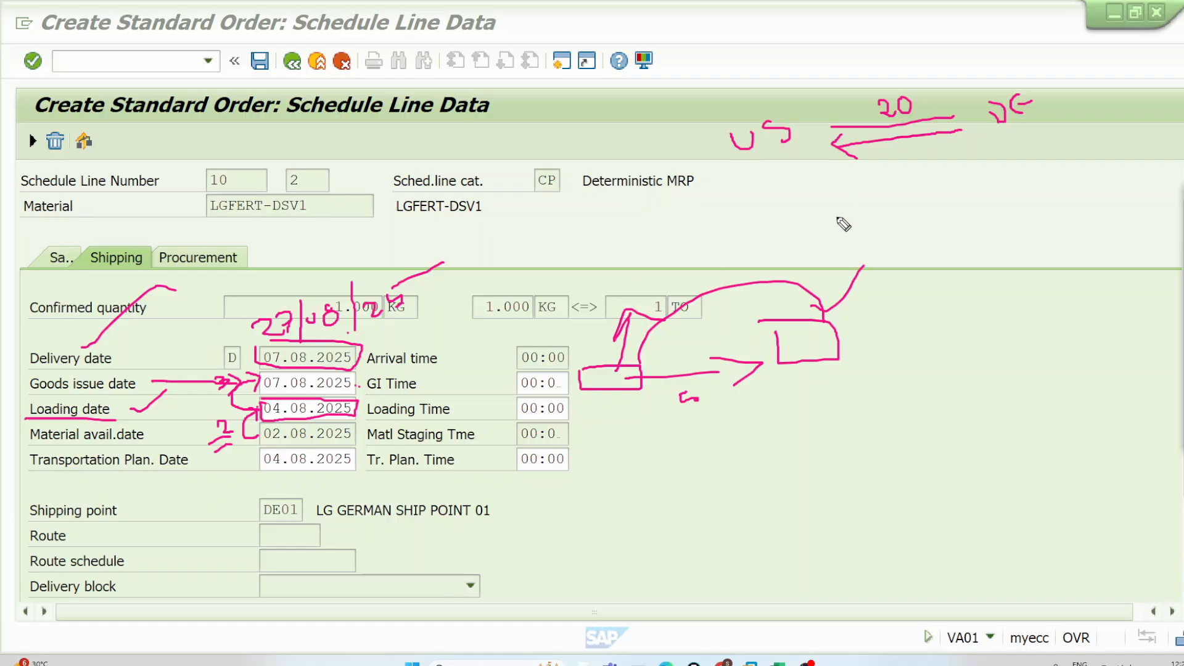
# Label the US–DE line ROUTES, add a box and arrow at DE, and link the goods issue date to the delivery date with an arrow
pyautogui.moveTo(900, 137)
pyautogui.mouseDown()
pyautogui.moveTo(925, 228)
pyautogui.moveTo(937, 207)
pyautogui.moveTo(946, 268)
pyautogui.moveTo(1038, 225)
pyautogui.moveTo(1031, 235)
pyautogui.moveTo(1117, 146)
pyautogui.mouseUp()
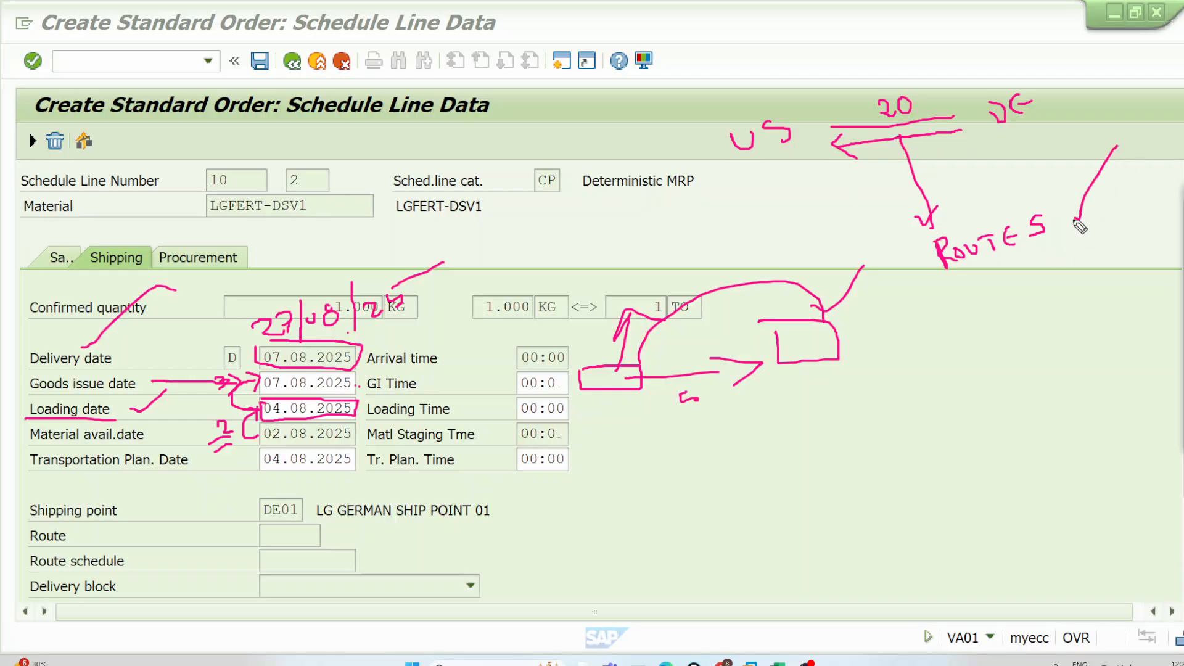
pyautogui.moveTo(953, 99); pyautogui.dragTo(954, 116)
pyautogui.moveTo(1019, 128)
pyautogui.mouseDown()
pyautogui.moveTo(1030, 167)
pyautogui.moveTo(1052, 164)
pyautogui.moveTo(1057, 190)
pyautogui.moveTo(1015, 170)
pyautogui.mouseUp()
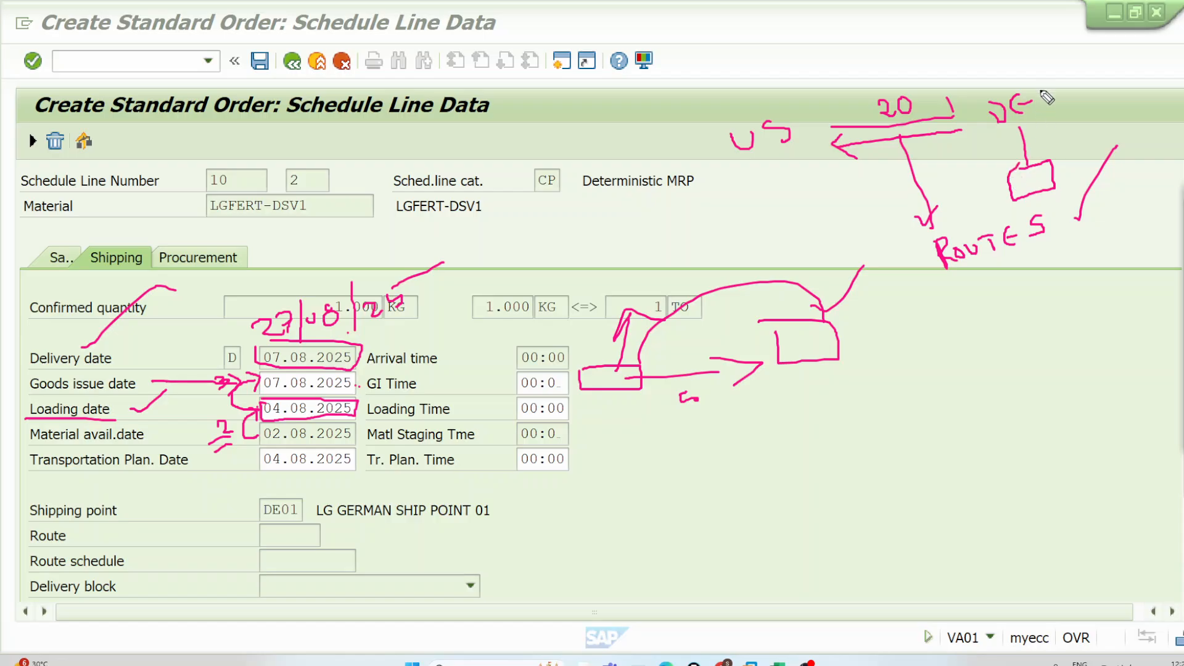
pyautogui.moveTo(1041, 92)
pyautogui.mouseDown()
pyautogui.moveTo(1044, 141)
pyautogui.moveTo(1064, 111)
pyautogui.mouseUp()
pyautogui.moveTo(22, 387); pyautogui.dragTo(29, 357)
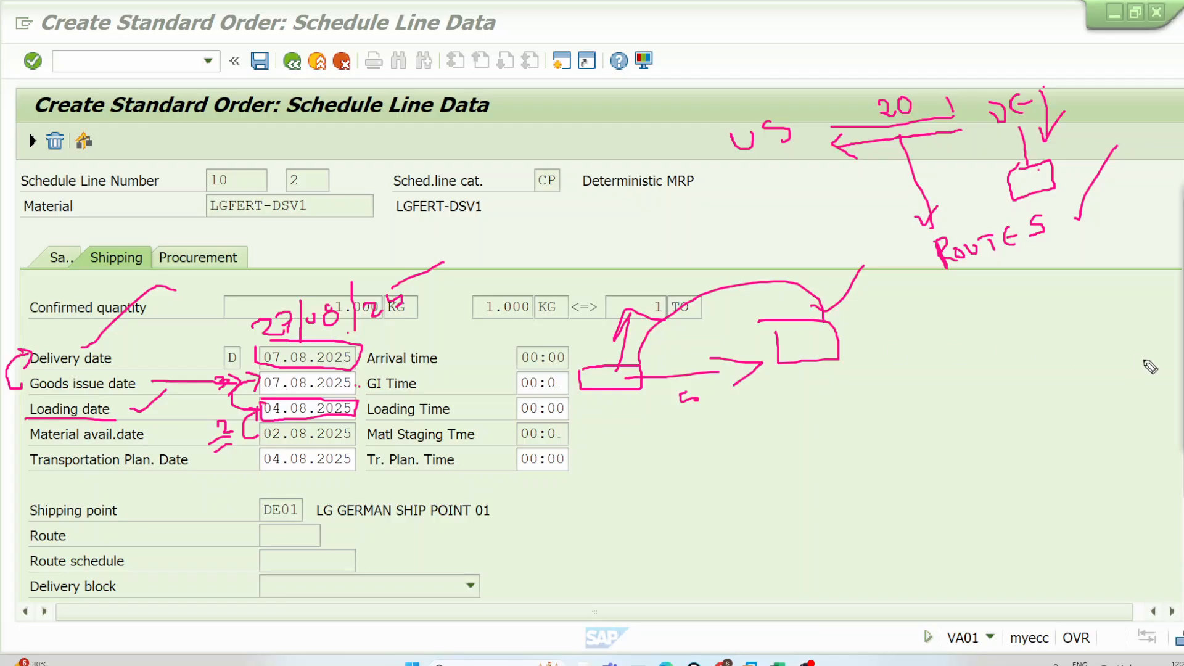
# Clear the pen marks, bracket the five shipping dates, and write a double-underlined RLT note with a stroke above each letter
pyautogui.press('e')
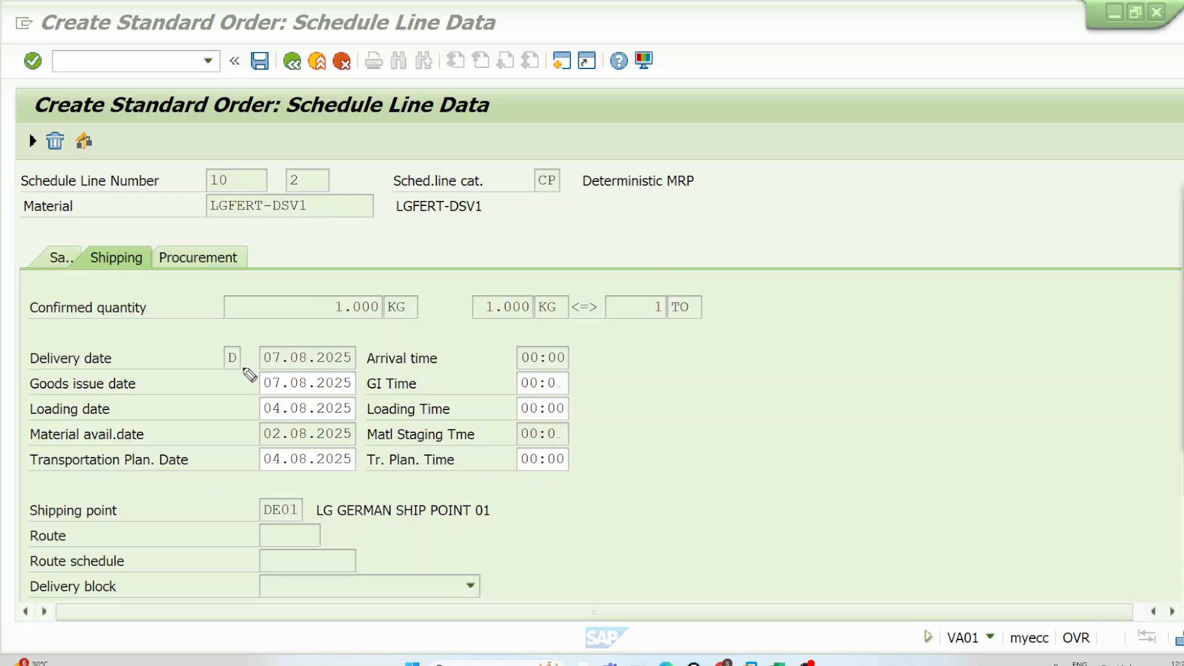
pyautogui.moveTo(254, 336)
pyautogui.mouseDown()
pyautogui.moveTo(233, 457)
pyautogui.moveTo(242, 478)
pyautogui.mouseUp()
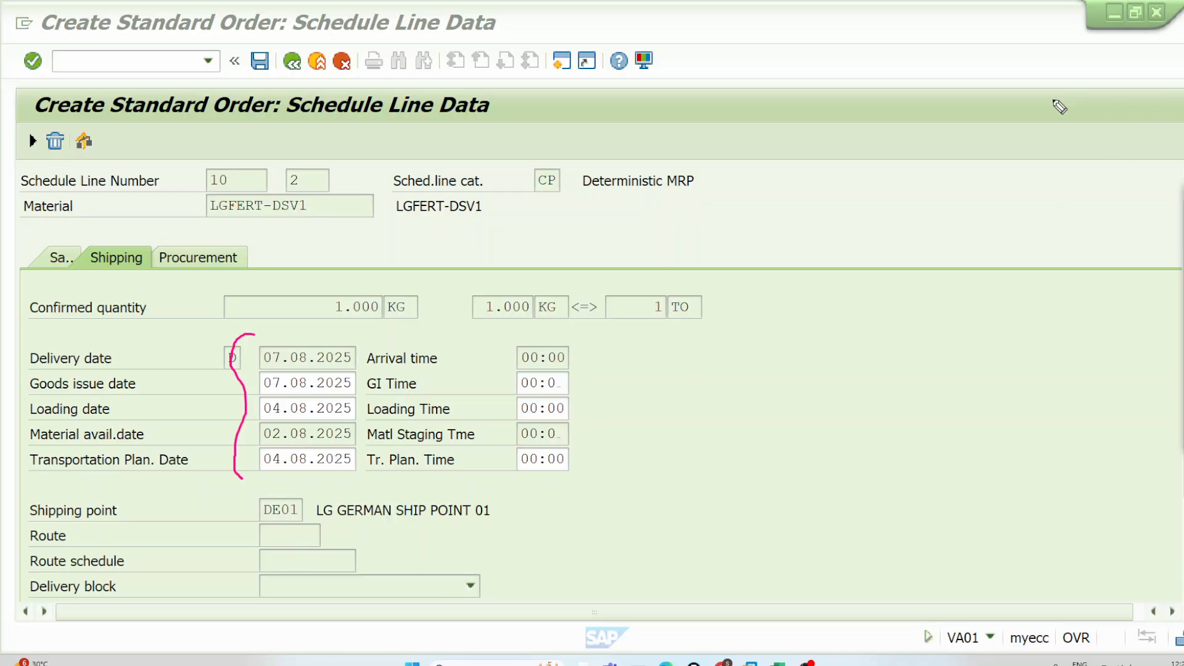
pyautogui.moveTo(949, 132)
pyautogui.mouseDown()
pyautogui.moveTo(958, 124)
pyautogui.moveTo(986, 146)
pyautogui.moveTo(1024, 129)
pyautogui.moveTo(1048, 94)
pyautogui.mouseUp()
pyautogui.moveTo(1040, 111)
pyautogui.mouseDown()
pyautogui.moveTo(1044, 127)
pyautogui.moveTo(967, 167)
pyautogui.mouseUp()
pyautogui.moveTo(1109, 122); pyautogui.dragTo(1026, 160)
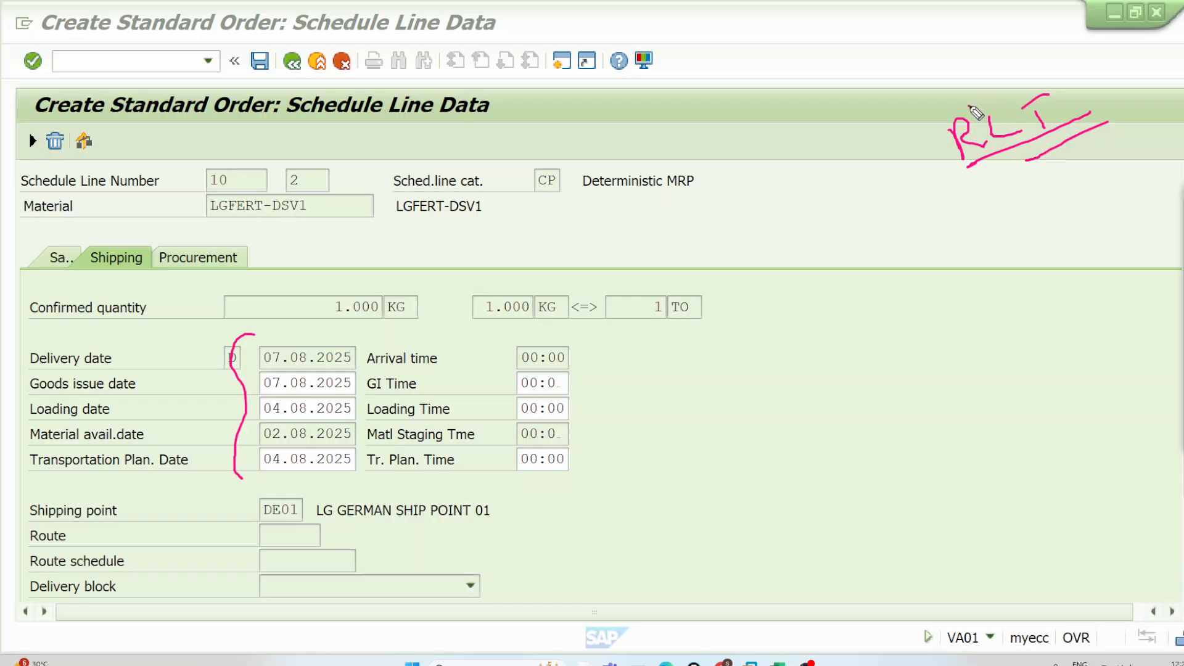
pyautogui.moveTo(970, 105); pyautogui.dragTo(986, 84)
pyautogui.moveTo(1012, 97)
pyautogui.mouseDown()
pyautogui.moveTo(1027, 74)
pyautogui.moveTo(1078, 52)
pyautogui.mouseUp()
# Write a circled 500 with an arrow down to 1000, and bracket both quantities beside the RLT note
pyautogui.moveTo(751, 183)
pyautogui.mouseDown()
pyautogui.moveTo(735, 199)
pyautogui.moveTo(797, 164)
pyautogui.moveTo(789, 216)
pyautogui.moveTo(813, 260)
pyautogui.mouseUp()
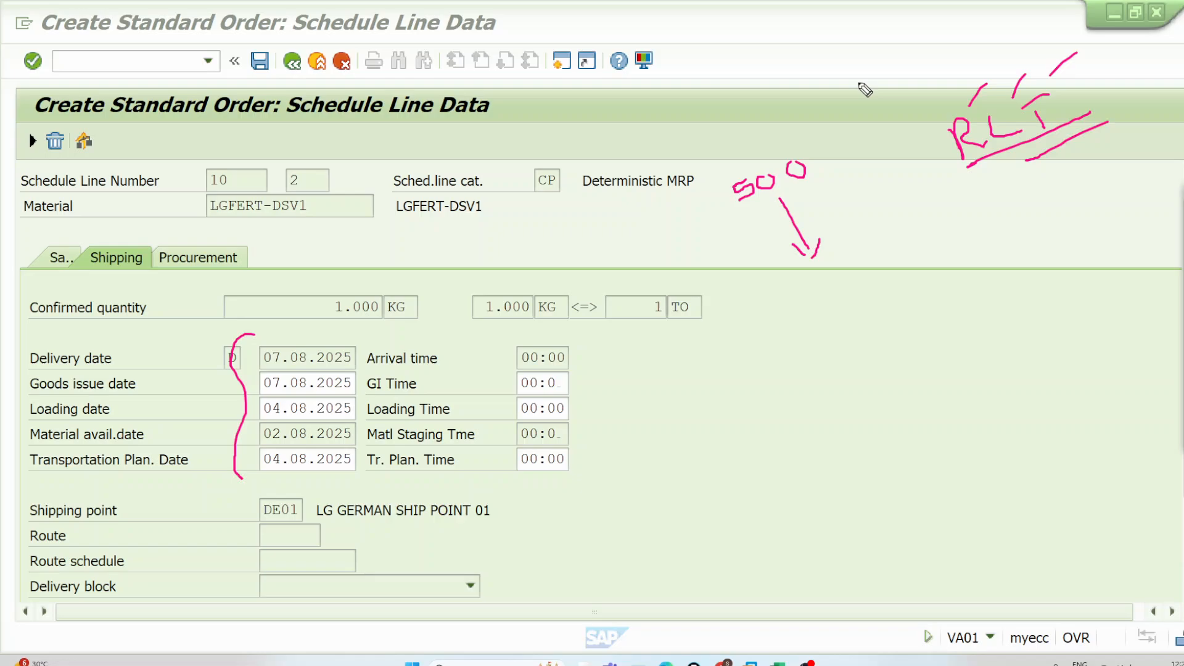
pyautogui.moveTo(790, 147)
pyautogui.mouseDown()
pyautogui.moveTo(749, 151)
pyautogui.moveTo(740, 202)
pyautogui.moveTo(835, 163)
pyautogui.moveTo(780, 144)
pyautogui.moveTo(856, 116)
pyautogui.mouseUp()
pyautogui.moveTo(792, 280); pyautogui.dragTo(796, 302)
pyautogui.moveTo(817, 287)
pyautogui.mouseDown()
pyautogui.moveTo(882, 271)
pyautogui.moveTo(861, 266)
pyautogui.mouseUp()
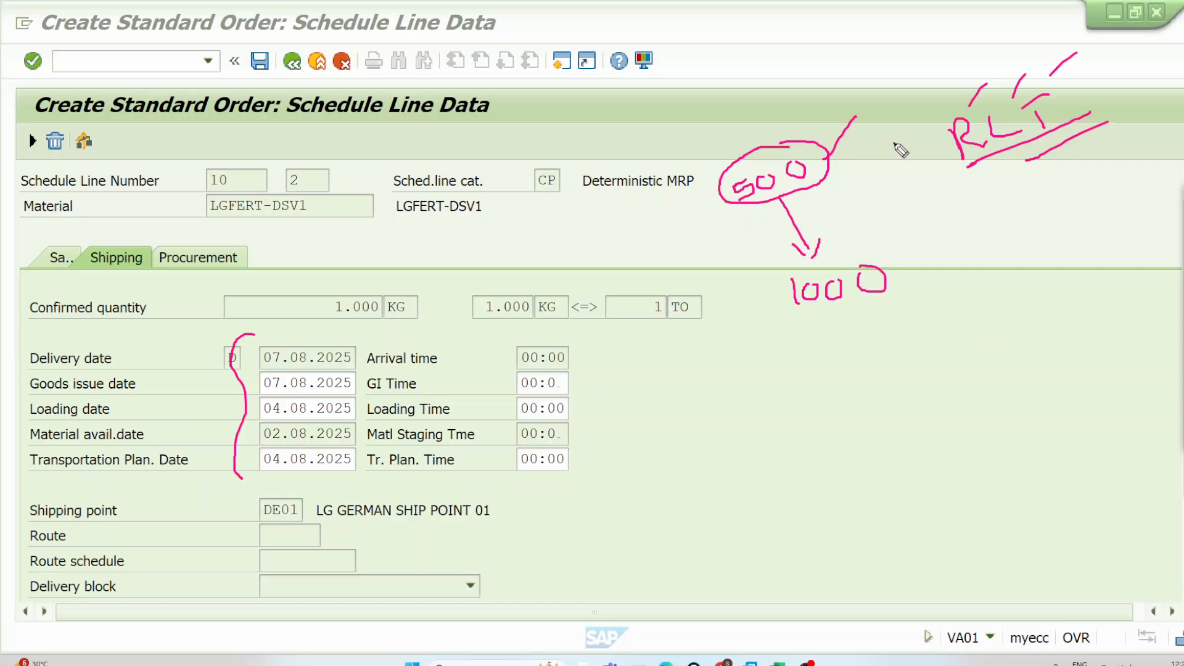
pyautogui.moveTo(894, 142)
pyautogui.mouseDown()
pyautogui.moveTo(966, 277)
pyautogui.moveTo(948, 292)
pyautogui.mouseUp()
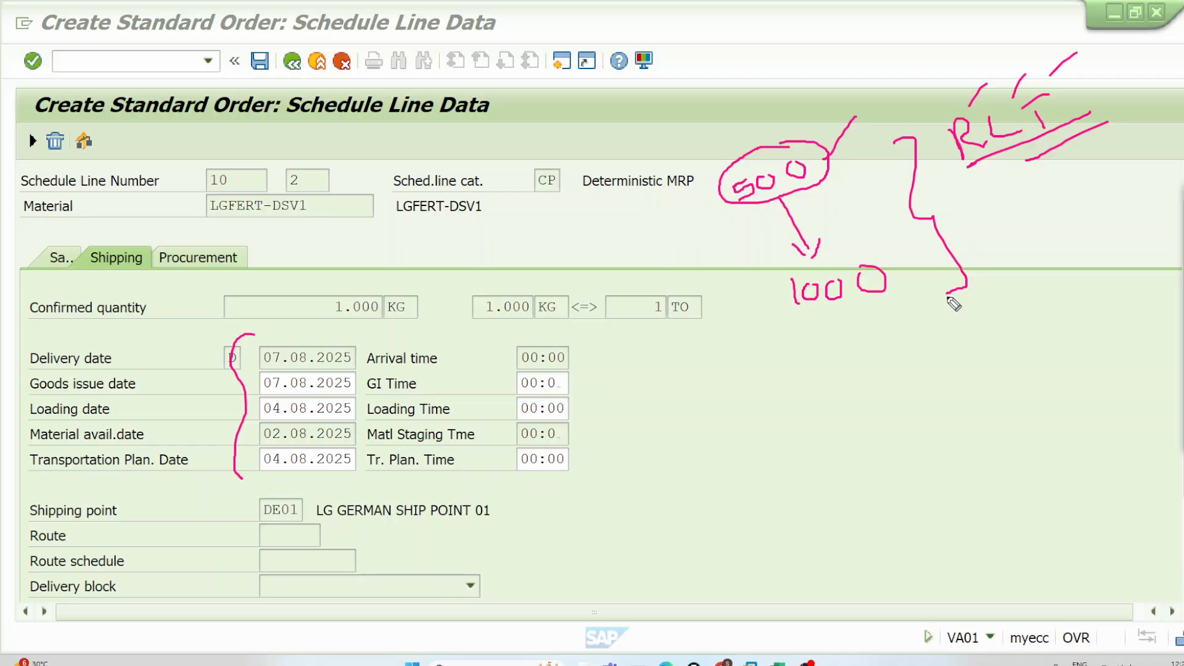
# Sketch a box on a slanted line with 1000 beneath it, and add a bracket and two slanted strokes alongside
pyautogui.moveTo(747, 434); pyautogui.dragTo(1014, 347)
pyautogui.moveTo(831, 344)
pyautogui.mouseDown()
pyautogui.moveTo(840, 389)
pyautogui.moveTo(912, 326)
pyautogui.moveTo(842, 341)
pyautogui.mouseUp()
pyautogui.moveTo(974, 330); pyautogui.dragTo(1078, 235)
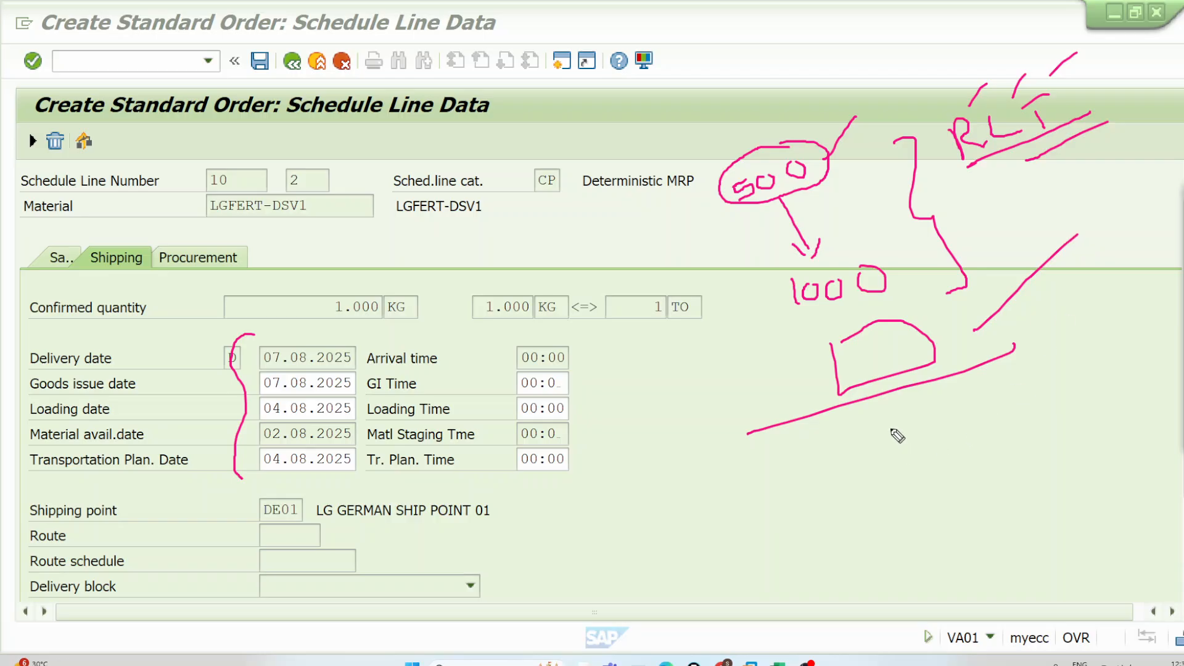
pyautogui.moveTo(889, 428)
pyautogui.mouseDown()
pyautogui.moveTo(899, 457)
pyautogui.moveTo(930, 432)
pyautogui.moveTo(973, 431)
pyautogui.mouseUp()
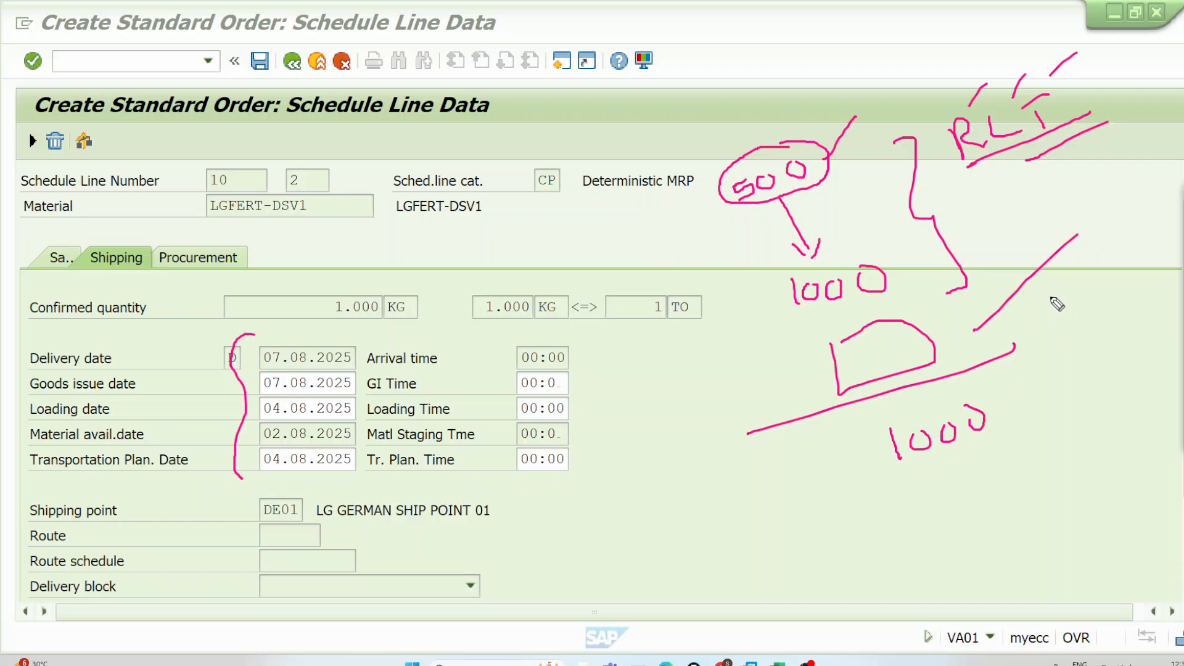
pyautogui.moveTo(1027, 290)
pyautogui.mouseDown()
pyautogui.moveTo(1067, 311)
pyautogui.moveTo(1083, 395)
pyautogui.mouseUp()
pyautogui.moveTo(1098, 336); pyautogui.dragTo(1138, 280)
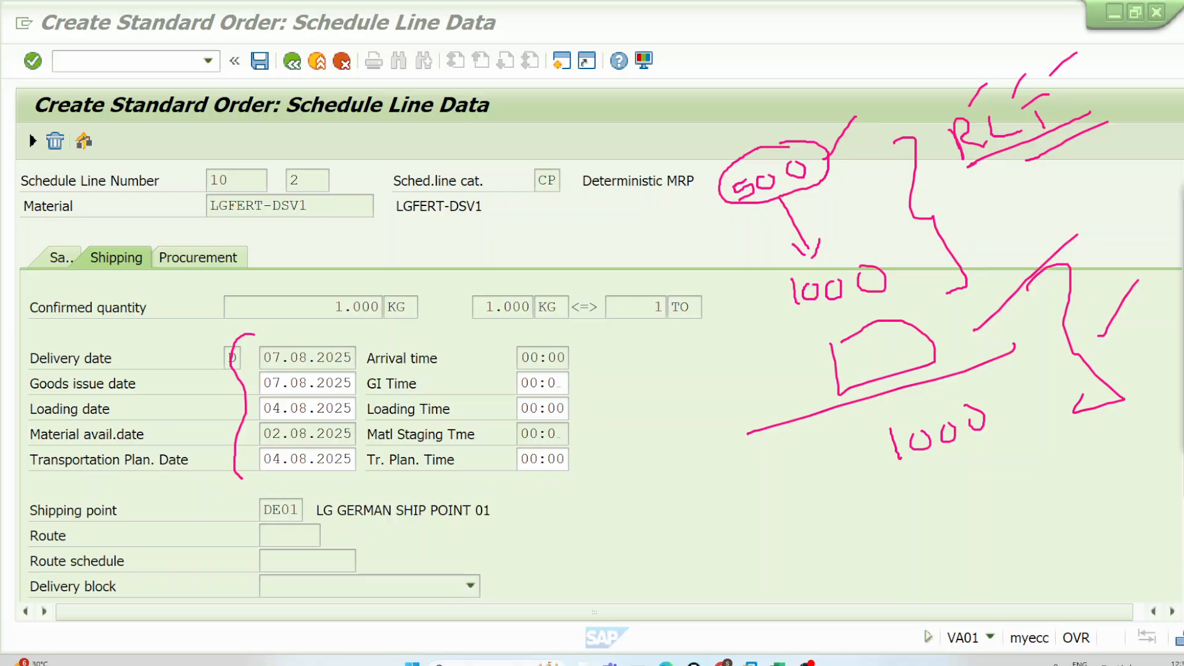
# Clear the pen marks, write 1000 above and below a slanted line, and bracket the two quantities
pyautogui.click(1150, 274)
pyautogui.moveTo(873, 138)
pyautogui.mouseDown()
pyautogui.moveTo(880, 168)
pyautogui.moveTo(887, 140)
pyautogui.moveTo(919, 155)
pyautogui.mouseUp()
pyautogui.moveTo(944, 132); pyautogui.dragTo(952, 143)
pyautogui.moveTo(870, 201); pyautogui.dragTo(995, 160)
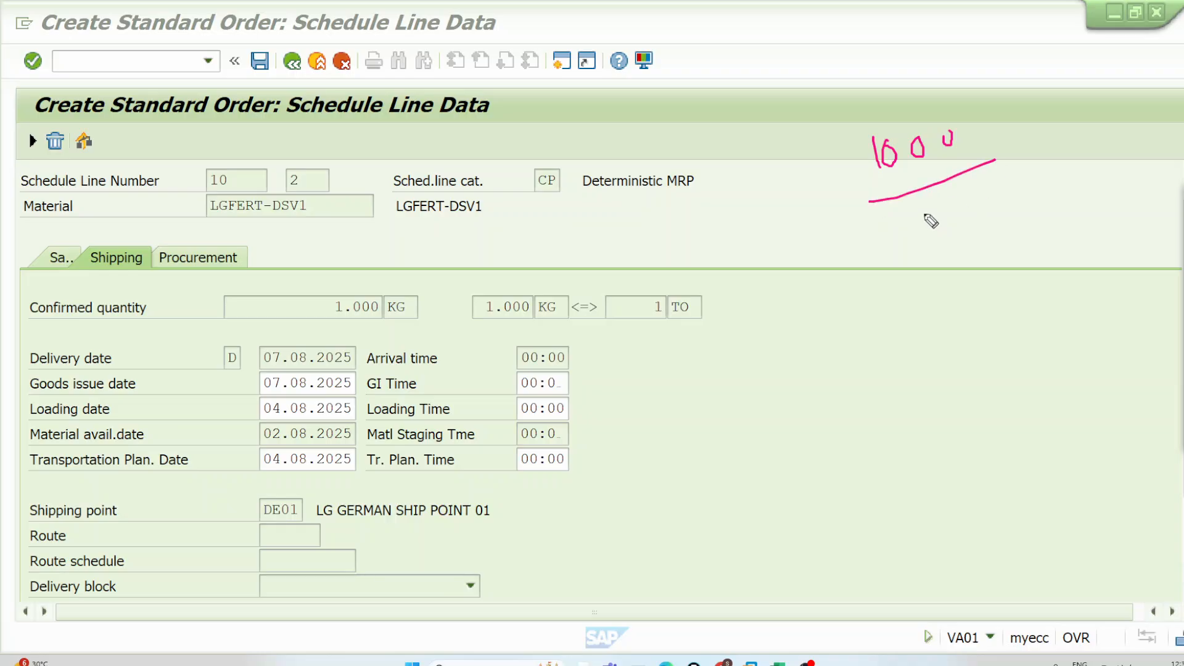
pyautogui.moveTo(920, 208)
pyautogui.mouseDown()
pyautogui.moveTo(921, 234)
pyautogui.moveTo(936, 213)
pyautogui.moveTo(983, 196)
pyautogui.mouseUp()
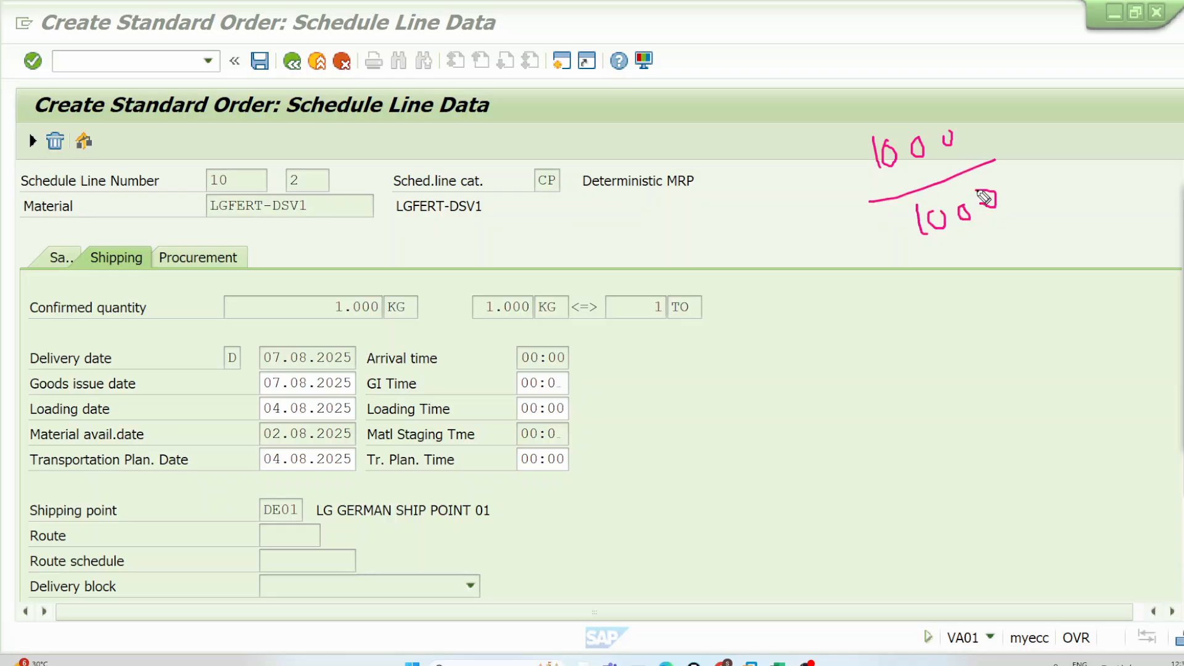
pyautogui.moveTo(1004, 109)
pyautogui.mouseDown()
pyautogui.moveTo(1028, 110)
pyautogui.moveTo(1049, 209)
pyautogui.mouseUp()
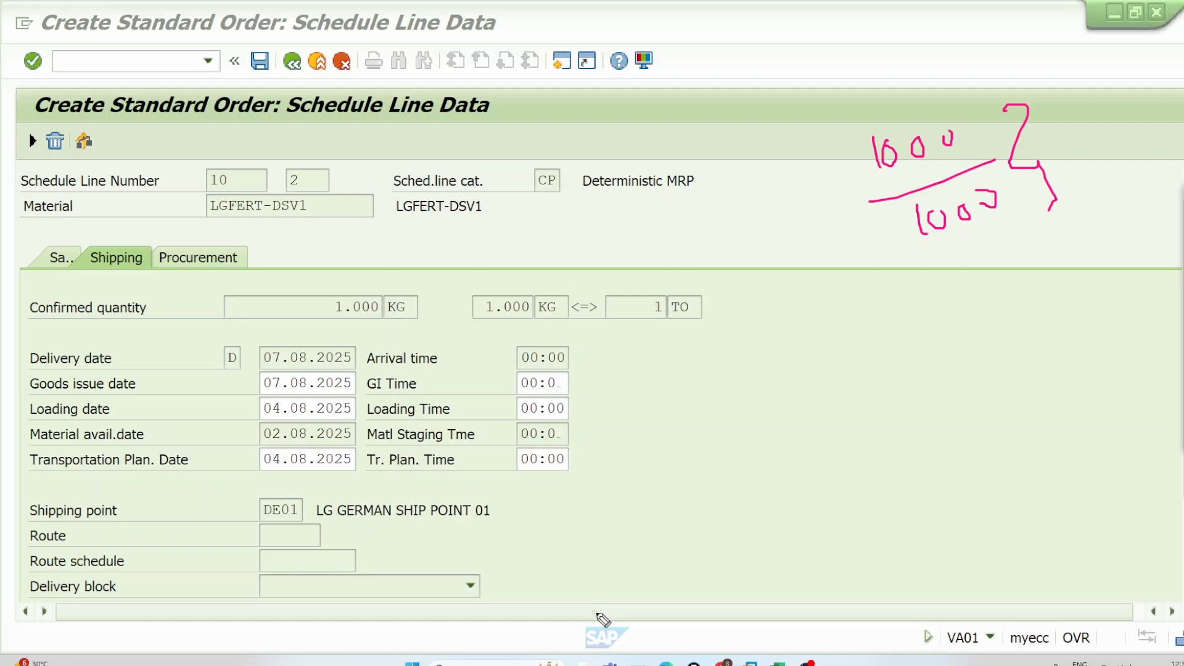
# Draw a box around the material availability date, and sketch two small bracketed squares below the 1000 figures
pyautogui.moveTo(257, 425)
pyautogui.mouseDown()
pyautogui.moveTo(352, 417)
pyautogui.moveTo(351, 462)
pyautogui.moveTo(278, 458)
pyautogui.moveTo(259, 425)
pyautogui.mouseUp()
pyautogui.click(360, 432)
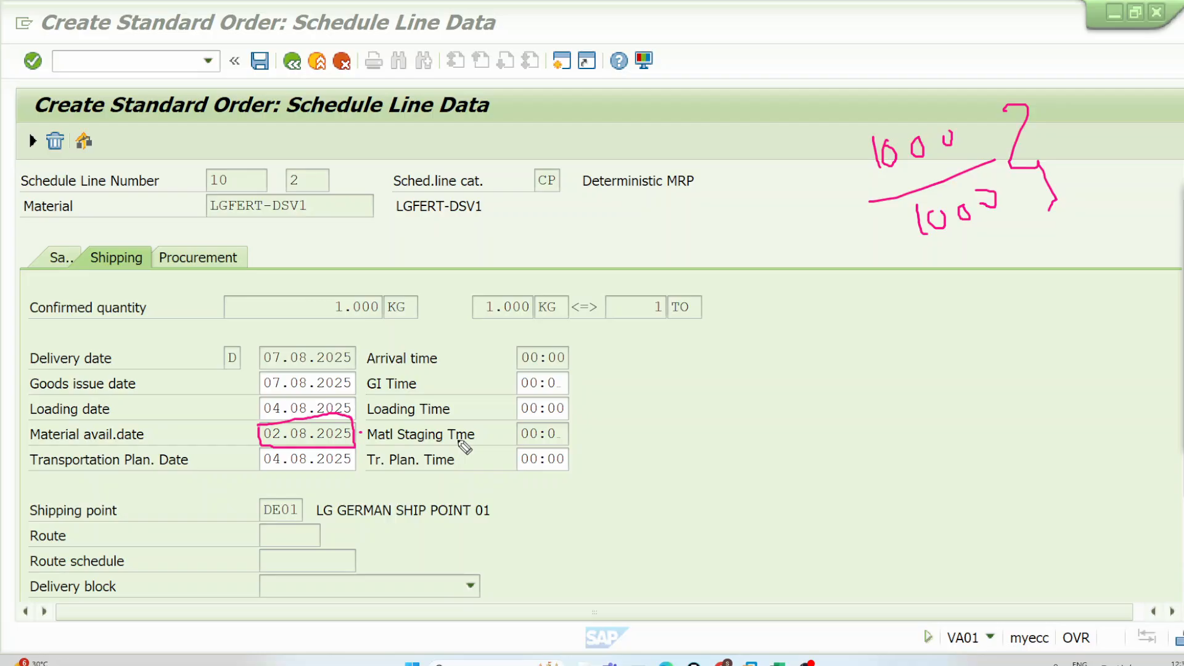
pyautogui.moveTo(927, 287)
pyautogui.mouseDown()
pyautogui.moveTo(954, 305)
pyautogui.moveTo(928, 287)
pyautogui.mouseUp()
pyautogui.moveTo(936, 332)
pyautogui.mouseDown()
pyautogui.moveTo(937, 359)
pyautogui.moveTo(971, 328)
pyautogui.moveTo(931, 330)
pyautogui.mouseUp()
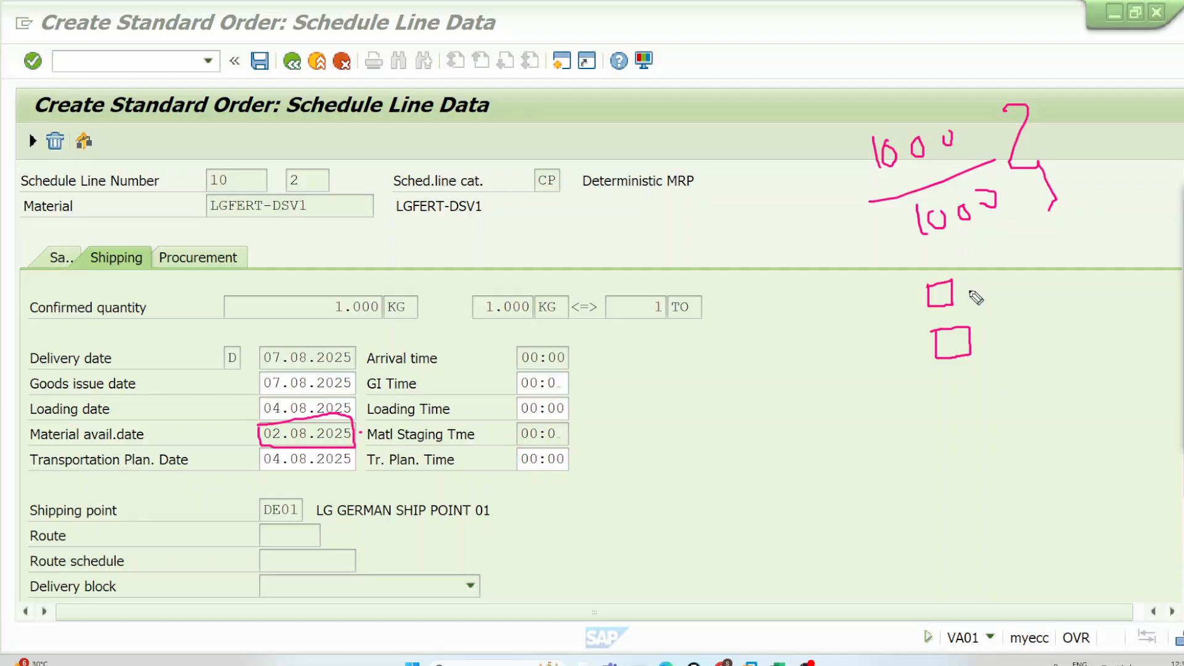
pyautogui.moveTo(976, 283)
pyautogui.mouseDown()
pyautogui.moveTo(1001, 361)
pyautogui.moveTo(985, 369)
pyautogui.mouseUp()
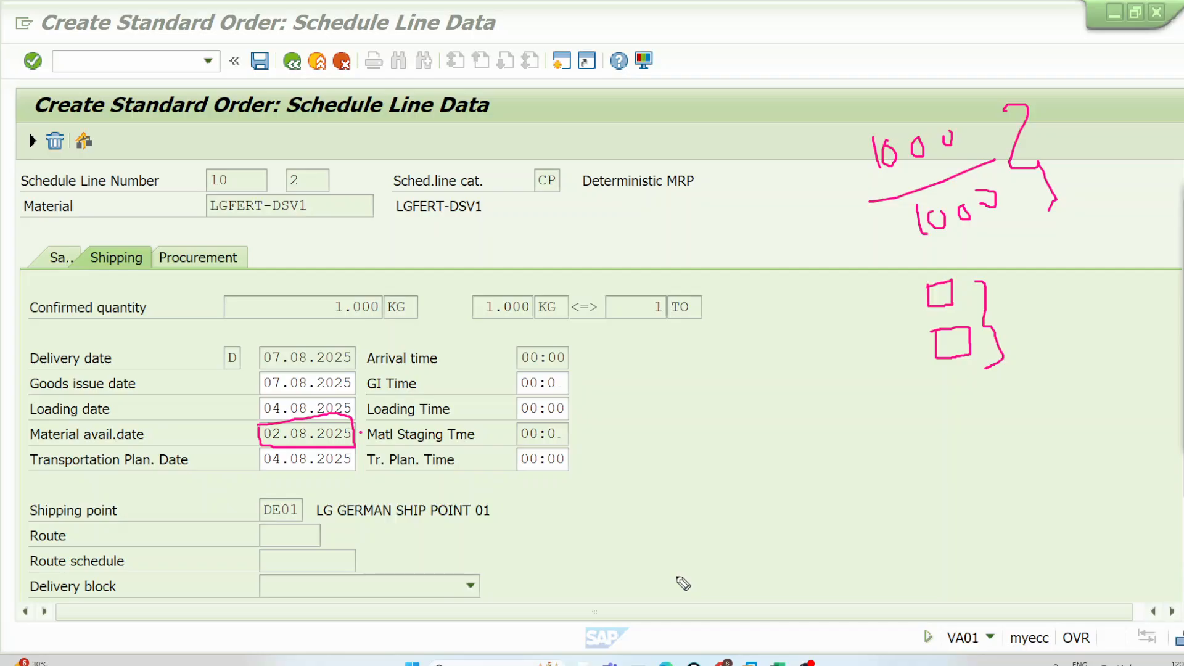
# Switch to the shipping point DE01 details and highlight its factory calendar W8 and the calendar's description
pyautogui.moveTo(637, 662)
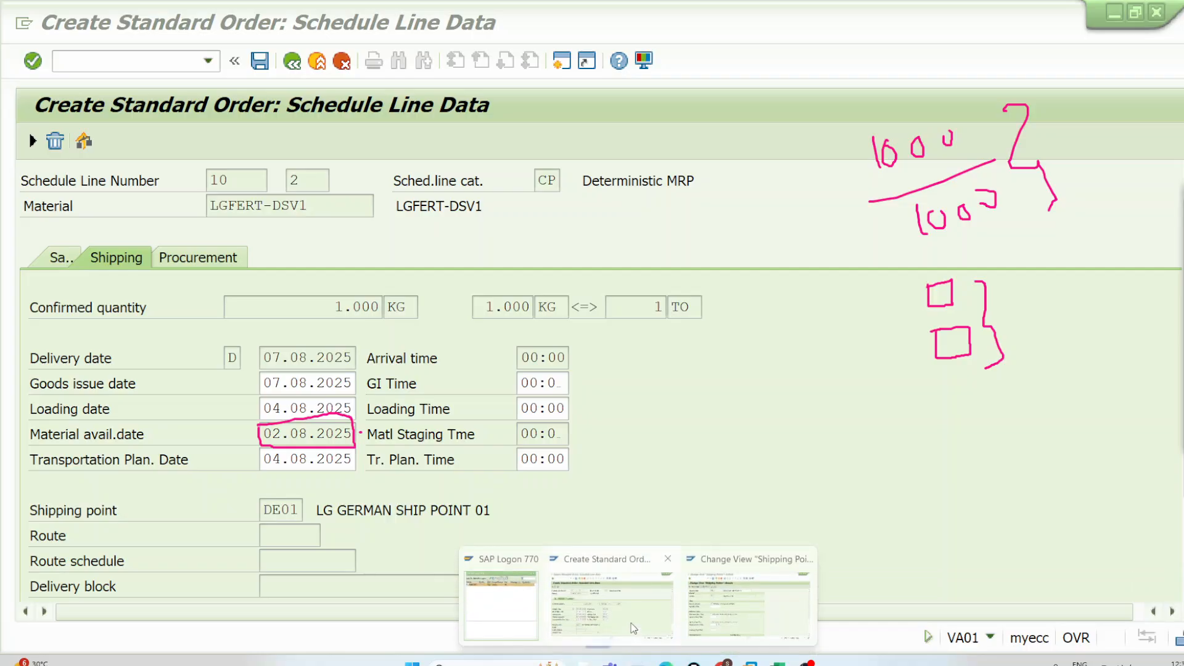
pyautogui.click(705, 604)
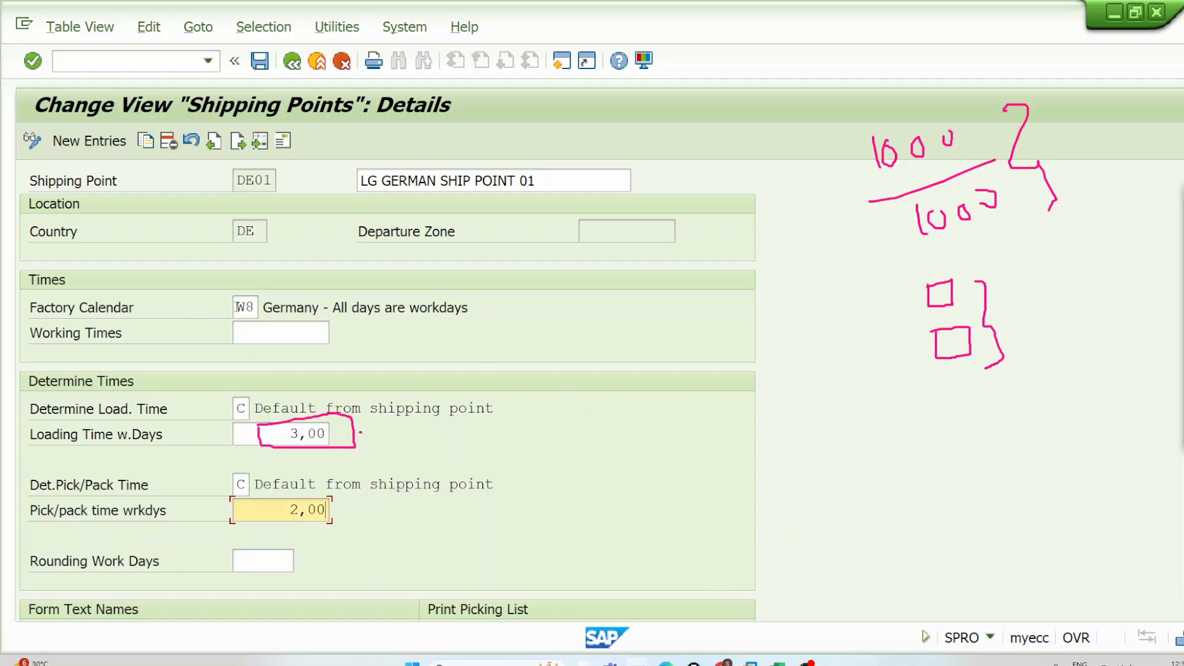
pyautogui.moveTo(238, 306); pyautogui.dragTo(254, 307)
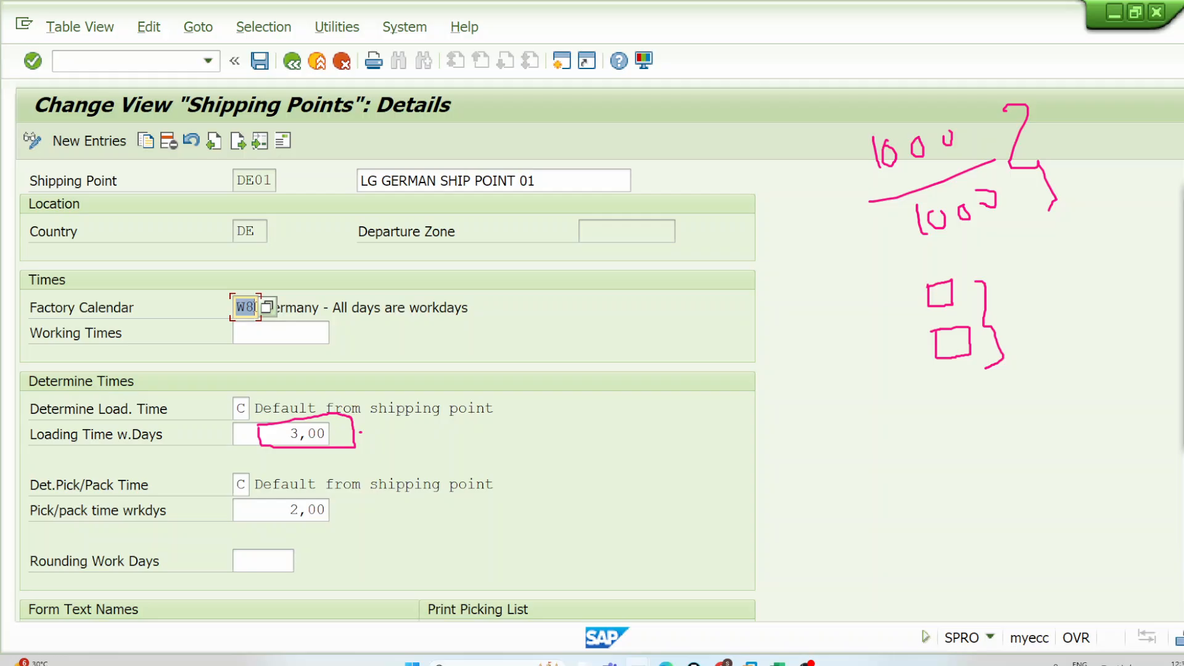
pyautogui.moveTo(331, 307); pyautogui.dragTo(483, 312)
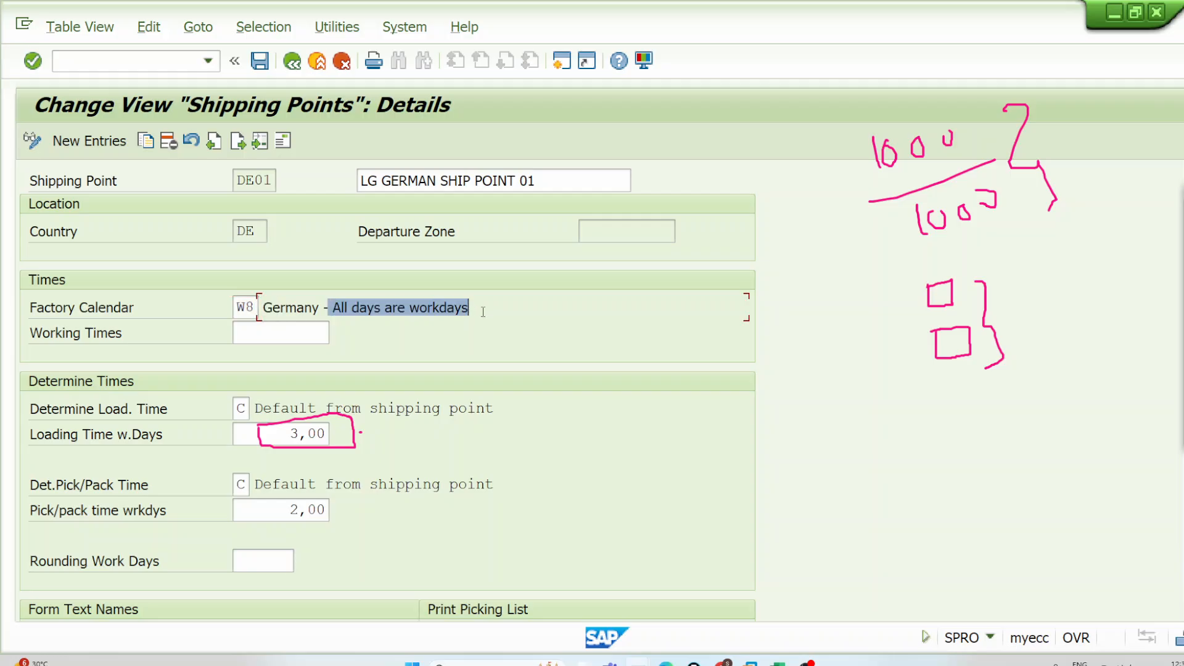
pyautogui.click(483, 312)
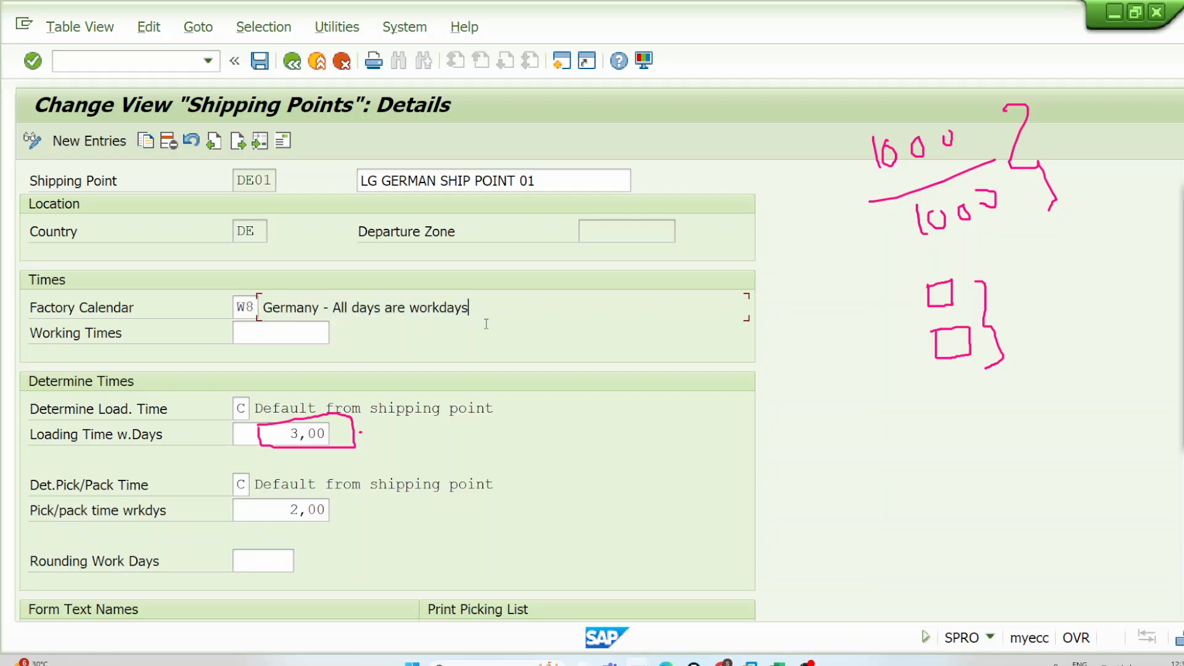
# Start transaction SCAL in a new session and open factory calendar W8, Germany - All days are workdays, for changing
pyautogui.click(561, 61)
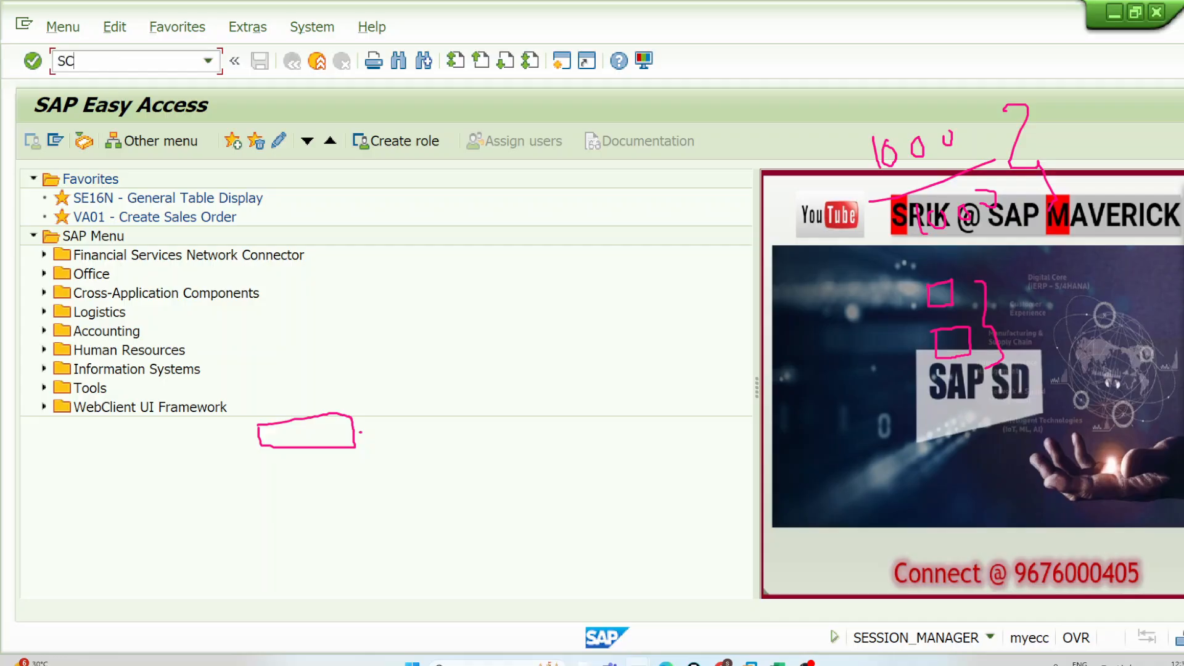
pyautogui.press('Return')
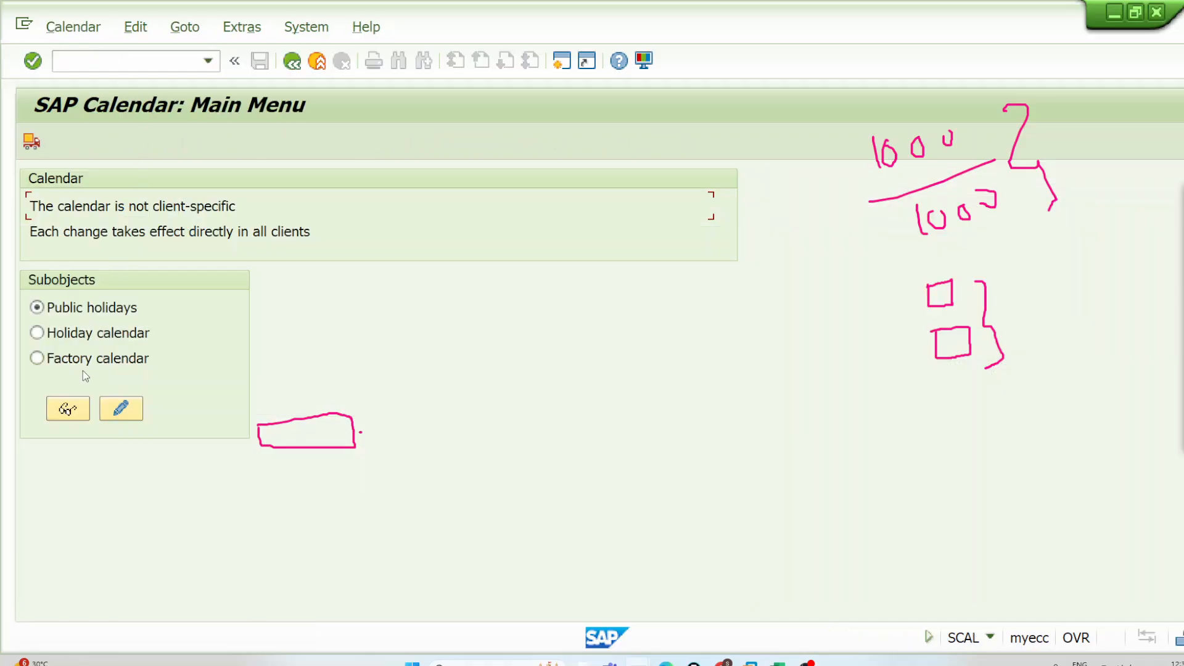
pyautogui.click(84, 360)
pyautogui.click(105, 408)
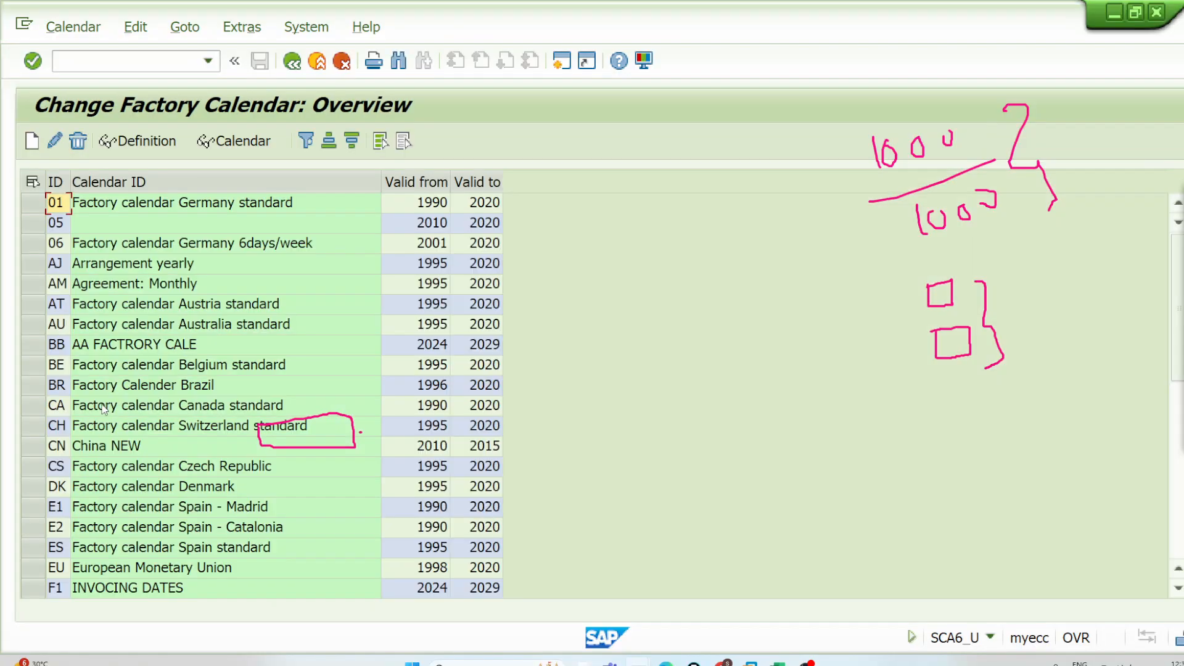
pyautogui.scroll(-7, 83, 382)
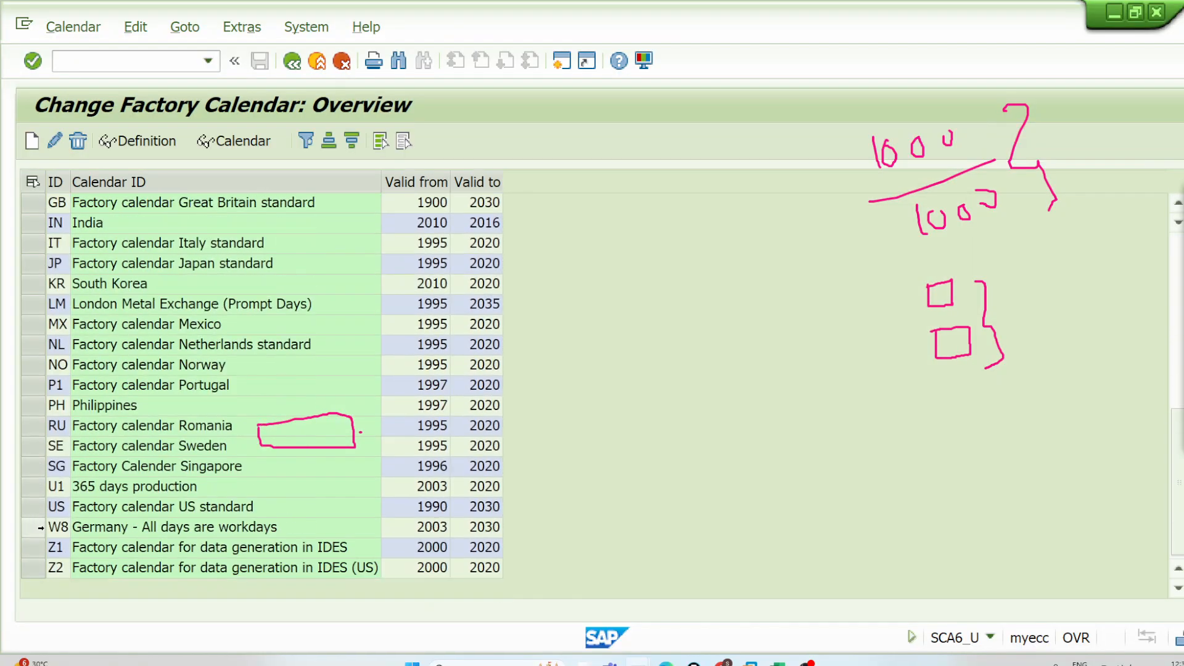
pyautogui.click(34, 528)
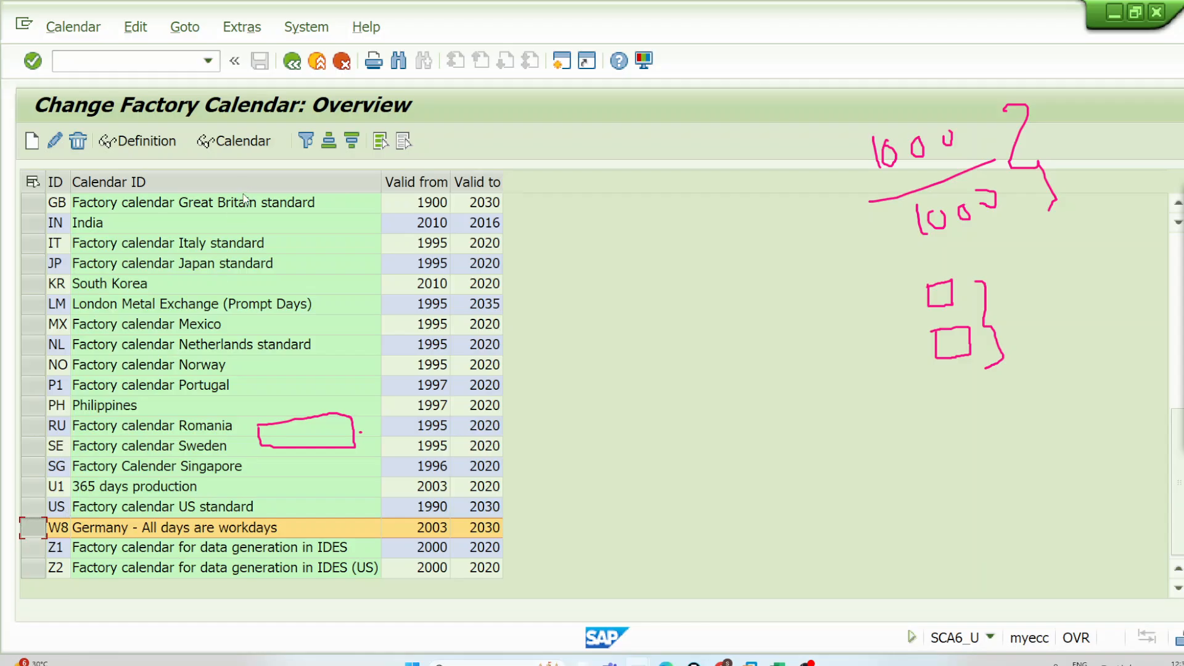
pyautogui.click(55, 141)
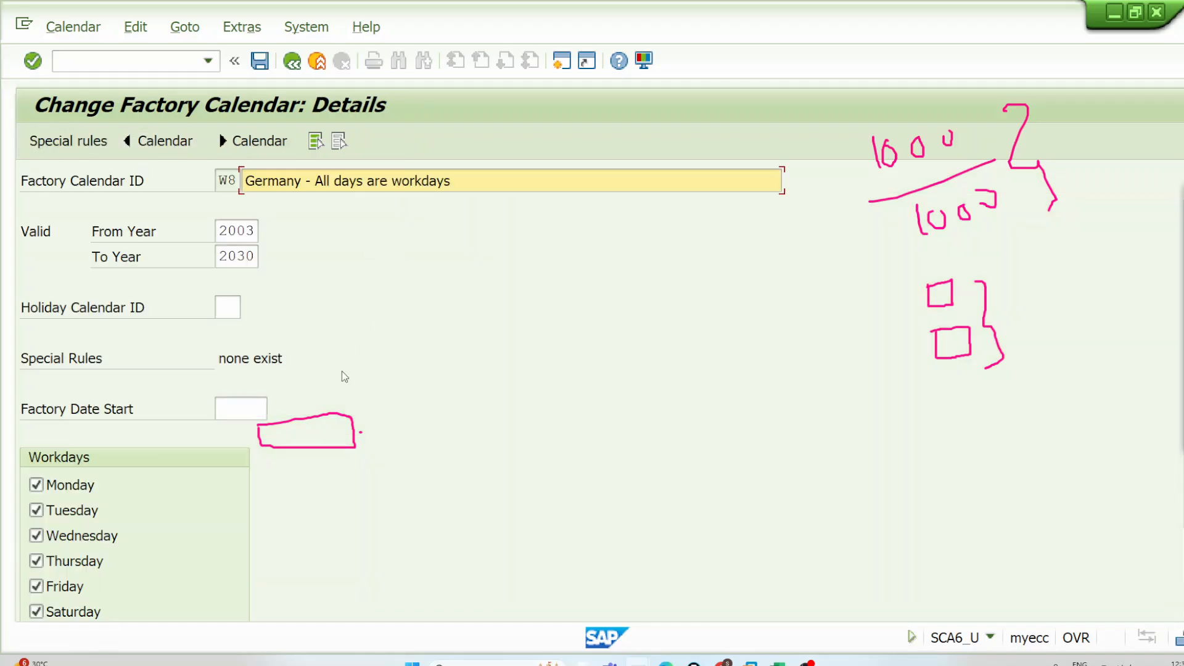
# Exclude Saturday, Sunday and Public Holiday from the workdays of factory calendar W8
pyautogui.scroll(-3, 335, 387)
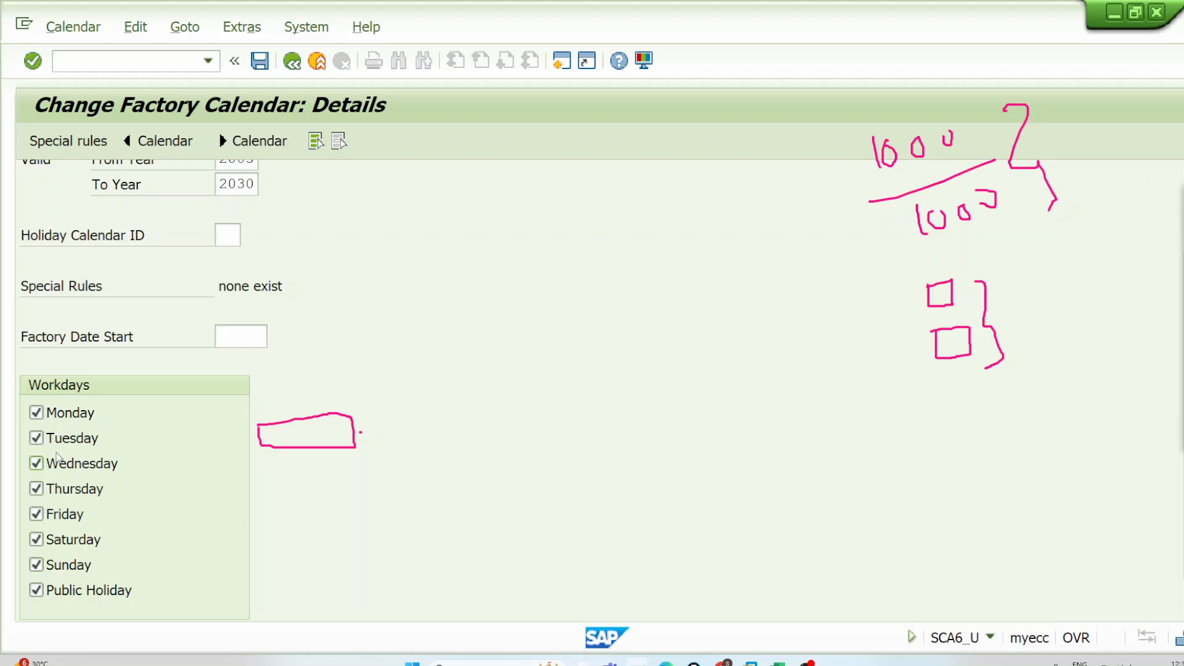
pyautogui.click(35, 540)
pyautogui.click(36, 591)
# Assign holiday calendar US to factory calendar W8 and save the calendar
pyautogui.click(227, 236)
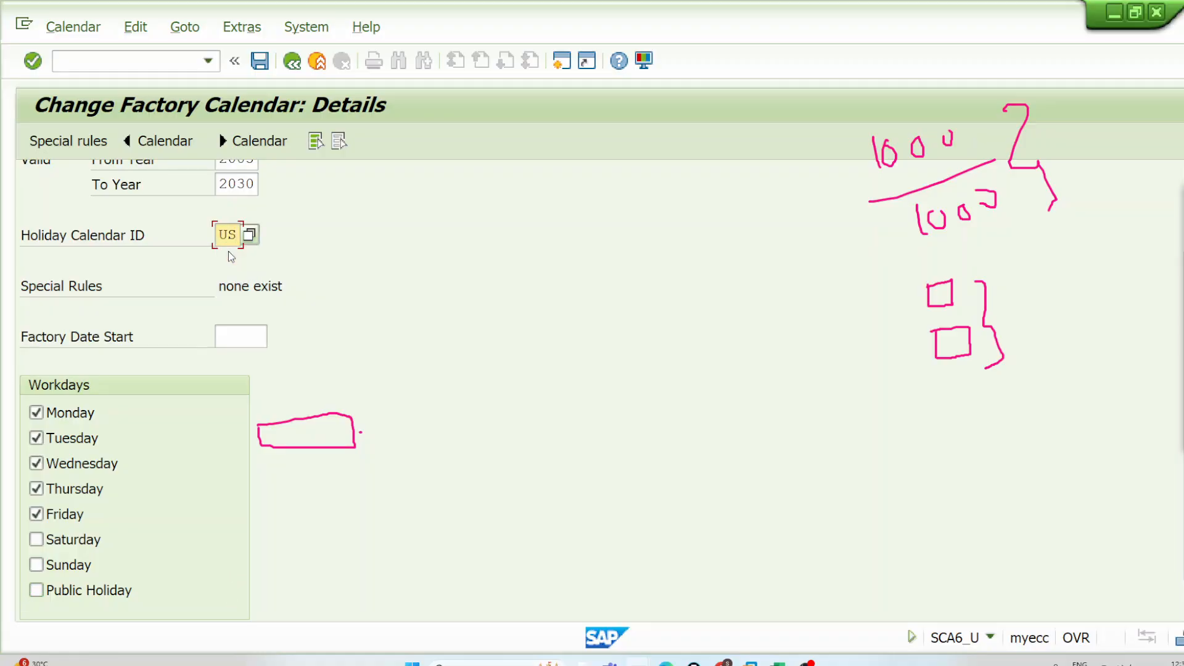
pyautogui.press('Return')
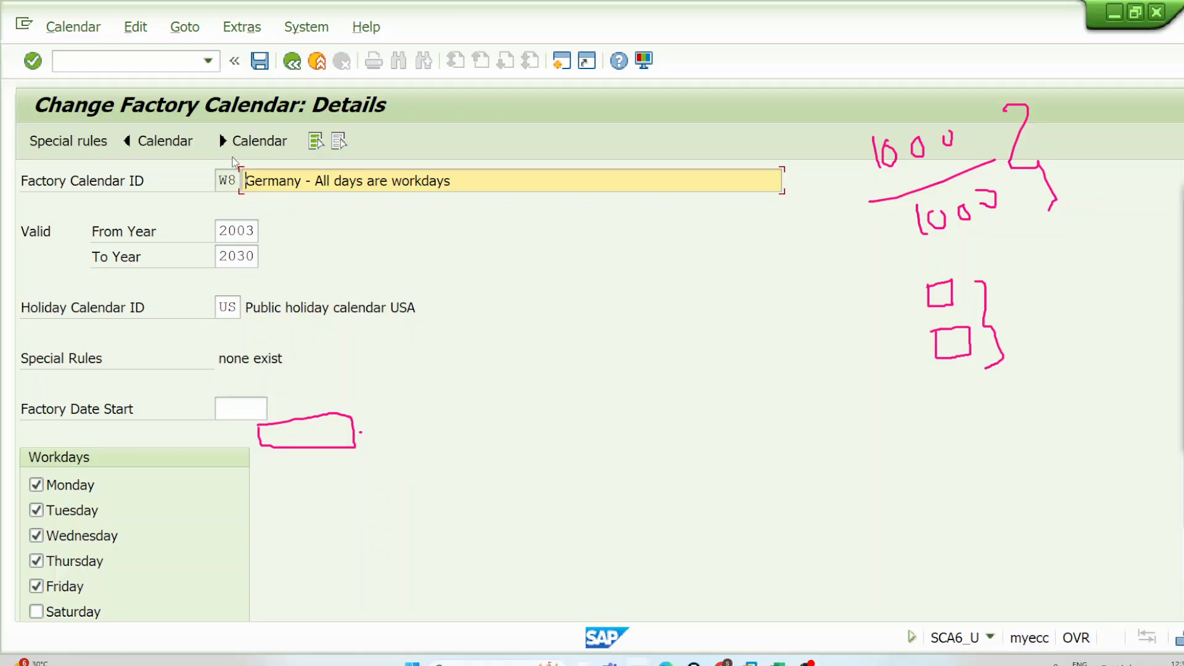
pyautogui.click(259, 62)
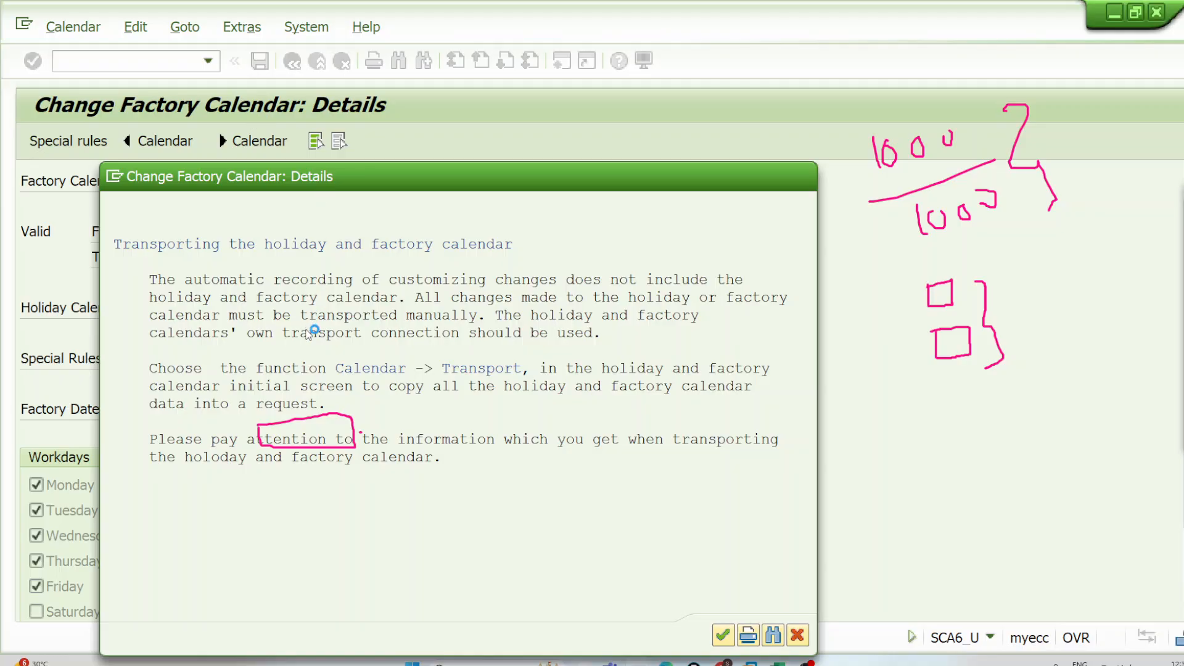
pyautogui.scroll(-3, 570, 439)
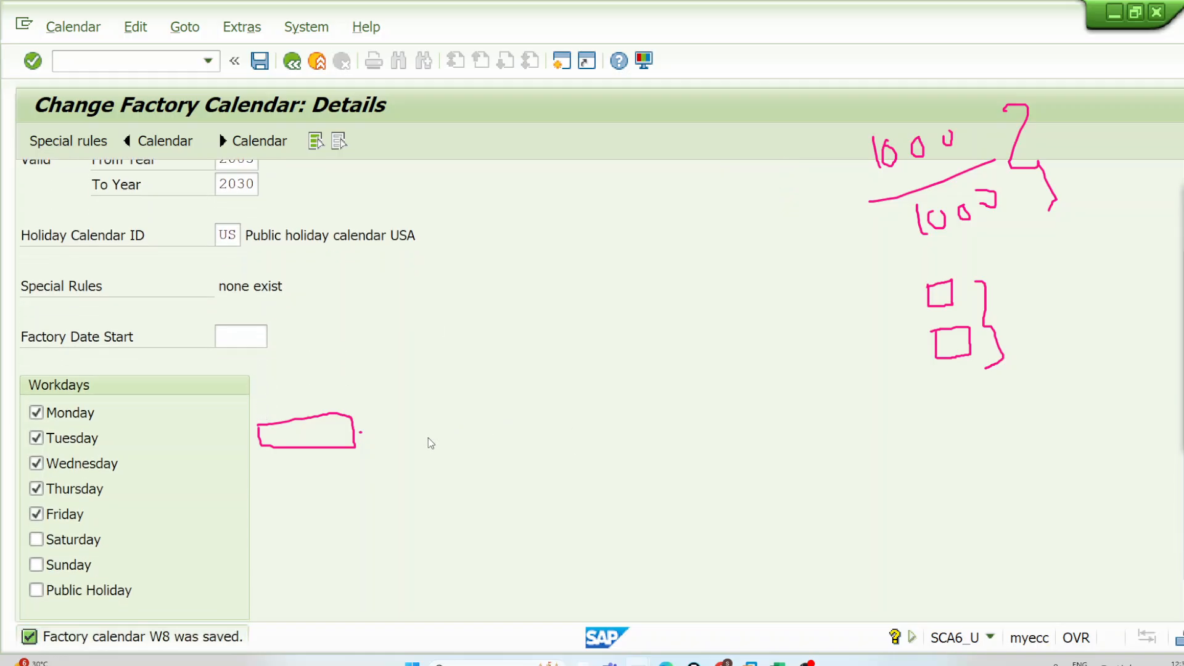
# Return to the standard order's schedule line data and highlight the delivery date
pyautogui.click(637, 663)
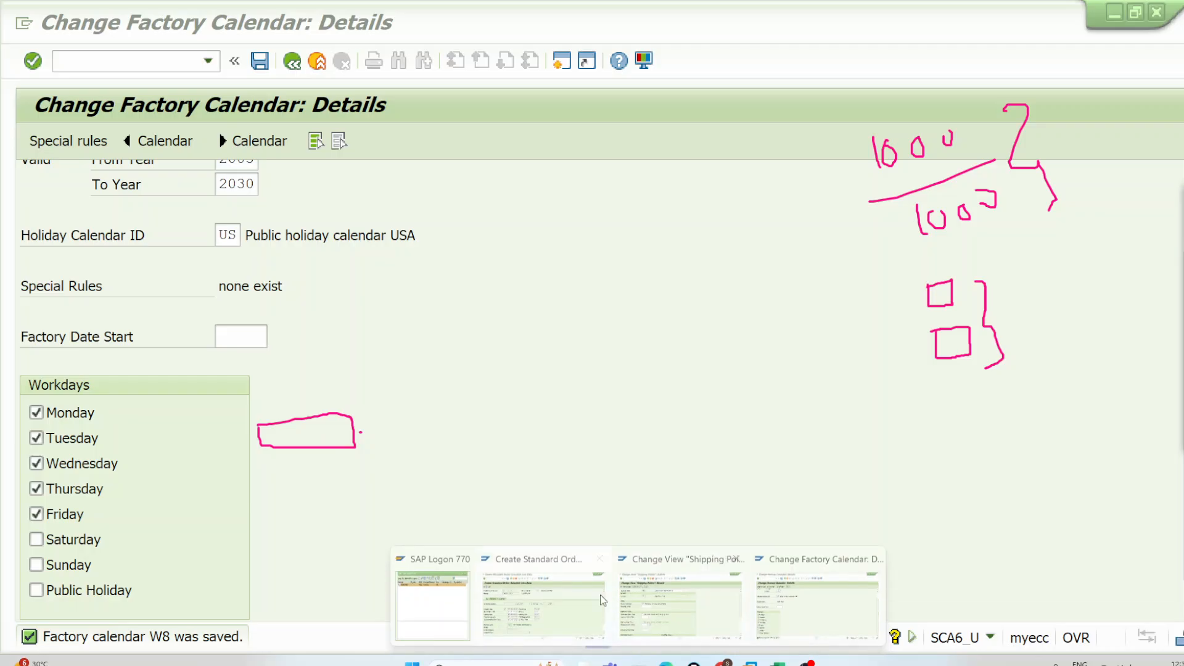
pyautogui.click(574, 593)
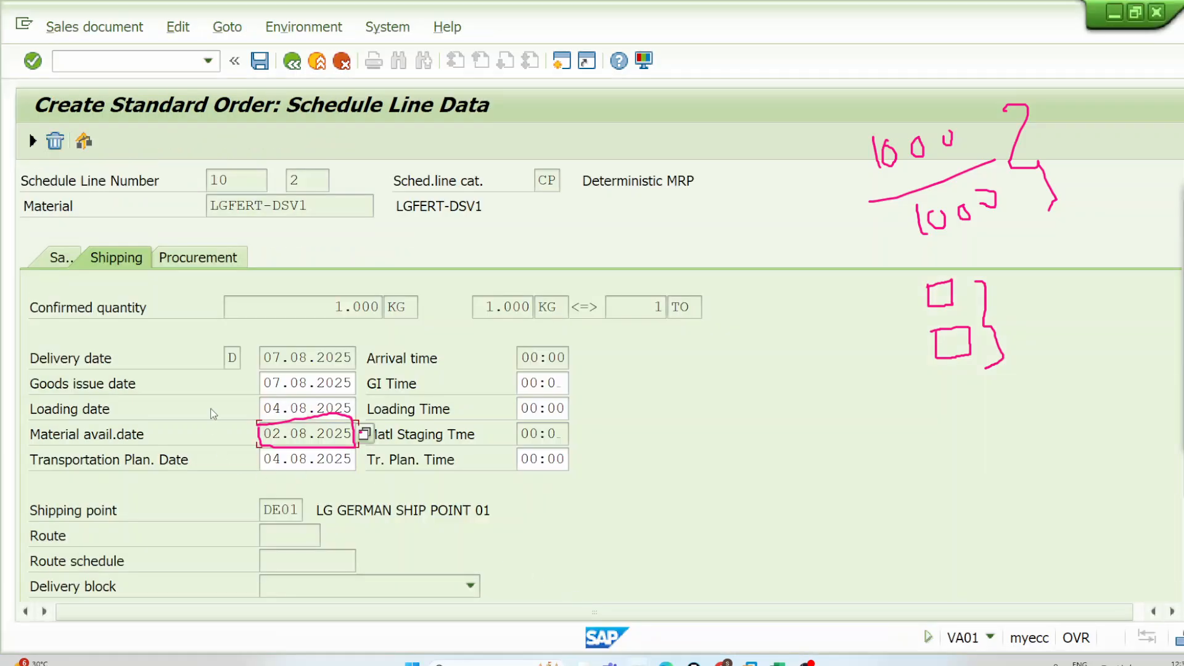
pyautogui.moveTo(262, 359); pyautogui.dragTo(353, 358)
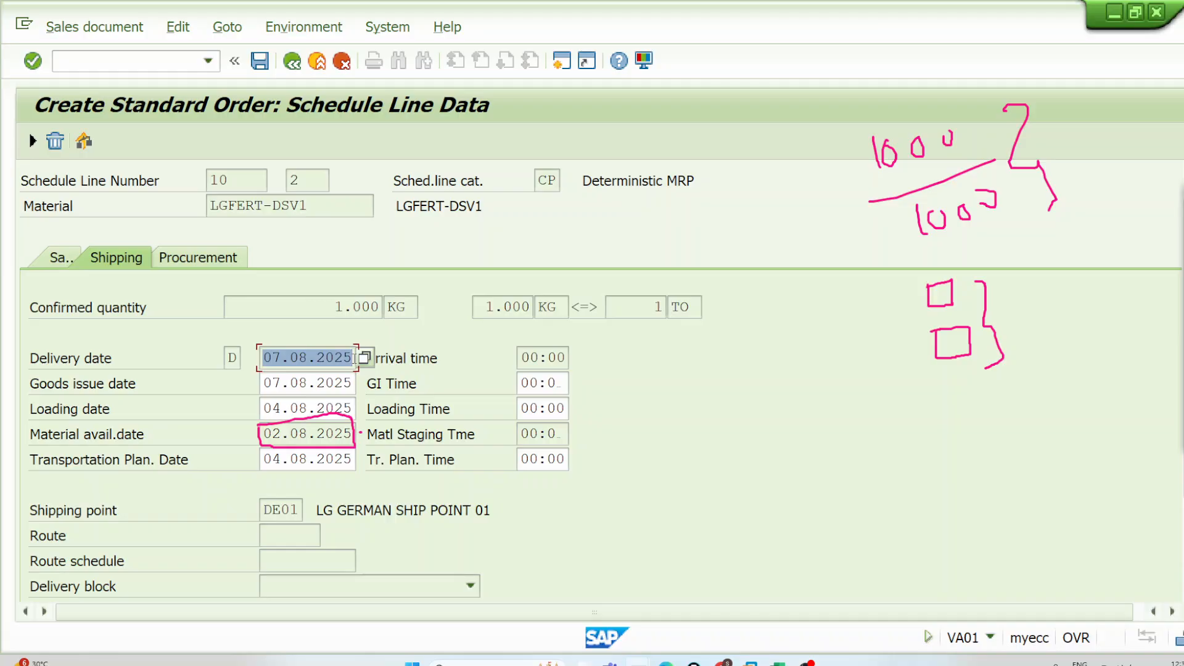
pyautogui.click(354, 358)
pyautogui.moveTo(264, 359); pyautogui.dragTo(354, 359)
pyautogui.click(354, 359)
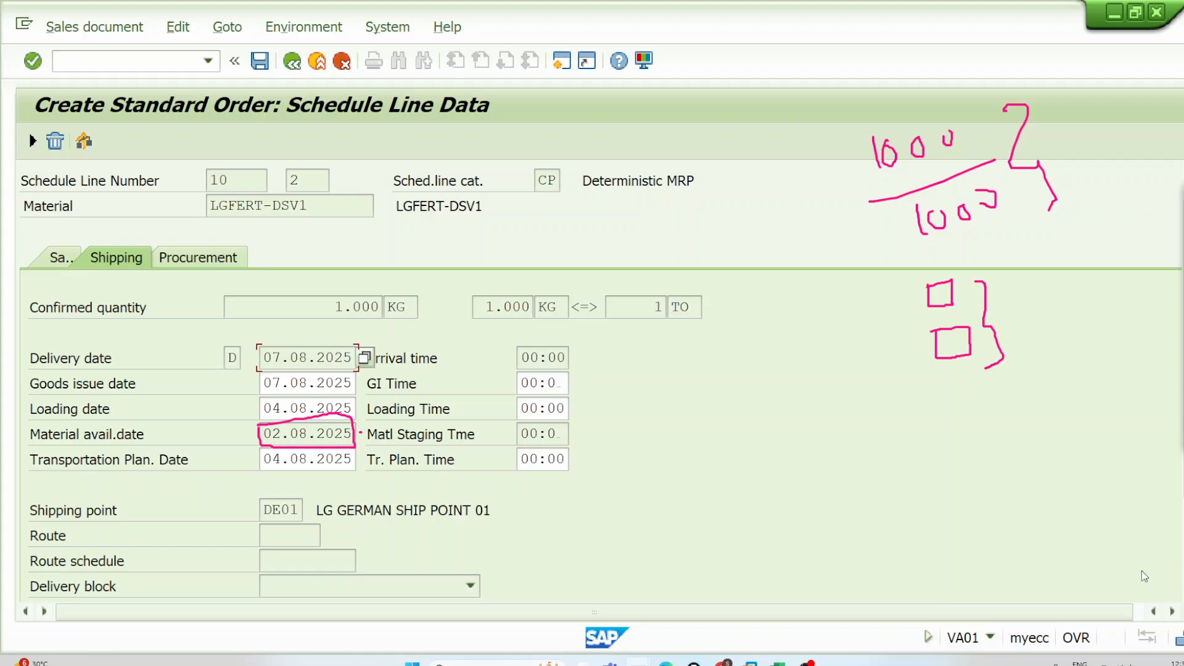
# Clear the pen marks and draw three slanted strokes with a bracket beside them
pyautogui.click(1179, 253)
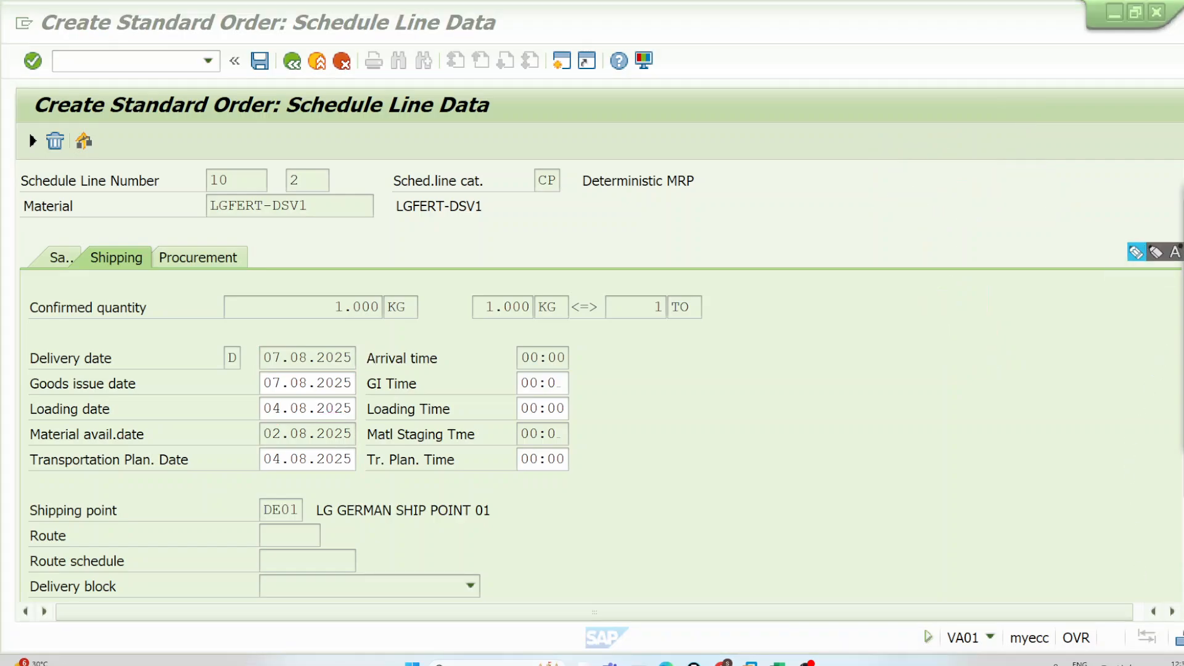
pyautogui.click(1133, 253)
pyautogui.moveTo(960, 126); pyautogui.dragTo(990, 88)
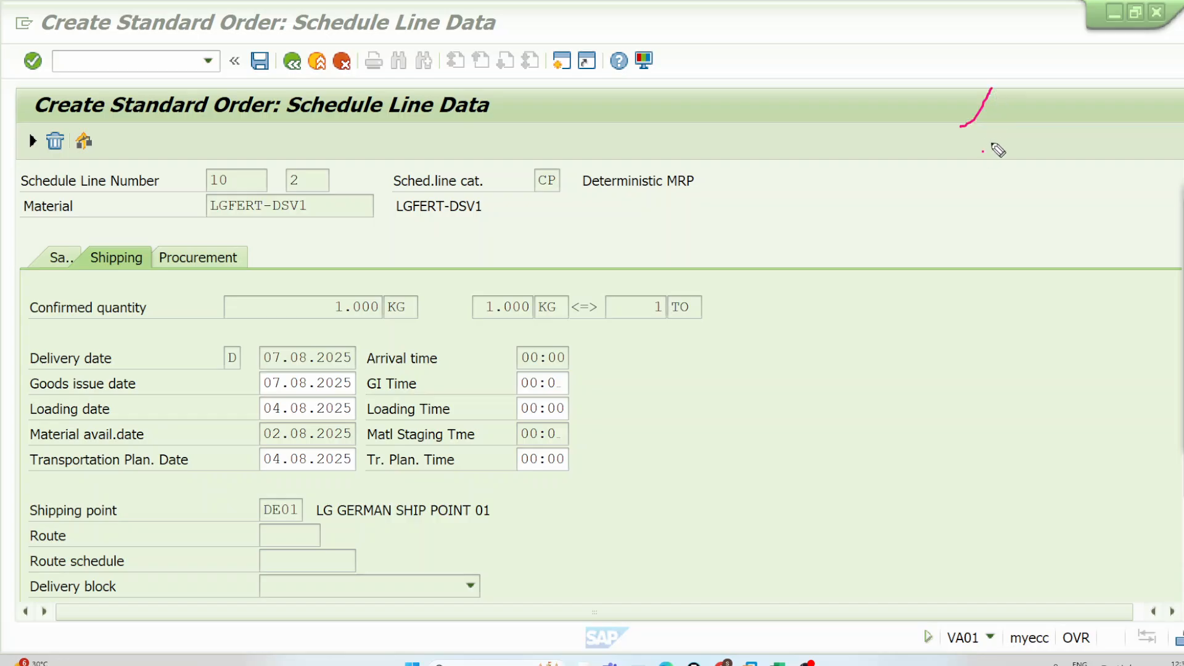
pyautogui.moveTo(983, 151); pyautogui.dragTo(1029, 105)
pyautogui.moveTo(1023, 176); pyautogui.dragTo(1127, 114)
pyautogui.moveTo(1040, 42)
pyautogui.mouseDown()
pyautogui.moveTo(1078, 96)
pyautogui.moveTo(1065, 180)
pyautogui.mouseUp()
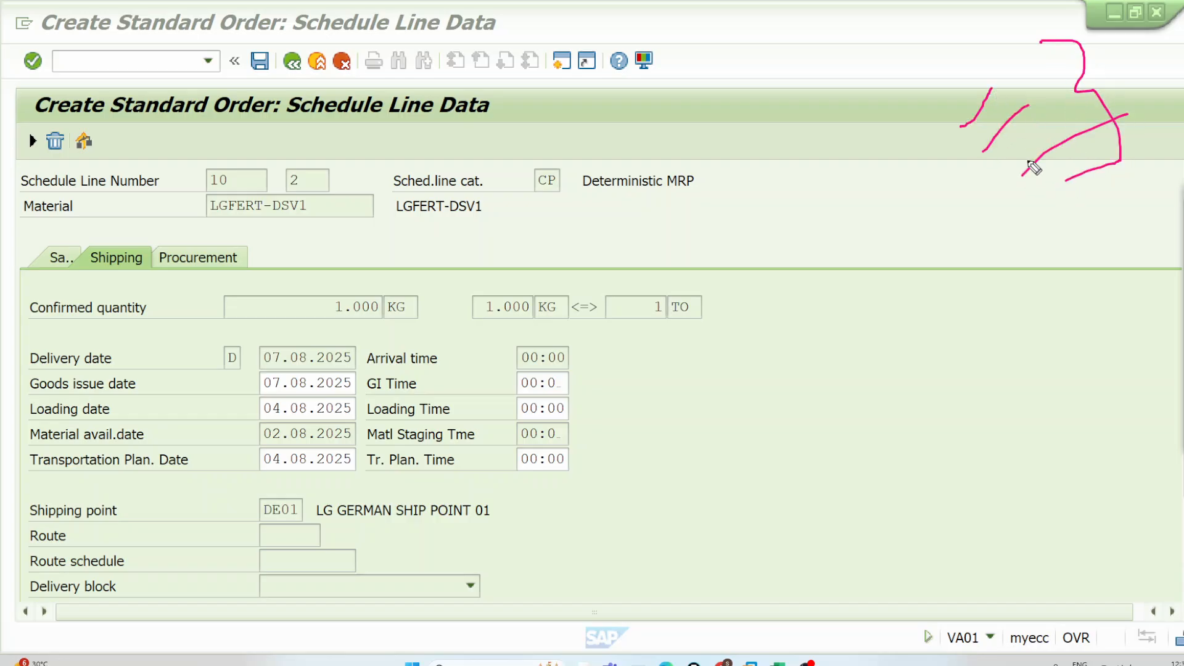
# Sketch a box with an arrow to a small underlined square, and box the delivery date with a tick above it
pyautogui.moveTo(857, 21)
pyautogui.mouseDown()
pyautogui.moveTo(860, 64)
pyautogui.moveTo(953, 5)
pyautogui.moveTo(867, 17)
pyautogui.moveTo(895, 123)
pyautogui.moveTo(920, 103)
pyautogui.mouseUp()
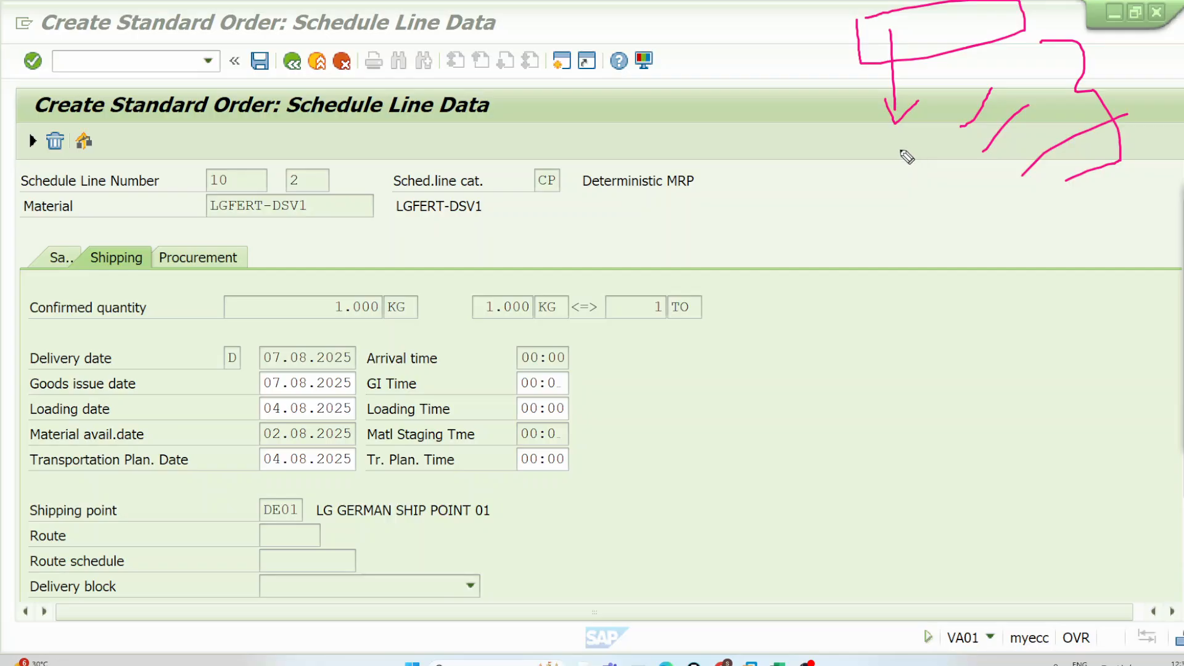
pyautogui.moveTo(902, 148)
pyautogui.mouseDown()
pyautogui.moveTo(919, 168)
pyautogui.moveTo(900, 140)
pyautogui.mouseUp()
pyautogui.moveTo(906, 200); pyautogui.dragTo(976, 184)
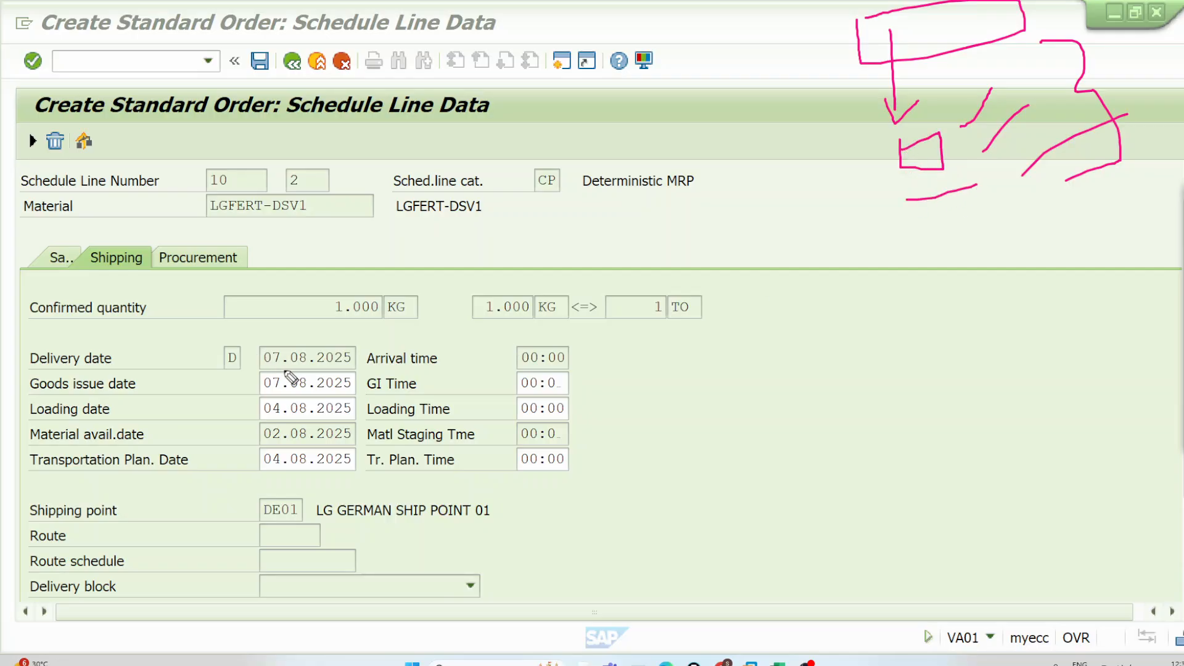
pyautogui.moveTo(268, 350)
pyautogui.mouseDown()
pyautogui.moveTo(336, 370)
pyautogui.moveTo(367, 359)
pyautogui.moveTo(266, 341)
pyautogui.moveTo(308, 335)
pyautogui.moveTo(382, 236)
pyautogui.mouseUp()
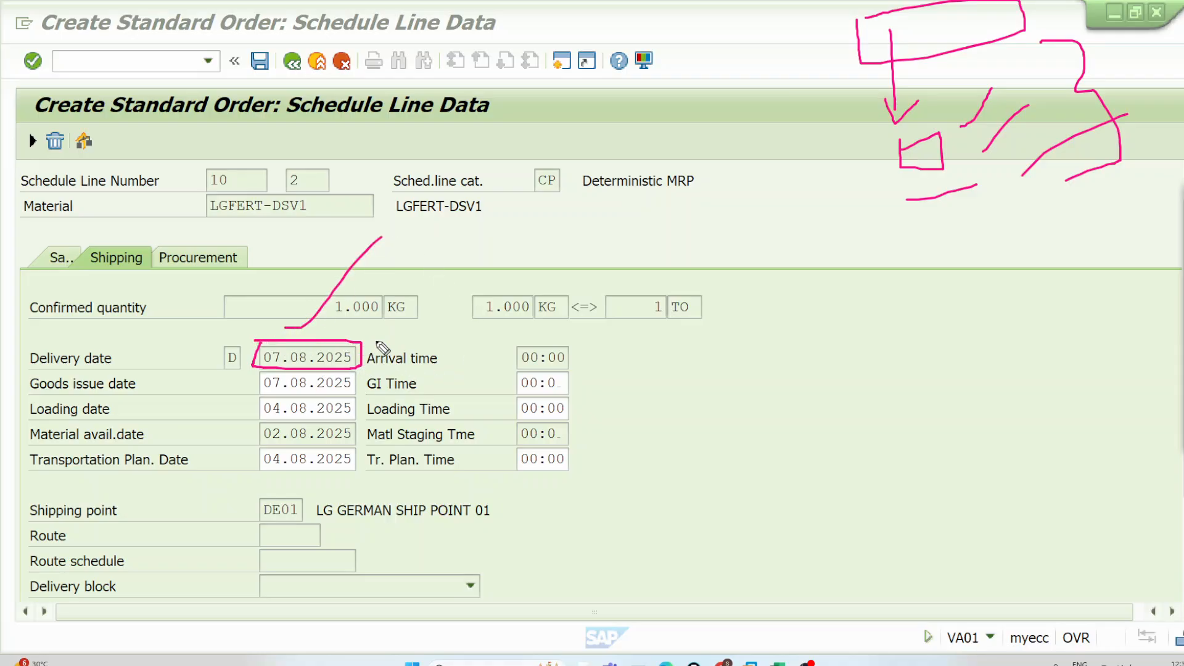
# Return to the item's schedule lines and sketch a bracket with 2 and 3 separated by a bar below the delivery dates
pyautogui.click(292, 61)
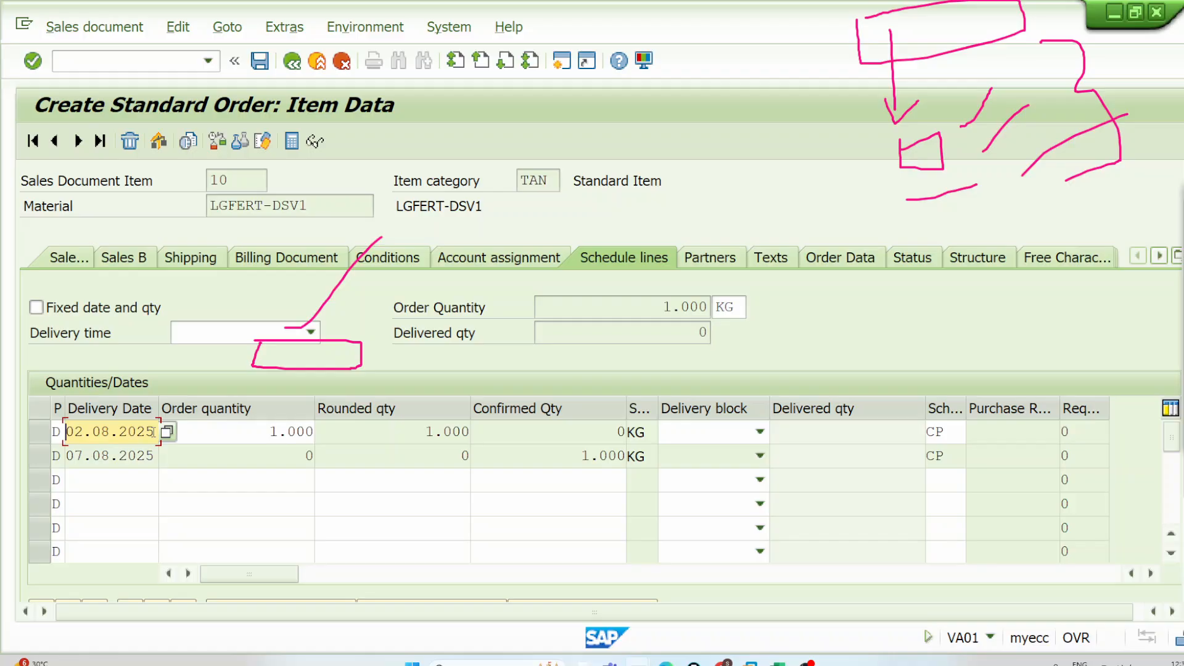
pyautogui.moveTo(1179, 254)
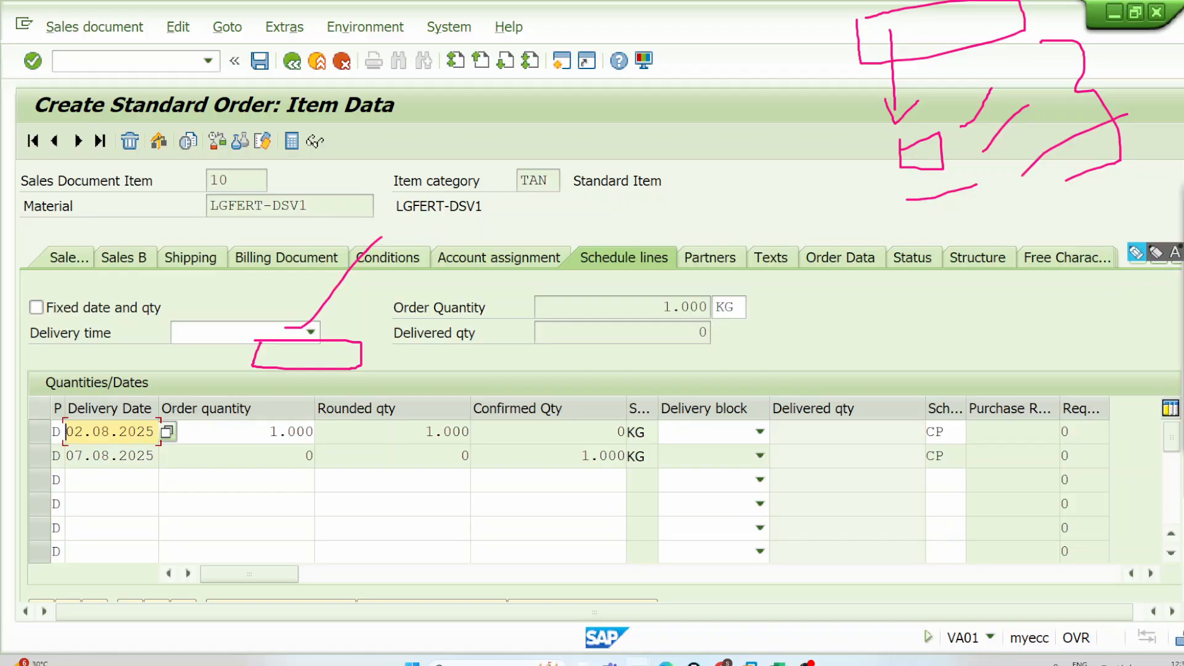
pyautogui.click(1135, 255)
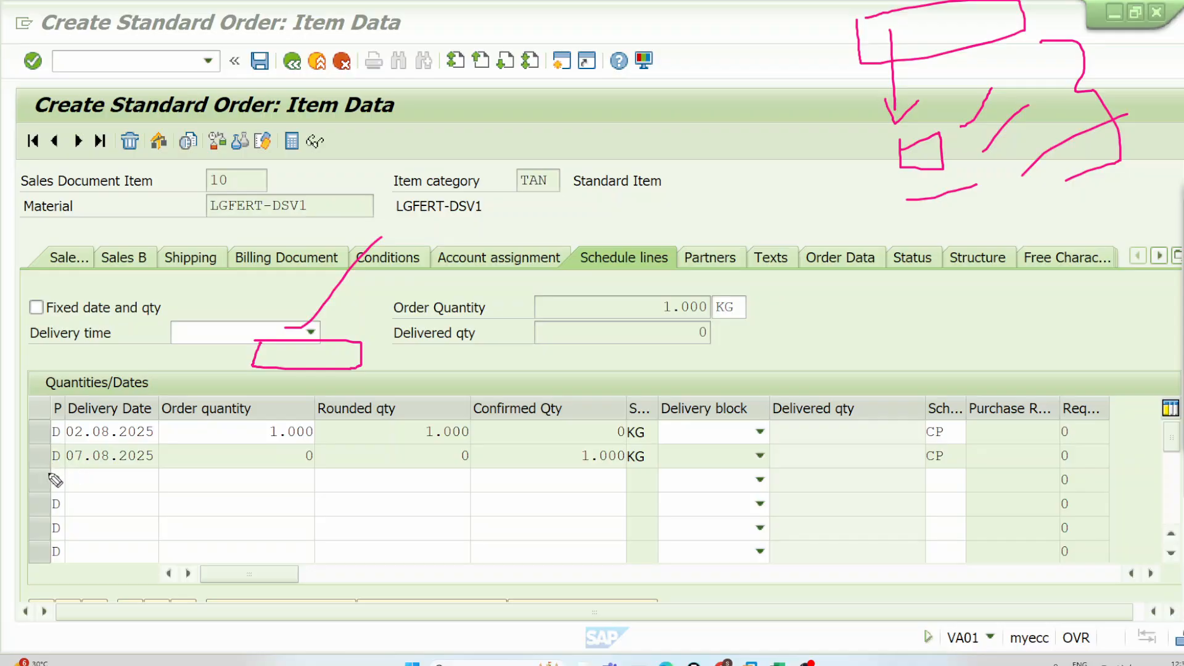
pyautogui.moveTo(38, 478)
pyautogui.mouseDown()
pyautogui.moveTo(58, 510)
pyautogui.moveTo(72, 483)
pyautogui.moveTo(67, 498)
pyautogui.moveTo(87, 505)
pyautogui.mouseUp()
pyautogui.moveTo(57, 431); pyautogui.dragTo(44, 484)
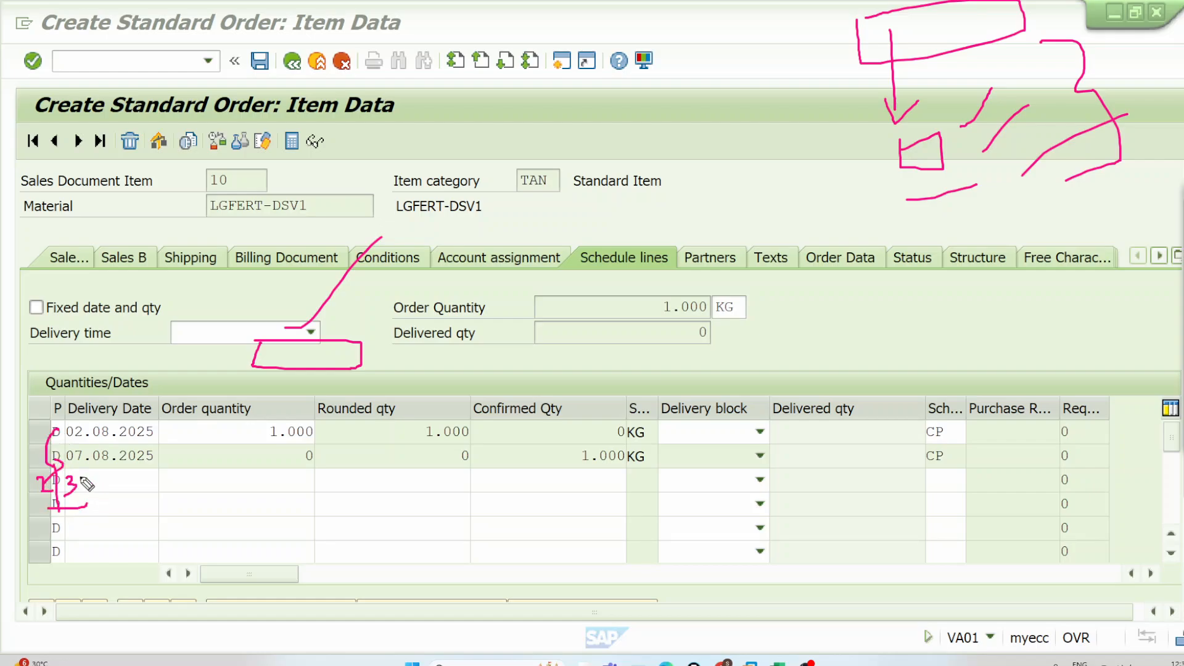
pyautogui.click(97, 471)
pyautogui.moveTo(98, 485)
pyautogui.mouseDown()
pyautogui.moveTo(107, 502)
pyautogui.moveTo(152, 490)
pyautogui.mouseUp()
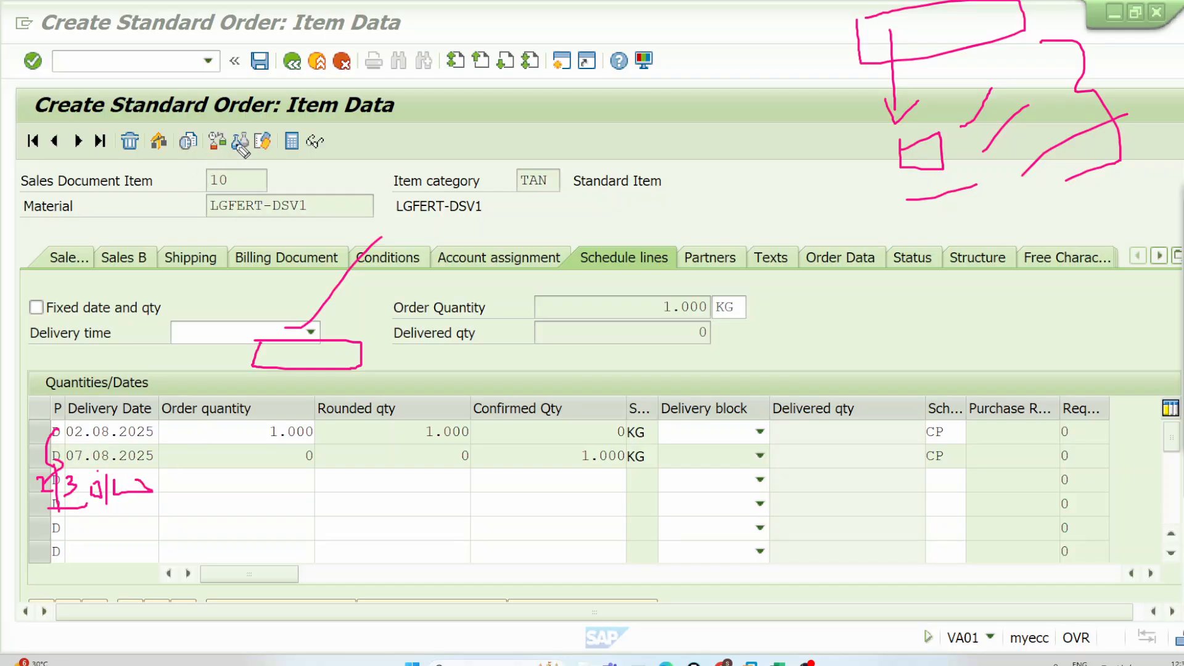
# Leave the current order without saving and start a new standard order with VA01 for sales area DE00, D0, D0
pyautogui.click(293, 64)
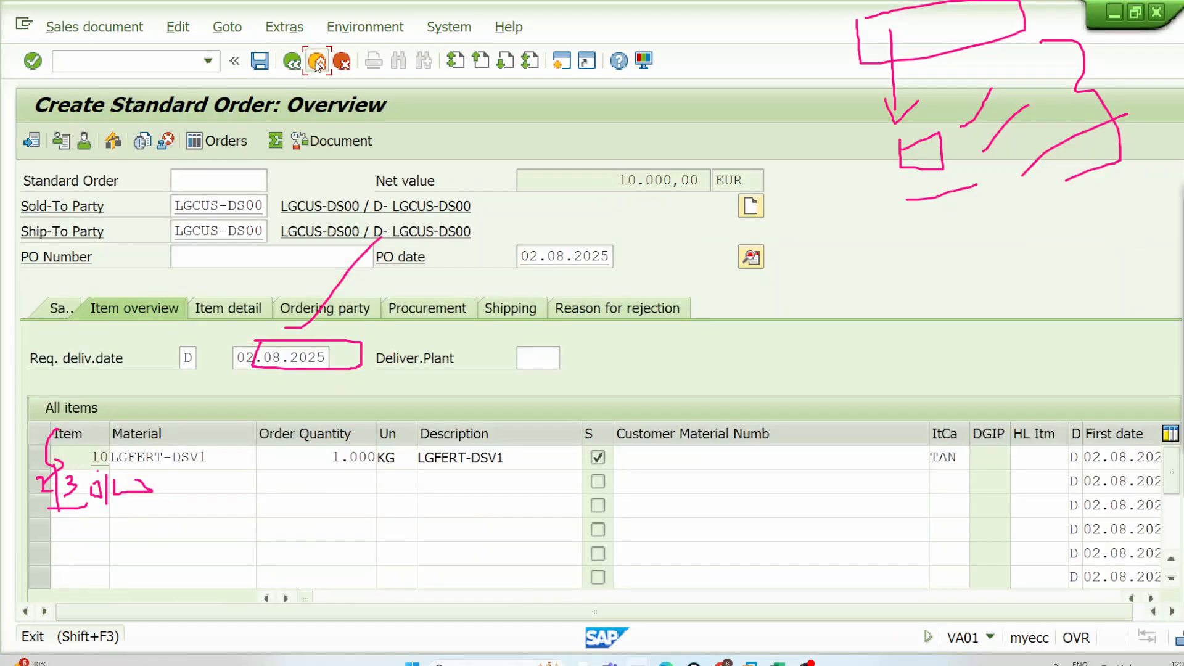
pyautogui.click(316, 62)
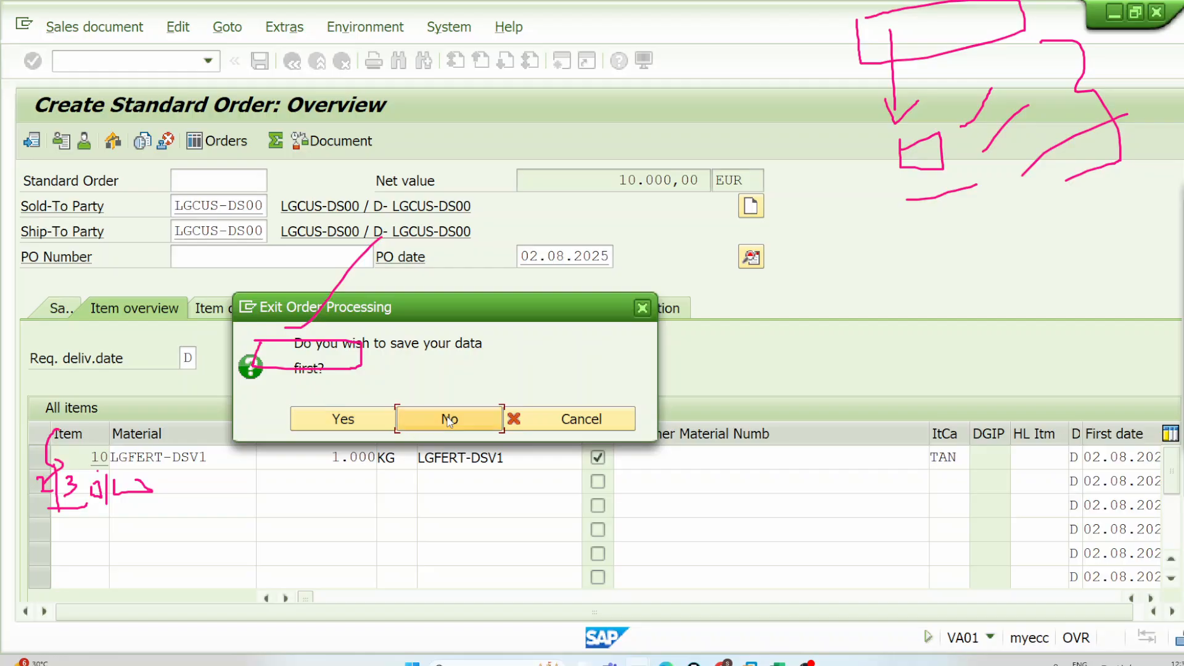
pyautogui.click(449, 419)
pyautogui.write('VA01')
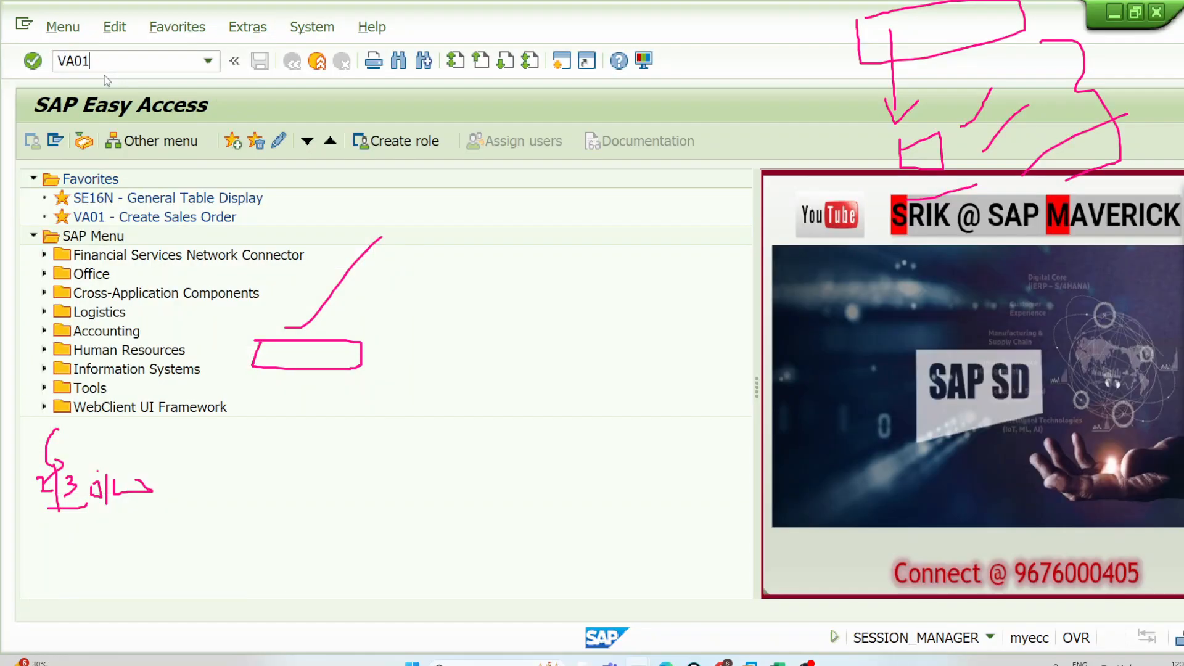
pyautogui.press('Return')
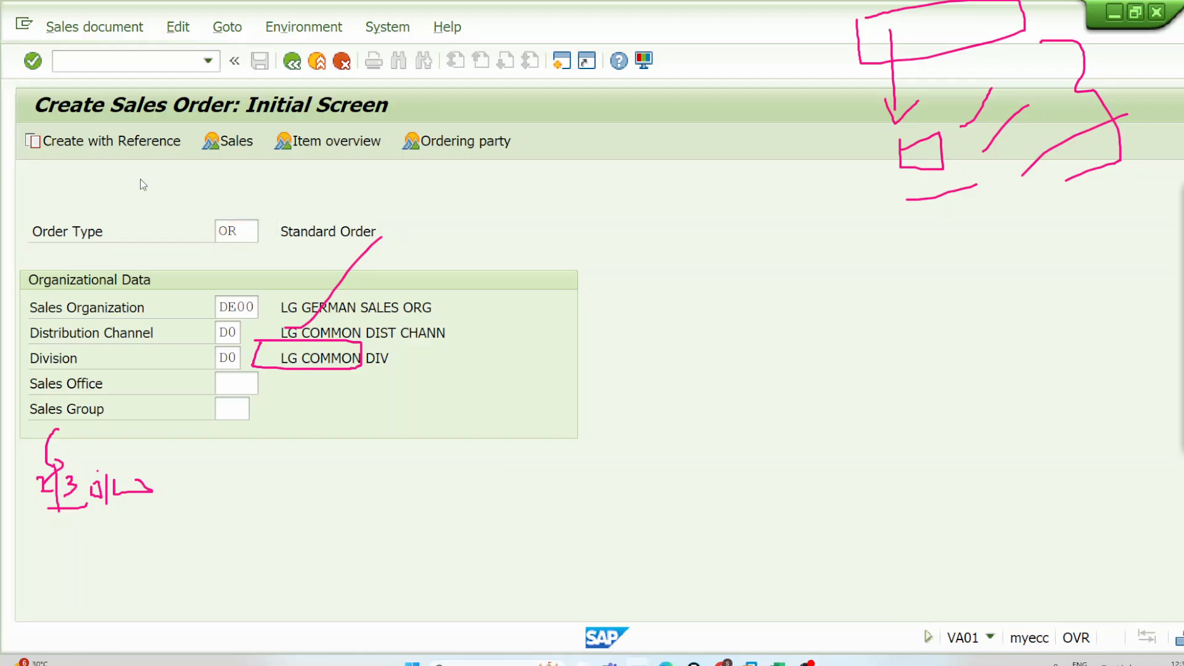
pyautogui.press('Return')
# Check shipping point DE01's details, save and close the factory calendar session, and return to the new standard order
pyautogui.click(597, 663)
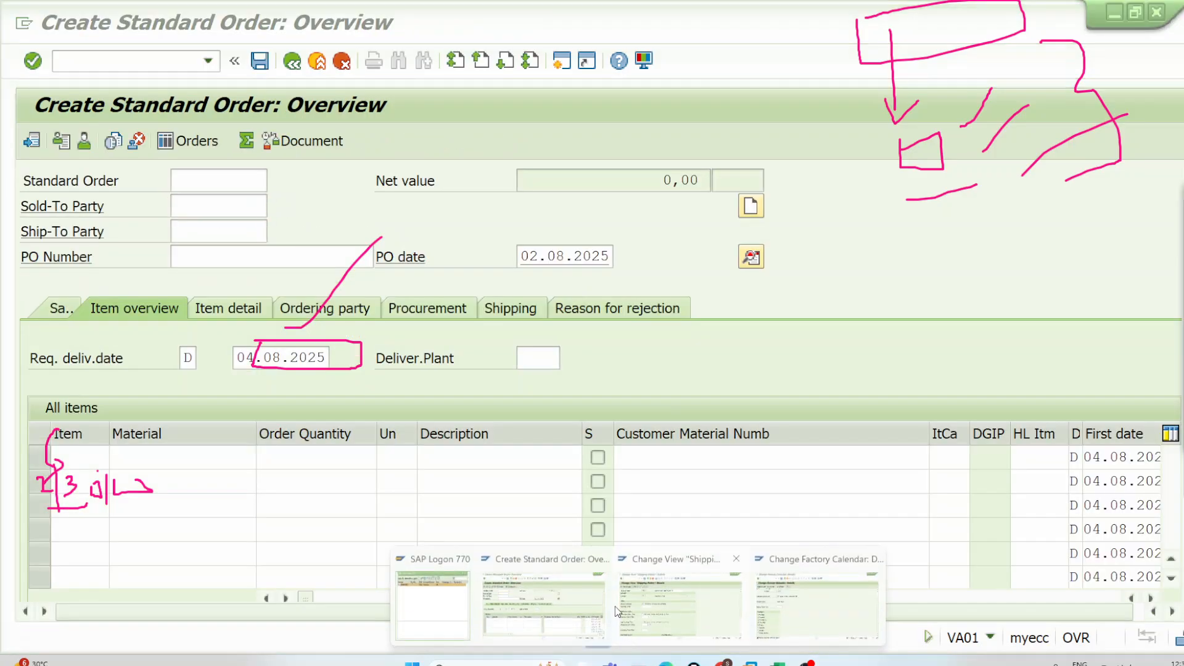
pyautogui.click(633, 598)
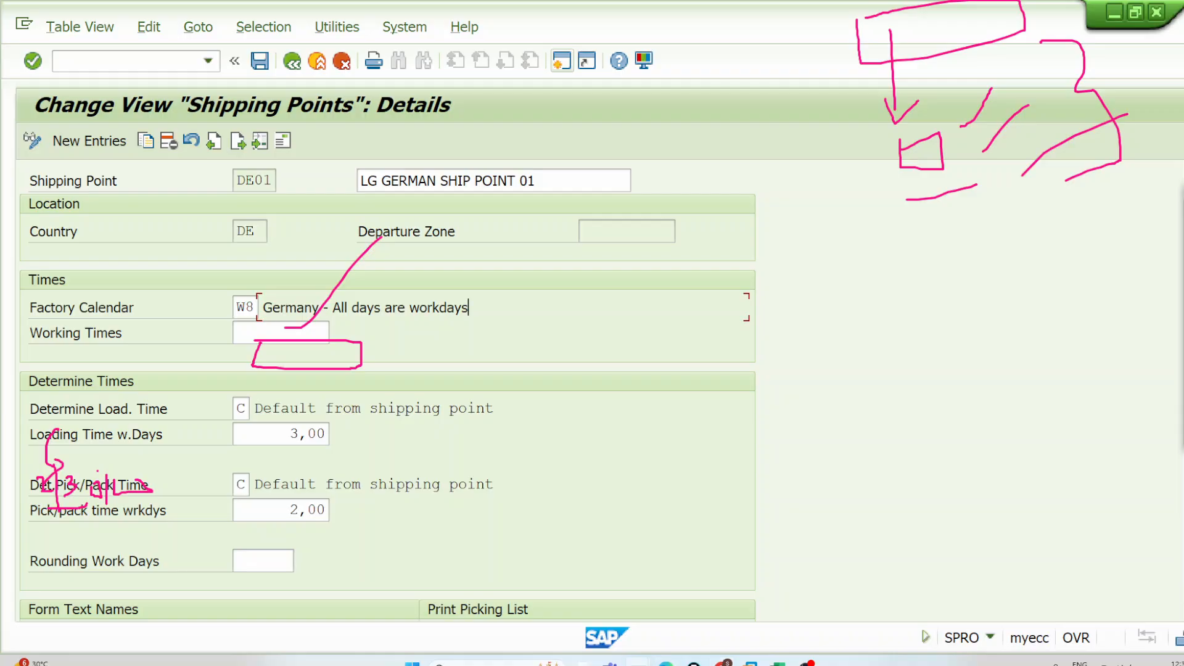
pyautogui.click(597, 663)
pyautogui.click(827, 602)
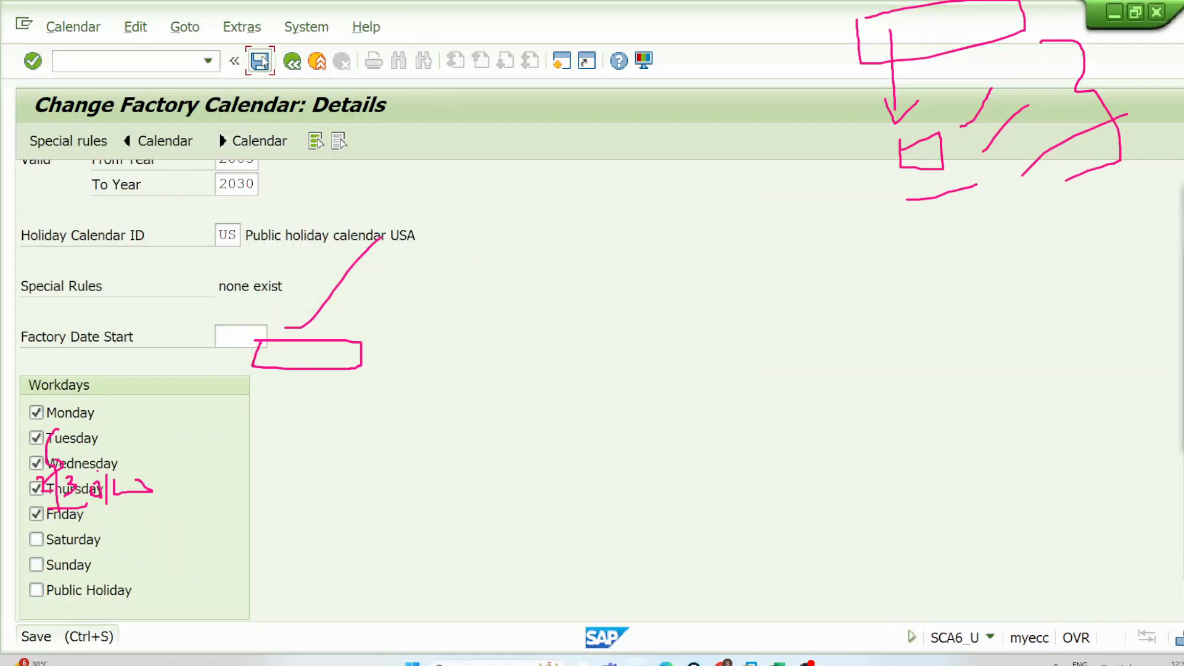
pyautogui.click(260, 61)
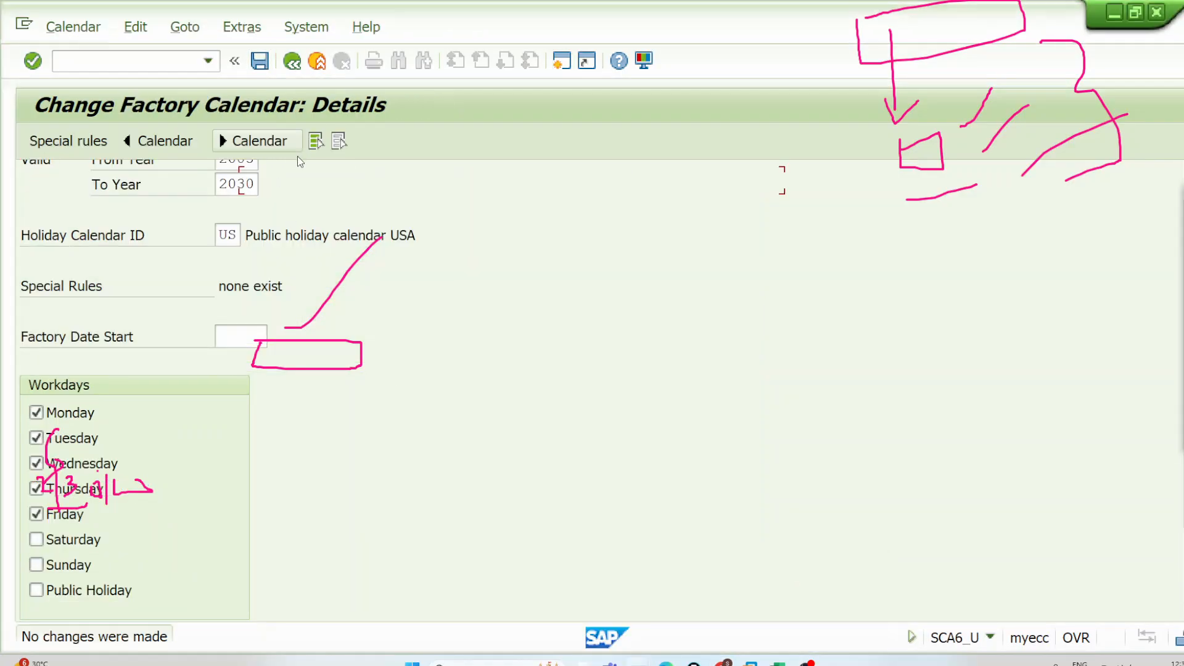
pyautogui.click(1159, 13)
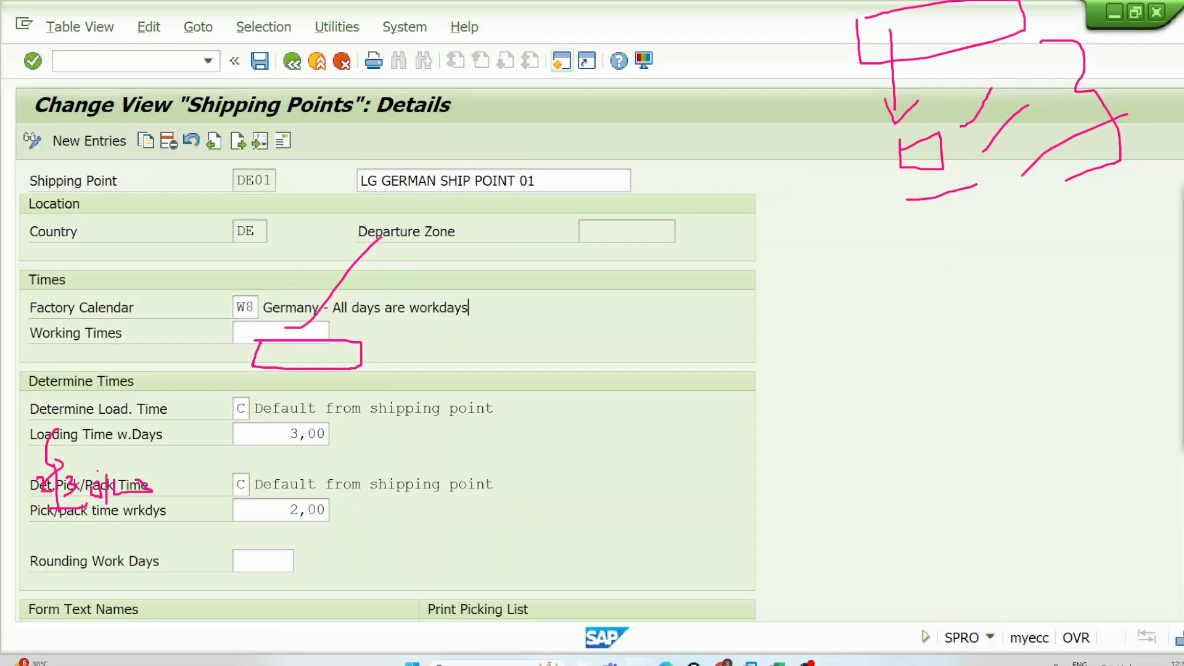
pyautogui.click(597, 663)
pyautogui.click(620, 635)
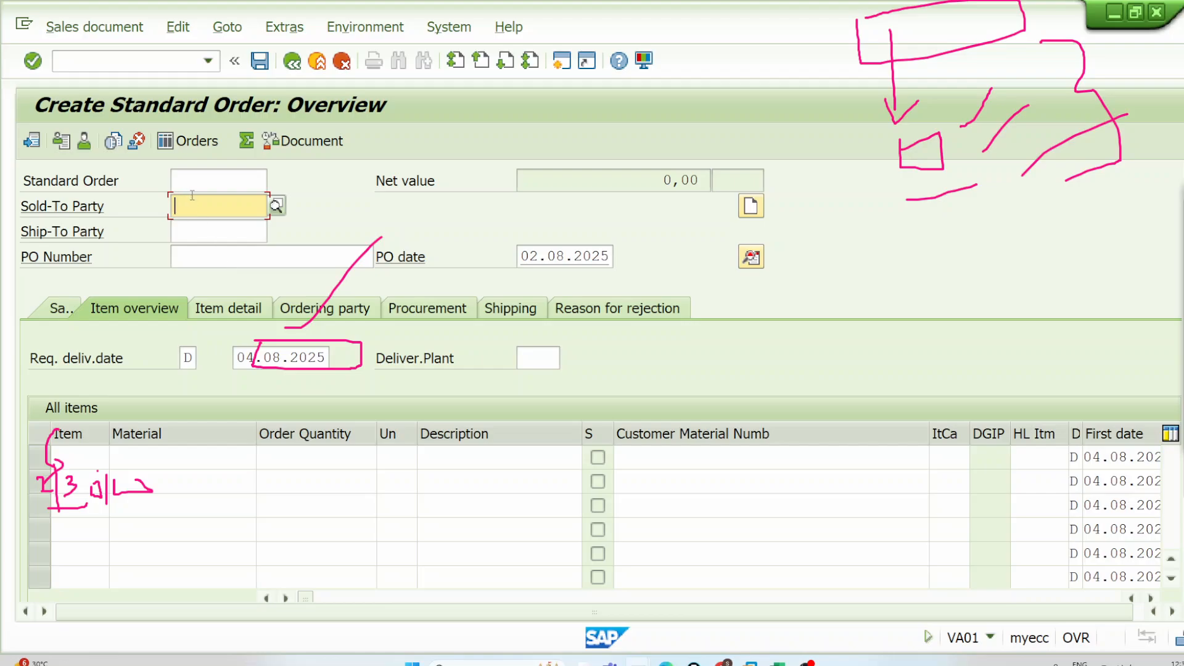
# Enter the customer number as the new order's sold-to party and go to the requested delivery date
pyautogui.press('space')
pyautogui.click(205, 223)
pyautogui.click(323, 363)
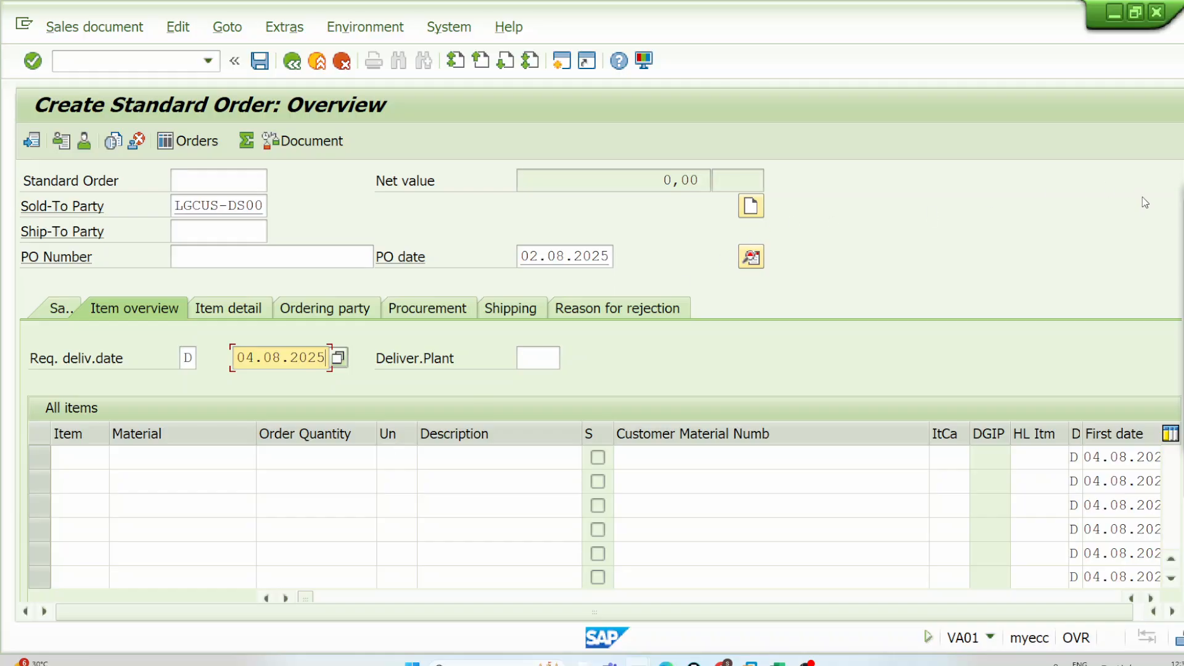
# Circle and underline the requested delivery date with the pen, and add tick strokes beside it
pyautogui.click(1151, 252)
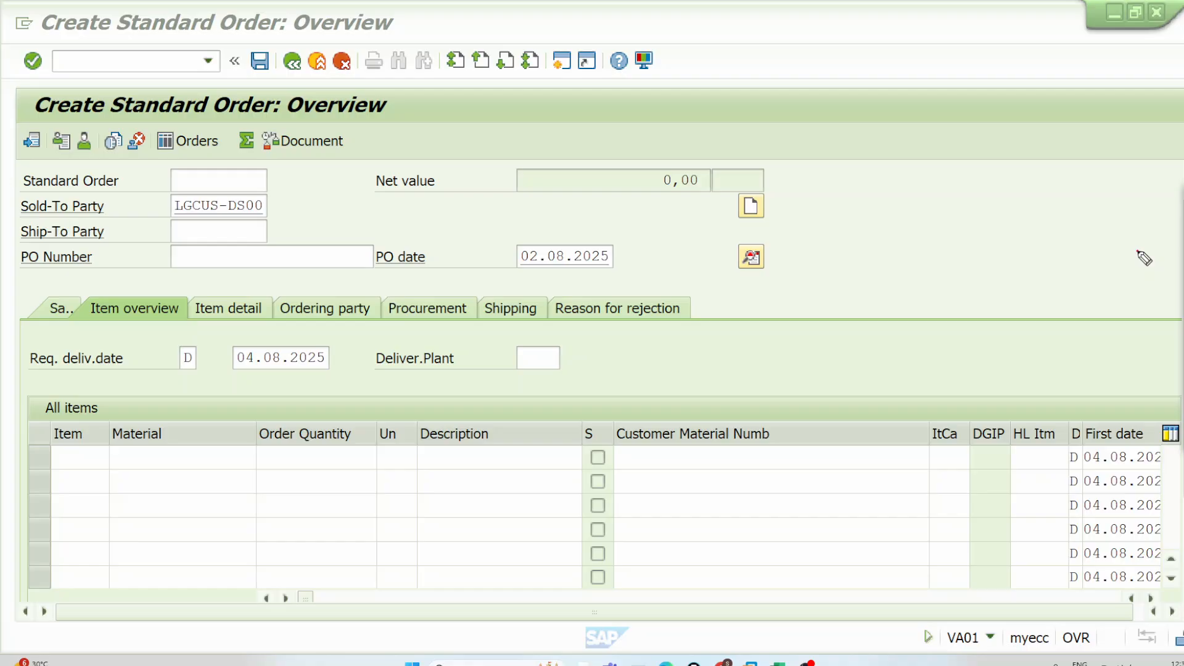
pyautogui.moveTo(271, 328)
pyautogui.mouseDown()
pyautogui.moveTo(309, 378)
pyautogui.moveTo(286, 327)
pyautogui.moveTo(309, 344)
pyautogui.moveTo(388, 289)
pyautogui.mouseUp()
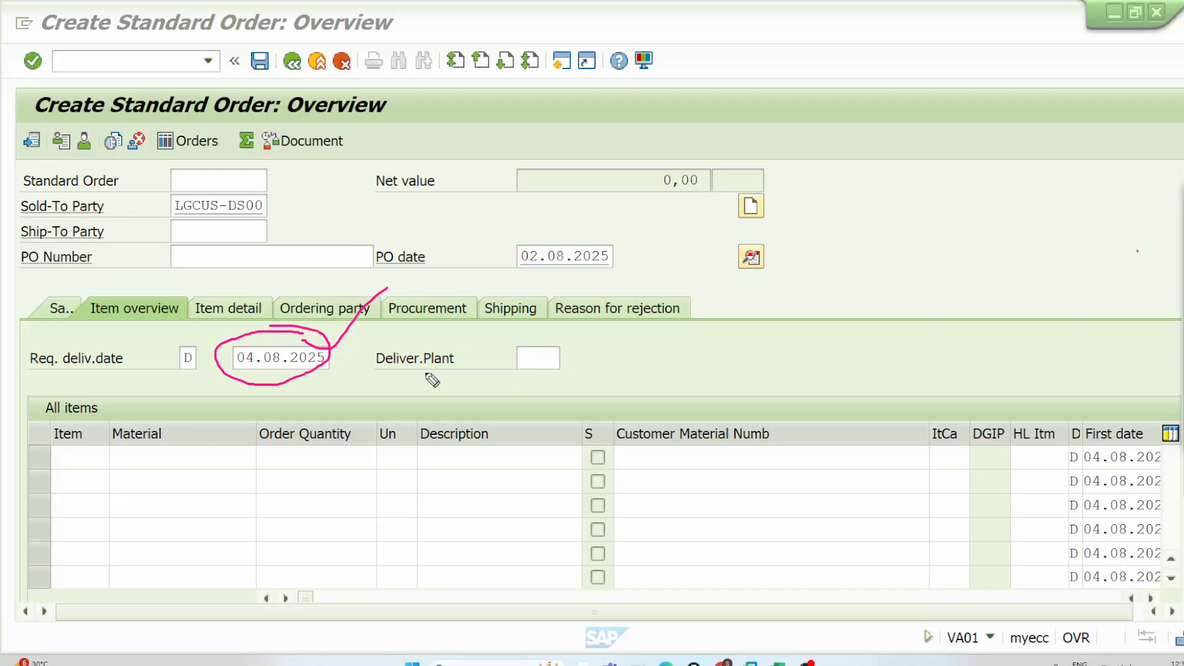
pyautogui.moveTo(249, 375)
pyautogui.mouseDown()
pyautogui.moveTo(287, 375)
pyautogui.moveTo(275, 378)
pyautogui.mouseUp()
pyautogui.moveTo(1160, 665); pyautogui.dragTo(1171, 645)
pyautogui.moveTo(336, 364); pyautogui.dragTo(368, 323)
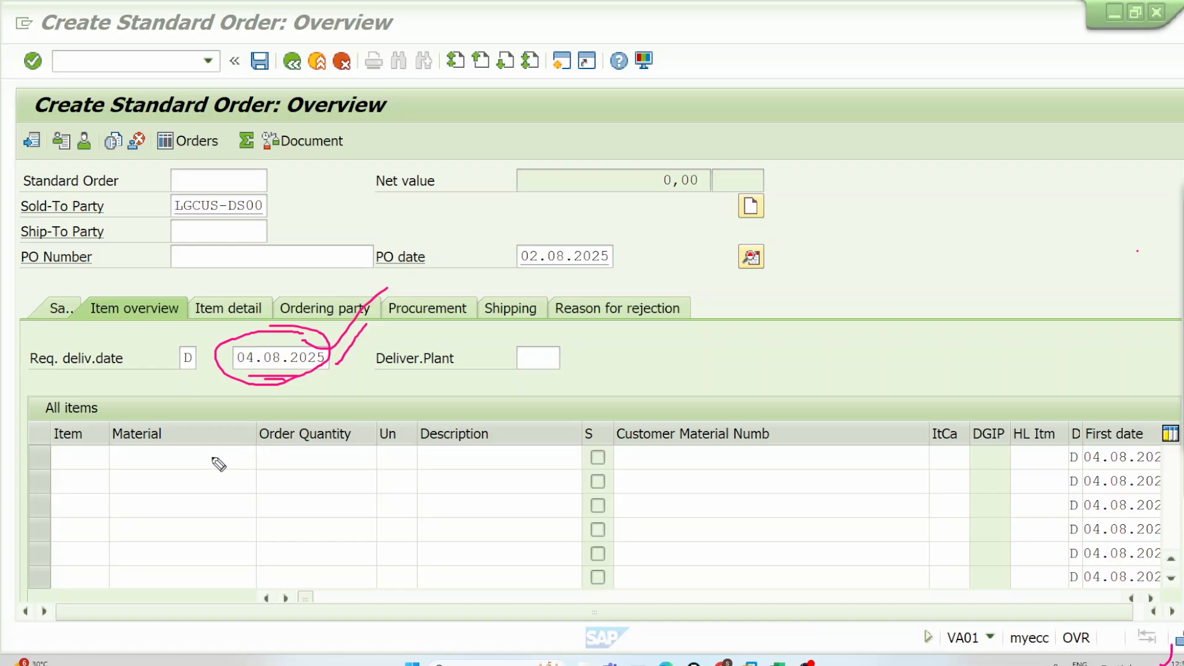
# Add material LGFERT-DSV1 to the order with a quantity of 1000 KG
pyautogui.click(202, 454)
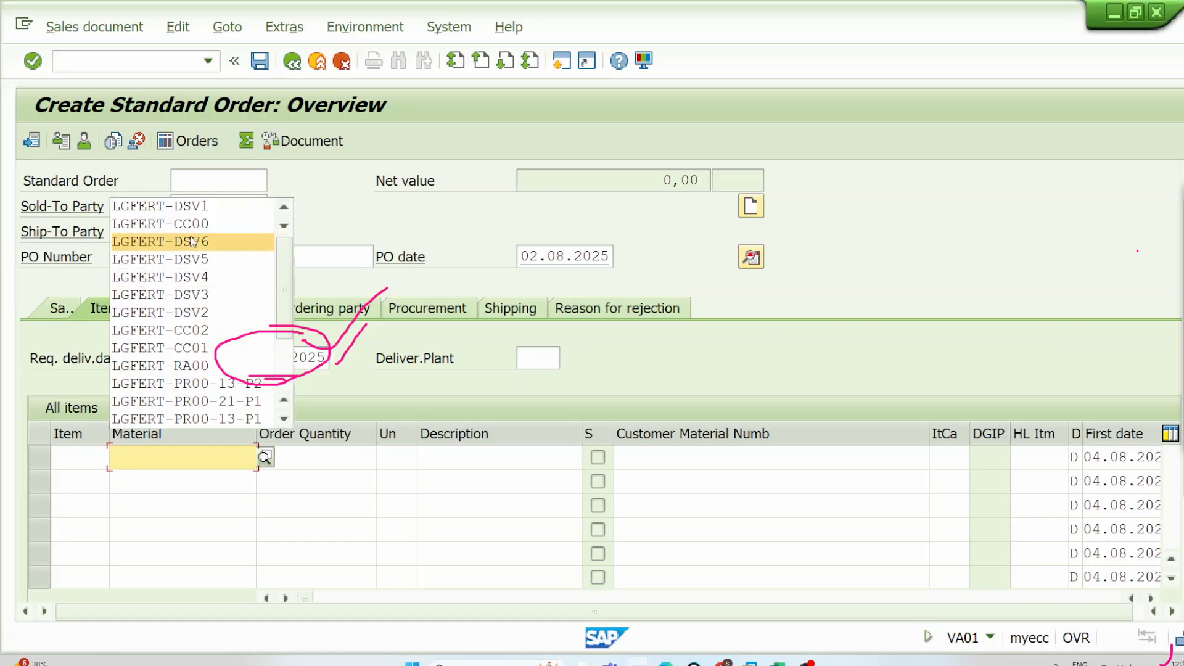
pyautogui.click(197, 203)
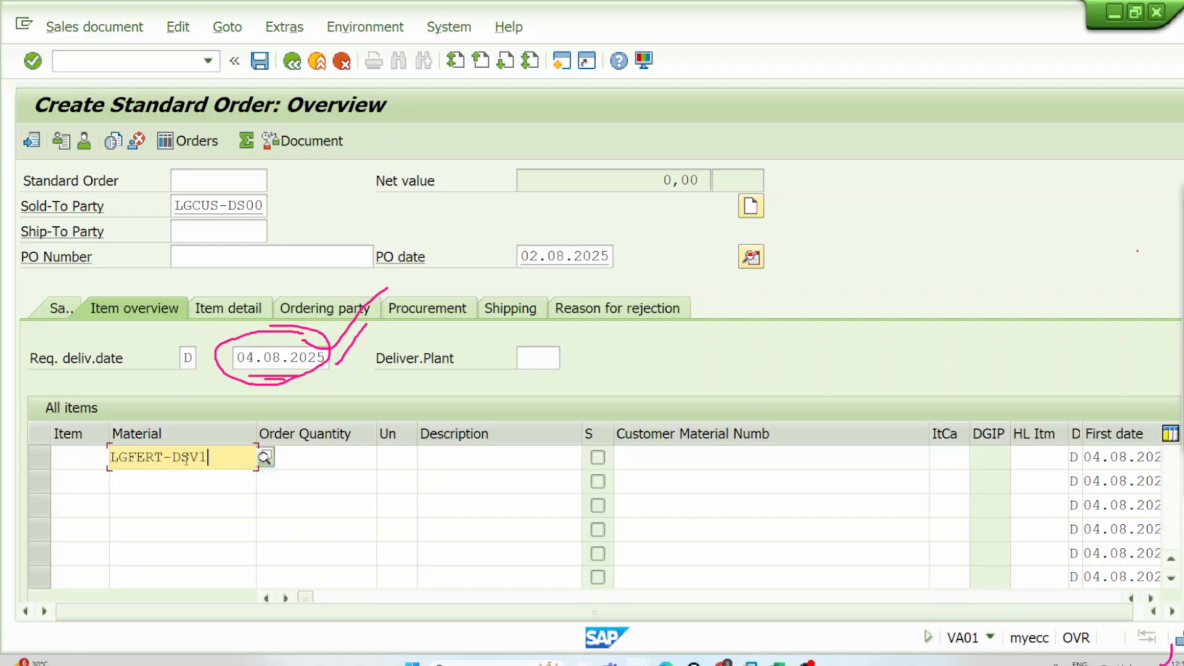
pyautogui.click(318, 454)
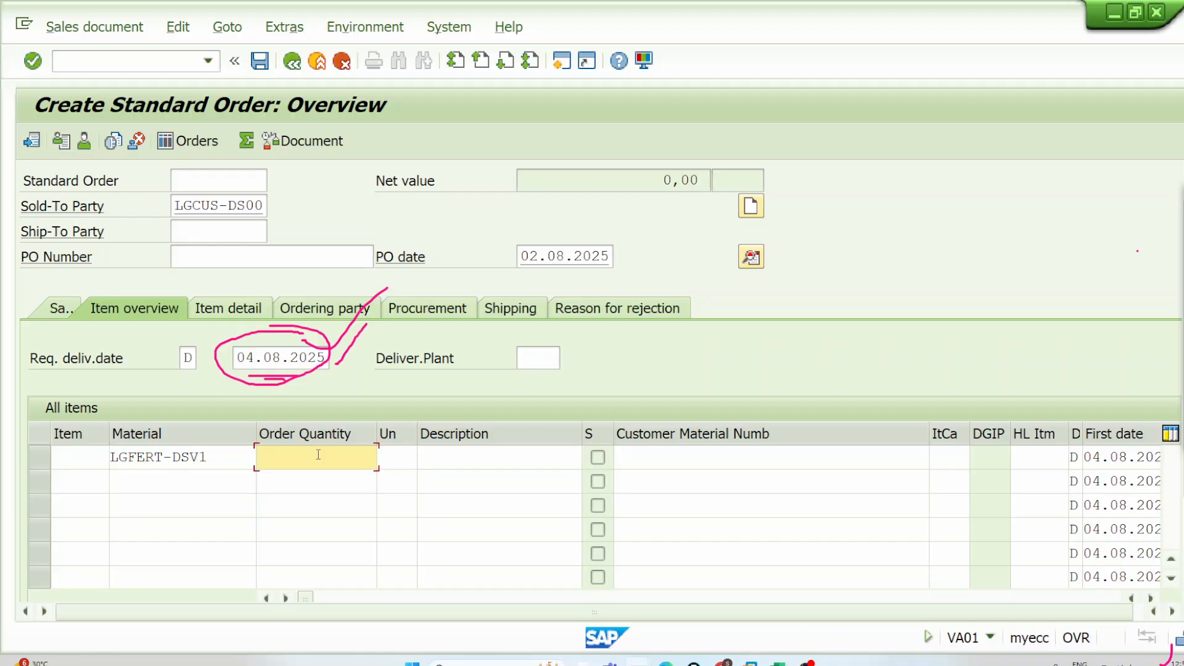
pyautogui.write('1000')
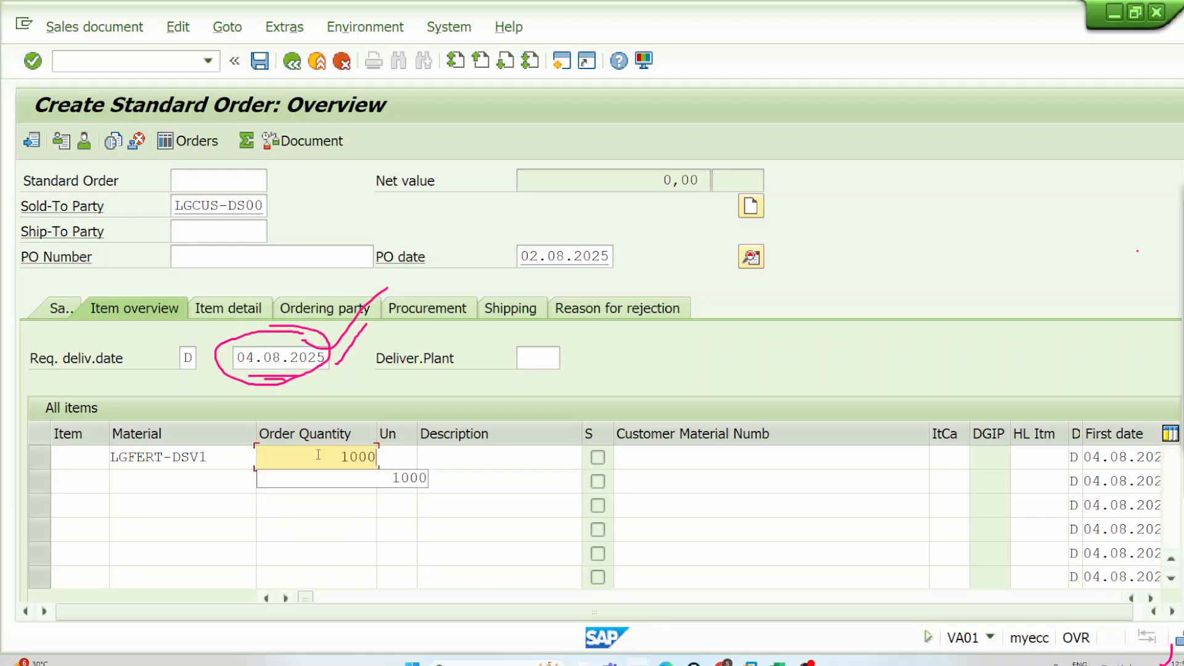
pyautogui.press('Tab')
pyautogui.write('KG')
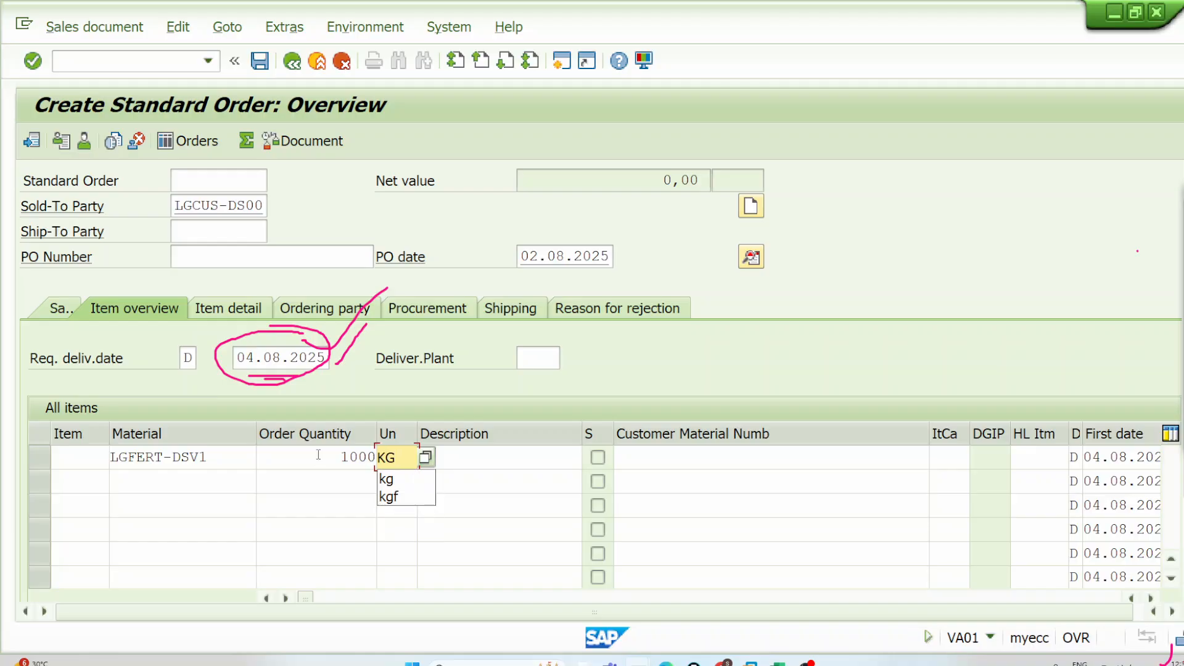
pyautogui.press('Return')
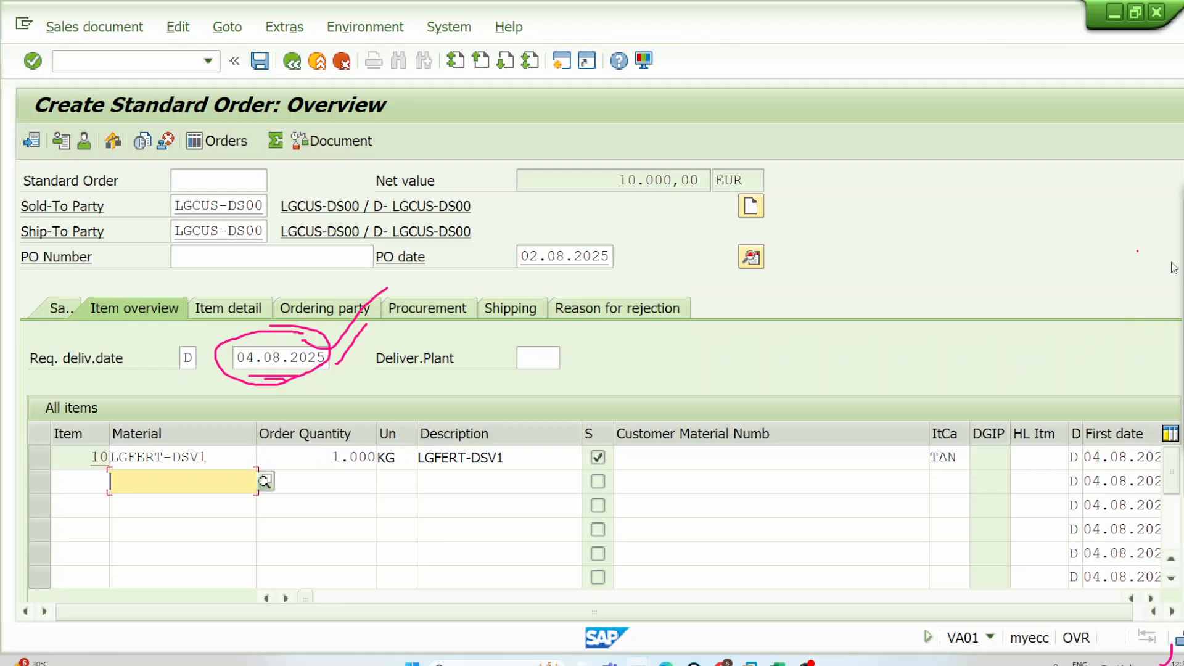
# Draw an arrow leading away from the delivering plant field and a circled note above the order header
pyautogui.click(1136, 254)
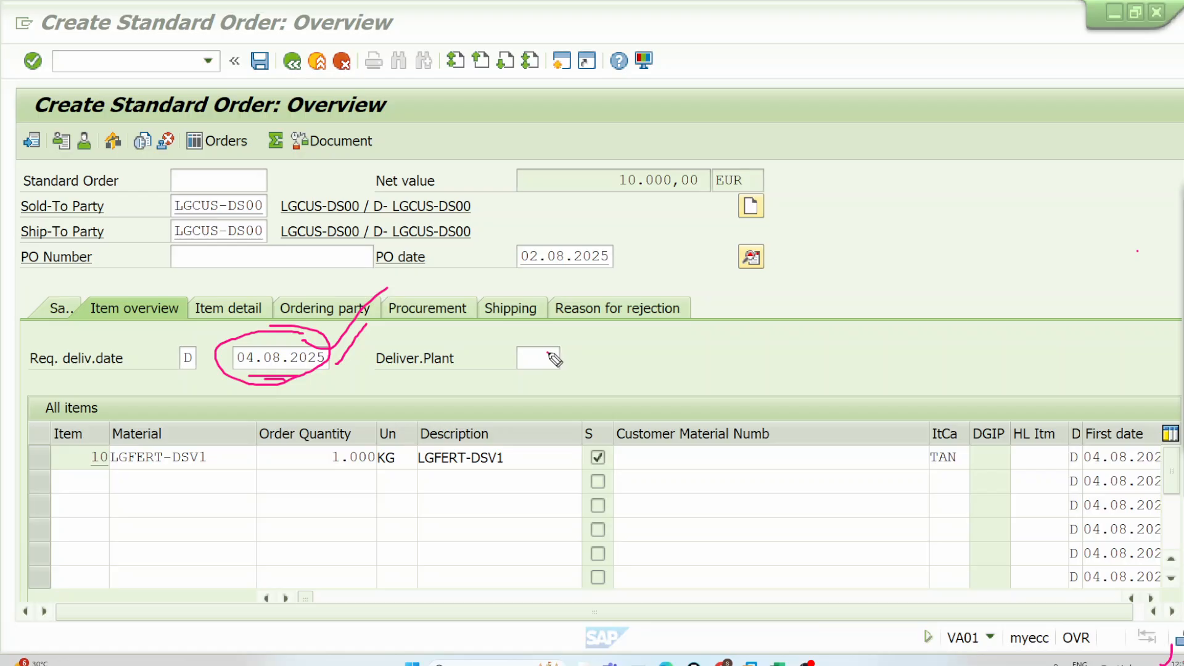
pyautogui.moveTo(548, 353)
pyautogui.mouseDown()
pyautogui.moveTo(836, 313)
pyautogui.moveTo(806, 335)
pyautogui.mouseUp()
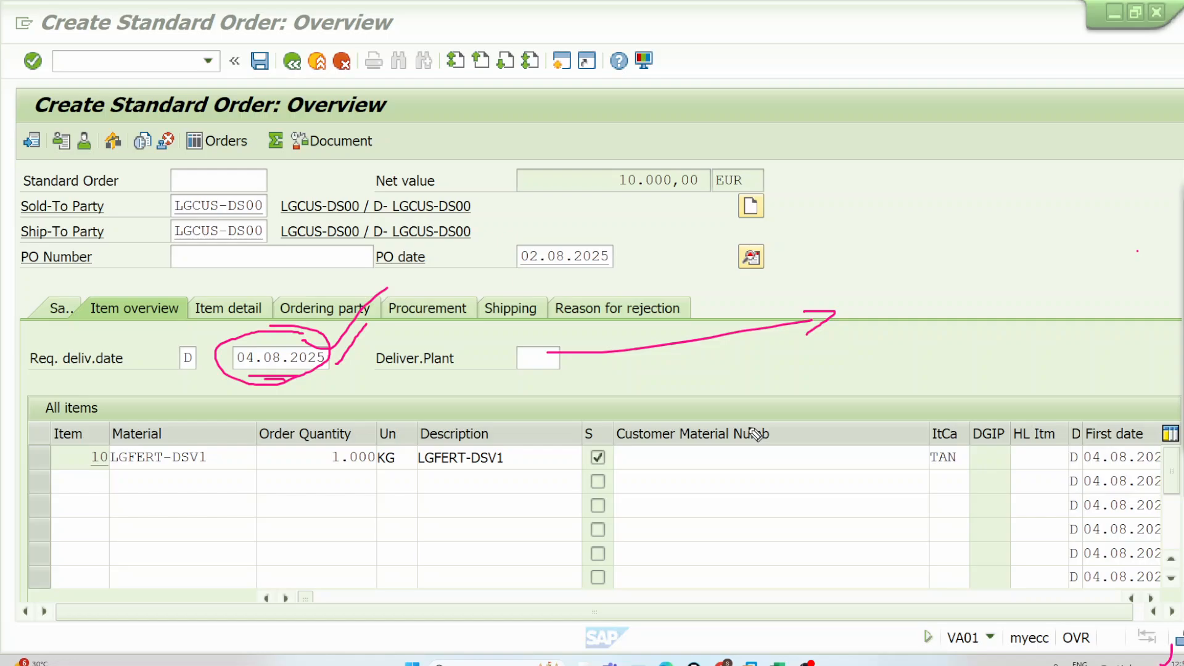
pyautogui.moveTo(915, 68)
pyautogui.mouseDown()
pyautogui.moveTo(916, 83)
pyautogui.moveTo(934, 71)
pyautogui.moveTo(937, 97)
pyautogui.moveTo(941, 75)
pyautogui.moveTo(997, 58)
pyautogui.moveTo(938, 42)
pyautogui.mouseUp()
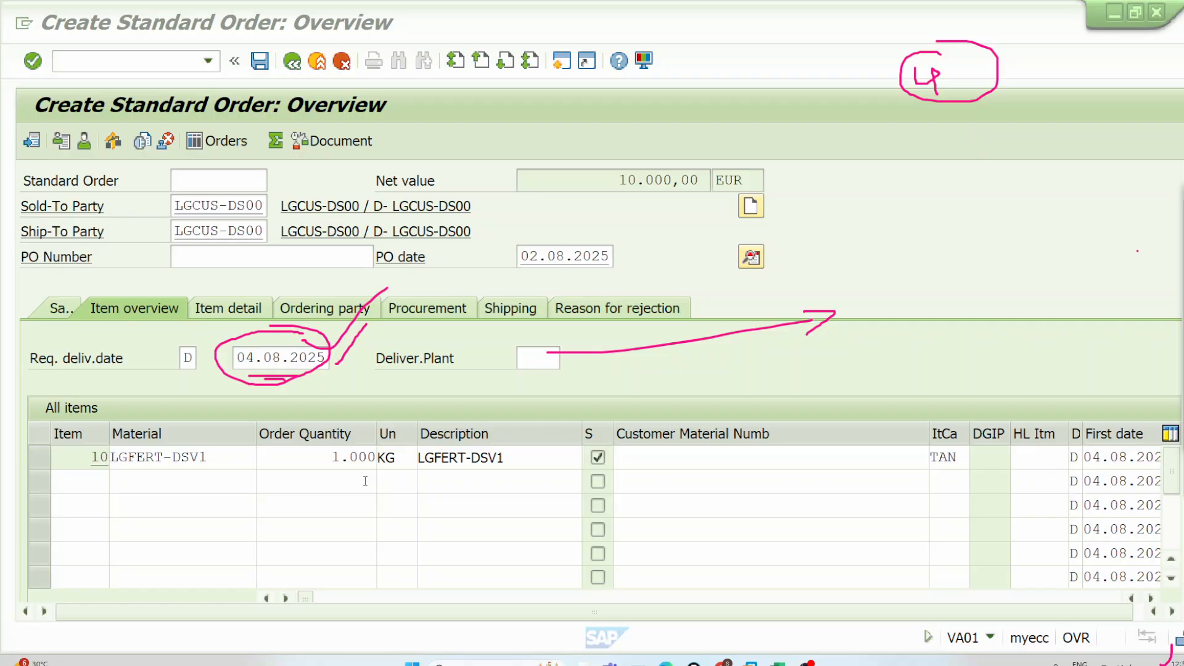
# Open the schedule lines of item 10 and highlight the second line's delivery date
pyautogui.doubleClick(329, 465)
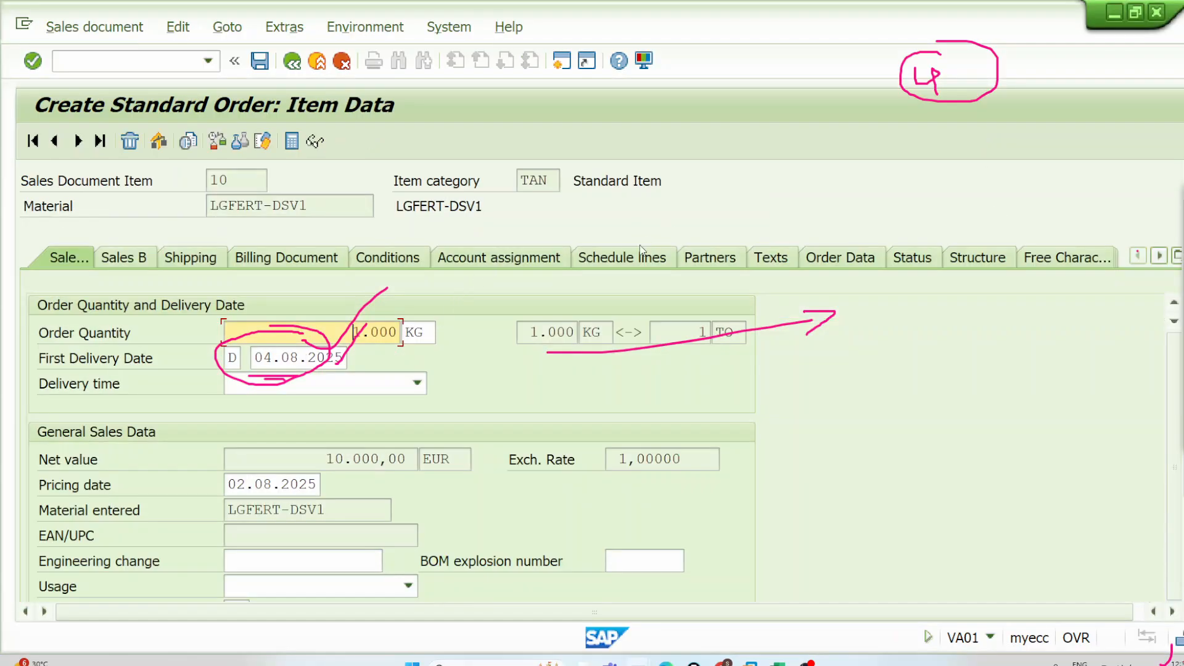
pyautogui.click(621, 259)
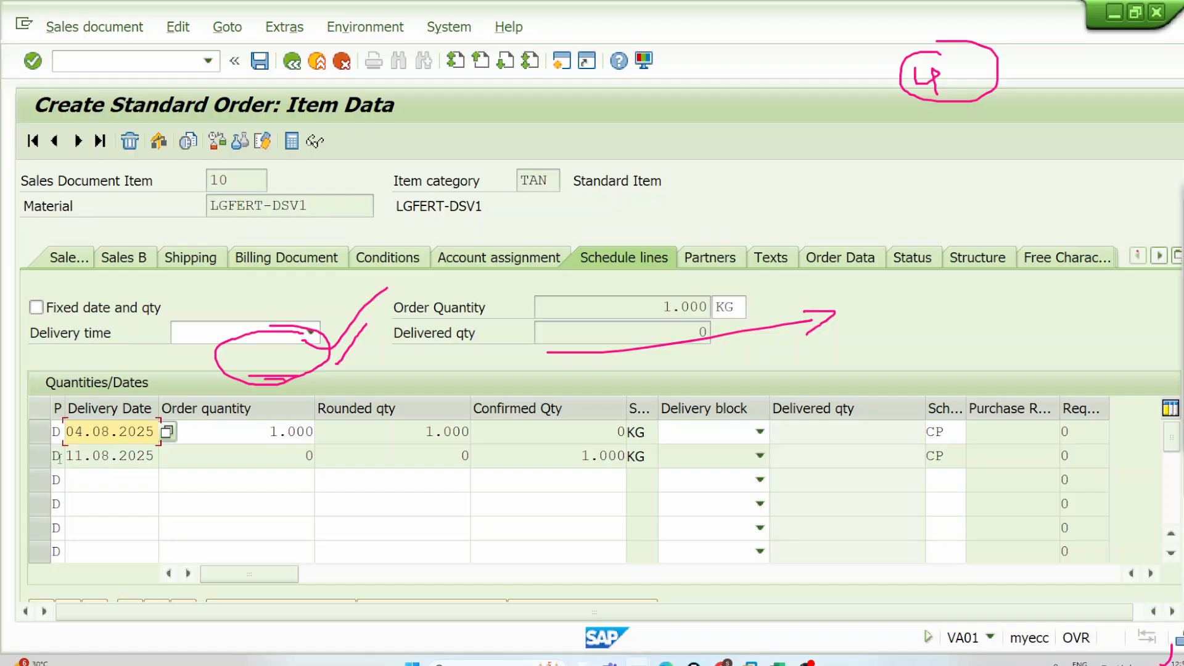
pyautogui.moveTo(68, 454); pyautogui.dragTo(172, 457)
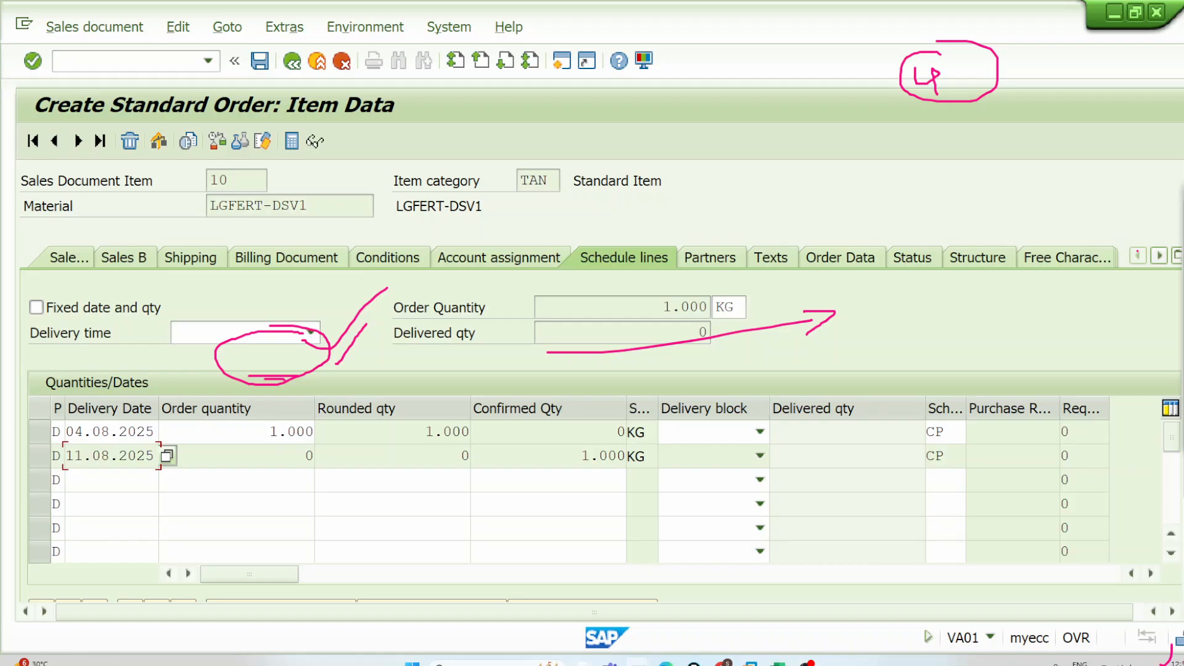
# Clear the pen marks and open the shipping details of the schedule line dated 11.08.2025
pyautogui.click(1179, 254)
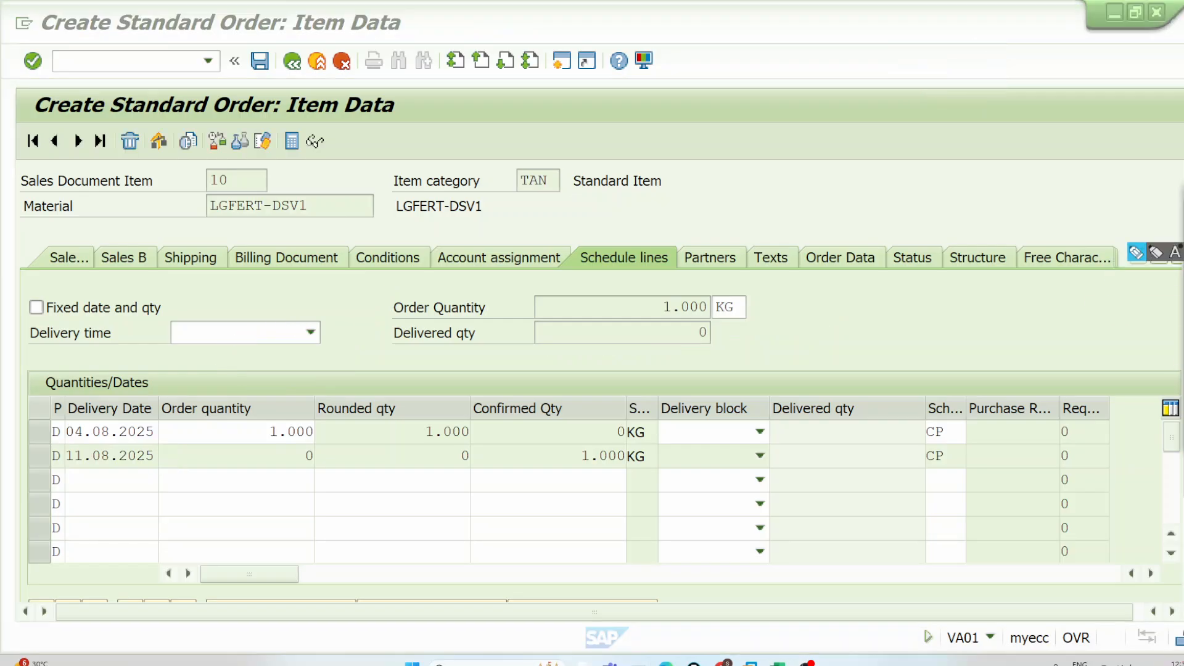
pyautogui.click(1136, 254)
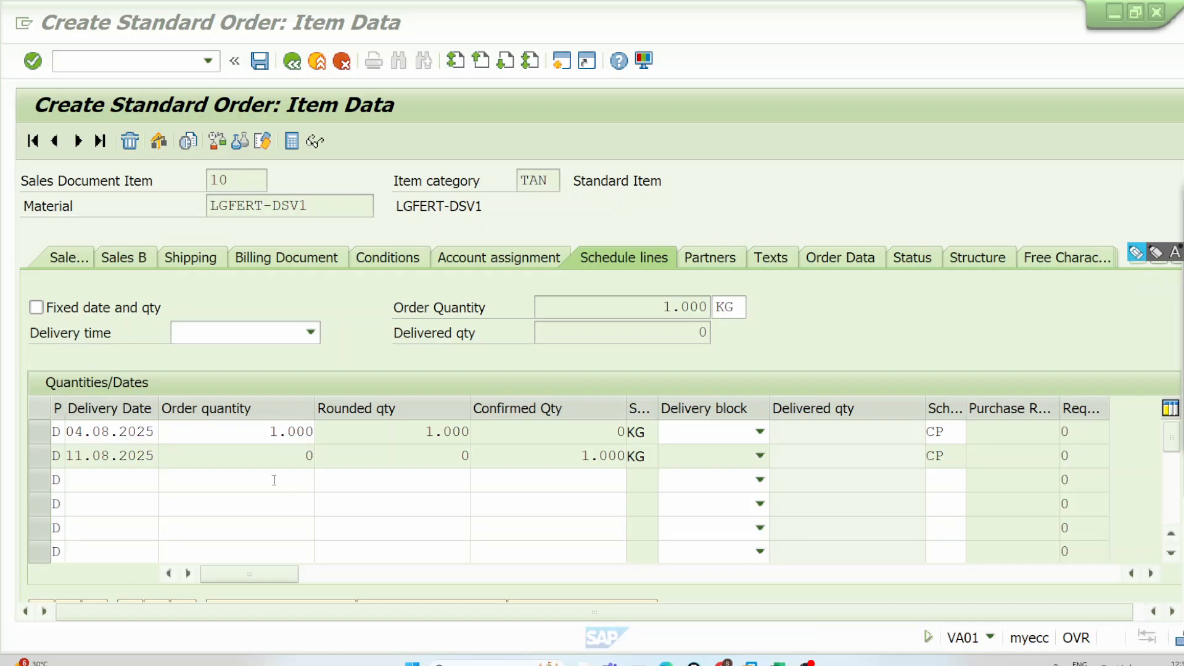
pyautogui.click(619, 88)
pyautogui.click(39, 455)
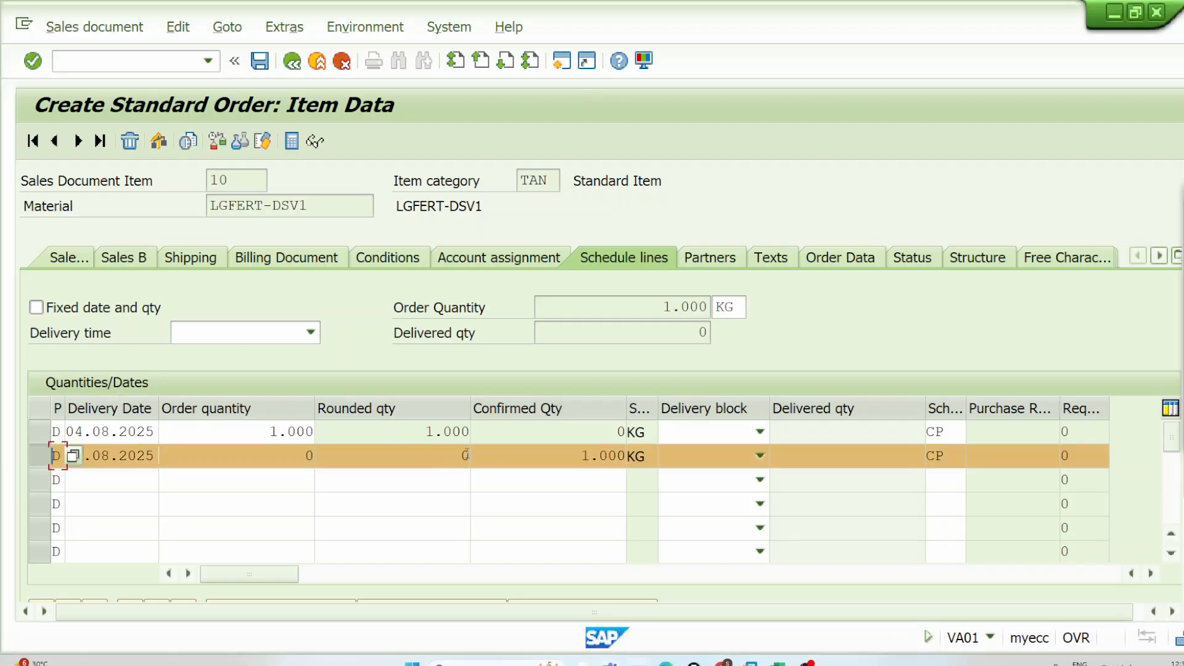
pyautogui.scroll(-2, 453, 545)
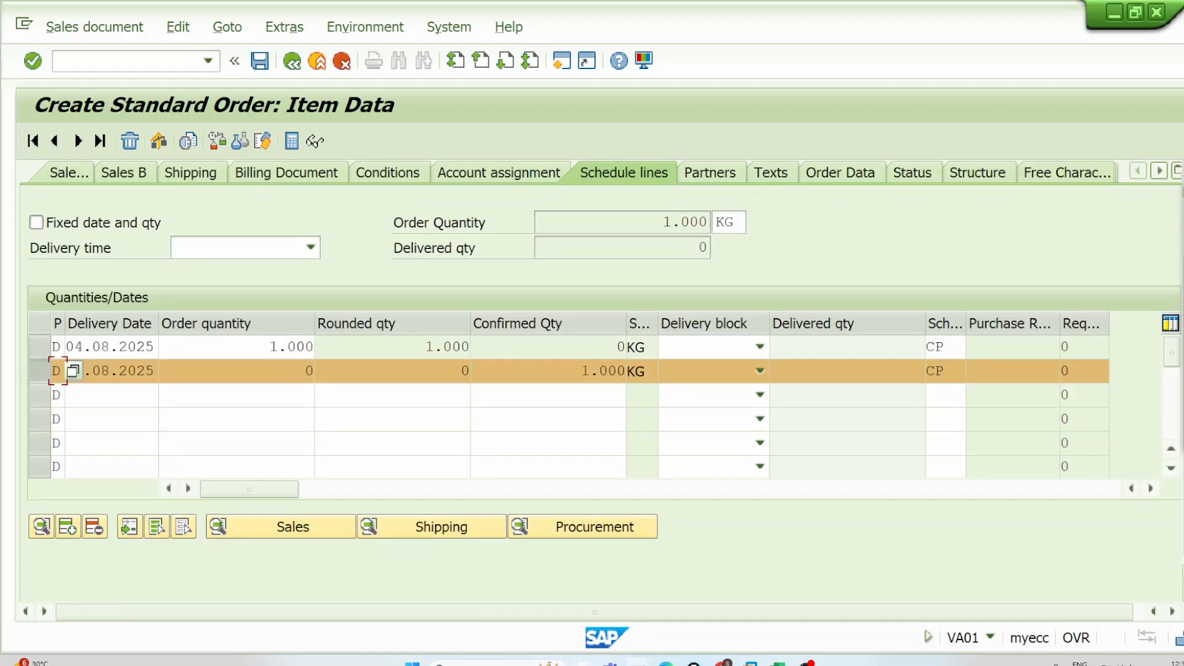
pyautogui.click(450, 537)
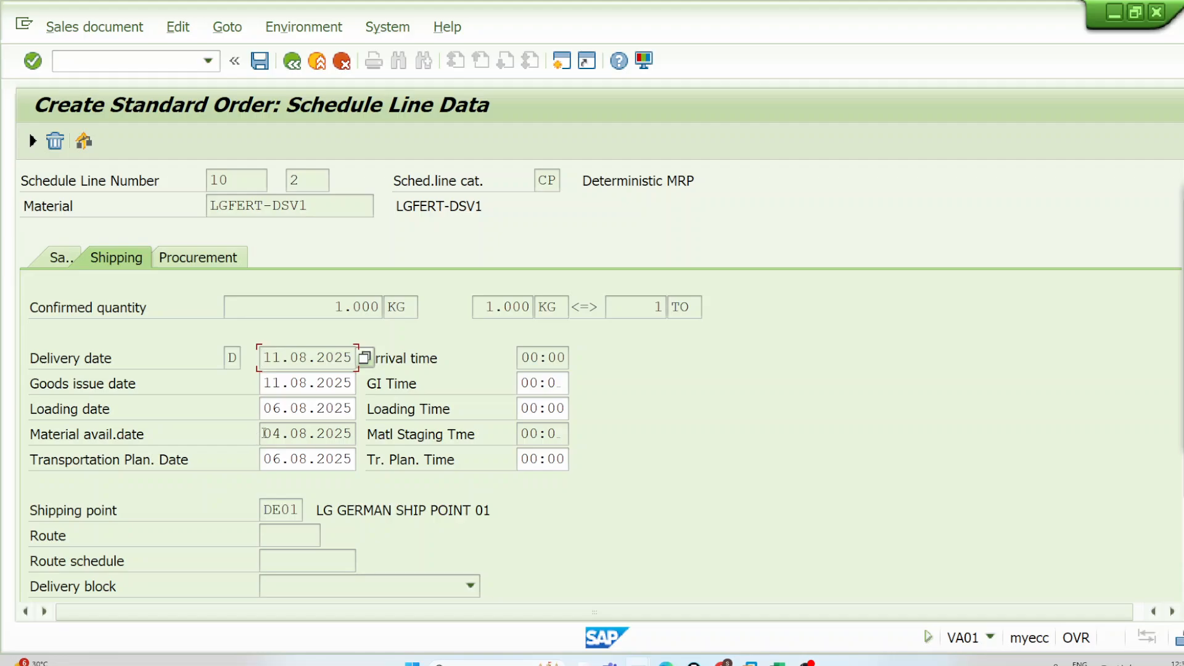
# Highlight the material availability date in the schedule line's shipping data
pyautogui.moveTo(264, 434); pyautogui.dragTo(351, 435)
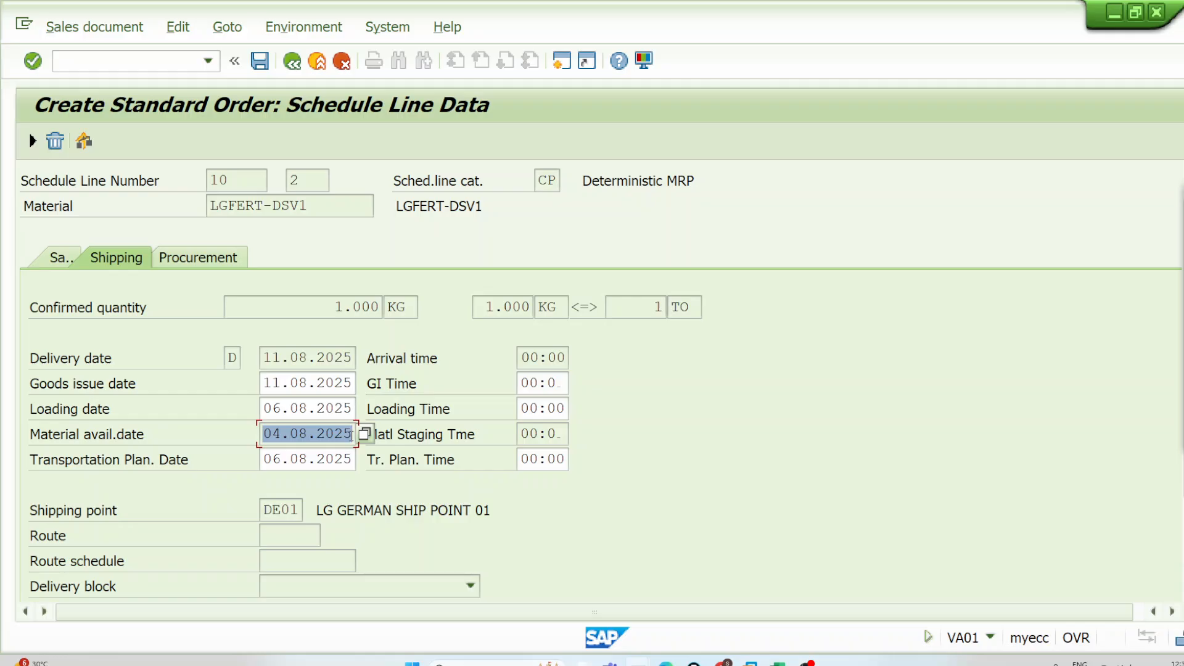
pyautogui.click(351, 436)
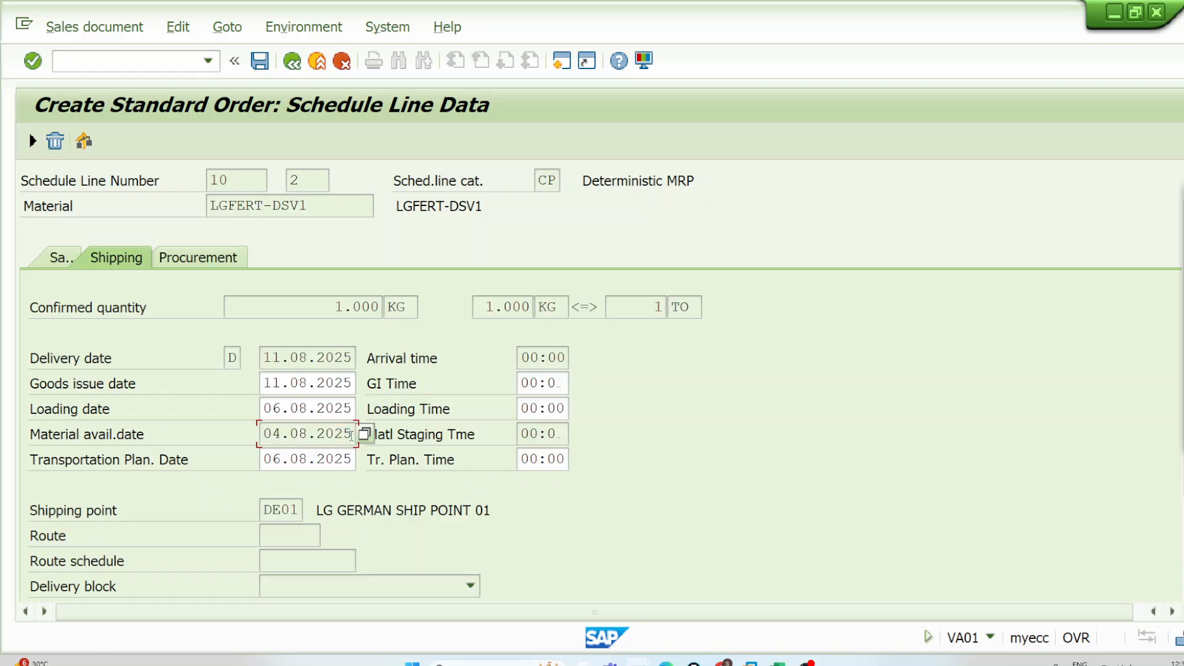
pyautogui.moveTo(353, 434); pyautogui.dragTo(263, 434)
pyautogui.click(262, 434)
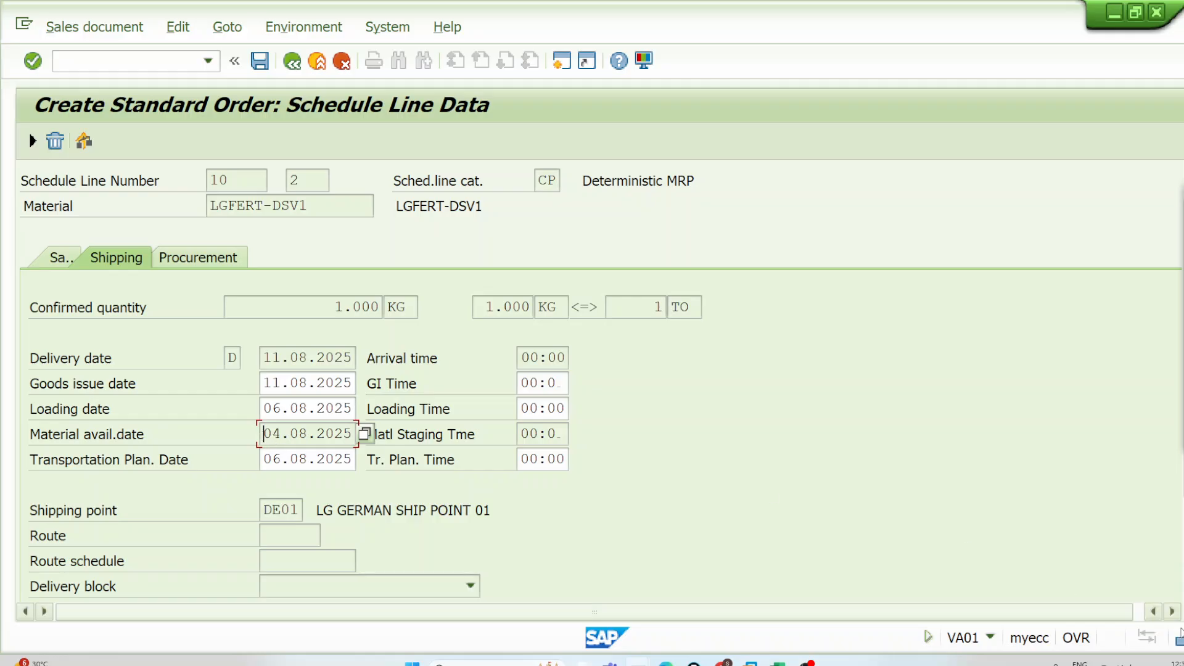
# Box the material availability, loading and goods issue dates with the pen and link them with curved strokes
pyautogui.click(1137, 254)
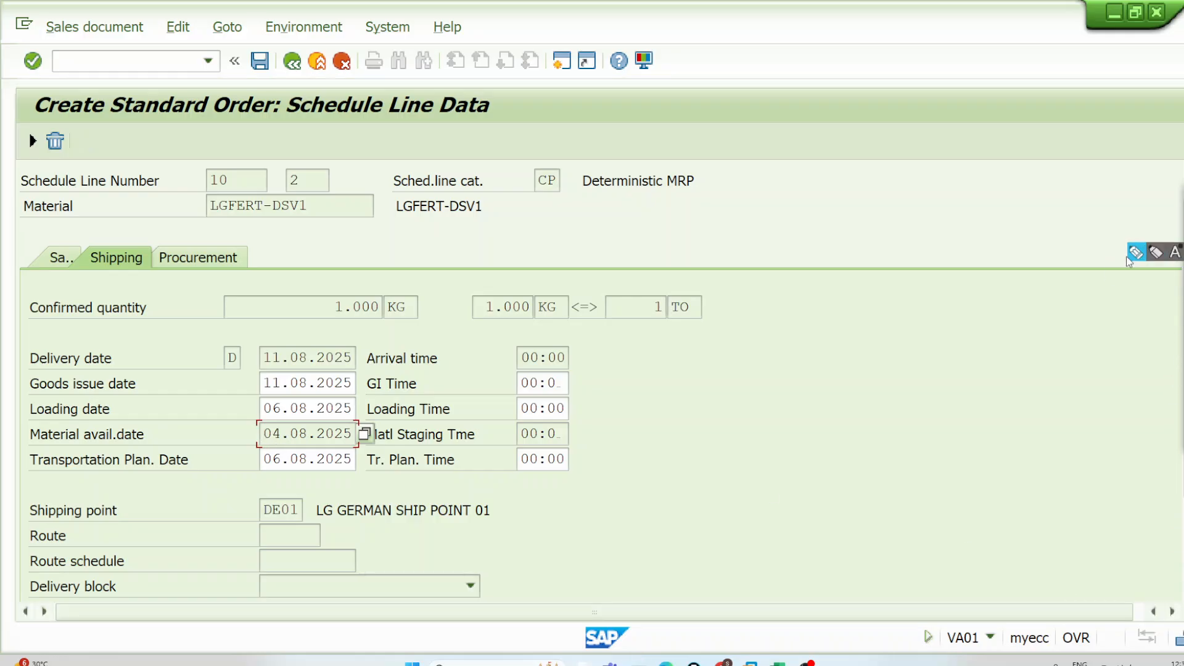
pyautogui.moveTo(261, 425)
pyautogui.mouseDown()
pyautogui.moveTo(365, 424)
pyautogui.moveTo(372, 461)
pyautogui.moveTo(258, 457)
pyautogui.moveTo(260, 432)
pyautogui.moveTo(236, 433)
pyautogui.moveTo(265, 398)
pyautogui.moveTo(259, 422)
pyautogui.moveTo(360, 421)
pyautogui.moveTo(356, 400)
pyautogui.moveTo(283, 393)
pyautogui.moveTo(261, 411)
pyautogui.mouseUp()
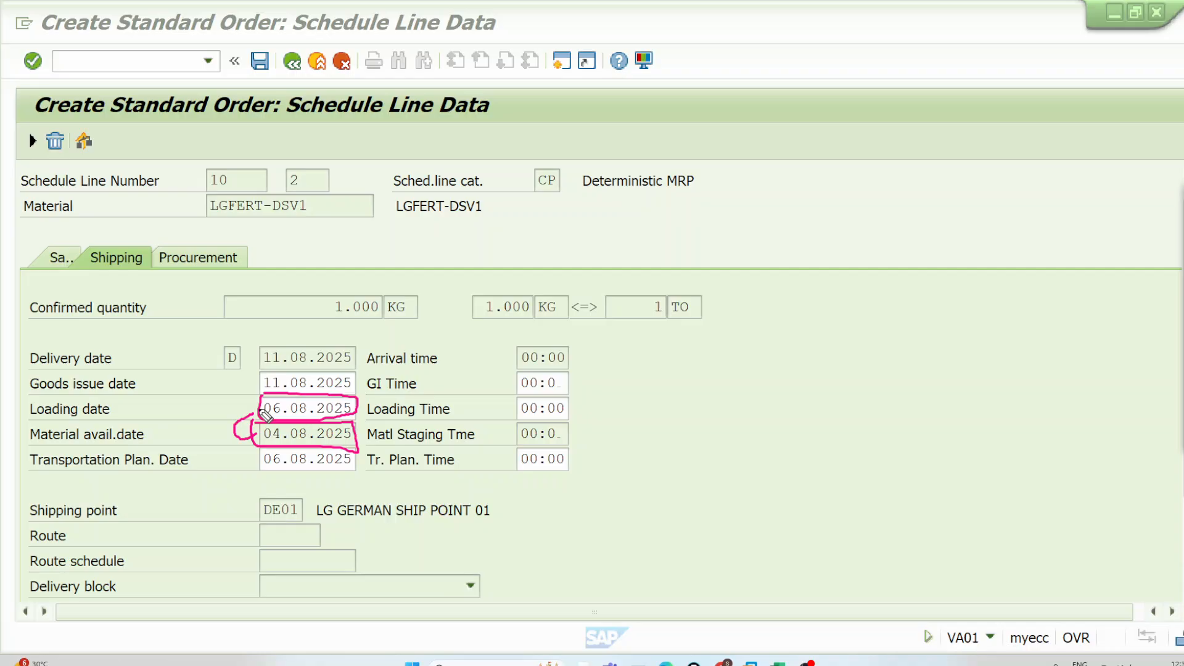
pyautogui.moveTo(244, 410); pyautogui.dragTo(241, 384)
pyautogui.moveTo(337, 370)
pyautogui.mouseDown()
pyautogui.moveTo(271, 385)
pyautogui.moveTo(353, 392)
pyautogui.moveTo(330, 368)
pyautogui.mouseUp()
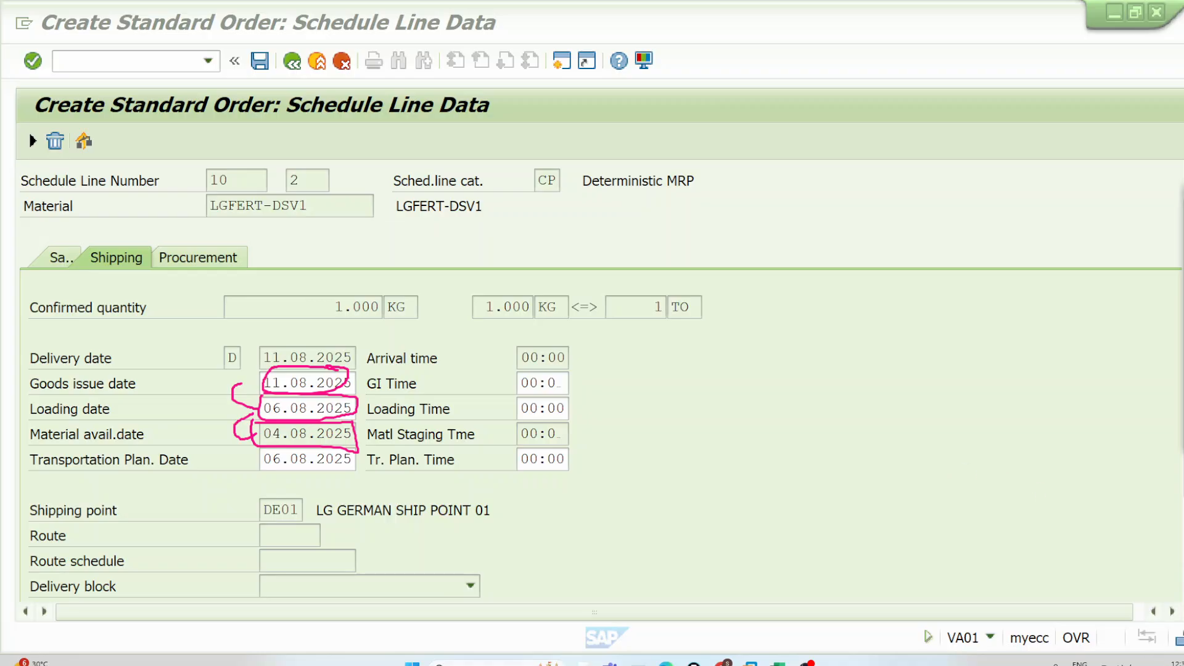
# Check the August 2025 dates in the system calendar and switch to the details of shipping point DE01
pyautogui.click(1176, 663)
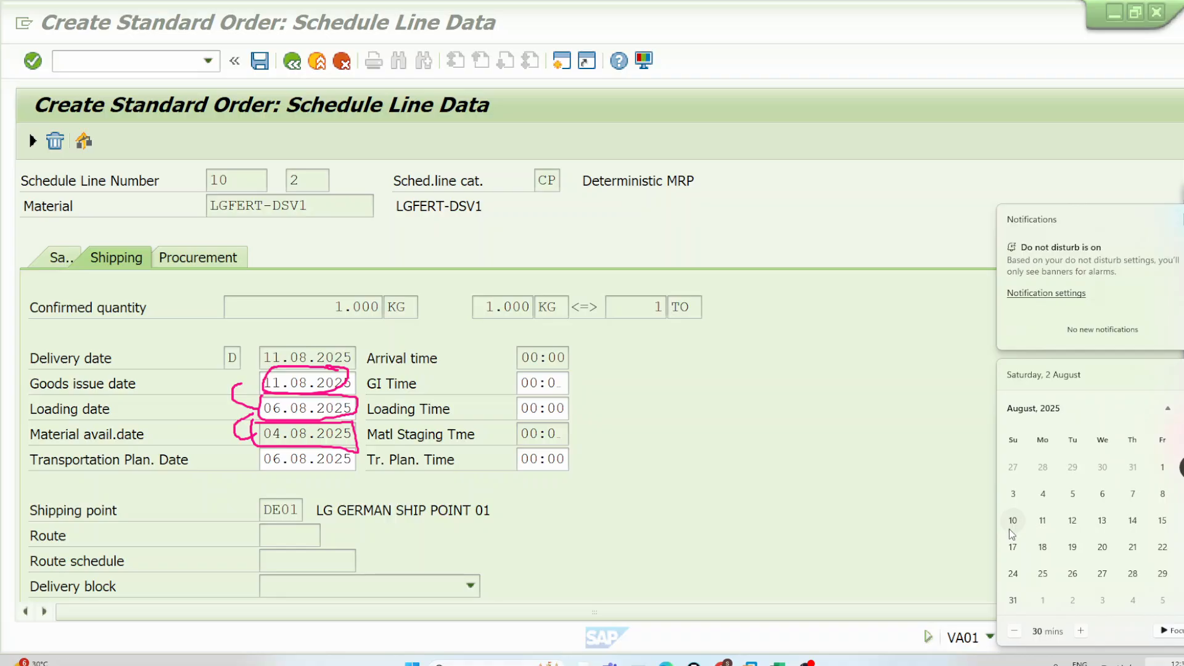
pyautogui.click(363, 383)
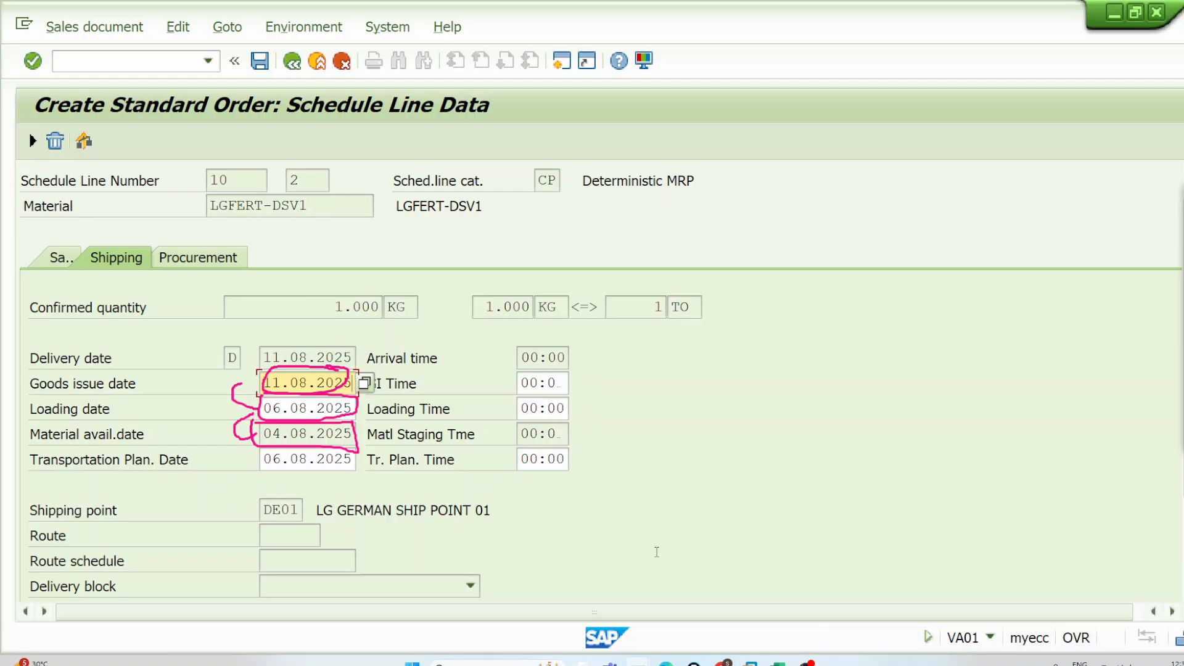
pyautogui.click(638, 663)
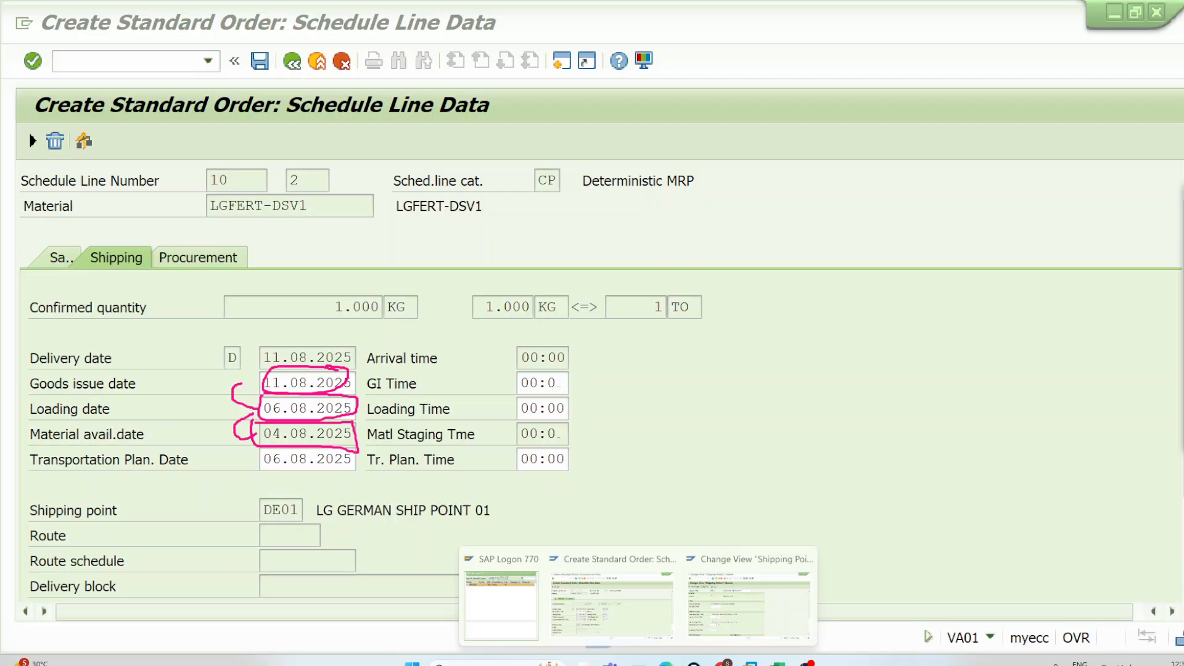
pyautogui.click(722, 614)
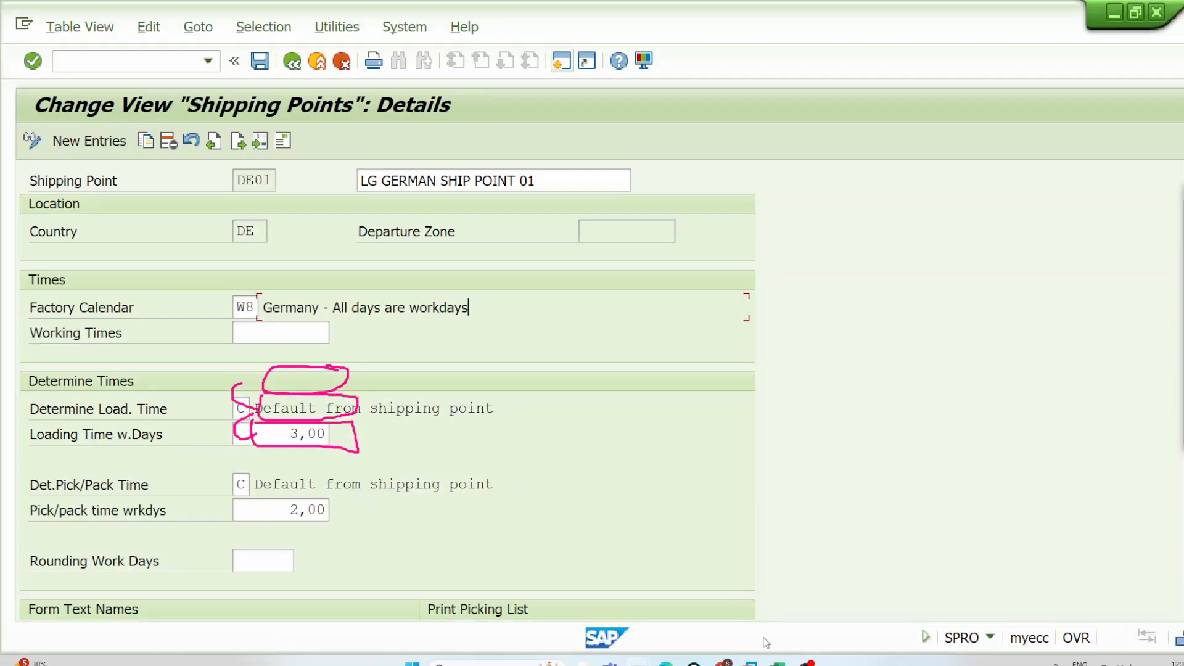
# Start transaction SCAL in a new session and open the factory calendar overview in change mode
pyautogui.click(561, 61)
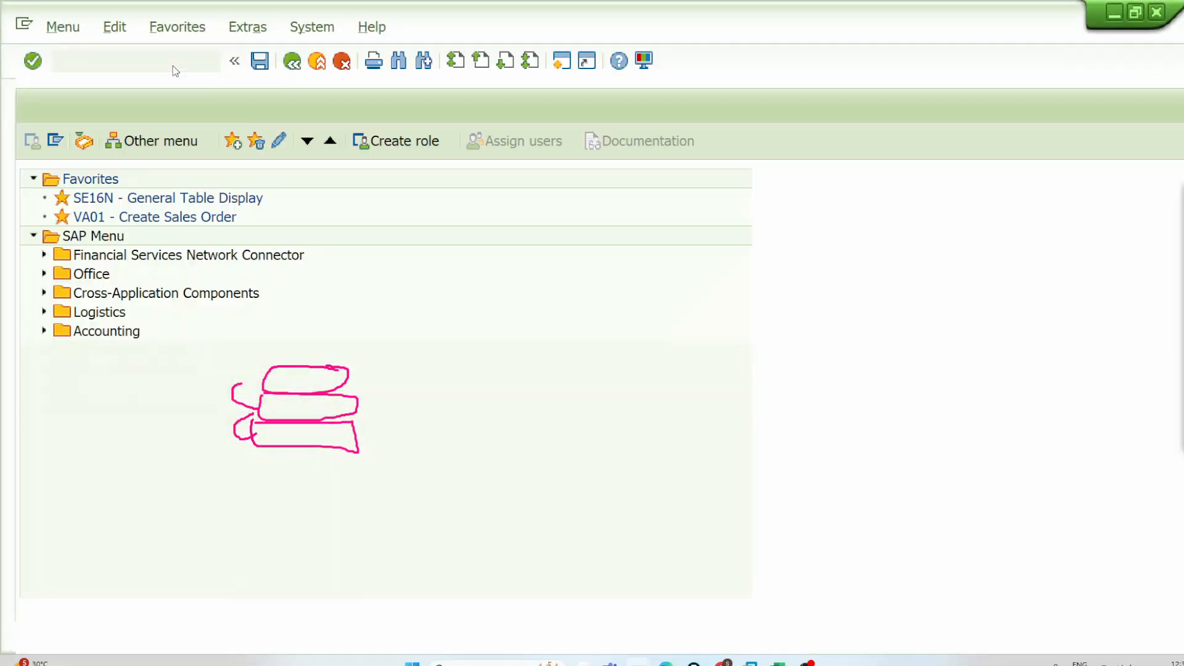
pyautogui.write('SCAL')
pyautogui.press('Return')
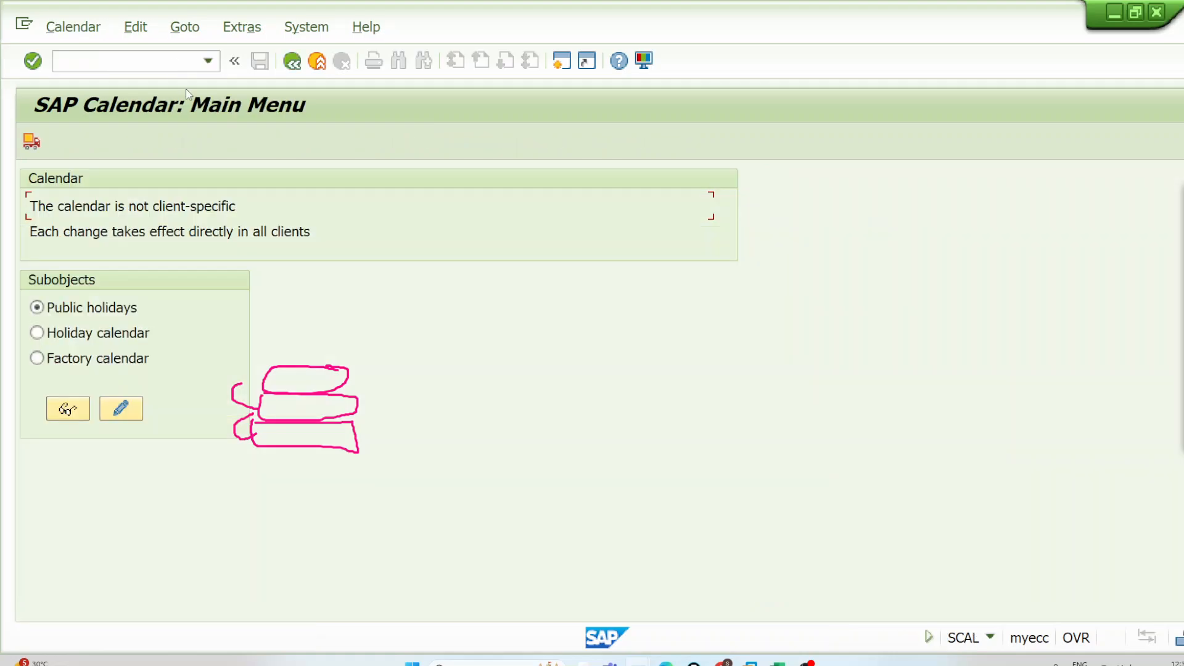
pyautogui.click(123, 358)
pyautogui.click(111, 412)
# Display the definition of factory calendar W8 and check its assigned holiday calendar
pyautogui.scroll(-8, 57, 530)
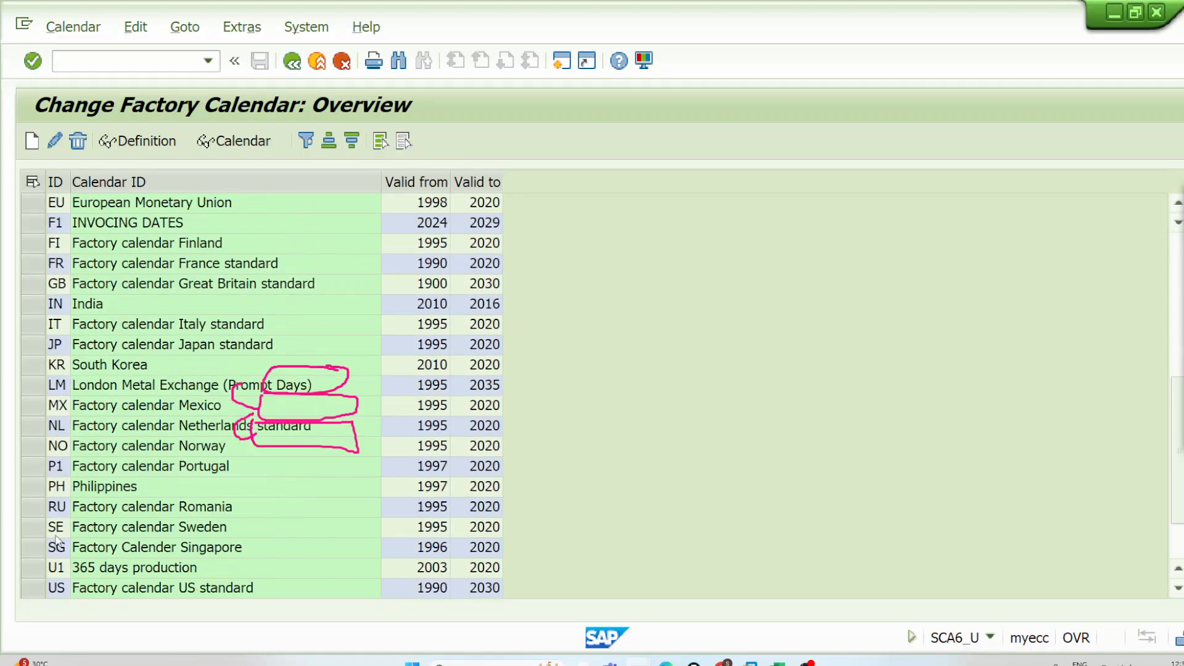
pyautogui.click(32, 528)
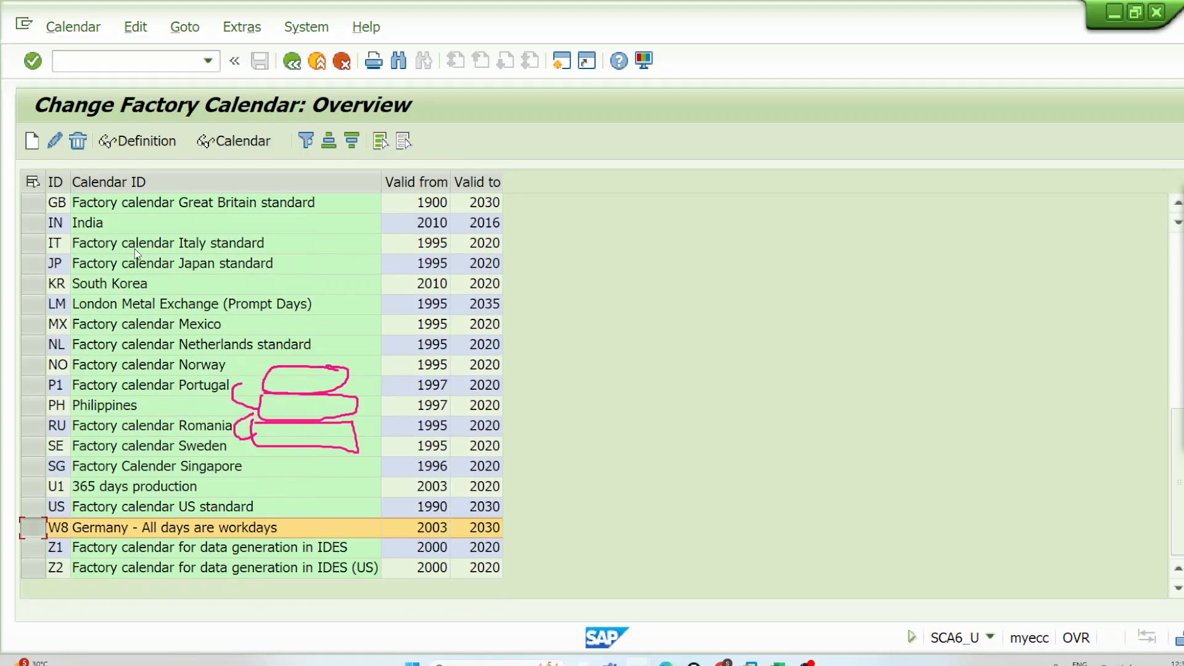
pyautogui.click(137, 146)
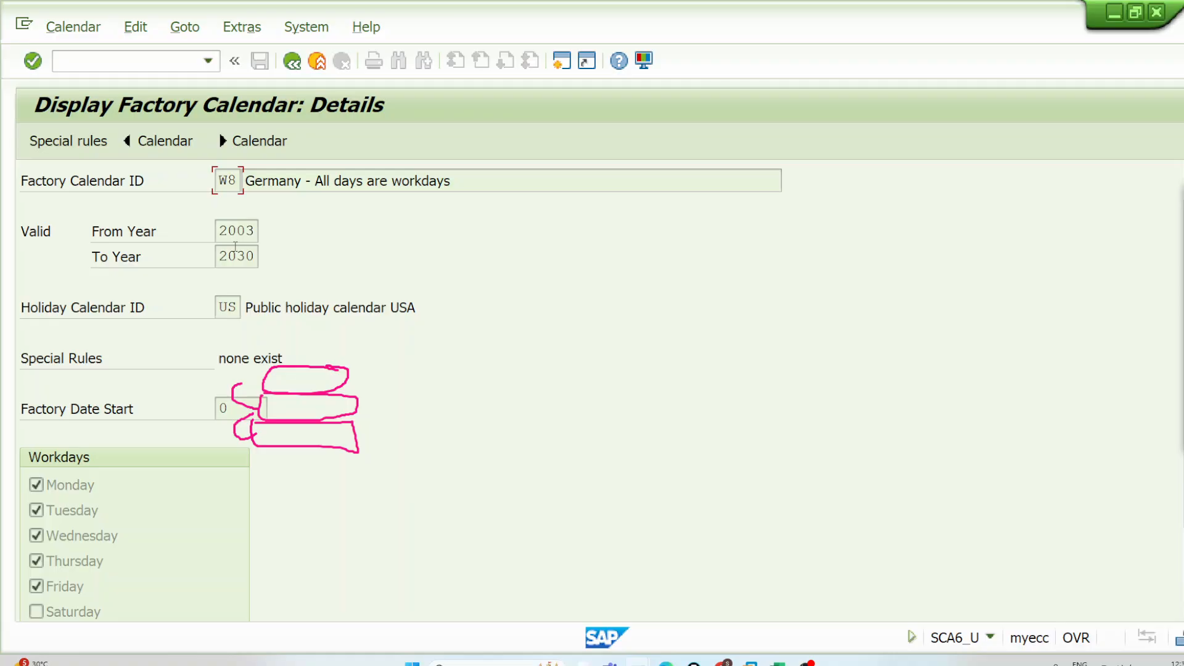
pyautogui.click(238, 306)
pyautogui.click(292, 61)
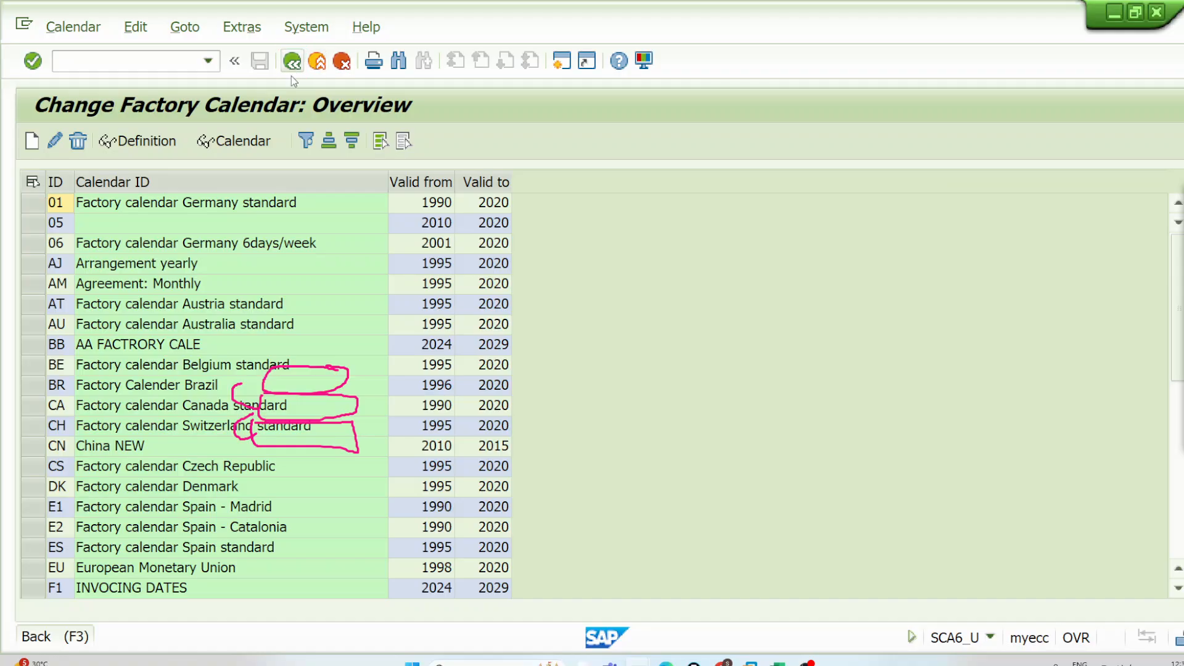
# Open the holiday calendar overview and display the definition of the US public holiday calendar
pyautogui.click(293, 61)
pyautogui.click(107, 336)
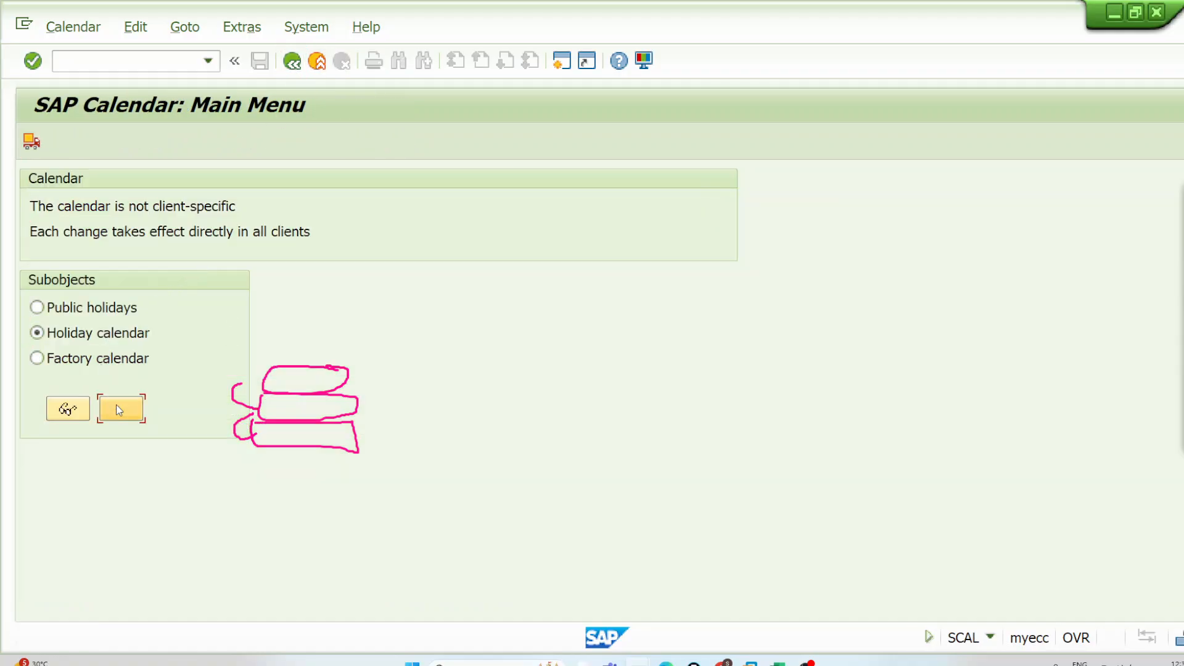
pyautogui.click(119, 410)
pyautogui.scroll(-6, 65, 464)
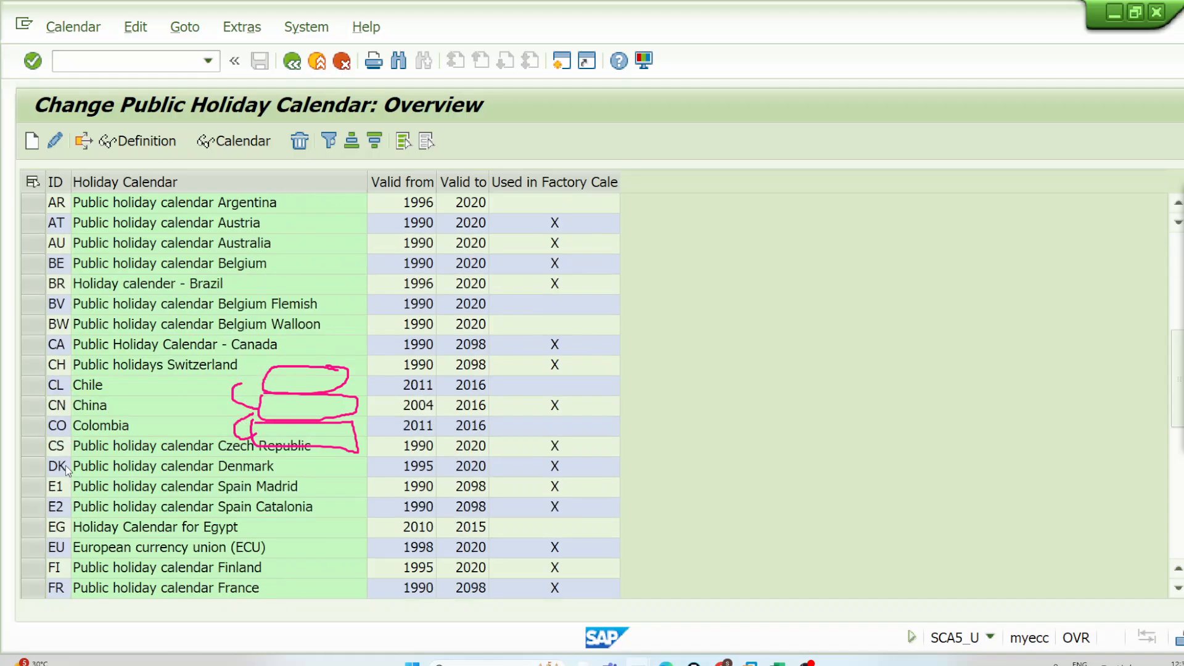
pyautogui.scroll(-8, 65, 465)
pyautogui.click(67, 569)
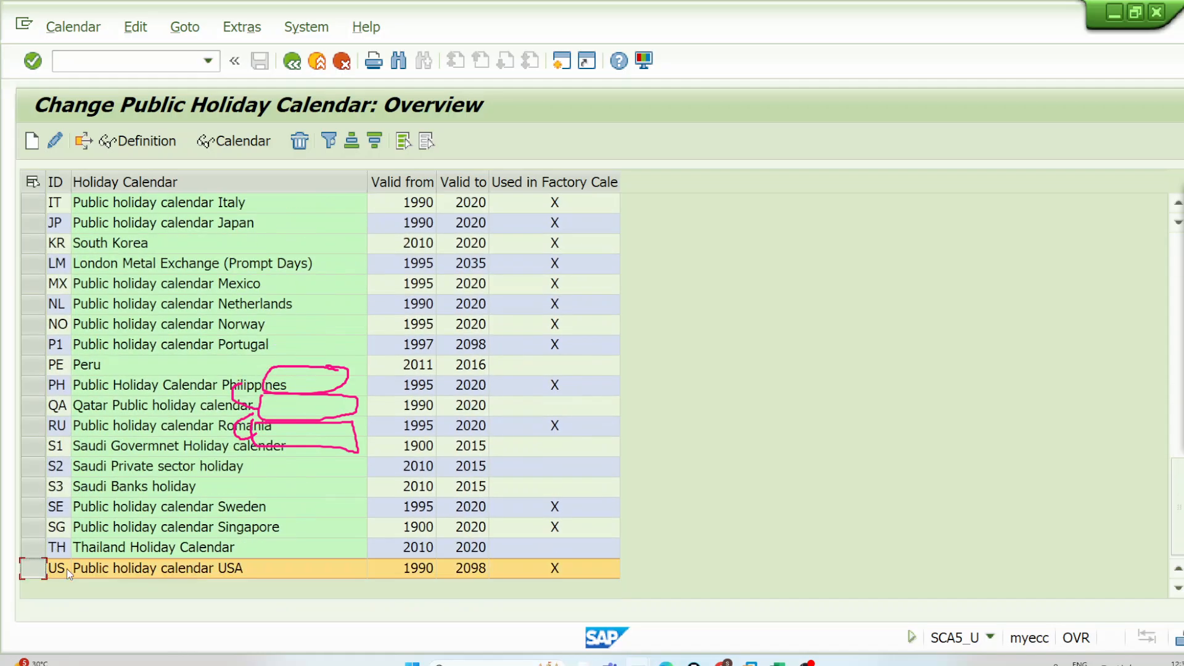
pyautogui.click(139, 142)
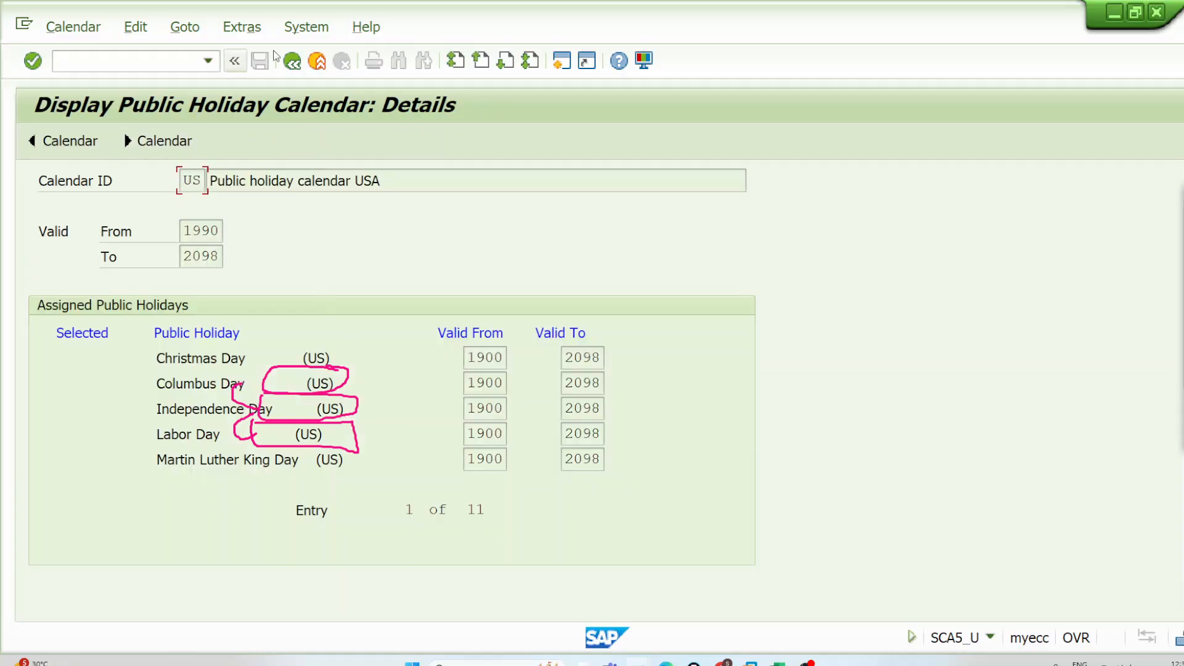
# Open the 2025 year overview of the US holiday calendar and examine the Memorial Day and Independence Day entries
pyautogui.click(292, 61)
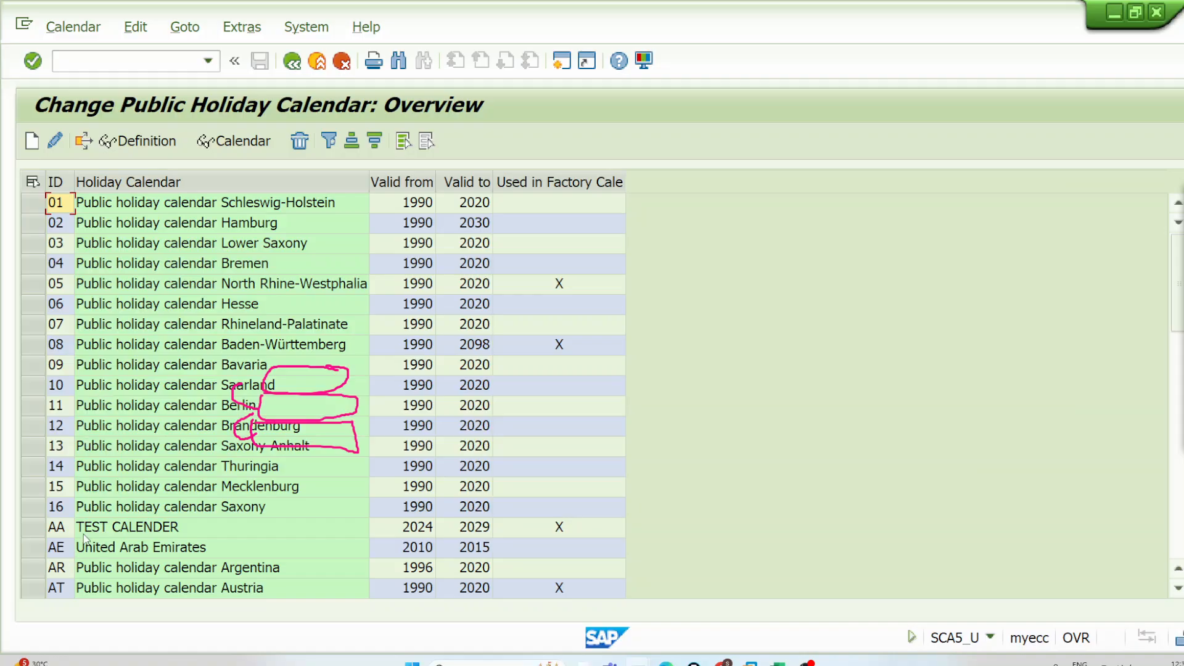
pyautogui.scroll(-10, 90, 531)
pyautogui.click(32, 568)
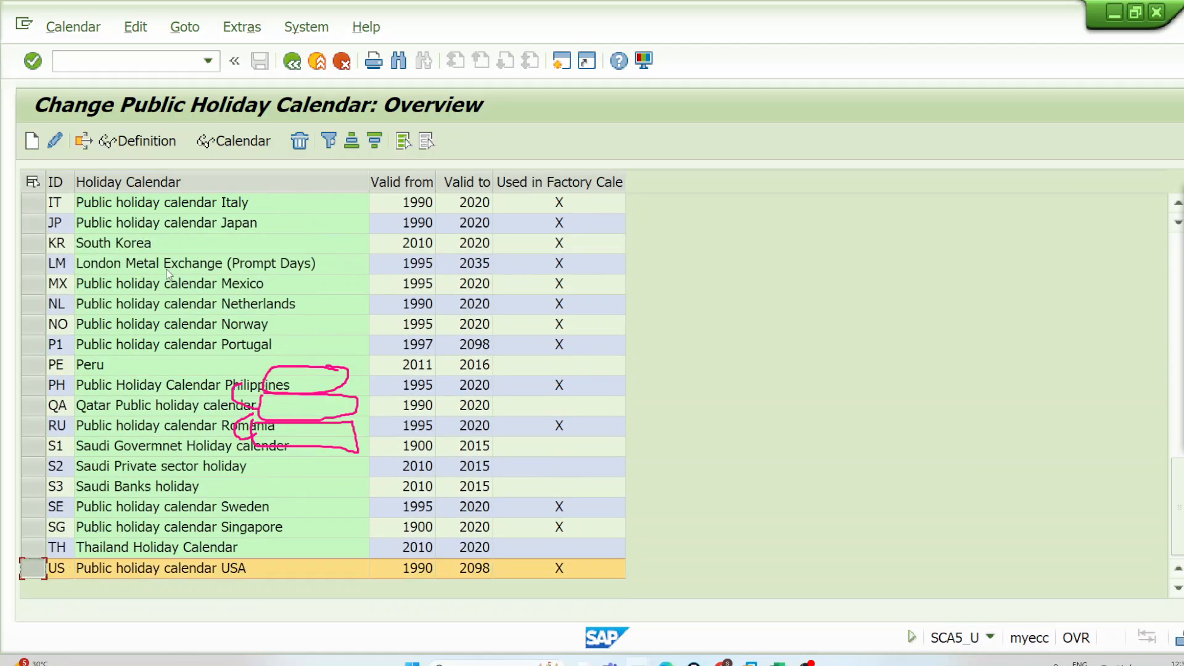
pyautogui.click(245, 142)
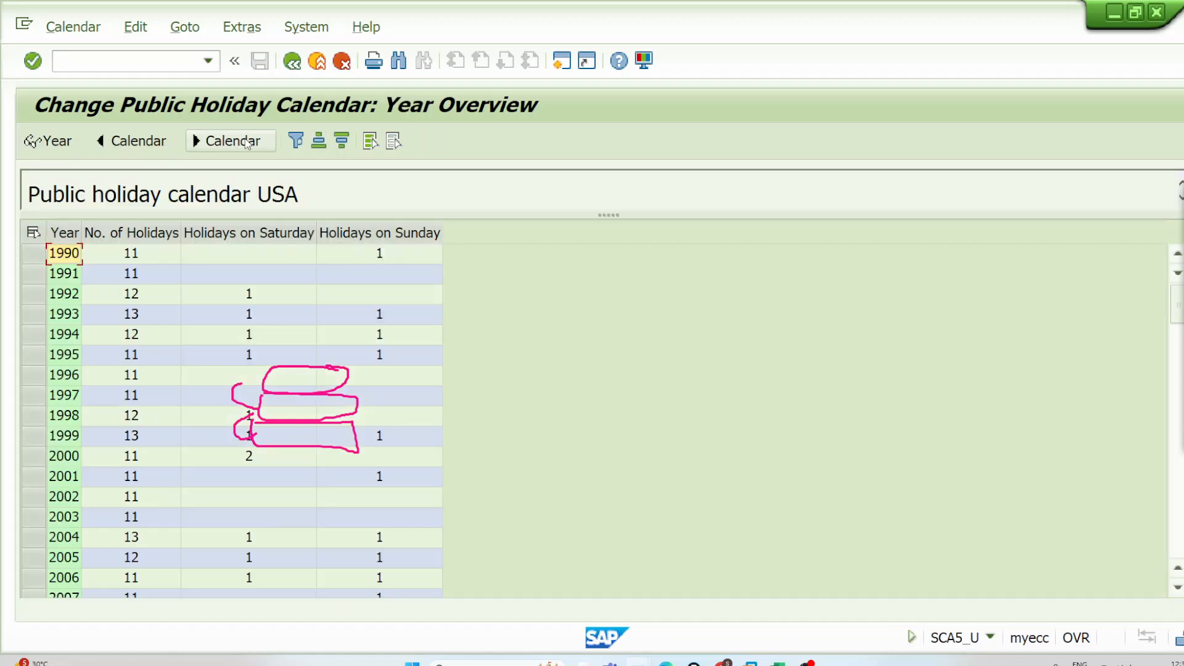
pyautogui.scroll(-8, 84, 427)
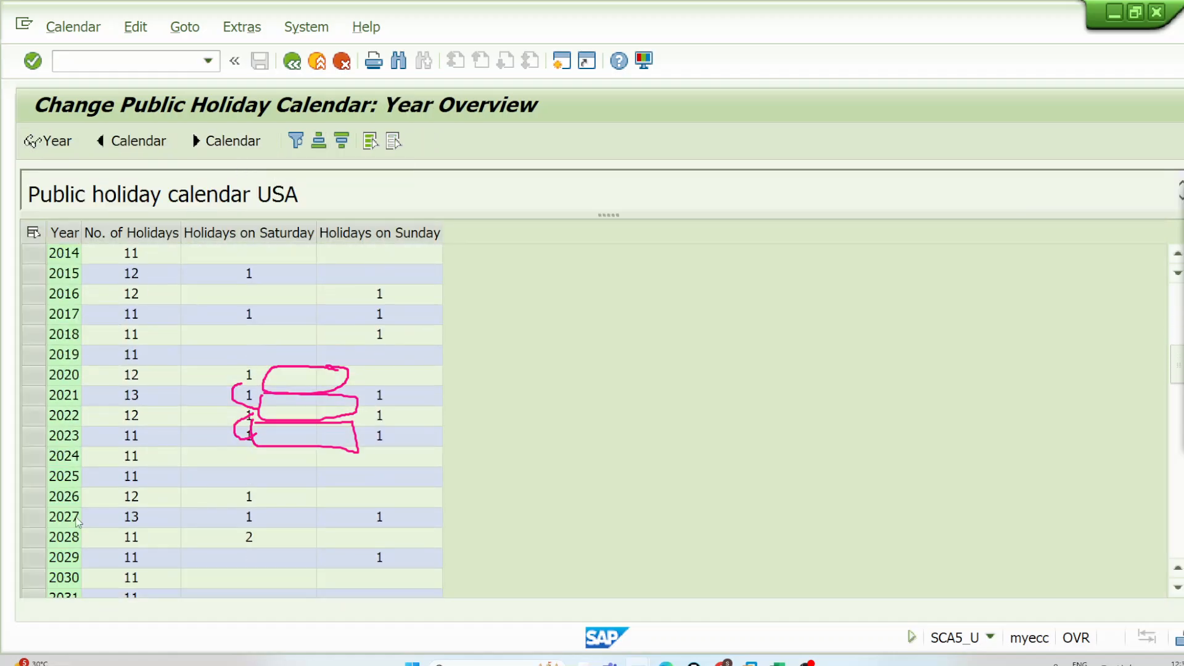
pyautogui.doubleClick(65, 476)
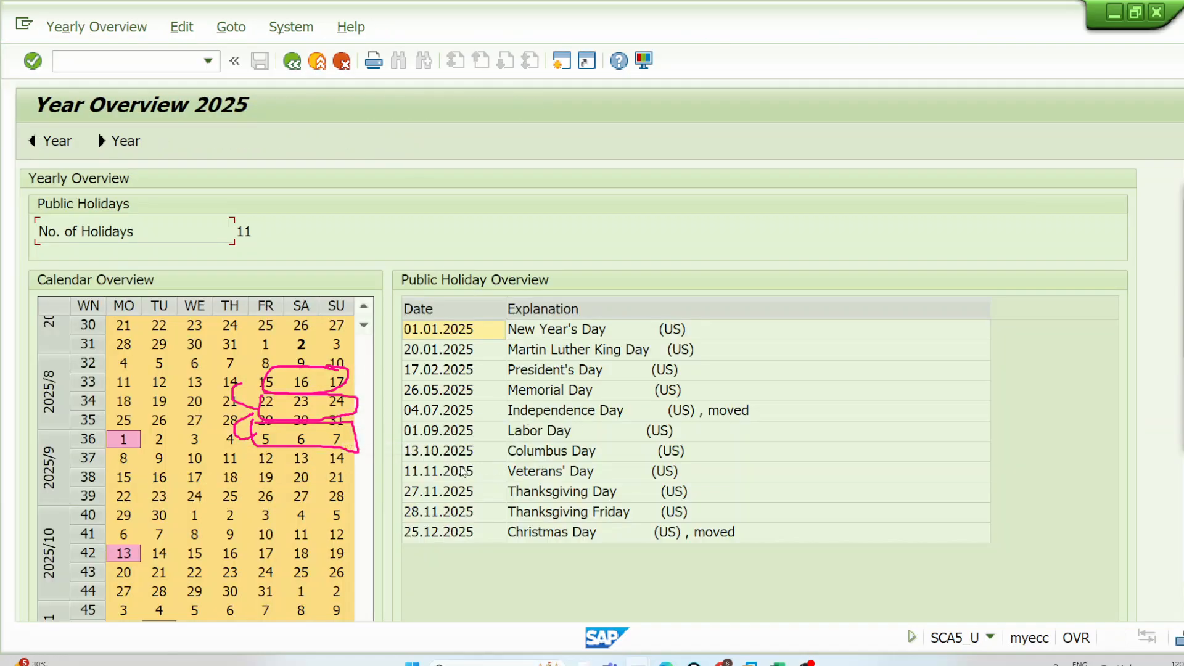
pyautogui.click(454, 396)
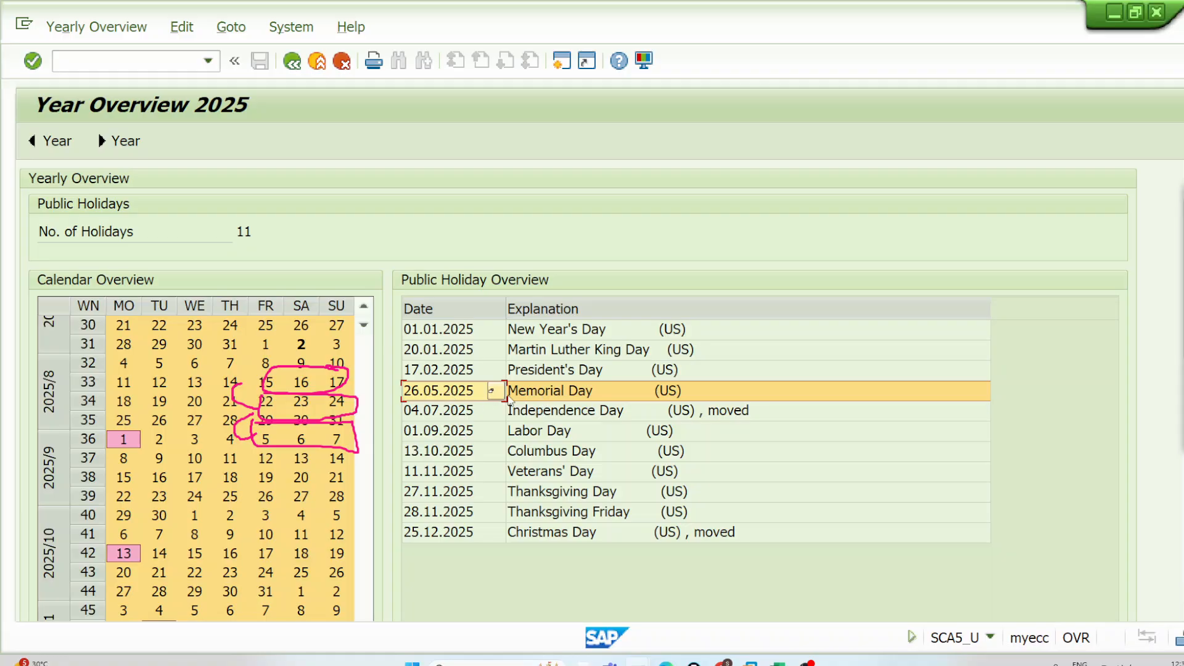
pyautogui.click(450, 414)
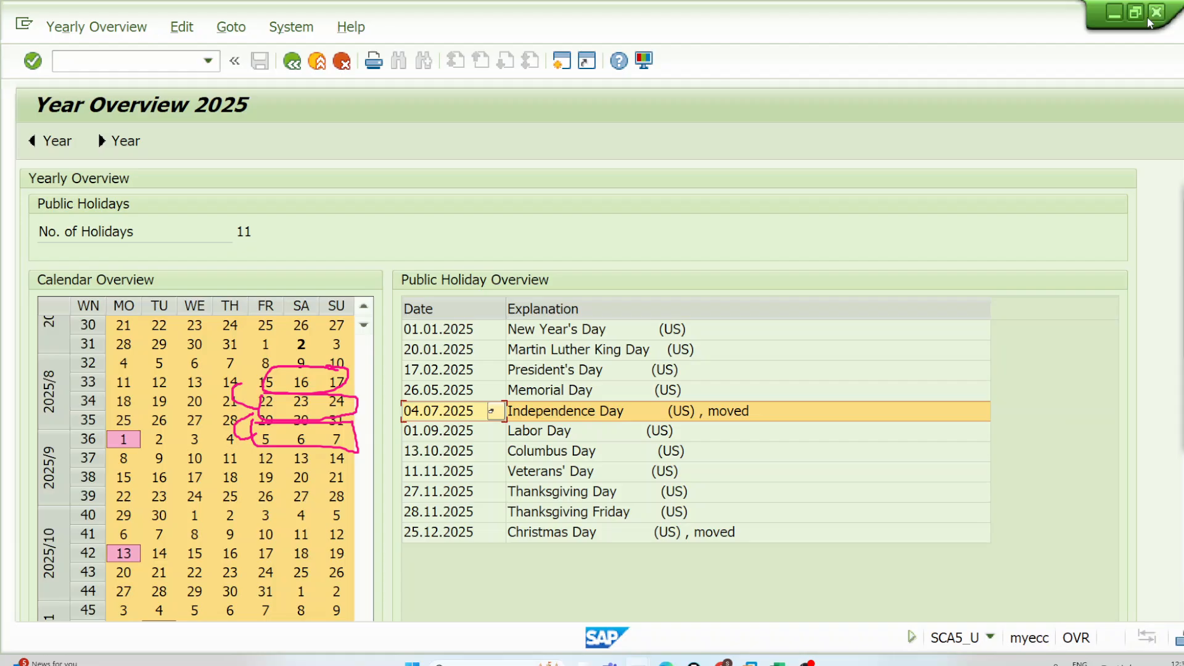
# Leave the holiday calendar session and check August 2025 in the system calendar from the shipping point details
pyautogui.press('F3')
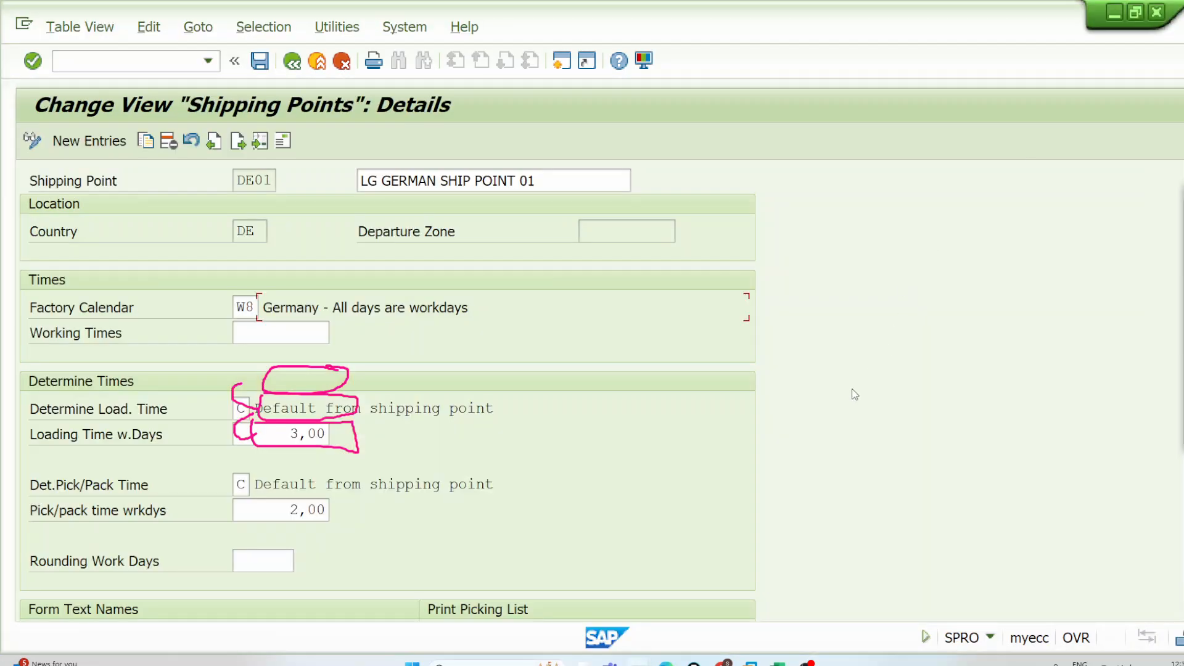
pyautogui.click(1172, 663)
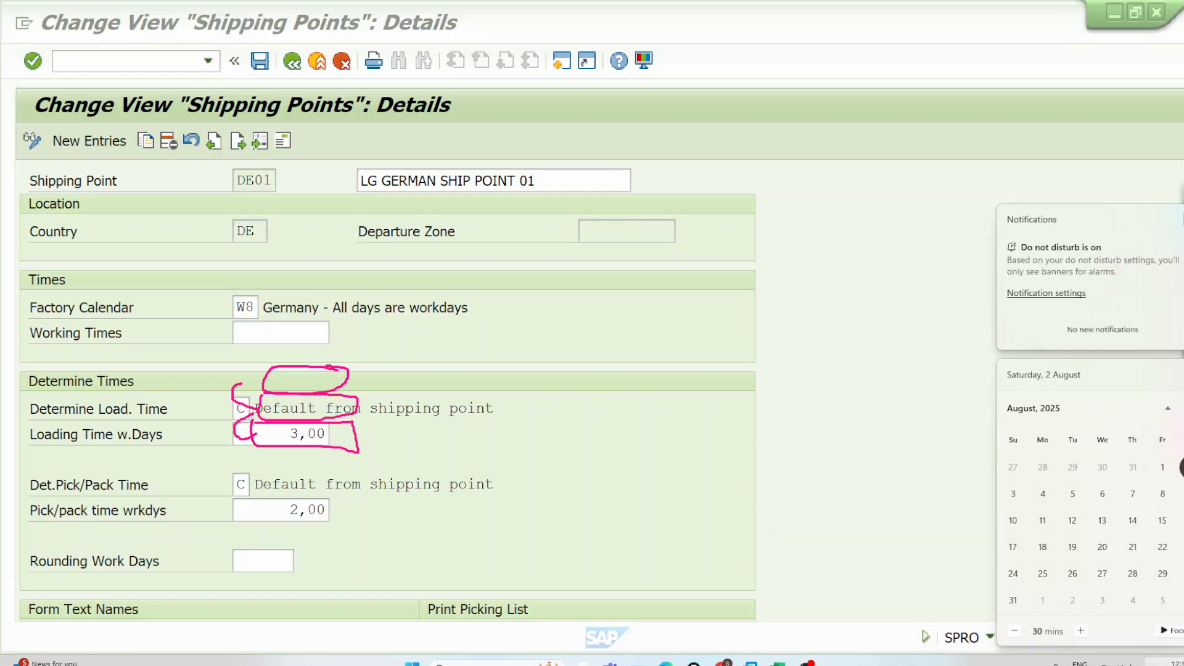
pyautogui.click(793, 421)
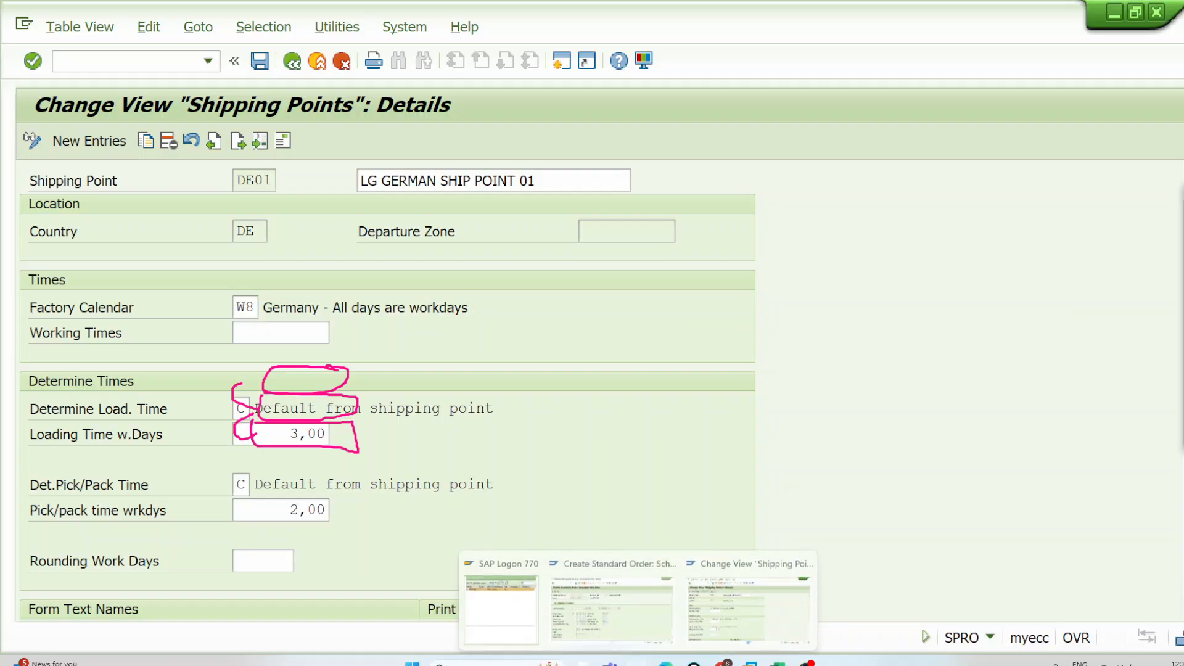
# Return to the standard order's schedule line and examine its material availability and loading dates
pyautogui.click(624, 602)
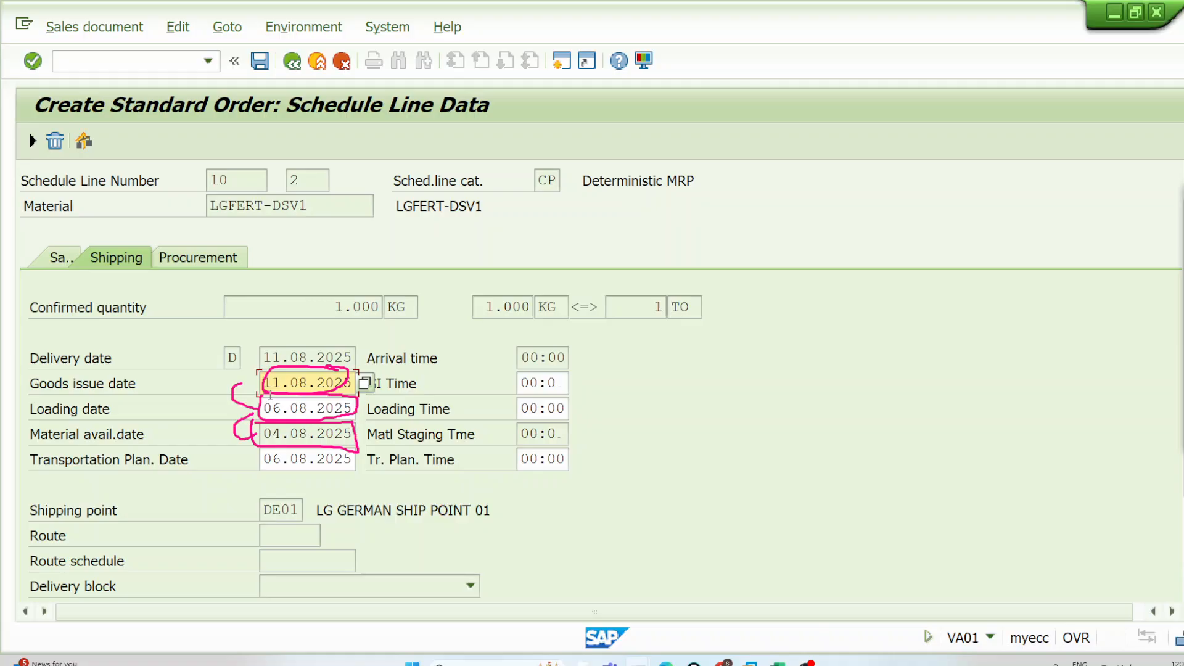
pyautogui.moveTo(267, 433); pyautogui.dragTo(352, 433)
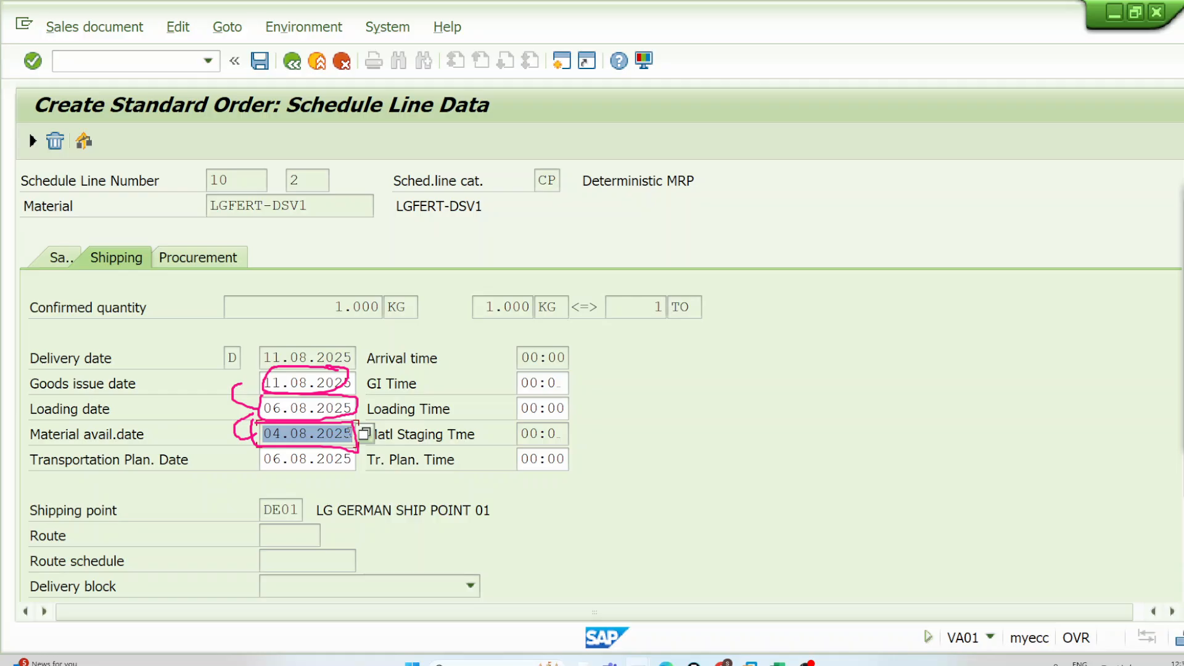
pyautogui.click(347, 435)
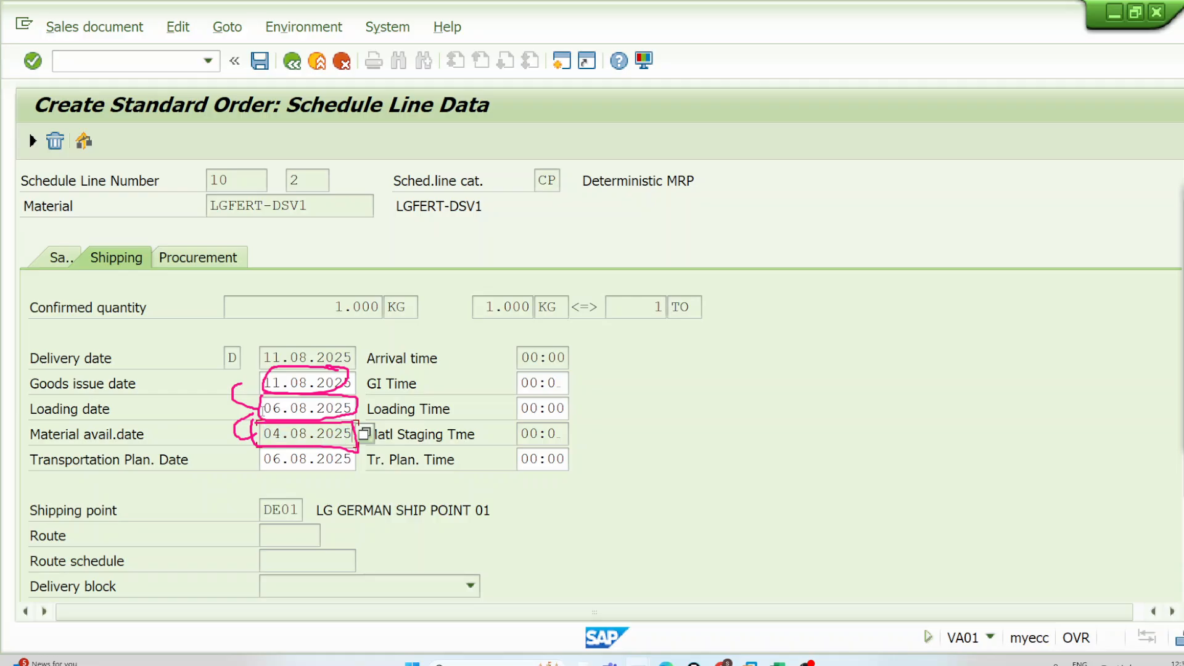
pyautogui.moveTo(262, 410); pyautogui.dragTo(352, 408)
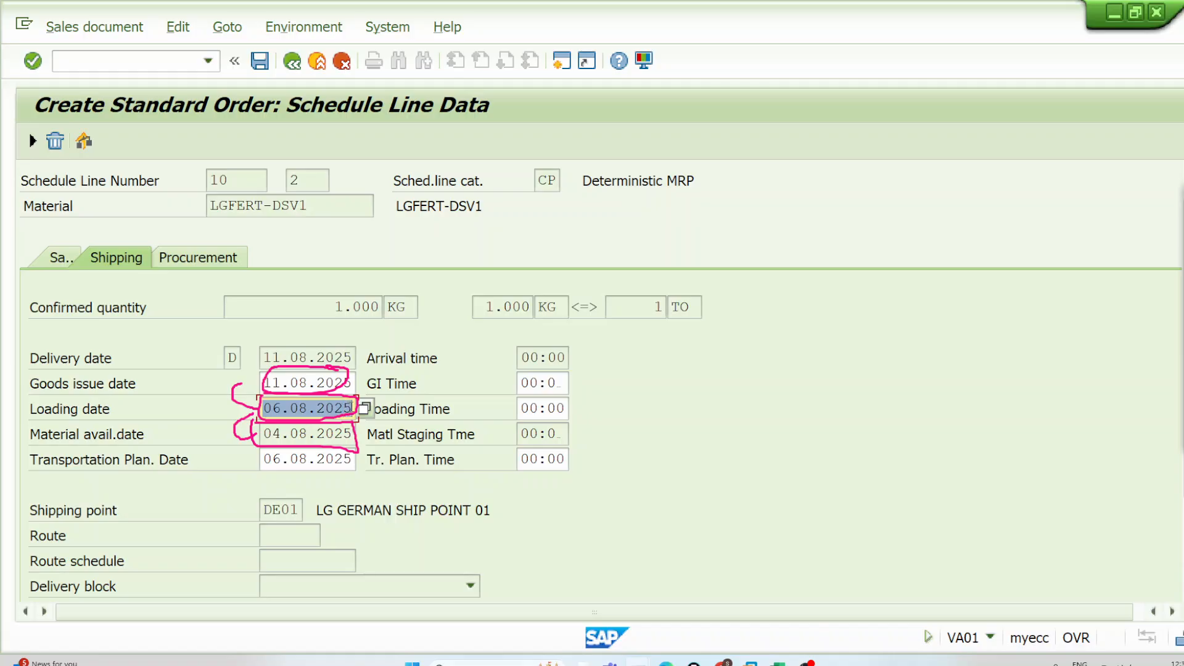
pyautogui.click(352, 407)
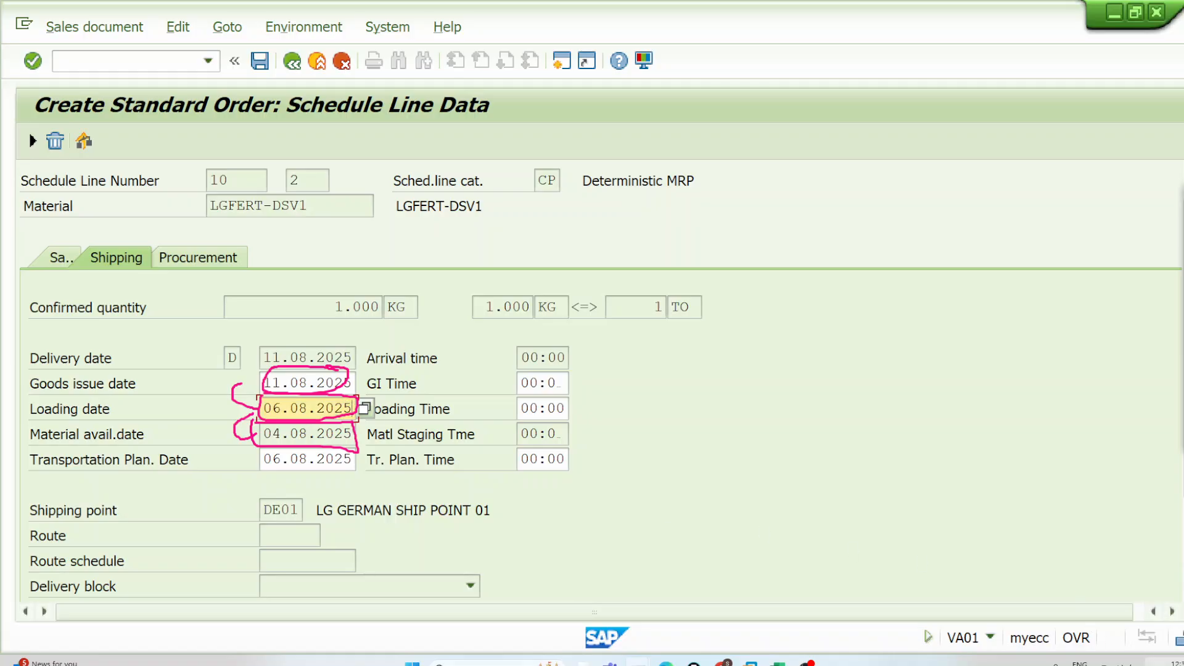
# Check the goods issue and delivery dates against August 2025 in the system calendar, and clear the pen marks
pyautogui.click(1152, 661)
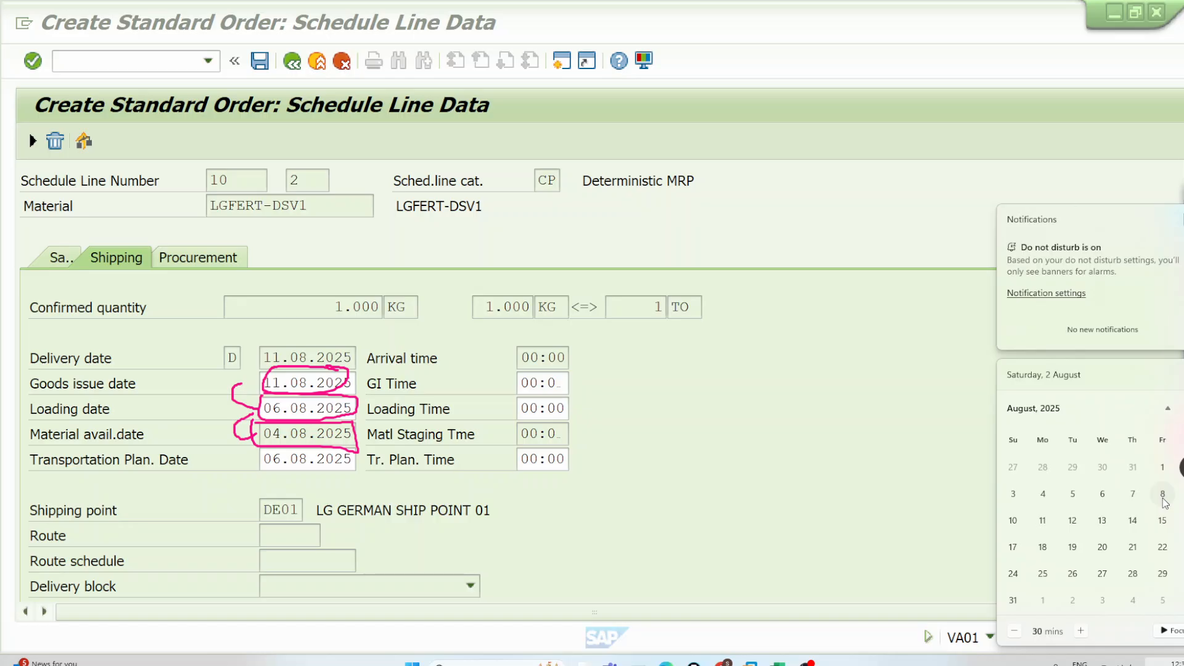
pyautogui.moveTo(267, 382); pyautogui.dragTo(354, 379)
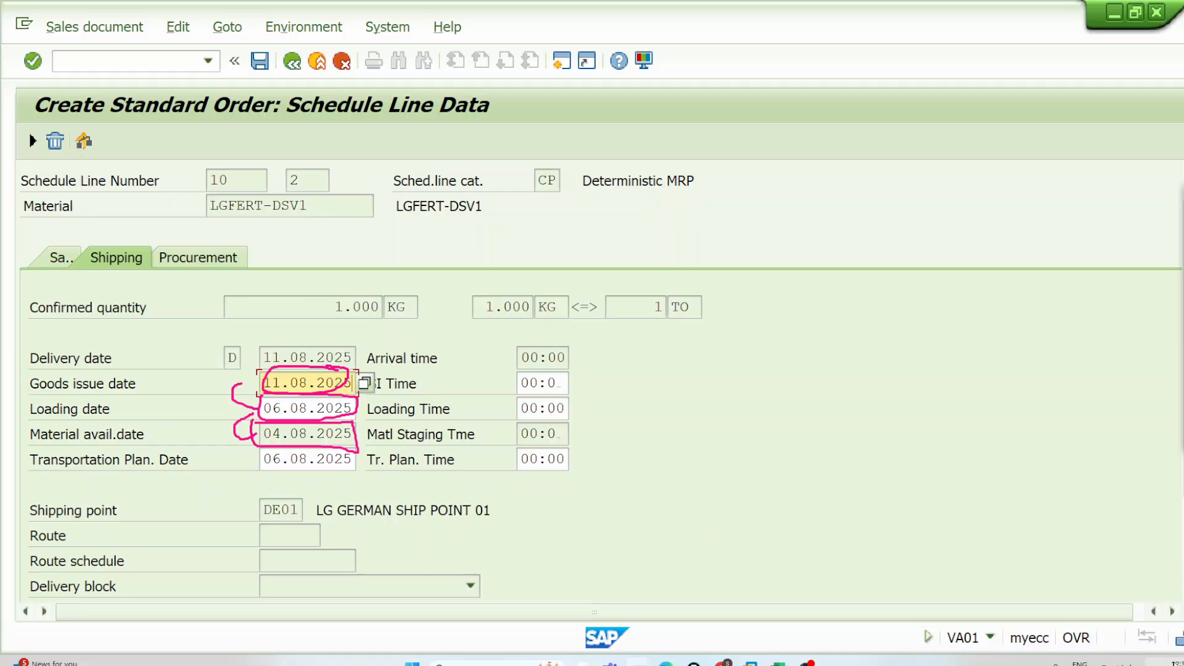
pyautogui.click(1175, 663)
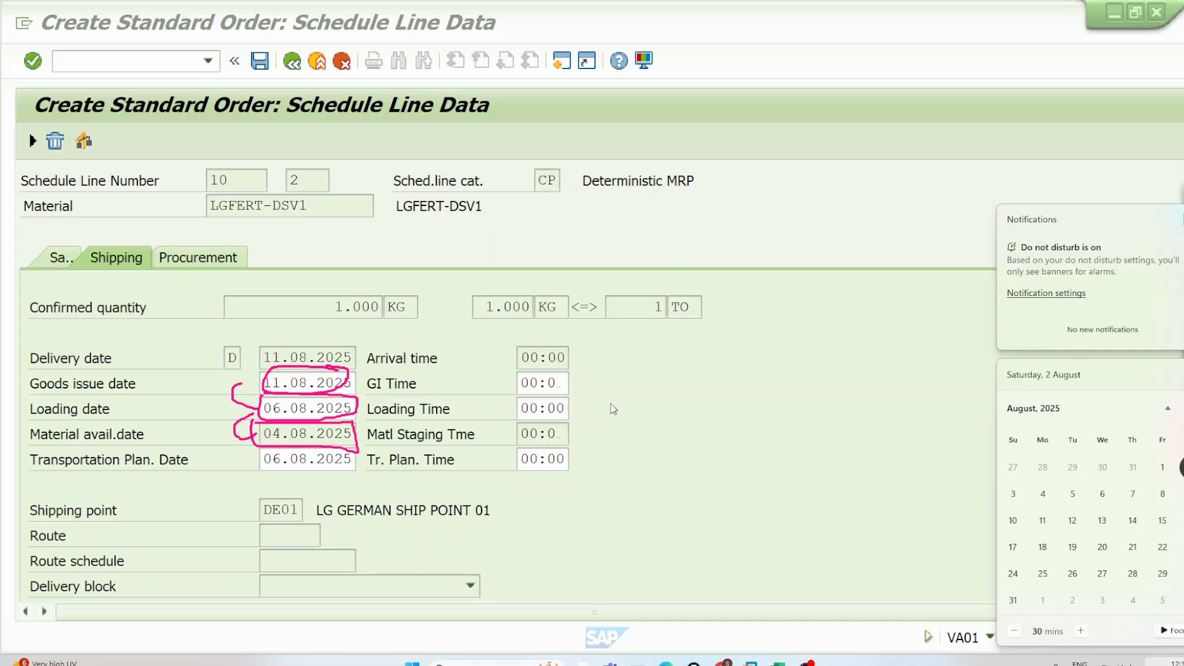
pyautogui.moveTo(275, 383); pyautogui.dragTo(351, 357)
pyautogui.click(318, 383)
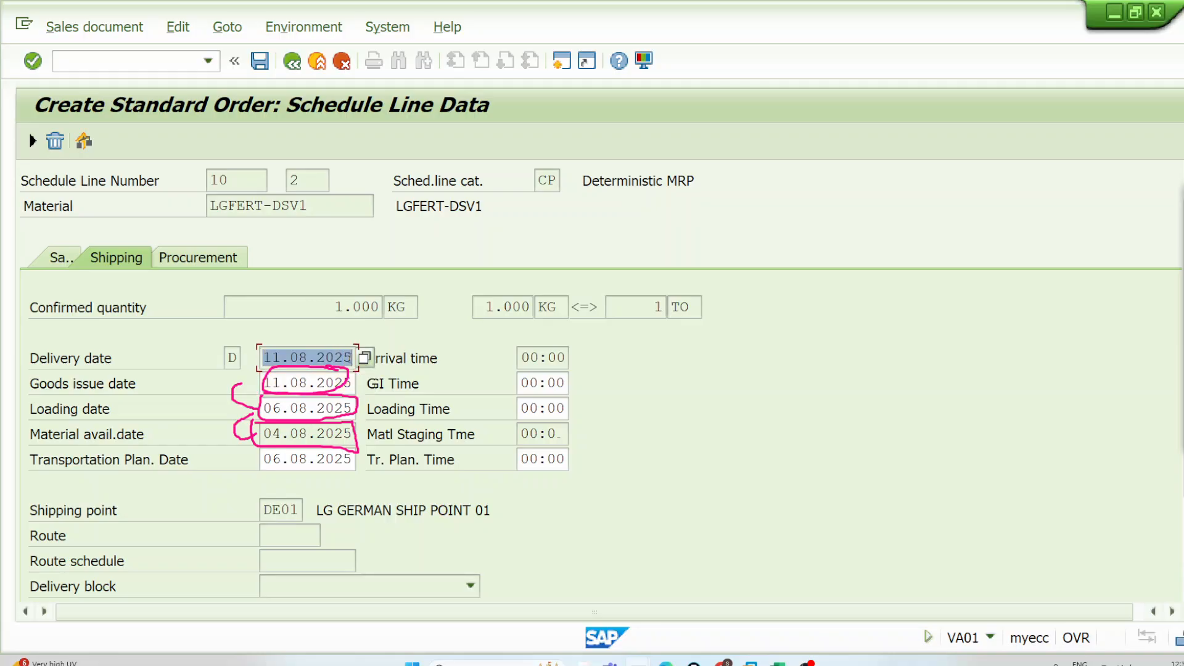
pyautogui.click(352, 358)
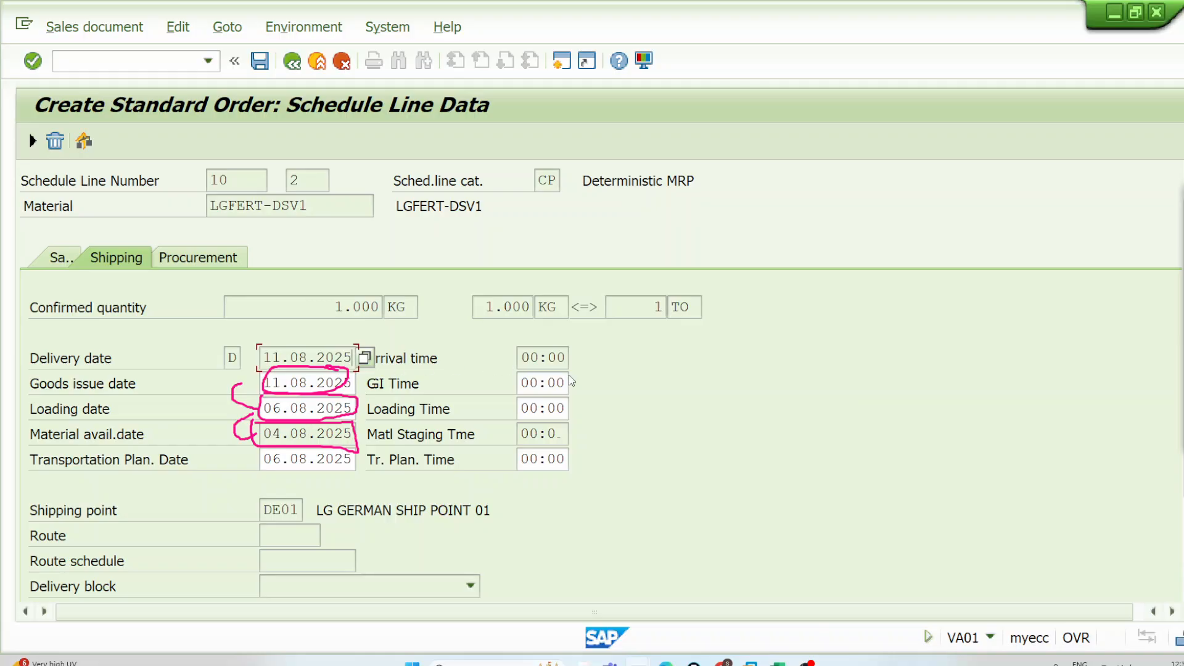
pyautogui.press('Escape')
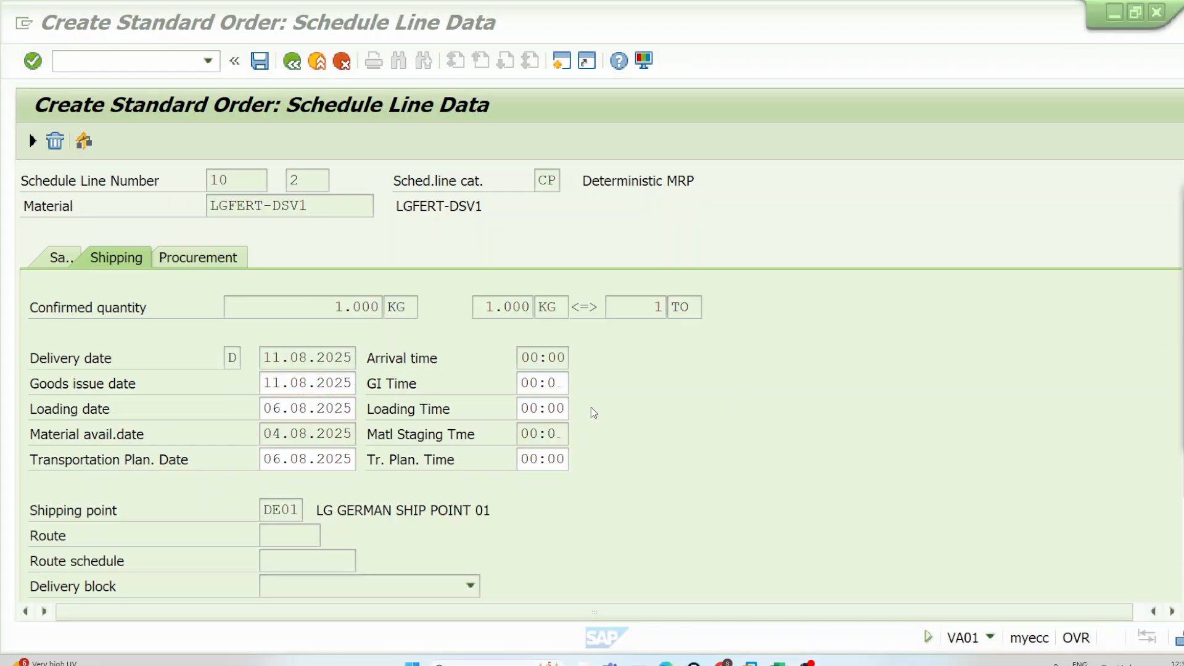
# Switch to the Delivery Scheduling notes in Excel, tick the Material Availability Date definition and underline Loading Date with the screen pen
pyautogui.scroll(-1, 569, 414)
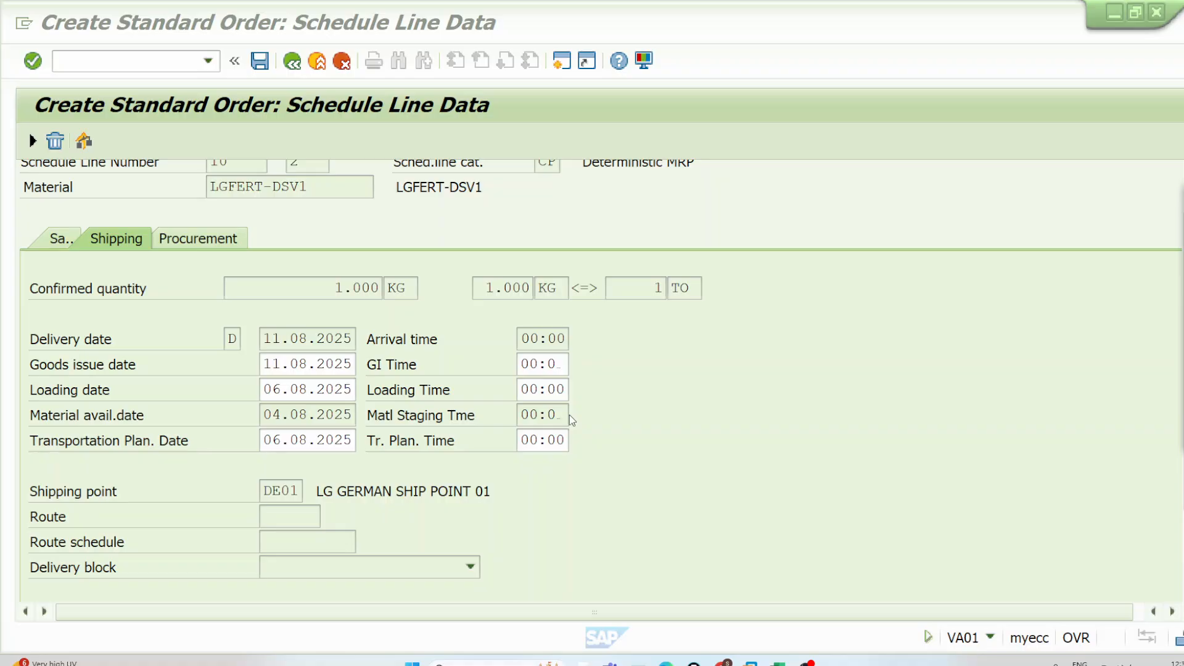
pyautogui.scroll(1, 569, 415)
pyautogui.click(778, 662)
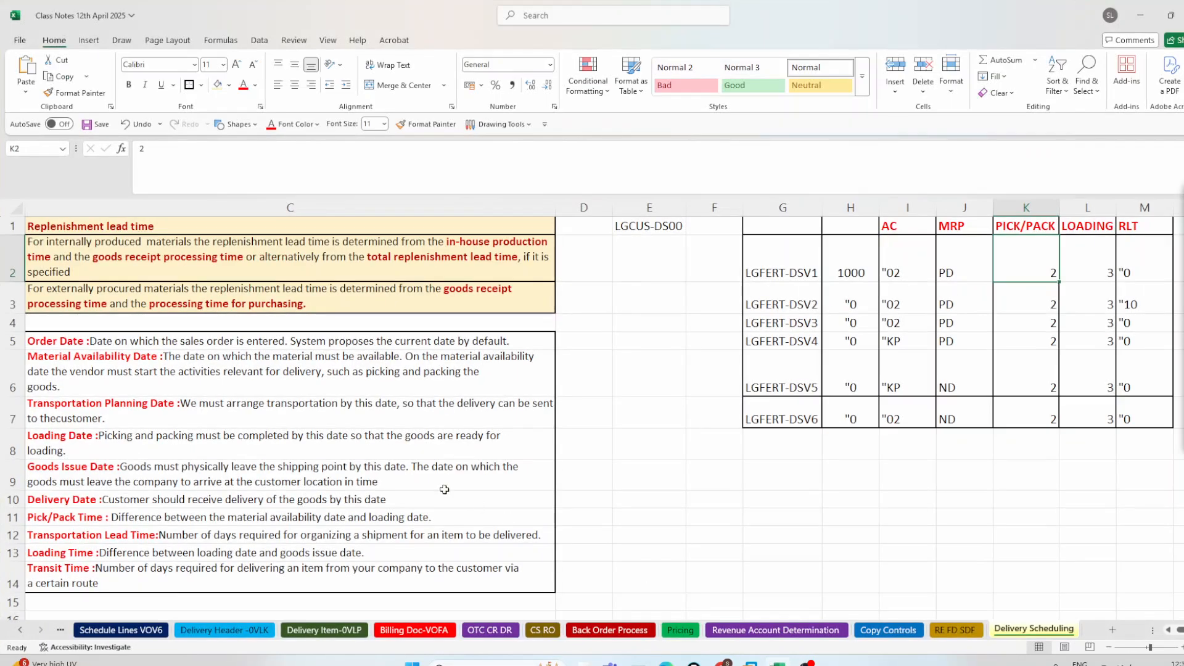
pyautogui.click(1182, 253)
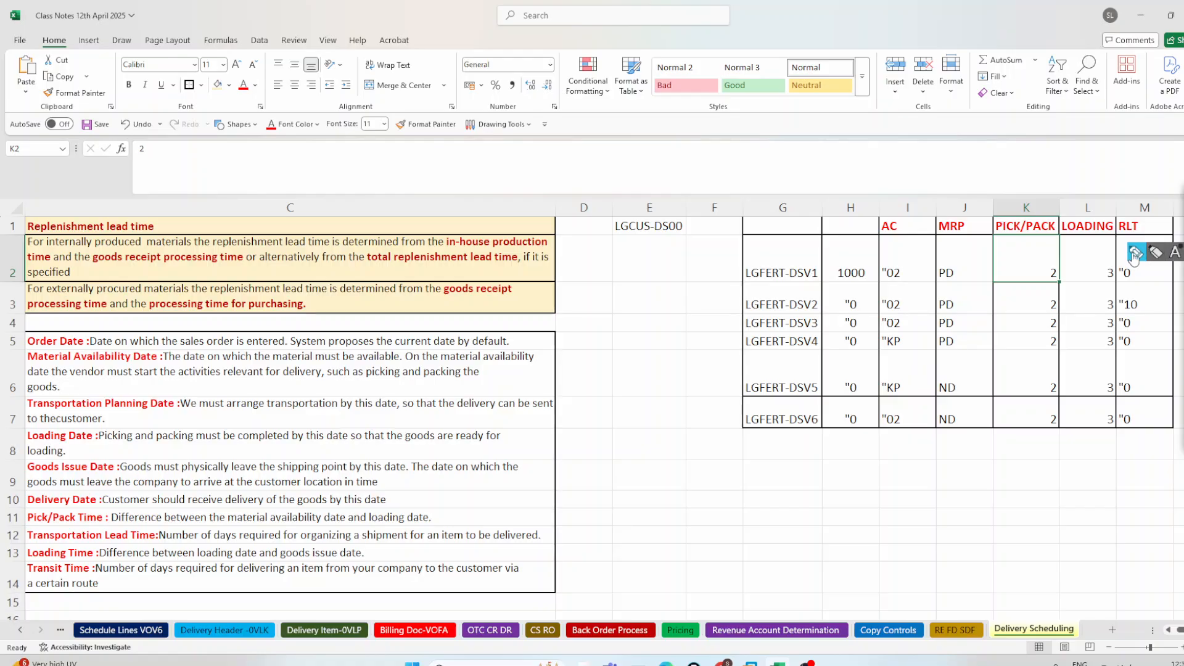
pyautogui.click(1135, 253)
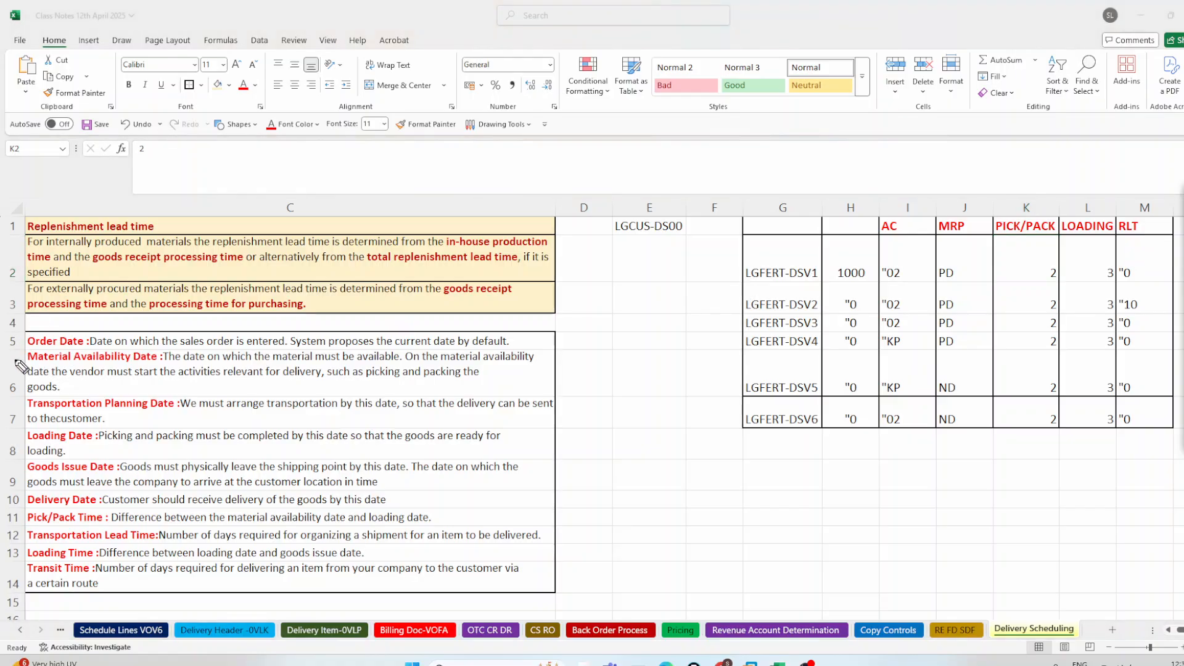
pyautogui.moveTo(16, 359); pyautogui.dragTo(54, 333)
pyautogui.moveTo(26, 442); pyautogui.dragTo(106, 444)
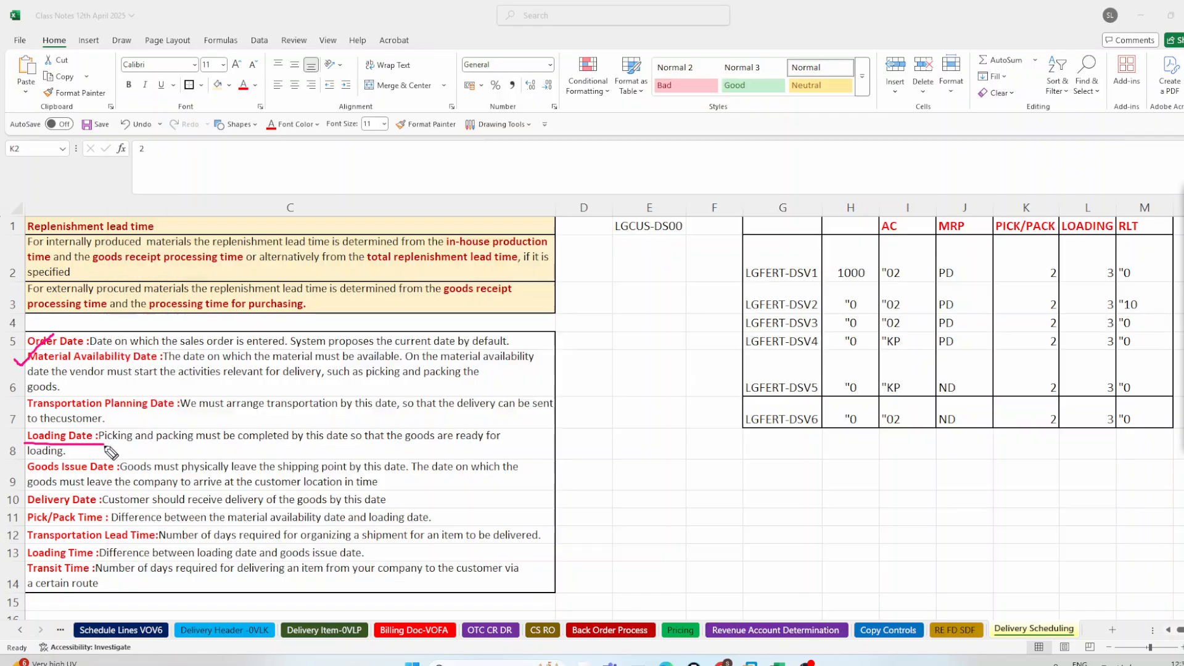
# Return to the order's schedule line in SAP and examine the Loading date field
pyautogui.moveTo(638, 661)
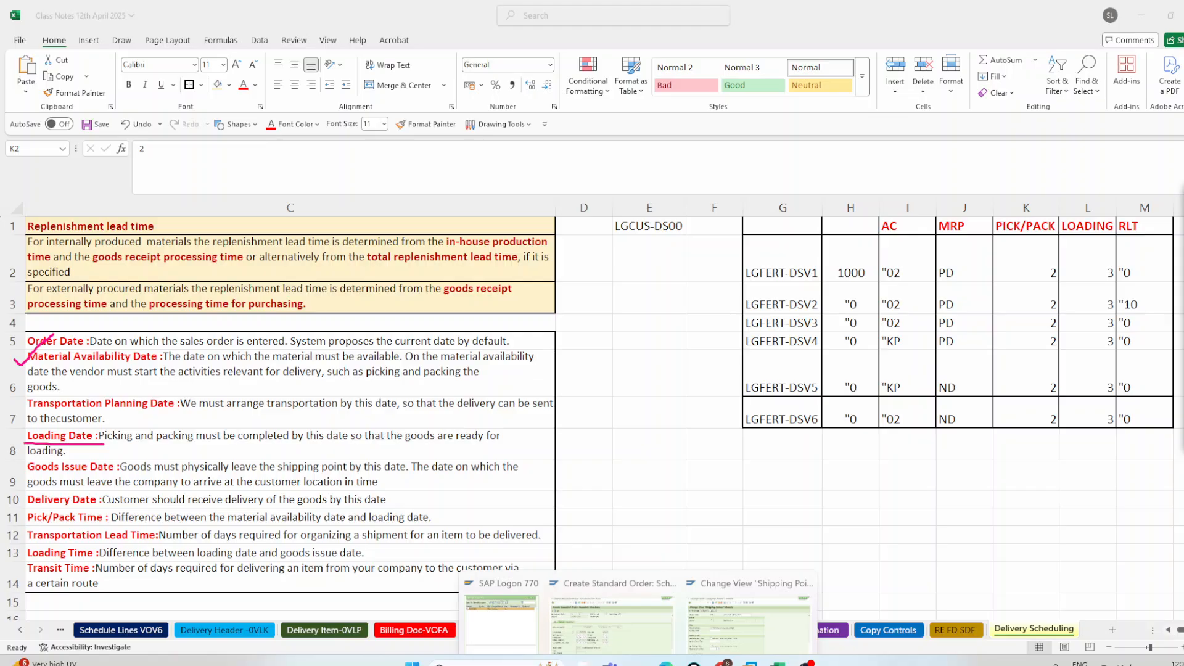
pyautogui.click(642, 615)
pyautogui.click(265, 399)
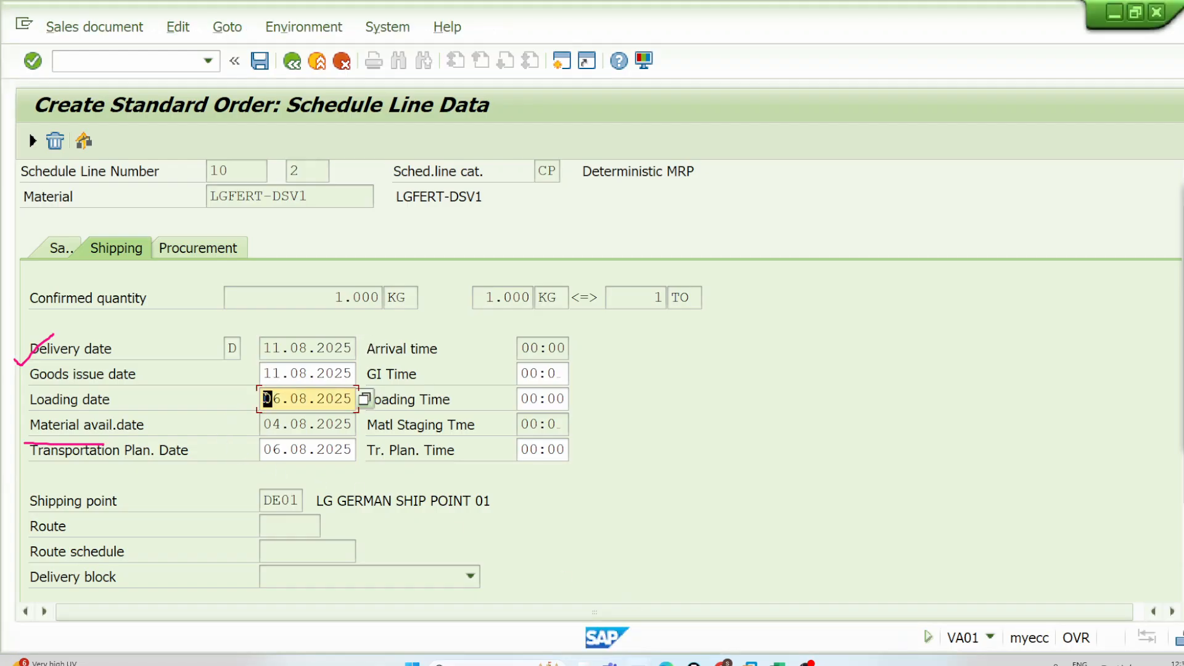
pyautogui.moveTo(126, 404); pyautogui.dragTo(20, 401)
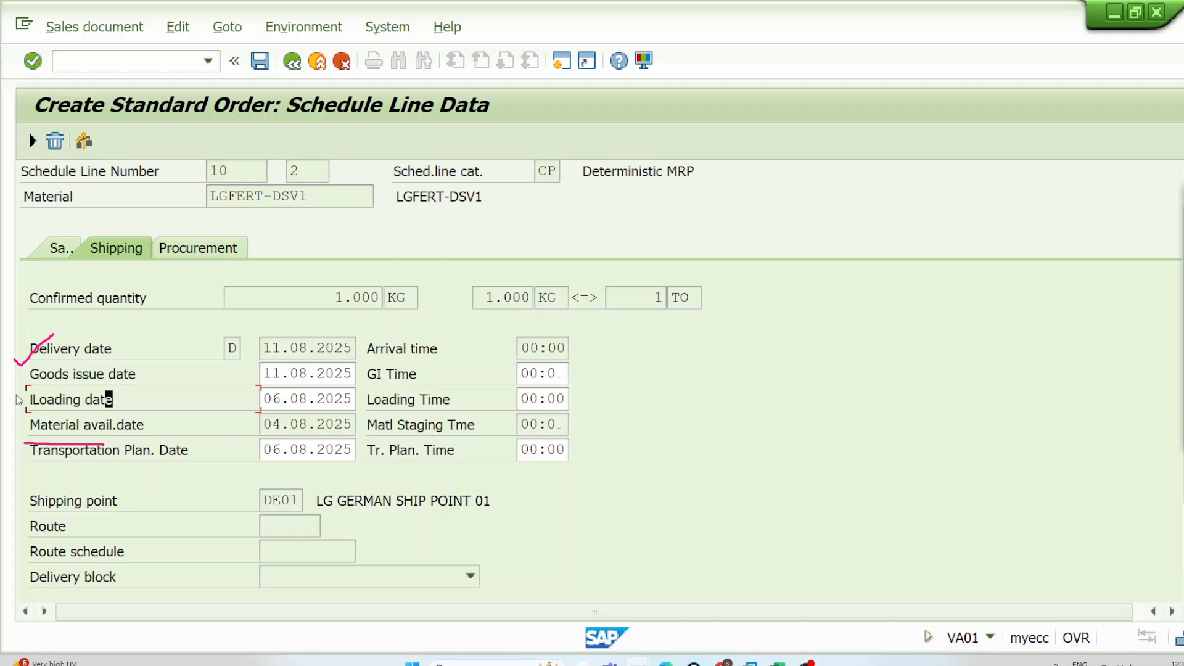
pyautogui.click(264, 399)
pyautogui.moveTo(118, 400)
pyautogui.mouseDown()
pyautogui.moveTo(35, 401)
pyautogui.moveTo(104, 400)
pyautogui.mouseUp()
# Shrink the schedule line window beside the Excel notes and compare its loading and goods issue dates with their definitions
pyautogui.hotkey('alt', 'Tab')
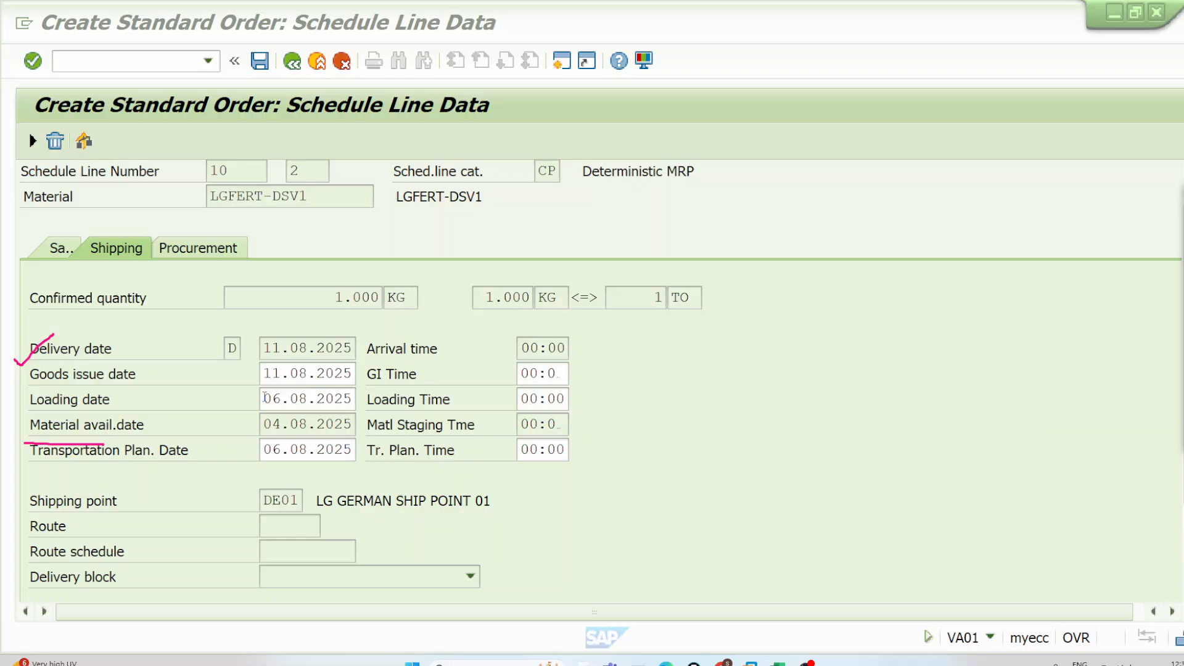
pyautogui.click(760, 27)
pyautogui.moveTo(849, 25); pyautogui.dragTo(941, 130)
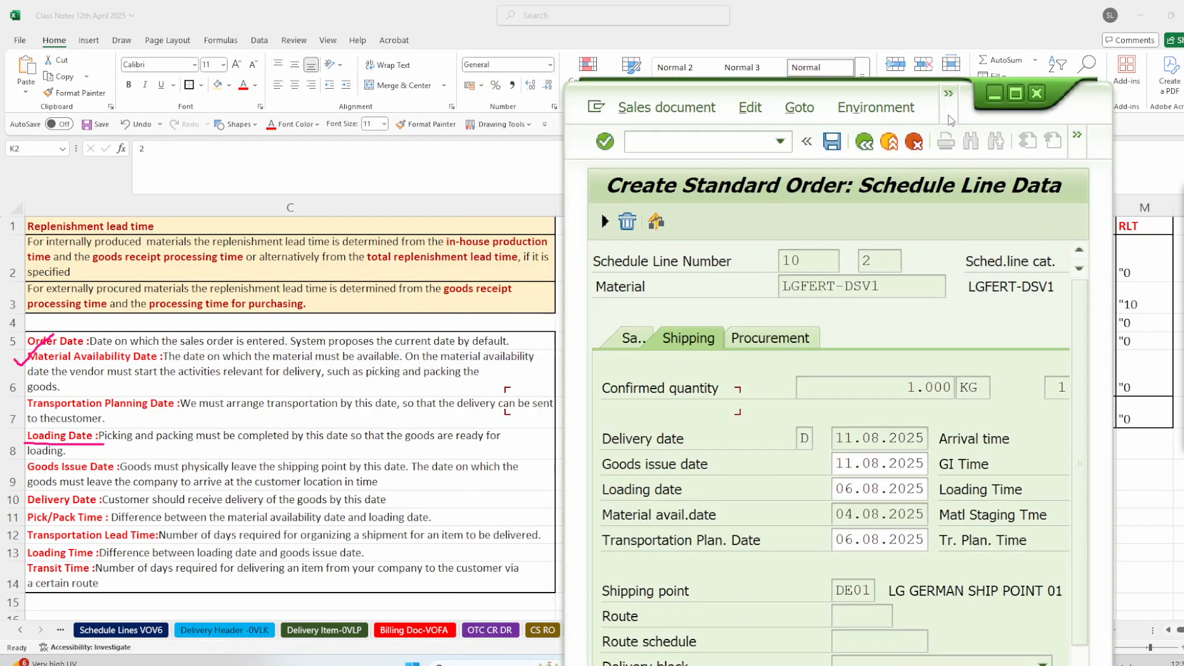
pyautogui.click(949, 94)
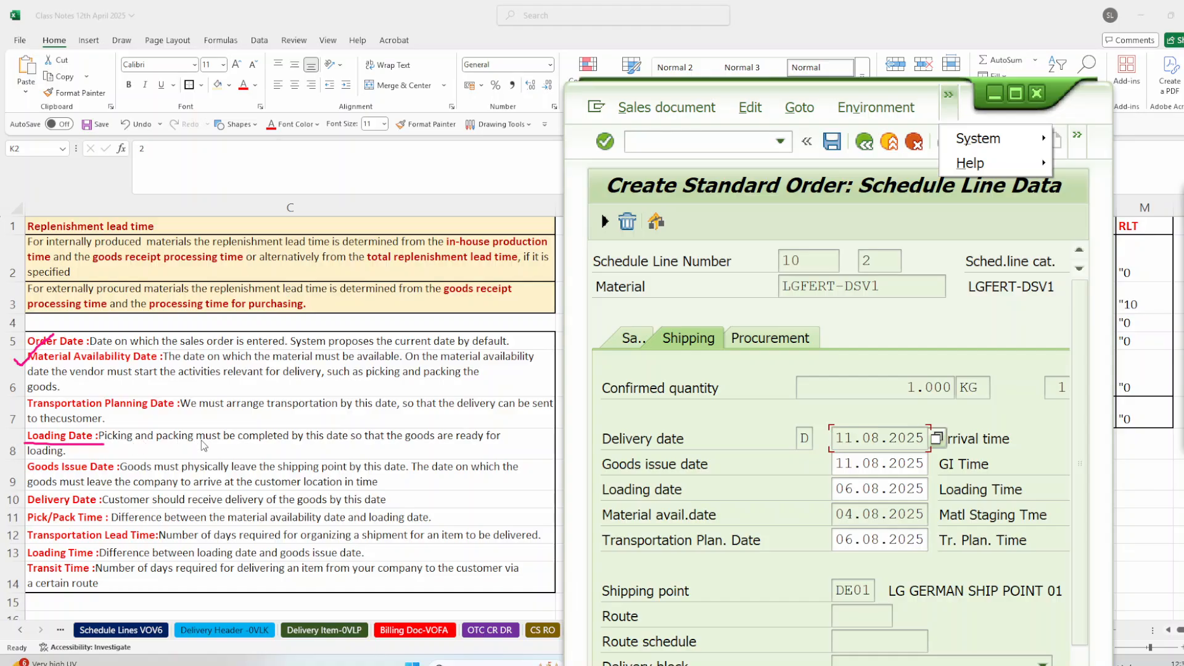
pyautogui.click(845, 489)
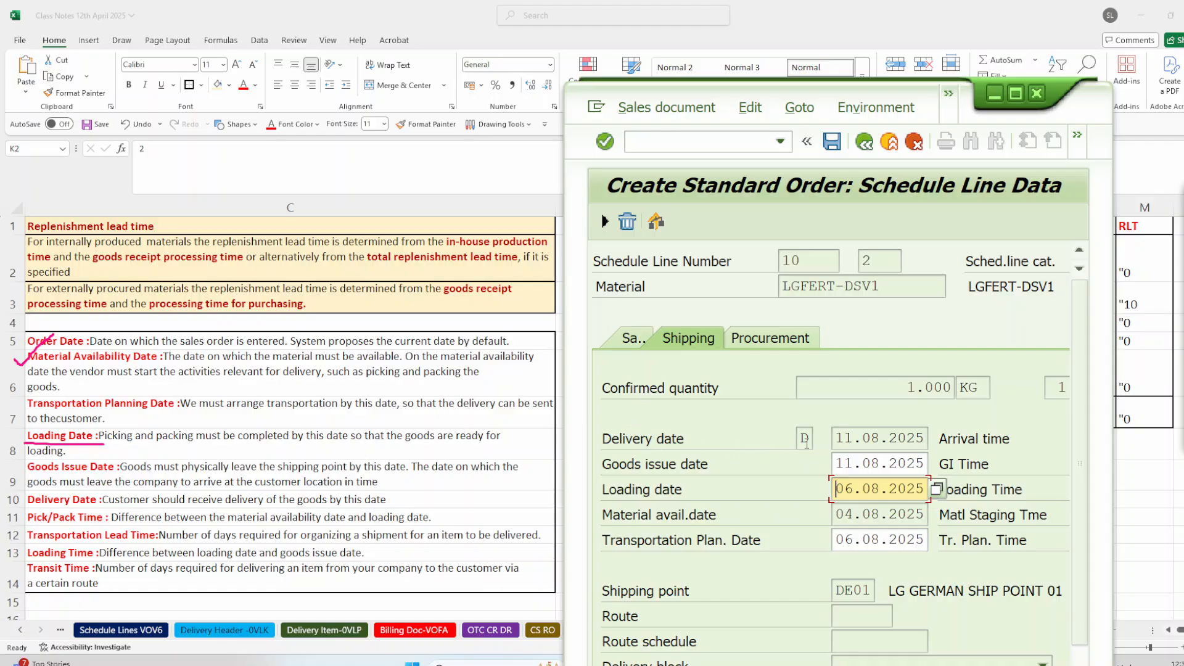
pyautogui.click(834, 461)
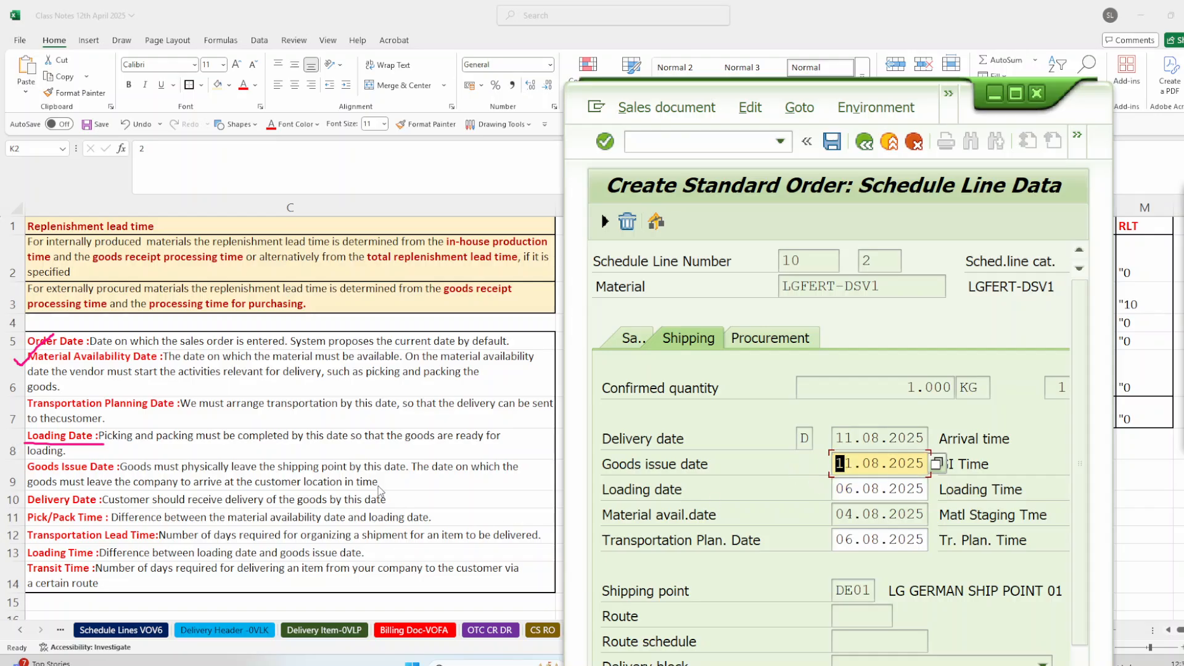
# Frame the Delivery Date definition with an arrow to a box, tick Goods Issue Date, and erase all pen marks
pyautogui.click(235, 475)
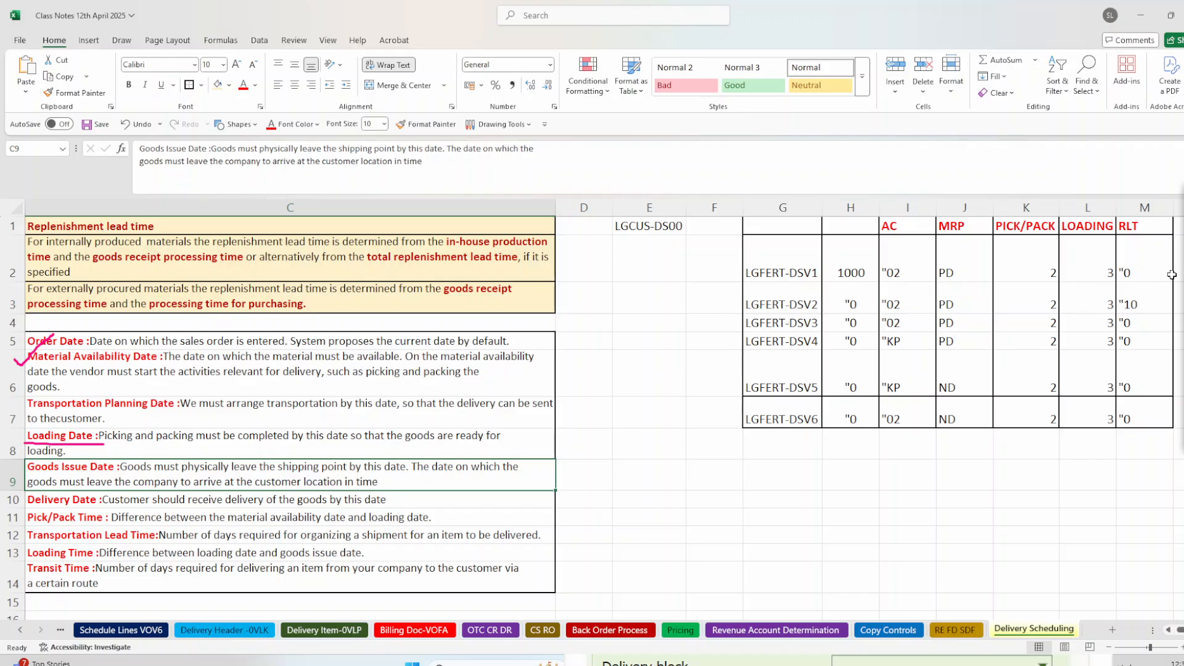
pyautogui.click(1137, 253)
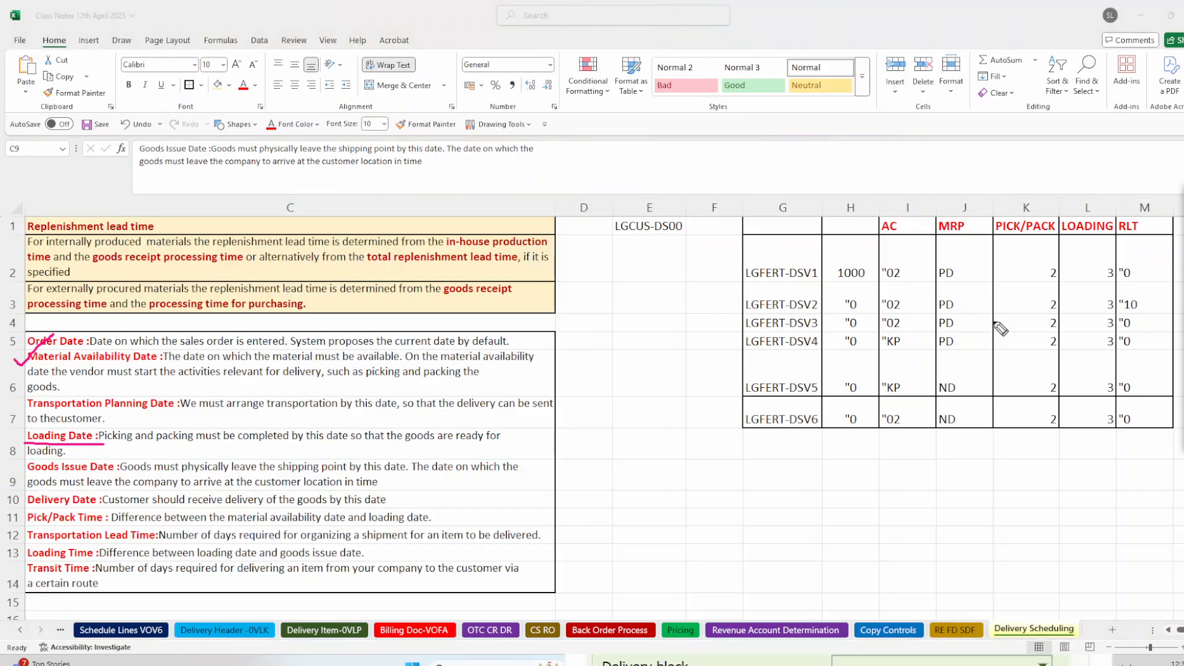
pyautogui.moveTo(108, 511)
pyautogui.mouseDown()
pyautogui.moveTo(398, 510)
pyautogui.moveTo(401, 487)
pyautogui.moveTo(49, 485)
pyautogui.moveTo(13, 515)
pyautogui.moveTo(126, 509)
pyautogui.mouseUp()
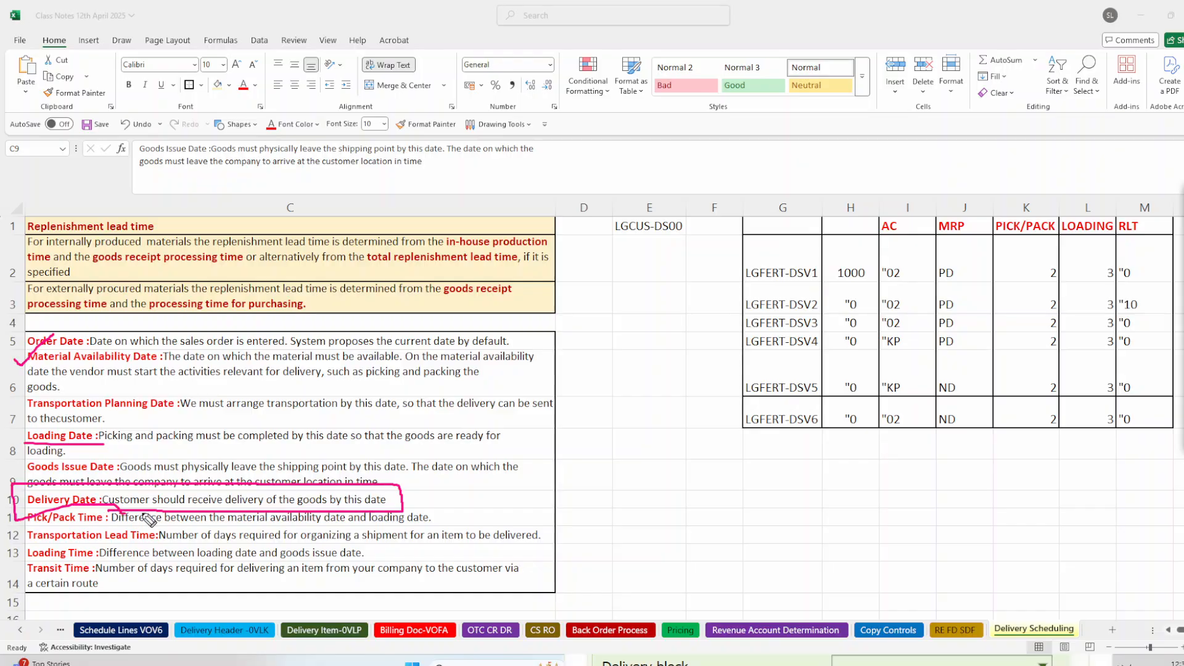
pyautogui.moveTo(397, 490)
pyautogui.mouseDown()
pyautogui.moveTo(678, 457)
pyautogui.moveTo(712, 459)
pyautogui.moveTo(734, 478)
pyautogui.moveTo(718, 445)
pyautogui.mouseUp()
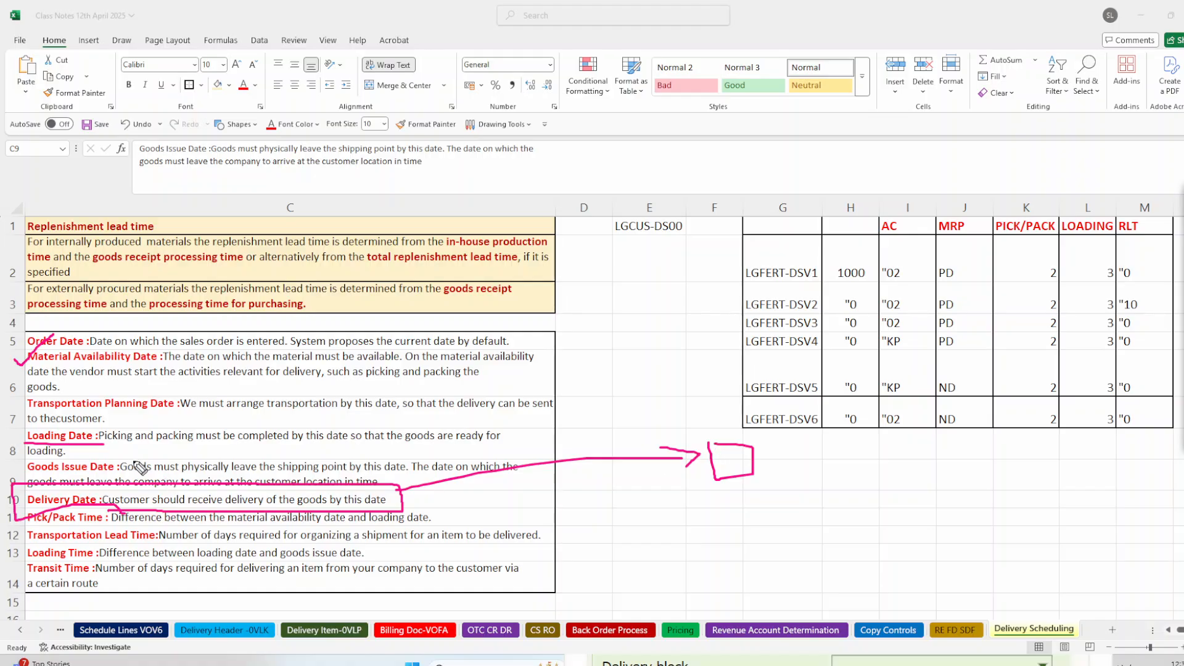
pyautogui.moveTo(12, 463); pyautogui.dragTo(57, 435)
pyautogui.press('e')
# Underline Pick/Pack Time, Loading Time, Transportation Lead Time and Transit Time in the notes, with a bracket and arrow beside the rows
pyautogui.moveTo(27, 527); pyautogui.dragTo(132, 529)
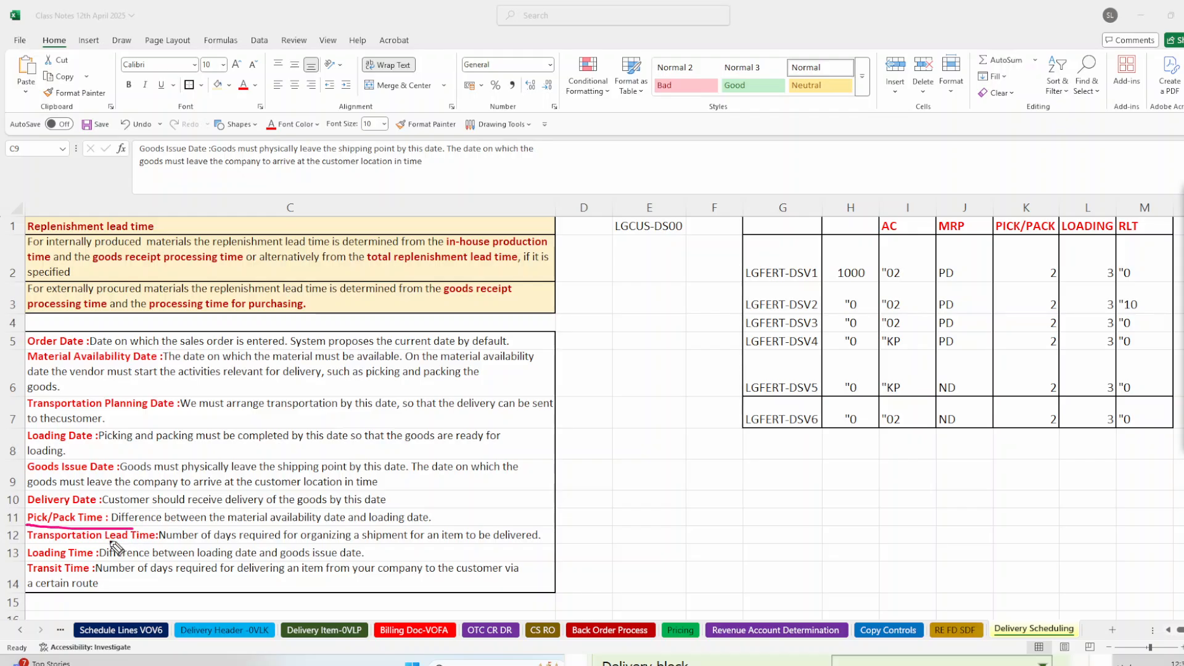
pyautogui.moveTo(25, 561); pyautogui.dragTo(94, 561)
pyautogui.moveTo(567, 513)
pyautogui.mouseDown()
pyautogui.moveTo(601, 552)
pyautogui.moveTo(560, 562)
pyautogui.moveTo(645, 508)
pyautogui.mouseUp()
pyautogui.moveTo(633, 497); pyautogui.dragTo(661, 522)
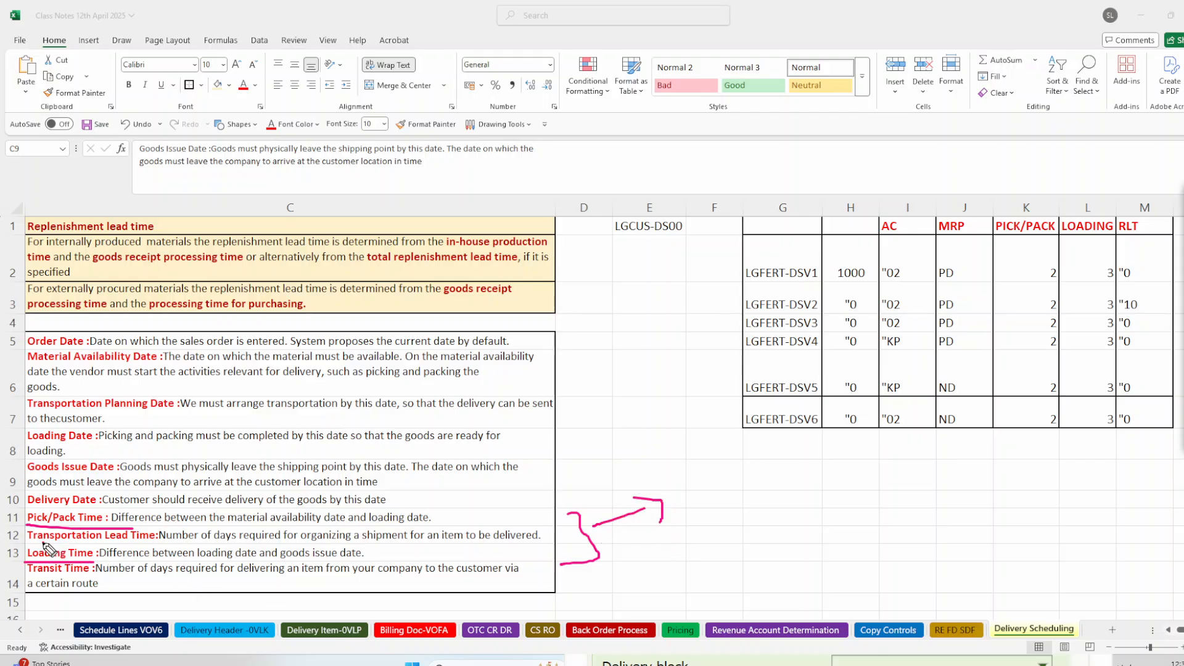
pyautogui.moveTo(29, 544); pyautogui.dragTo(142, 543)
pyautogui.moveTo(31, 570); pyautogui.dragTo(97, 580)
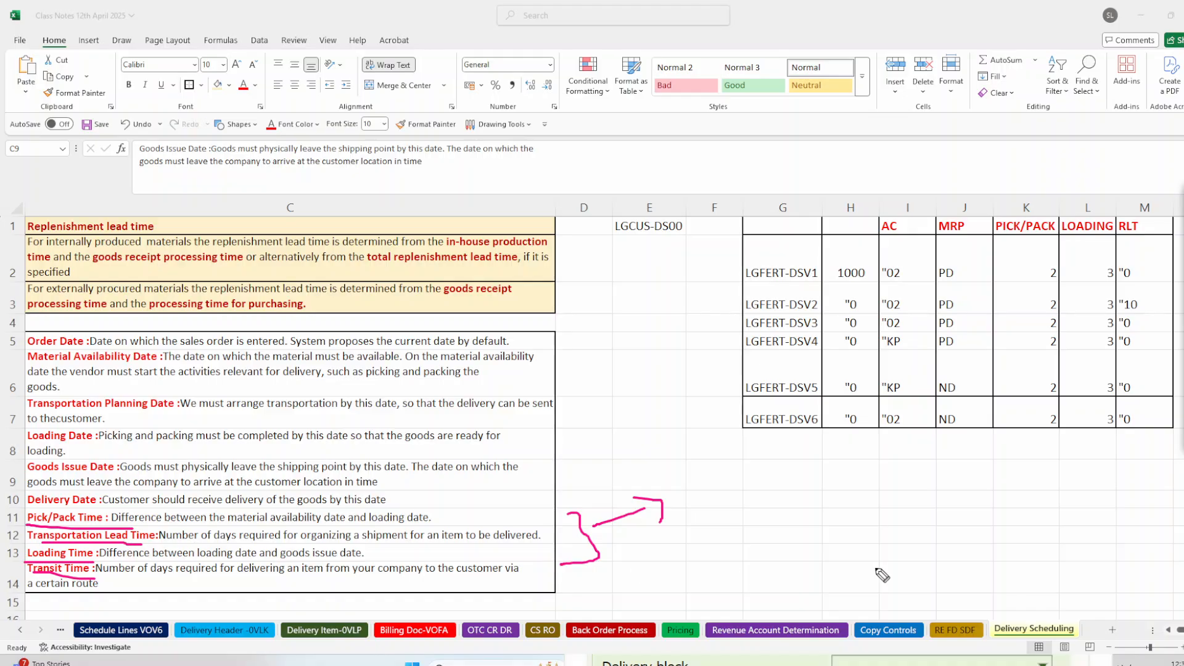
# Bracket the materials table, tick LGFERT-DSV1 to DSV3, circle the RLT of DSV2 and DSV3, and return to the SAP schedule line
pyautogui.moveTo(1014, 582); pyautogui.dragTo(1025, 596)
pyautogui.moveTo(733, 234)
pyautogui.mouseDown()
pyautogui.moveTo(713, 375)
pyautogui.moveTo(733, 440)
pyautogui.mouseUp()
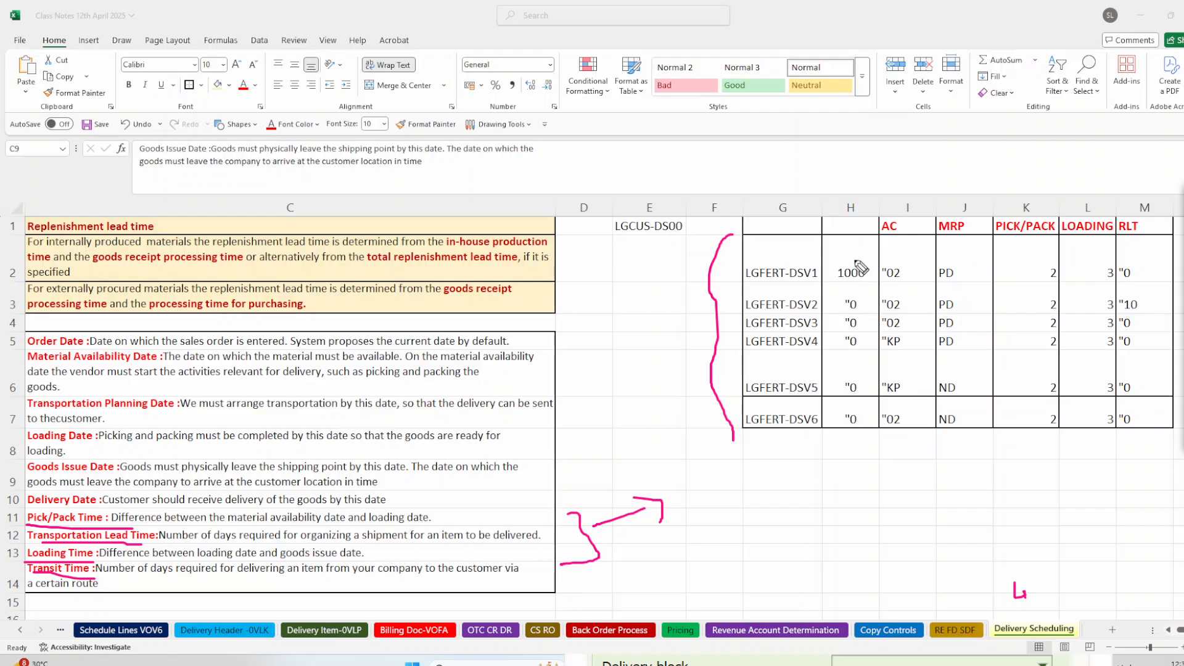
pyautogui.moveTo(853, 262); pyautogui.dragTo(888, 226)
pyautogui.moveTo(843, 297); pyautogui.dragTo(862, 279)
pyautogui.moveTo(1136, 315)
pyautogui.mouseDown()
pyautogui.moveTo(1119, 316)
pyautogui.moveTo(1141, 331)
pyautogui.moveTo(1141, 320)
pyautogui.mouseUp()
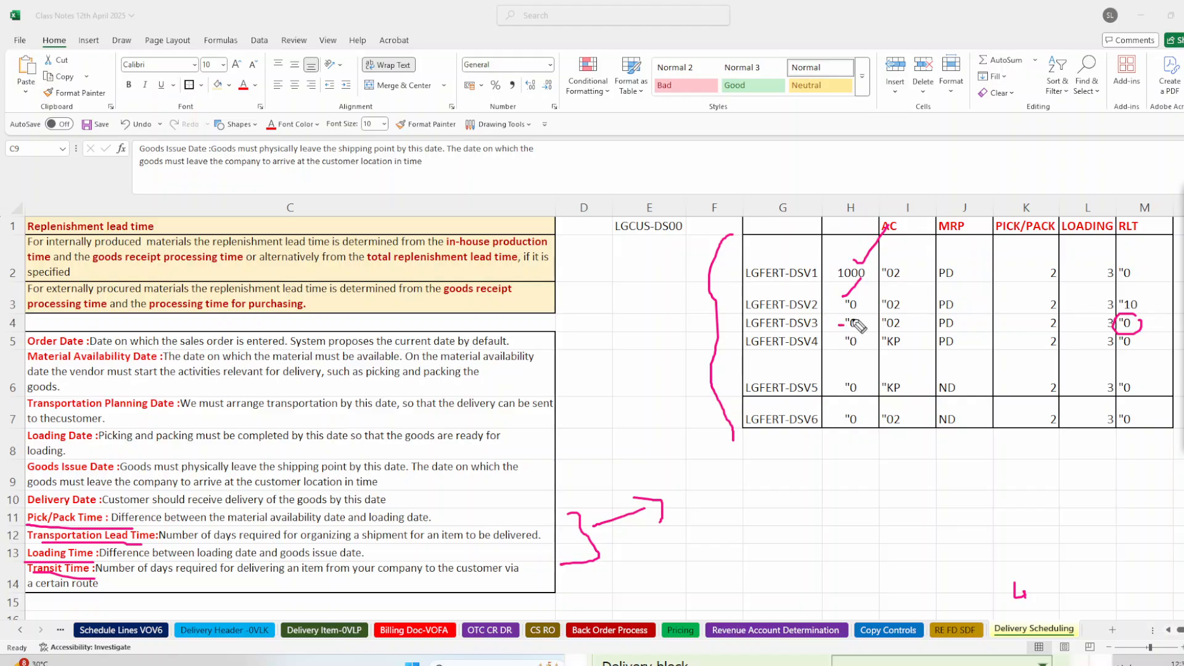
pyautogui.moveTo(840, 325); pyautogui.dragTo(857, 316)
pyautogui.moveTo(1118, 289)
pyautogui.mouseDown()
pyautogui.moveTo(1135, 290)
pyautogui.moveTo(1115, 307)
pyautogui.mouseUp()
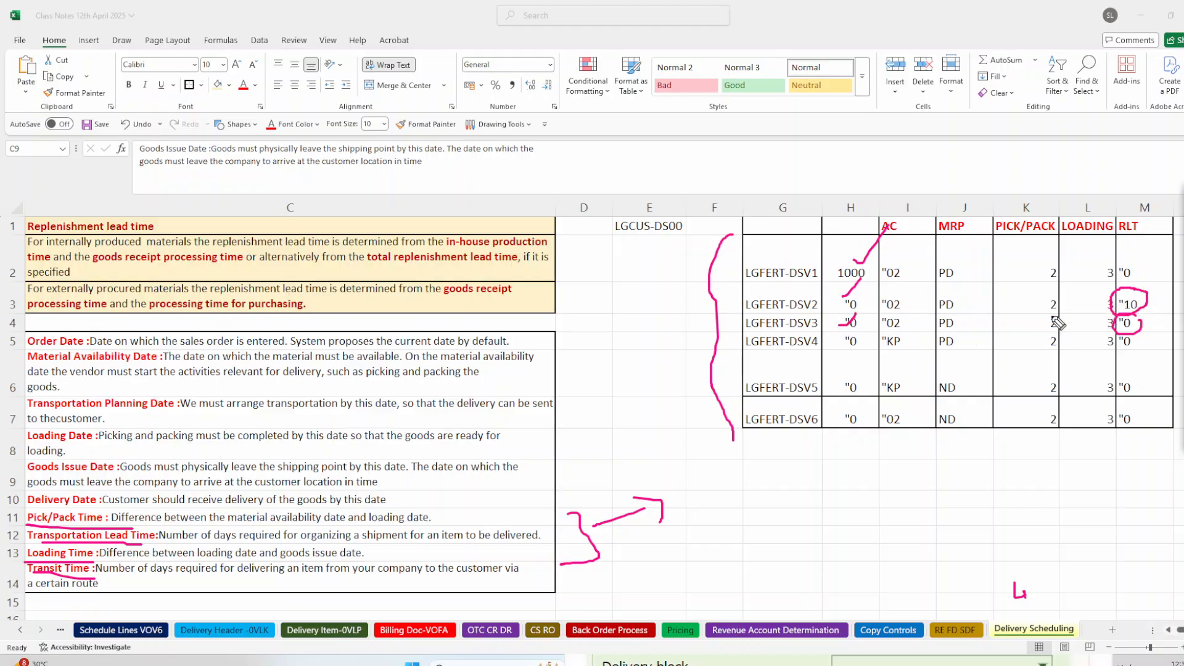
pyautogui.click(862, 329)
pyautogui.moveTo(879, 329); pyautogui.dragTo(967, 330)
pyautogui.click(542, 664)
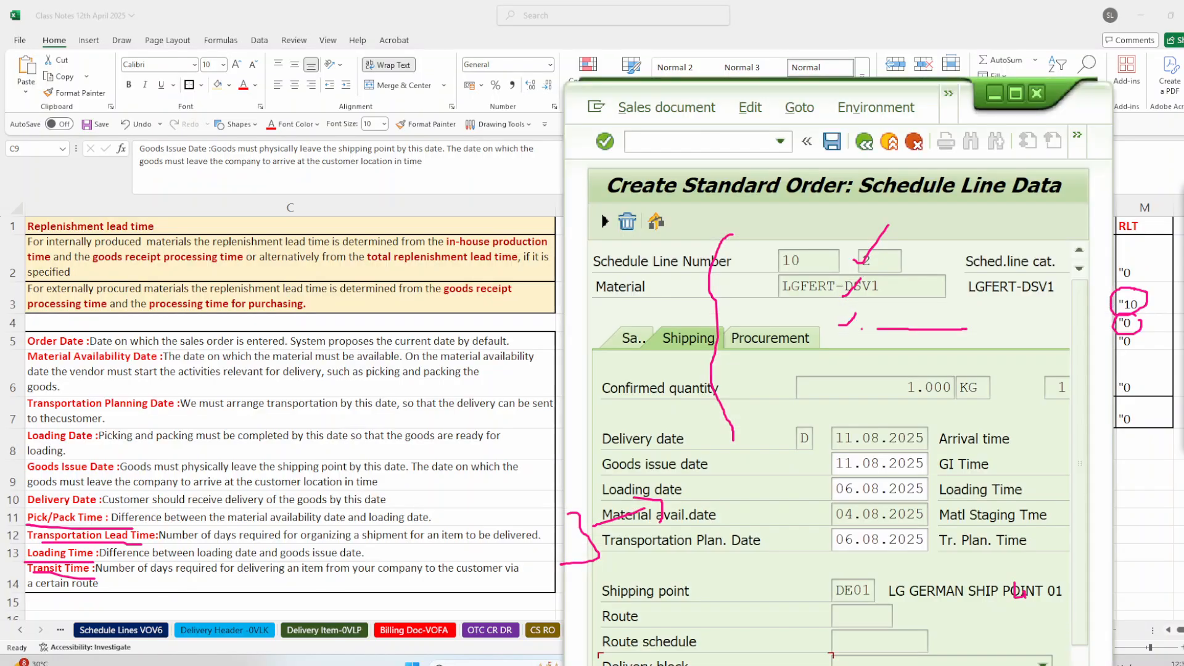
# Check the delivery, goods issue and loading dates of the schedule line, and clear the pen marks over the Excel notes
pyautogui.click(837, 437)
pyautogui.click(834, 464)
pyautogui.click(833, 493)
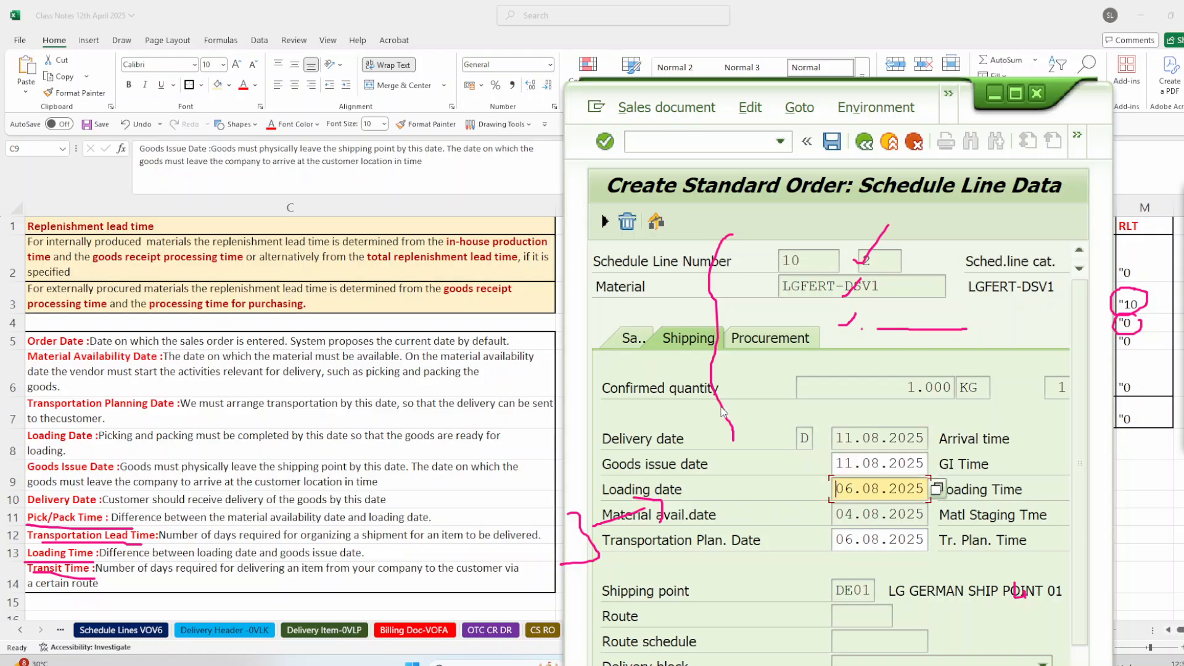
pyautogui.click(994, 94)
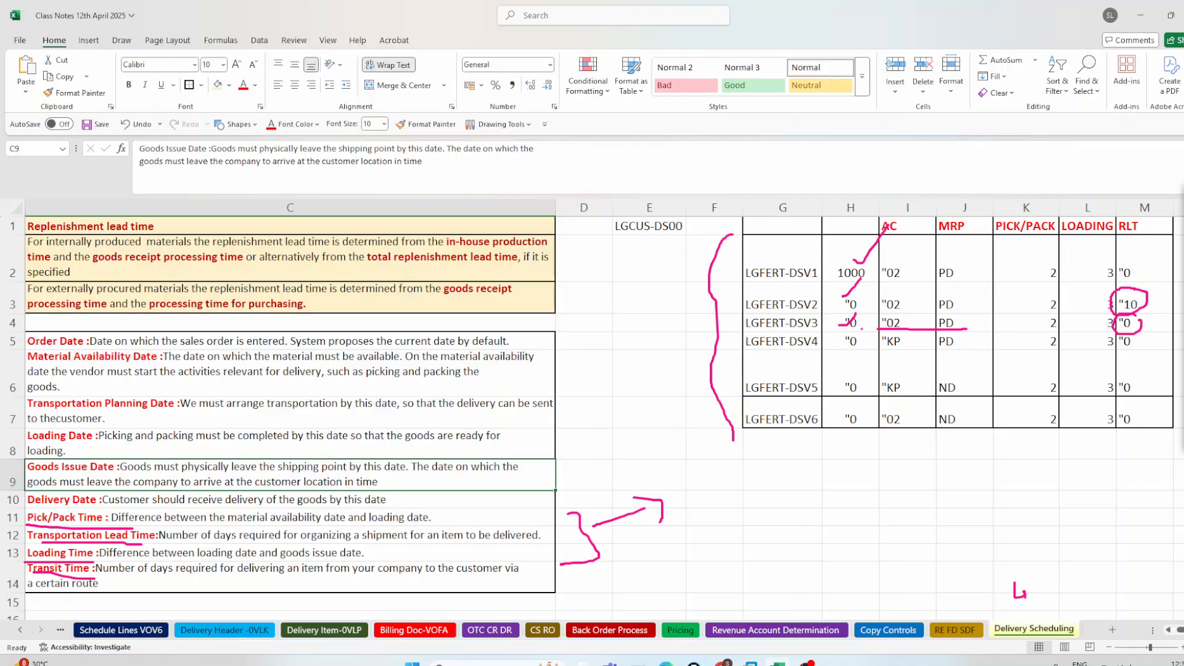
pyautogui.press('Escape')
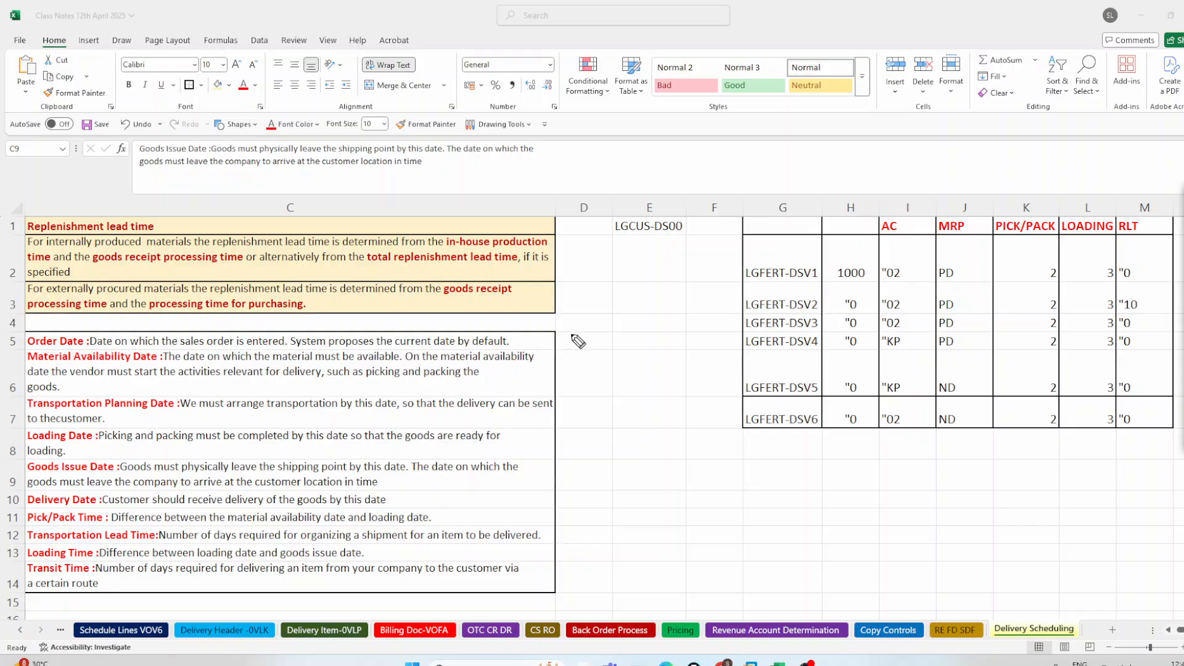
# Bracket the date and time definitions in the notes, and bring back the SAP schedule line maximized with its delivery date in focus
pyautogui.moveTo(570, 333)
pyautogui.mouseDown()
pyautogui.moveTo(636, 502)
pyautogui.moveTo(571, 606)
pyautogui.mouseUp()
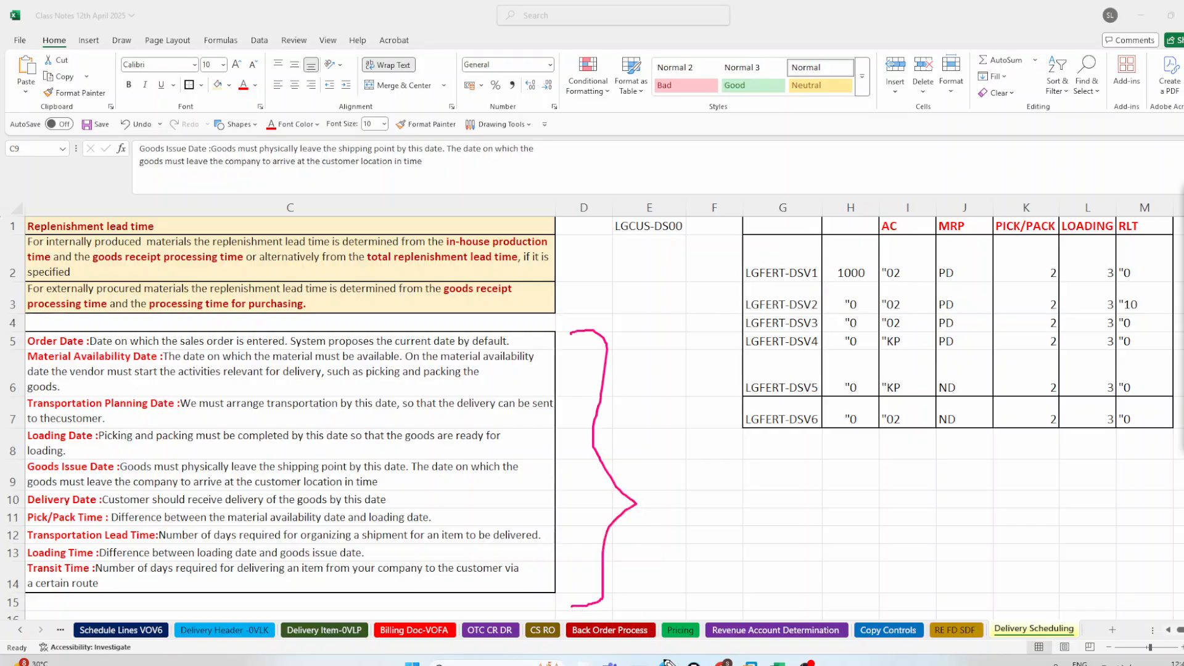
pyautogui.click(644, 613)
pyautogui.moveTo(838, 437); pyautogui.dragTo(917, 439)
pyautogui.click(917, 439)
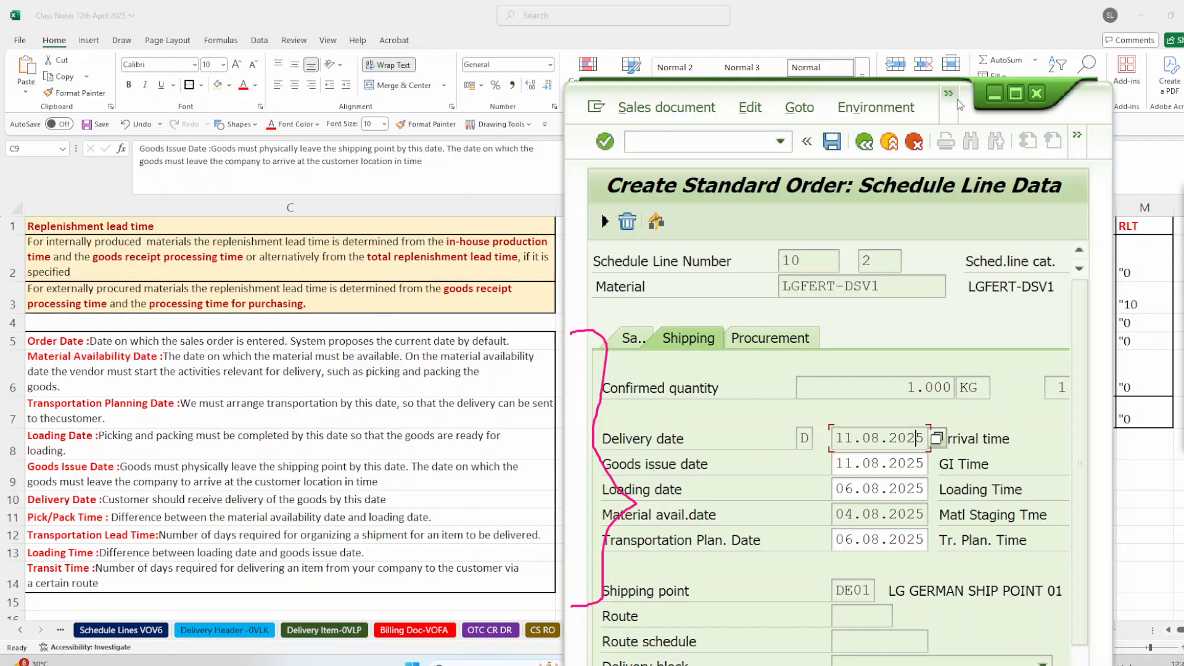
pyautogui.click(1015, 94)
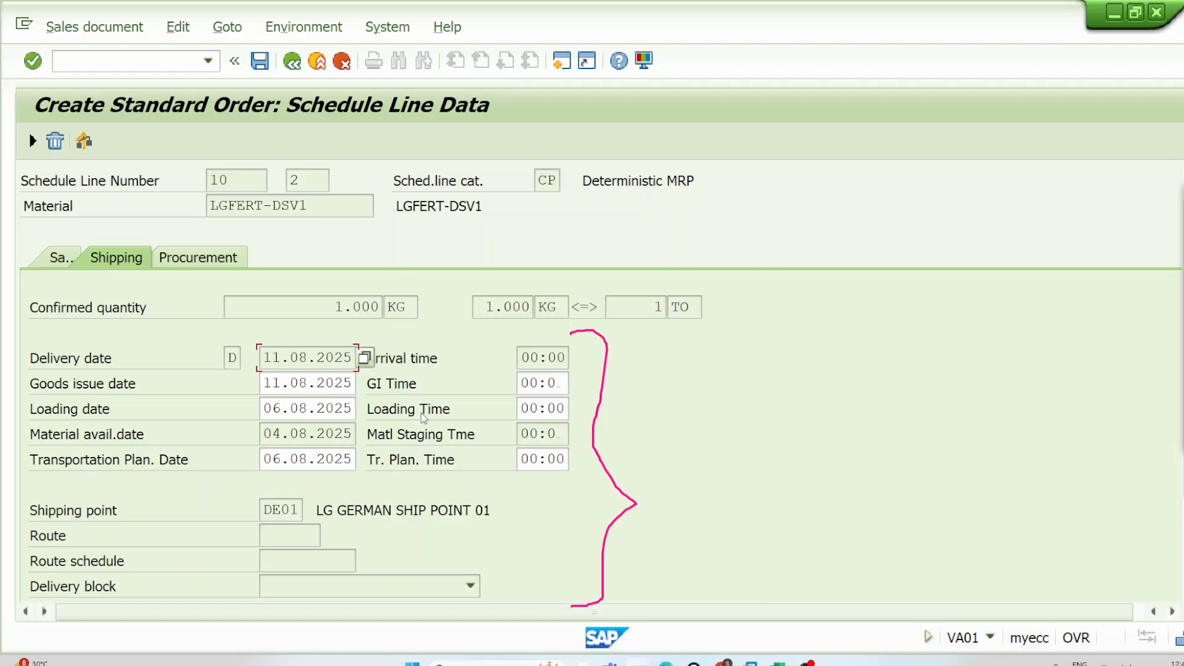
# Leave the shipping point DE01 customizing in the other SAP session and open transaction SCAL
pyautogui.moveTo(637, 658)
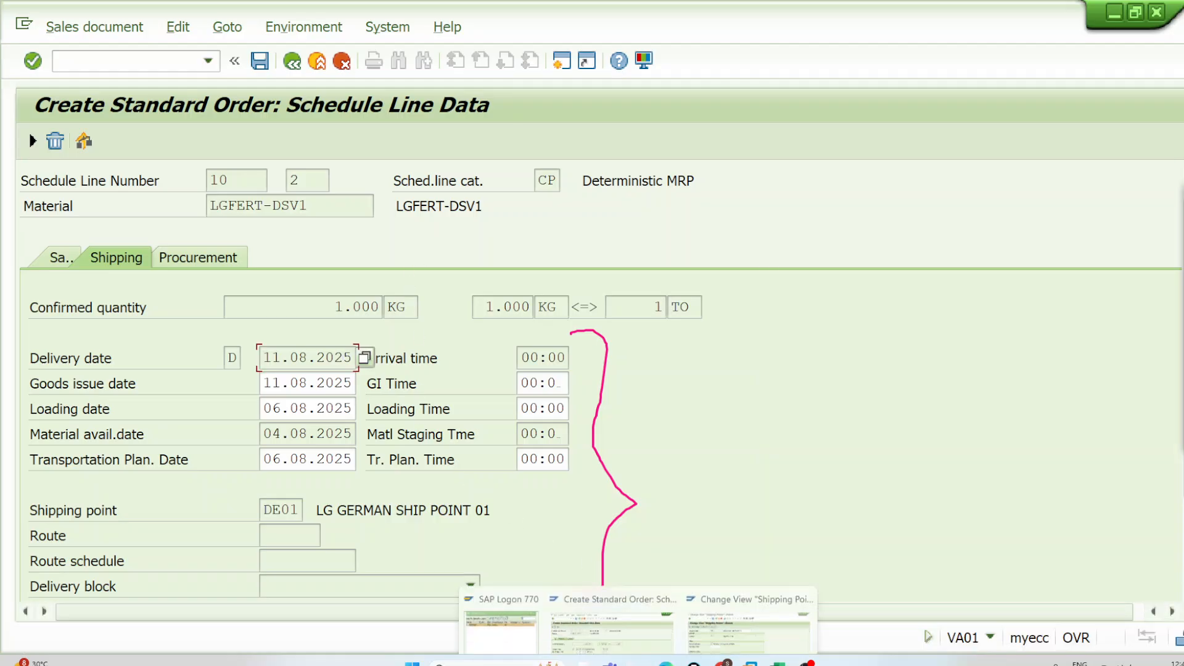
pyautogui.click(737, 597)
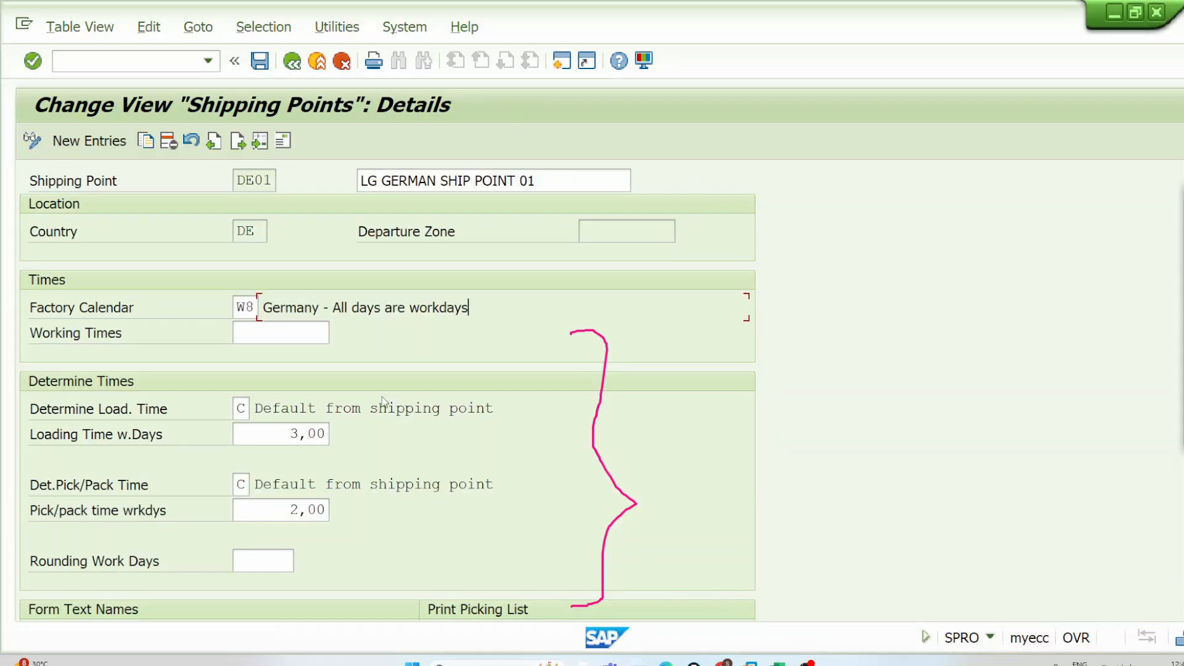
pyautogui.click(317, 61)
pyautogui.click(795, 128)
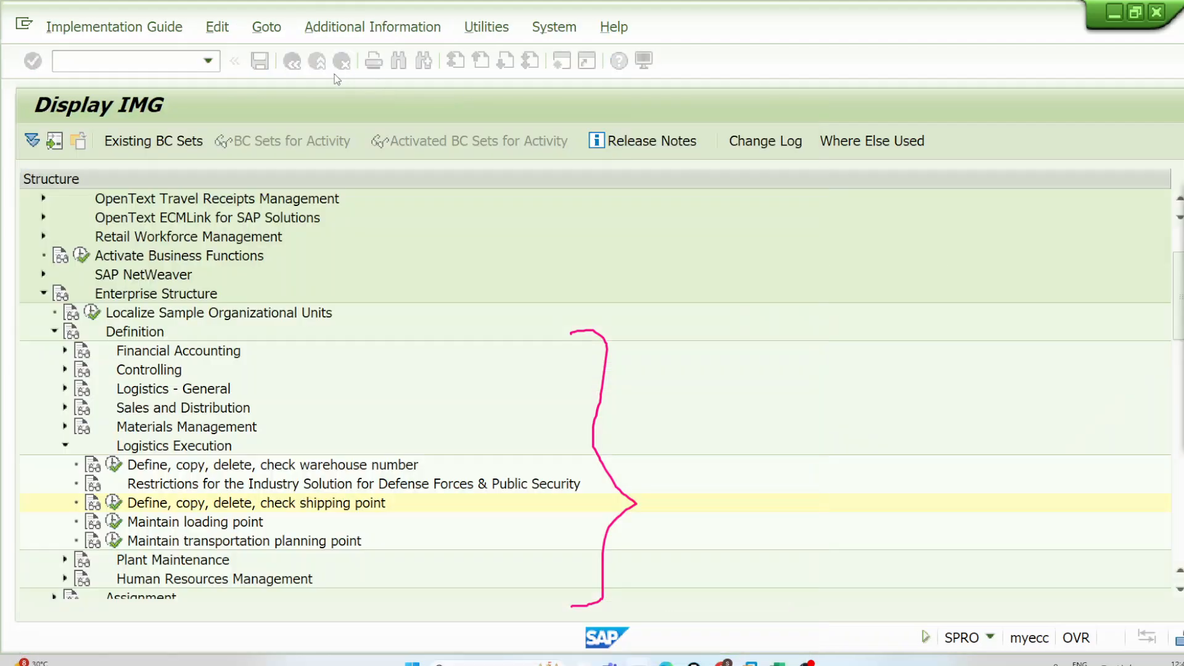
pyautogui.click(317, 62)
pyautogui.click(317, 62)
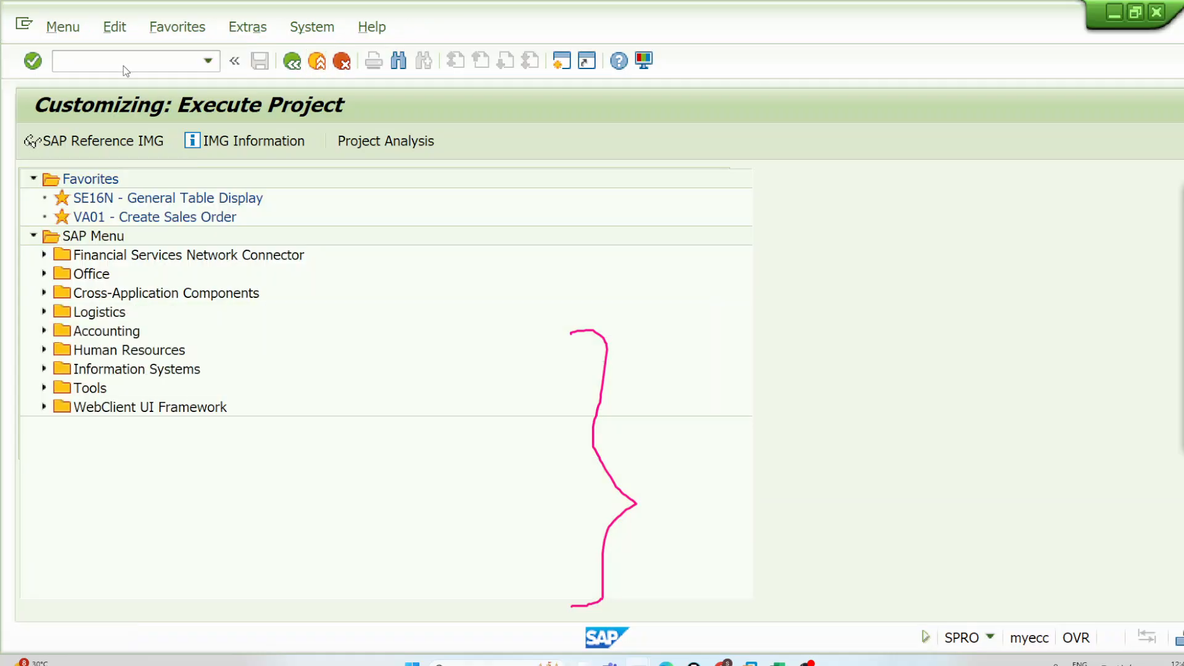
pyautogui.write('SCAL')
pyautogui.press('Return')
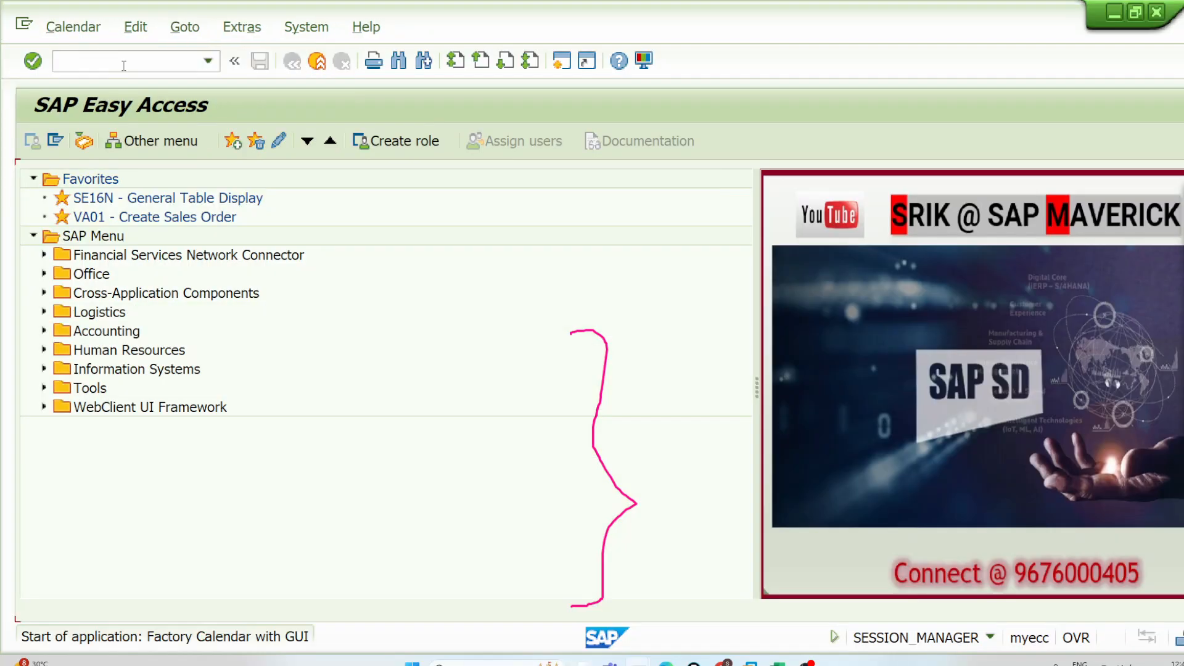
# Open factory calendar W8, Germany - All days are workdays, for editing
pyautogui.click(90, 361)
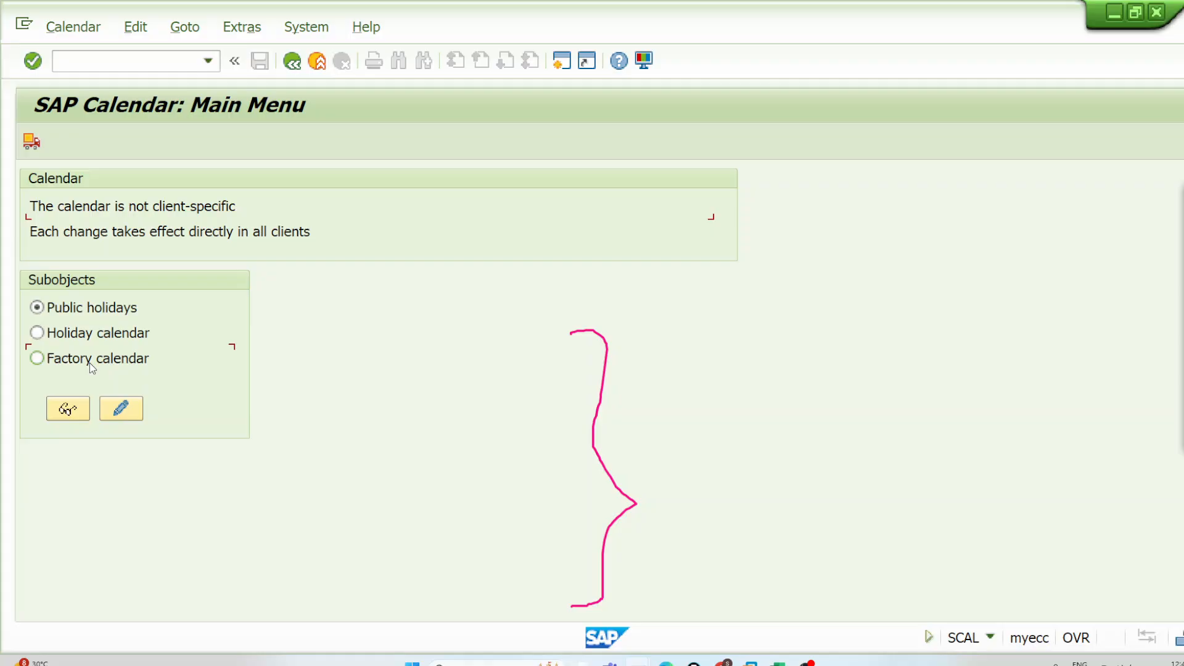
pyautogui.click(124, 407)
pyautogui.scroll(-10, 132, 404)
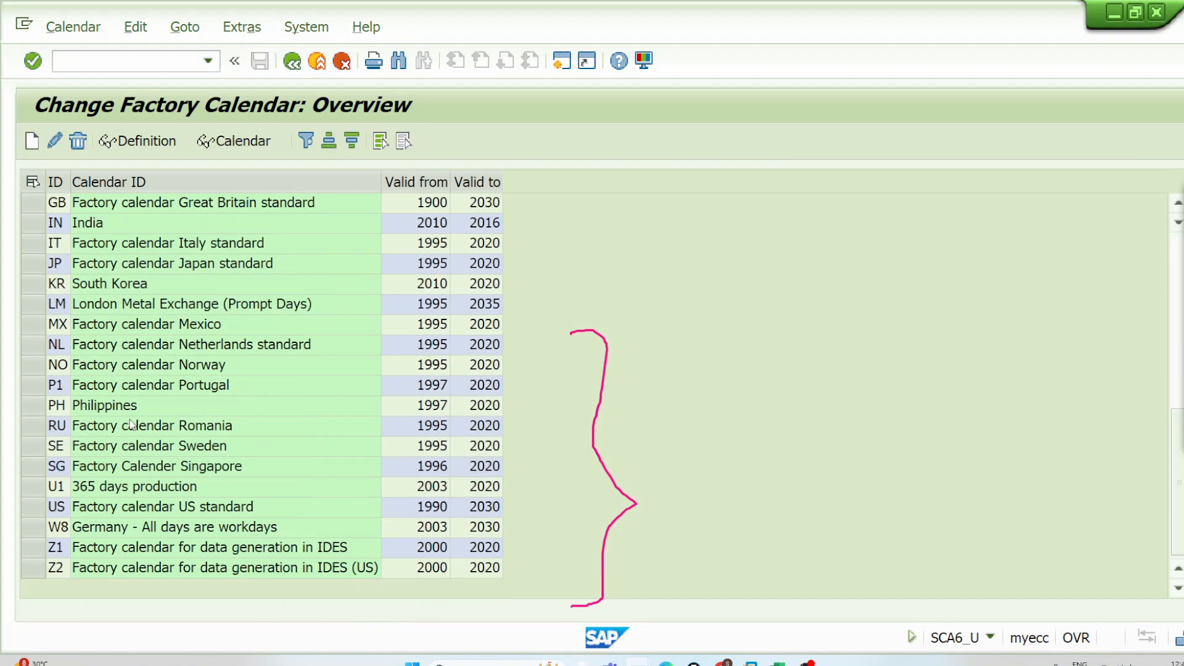
pyautogui.click(32, 528)
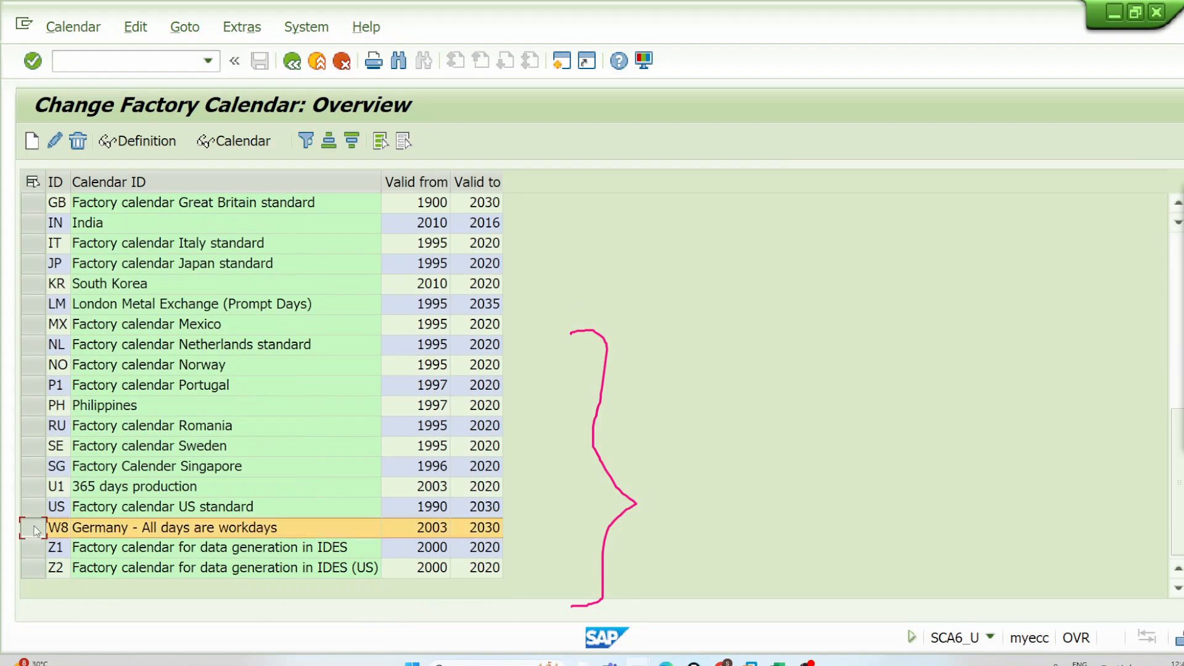
pyautogui.click(54, 141)
pyautogui.scroll(-1, 142, 558)
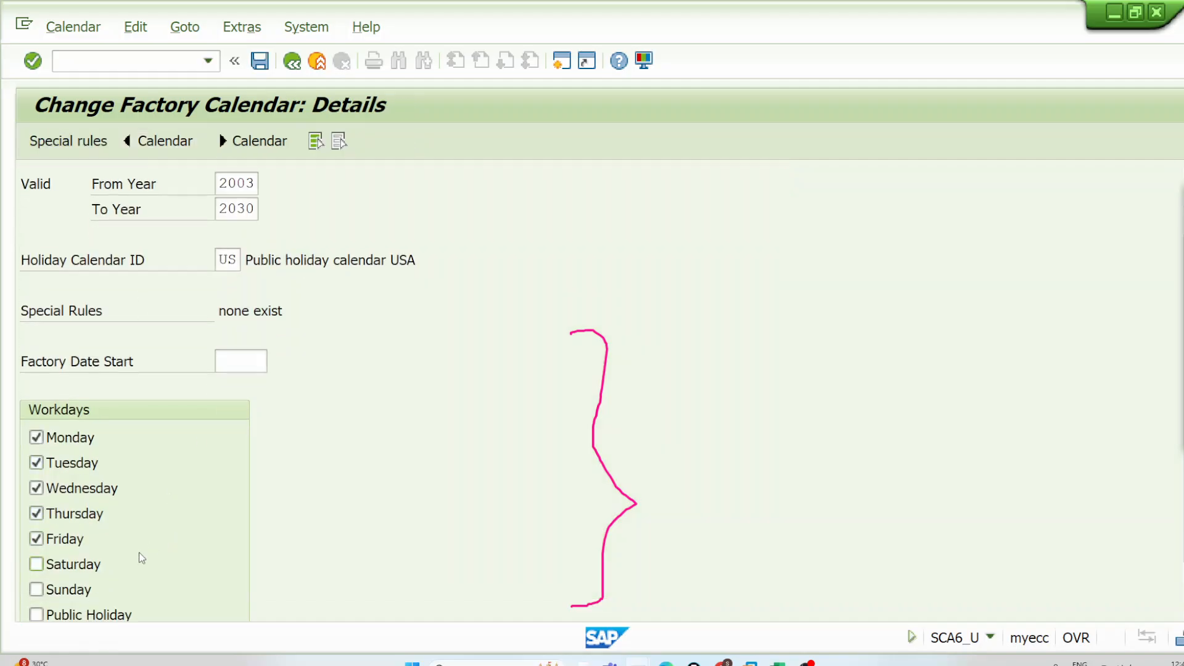
# Mark Saturday, Sunday and Public Holiday as workdays, clear the Holiday Calendar ID, and save the factory calendar
pyautogui.click(73, 565)
pyautogui.click(71, 590)
pyautogui.click(73, 615)
pyautogui.click(220, 262)
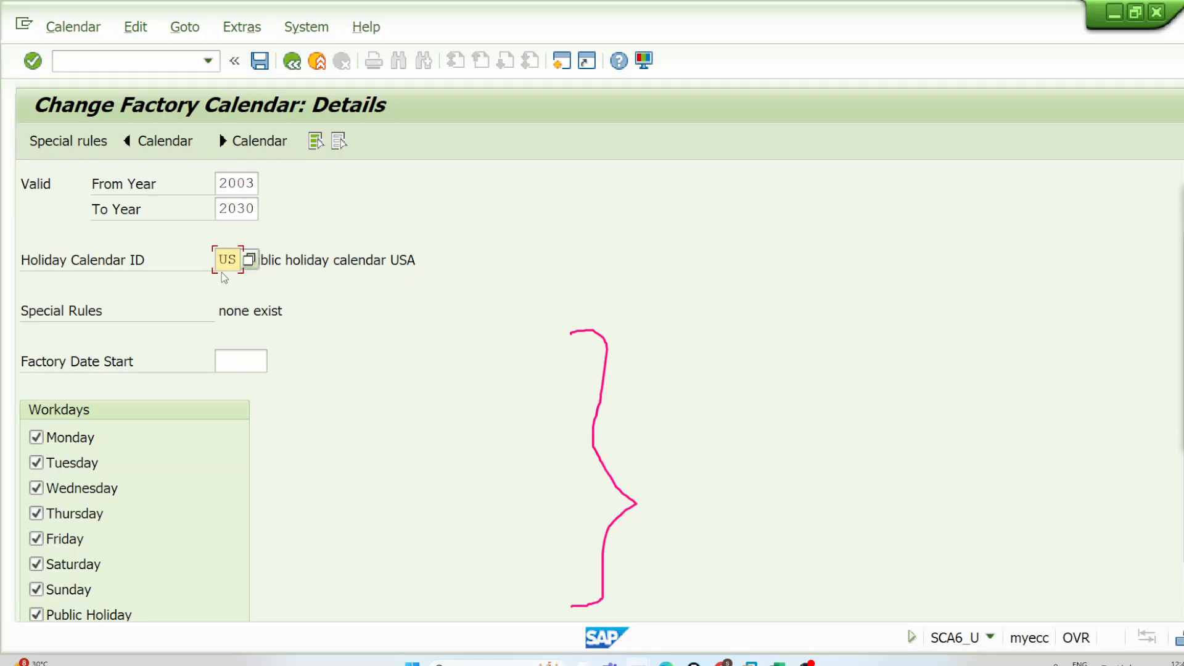
pyautogui.press('Delete')
pyautogui.press('Delete')
pyautogui.click(258, 61)
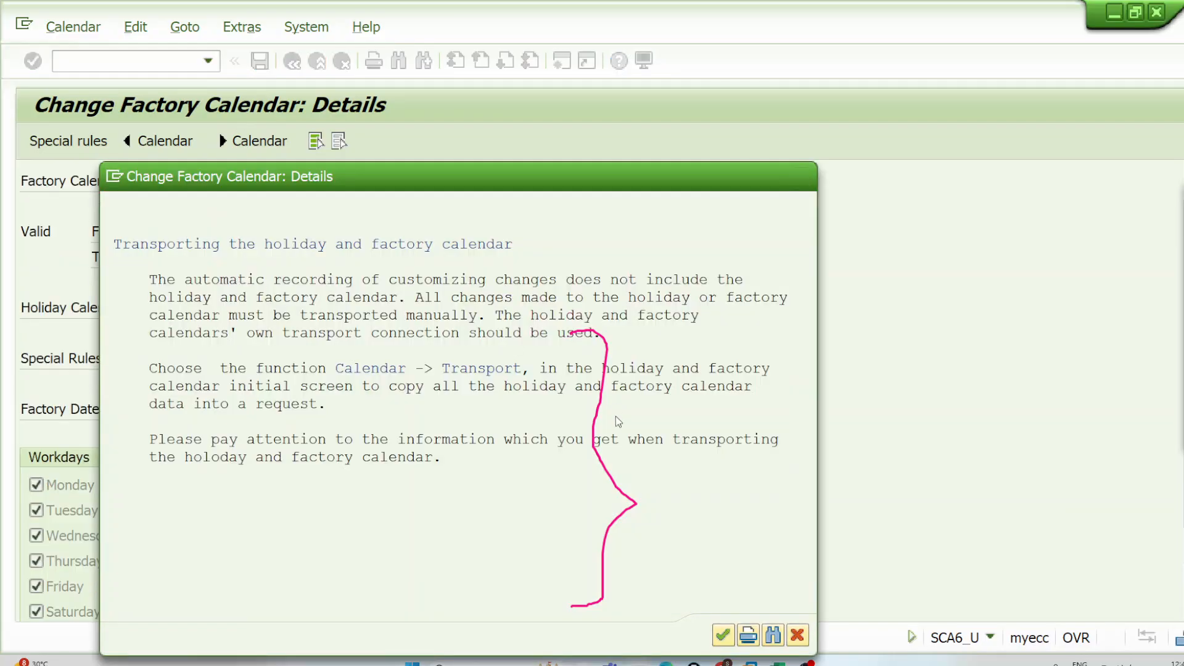
pyautogui.press('Return')
# Switch to the Excel notes, erase the bracket, and tick the Backward Scheduling and Forward Scheduling diagrams with the pen
pyautogui.hotkey('alt', 'Tab')
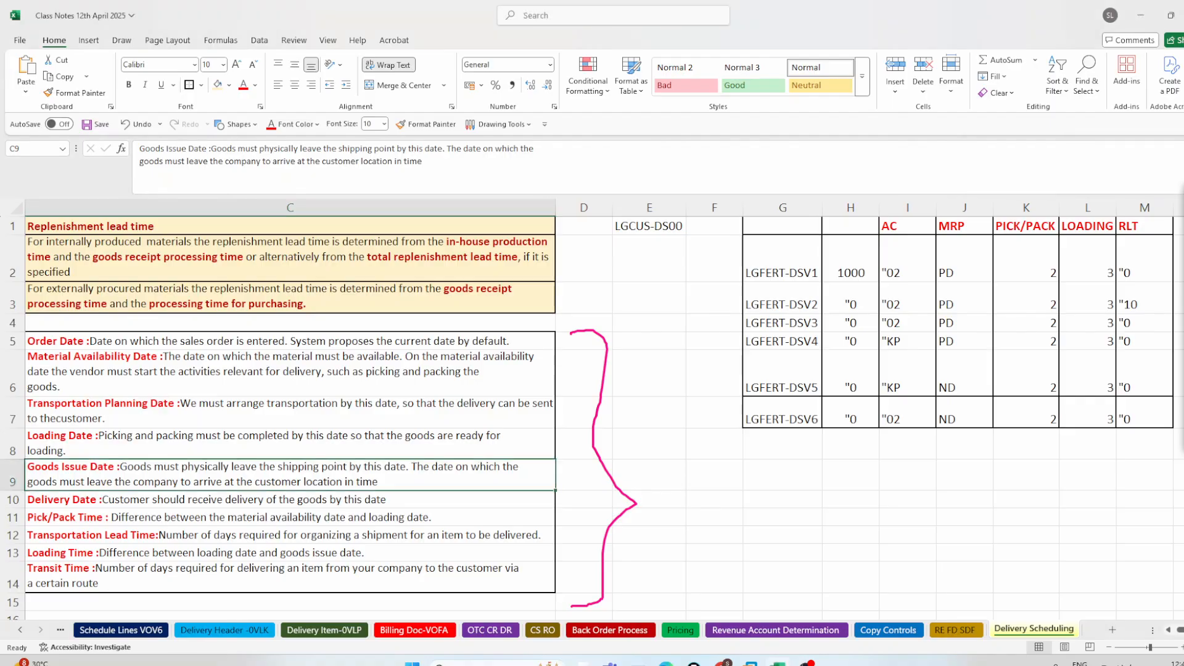
pyautogui.click(652, 434)
pyautogui.scroll(-2, 653, 434)
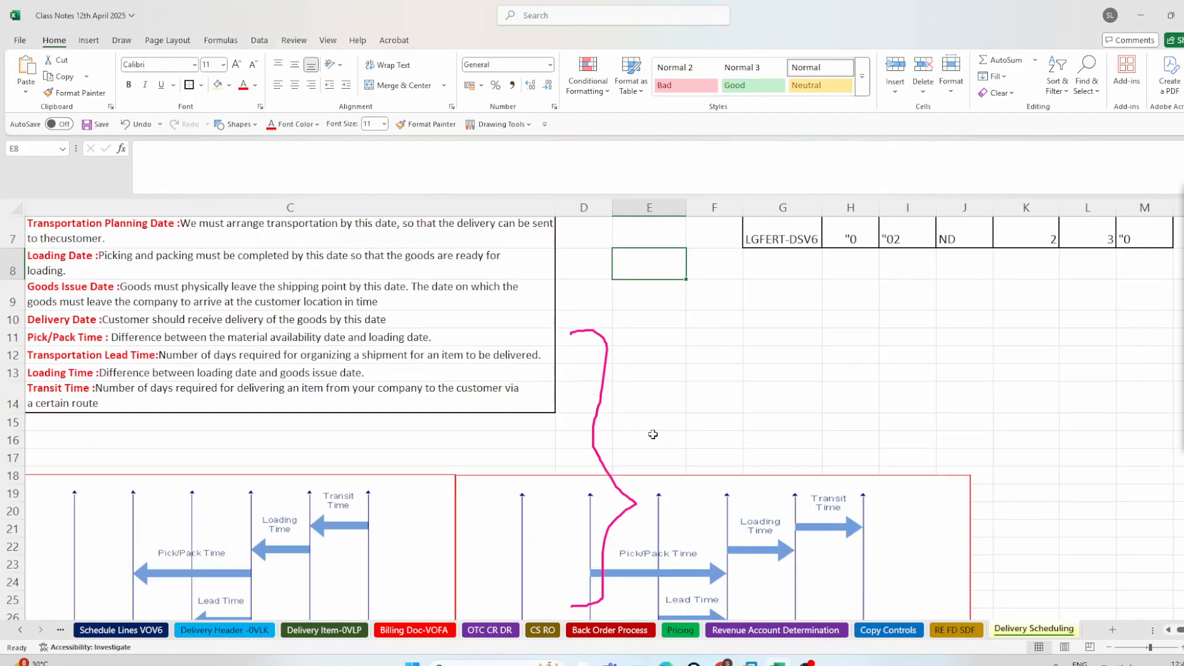
pyautogui.scroll(-2, 652, 434)
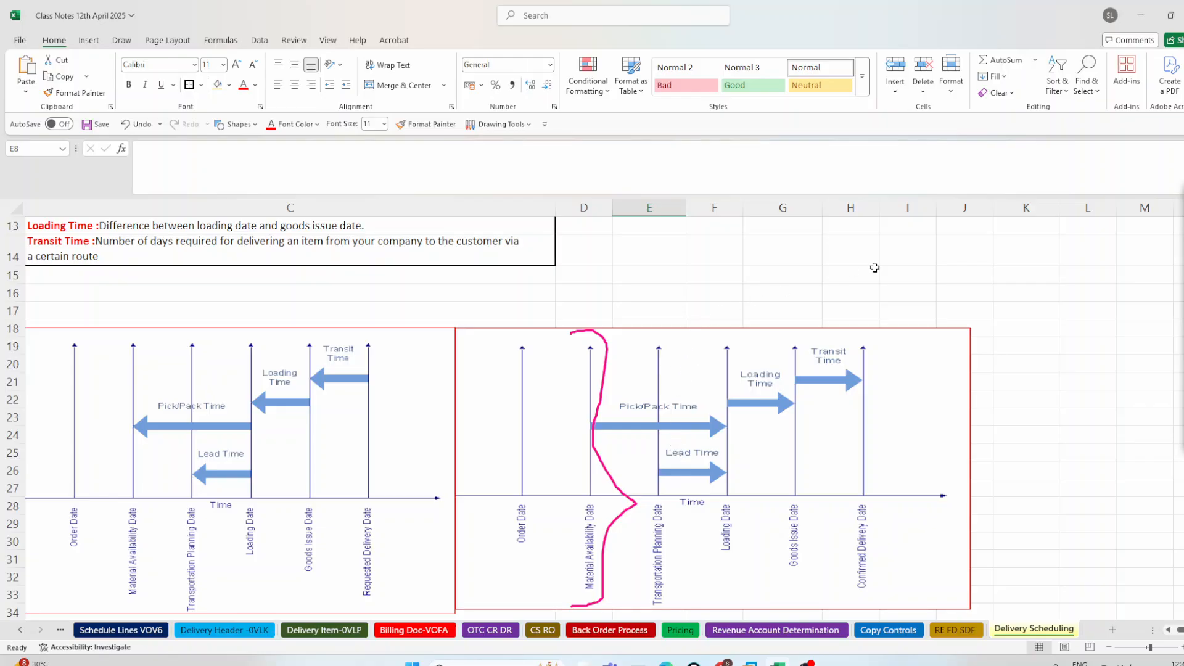
pyautogui.click(871, 264)
pyautogui.scroll(-3, 988, 279)
pyautogui.scroll(-3, 988, 279)
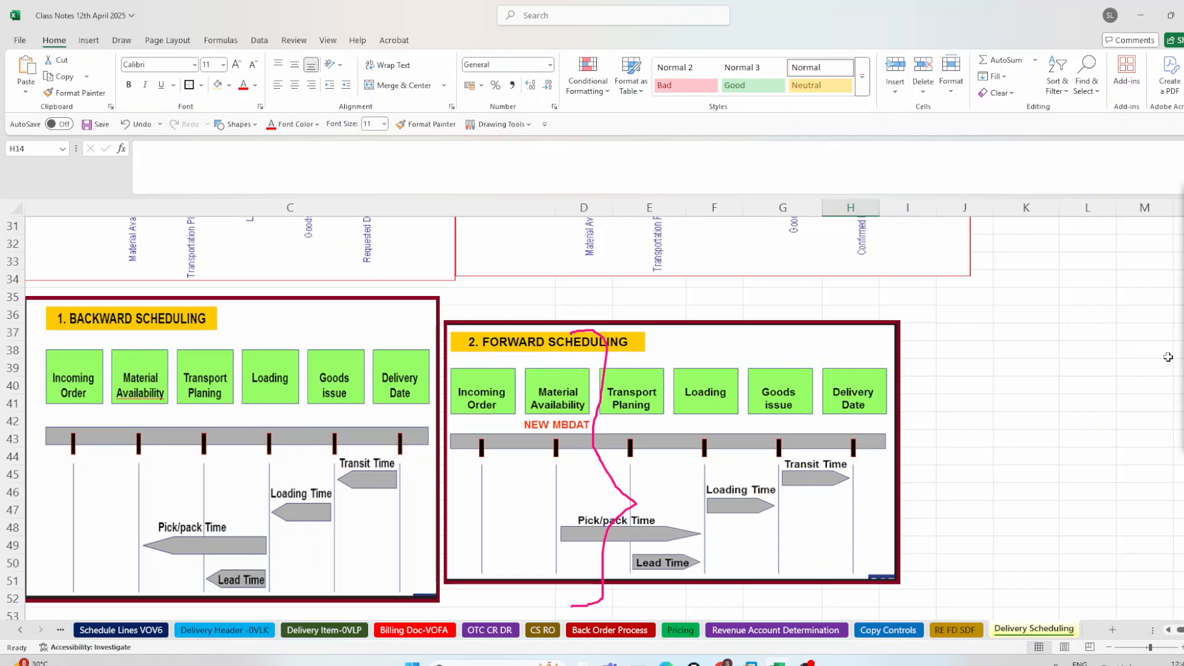
pyautogui.click(1179, 308)
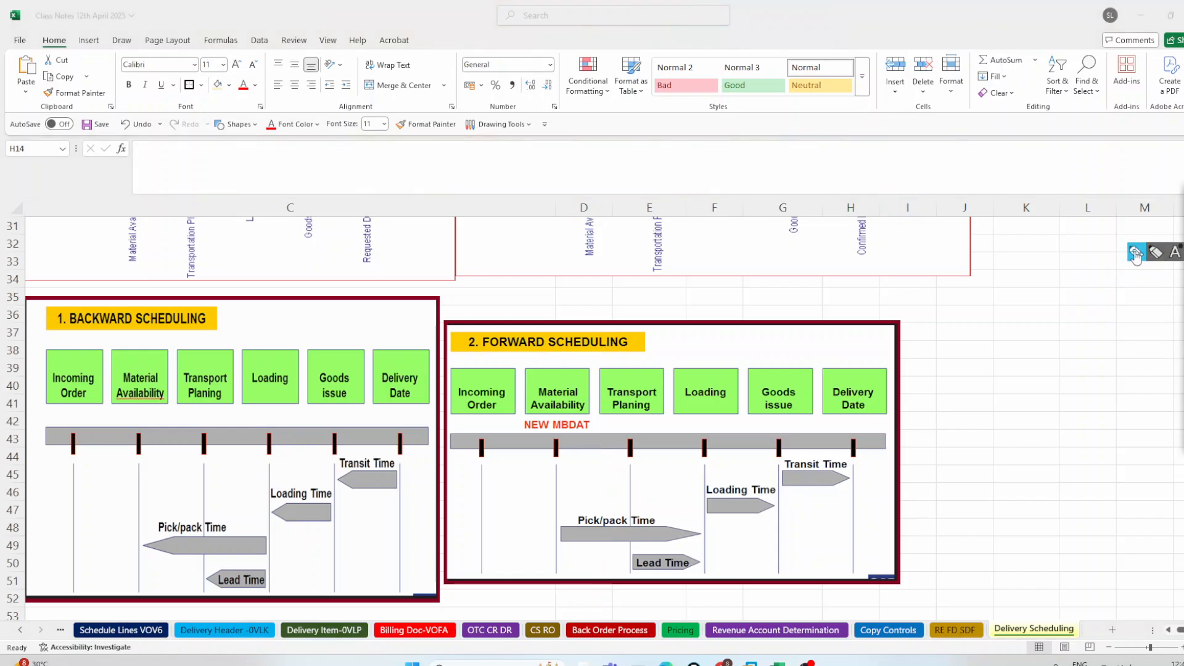
pyautogui.click(1138, 253)
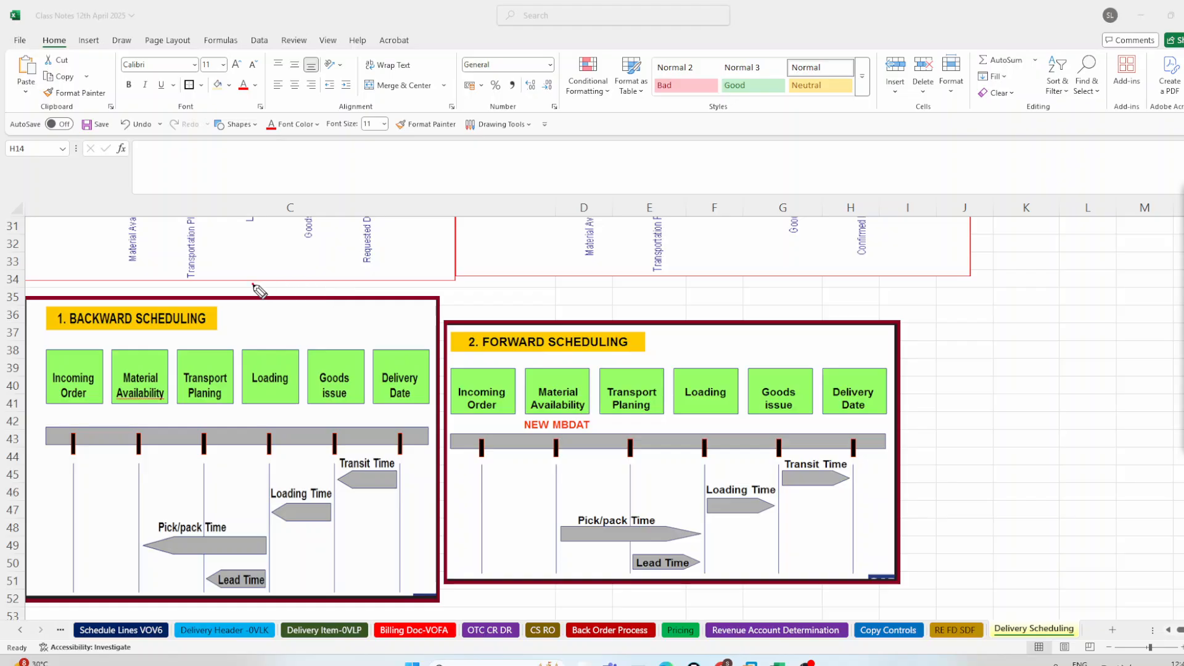
pyautogui.moveTo(253, 284); pyautogui.dragTo(343, 246)
pyautogui.moveTo(530, 291); pyautogui.dragTo(560, 274)
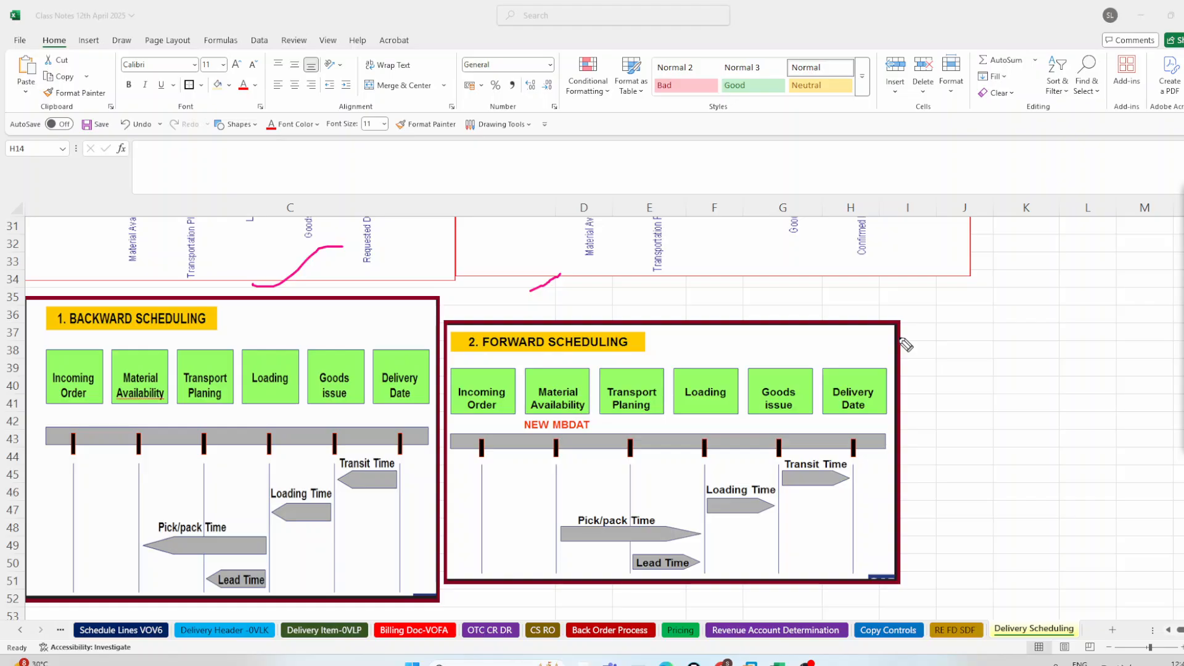
# Erase the pen ticks, tick the Replenishment lead time heading, and bracket the lead time and date definitions beside column C
pyautogui.scroll(-3, 894, 351)
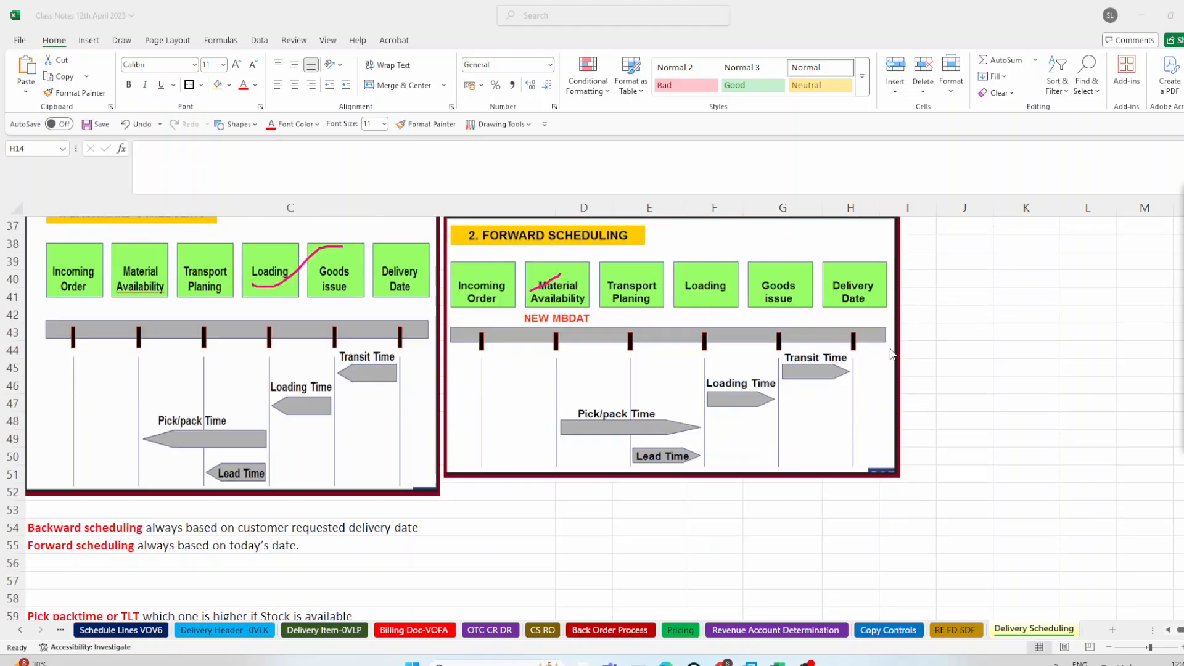
pyautogui.scroll(2, 890, 355)
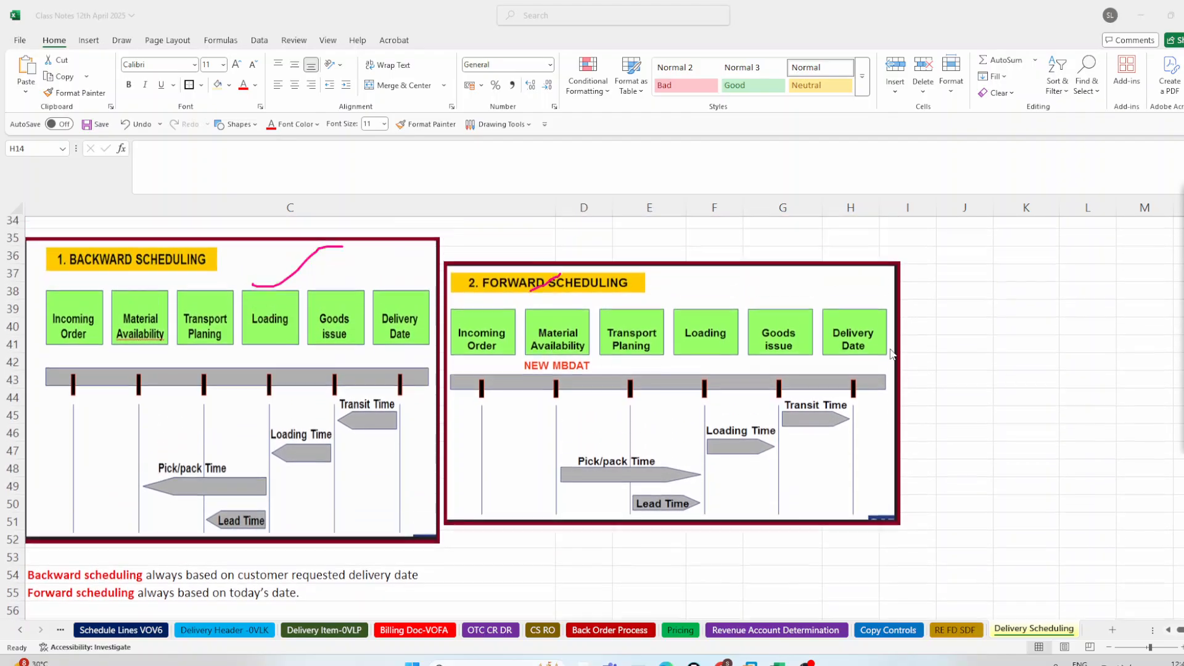
pyautogui.scroll(11, 821, 372)
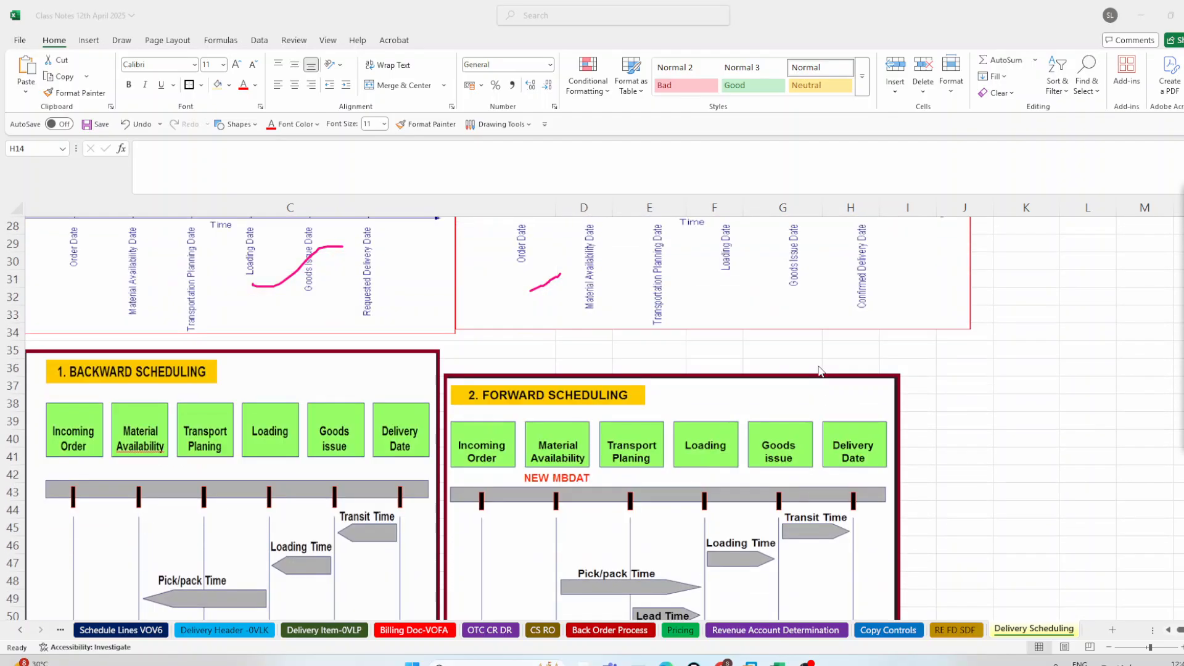
pyautogui.click(660, 377)
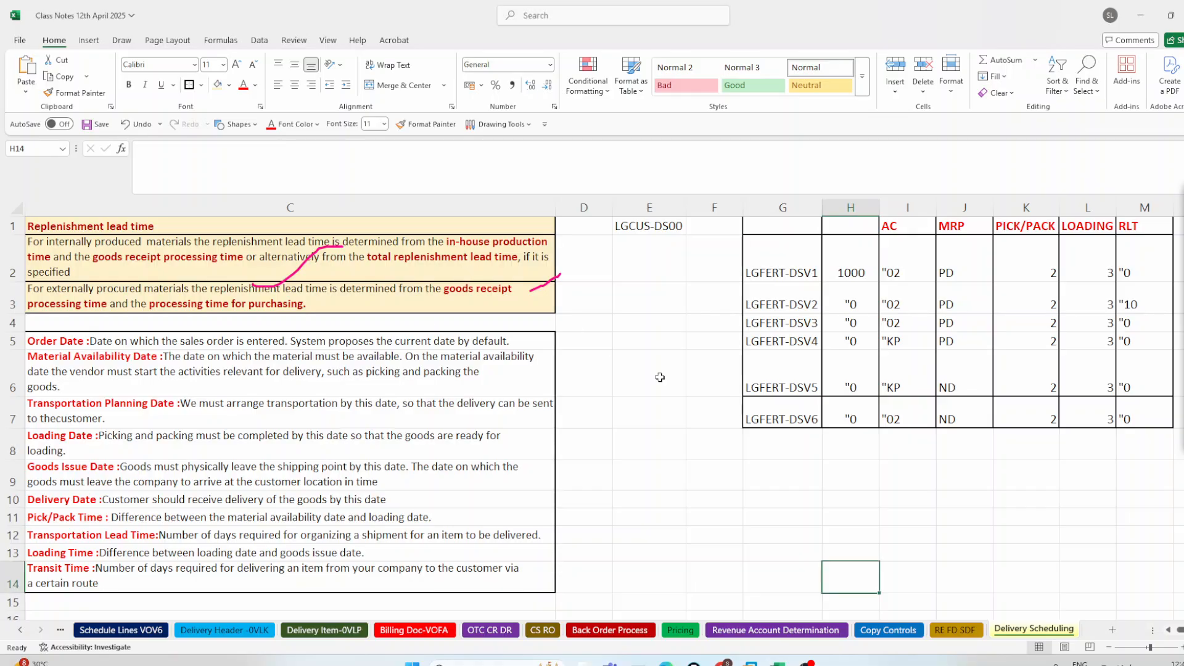
pyautogui.click(1179, 252)
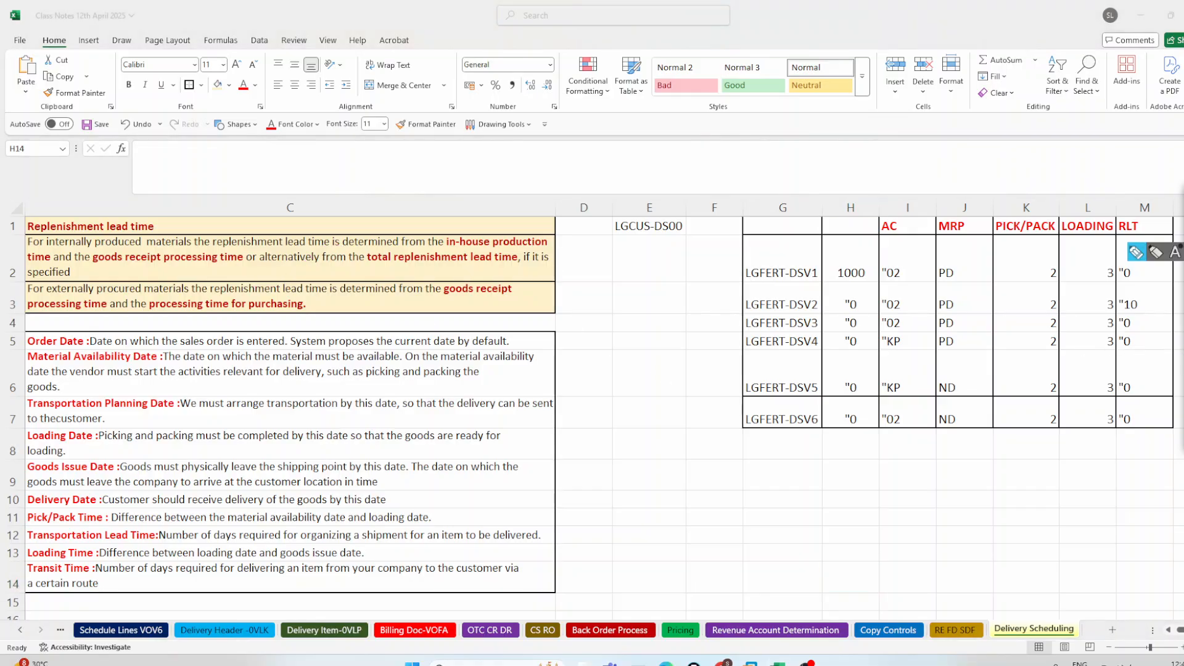
pyautogui.click(1137, 251)
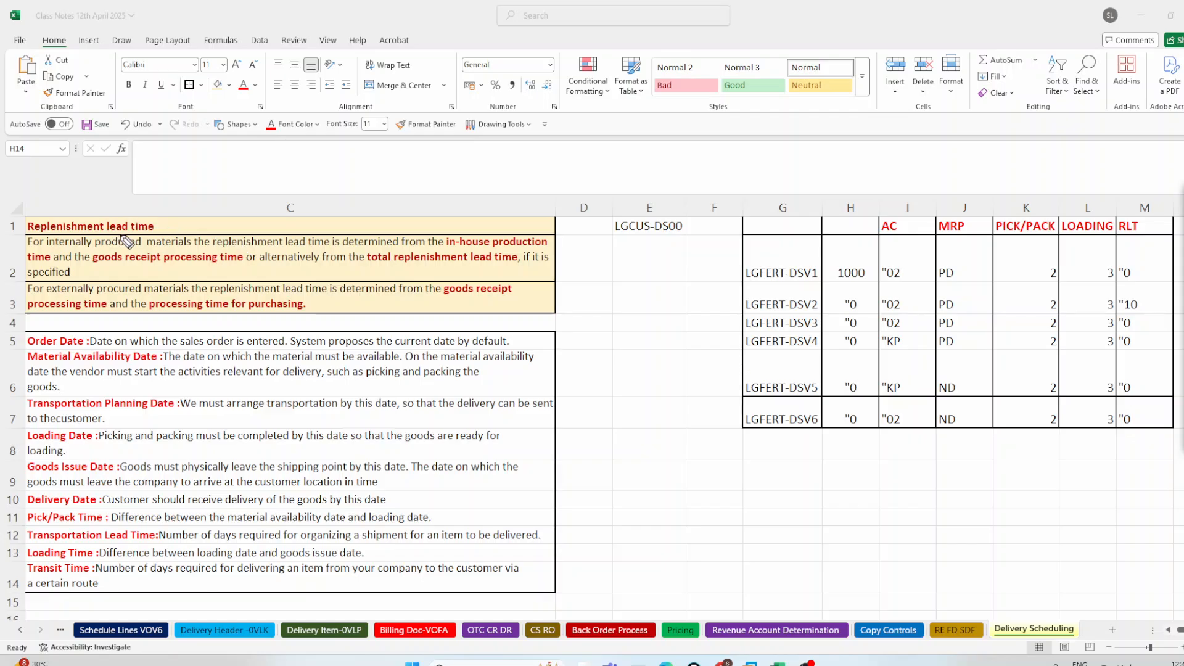
pyautogui.moveTo(135, 217); pyautogui.dragTo(164, 188)
pyautogui.moveTo(560, 231)
pyautogui.mouseDown()
pyautogui.moveTo(577, 344)
pyautogui.moveTo(582, 558)
pyautogui.moveTo(570, 593)
pyautogui.mouseUp()
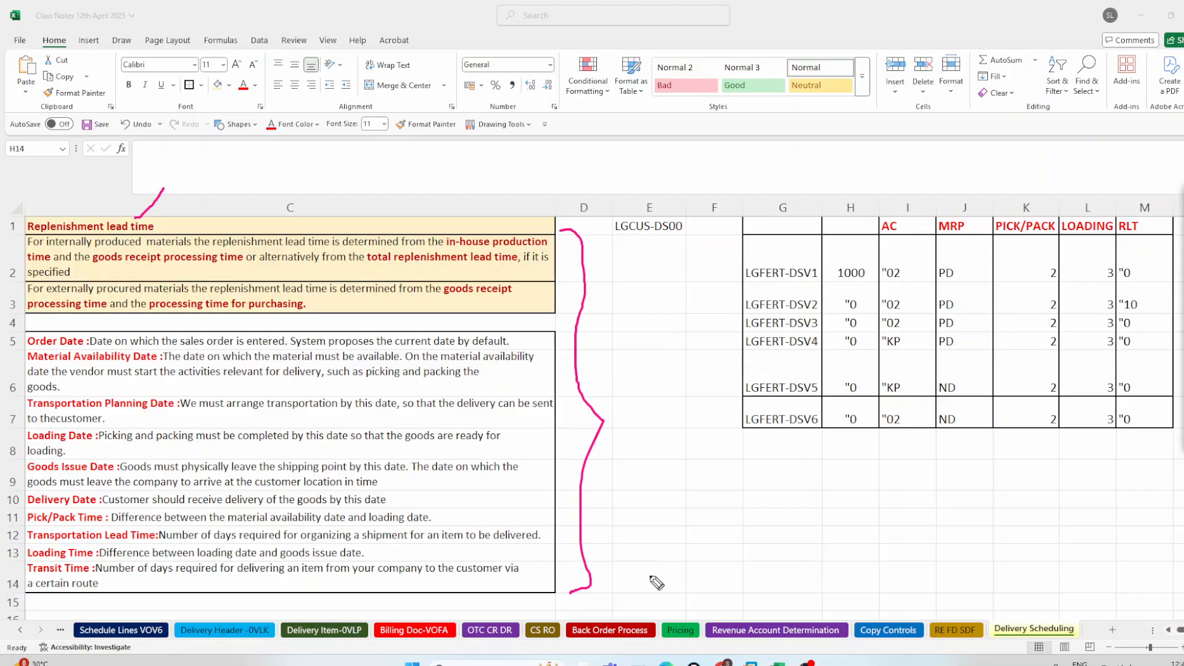
# Return to the SAP standard order, leave the schedule line, and check the Billing Date in item 10's billing document data
pyautogui.moveTo(637, 661)
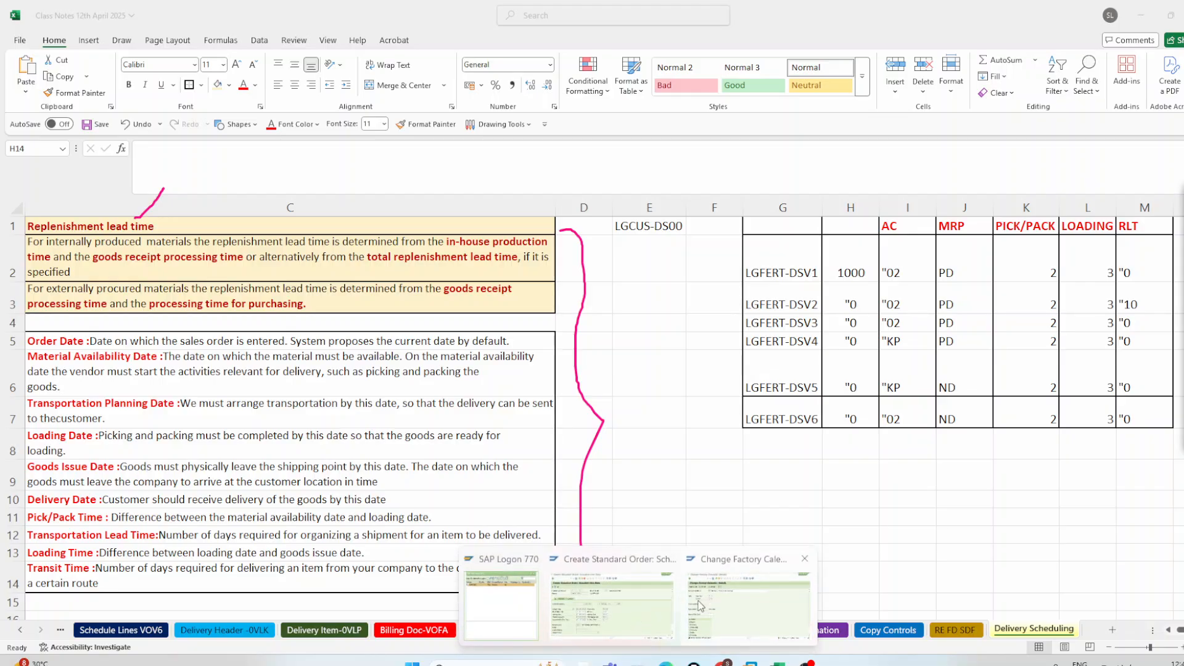
pyautogui.click(637, 613)
pyautogui.click(291, 61)
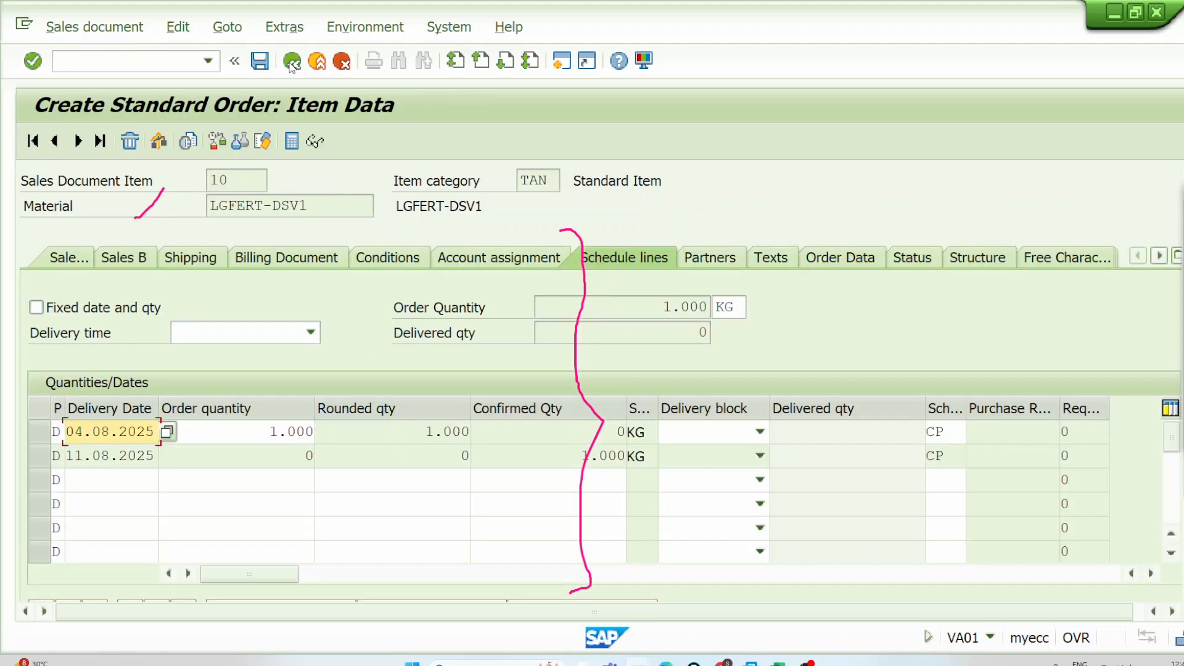
pyautogui.click(275, 262)
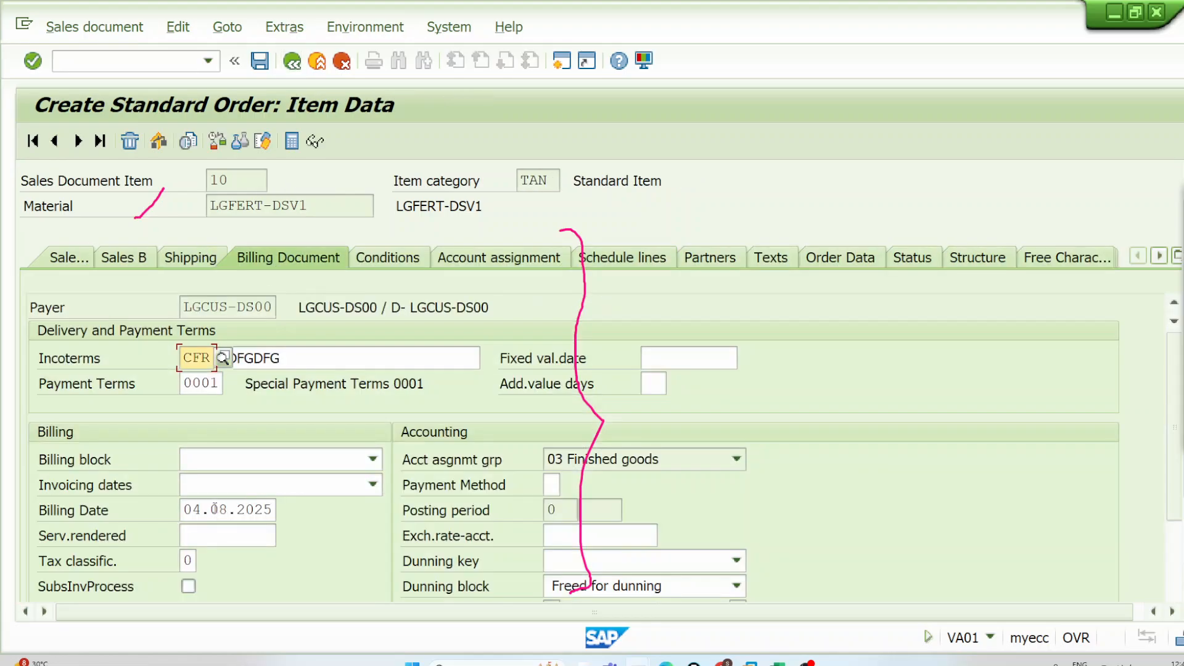
pyautogui.click(182, 511)
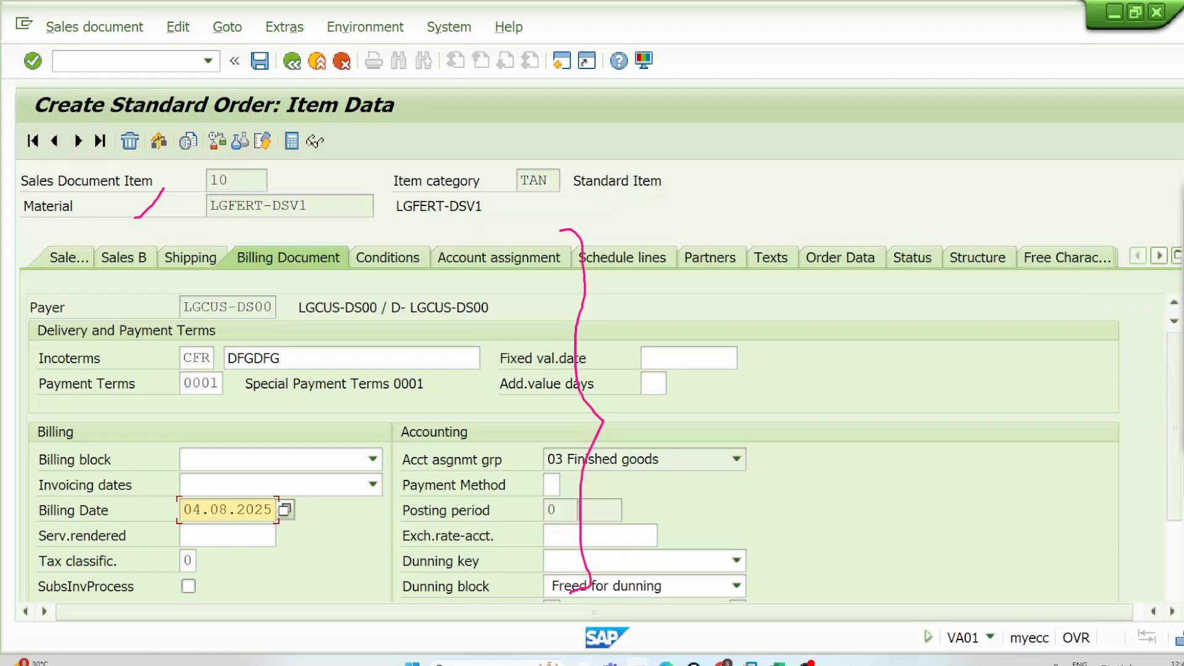
# Erase the pen marks, leave the annotation mode, and show item 10's schedule lines
pyautogui.press('F3')
pyautogui.click(1183, 253)
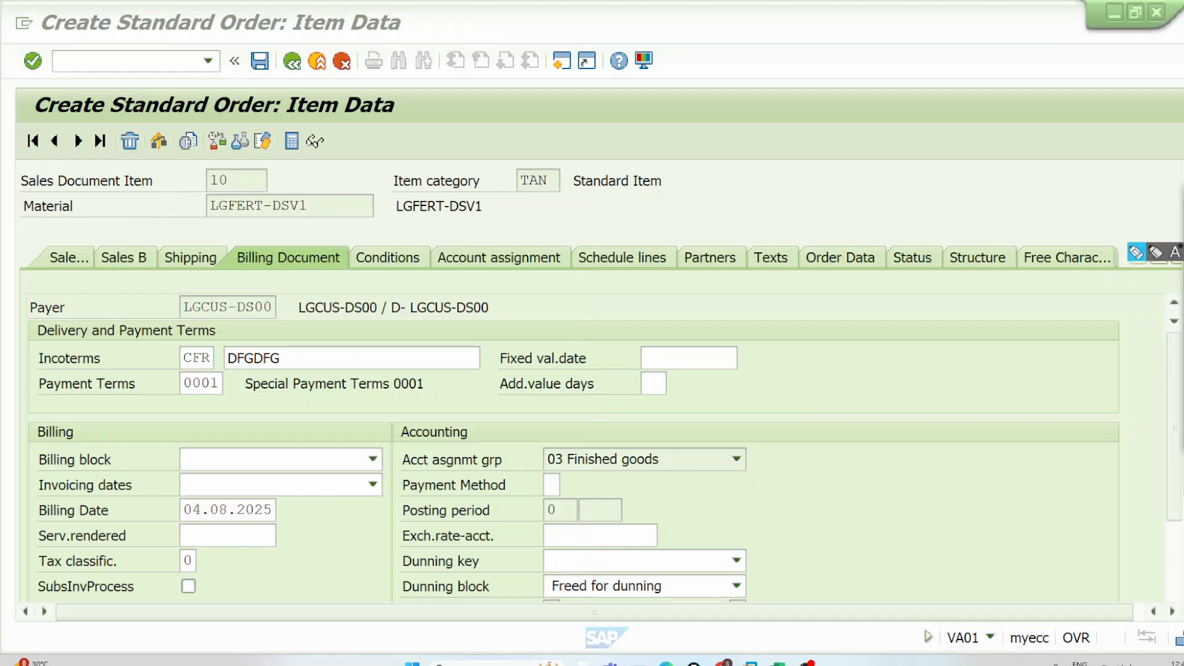
pyautogui.click(1136, 254)
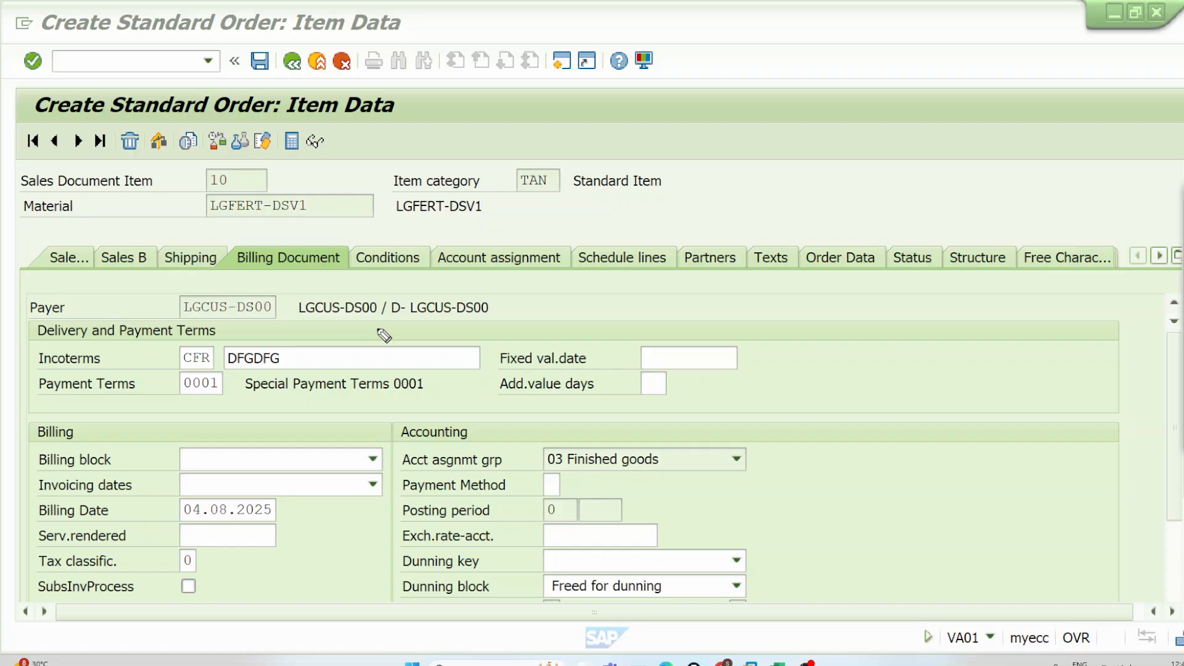
pyautogui.press('Escape')
pyautogui.scroll(-2, 911, 374)
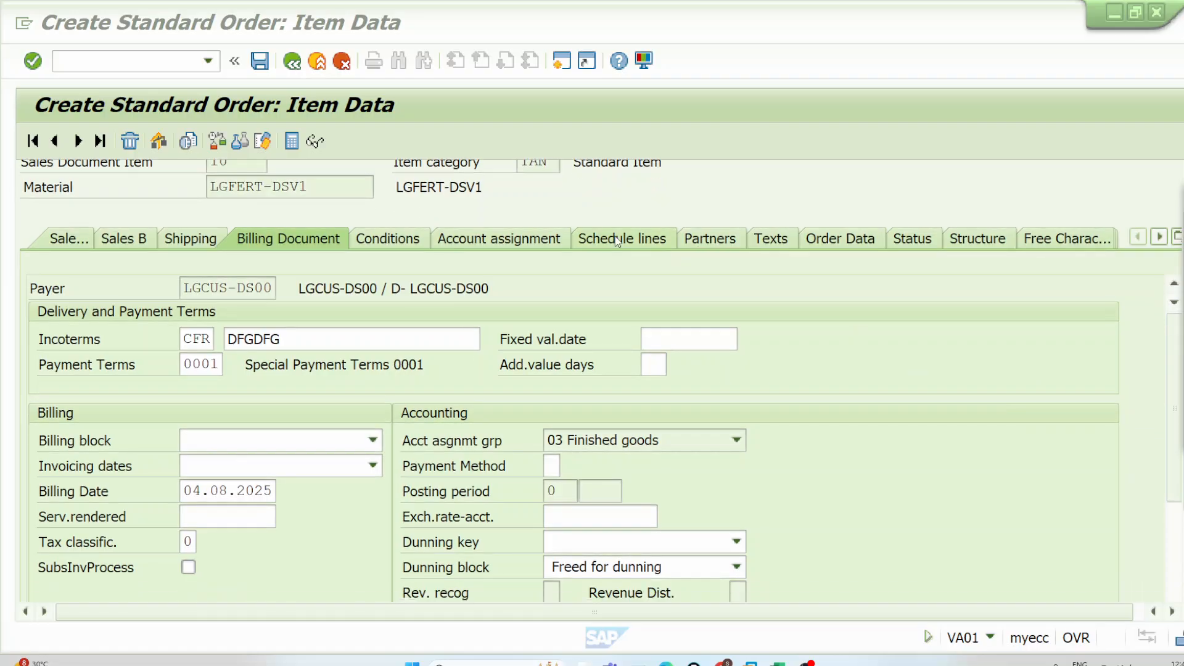
pyautogui.click(617, 240)
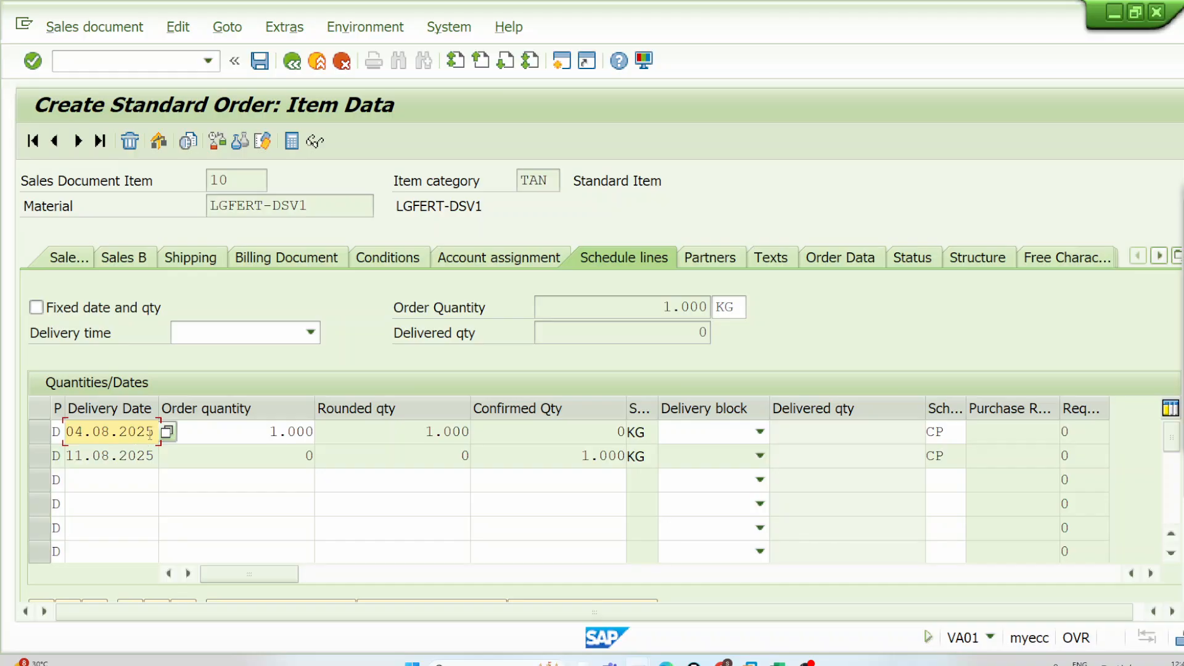
# Highlight the delivery date of the first schedule line and that of the second to compare them
pyautogui.moveTo(157, 431); pyautogui.dragTo(65, 432)
pyautogui.click(66, 432)
pyautogui.moveTo(155, 430); pyautogui.dragTo(55, 426)
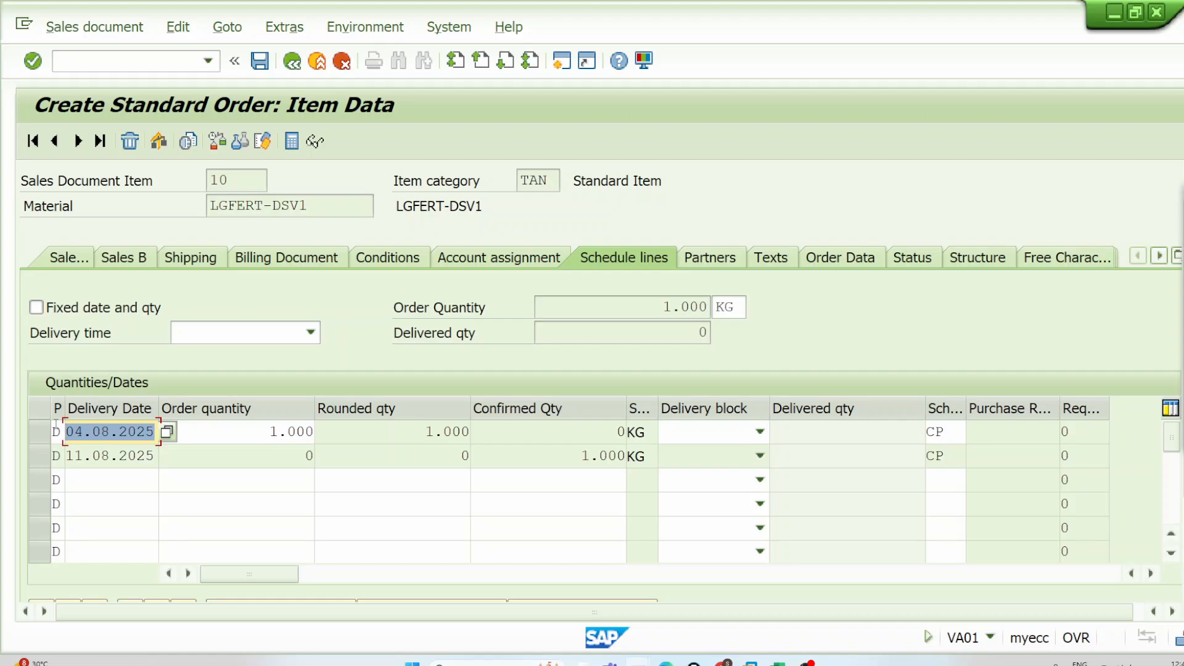
pyautogui.click(67, 433)
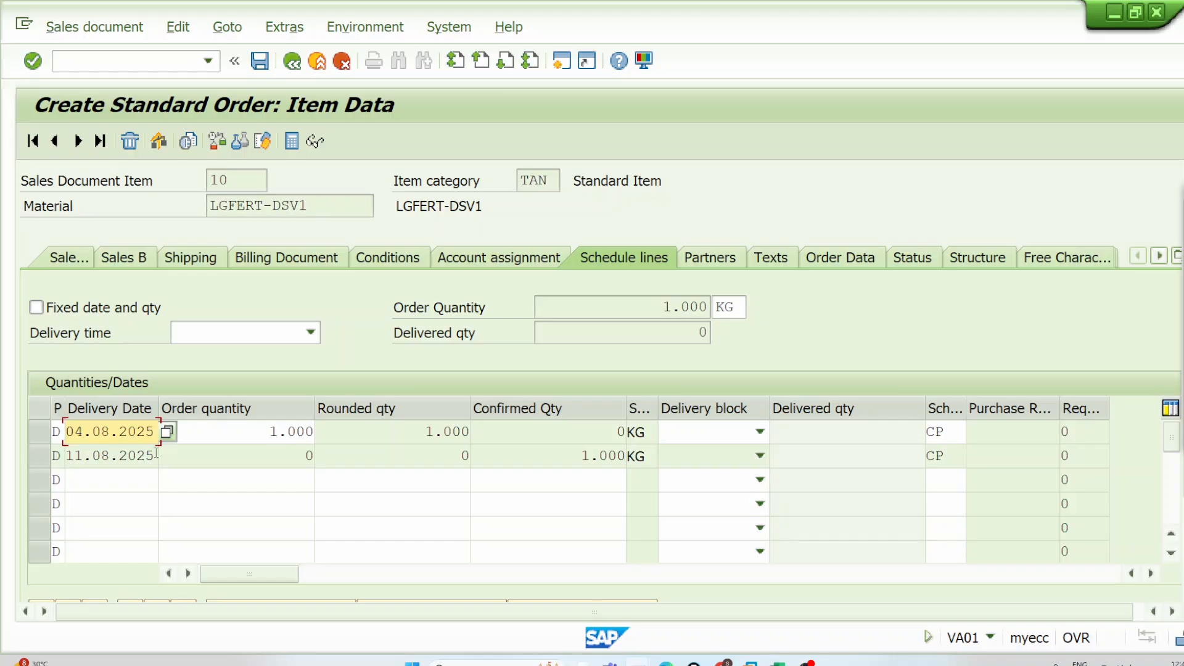
pyautogui.moveTo(156, 453); pyautogui.dragTo(65, 455)
pyautogui.click(67, 455)
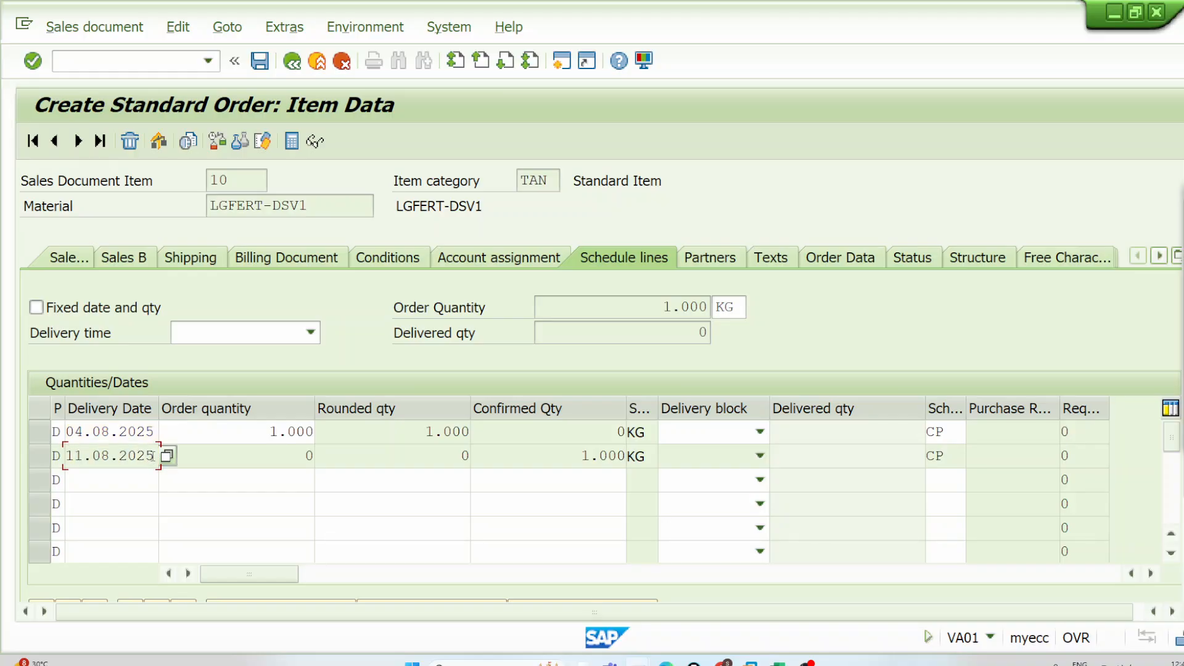
pyautogui.moveTo(151, 455); pyautogui.dragTo(32, 455)
pyautogui.click(67, 455)
pyautogui.moveTo(157, 455); pyautogui.dragTo(66, 454)
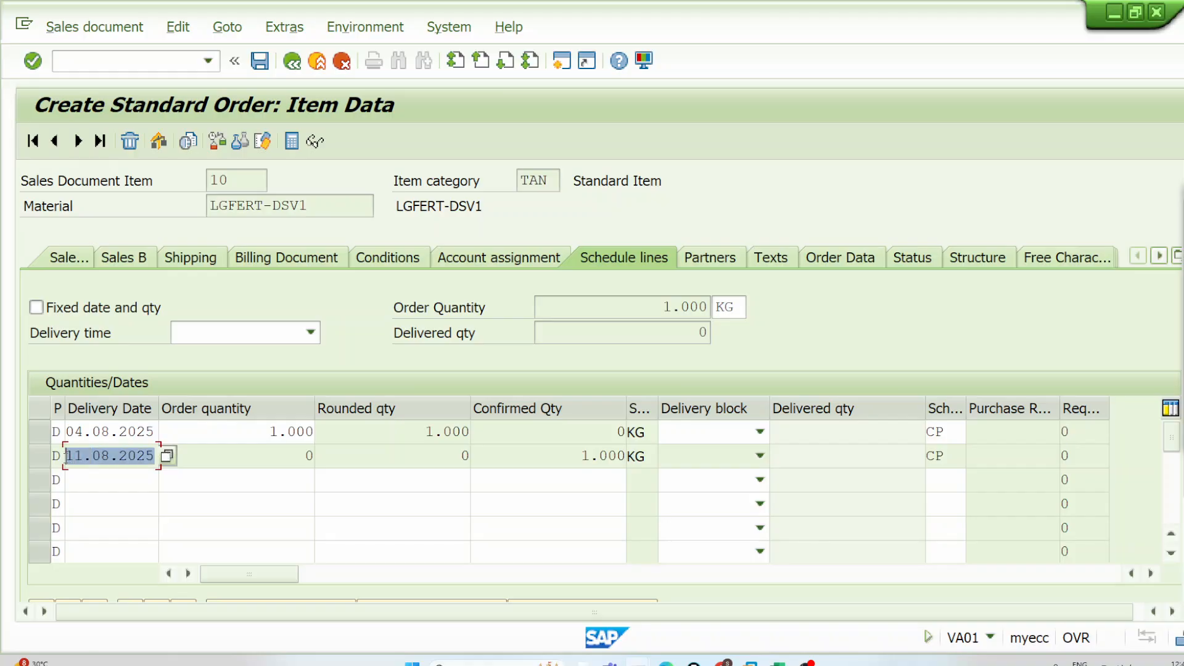
pyautogui.click(65, 455)
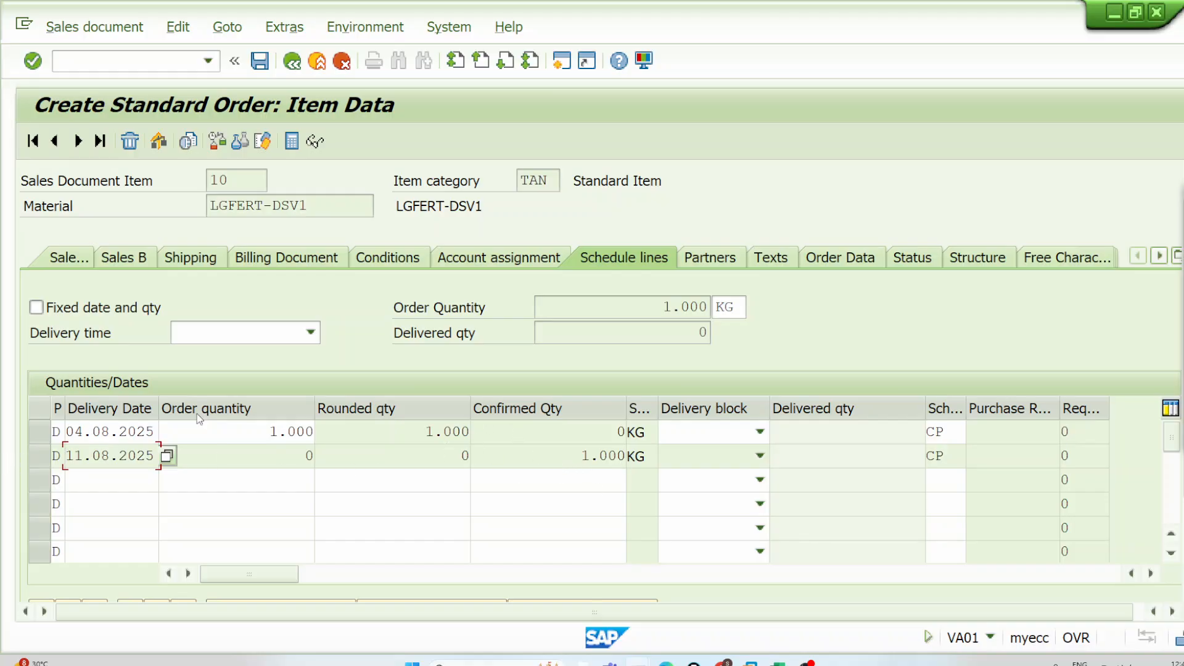
pyautogui.moveTo(156, 455); pyautogui.dragTo(66, 455)
pyautogui.click(68, 456)
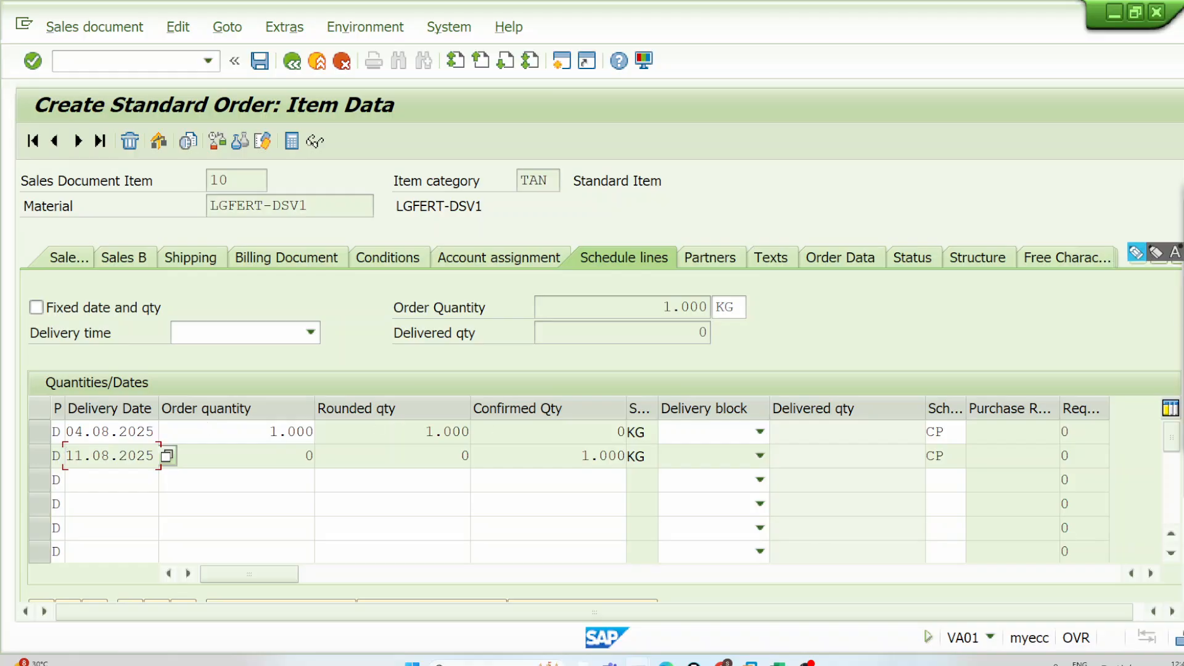
# Draw a backward and a forward arrow joined by a bracket above the schedule lines, and tick both arrows with the pen
pyautogui.click(1155, 253)
pyautogui.moveTo(1064, 285)
pyautogui.mouseDown()
pyautogui.moveTo(859, 316)
pyautogui.moveTo(1074, 321)
pyautogui.moveTo(1072, 339)
pyautogui.moveTo(1108, 262)
pyautogui.moveTo(1098, 347)
pyautogui.mouseUp()
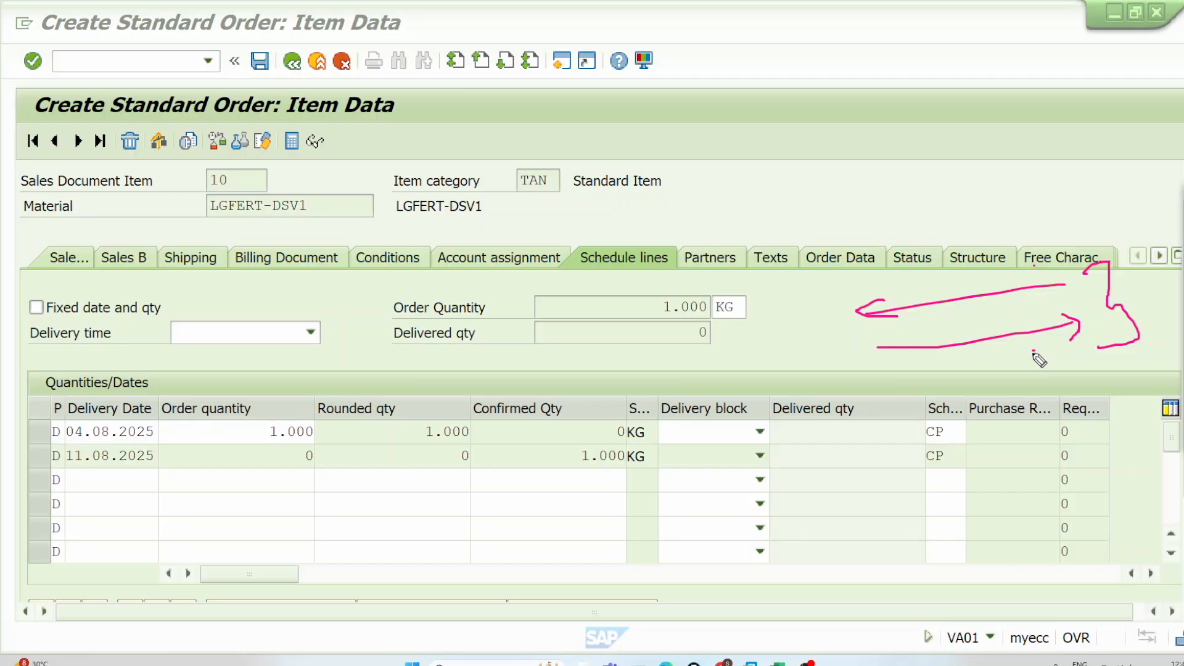
pyautogui.moveTo(826, 300); pyautogui.dragTo(886, 227)
pyautogui.moveTo(858, 361)
pyautogui.mouseDown()
pyautogui.moveTo(888, 371)
pyautogui.moveTo(936, 323)
pyautogui.mouseUp()
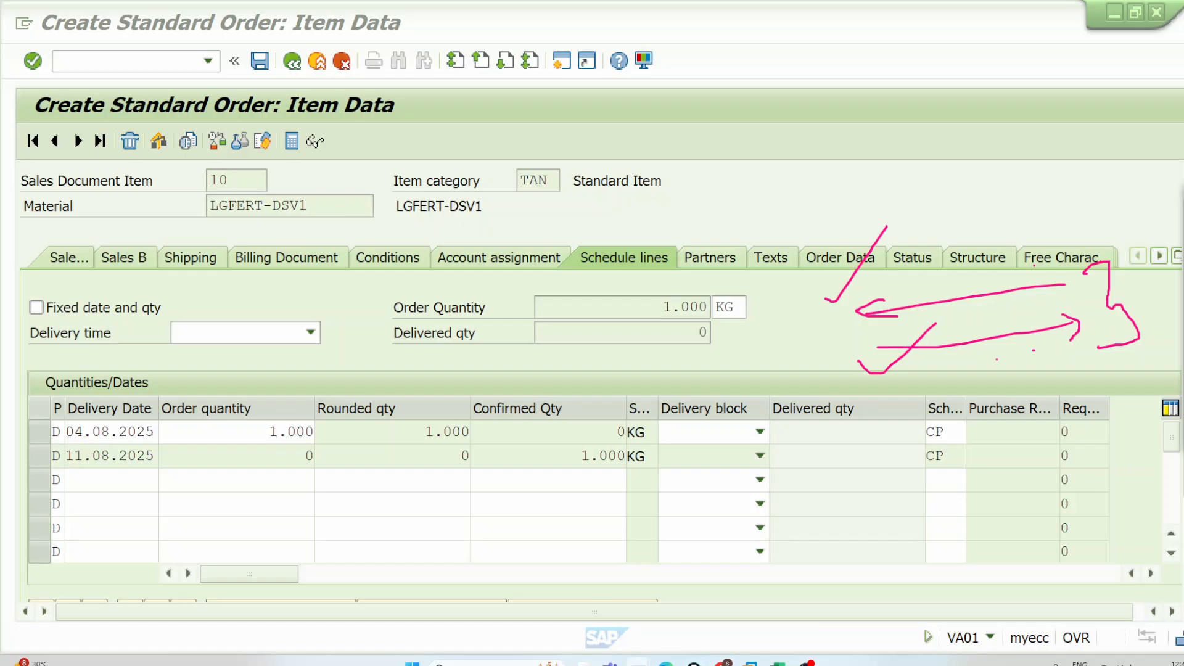
# Exit the standard order without saving it, and display the proposed outbound delivery in transaction VL03N
pyautogui.moveTo(665, 661)
pyautogui.click(638, 609)
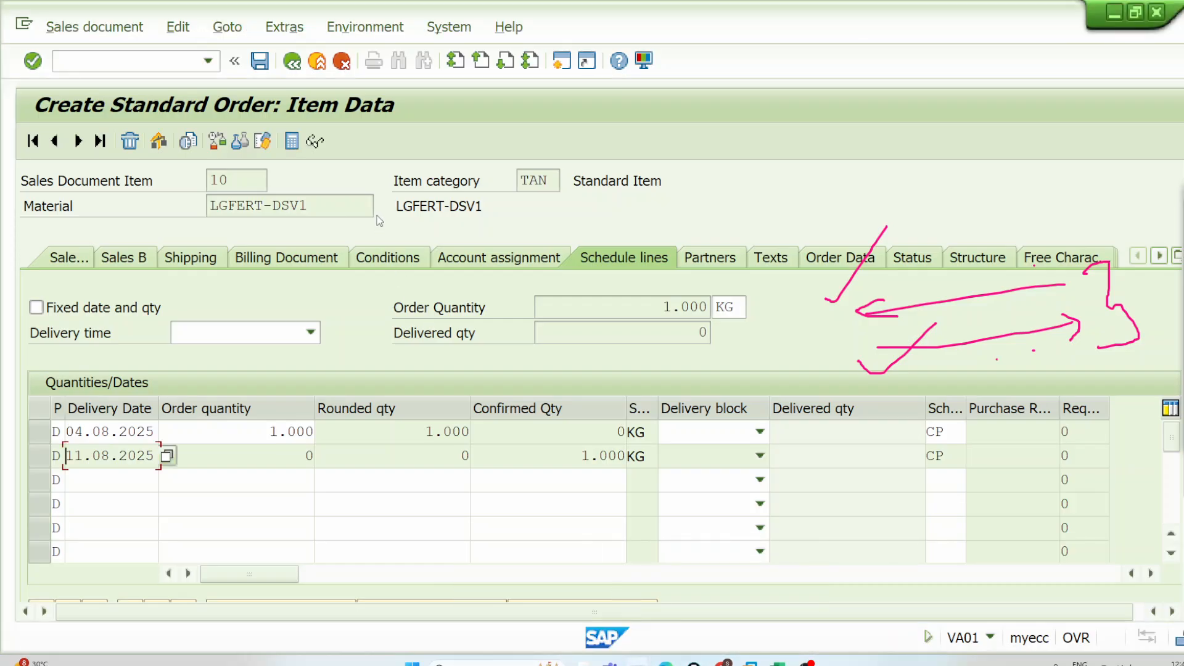
pyautogui.click(316, 62)
pyautogui.click(450, 417)
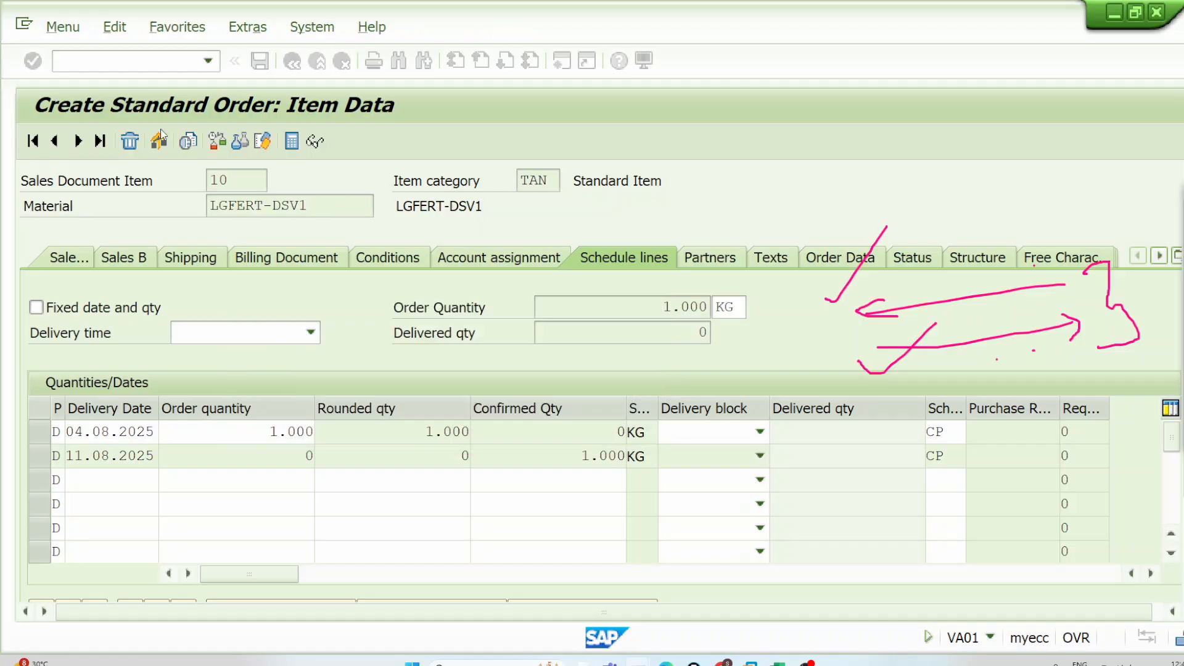
pyautogui.write('VL03N')
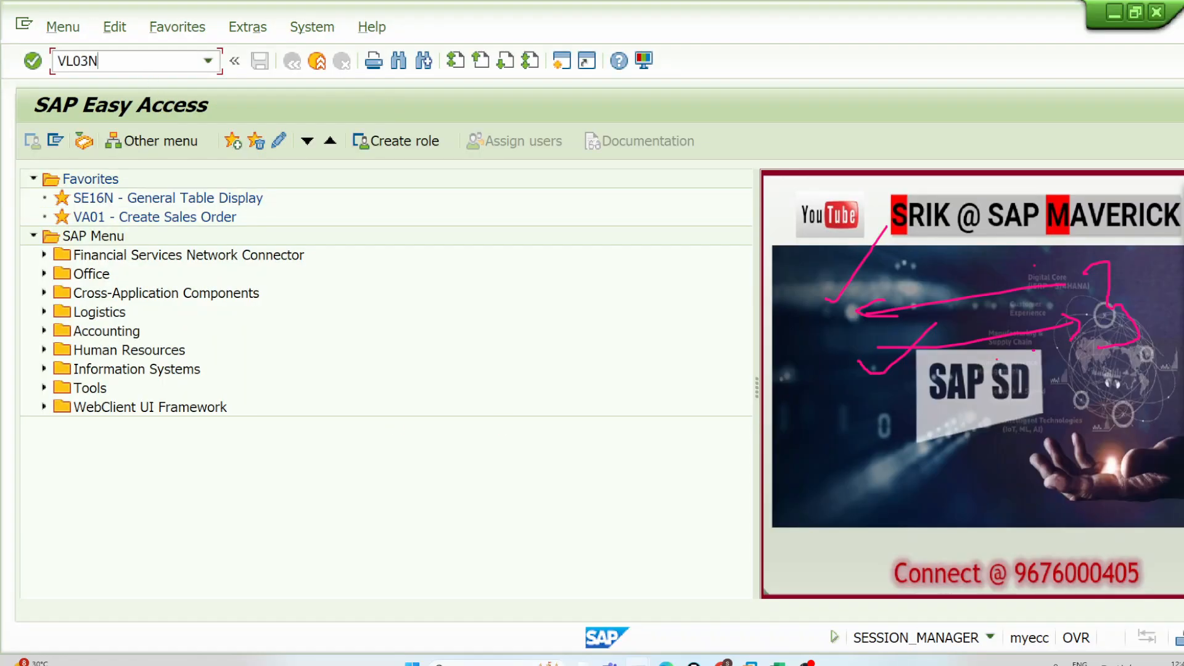
pyautogui.press('Return')
pyautogui.press('Return')
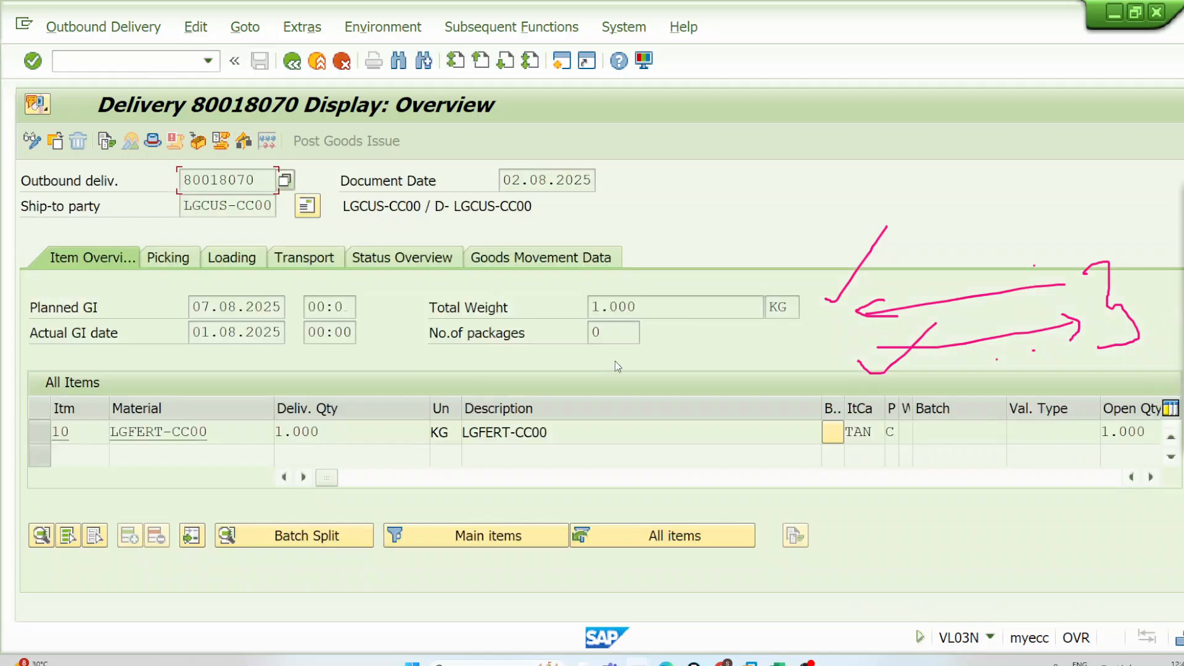
# Replace the old pen marks with strokes pointing at the batch and item category columns, and box and tick the Actual GI date
pyautogui.moveTo(883, 432); pyautogui.dragTo(806, 434)
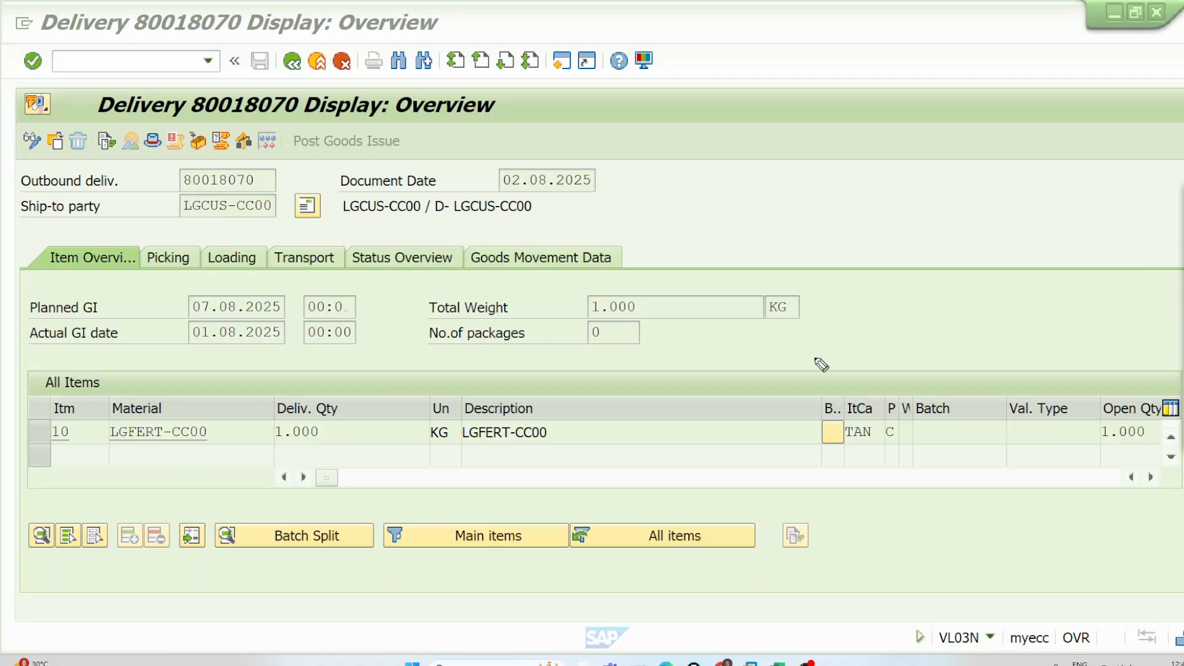
pyautogui.moveTo(791, 333)
pyautogui.mouseDown()
pyautogui.moveTo(830, 381)
pyautogui.moveTo(850, 383)
pyautogui.moveTo(1010, 320)
pyautogui.mouseUp()
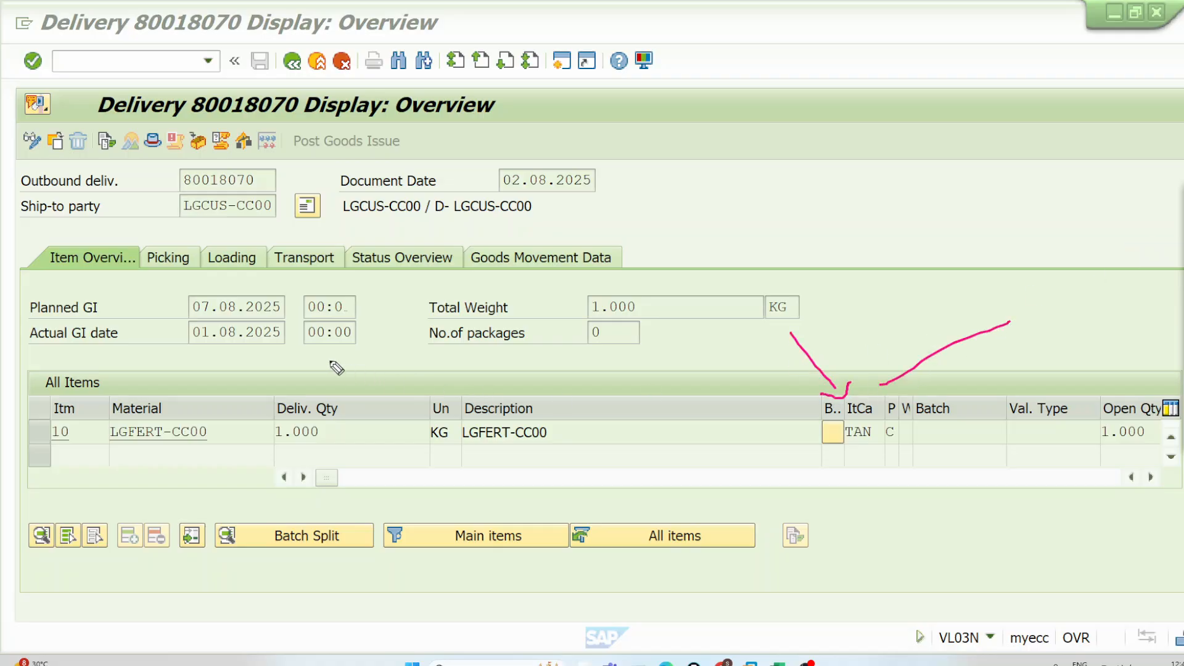
pyautogui.moveTo(193, 322)
pyautogui.mouseDown()
pyautogui.moveTo(188, 342)
pyautogui.moveTo(300, 343)
pyautogui.moveTo(210, 320)
pyautogui.mouseUp()
pyautogui.moveTo(281, 330)
pyautogui.mouseDown()
pyautogui.moveTo(296, 333)
pyautogui.moveTo(378, 251)
pyautogui.mouseUp()
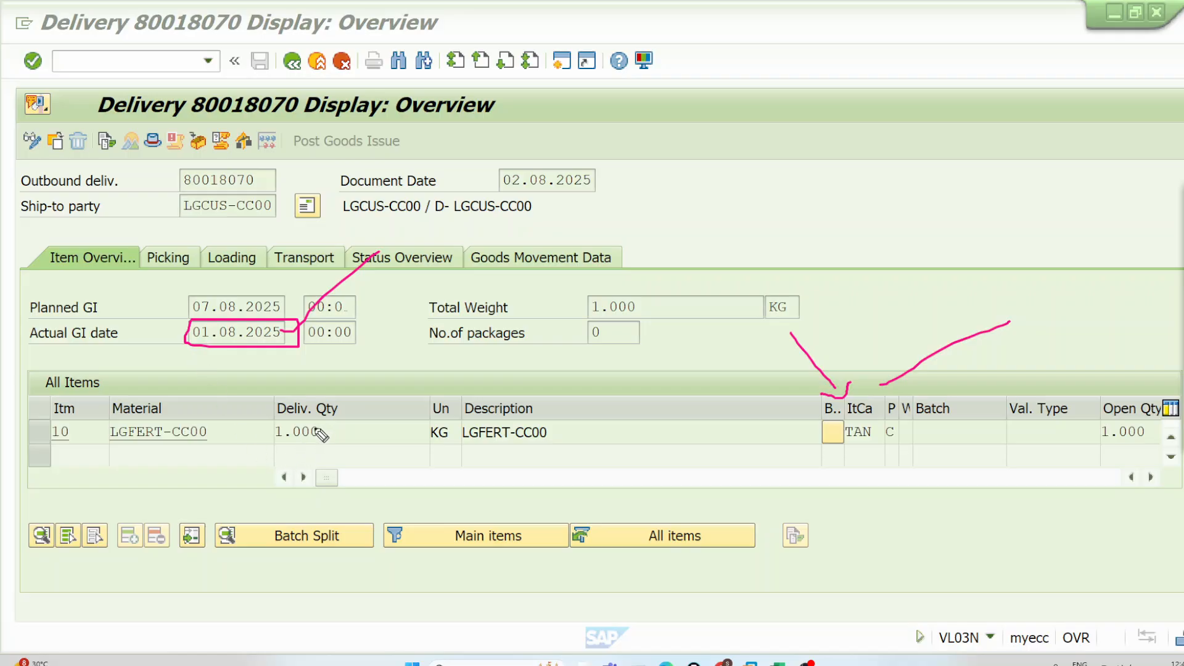
# Circle the delivery quantity with the pen, write 500 above it, and write 20 with a tick beside the item number
pyautogui.moveTo(267, 426)
pyautogui.mouseDown()
pyautogui.moveTo(330, 407)
pyautogui.moveTo(387, 332)
pyautogui.mouseUp()
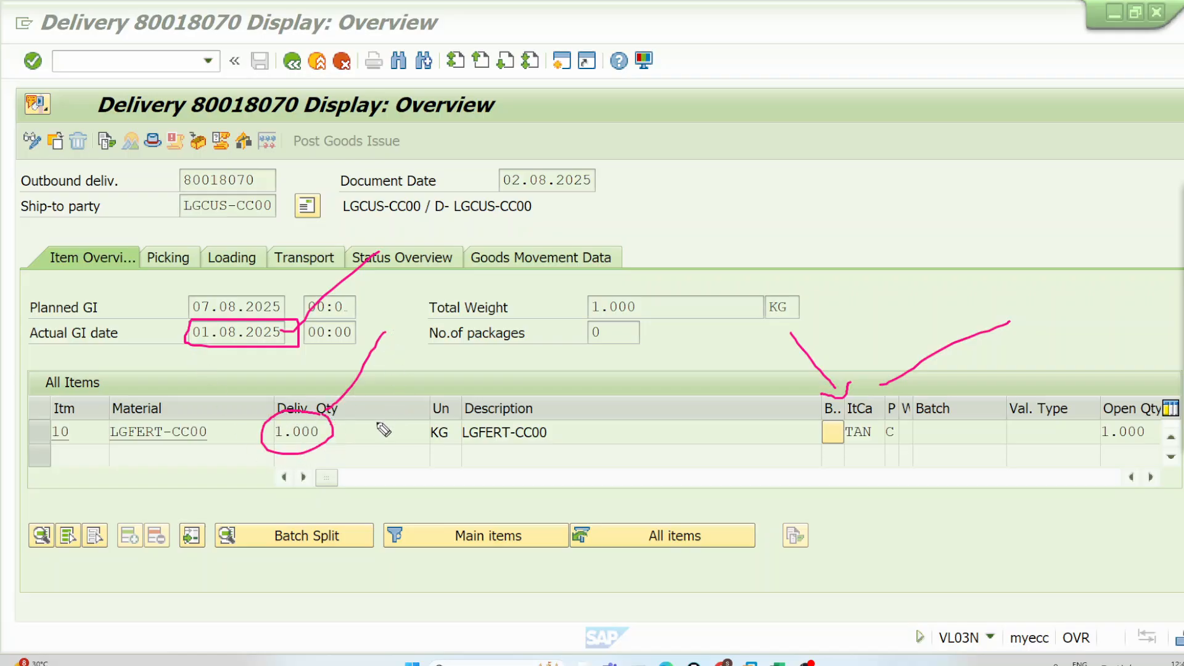
pyautogui.moveTo(332, 425); pyautogui.dragTo(460, 371)
pyautogui.moveTo(460, 348); pyautogui.dragTo(495, 337)
pyautogui.moveTo(527, 335); pyautogui.dragTo(529, 339)
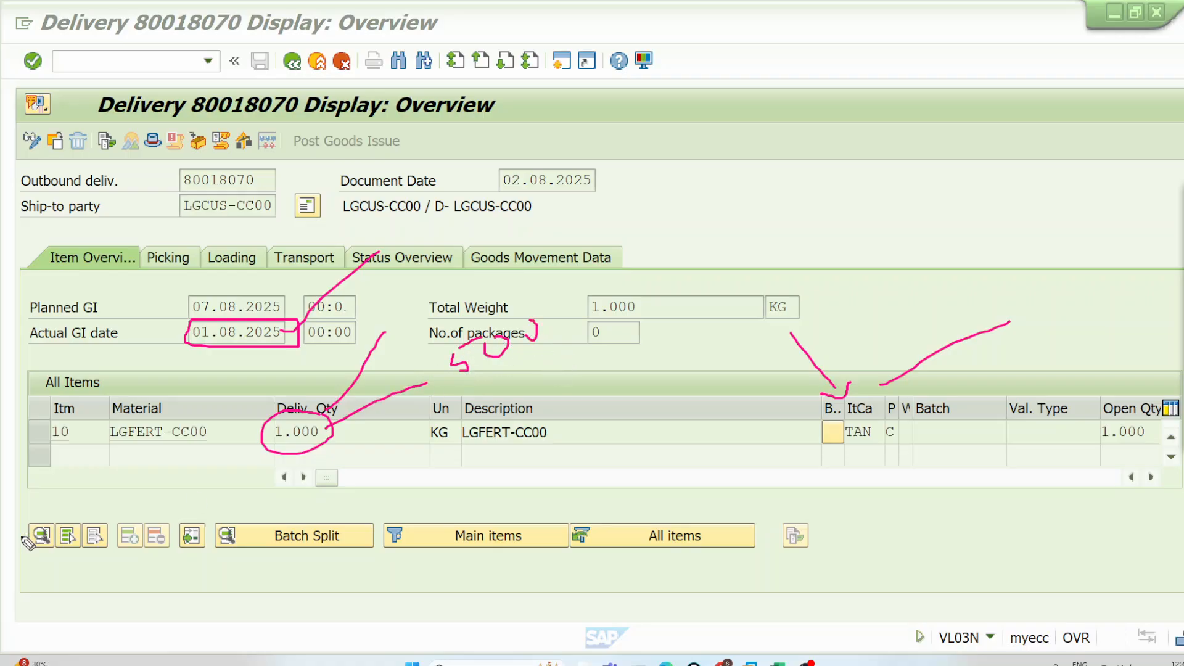
pyautogui.moveTo(60, 455)
pyautogui.mouseDown()
pyautogui.moveTo(76, 467)
pyautogui.moveTo(83, 382)
pyautogui.mouseUp()
# Switch to the Excel class notes, select cell E8 on the Delivery Scheduling sheet, and save the workbook
pyautogui.hotkey('alt', 'Tab')
pyautogui.click(682, 456)
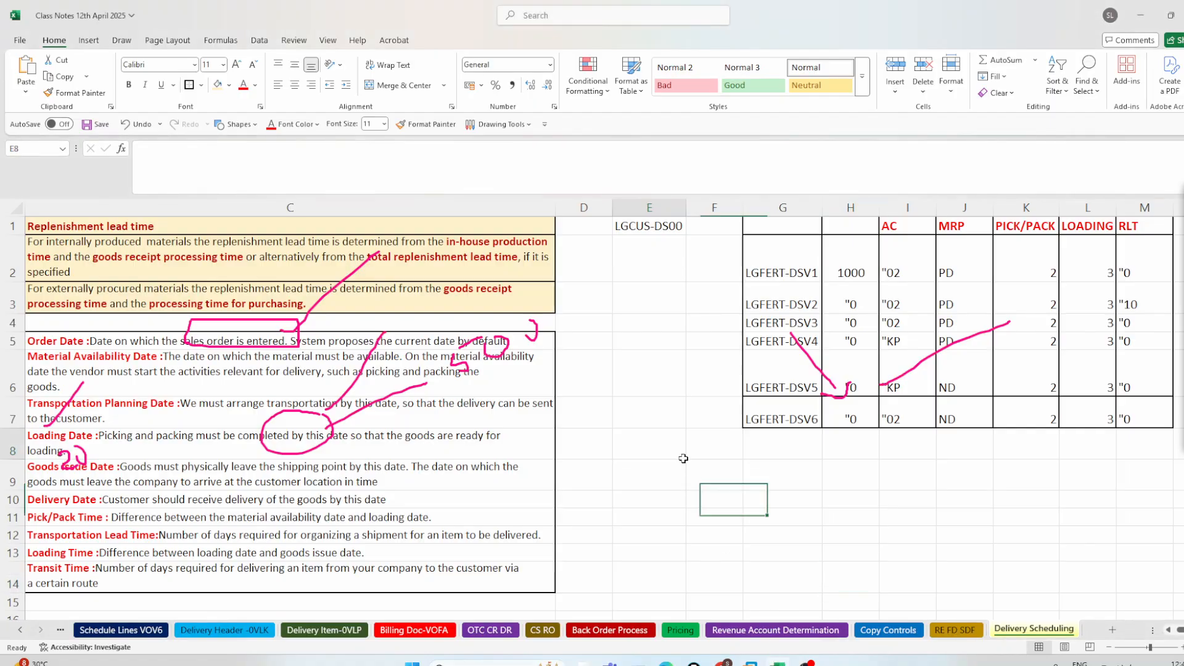
pyautogui.hotkey('ctrl', 's')
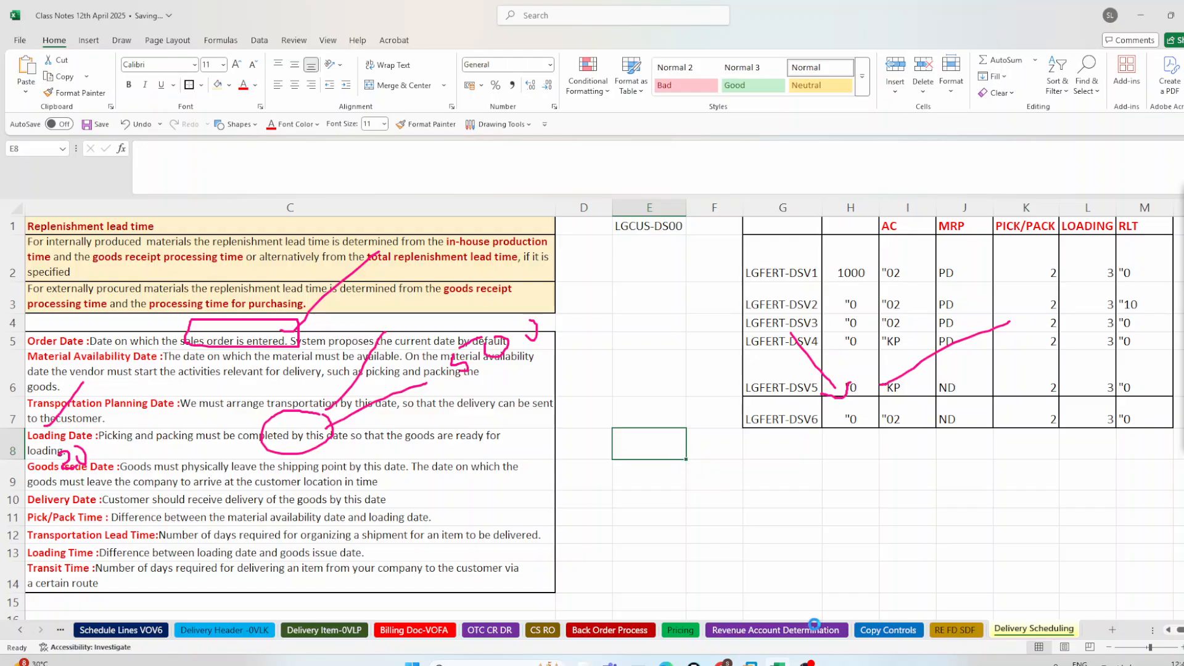
pyautogui.click(806, 664)
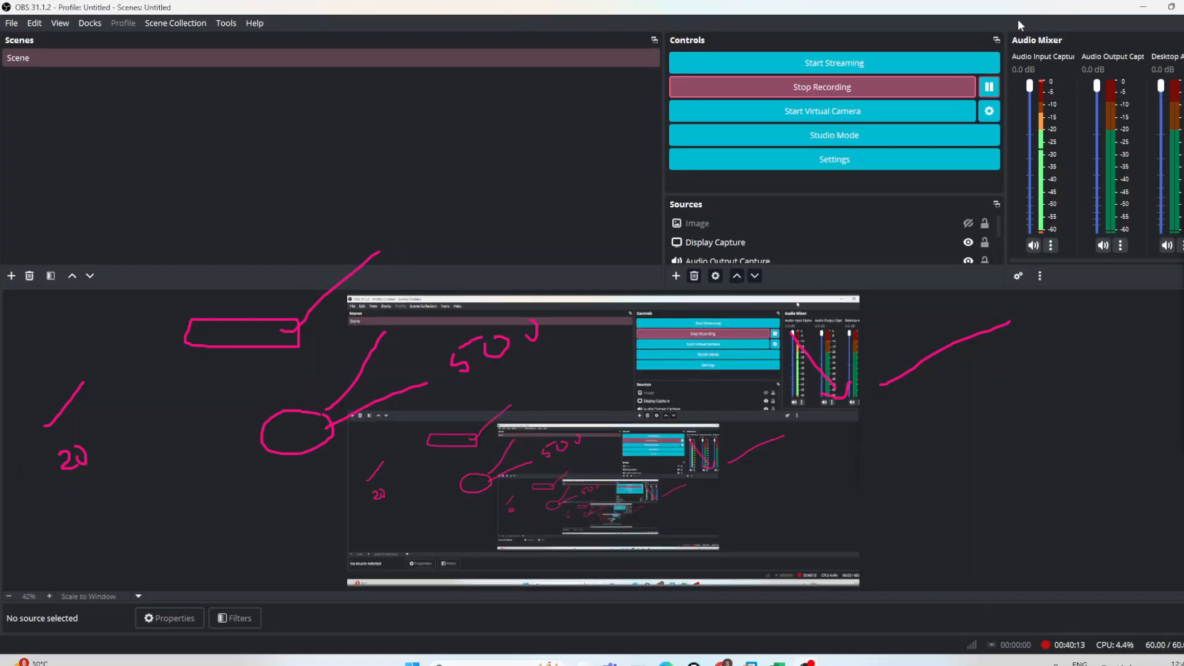